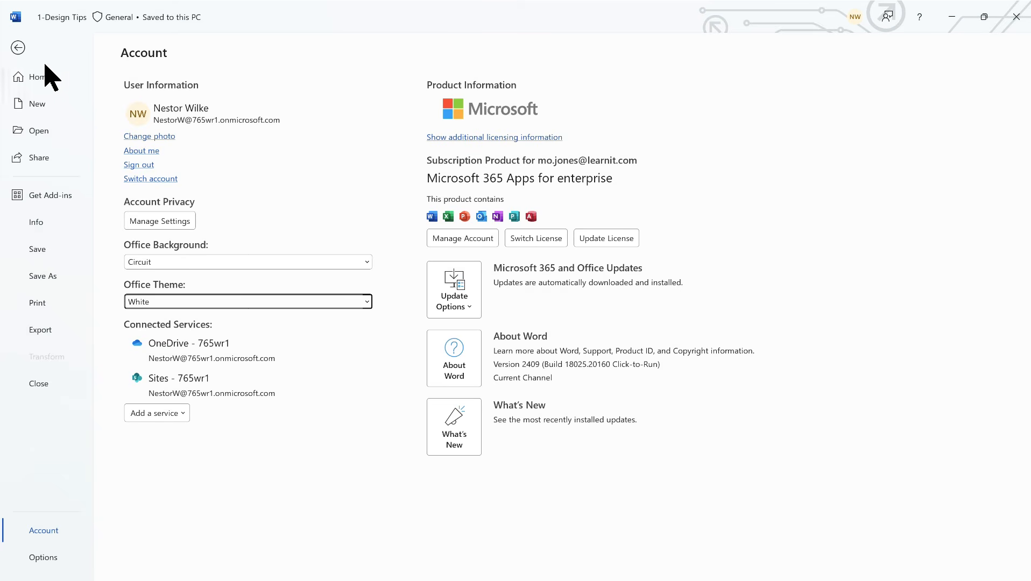
- Return to the document from the account page and apply the Title style to the "Design Tips" line
{"action": "left_click", "coordinate": [18, 48]}
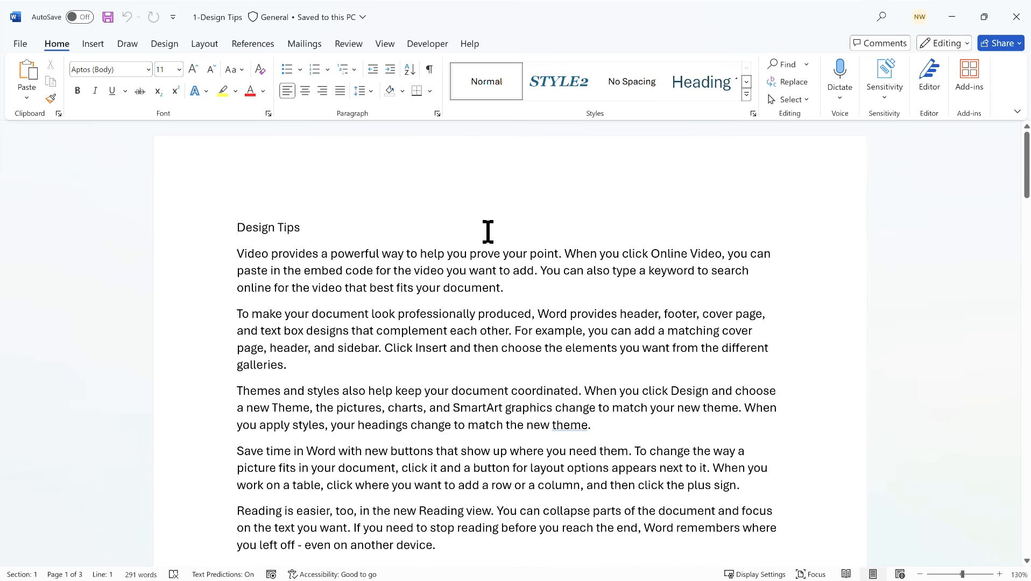
{"action": "left_click_drag", "start_coordinate": [304, 226], "coordinate": [238, 226]}
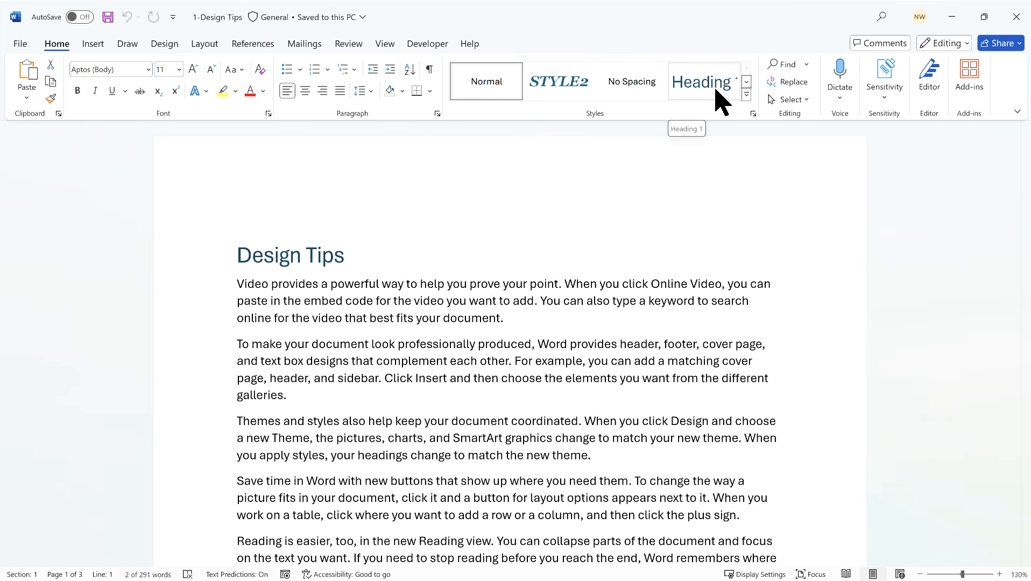
{"action": "left_click", "coordinate": [746, 82]}
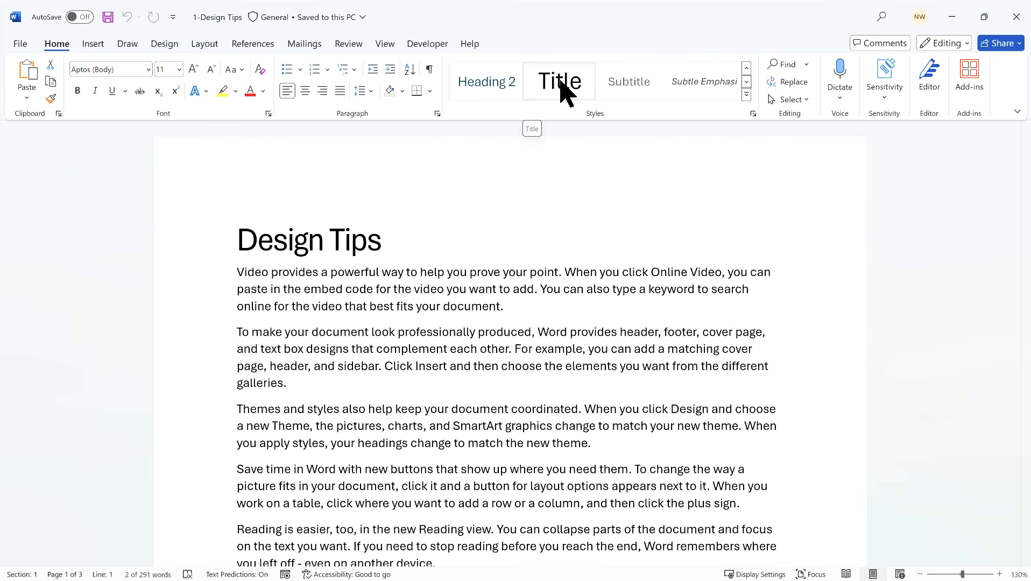
{"action": "left_click", "coordinate": [562, 90]}
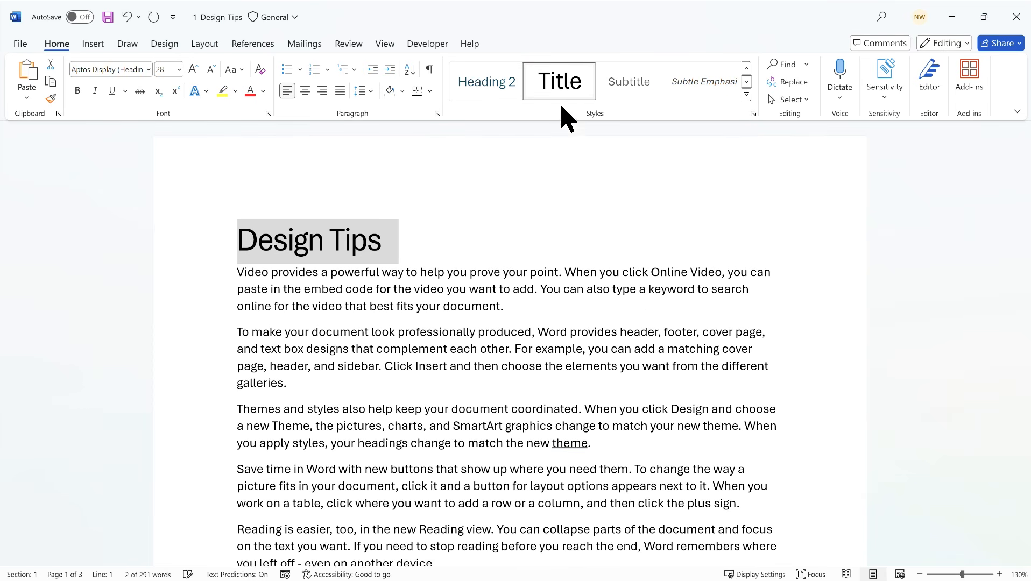
- Split "Video" off the start of the first paragraph onto its own line and style it as Heading 1
{"action": "left_click", "coordinate": [463, 270]}
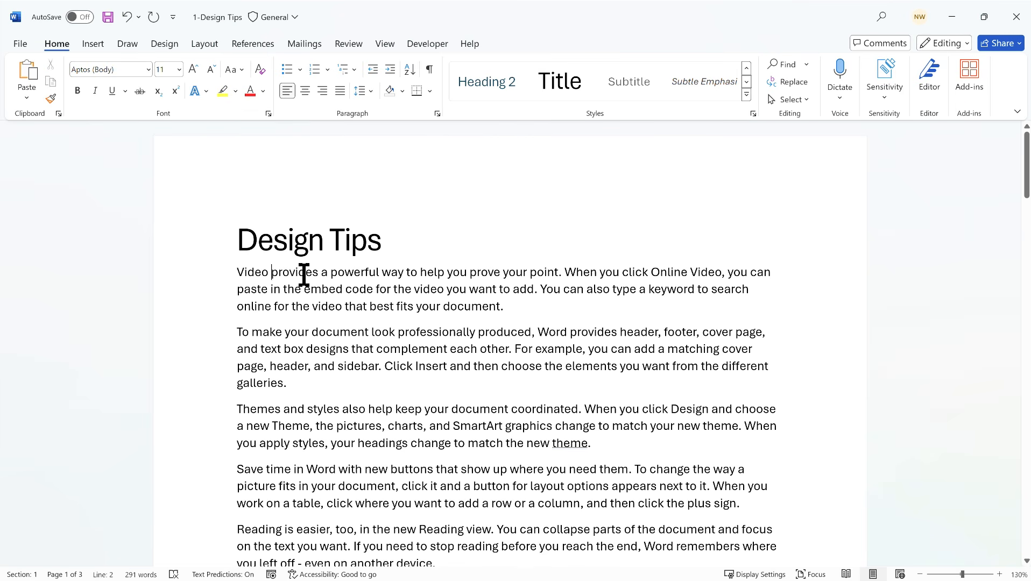
{"action": "key", "text": "Return"}
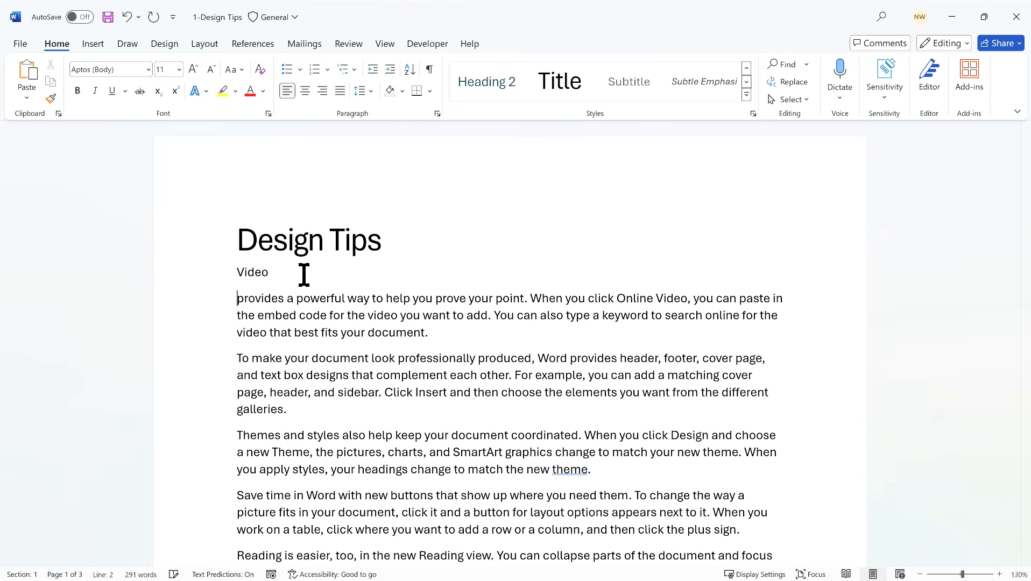
{"action": "double_click", "coordinate": [258, 274]}
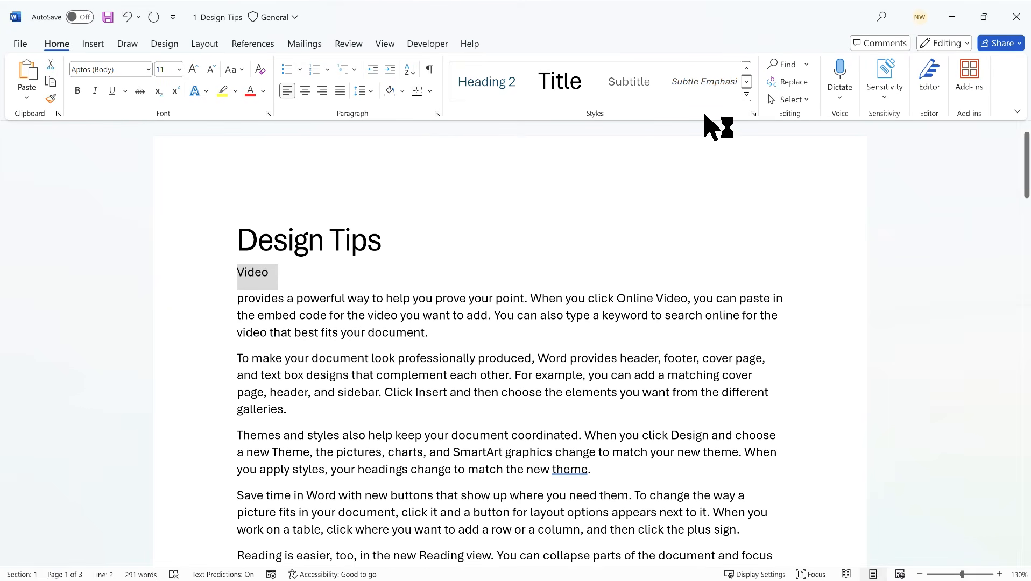
{"action": "left_click", "coordinate": [745, 69]}
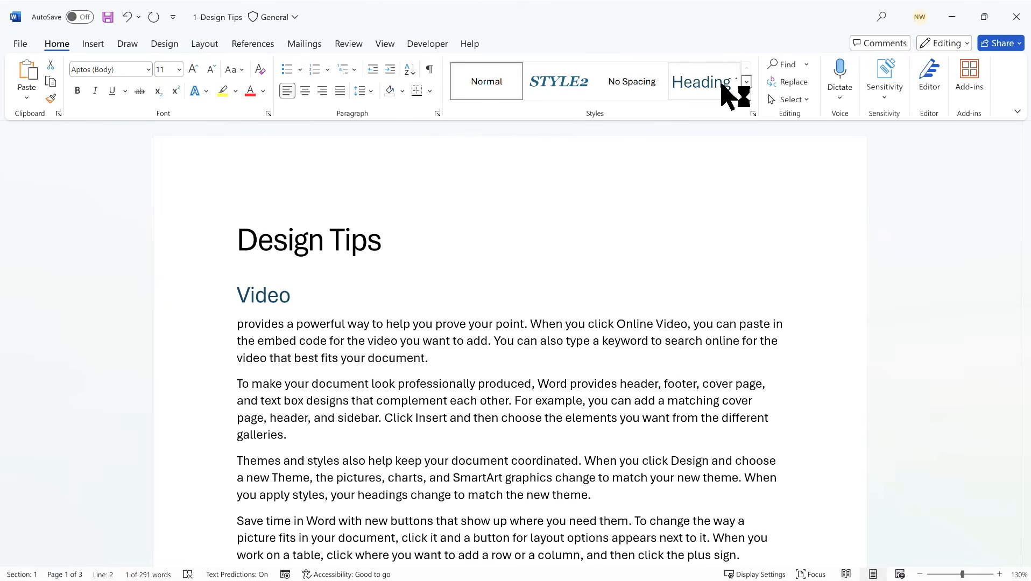
{"action": "left_click", "coordinate": [723, 86]}
- Put the opening word "Themes" of the third paragraph on its own line and apply the Heading 1 style
{"action": "scroll", "coordinate": [484, 304], "scroll_direction": "down", "scroll_amount": 1}
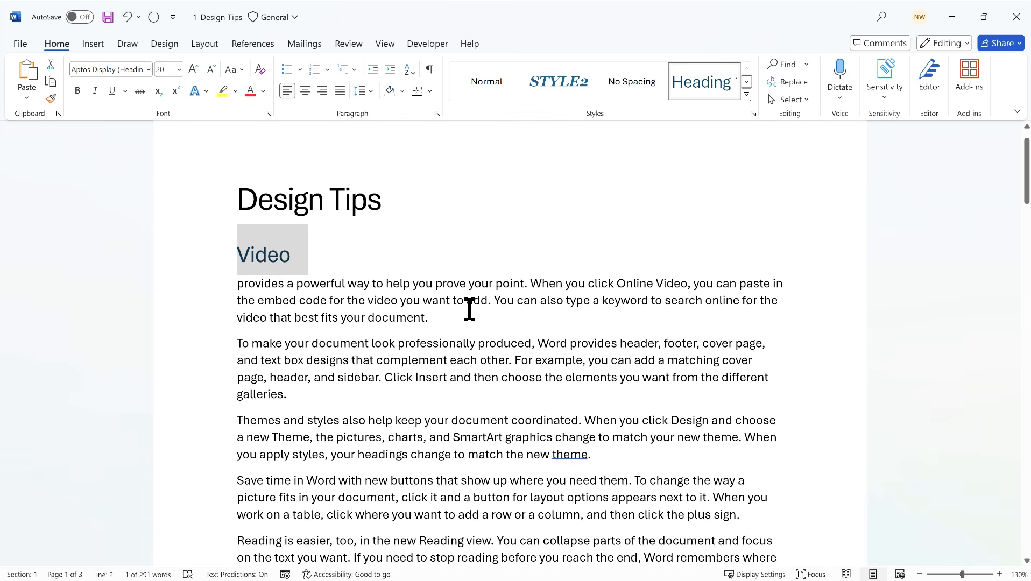
{"action": "left_click", "coordinate": [281, 420]}
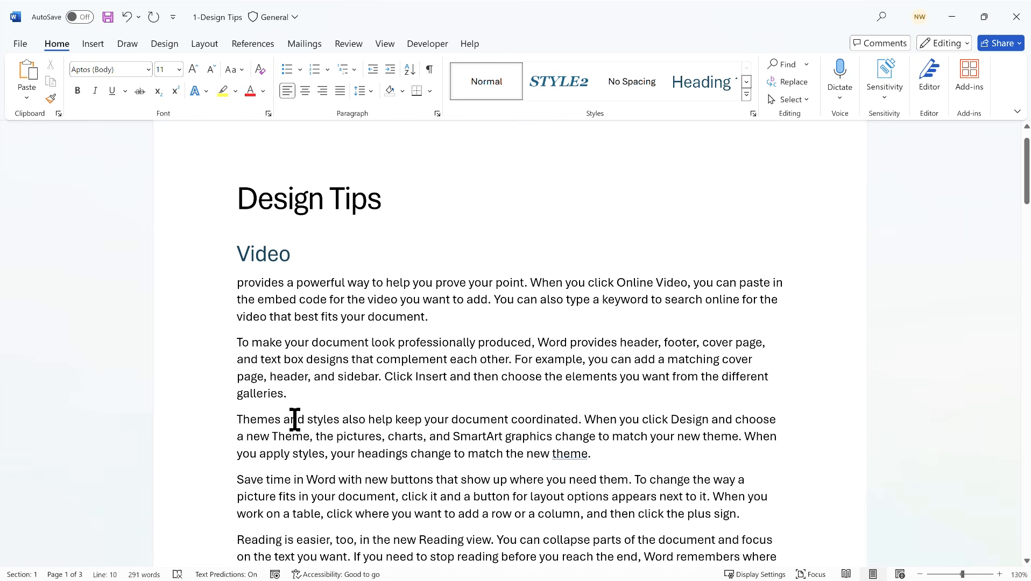
{"action": "key", "text": "Return"}
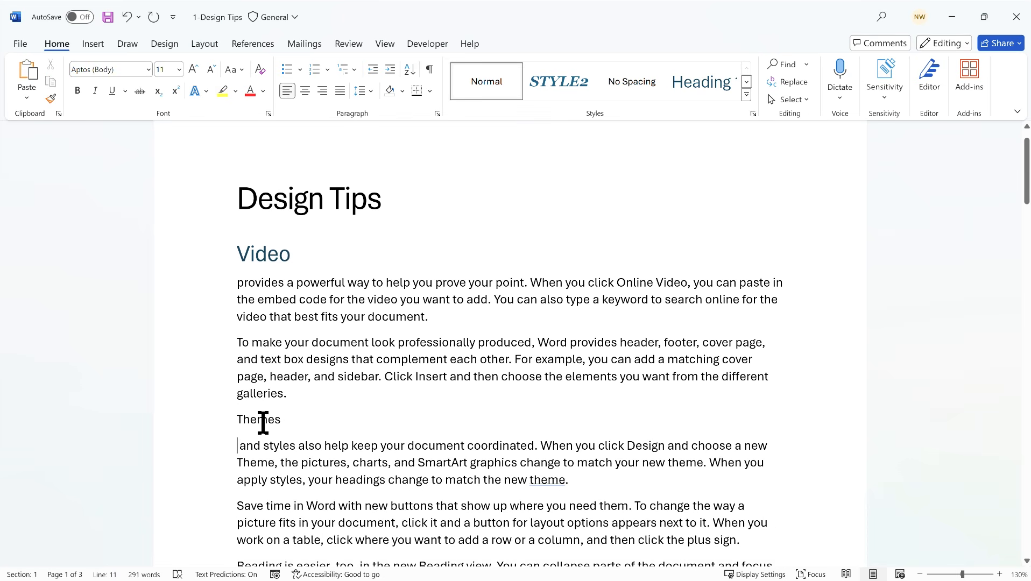
{"action": "double_click", "coordinate": [263, 424]}
{"action": "left_click", "coordinate": [709, 87]}
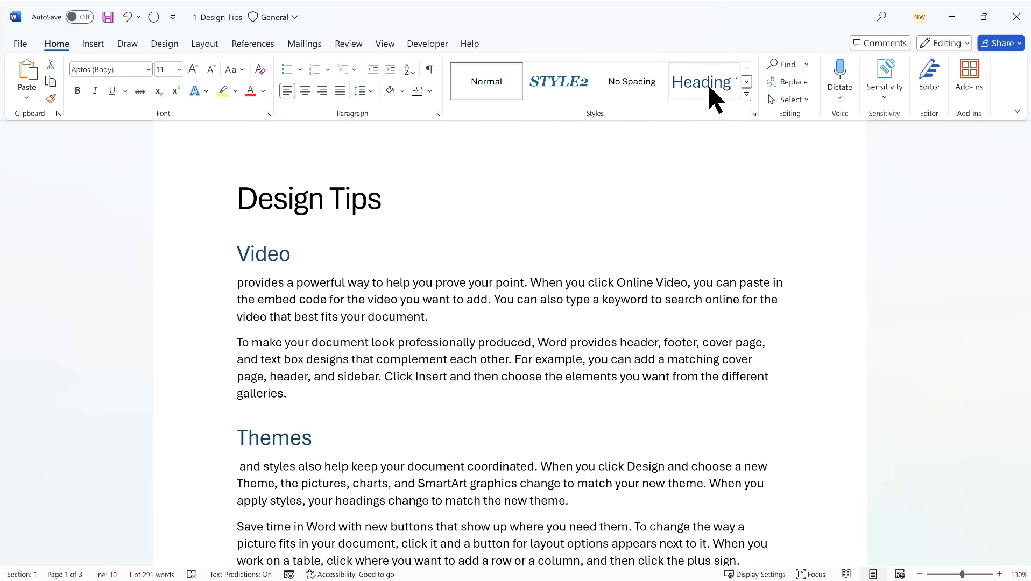
{"action": "left_click", "coordinate": [711, 92]}
- Separate "Reading" from the start of its paragraph onto its own line and format it as Heading 1
{"action": "scroll", "coordinate": [481, 315], "scroll_direction": "down", "scroll_amount": 3}
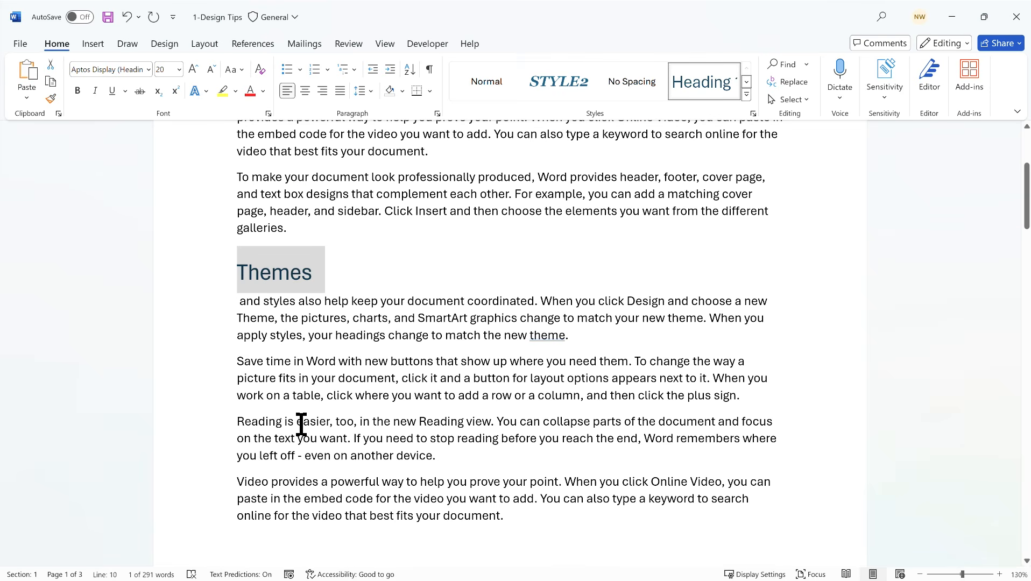
{"action": "scroll", "coordinate": [314, 405], "scroll_direction": "down", "scroll_amount": 10}
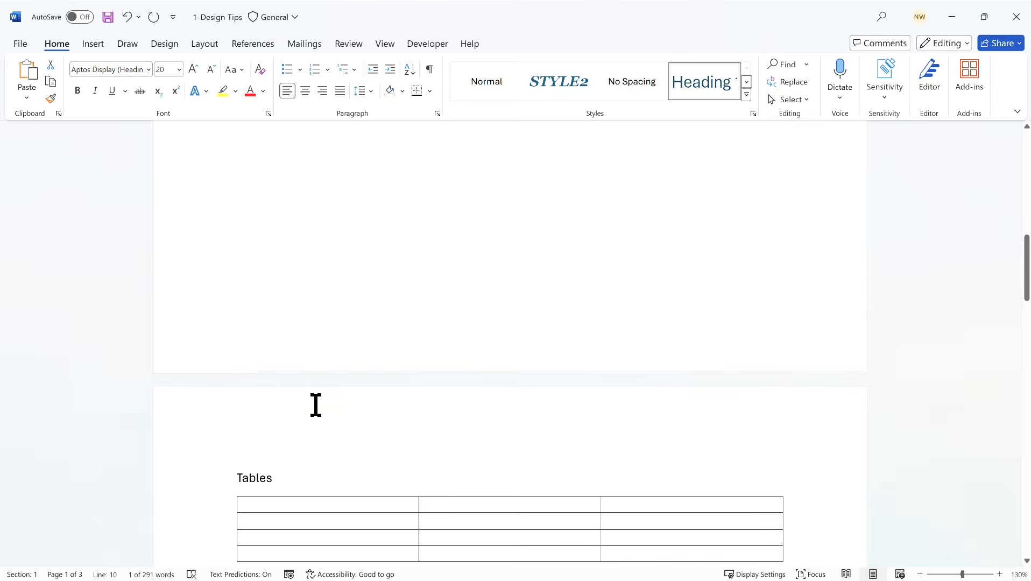
{"action": "scroll", "coordinate": [316, 404], "scroll_direction": "up", "scroll_amount": 12}
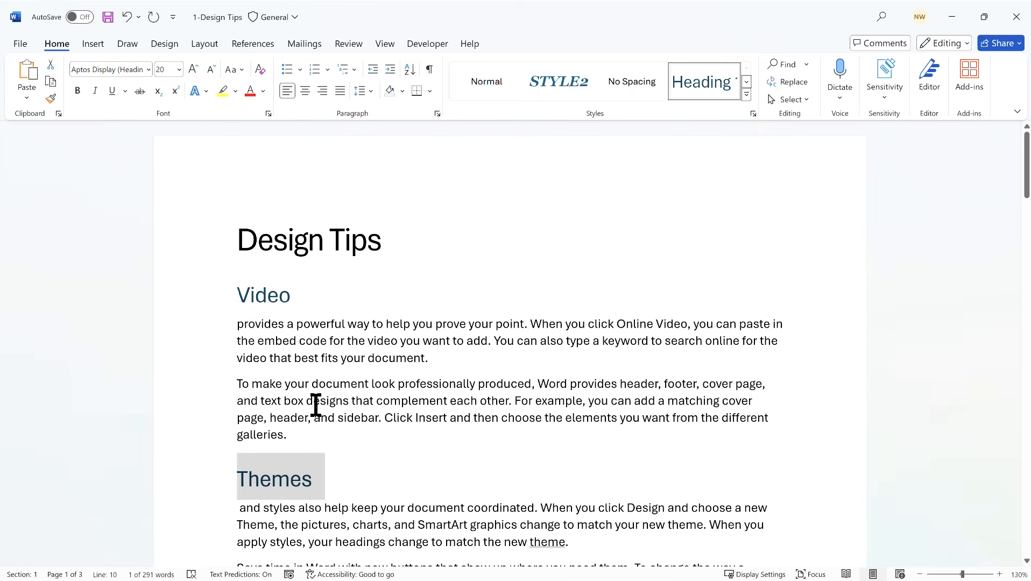
{"action": "scroll", "coordinate": [316, 405], "scroll_direction": "down", "scroll_amount": 1}
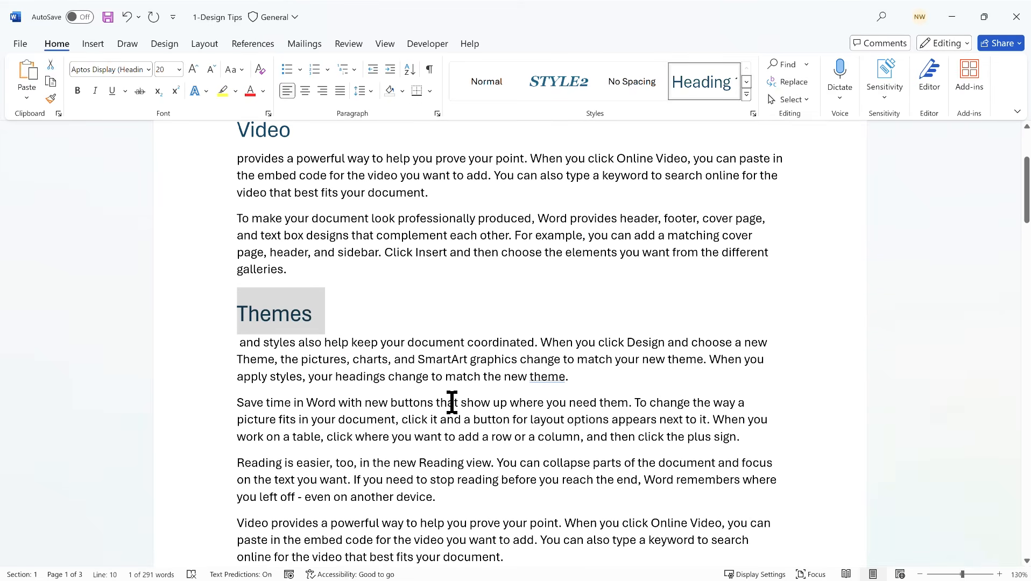
{"action": "left_click", "coordinate": [266, 463]}
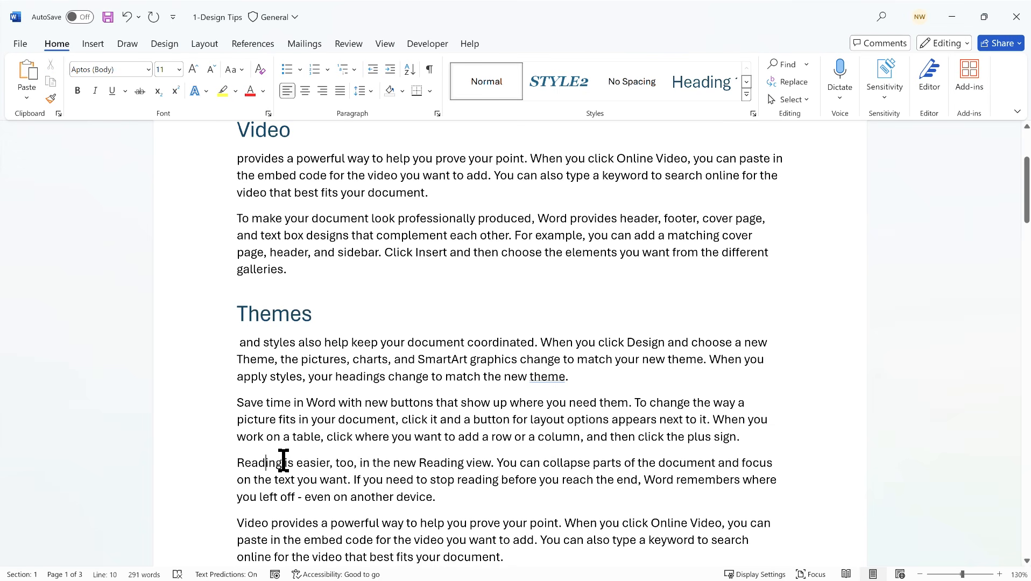
{"action": "key", "text": "Return"}
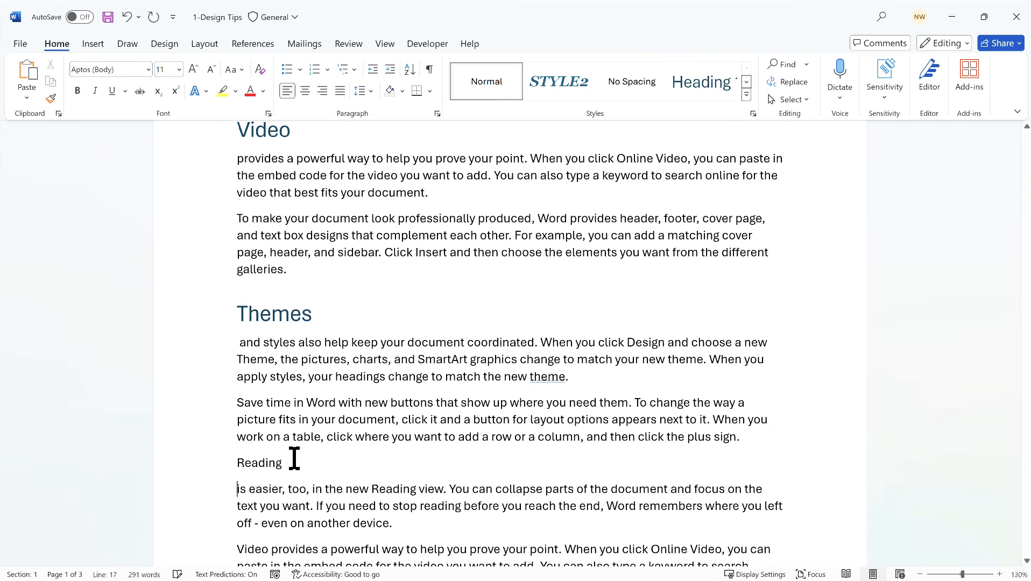
{"action": "double_click", "coordinate": [262, 462]}
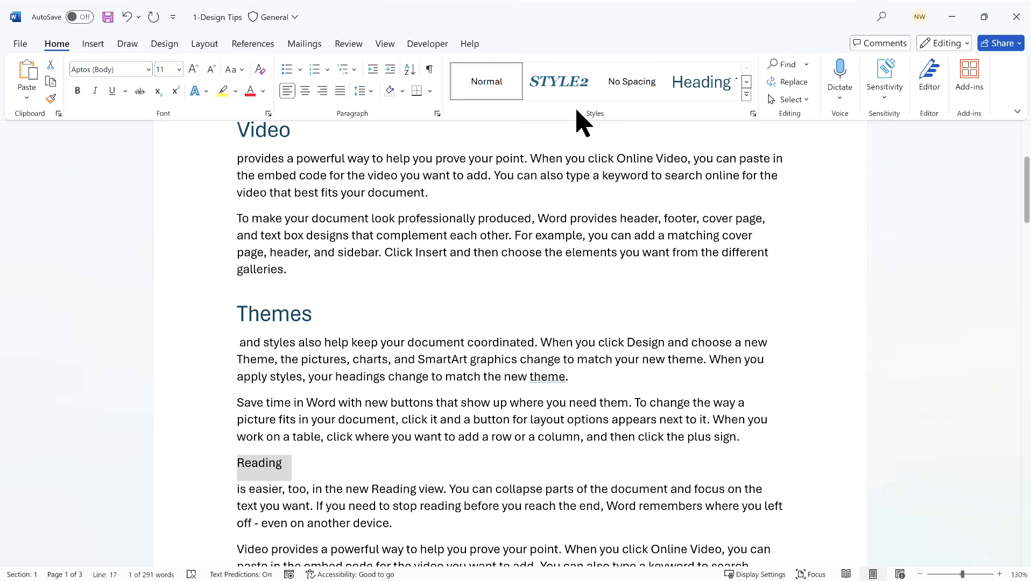
{"action": "left_click", "coordinate": [698, 89]}
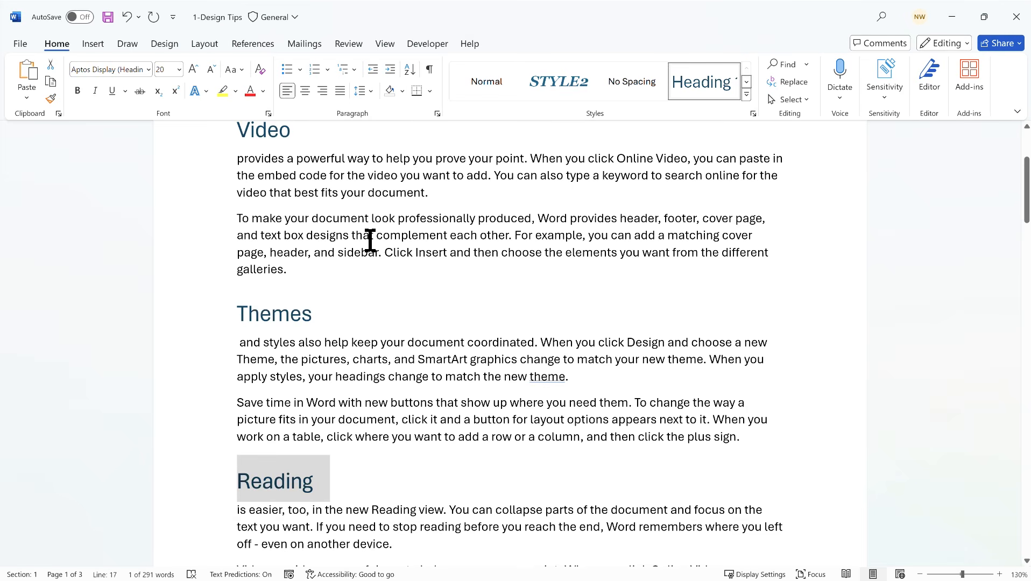
- Apply the Intense Reference style to the sentence beginning "When you apply styles" under the Themes heading
{"action": "scroll", "coordinate": [369, 240], "scroll_direction": "up", "scroll_amount": 2}
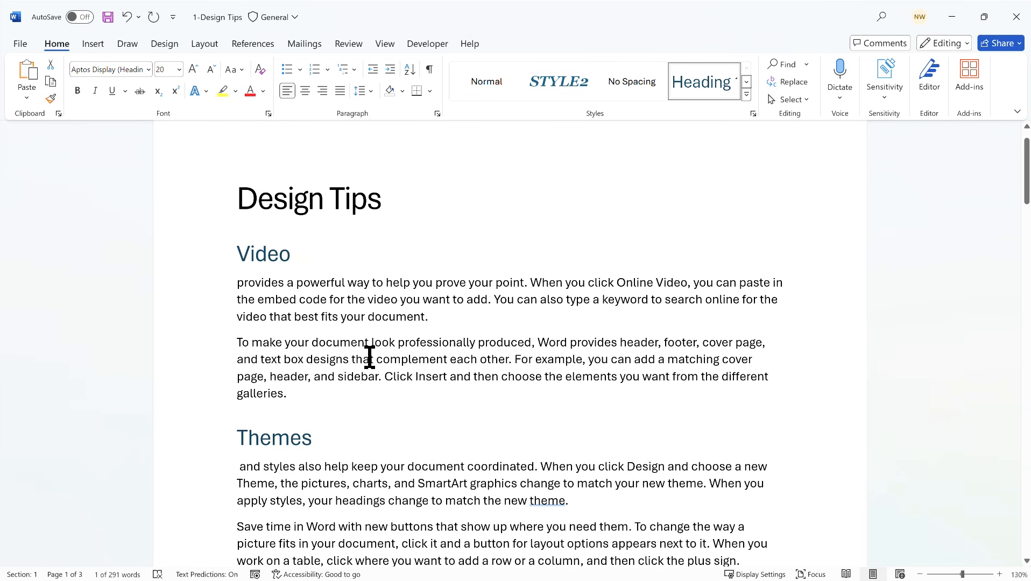
{"action": "left_click", "coordinate": [369, 356]}
{"action": "scroll", "coordinate": [472, 334], "scroll_direction": "down", "scroll_amount": 3}
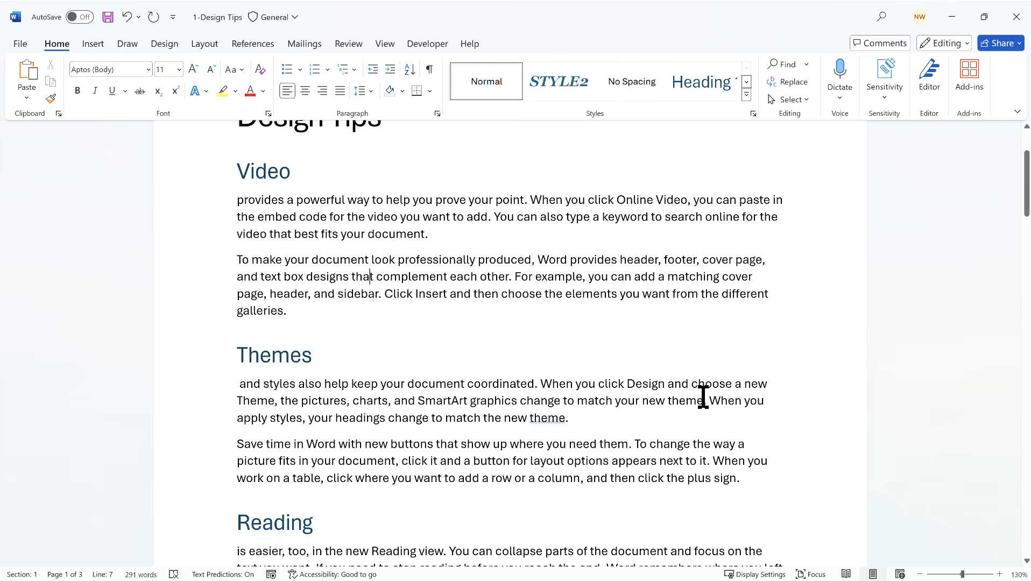
{"action": "left_click_drag", "start_coordinate": [709, 397], "coordinate": [711, 411]}
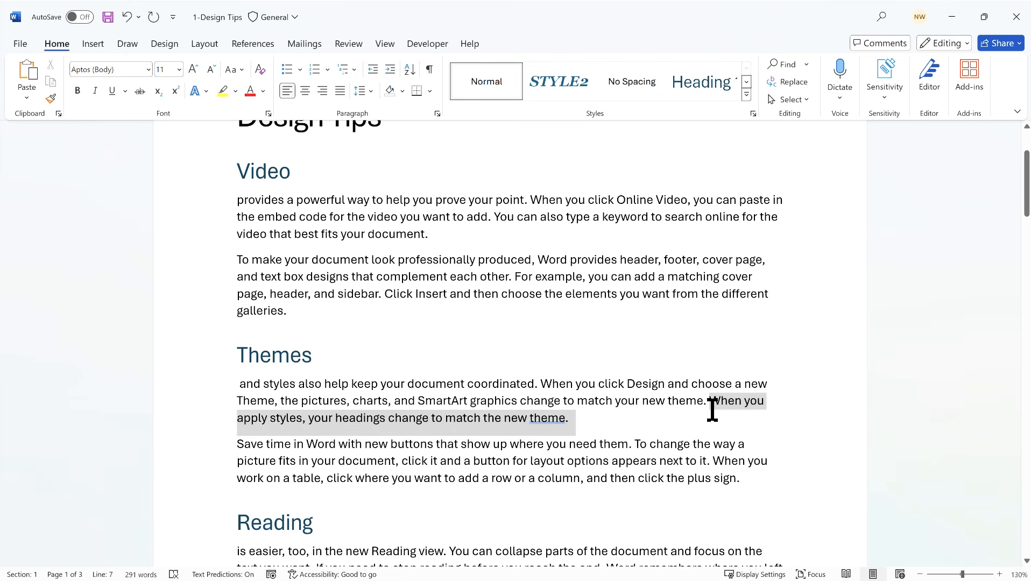
{"action": "left_click", "coordinate": [747, 82]}
{"action": "left_click", "coordinate": [746, 82]}
{"action": "left_click", "coordinate": [746, 82]}
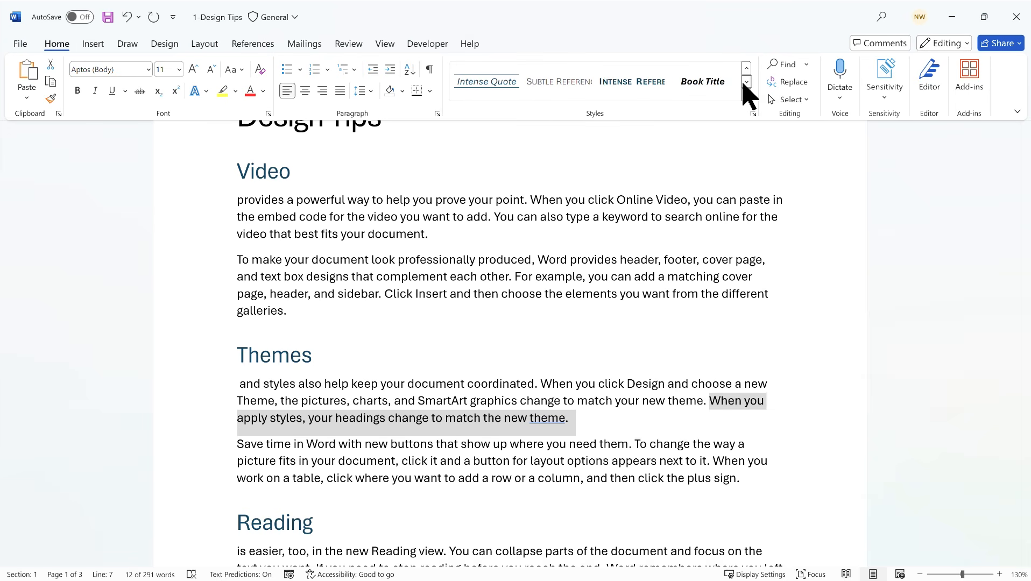
{"action": "left_click", "coordinate": [634, 86]}
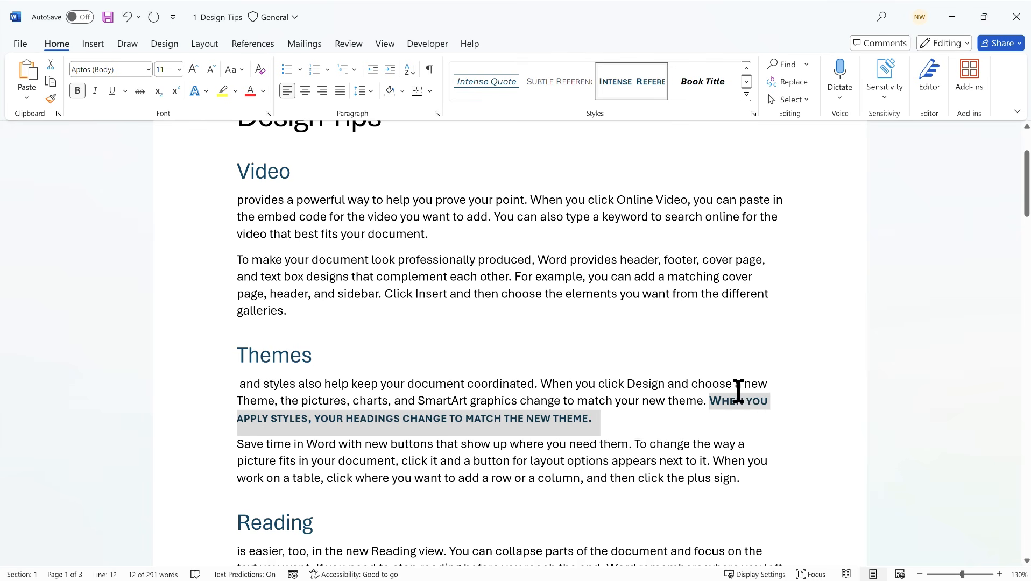
- Deselect the styled sentence, expand the full style gallery to review the available styles, and close it
{"action": "left_click", "coordinate": [586, 260]}
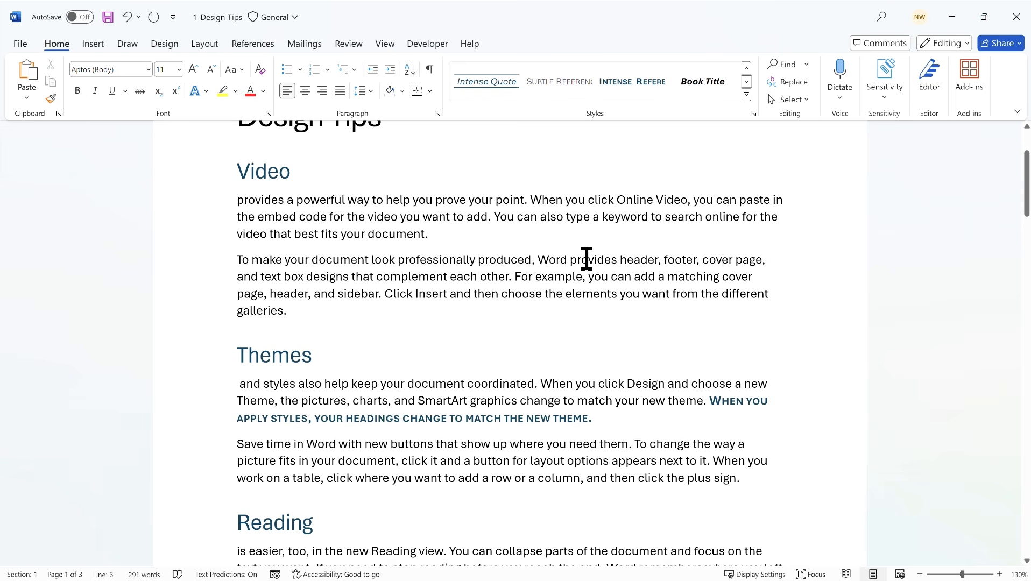
{"action": "left_click", "coordinate": [747, 96]}
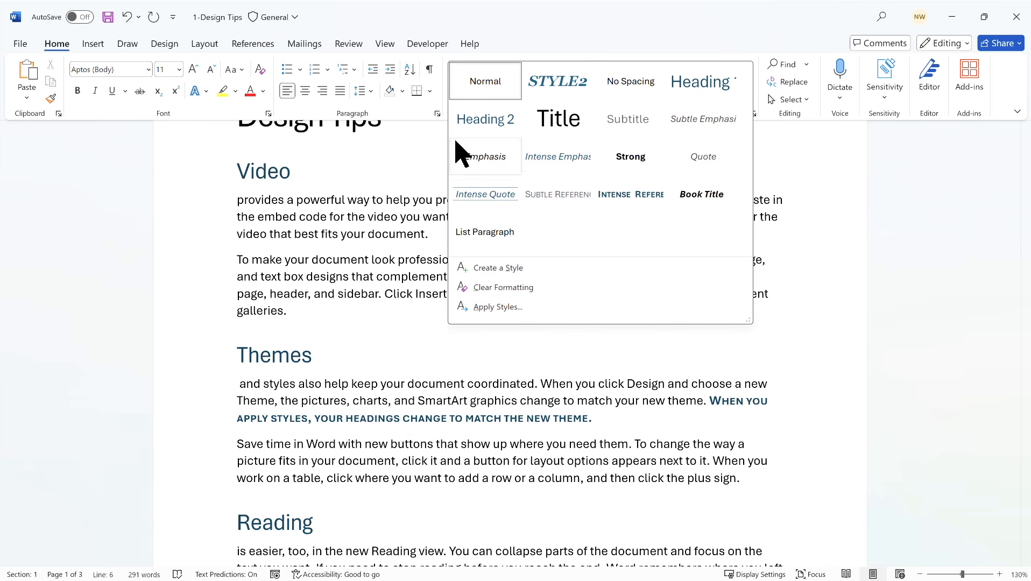
{"action": "left_click", "coordinate": [395, 203]}
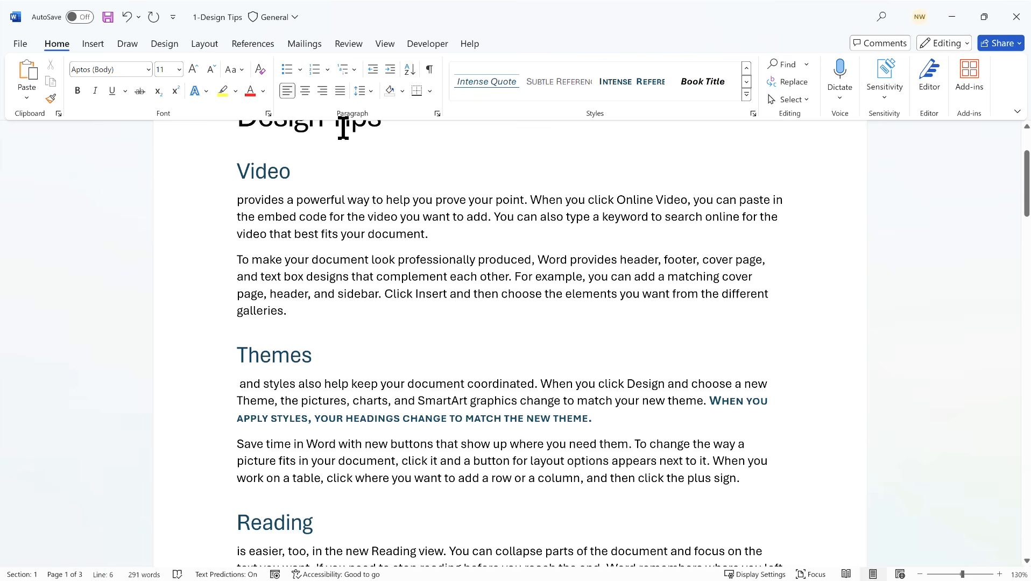
- Apply the Ion Boardroom theme from the Office themes to the document
{"action": "left_click", "coordinate": [207, 45]}
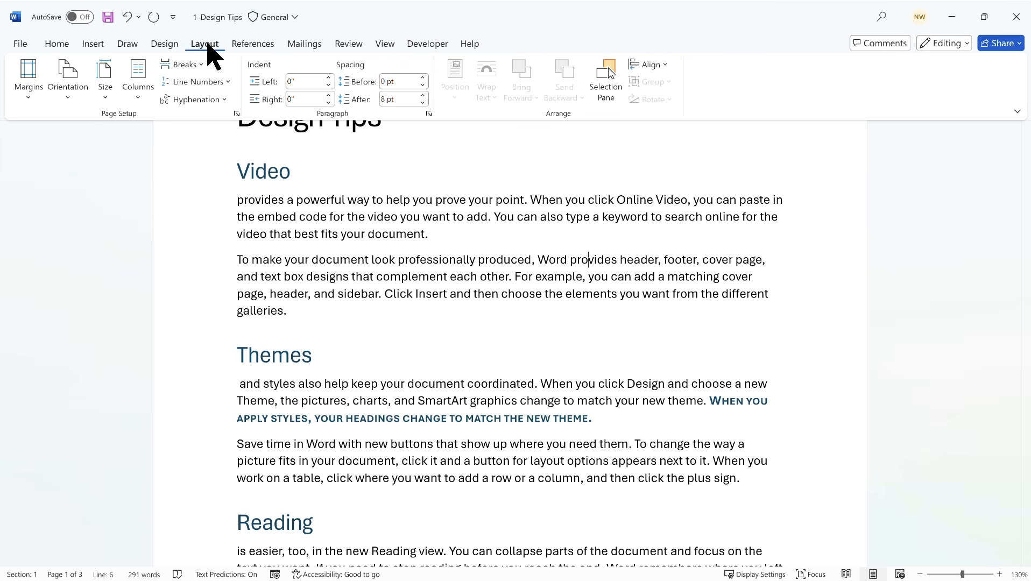
{"action": "left_click", "coordinate": [164, 46]}
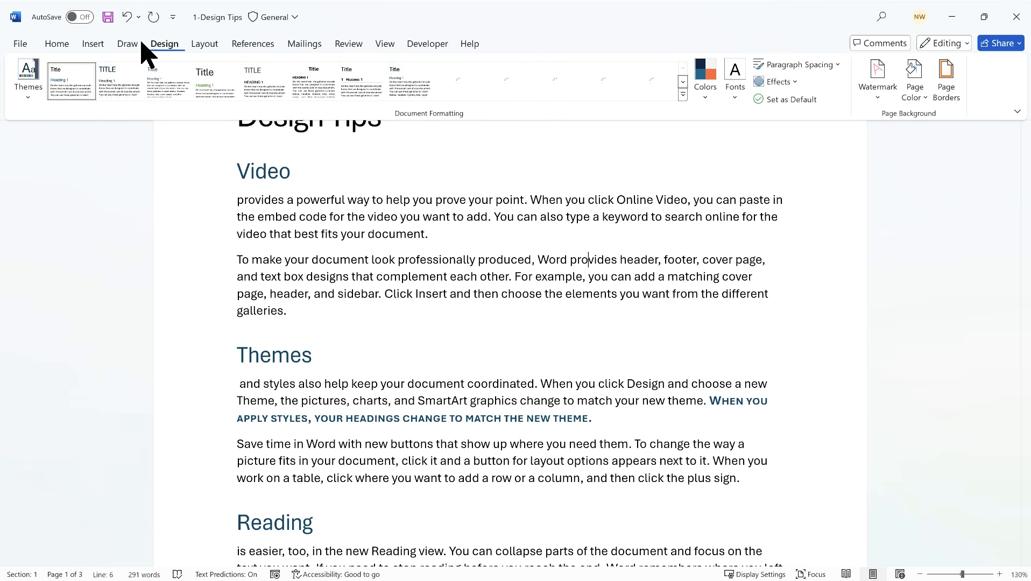
{"action": "left_click", "coordinate": [30, 97]}
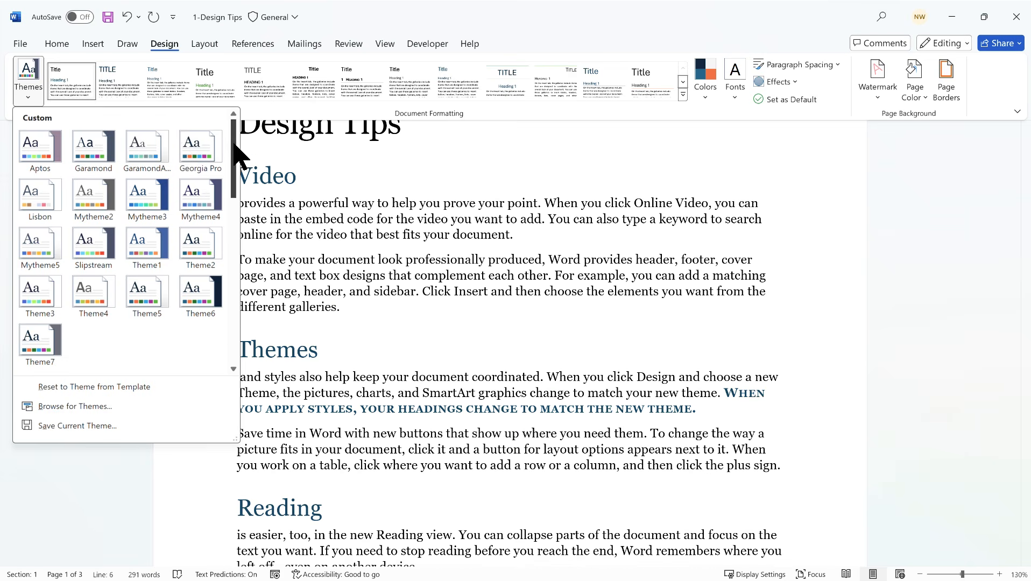
{"action": "scroll", "coordinate": [235, 155], "scroll_direction": "down", "scroll_amount": 1}
{"action": "left_click_drag", "start_coordinate": [236, 154], "coordinate": [138, 213]}
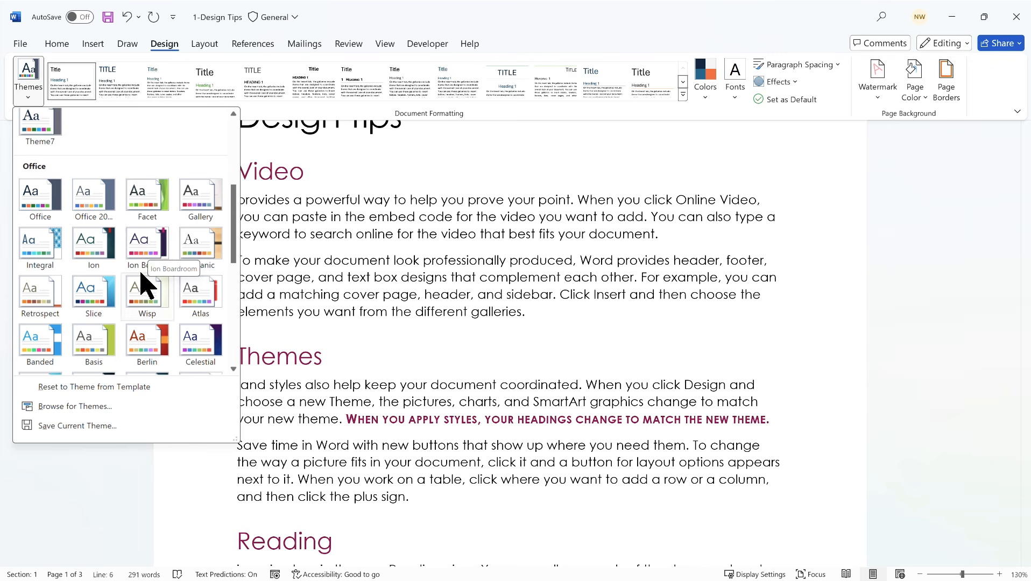
{"action": "left_click", "coordinate": [146, 246]}
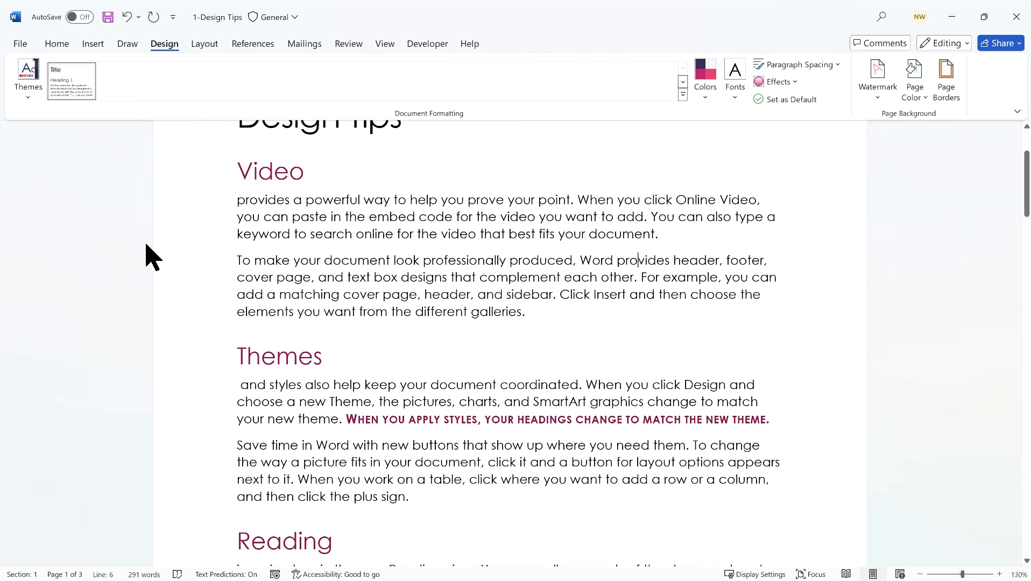
- Apply the Intense Quote style to the paragraph beginning "To make your document look professionally produced" under the Video heading
{"action": "left_click", "coordinate": [62, 46]}
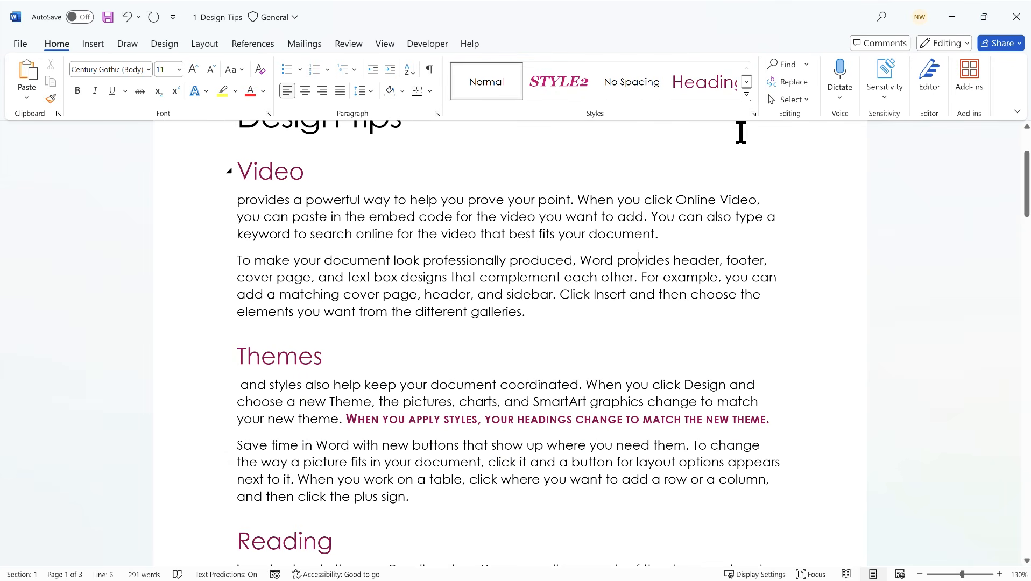
{"action": "left_click", "coordinate": [745, 95]}
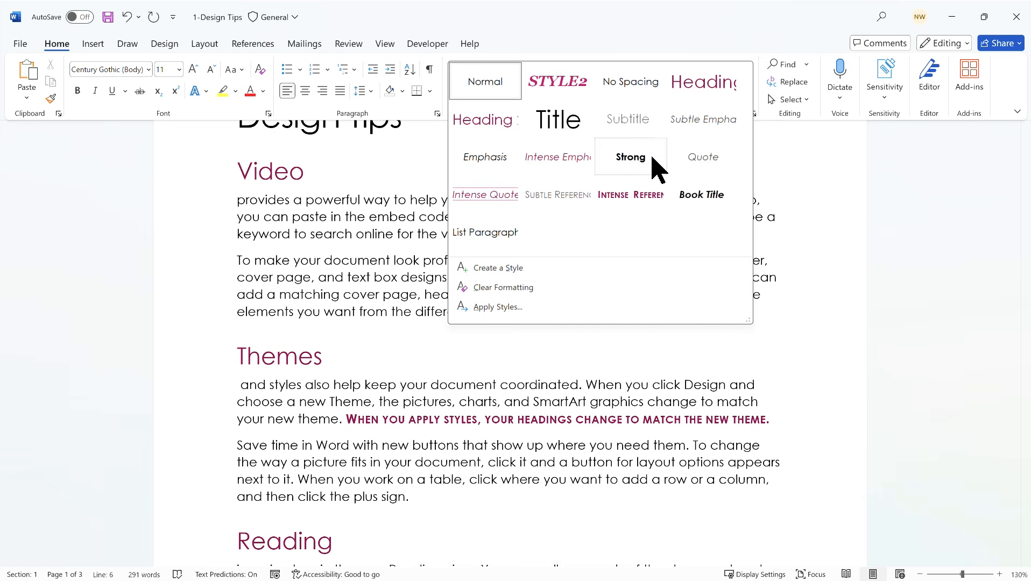
{"action": "left_click", "coordinate": [496, 196]}
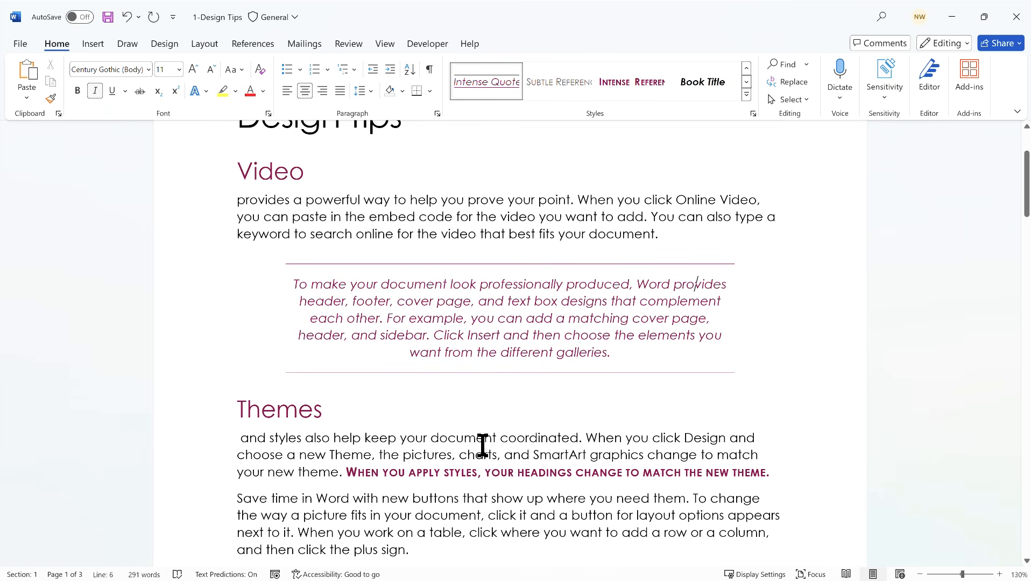
- Change the document's theme to the Office theme
{"action": "scroll", "coordinate": [497, 430], "scroll_direction": "up", "scroll_amount": 3}
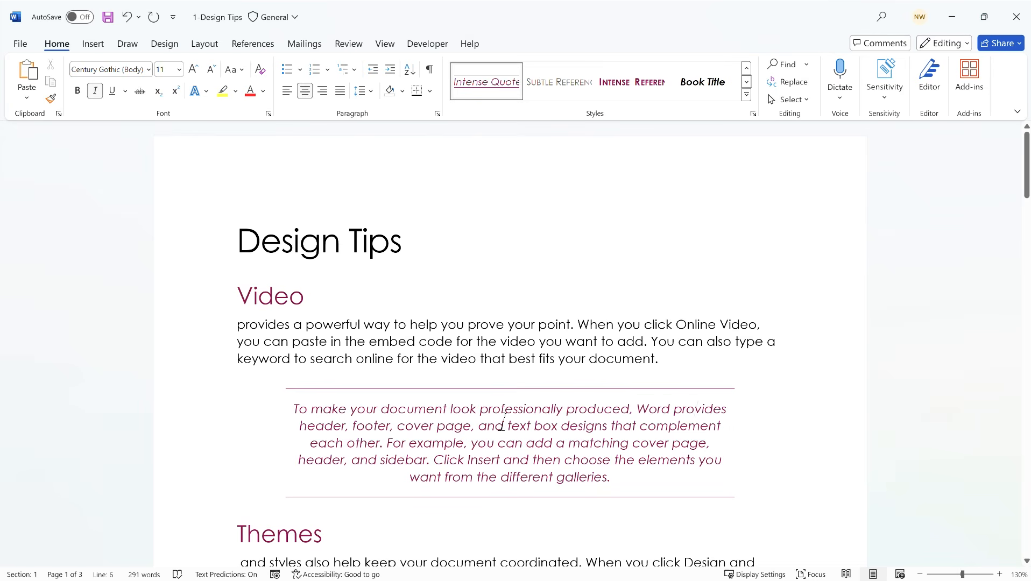
{"action": "scroll", "coordinate": [503, 425], "scroll_direction": "down", "scroll_amount": 7}
{"action": "scroll", "coordinate": [505, 422], "scroll_direction": "up", "scroll_amount": 6}
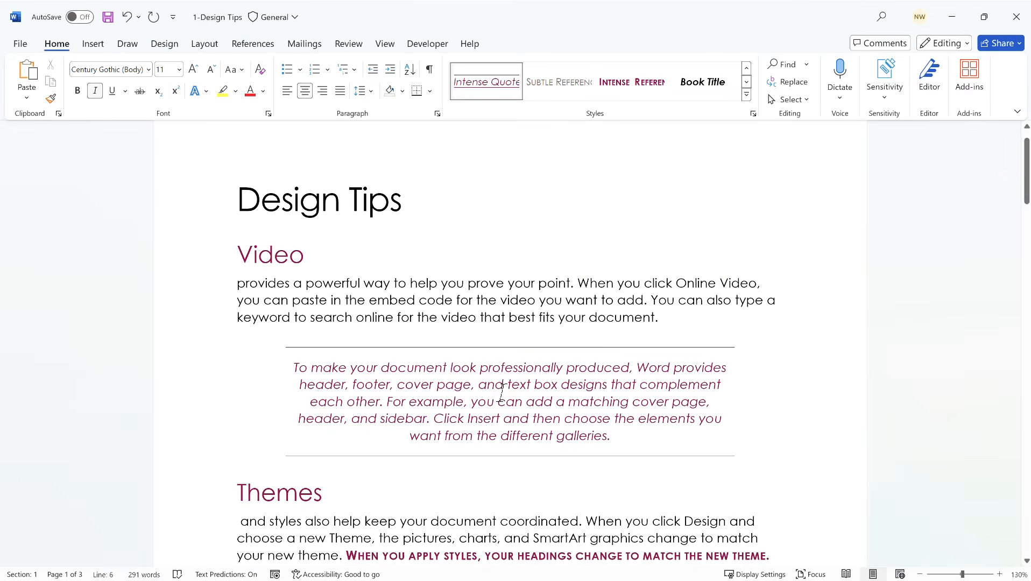
{"action": "left_click", "coordinate": [205, 46]}
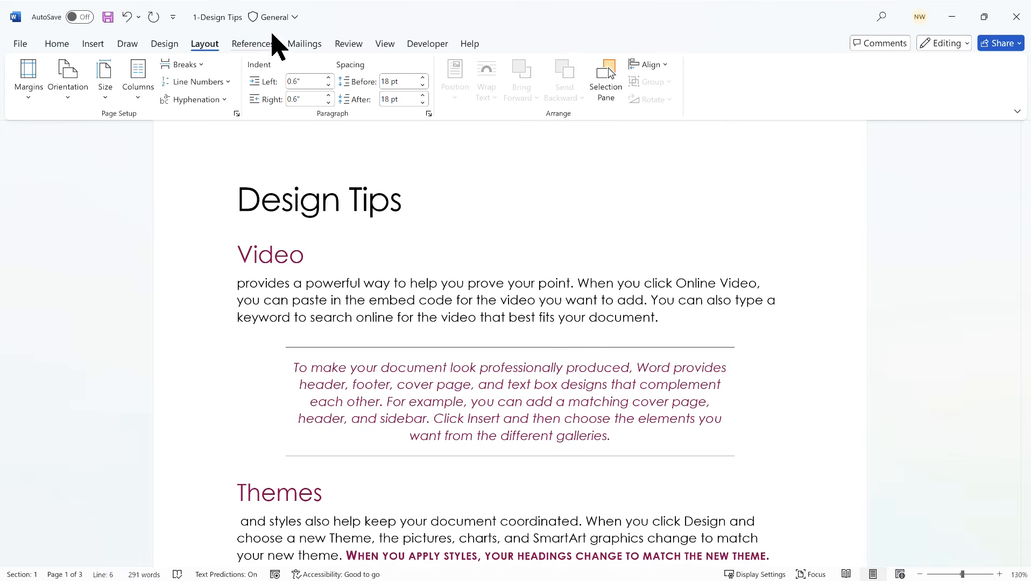
{"action": "left_click", "coordinate": [164, 44]}
{"action": "left_click", "coordinate": [29, 89]}
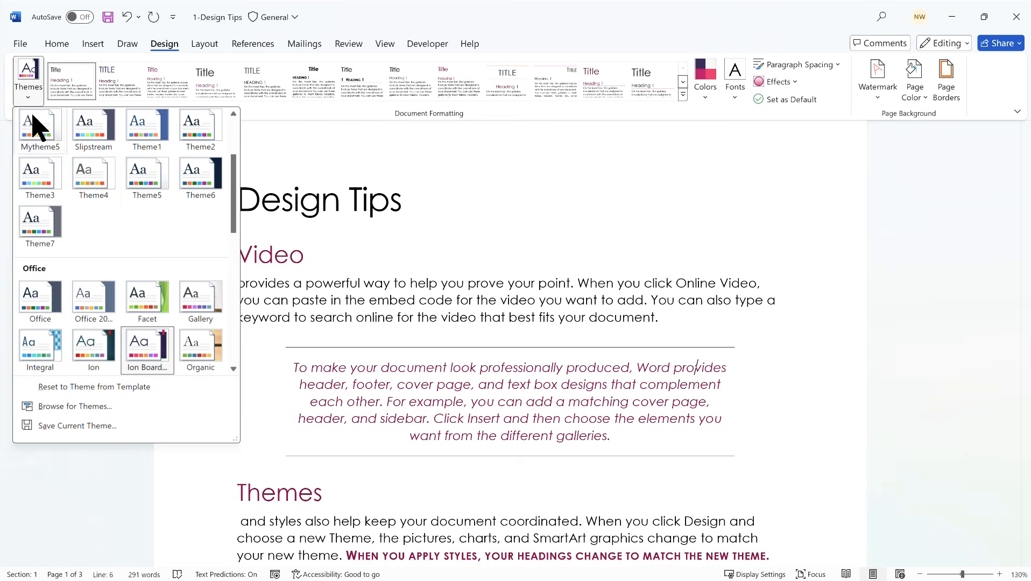
{"action": "left_click", "coordinate": [40, 297]}
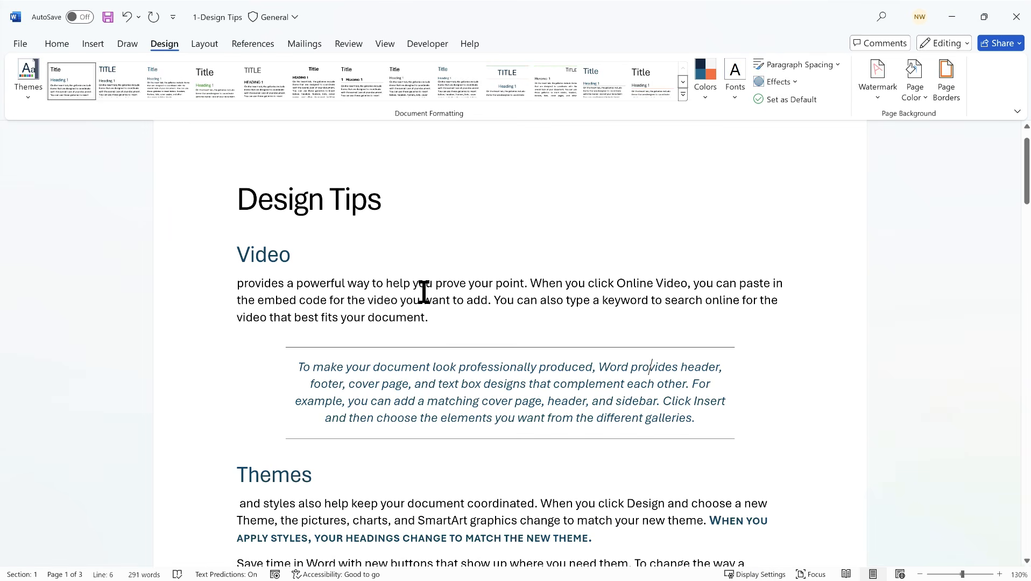
- Select the "Video" heading and open its Heading 1 style for modification
{"action": "scroll", "coordinate": [409, 285], "scroll_direction": "up", "scroll_amount": 1}
{"action": "left_click", "coordinate": [57, 44]}
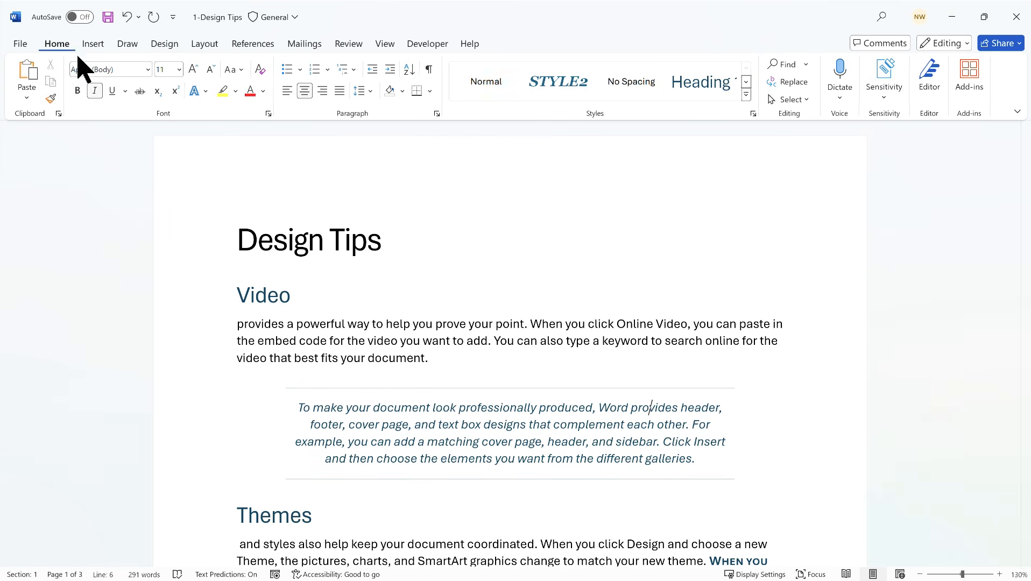
{"action": "double_click", "coordinate": [272, 297]}
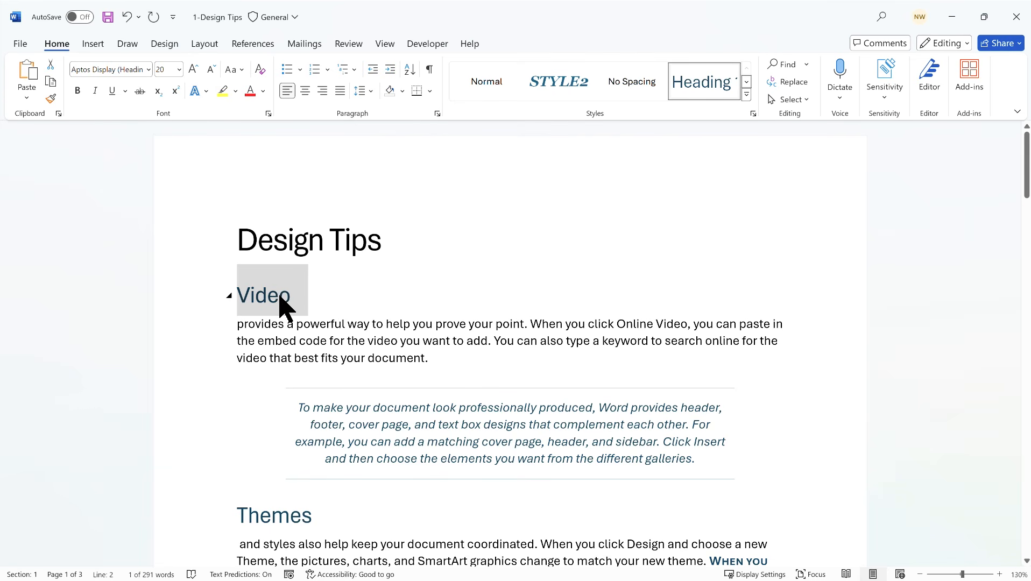
{"action": "scroll", "coordinate": [297, 511], "scroll_direction": "down", "scroll_amount": 4}
{"action": "scroll", "coordinate": [304, 505], "scroll_direction": "up", "scroll_amount": 4}
{"action": "left_click", "coordinate": [742, 94]}
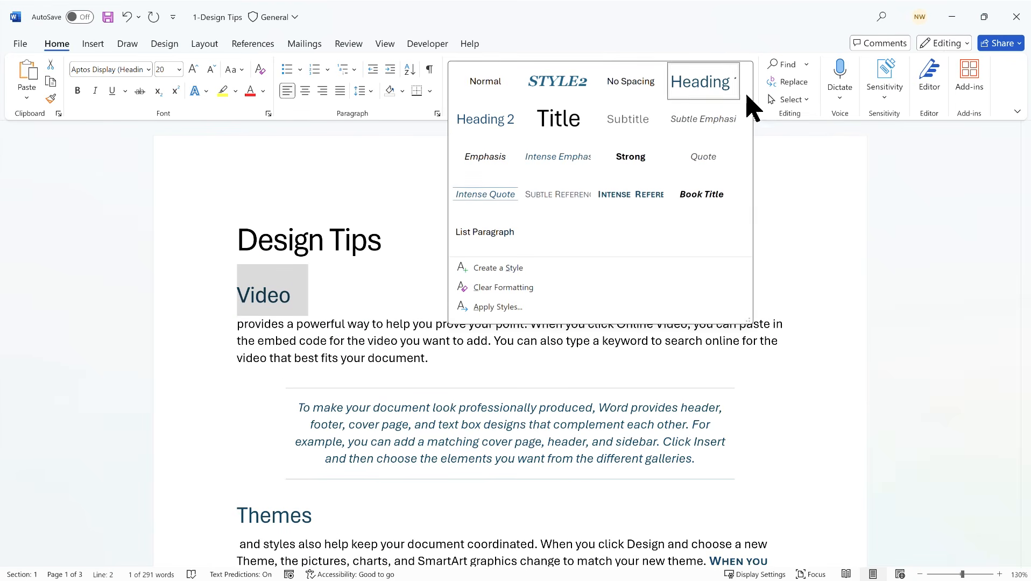
{"action": "right_click", "coordinate": [698, 96]}
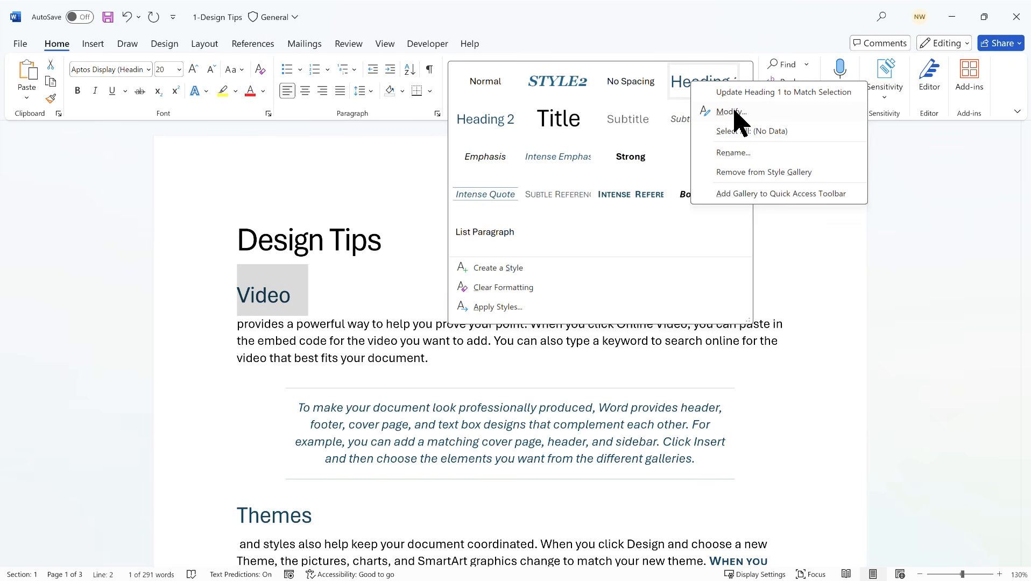
{"action": "left_click", "coordinate": [731, 111]}
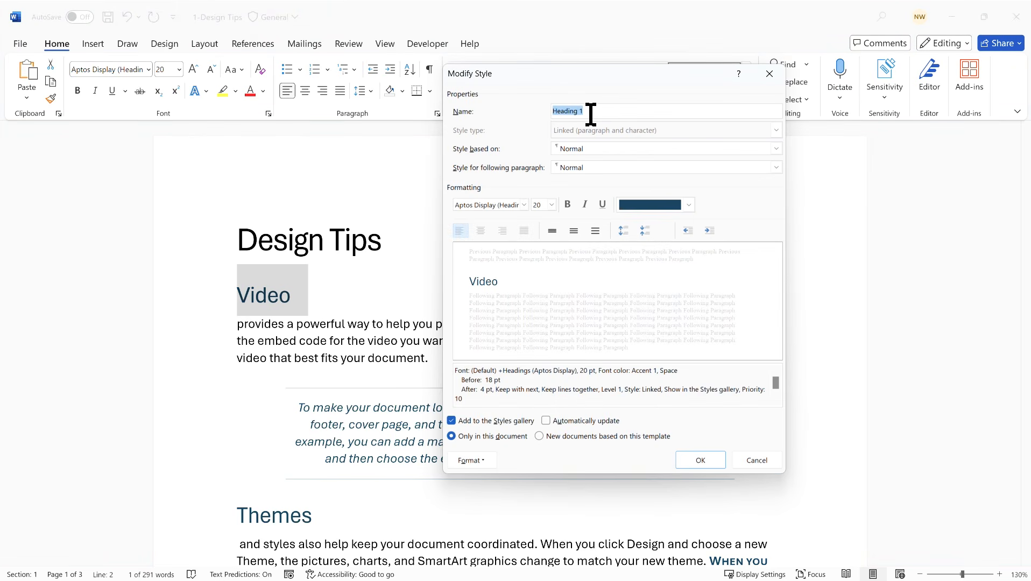
- Modify the Heading 1 style to use the purple Accent 5 font color, bold, at size 22
{"action": "left_click", "coordinate": [689, 206]}
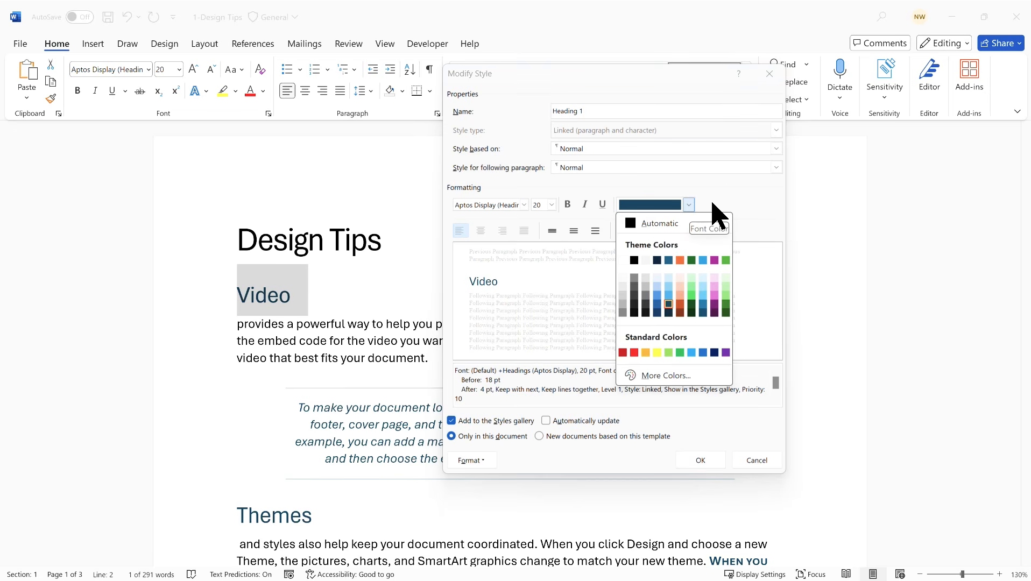
{"action": "left_click", "coordinate": [714, 260]}
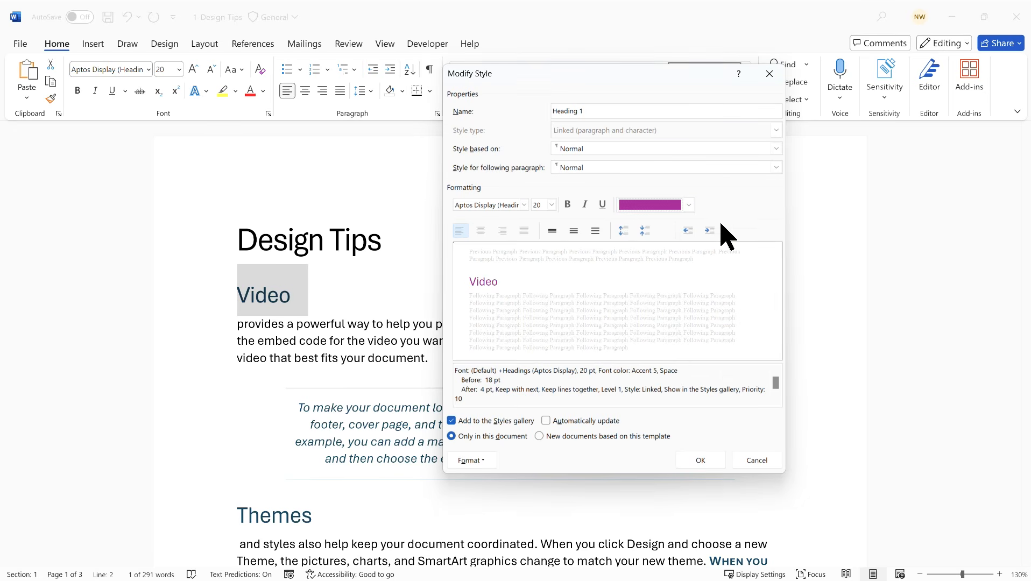
{"action": "left_click", "coordinate": [568, 205]}
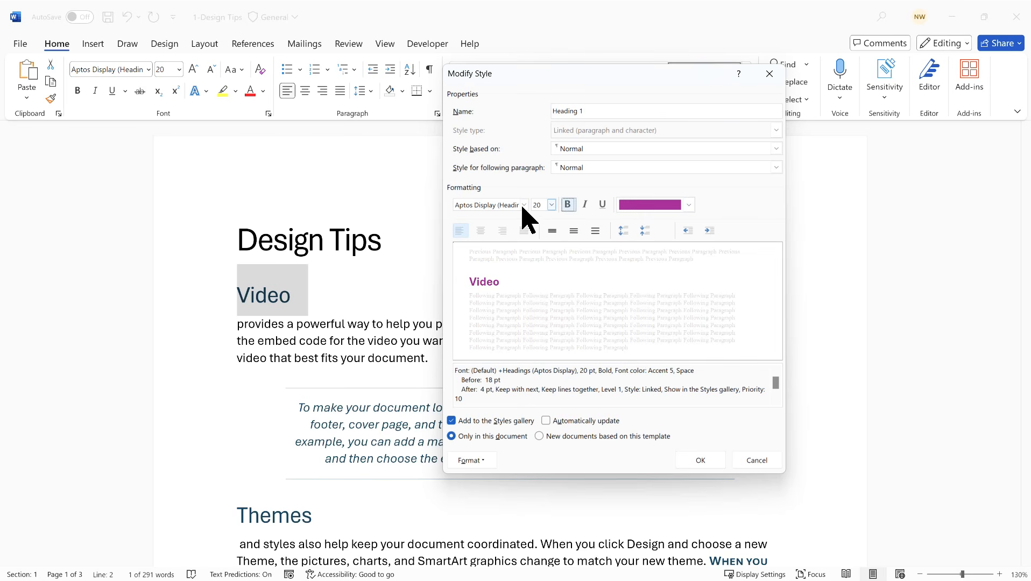
{"action": "left_click", "coordinate": [551, 205]}
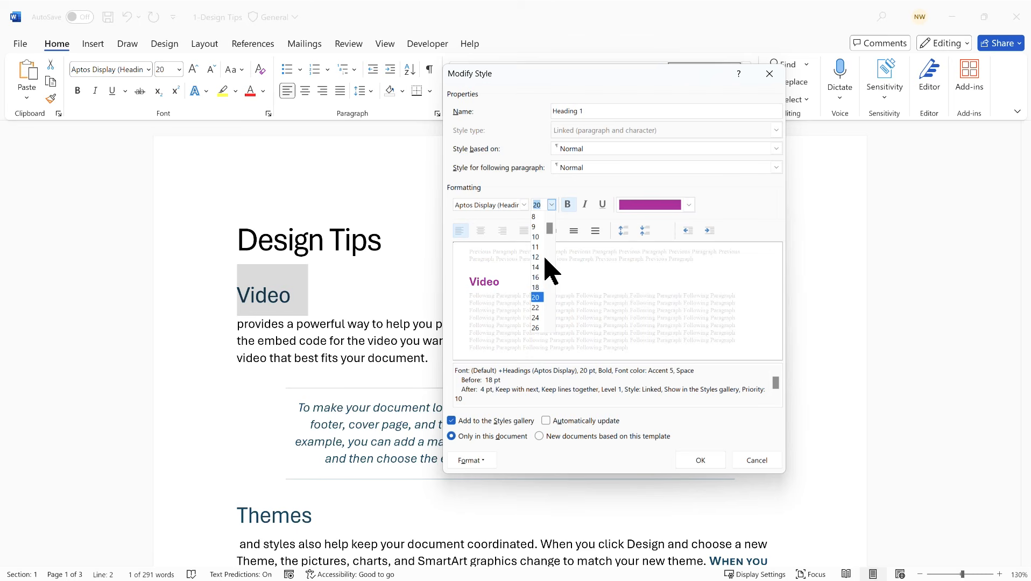
{"action": "left_click", "coordinate": [538, 309]}
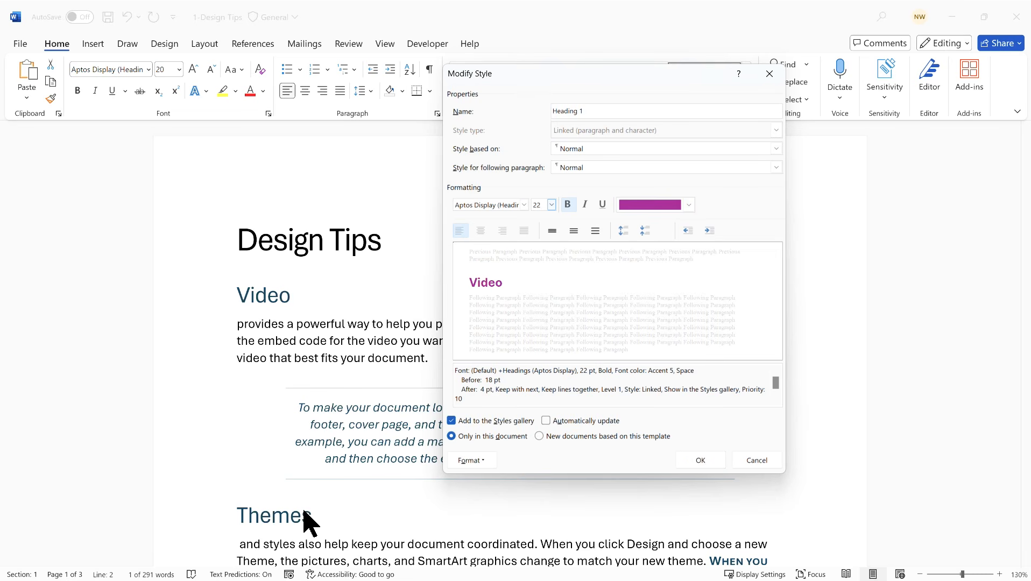
{"action": "left_click", "coordinate": [707, 459]}
- Review the restyled headings from Video through Reading and deselect the "Video" heading
{"action": "scroll", "coordinate": [306, 323], "scroll_direction": "down", "scroll_amount": 2}
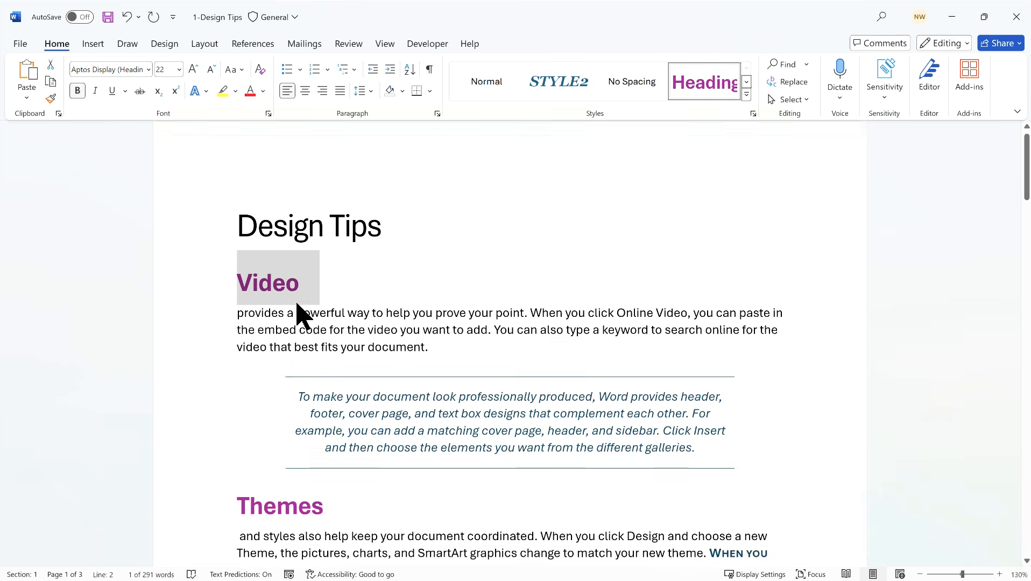
{"action": "scroll", "coordinate": [297, 303], "scroll_direction": "down", "scroll_amount": 2}
{"action": "scroll", "coordinate": [299, 304], "scroll_direction": "down", "scroll_amount": 3}
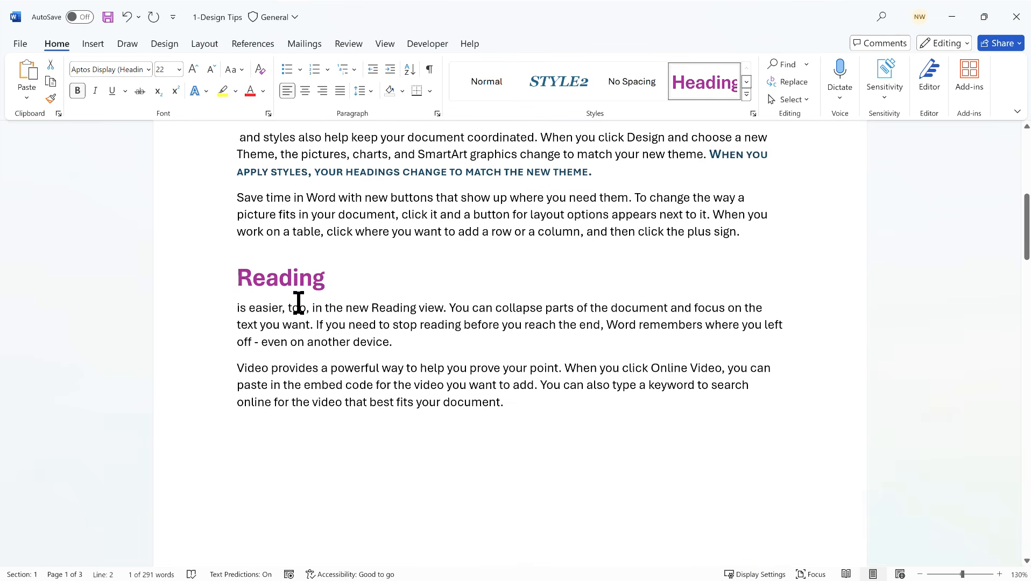
{"action": "scroll", "coordinate": [327, 295], "scroll_direction": "up", "scroll_amount": 4}
{"action": "scroll", "coordinate": [326, 296], "scroll_direction": "up", "scroll_amount": 3}
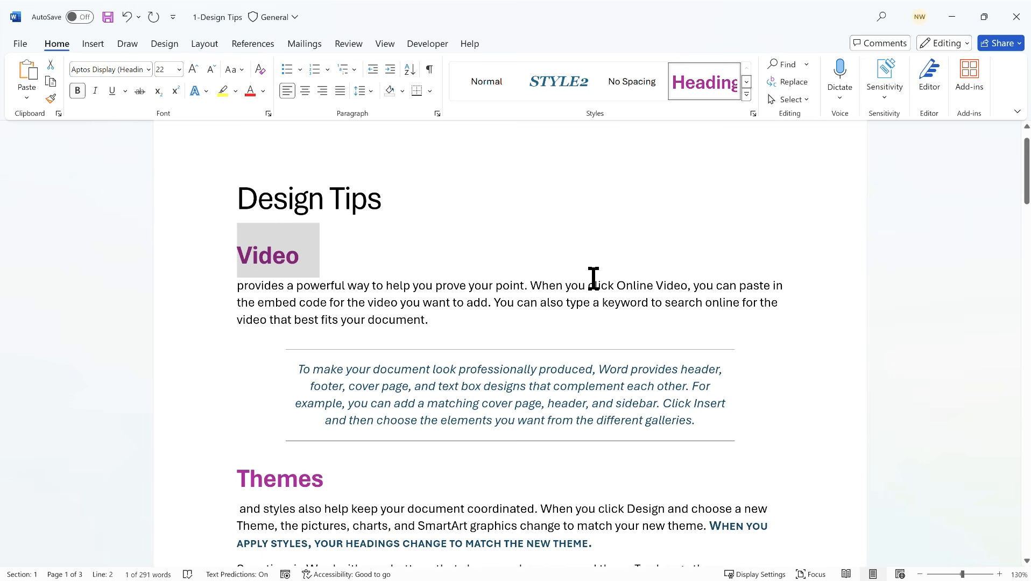
{"action": "left_click", "coordinate": [490, 284]}
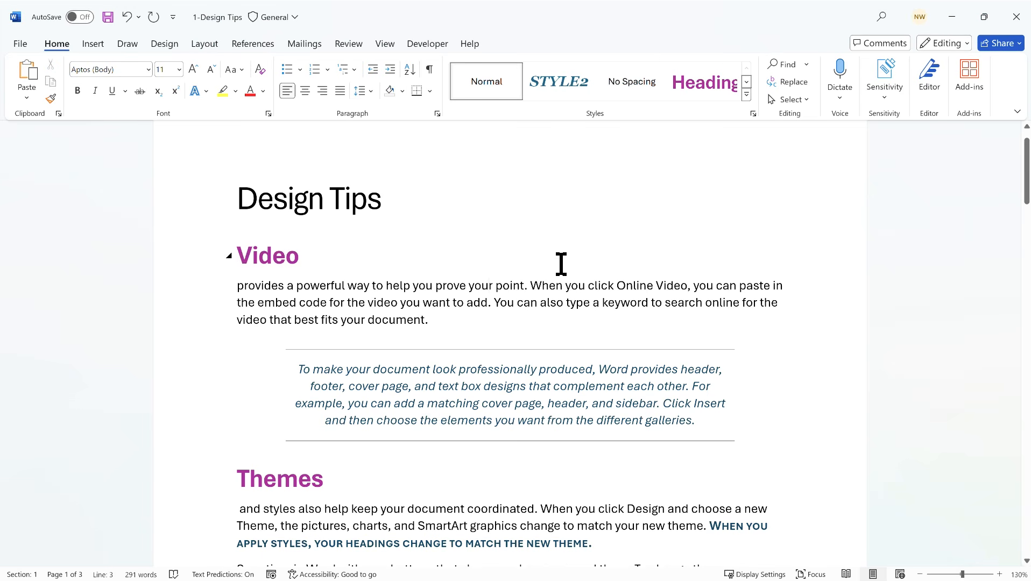
- Review the Create a Style option in the expanded style gallery, and view and close the full Styles list
{"action": "left_click", "coordinate": [746, 94]}
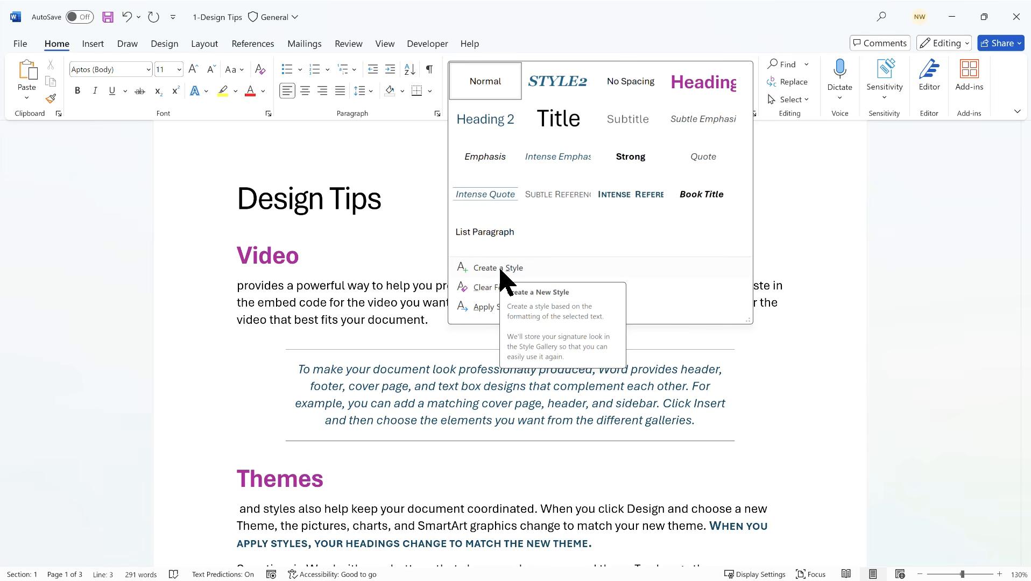
{"action": "left_click", "coordinate": [387, 316]}
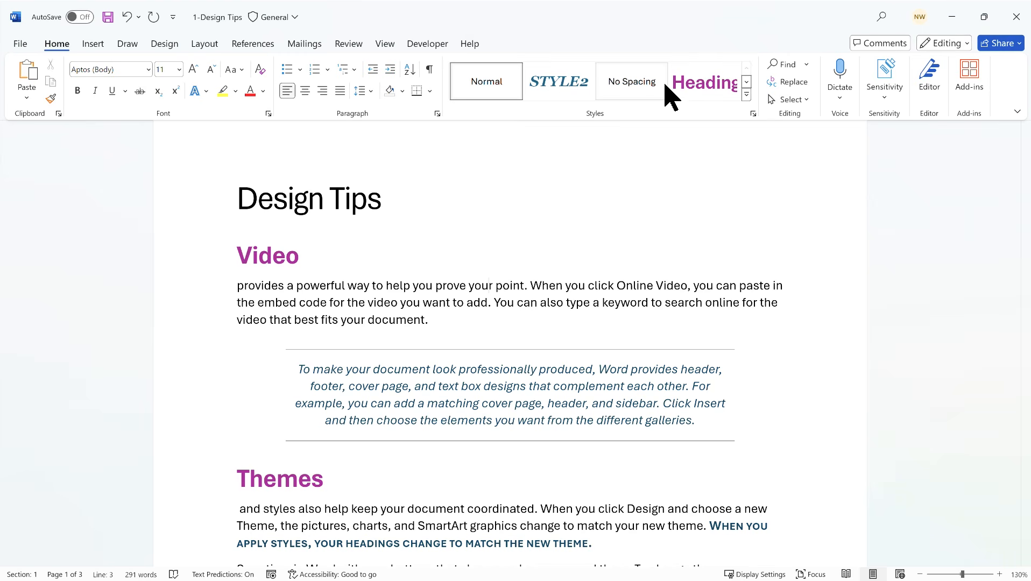
{"action": "left_click", "coordinate": [754, 113]}
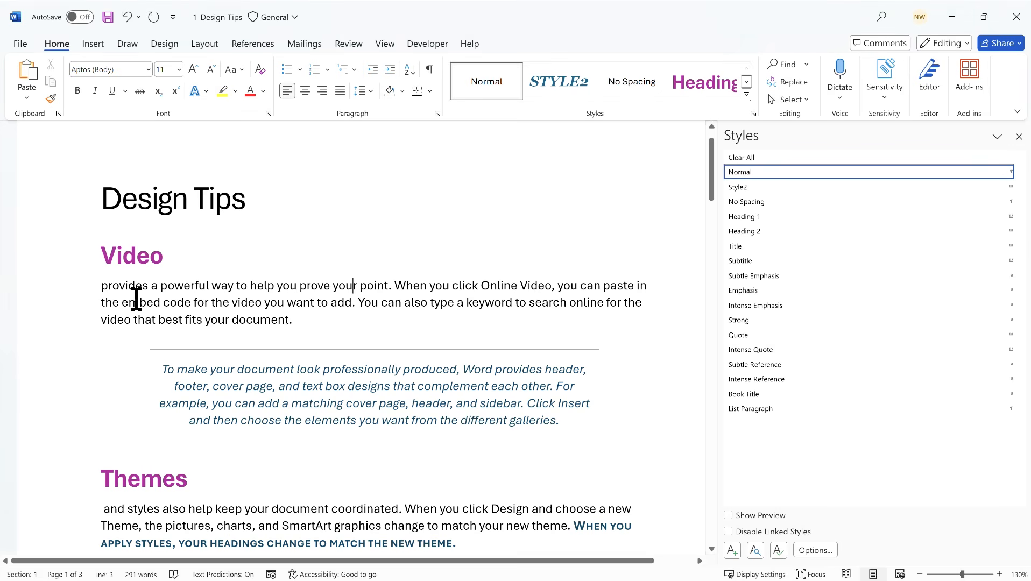
{"action": "left_click", "coordinate": [1019, 137]}
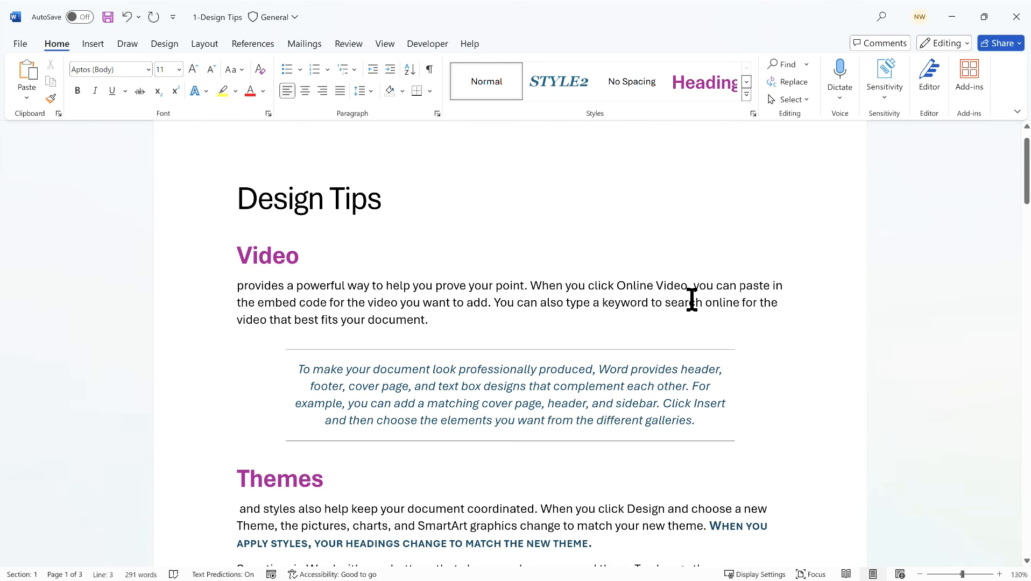
- Format the word "When" in the first paragraph under Video with the Georgia font, the standard light blue color and bold
{"action": "double_click", "coordinate": [552, 285]}
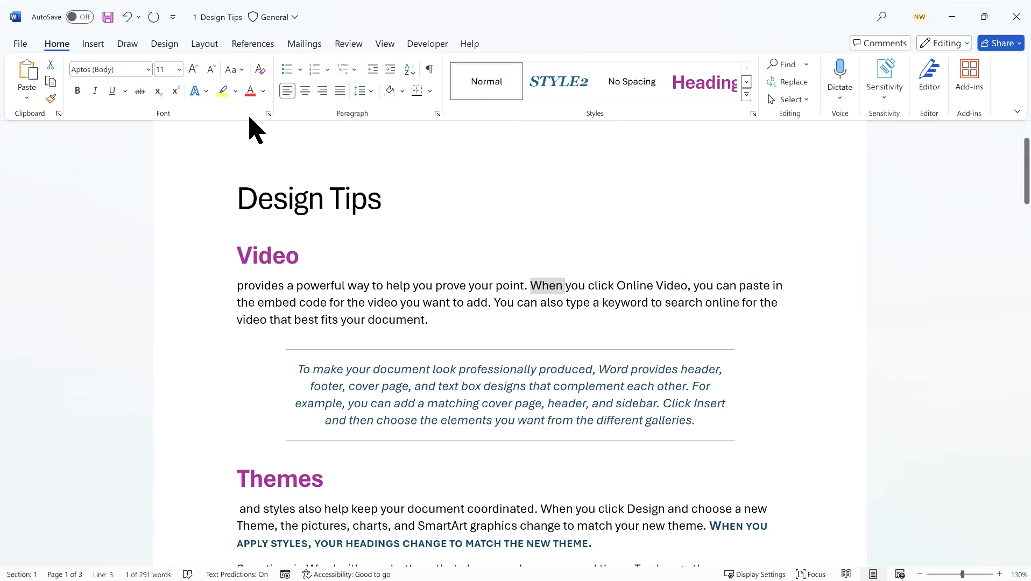
{"action": "left_click", "coordinate": [149, 70]}
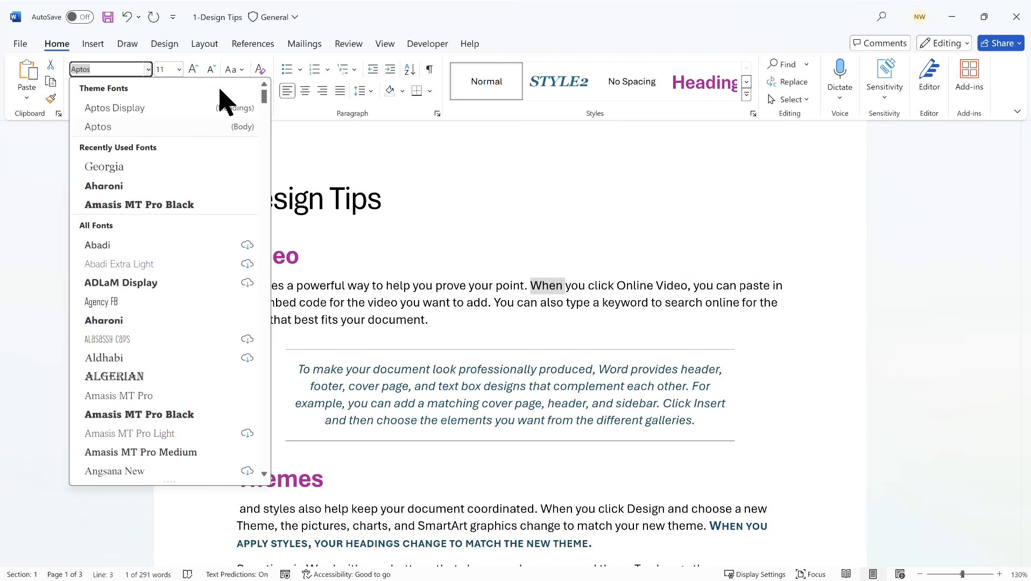
{"action": "left_click", "coordinate": [132, 168]}
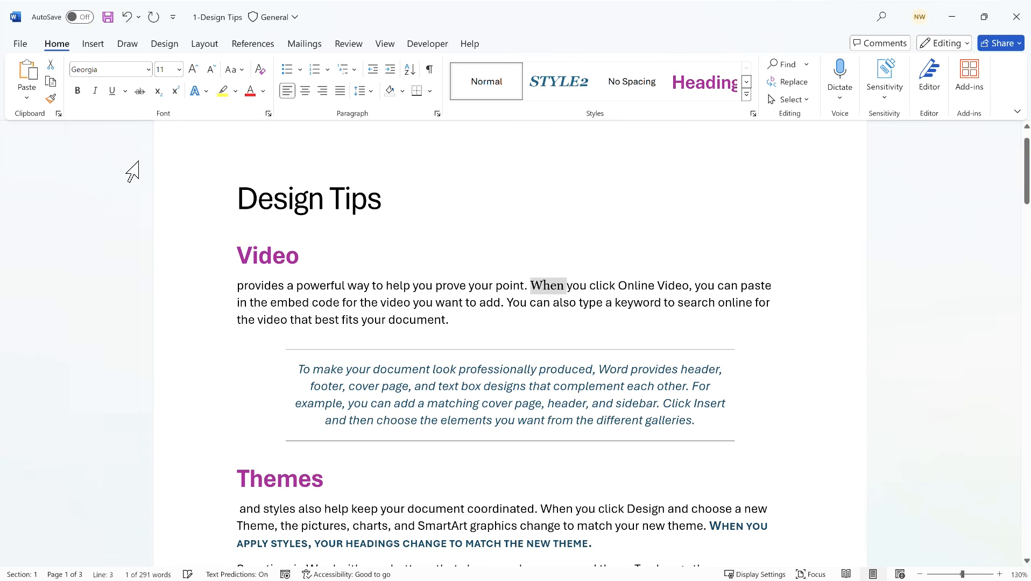
{"action": "left_click", "coordinate": [263, 91]}
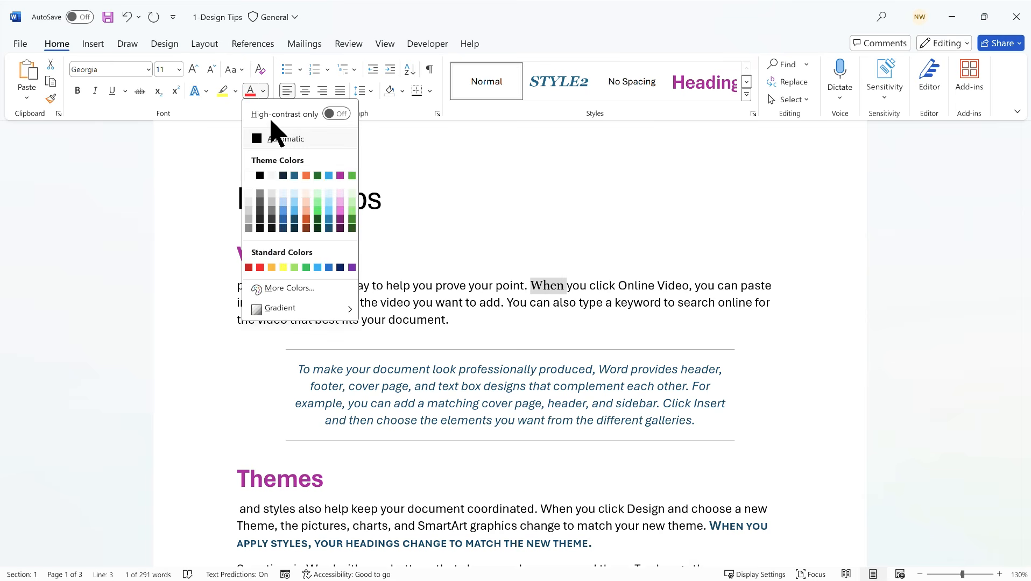
{"action": "left_click", "coordinate": [318, 267]}
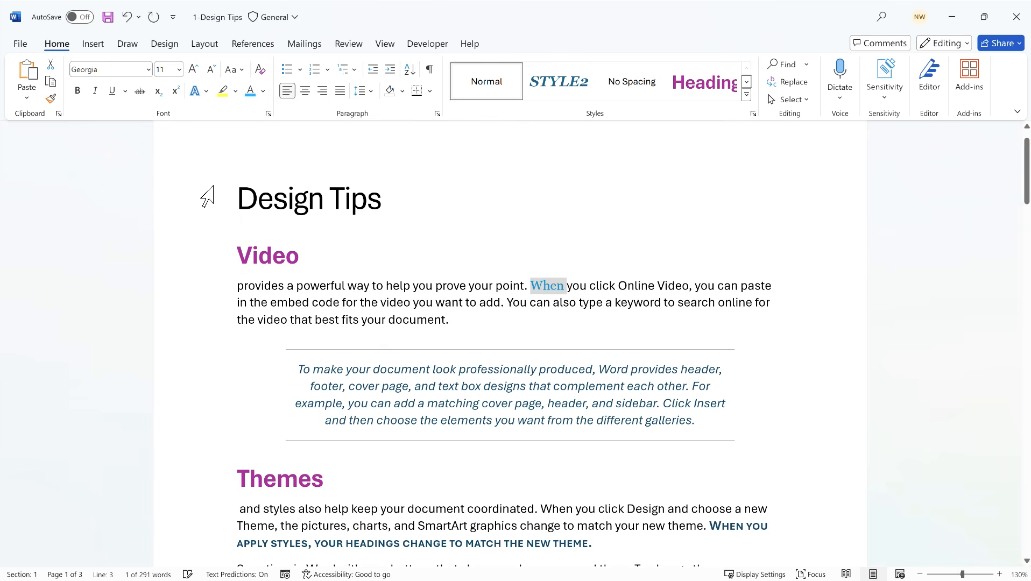
{"action": "left_click", "coordinate": [77, 91]}
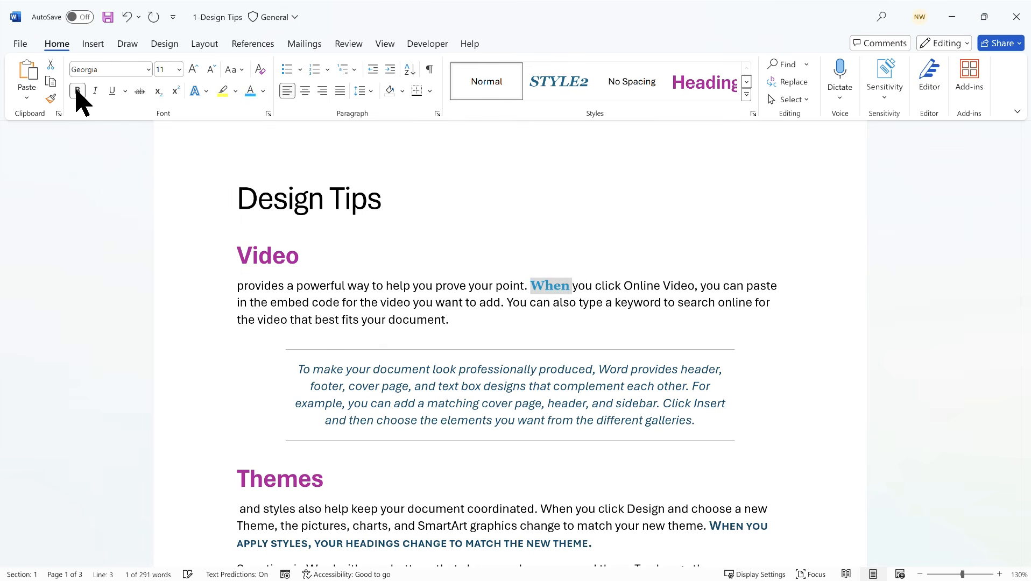
- Apply the Bottom Border option to the word "When" in the Video paragraph and deselect the word
{"action": "left_click", "coordinate": [430, 91]}
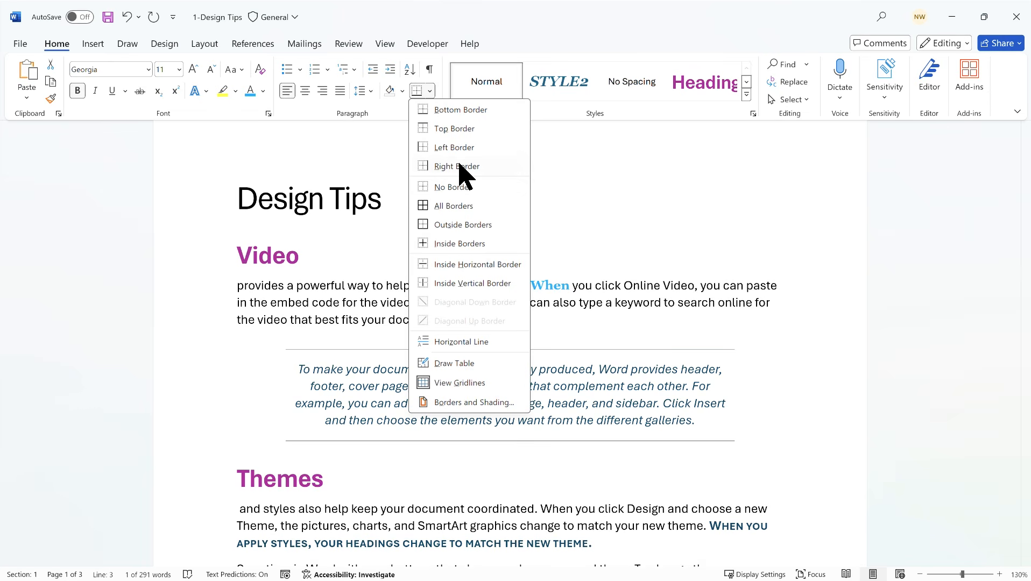
{"action": "left_click", "coordinate": [457, 110]}
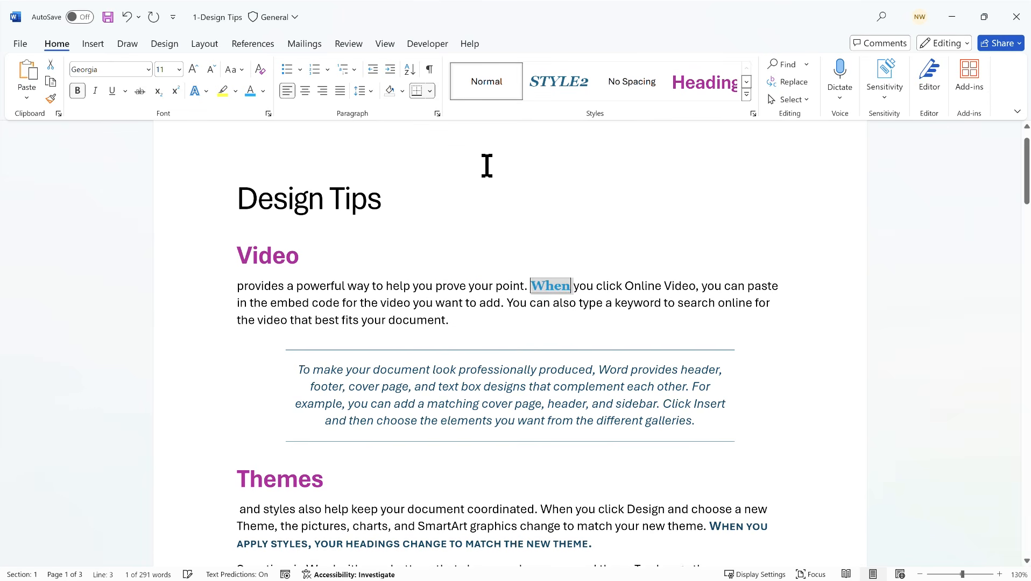
{"action": "left_click", "coordinate": [606, 289]}
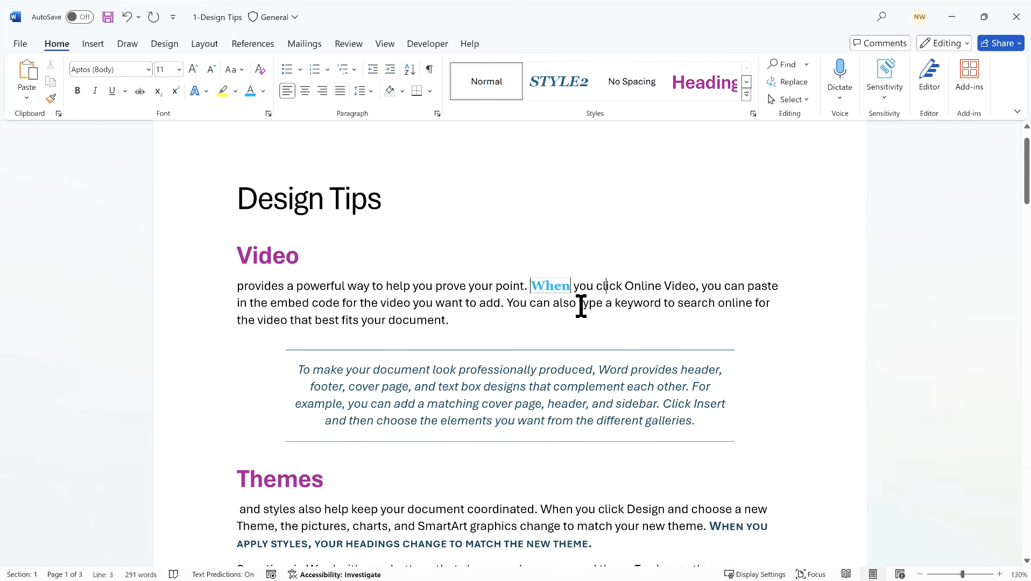
- Try to remove the border from the word "When" in the Video paragraph with the No Border option
{"action": "left_click", "coordinate": [565, 286]}
{"action": "left_click", "coordinate": [431, 91]}
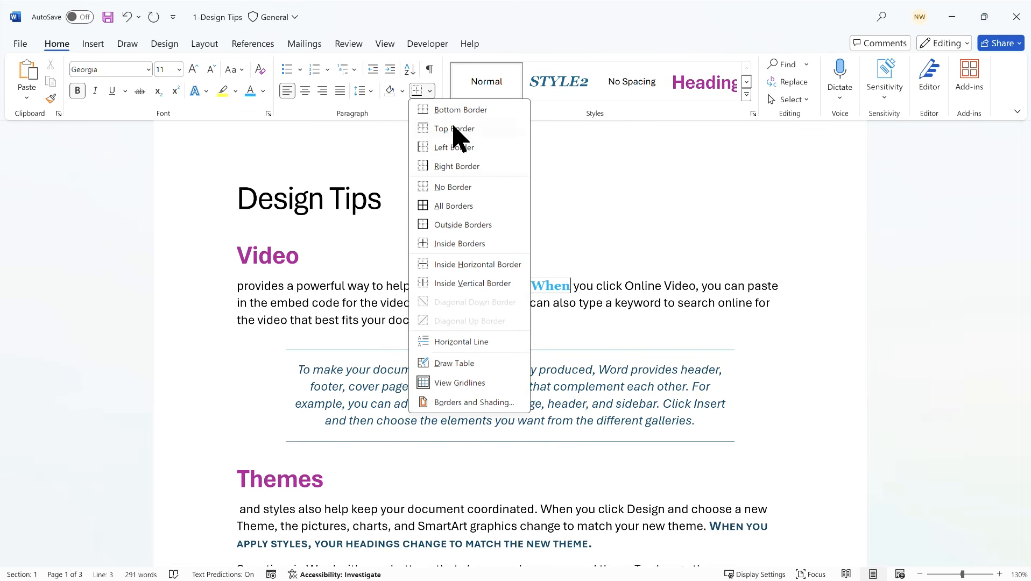
{"action": "left_click", "coordinate": [458, 188]}
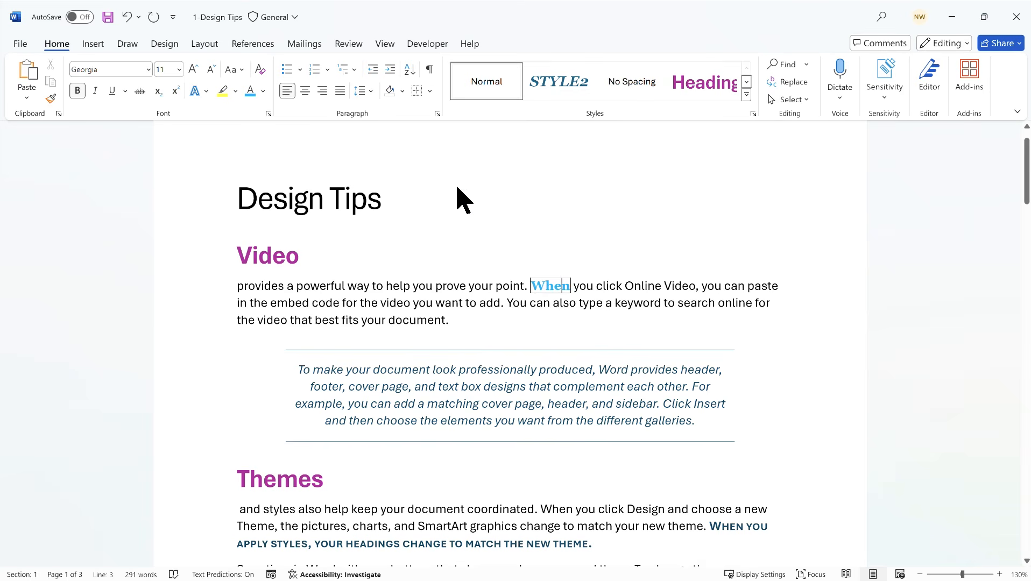
- Apply the Outside Borders option to the whole word "When" in the Video paragraph
{"action": "double_click", "coordinate": [544, 286]}
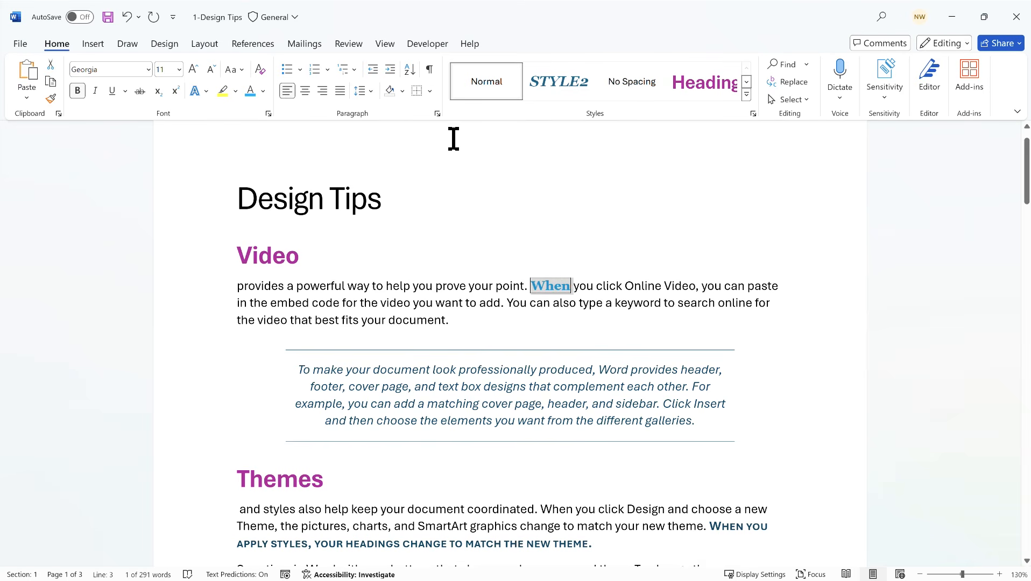
{"action": "left_click", "coordinate": [430, 92]}
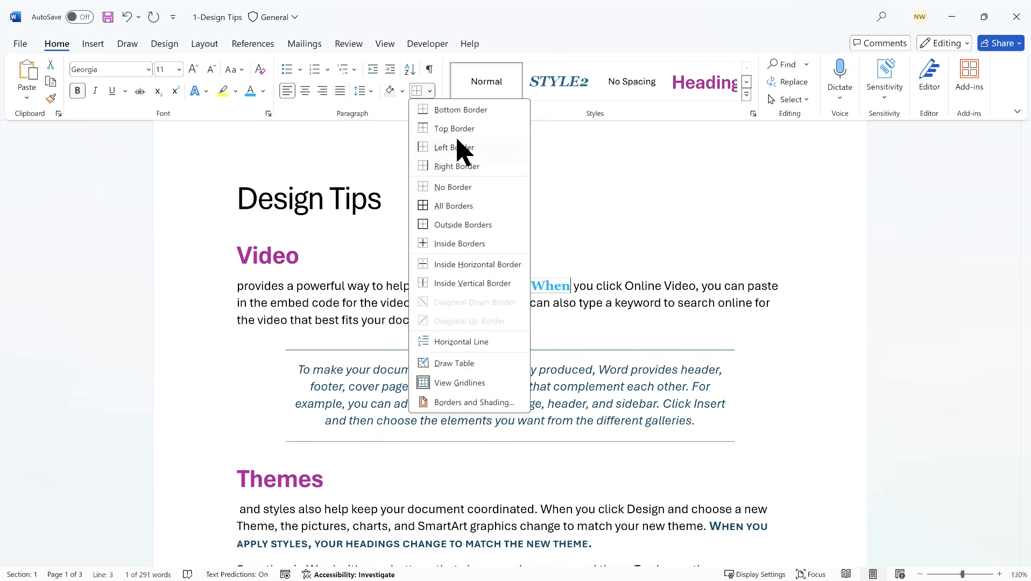
{"action": "left_click", "coordinate": [460, 226]}
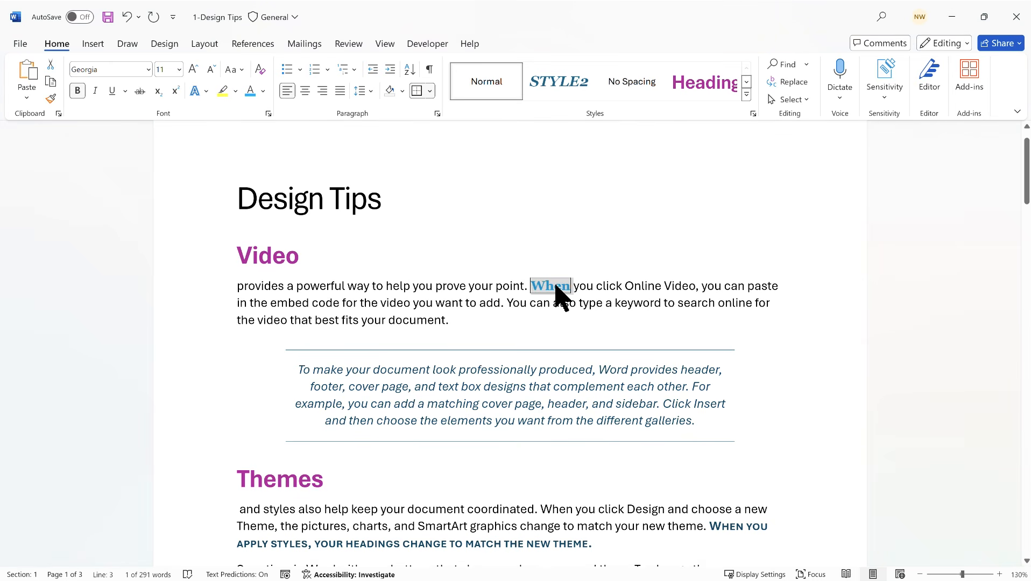
- Create a new style named Georgia from the formatting of "When", added to the Styles gallery for this document only, and deselect the word
{"action": "left_click", "coordinate": [746, 95]}
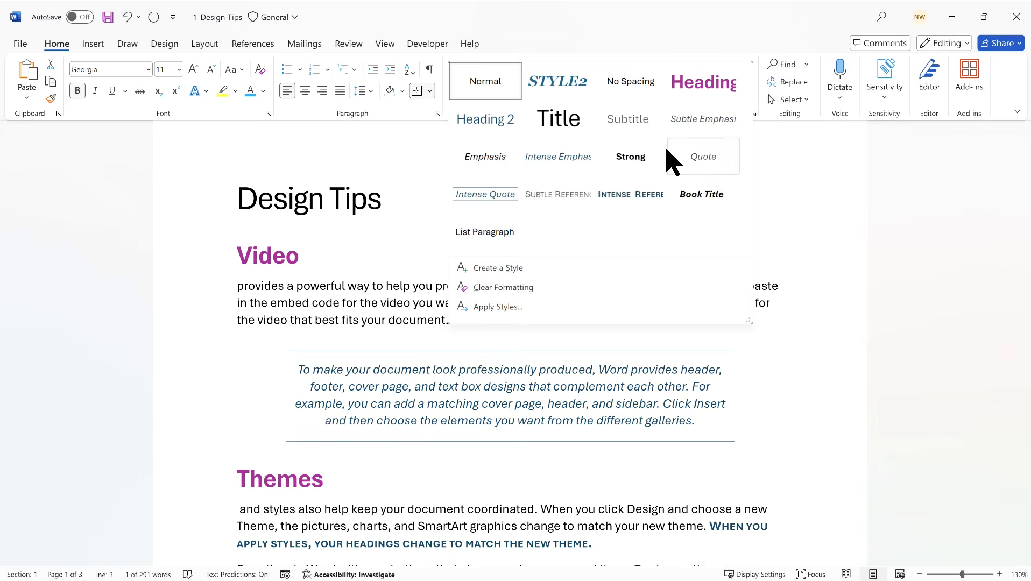
{"action": "left_click", "coordinate": [506, 267]}
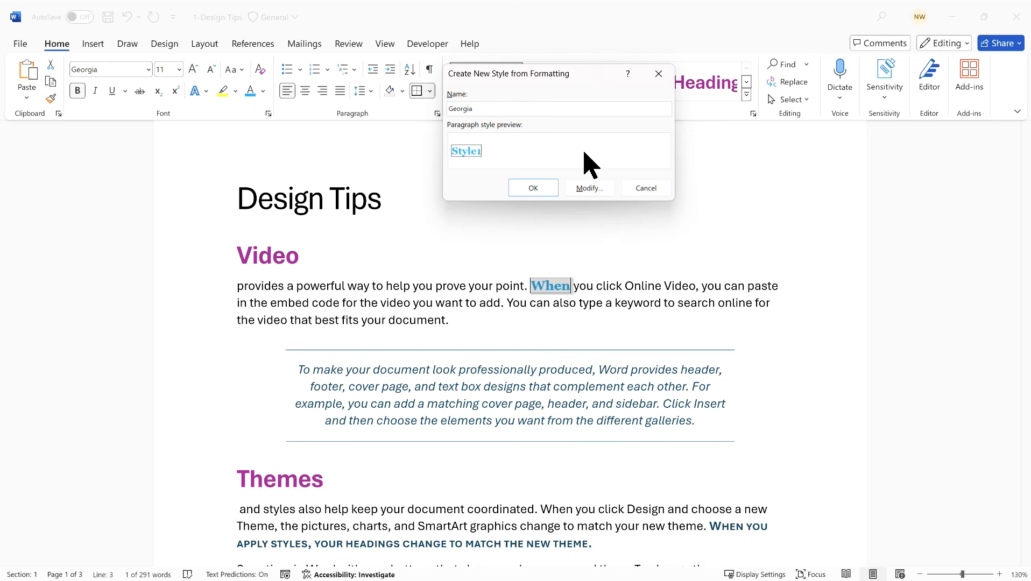
{"action": "left_click", "coordinate": [591, 187]}
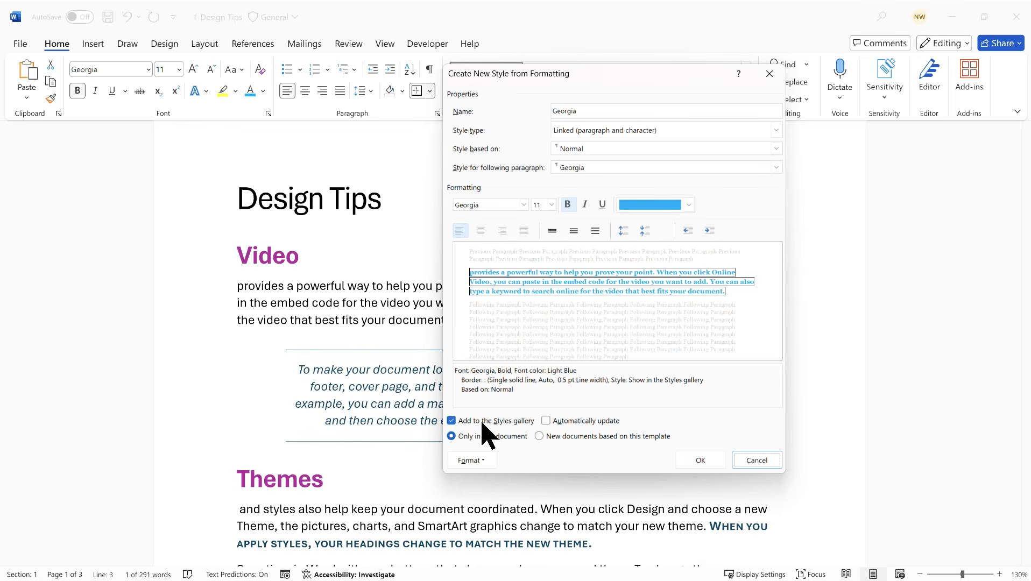
{"action": "left_click", "coordinate": [708, 458]}
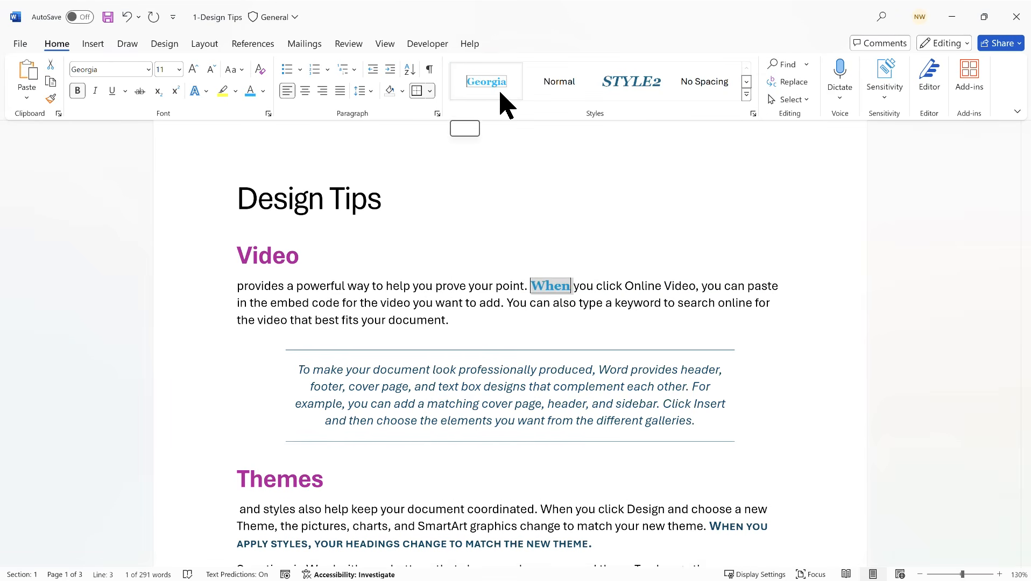
{"action": "left_click", "coordinate": [472, 298]}
- Apply the Georgia style to the Themes text from "When you click Design" through "match your new theme" and deselect it
{"action": "scroll", "coordinate": [472, 296], "scroll_direction": "down", "scroll_amount": 1}
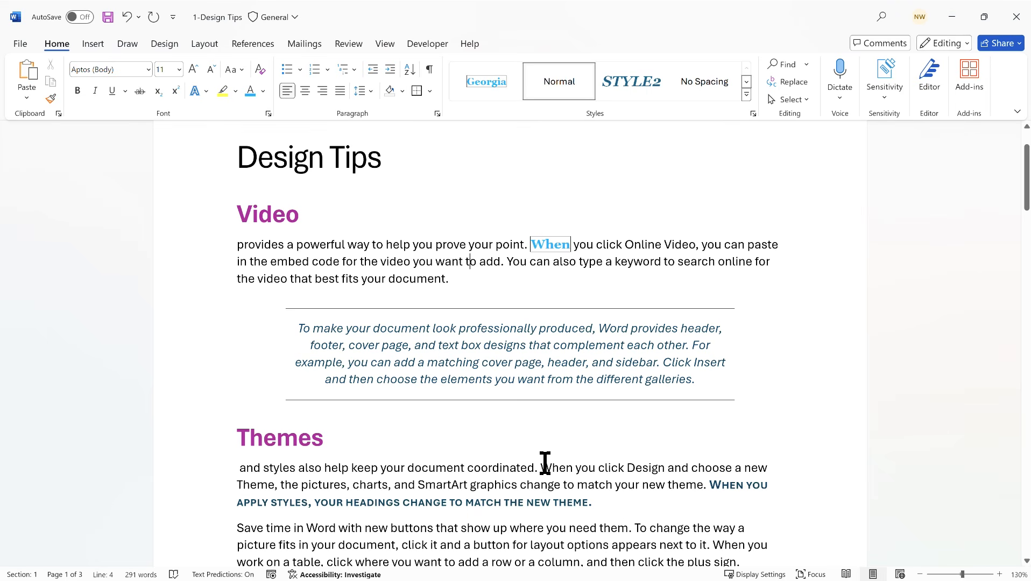
{"action": "left_click_drag", "start_coordinate": [541, 468], "coordinate": [693, 486]}
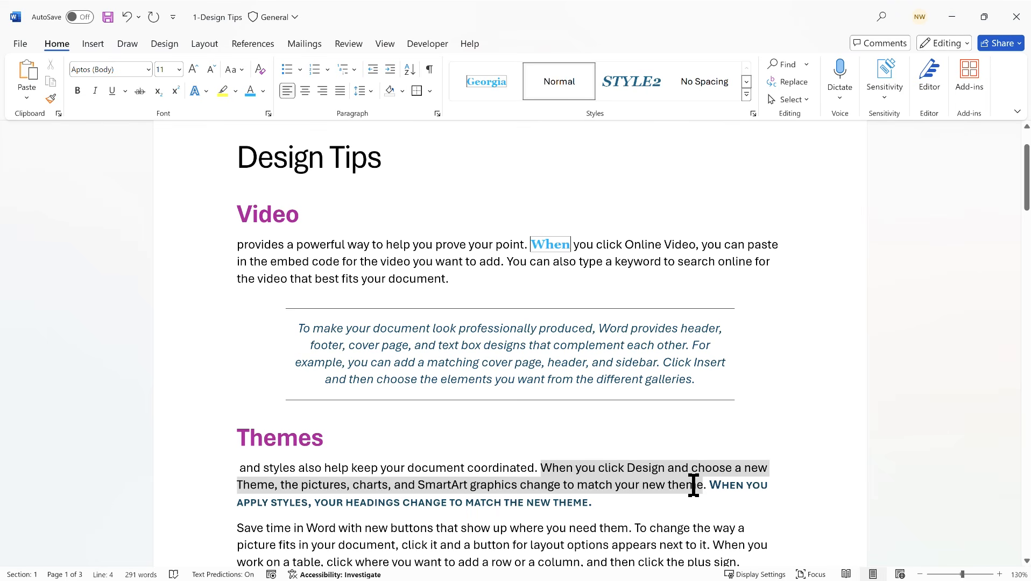
{"action": "left_click", "coordinate": [486, 81]}
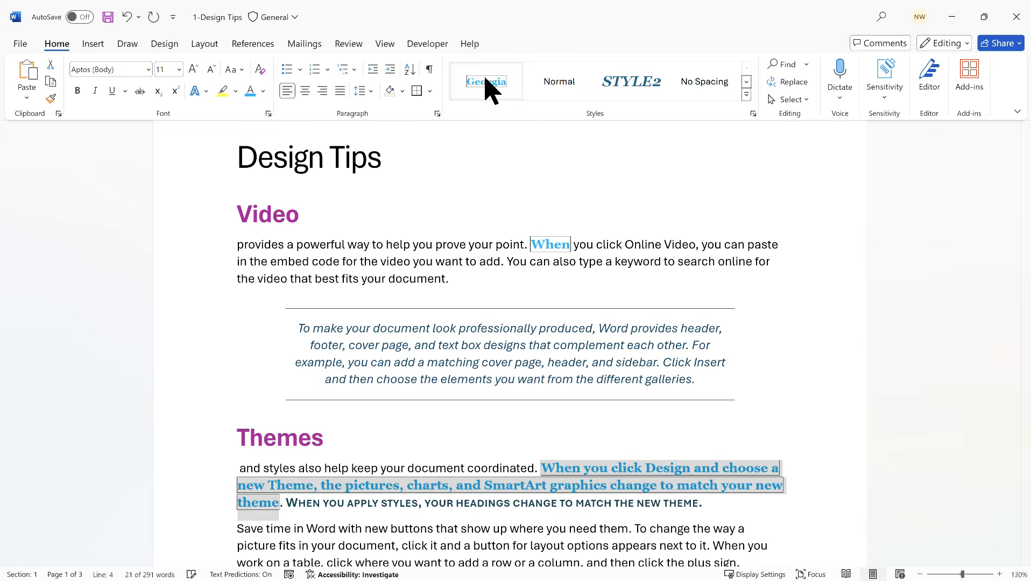
{"action": "left_click", "coordinate": [574, 503]}
{"action": "scroll", "coordinate": [635, 384], "scroll_direction": "down", "scroll_amount": 3}
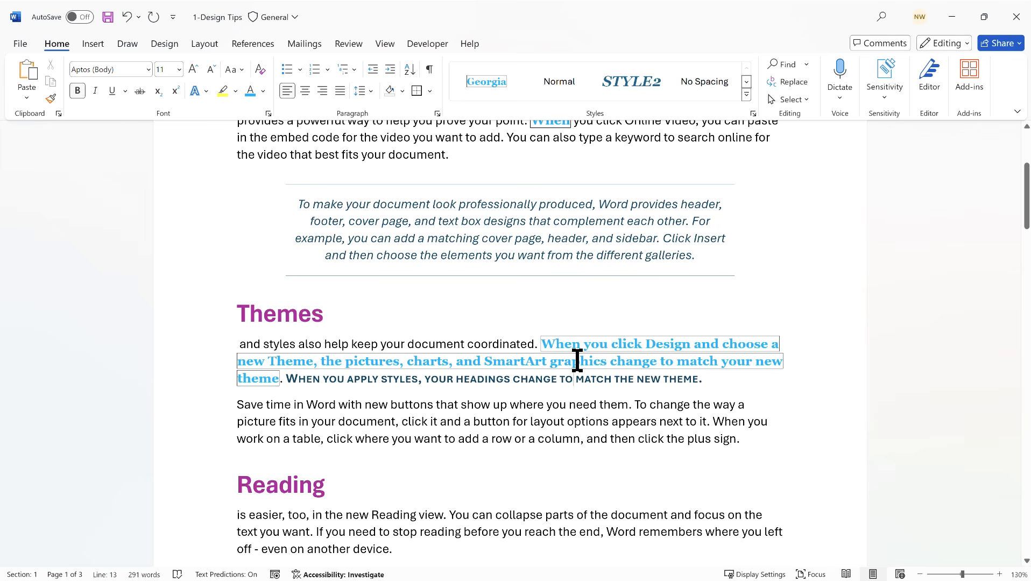
- Format the word "want" in the Video paragraph at 12 pt in the standard dark red font color
{"action": "scroll", "coordinate": [577, 360], "scroll_direction": "up", "scroll_amount": 3}
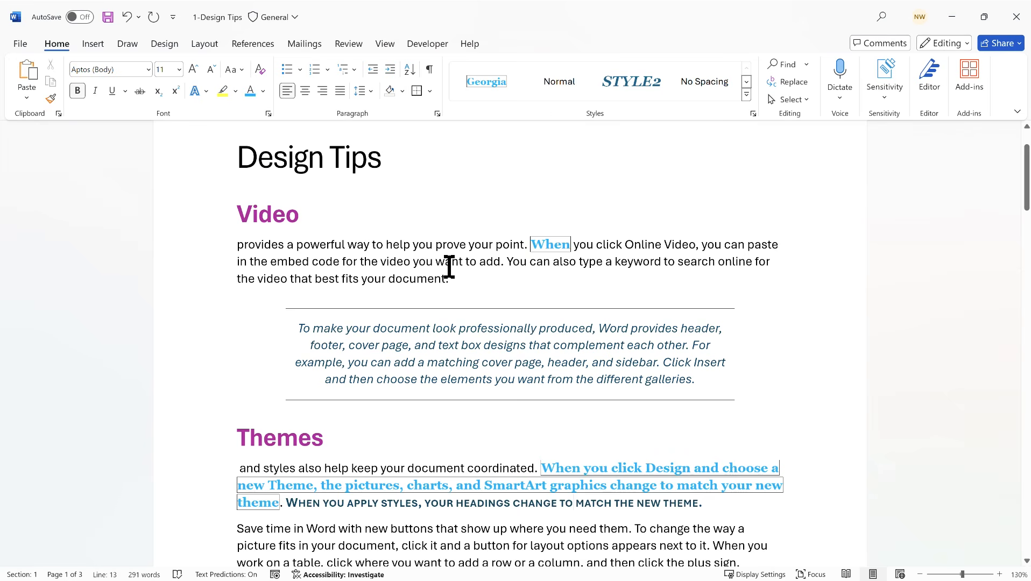
{"action": "double_click", "coordinate": [447, 262]}
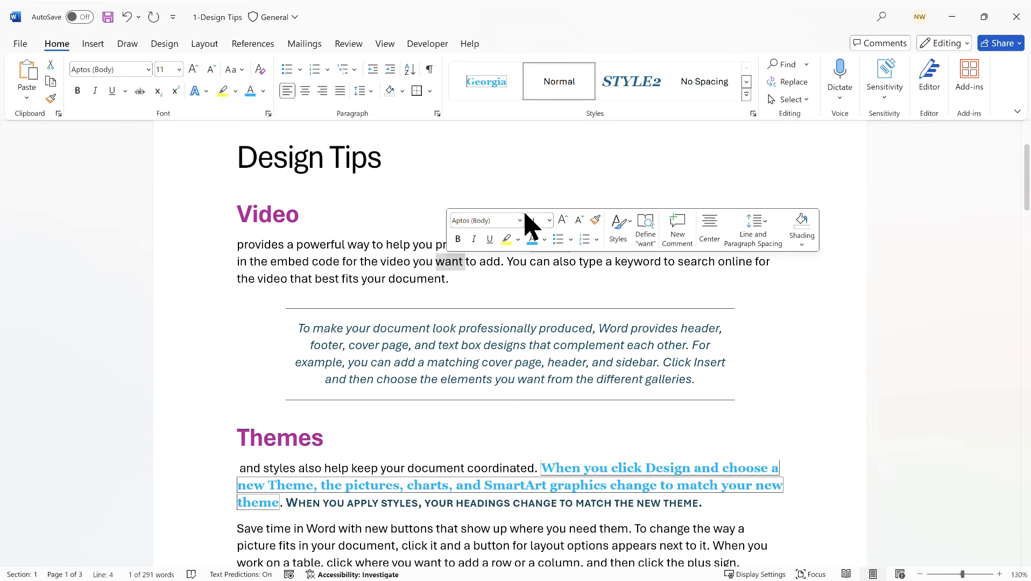
{"action": "left_click", "coordinate": [562, 220]}
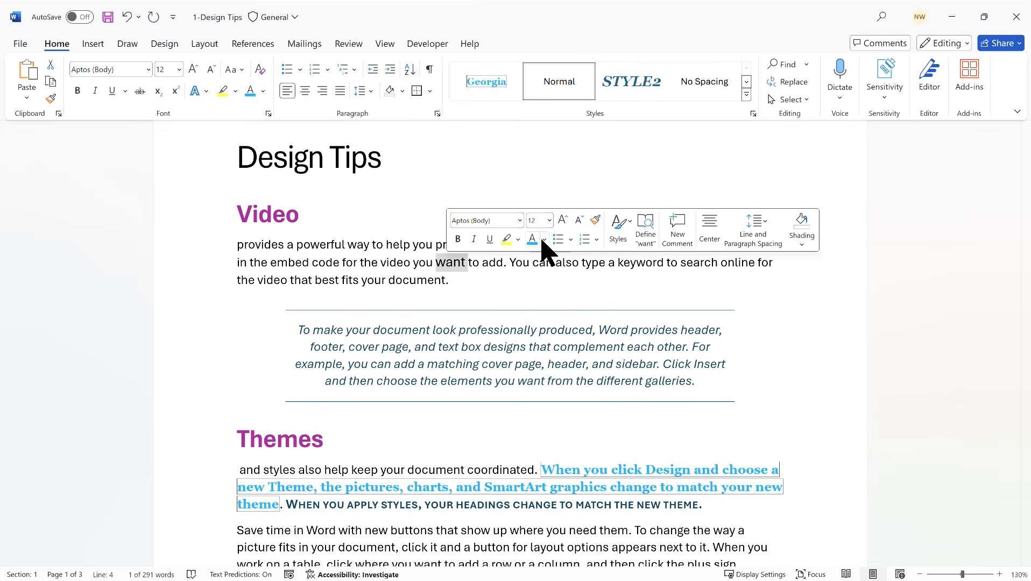
{"action": "left_click", "coordinate": [545, 239]}
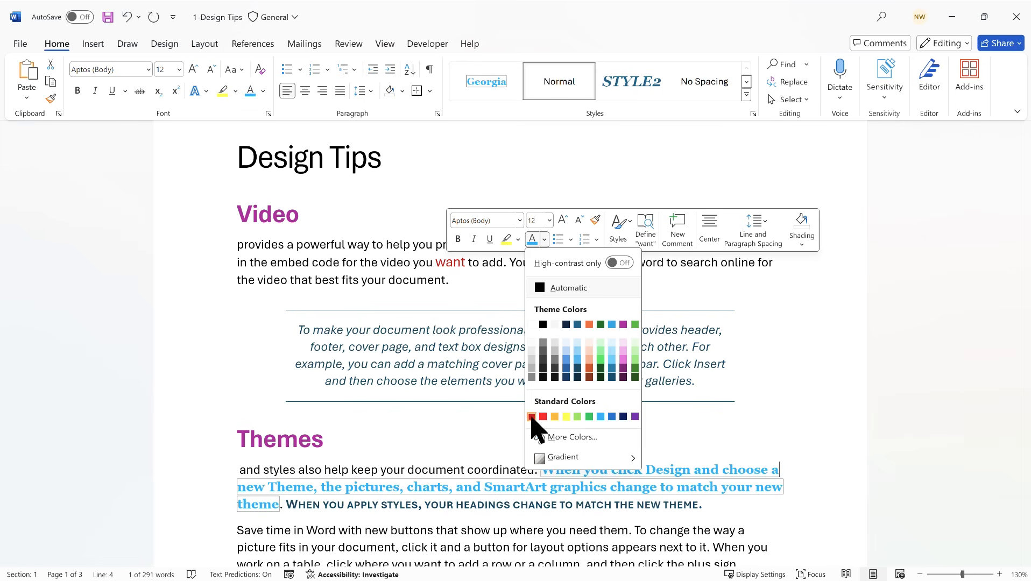
{"action": "left_click", "coordinate": [532, 417]}
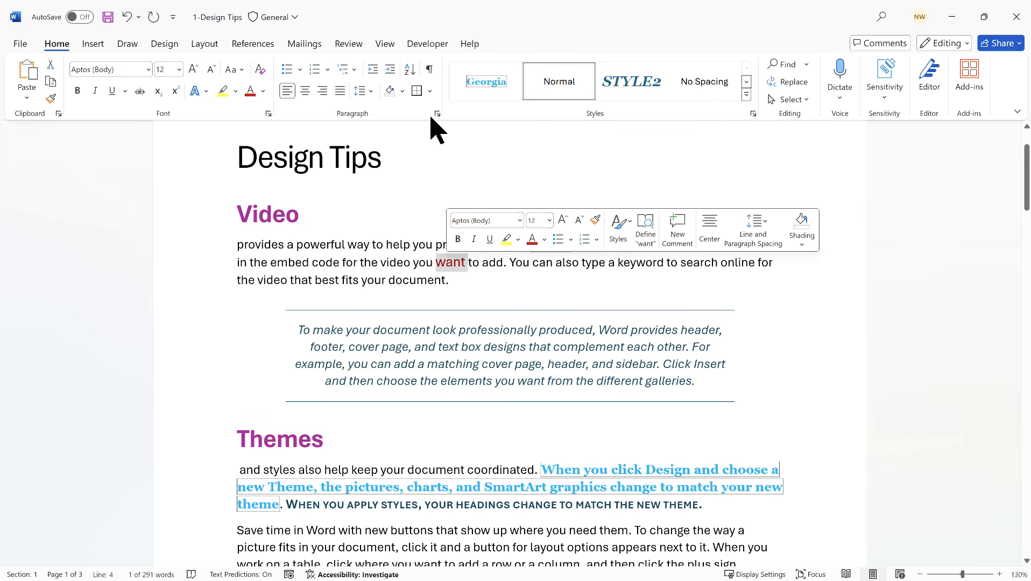
- Limit the shading palette to high-contrast colors, shade "want" with the lightest light blue Accent 4 tint, and deselect the word
{"action": "left_click", "coordinate": [403, 91]}
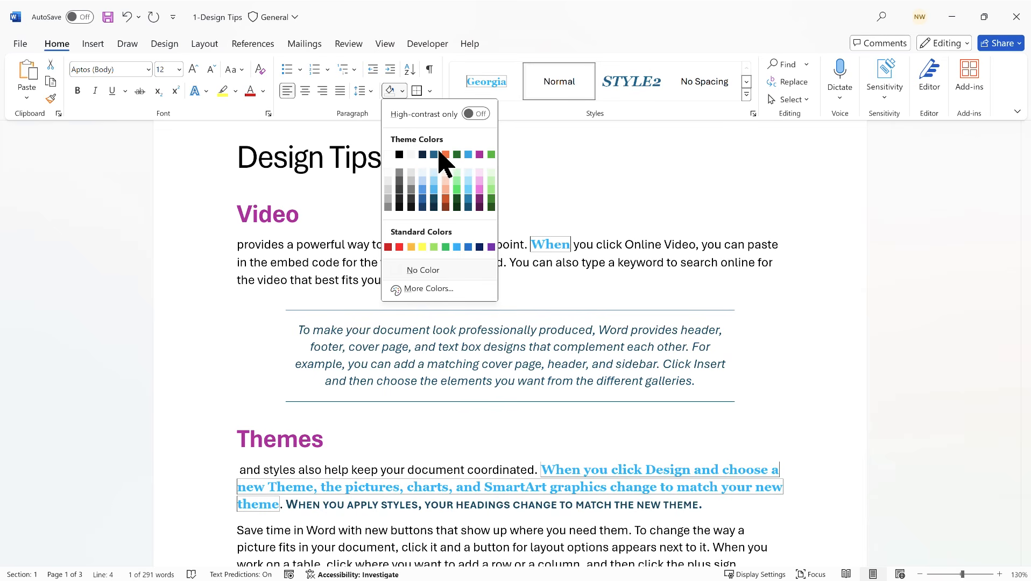
{"action": "left_click", "coordinate": [480, 114]}
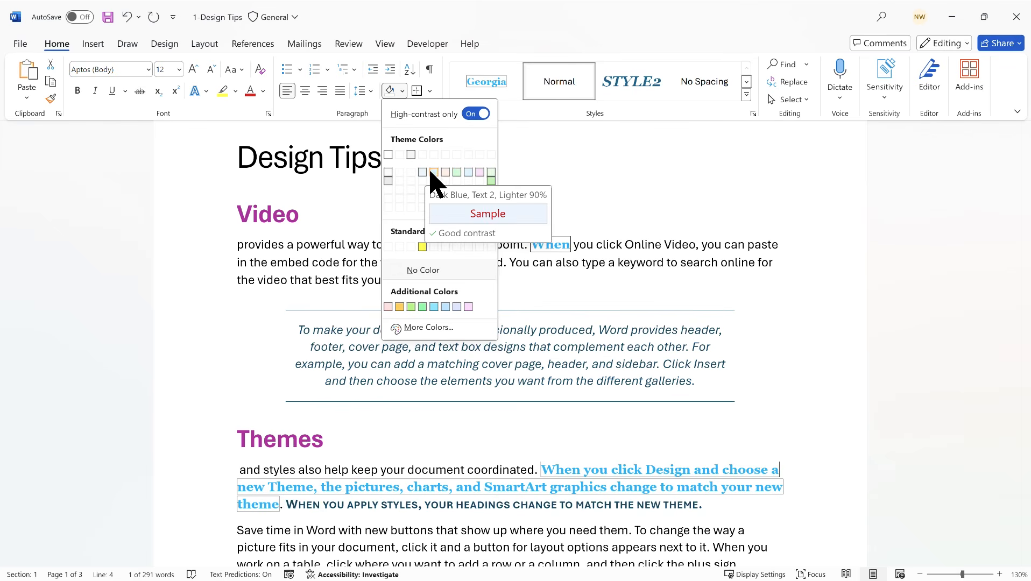
{"action": "left_click", "coordinate": [469, 175]}
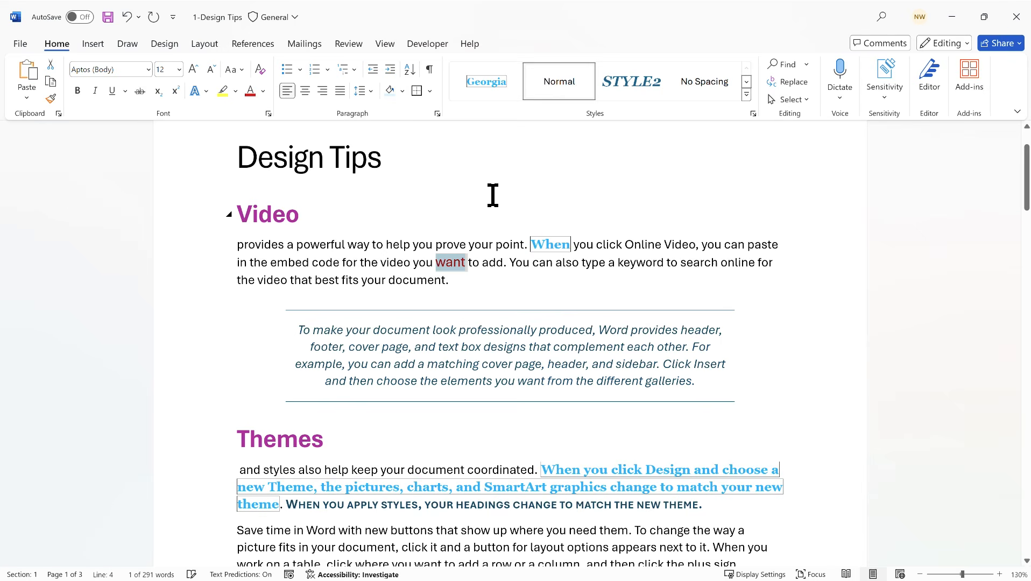
{"action": "left_click", "coordinate": [504, 259]}
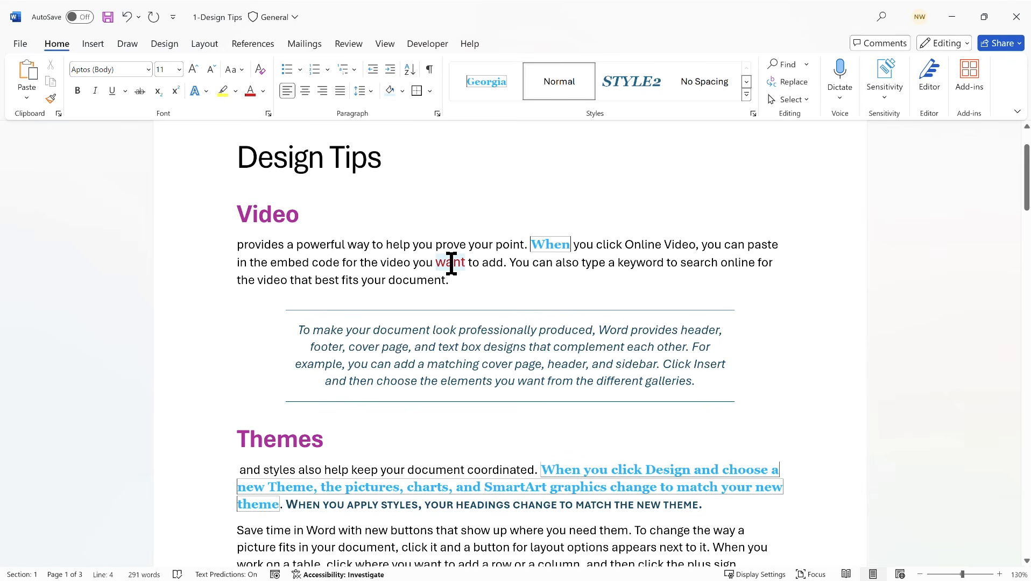
- Apply the Bottom Border option to the word "want" in the Video paragraph
{"action": "double_click", "coordinate": [453, 262]}
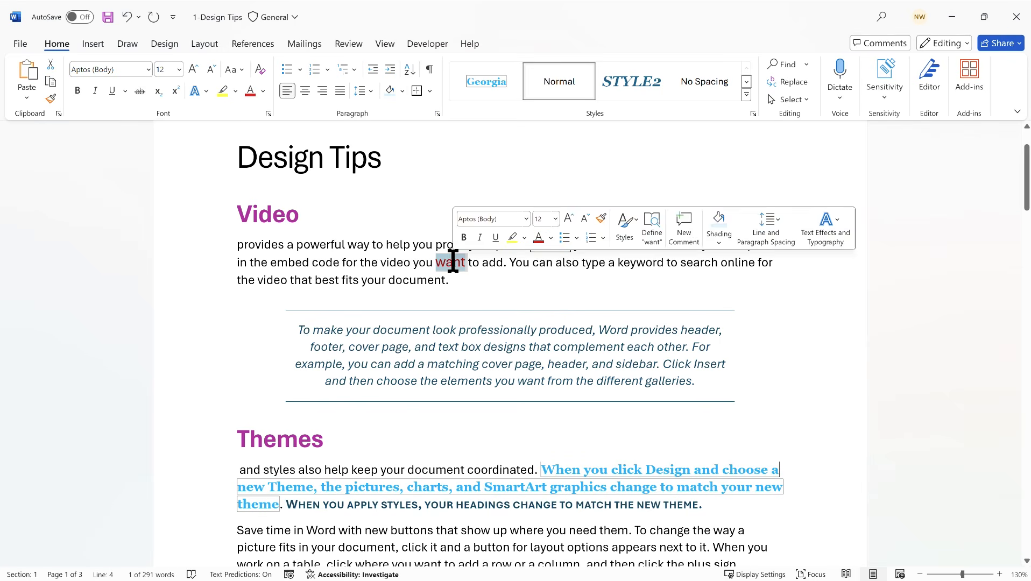
{"action": "left_click", "coordinate": [430, 91]}
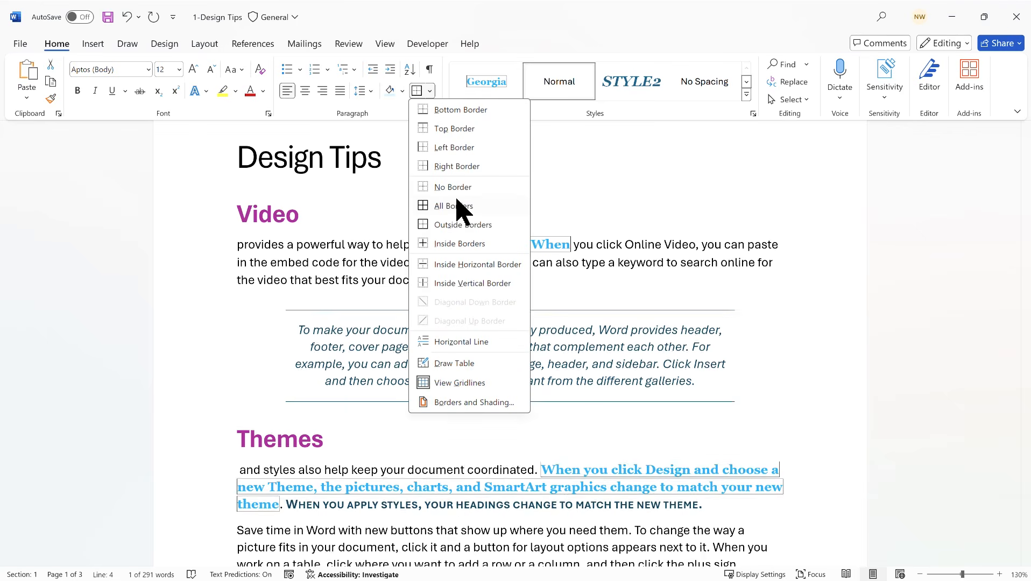
{"action": "left_click", "coordinate": [453, 110]}
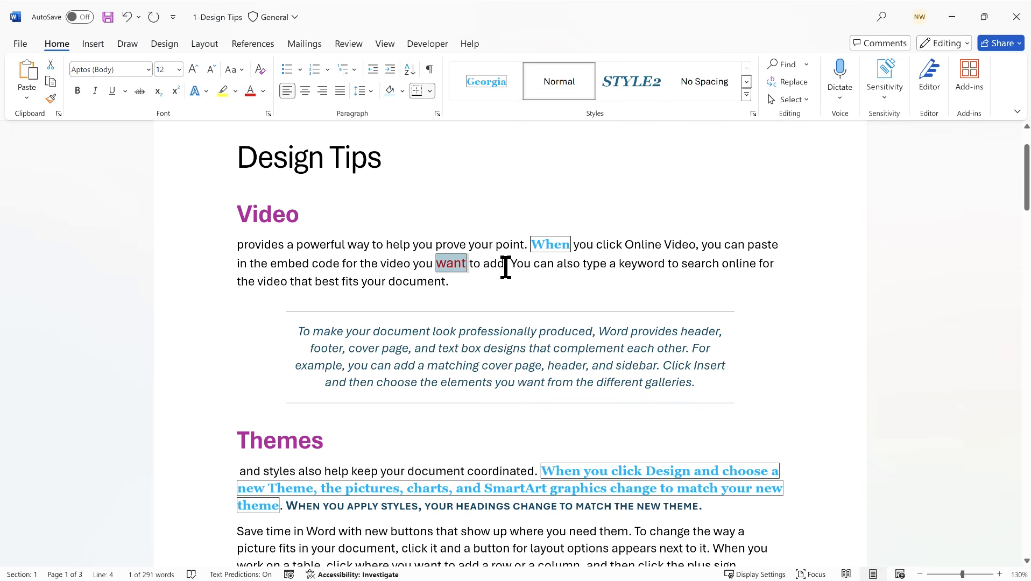
- Create a new style from the formatting of "want", keeping the name Style1 and adding it to the Styles gallery for this document only
{"action": "left_click", "coordinate": [746, 95]}
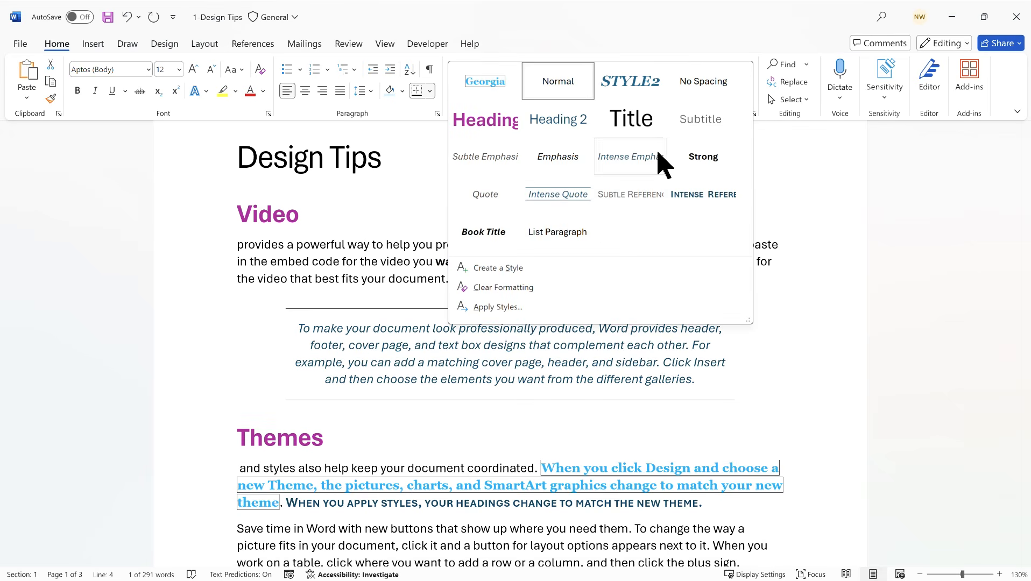
{"action": "left_click", "coordinate": [499, 268]}
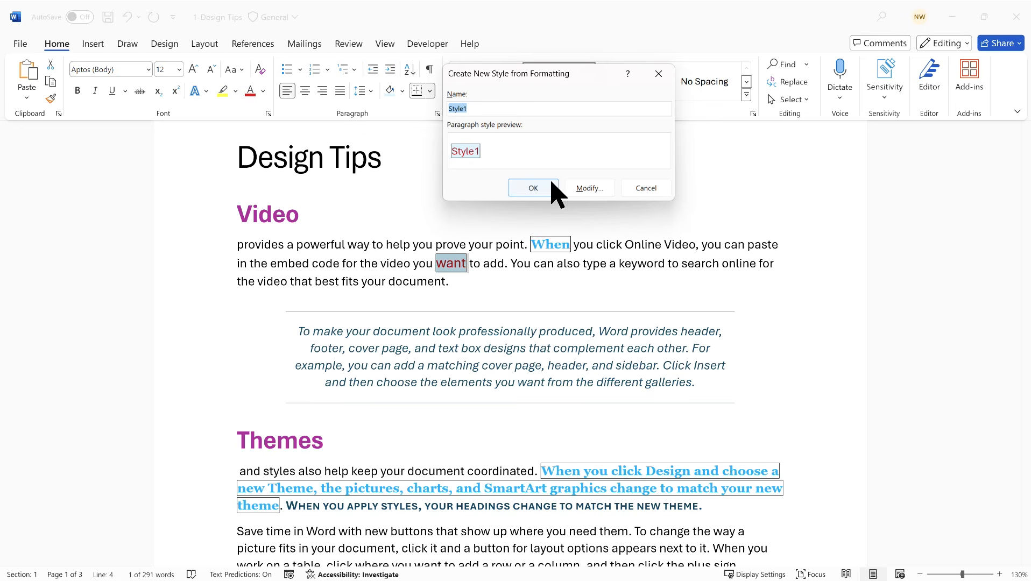
{"action": "left_click", "coordinate": [591, 186]}
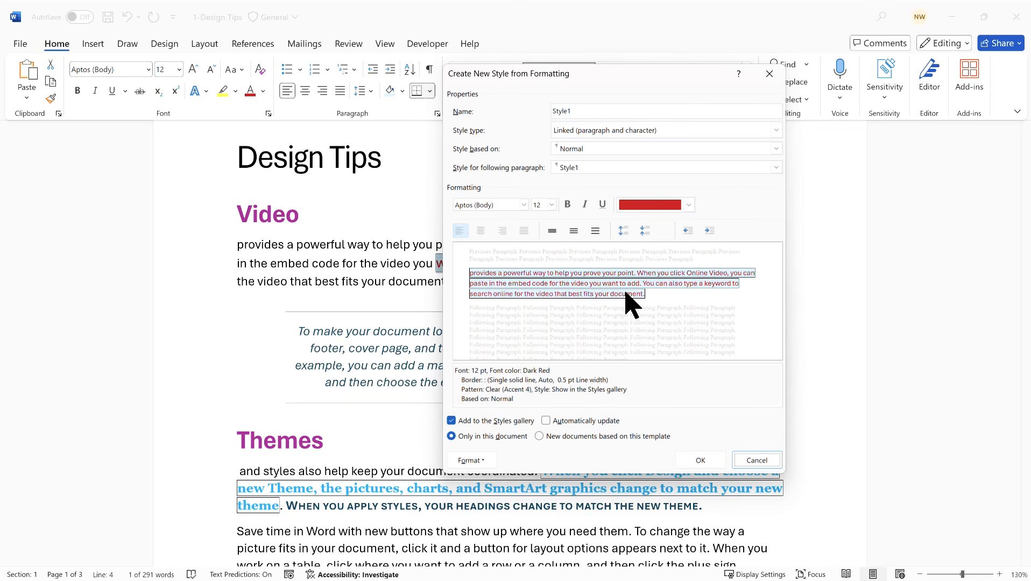
{"action": "left_click", "coordinate": [700, 461]}
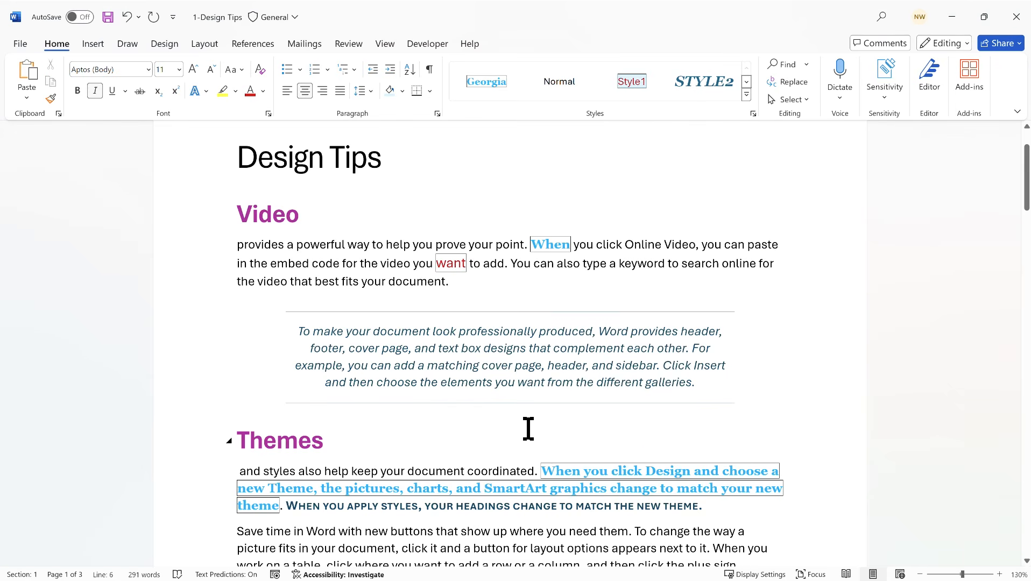
- Apply Style1 to the Themes text from "Save time in Word" through "appears next to it" and deselect it
{"action": "scroll", "coordinate": [524, 427], "scroll_direction": "down", "scroll_amount": 1}
{"action": "left_click_drag", "start_coordinate": [238, 490], "coordinate": [706, 508]}
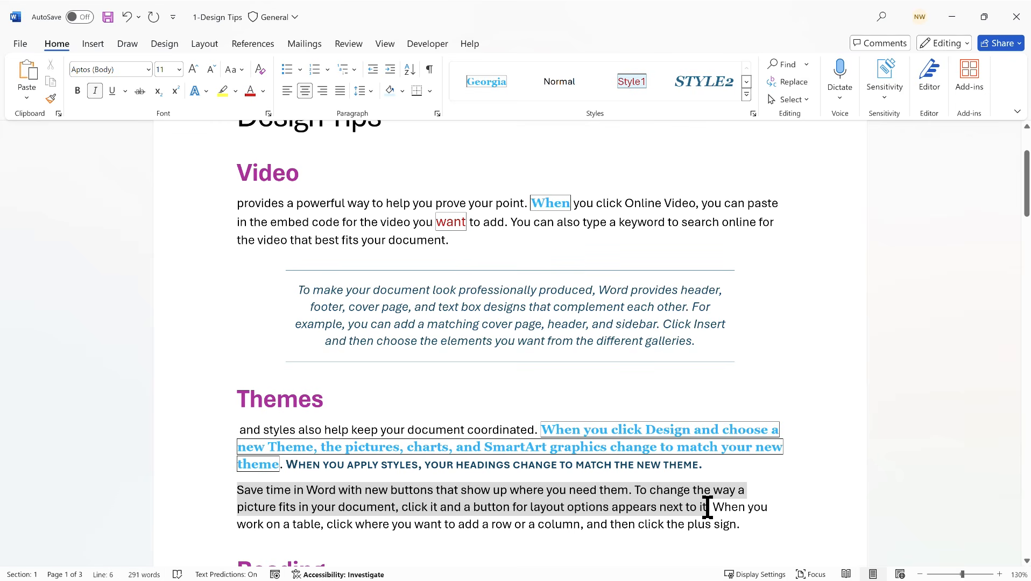
{"action": "left_click", "coordinate": [637, 84]}
{"action": "scroll", "coordinate": [640, 306], "scroll_direction": "down", "scroll_amount": 3}
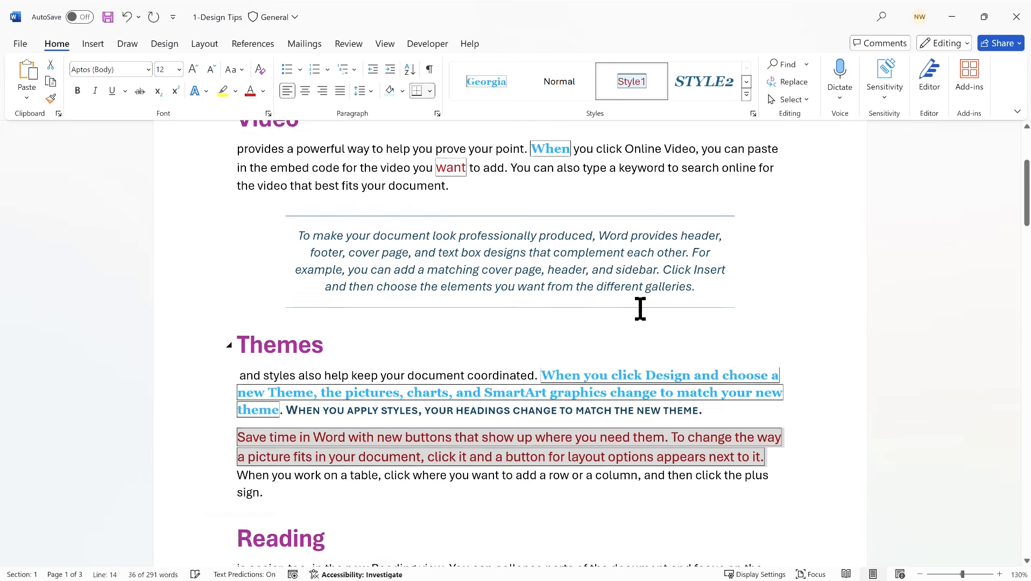
{"action": "left_click", "coordinate": [568, 171]}
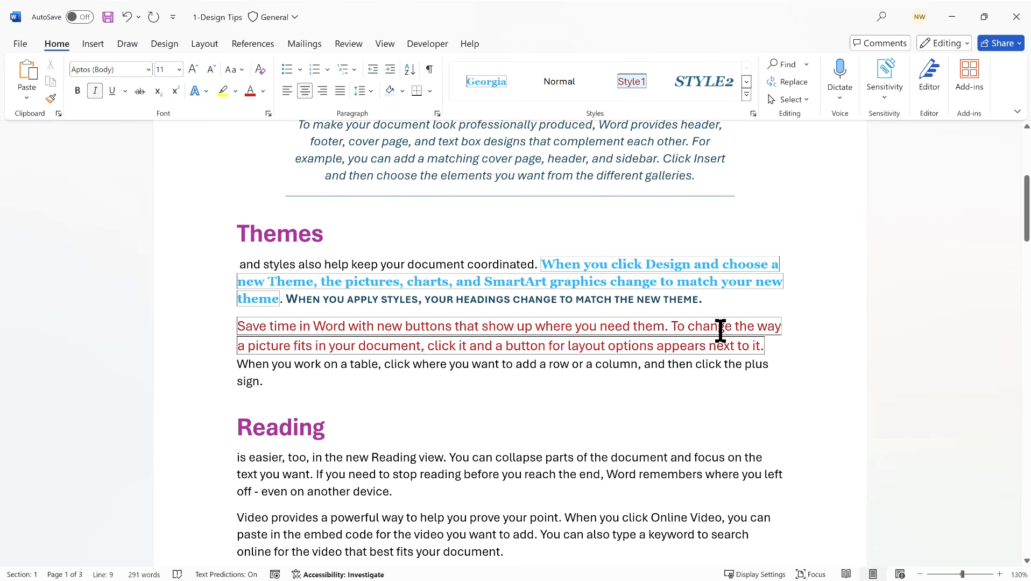
- Examine the font and border settings available for modifying Style1, and cancel out of the dialogs
{"action": "left_click", "coordinate": [633, 84]}
{"action": "scroll", "coordinate": [675, 264], "scroll_direction": "up", "scroll_amount": 1}
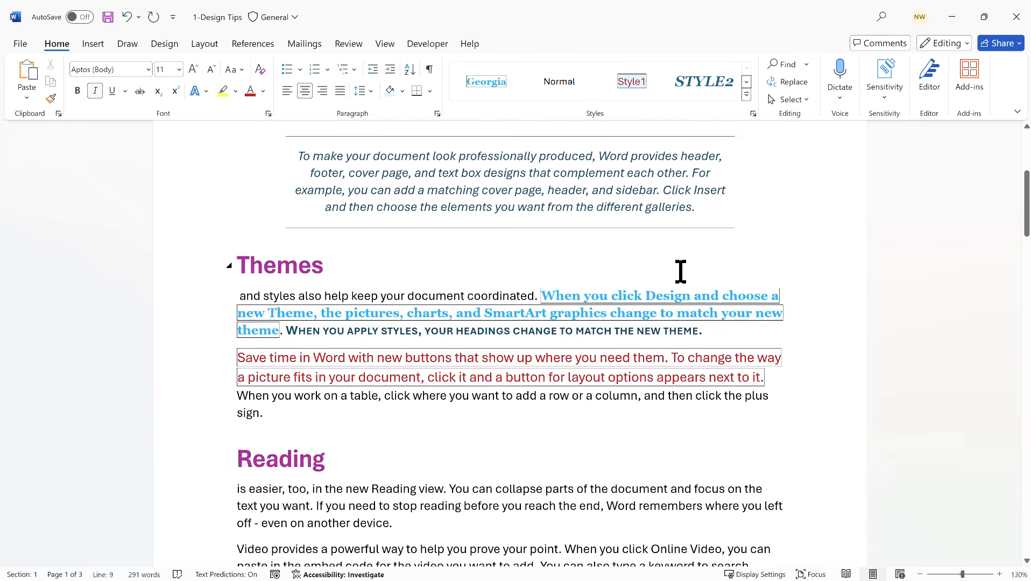
{"action": "right_click", "coordinate": [633, 83]}
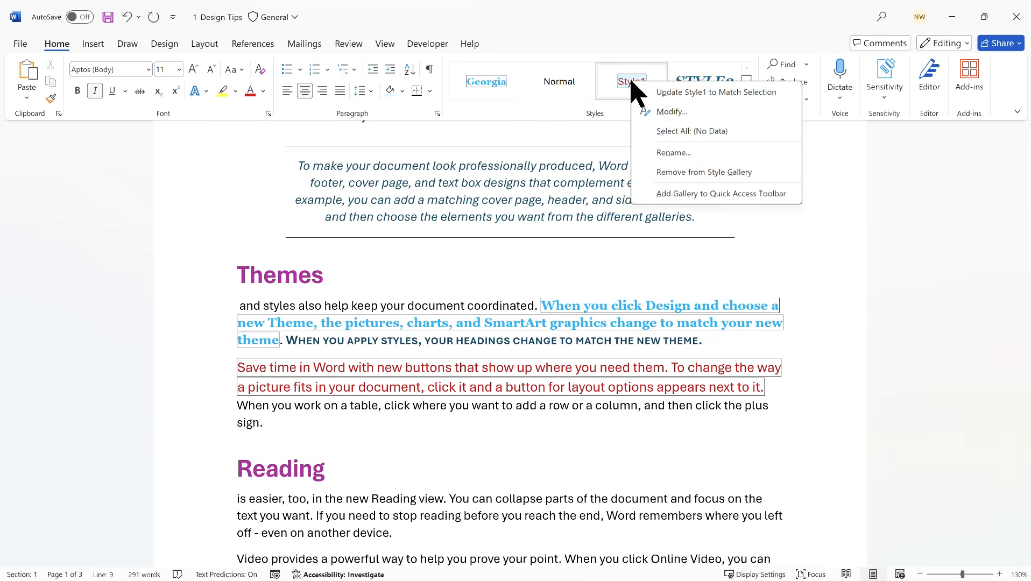
{"action": "left_click", "coordinate": [671, 112]}
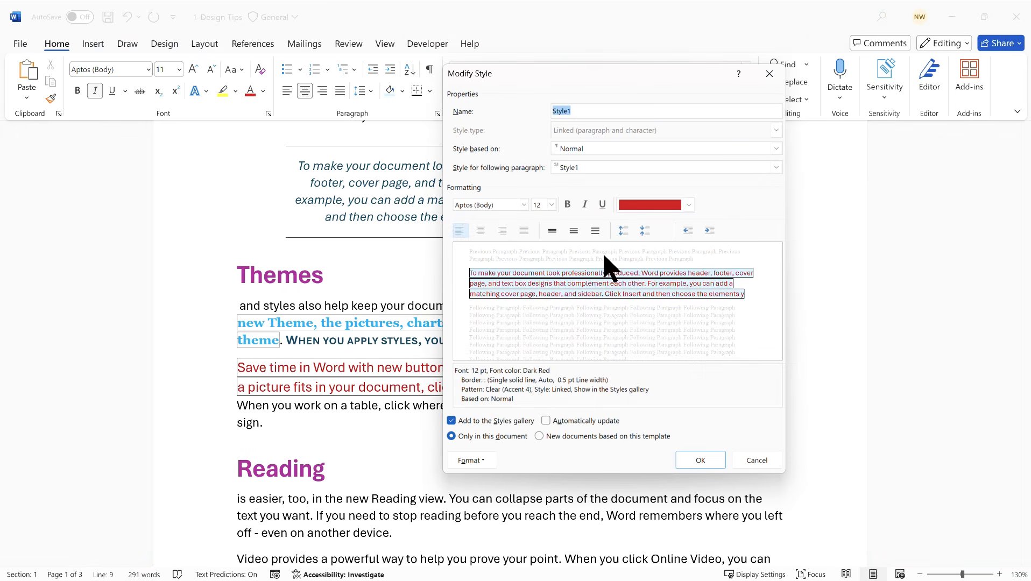
{"action": "left_click", "coordinate": [485, 463]}
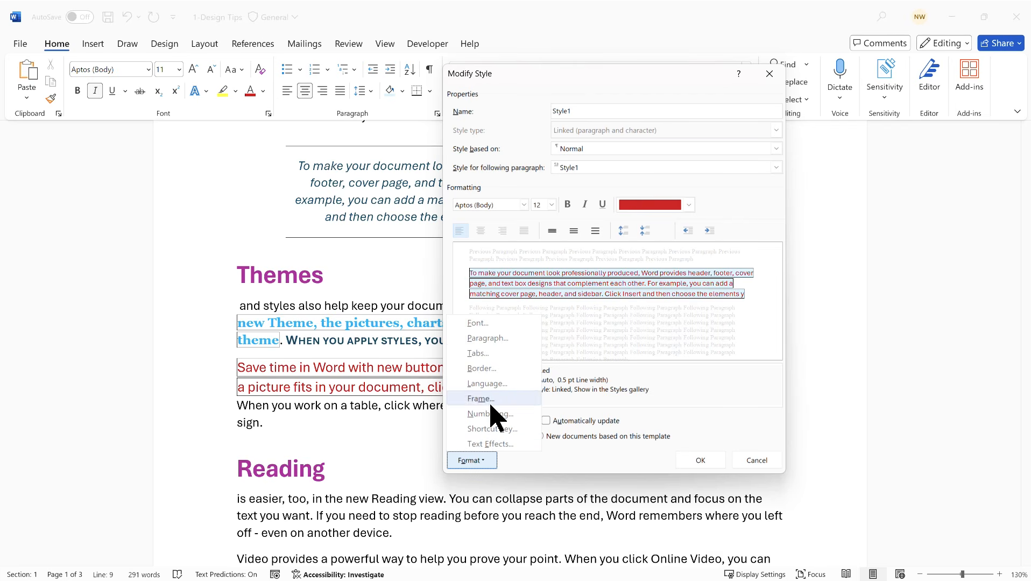
{"action": "left_click", "coordinate": [487, 323]}
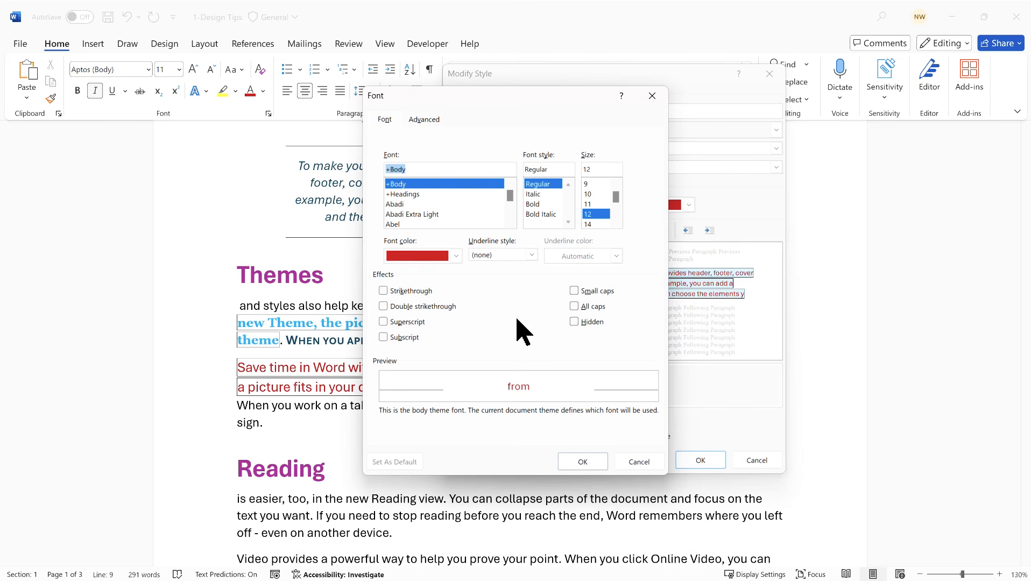
{"action": "left_click", "coordinate": [645, 462]}
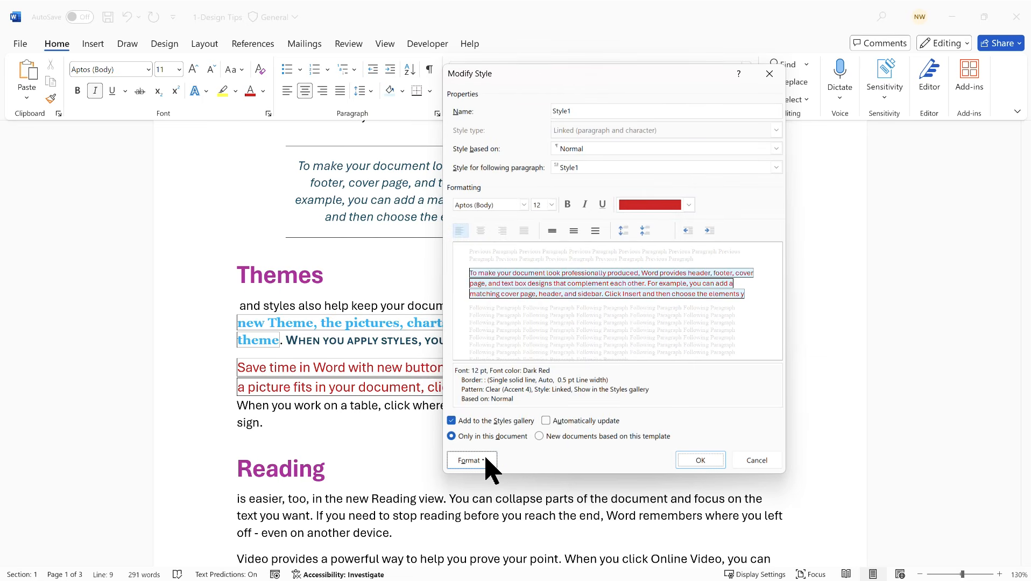
{"action": "left_click", "coordinate": [486, 459]}
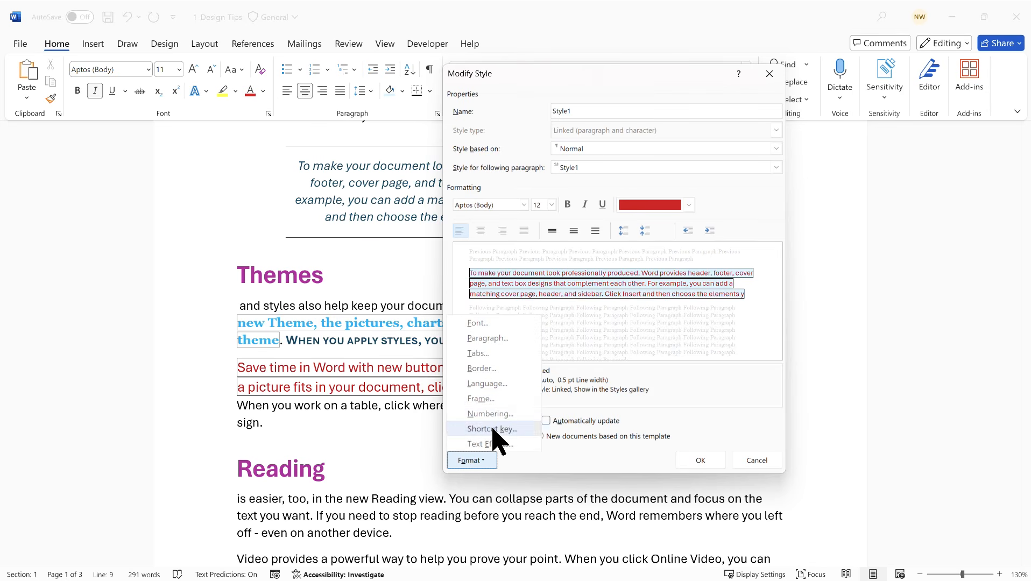
{"action": "left_click", "coordinate": [485, 368]}
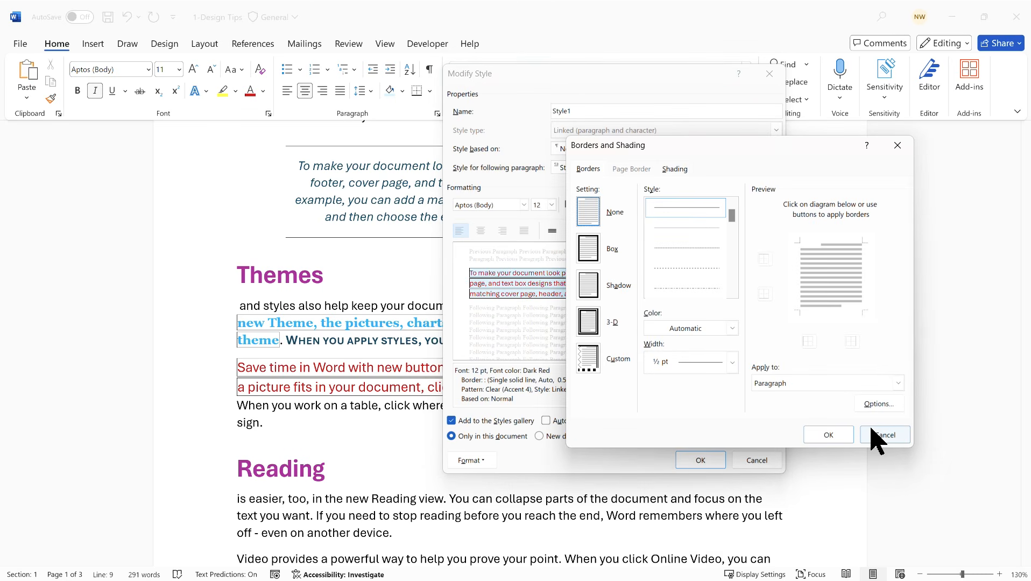
{"action": "left_click", "coordinate": [877, 437]}
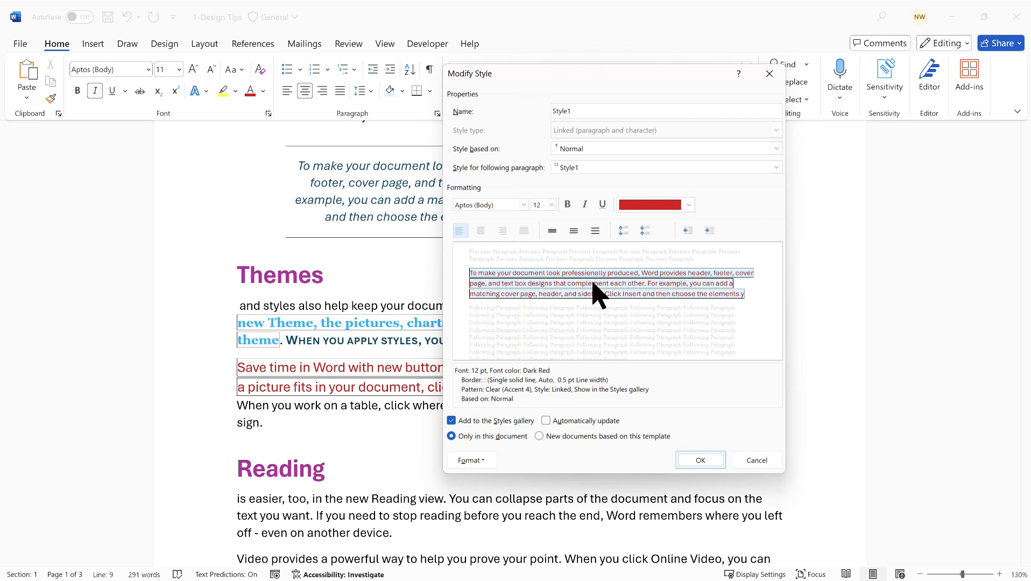
{"action": "left_click", "coordinate": [756, 461]}
- Apply Style1 to the word "You" in the first paragraph under the Reading heading and deselect it
{"action": "scroll", "coordinate": [507, 358], "scroll_direction": "down", "scroll_amount": 3}
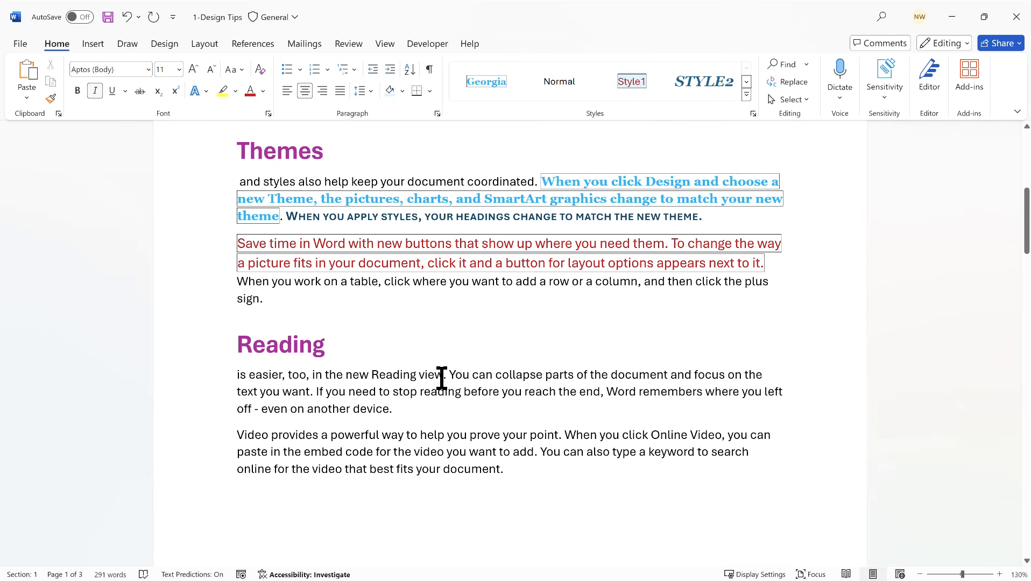
{"action": "mouse_move", "coordinate": [473, 375]}
{"action": "left_mouse_down"}
{"action": "mouse_move", "coordinate": [488, 375]}
{"action": "mouse_move", "coordinate": [467, 375]}
{"action": "left_mouse_up"}
{"action": "left_click", "coordinate": [632, 86]}
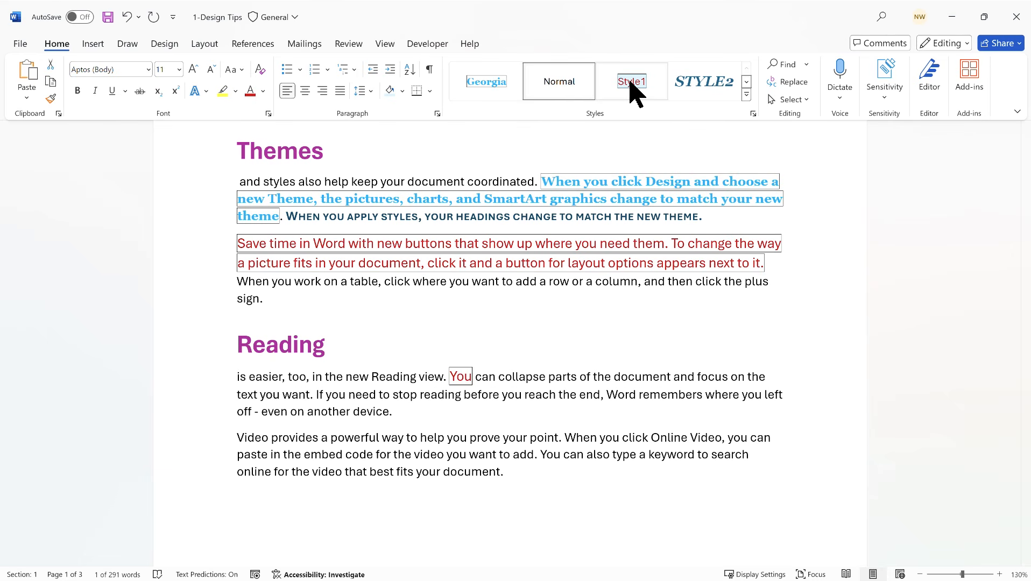
{"action": "left_click", "coordinate": [476, 378]}
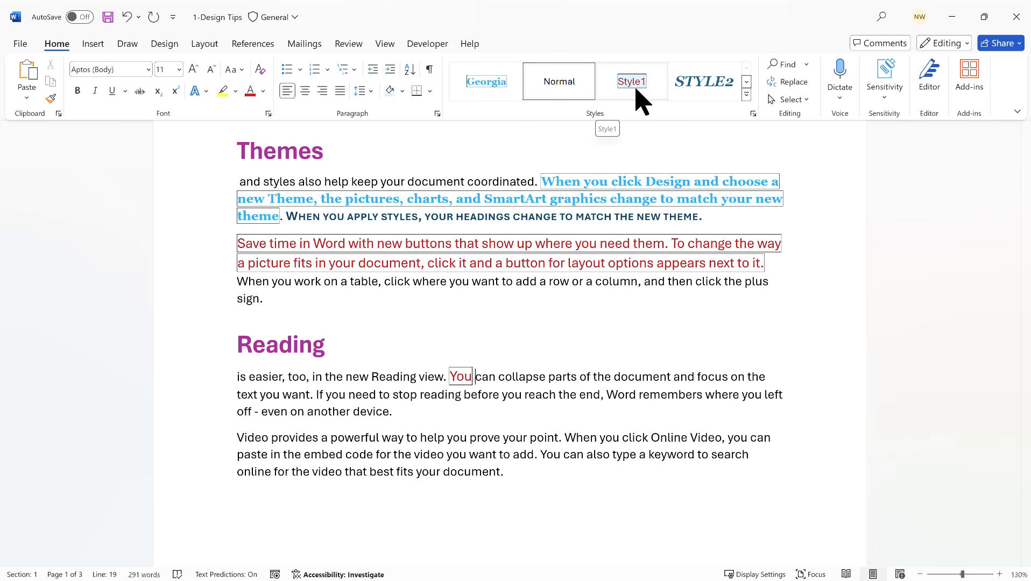
- Apply Style1 to the entire first paragraph under the Reading heading and deselect it
{"action": "triple_click", "coordinate": [523, 381]}
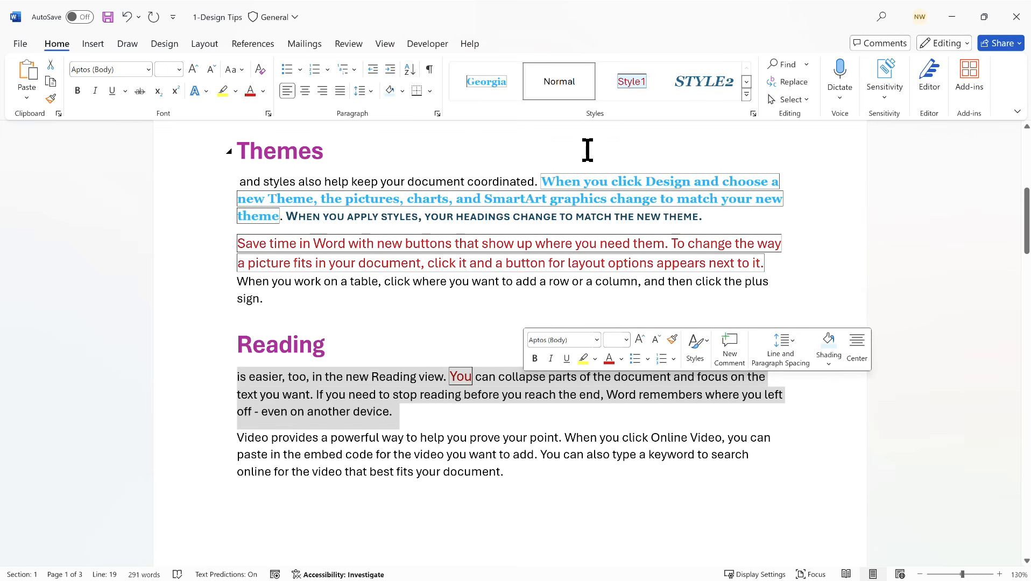
{"action": "left_click", "coordinate": [639, 86]}
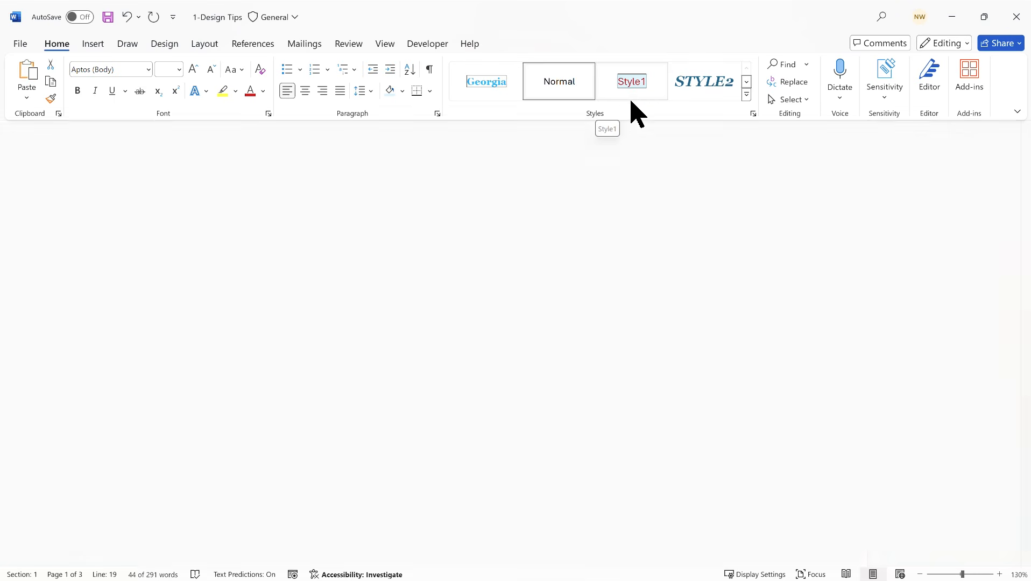
{"action": "double_click", "coordinate": [563, 377]}
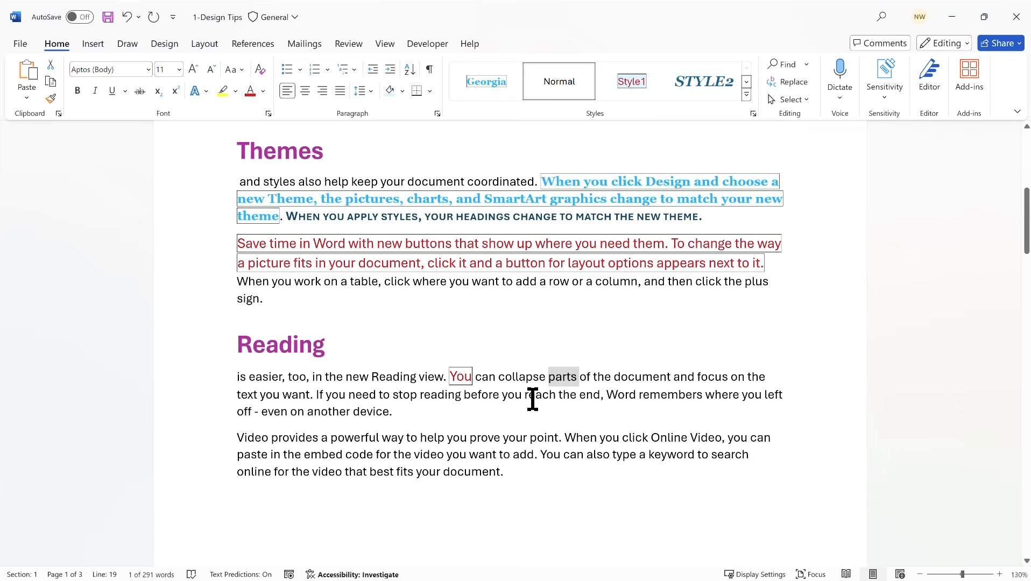
{"action": "left_click_drag", "start_coordinate": [404, 415], "coordinate": [239, 378]}
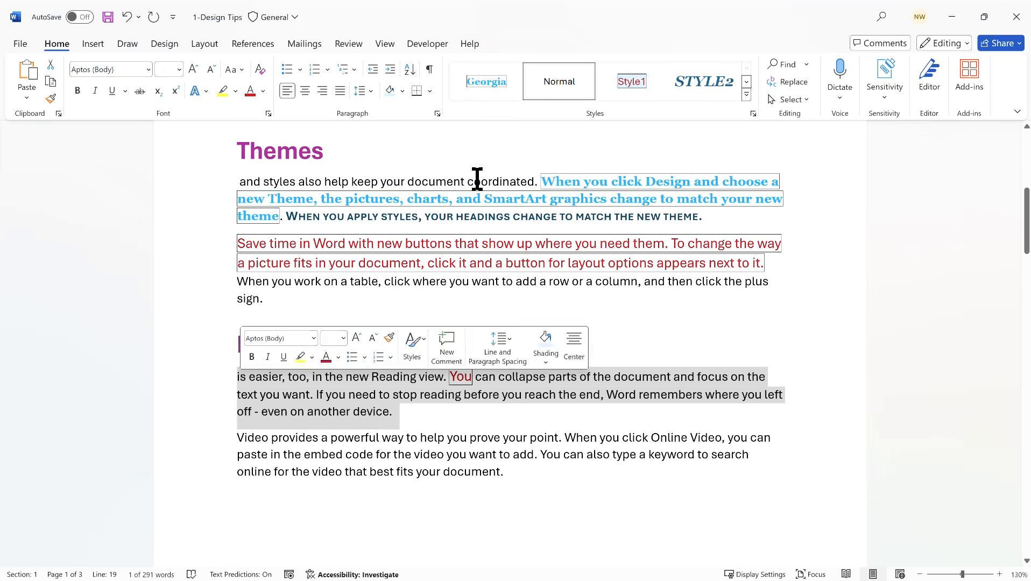
{"action": "left_click", "coordinate": [636, 86]}
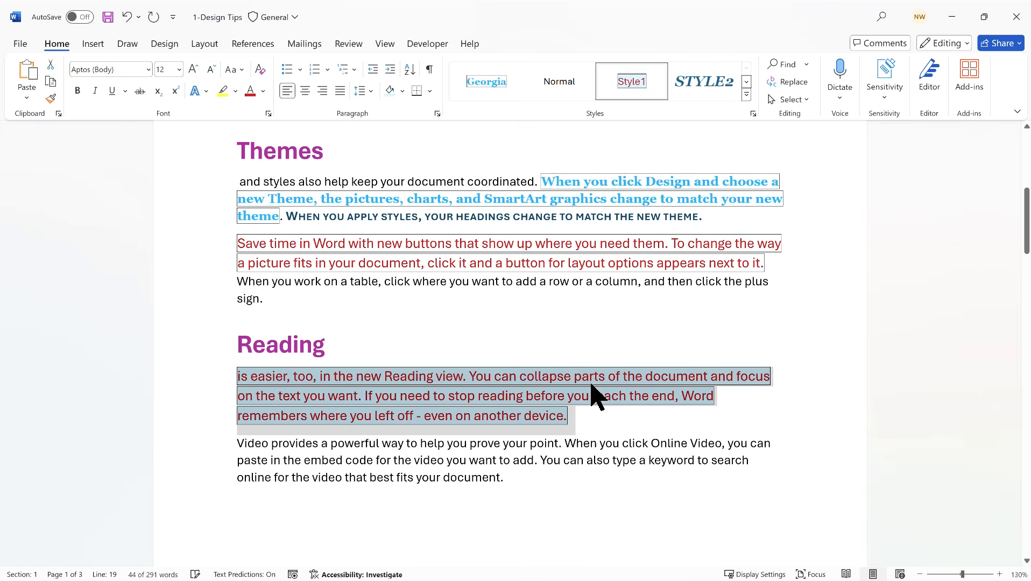
{"action": "left_click", "coordinate": [568, 422]}
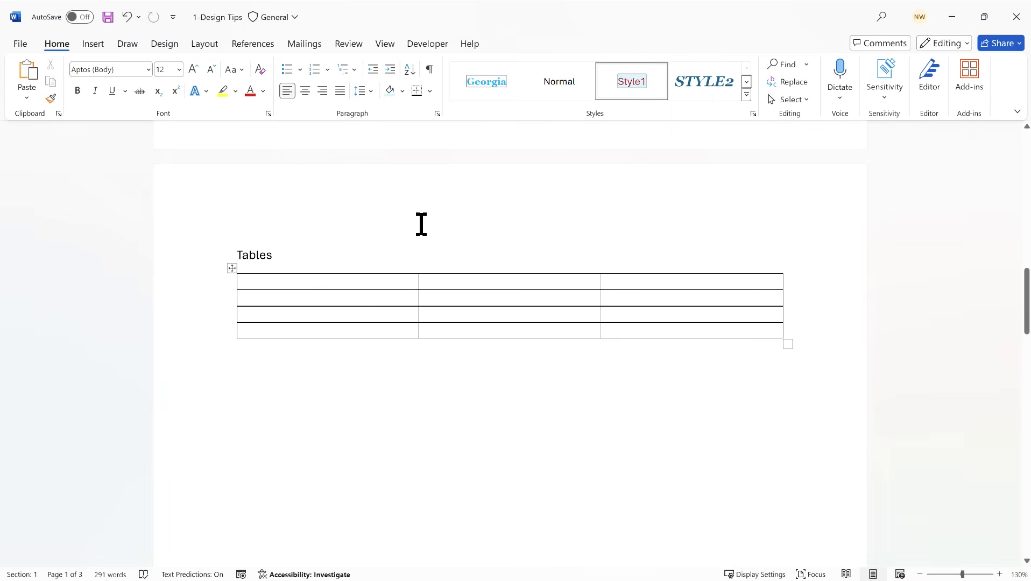
- Examine the sample course table in Demo.pdf, from its header row through the January, February and March rows, and close the file
{"action": "scroll", "coordinate": [419, 264], "scroll_direction": "up", "scroll_amount": 5}
{"action": "scroll", "coordinate": [420, 264], "scroll_direction": "down", "scroll_amount": 6}
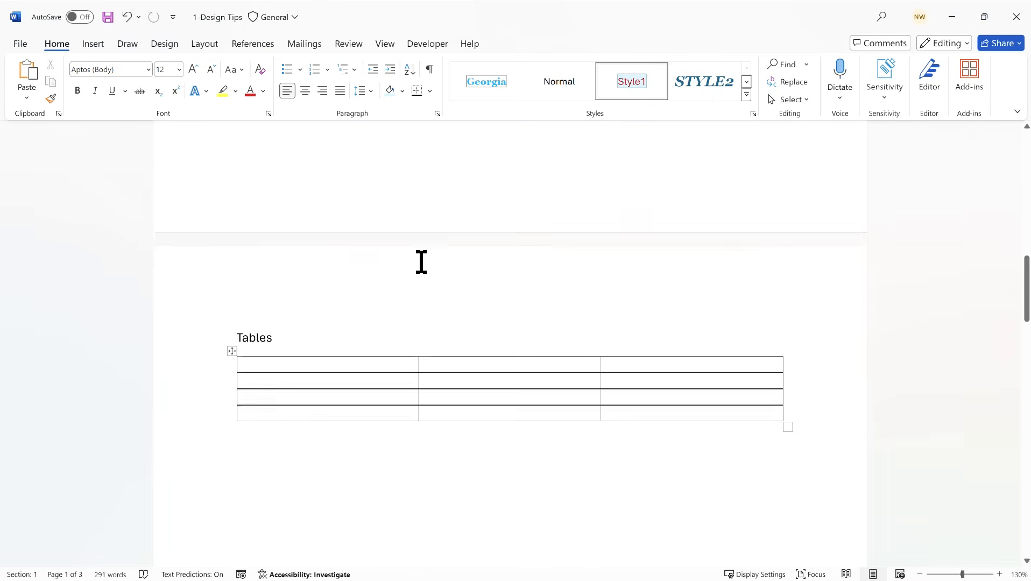
{"action": "left_click", "coordinate": [367, 199]}
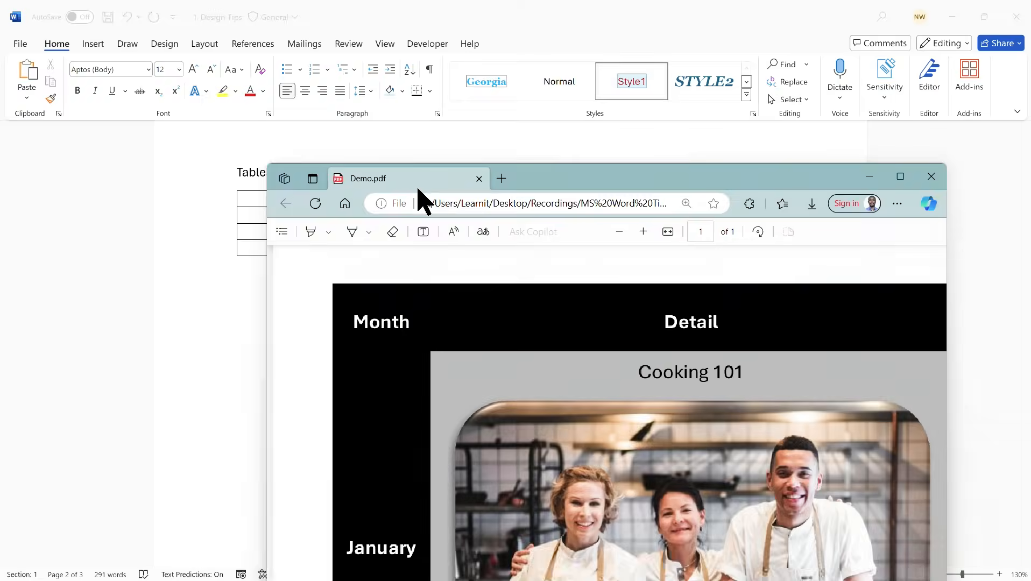
{"action": "left_click_drag", "start_coordinate": [417, 191], "coordinate": [361, 10]}
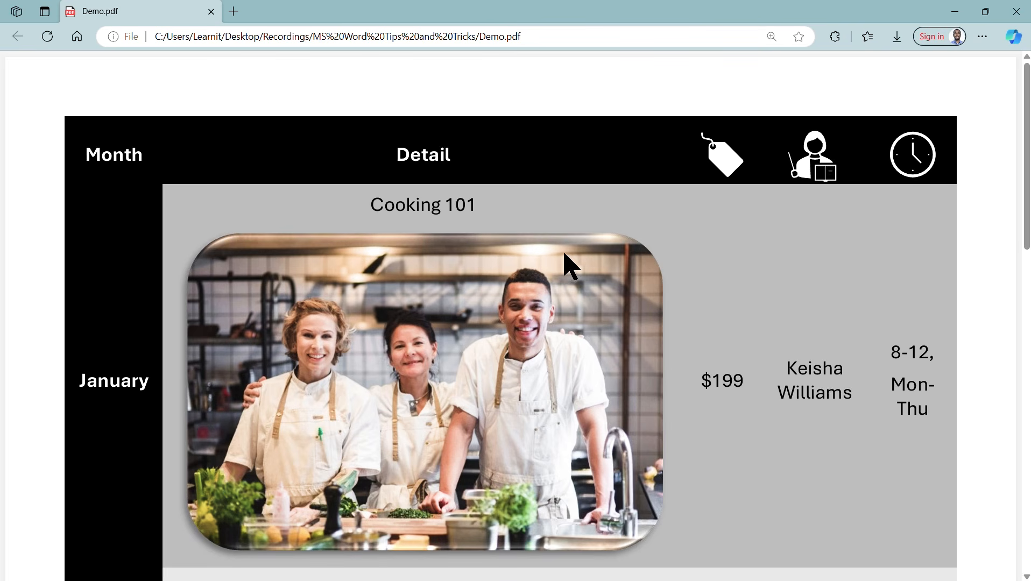
{"action": "scroll", "coordinate": [565, 236], "scroll_direction": "down", "scroll_amount": 1}
{"action": "scroll", "coordinate": [566, 237], "scroll_direction": "down", "scroll_amount": 1}
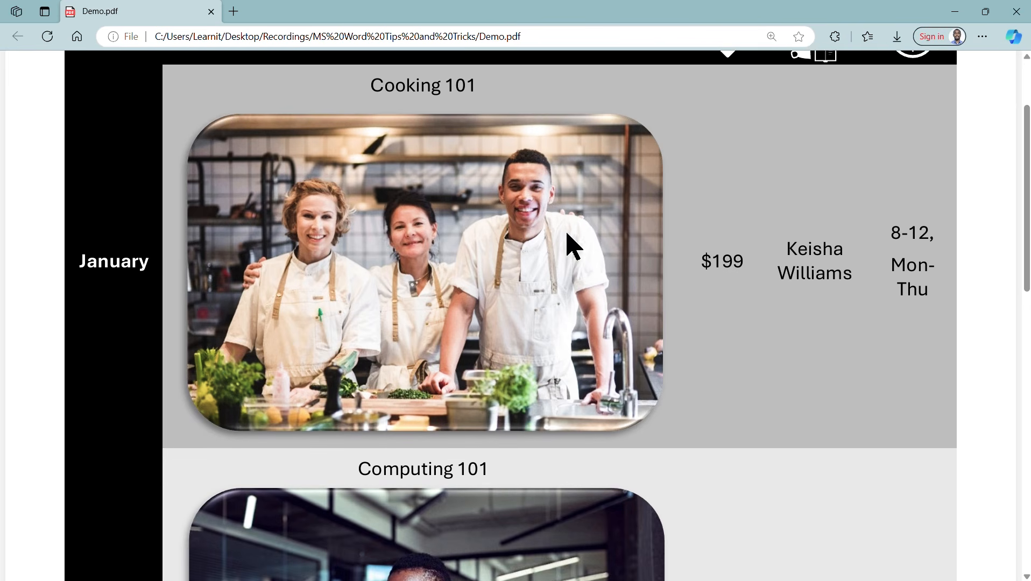
{"action": "scroll", "coordinate": [566, 249], "scroll_direction": "up", "scroll_amount": 1}
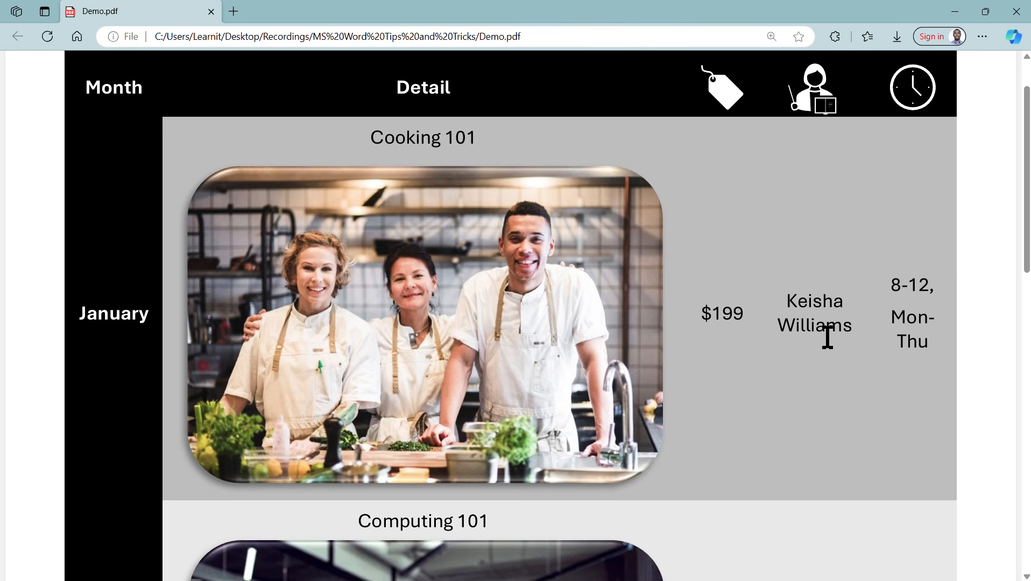
{"action": "scroll", "coordinate": [825, 339], "scroll_direction": "down", "scroll_amount": 7}
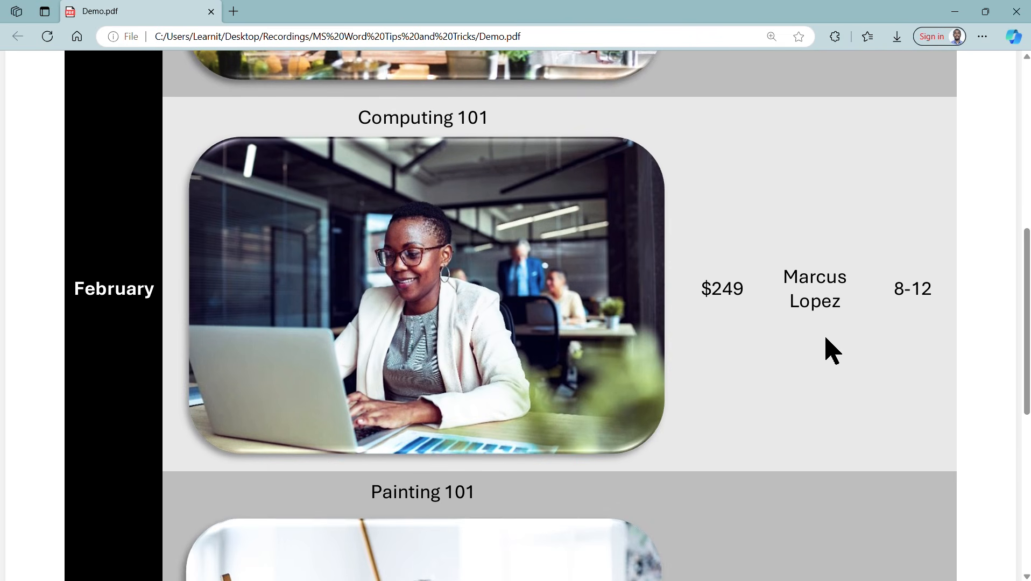
{"action": "scroll", "coordinate": [826, 339], "scroll_direction": "down", "scroll_amount": 6}
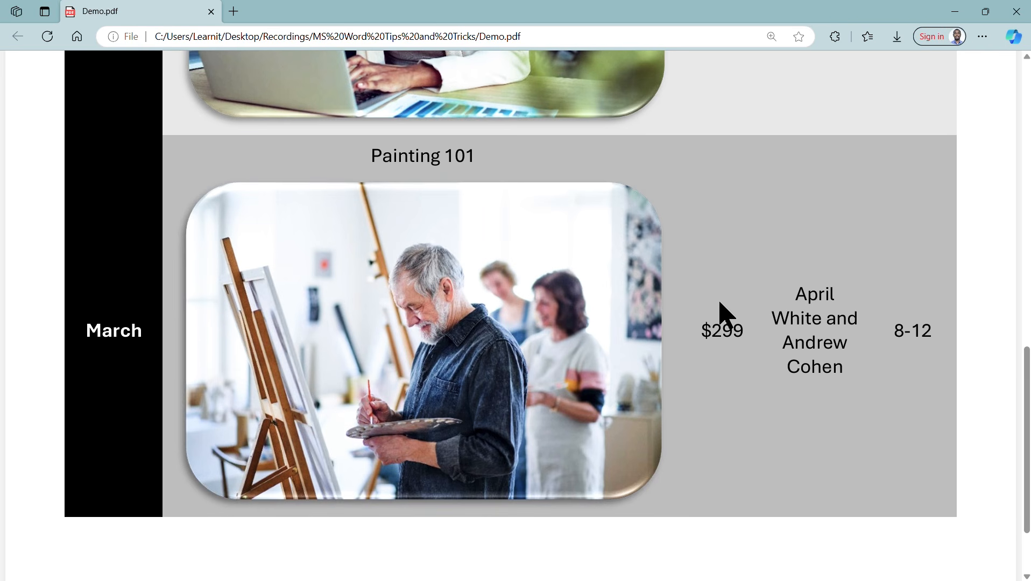
{"action": "scroll", "coordinate": [720, 303], "scroll_direction": "up", "scroll_amount": 5}
{"action": "scroll", "coordinate": [725, 314], "scroll_direction": "up", "scroll_amount": 7}
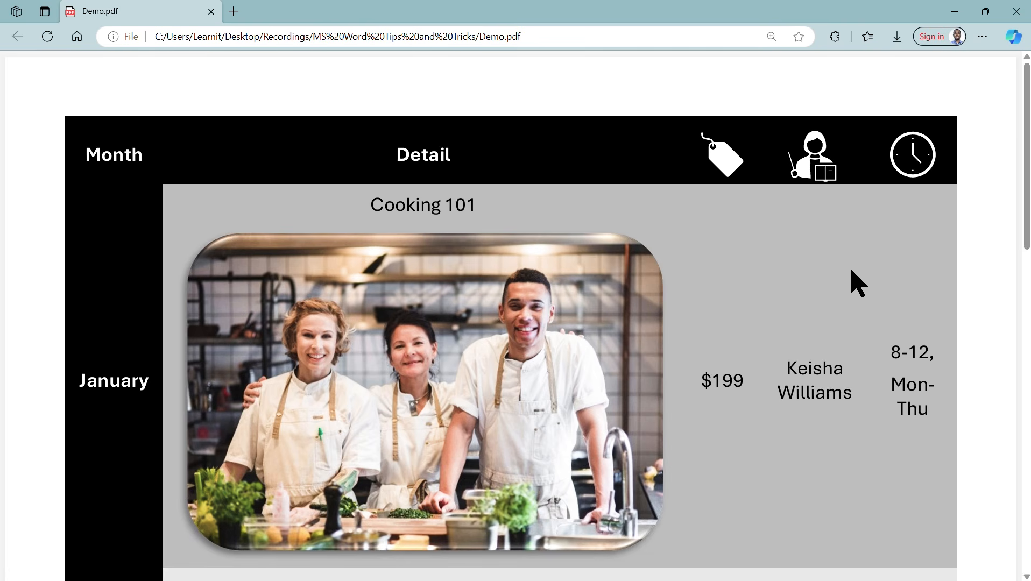
{"action": "left_click", "coordinate": [211, 12]}
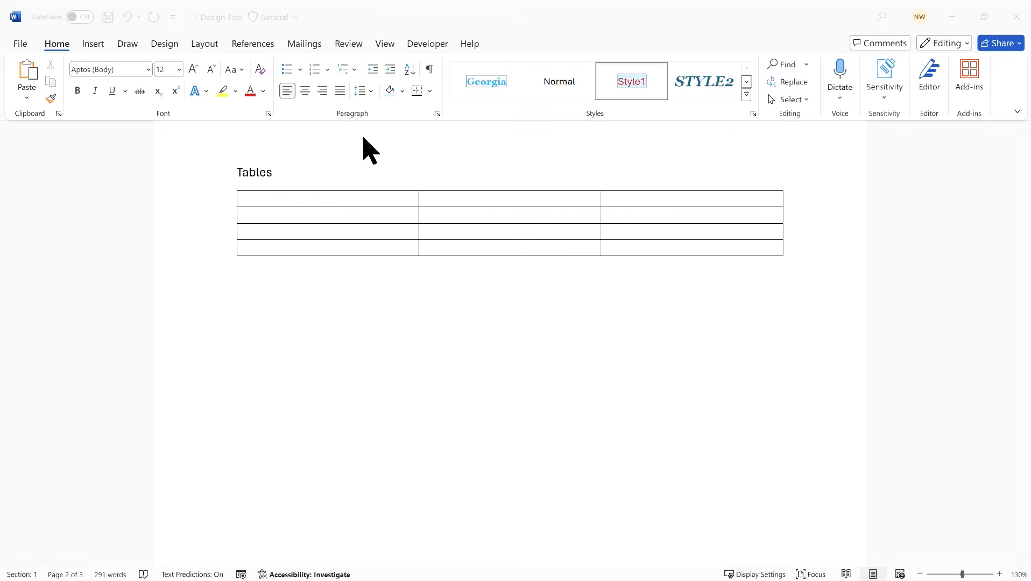
- Enter "Month" and "Detail" as the first two column headings of the table under Tables
{"action": "left_click", "coordinate": [299, 199]}
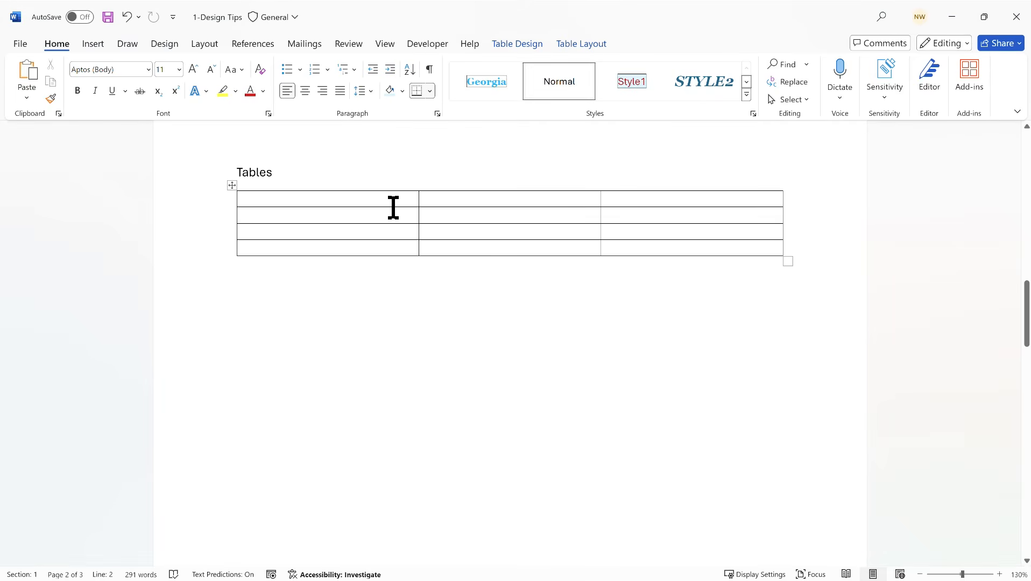
{"action": "type", "text": "Month"}
{"action": "key", "text": "Tab"}
{"action": "type", "text": "Detail"}
{"action": "key", "text": "Tab"}
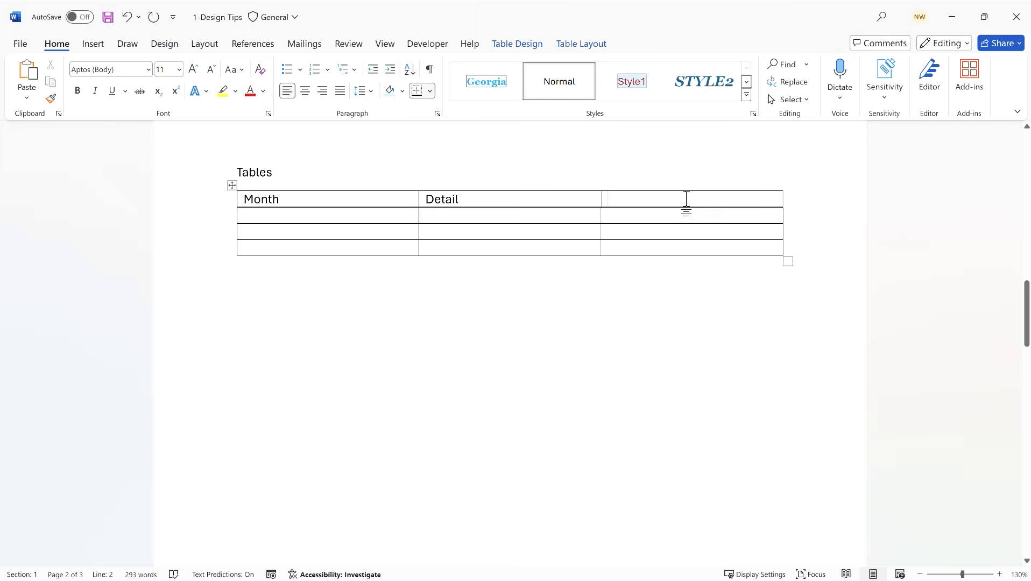
- Insert two more columns at the right end of the table and place the cursor in the third header cell
{"action": "left_click", "coordinate": [340, 199]}
{"action": "left_click", "coordinate": [489, 199]}
{"action": "right_click", "coordinate": [664, 199]}
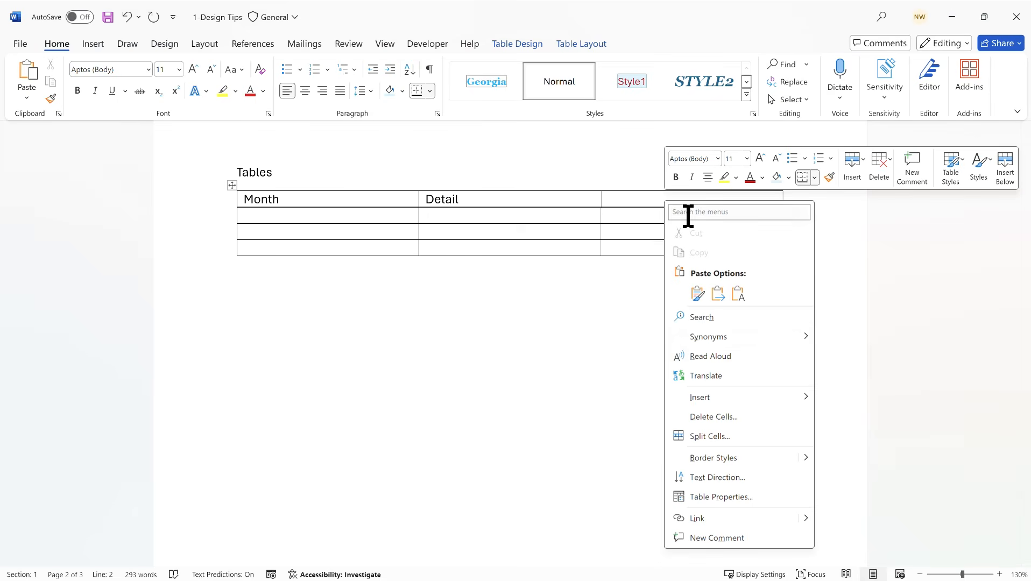
{"action": "mouse_move", "coordinate": [786, 394]}
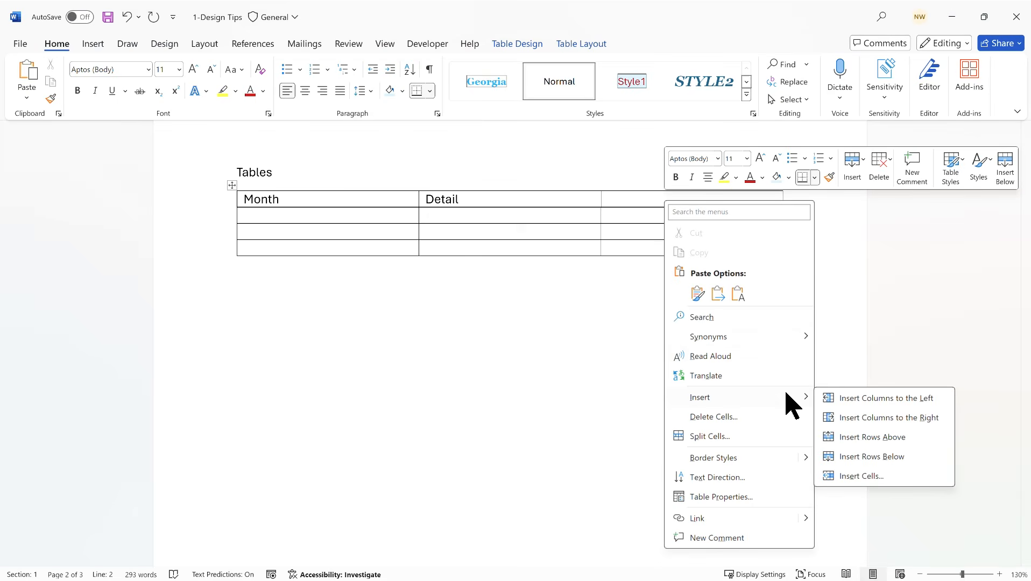
{"action": "left_click", "coordinate": [881, 418]}
{"action": "left_click", "coordinate": [687, 201]}
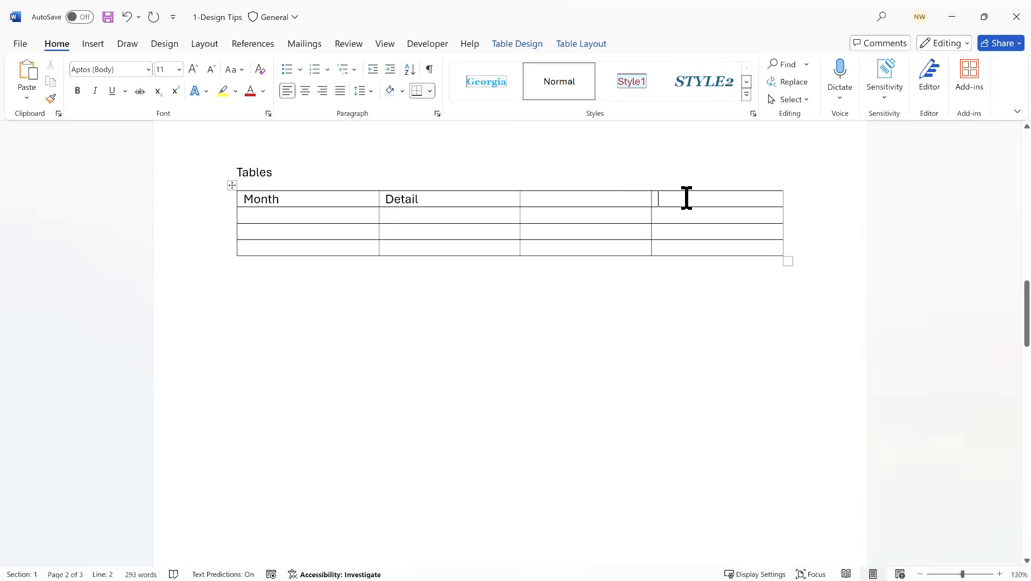
{"action": "right_click", "coordinate": [688, 200]}
{"action": "mouse_move", "coordinate": [816, 404]}
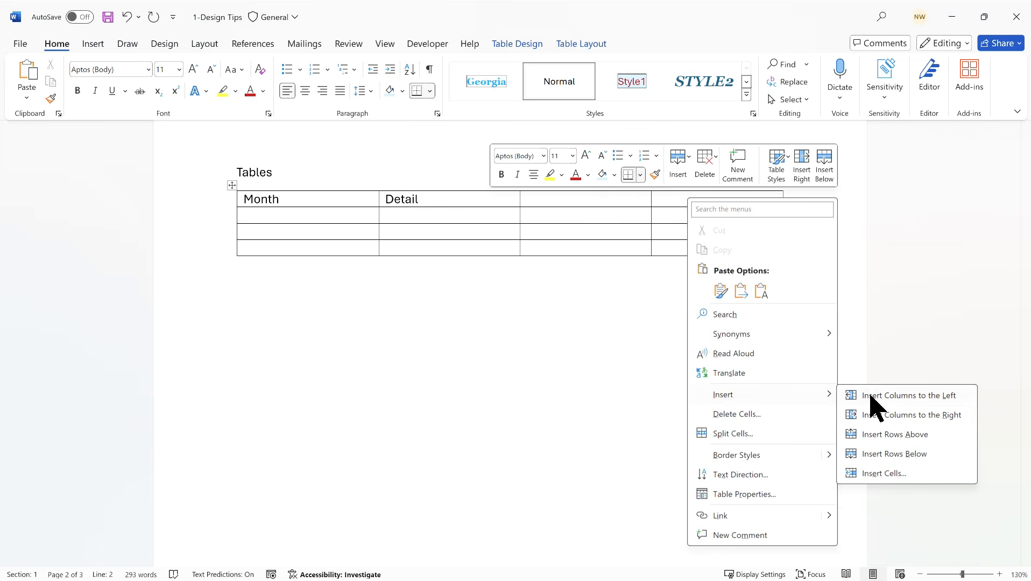
{"action": "left_click", "coordinate": [891, 416]}
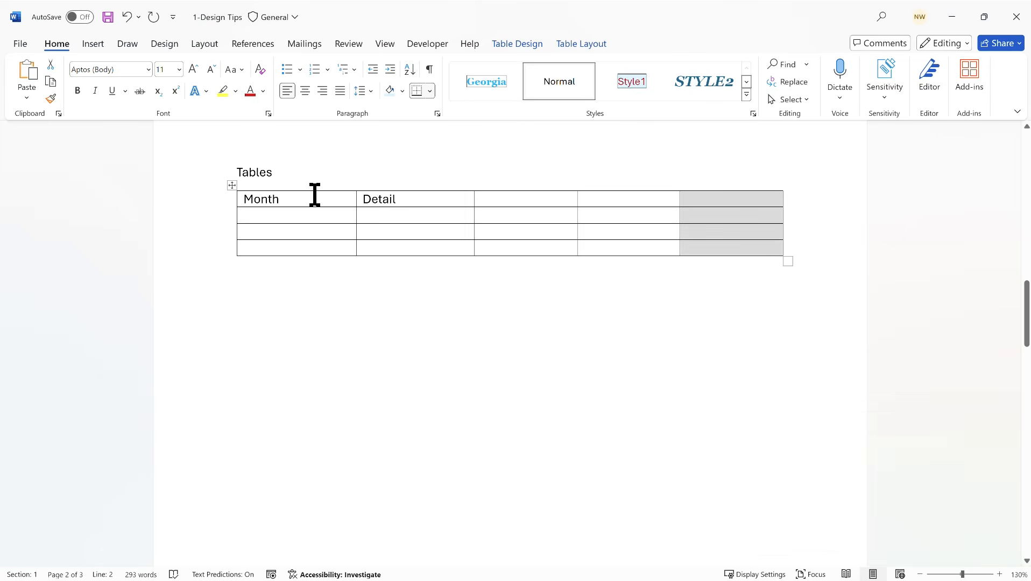
{"action": "left_click", "coordinate": [555, 201]}
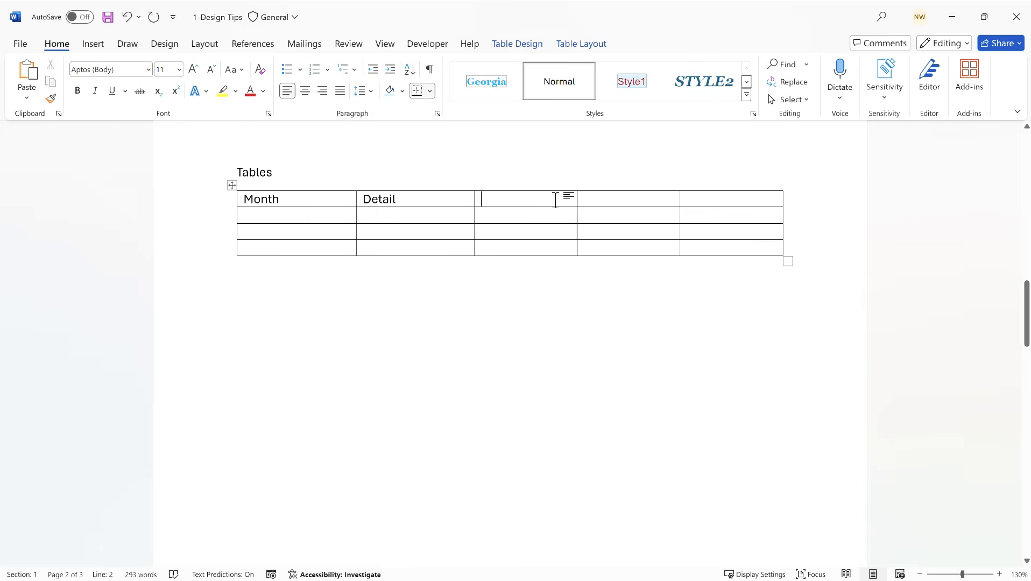
- Enter "January", "February" and "March" in the first column of the table, below the Month heading
{"action": "left_click", "coordinate": [636, 201]}
{"action": "left_click", "coordinate": [306, 217]}
{"action": "type", "text": "January"}
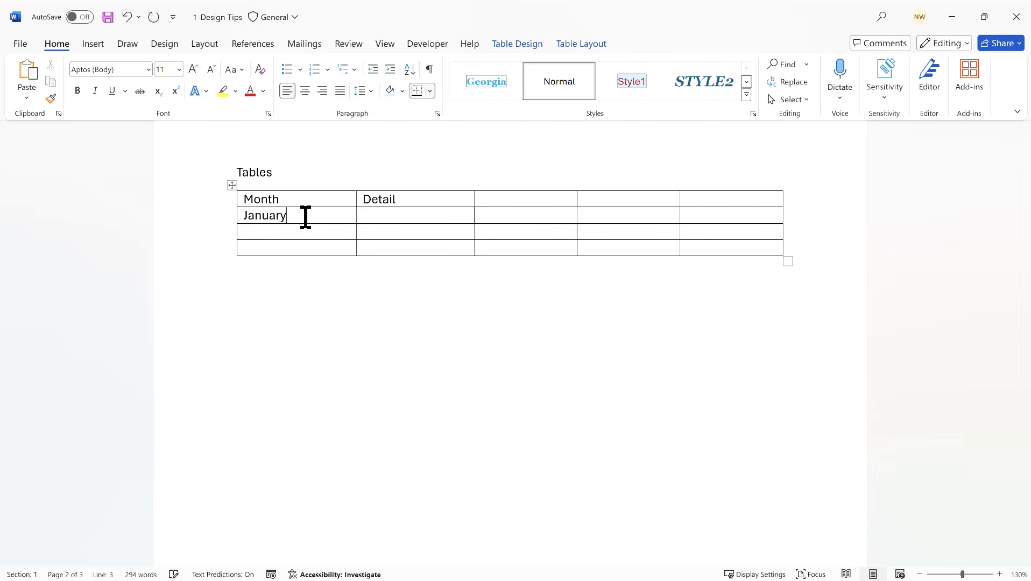
{"action": "type", "text": "Fe"}
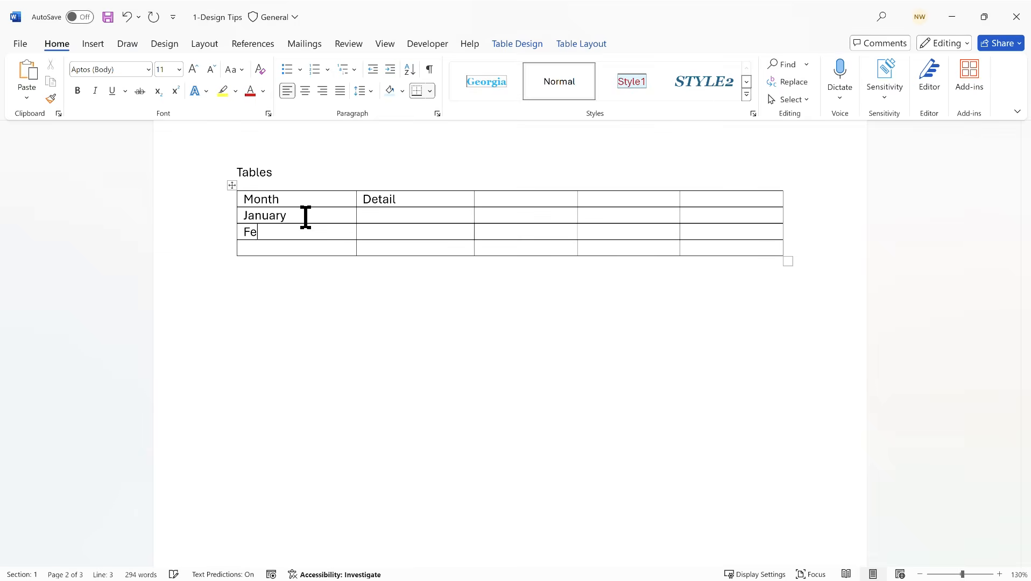
{"action": "type", "text": "bruary"}
{"action": "key", "text": "Down"}
{"action": "type", "text": "Ma"}
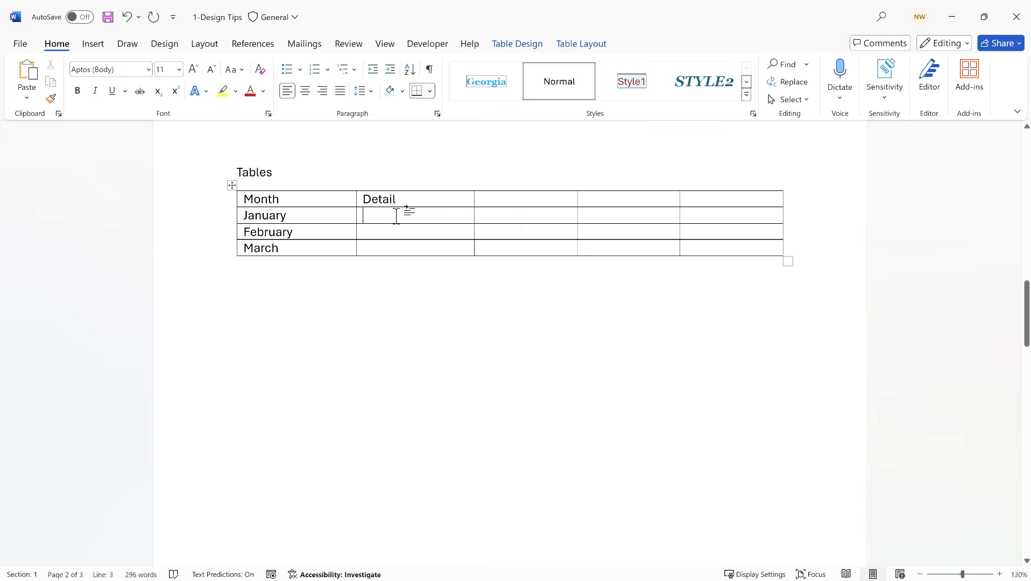
- Search the stock images for "cooking" and insert the photo of three cooks in aprons into January's Detail cell
{"action": "left_click", "coordinate": [95, 45]}
{"action": "left_click", "coordinate": [166, 102]}
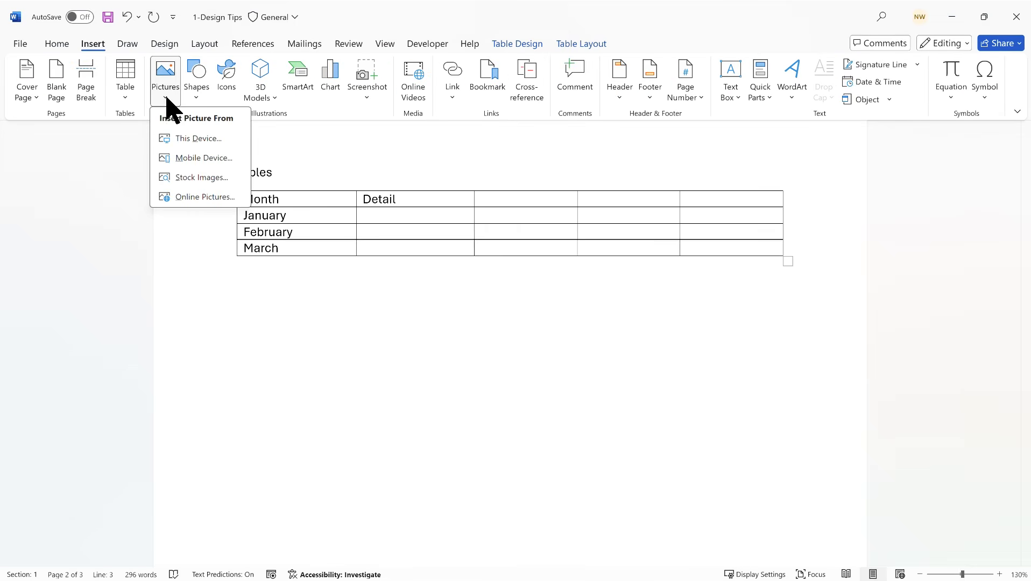
{"action": "left_click", "coordinate": [210, 180]}
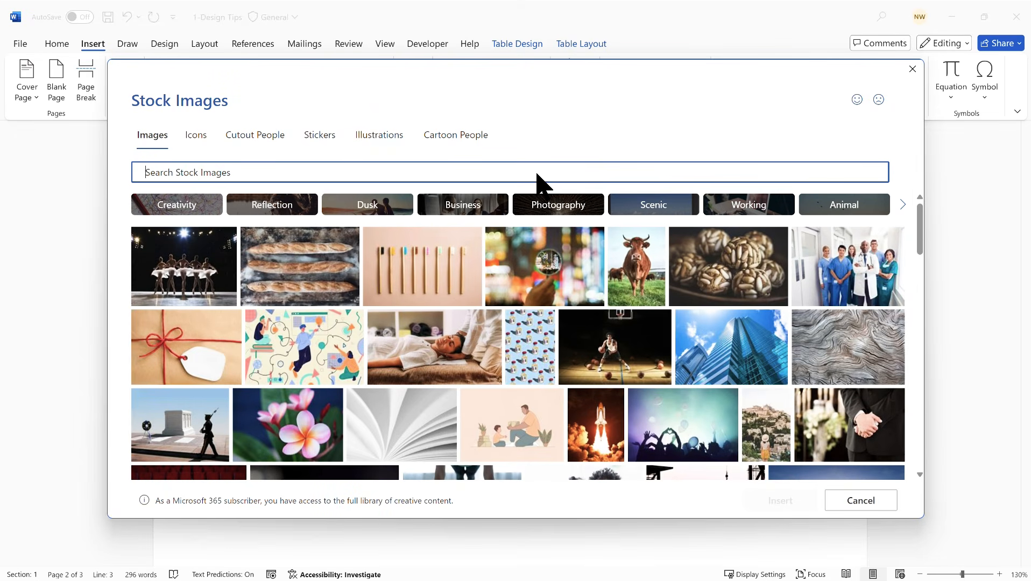
{"action": "type", "text": "co"}
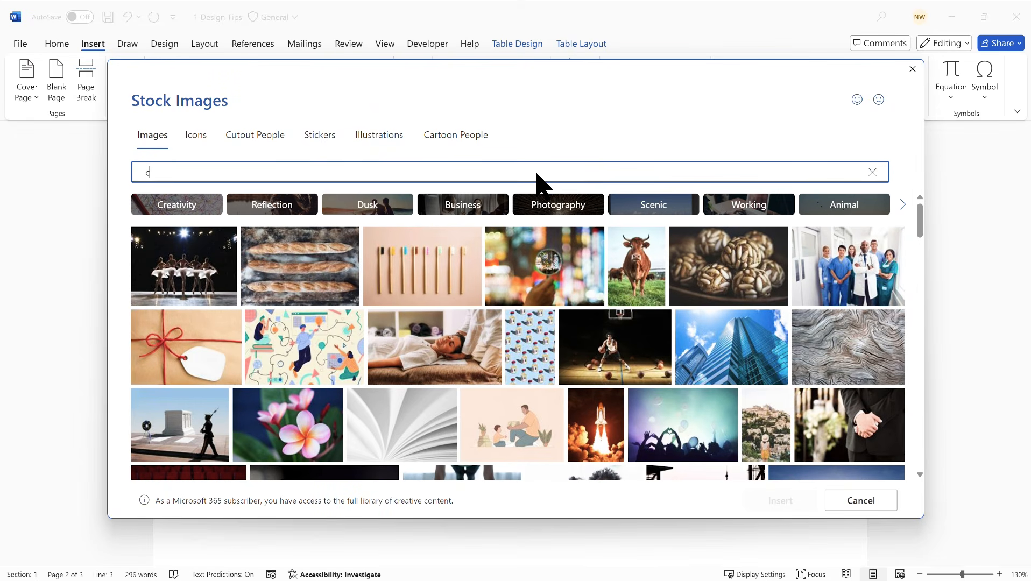
{"action": "type", "text": "oking"}
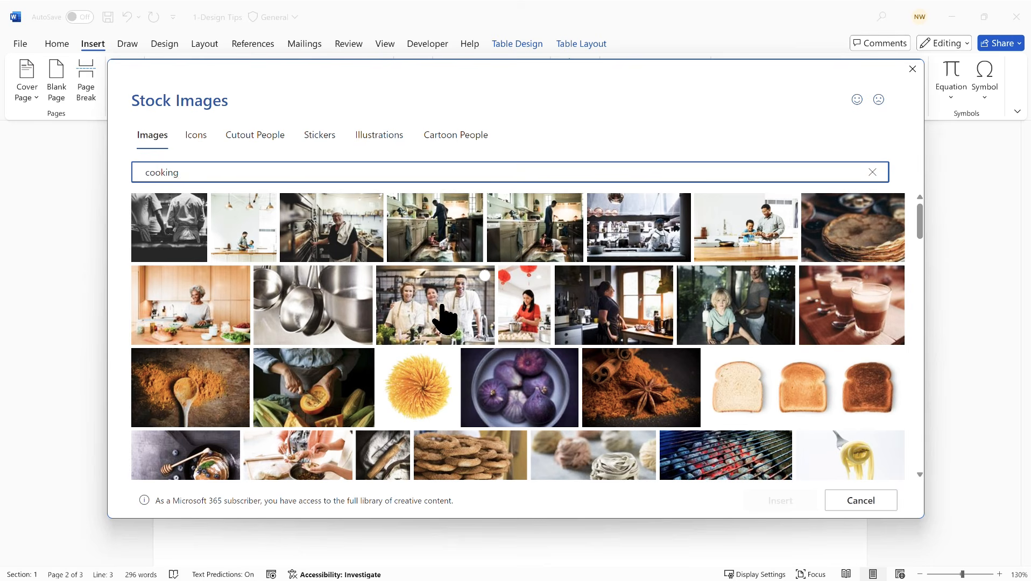
{"action": "left_click", "coordinate": [447, 318]}
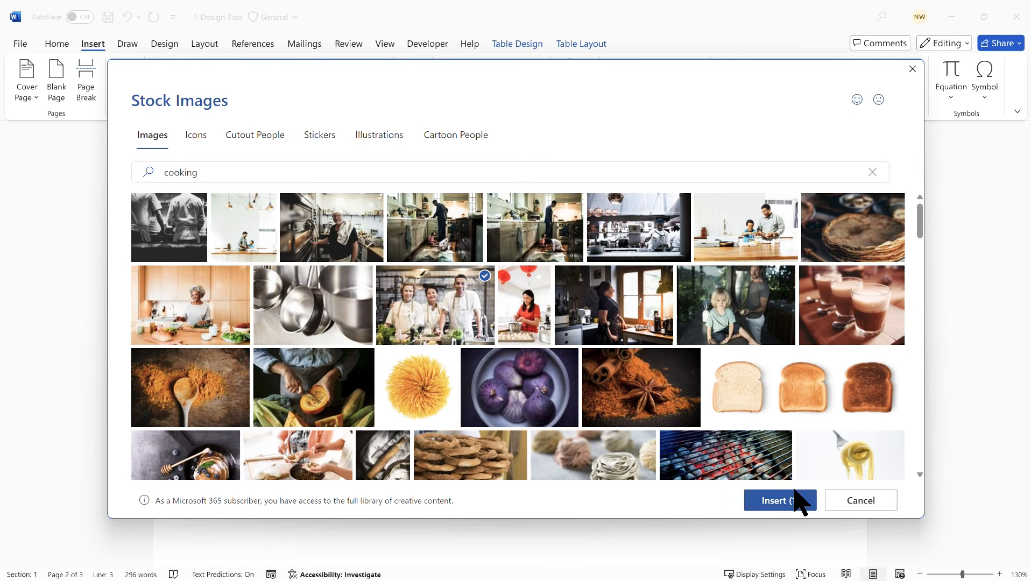
{"action": "left_click", "coordinate": [785, 503]}
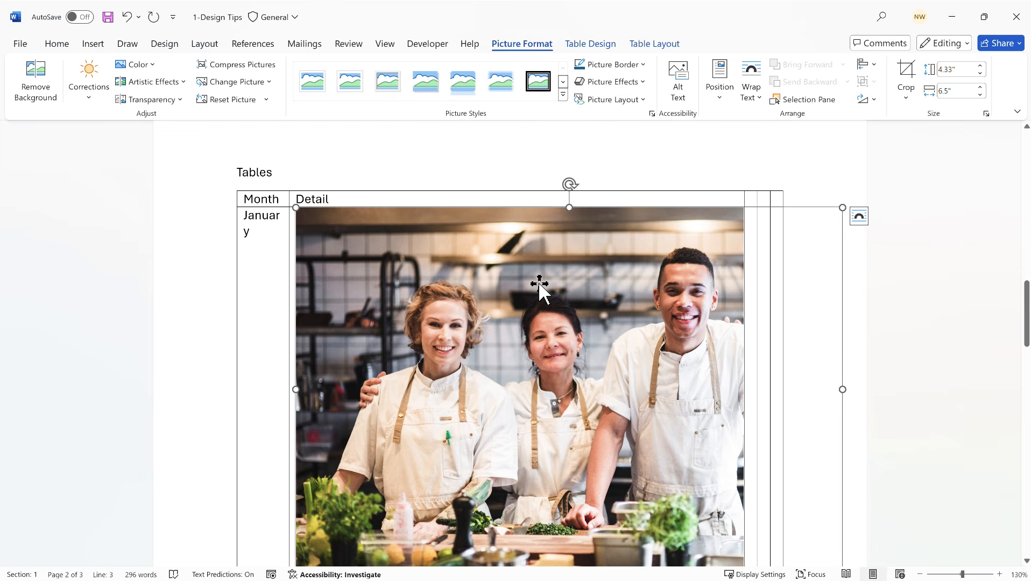
- Reduce the January picture's width to 4", keeping its proportions
{"action": "scroll", "coordinate": [549, 284], "scroll_direction": "down", "scroll_amount": 2}
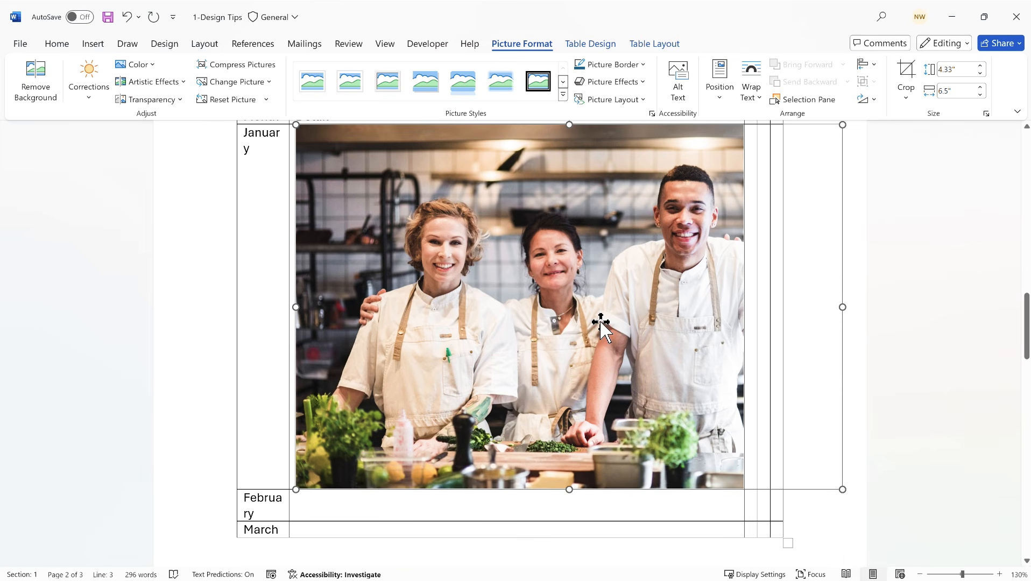
{"action": "scroll", "coordinate": [597, 319], "scroll_direction": "up", "scroll_amount": 2}
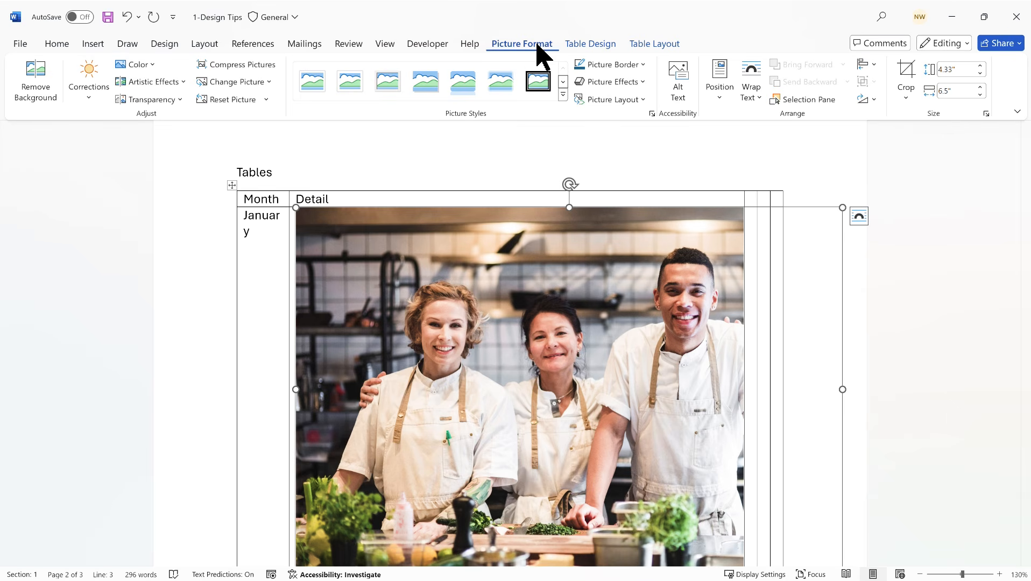
{"action": "left_click", "coordinate": [980, 94]}
{"action": "left_click", "coordinate": [980, 95]}
{"action": "left_click", "coordinate": [980, 94]}
{"action": "left_click", "coordinate": [980, 95]}
{"action": "left_click", "coordinate": [980, 95]}
{"action": "left_click", "coordinate": [980, 94]}
{"action": "left_click", "coordinate": [980, 94]}
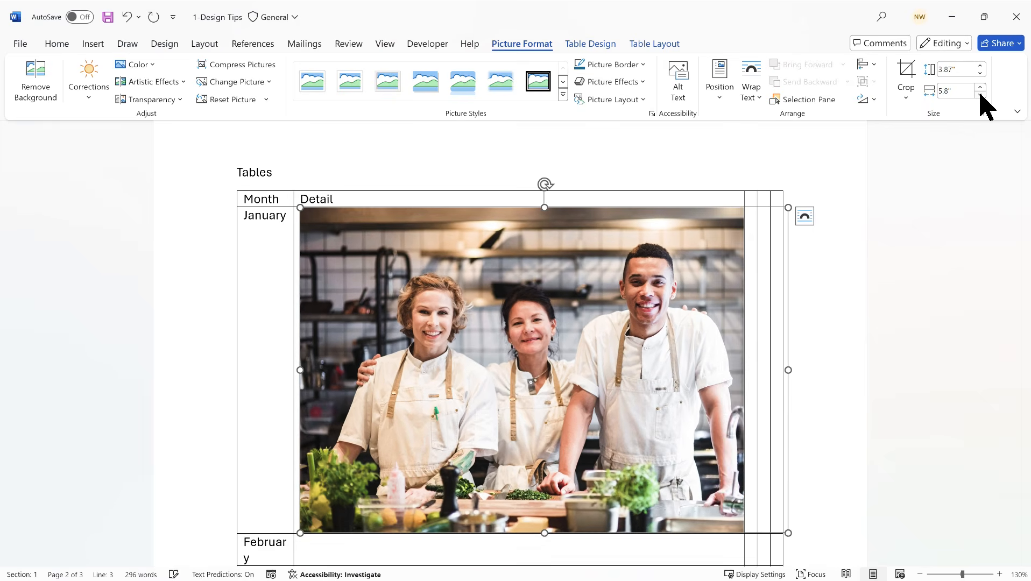
{"action": "left_click", "coordinate": [980, 95]}
{"action": "left_click", "coordinate": [980, 94]}
{"action": "left_click", "coordinate": [979, 95]}
{"action": "left_click", "coordinate": [980, 94]}
{"action": "left_click", "coordinate": [979, 95]}
{"action": "left_click", "coordinate": [980, 95]}
{"action": "left_click", "coordinate": [980, 95]}
{"action": "left_click", "coordinate": [980, 95]}
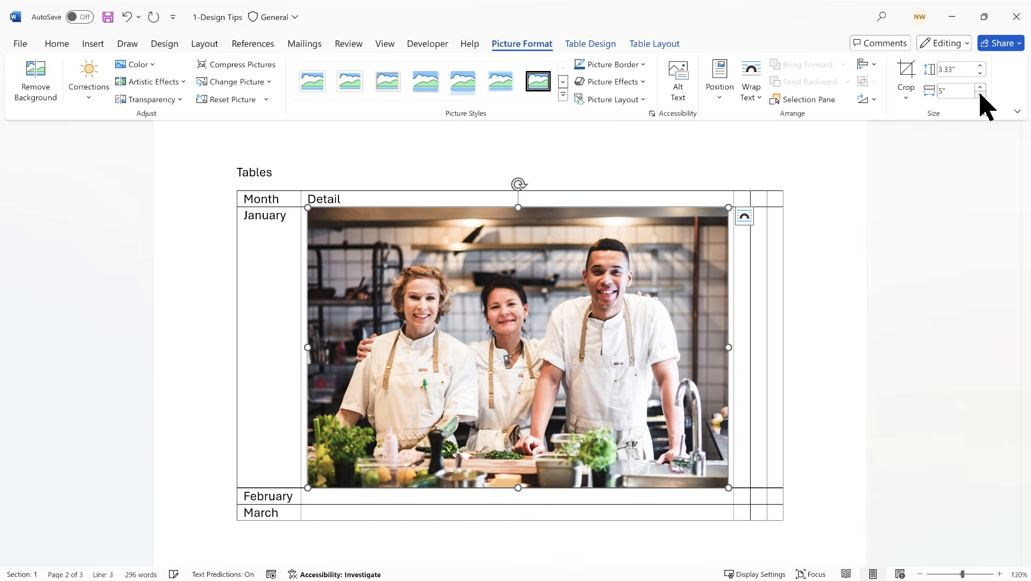
{"action": "left_click", "coordinate": [980, 95]}
{"action": "left_click", "coordinate": [980, 94]}
{"action": "left_click", "coordinate": [980, 95]}
{"action": "left_click", "coordinate": [980, 95]}
{"action": "left_click", "coordinate": [980, 95]}
{"action": "left_click", "coordinate": [980, 95]}
{"action": "left_click", "coordinate": [980, 95]}
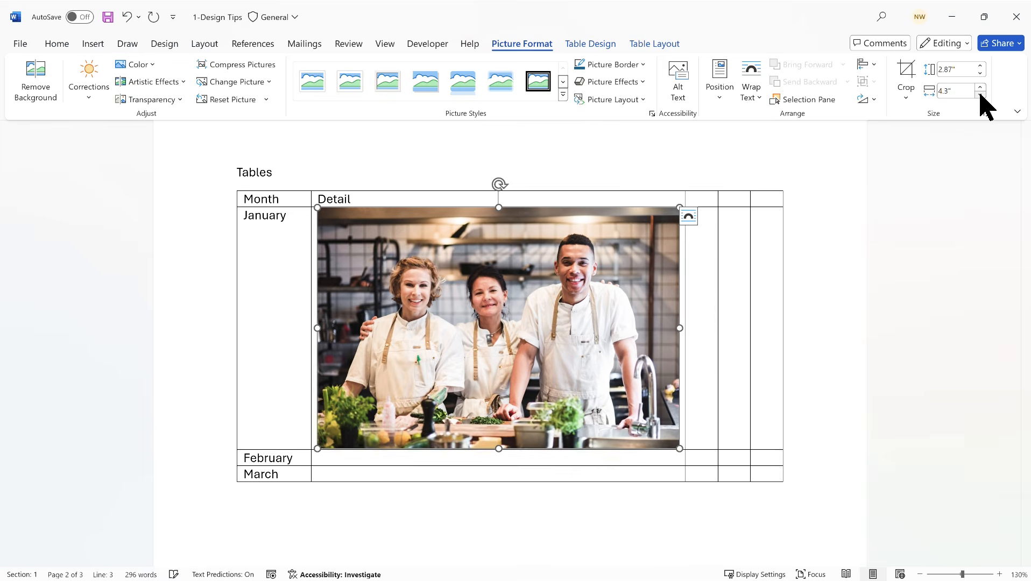
{"action": "left_click", "coordinate": [980, 94]}
{"action": "left_click", "coordinate": [980, 95]}
{"action": "left_click", "coordinate": [980, 94]}
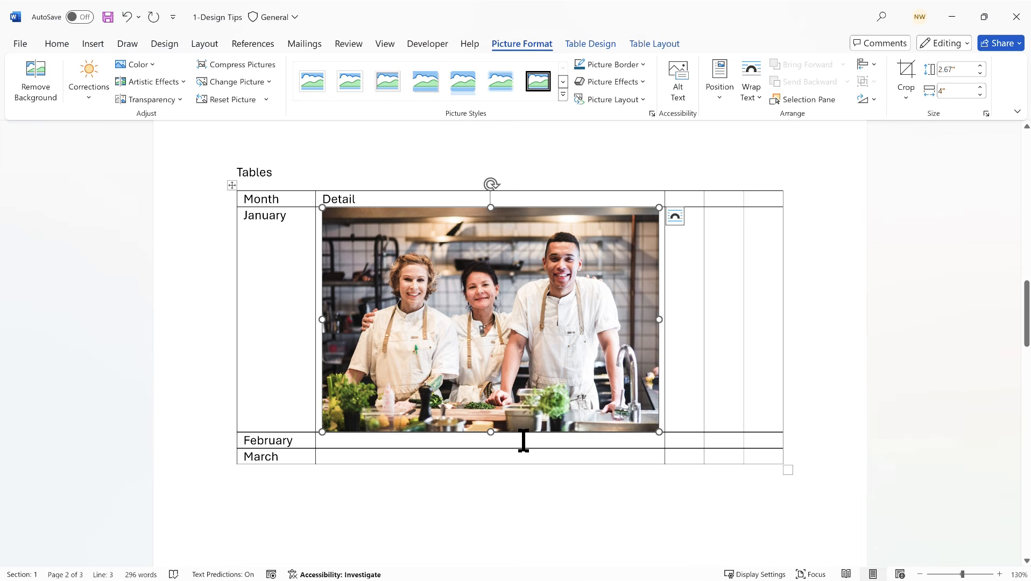
- Insert the "computing" stock image of a woman at a laptop in an office into February's Detail cell and set its width to 4"
{"action": "left_click", "coordinate": [454, 441]}
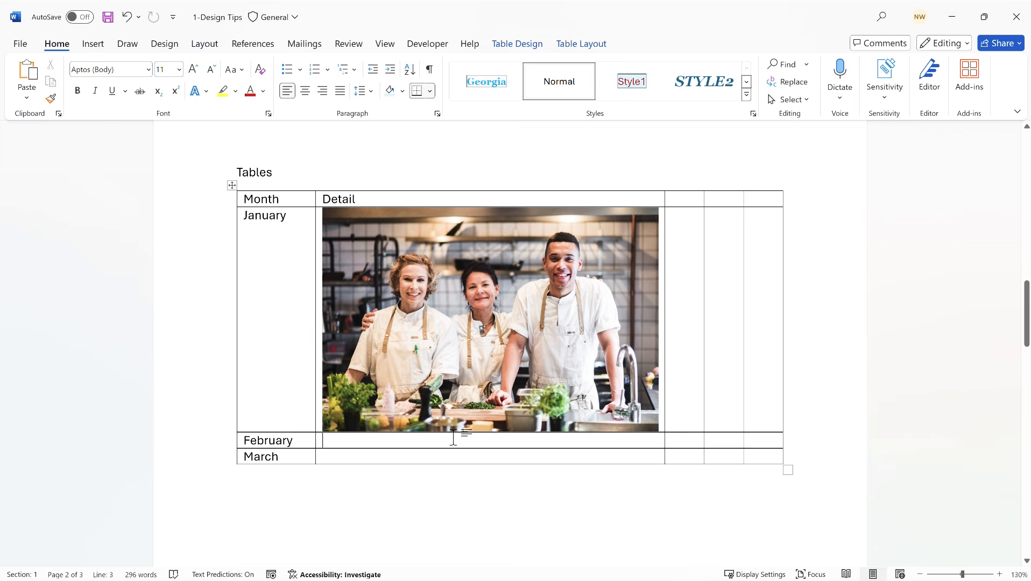
{"action": "left_click", "coordinate": [98, 45]}
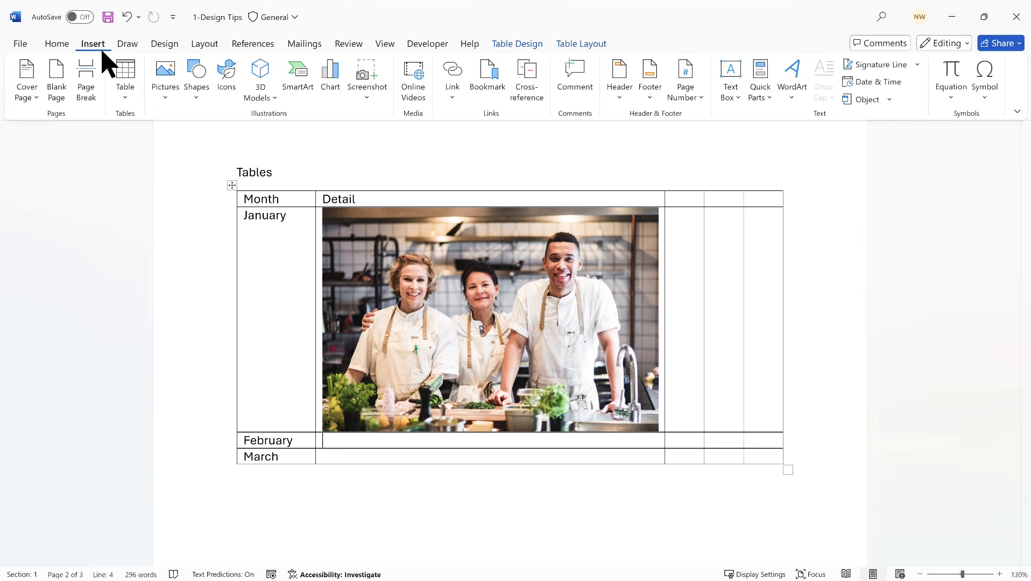
{"action": "left_click", "coordinate": [162, 99]}
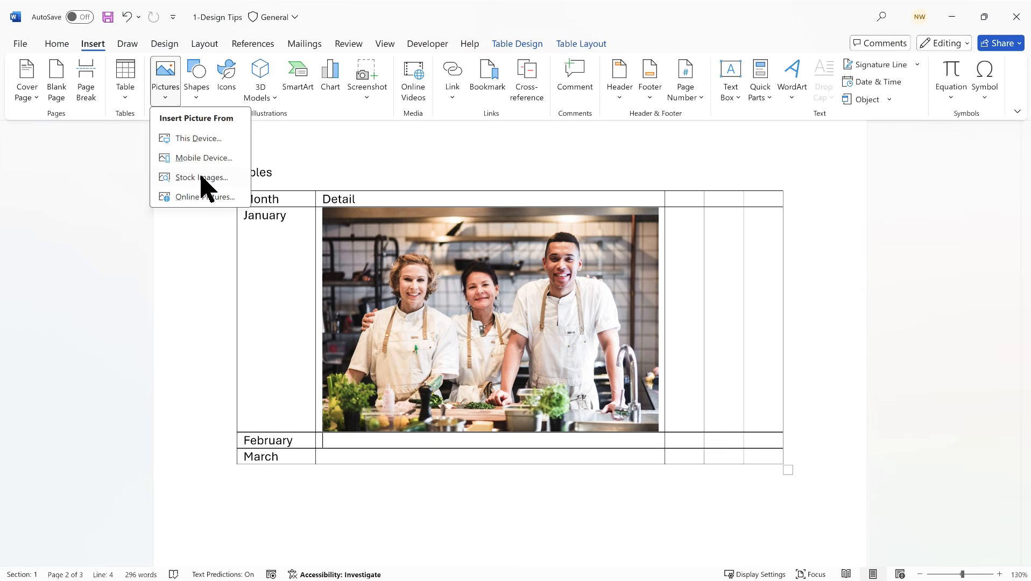
{"action": "left_click", "coordinate": [203, 178]}
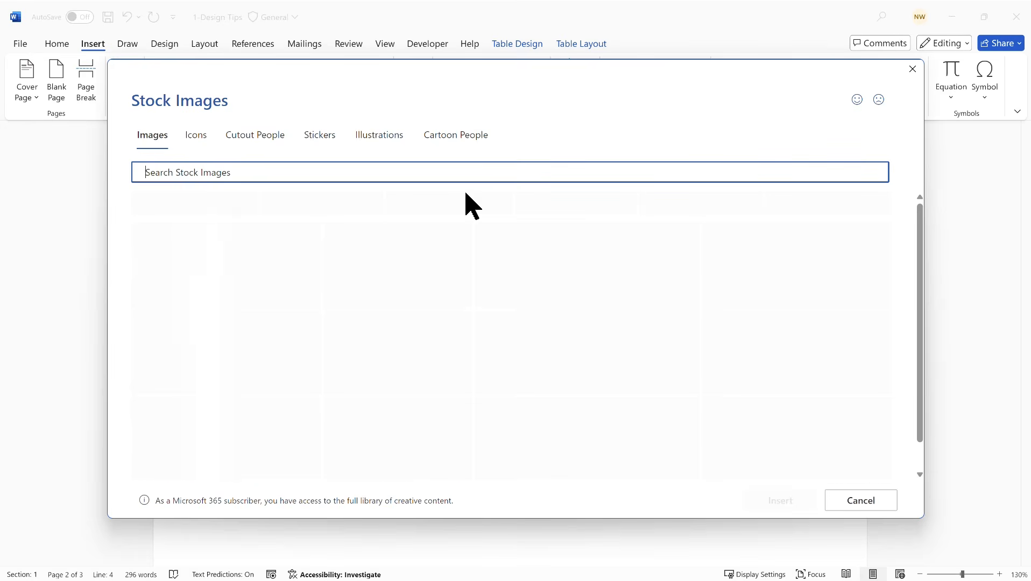
{"action": "type", "text": "computing"}
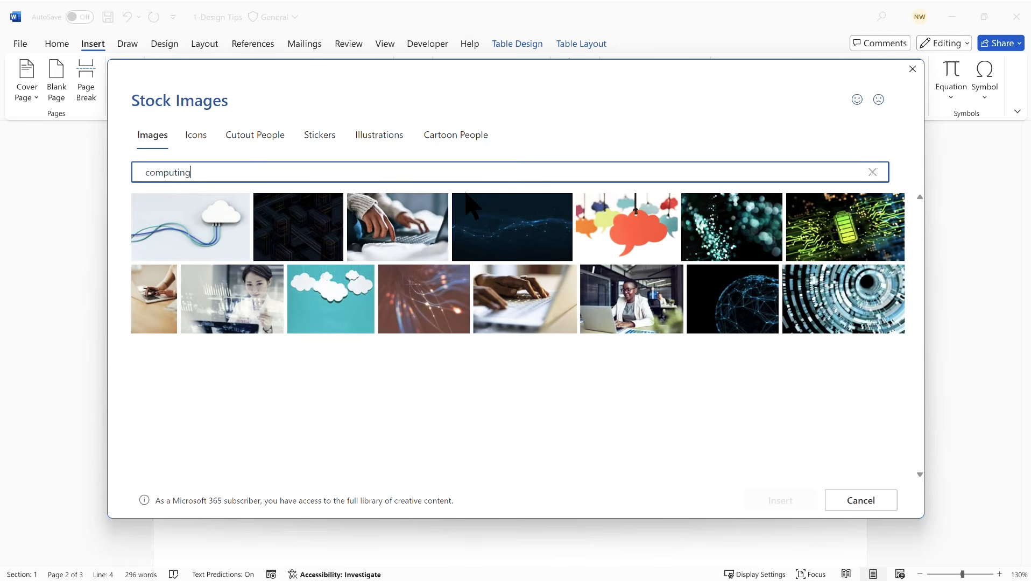
{"action": "left_click", "coordinate": [651, 310]}
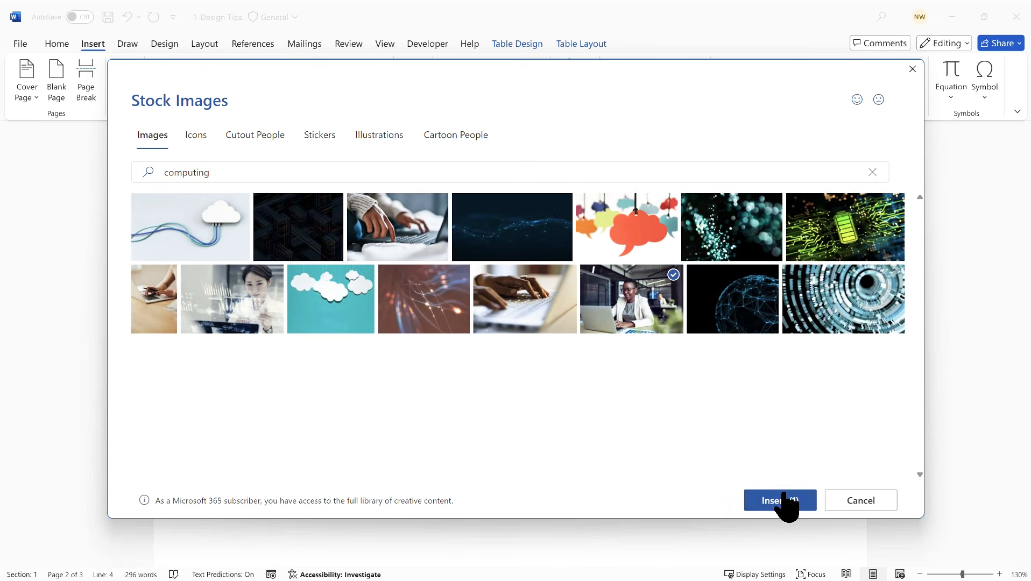
{"action": "left_click", "coordinate": [781, 503]}
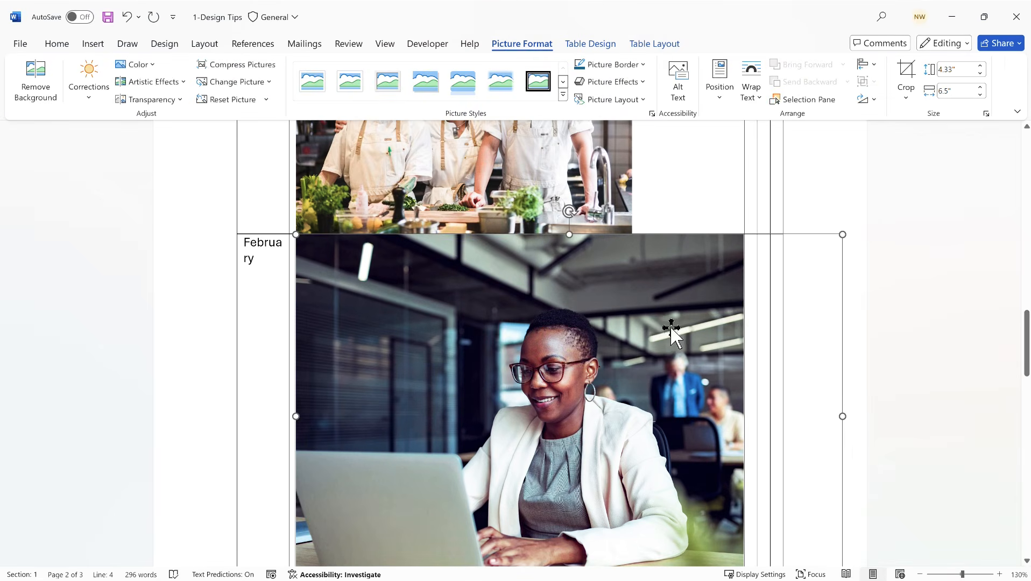
{"action": "left_click", "coordinate": [953, 90]}
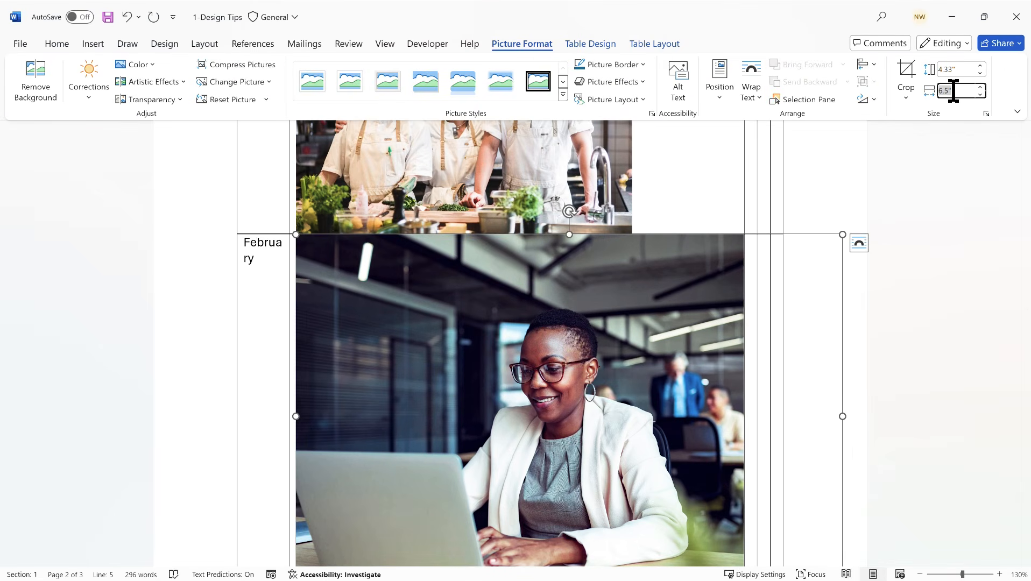
{"action": "key", "text": "Return"}
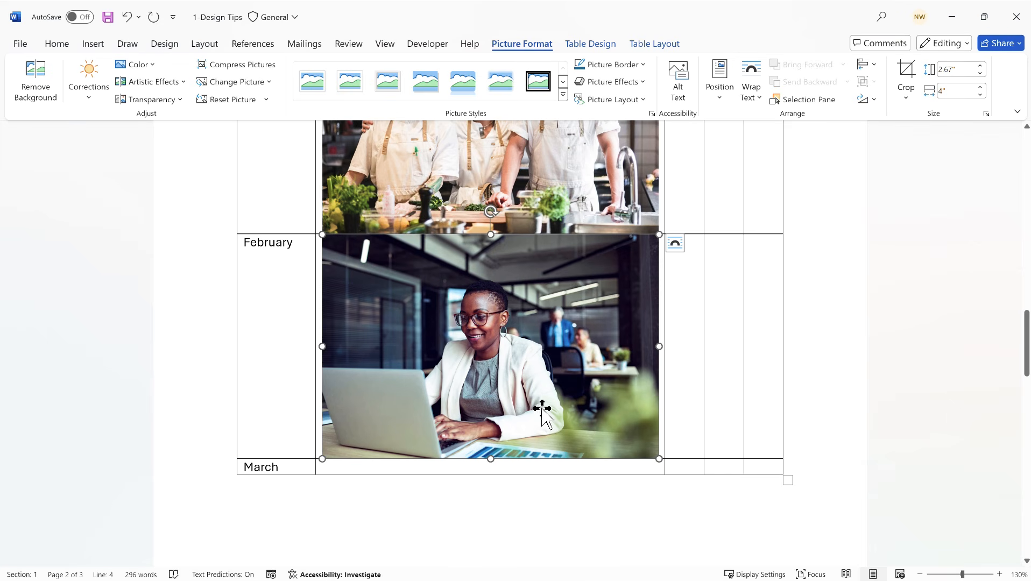
- Insert the "painting" stock image of a grey-haired man at an easel into March's Detail cell and set its width to 4"
{"action": "left_click", "coordinate": [449, 468]}
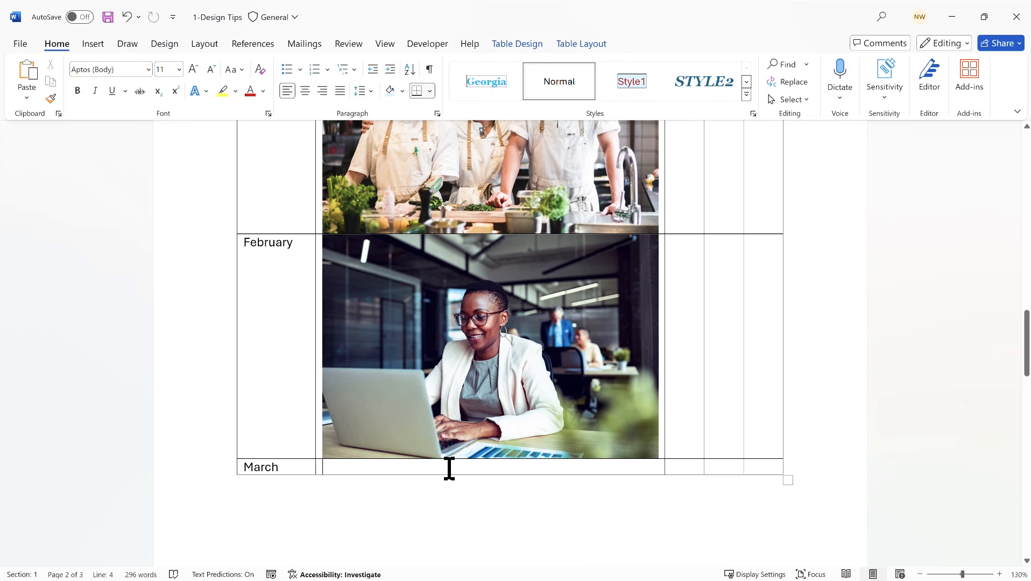
{"action": "left_click", "coordinate": [92, 45]}
{"action": "left_click", "coordinate": [161, 99]}
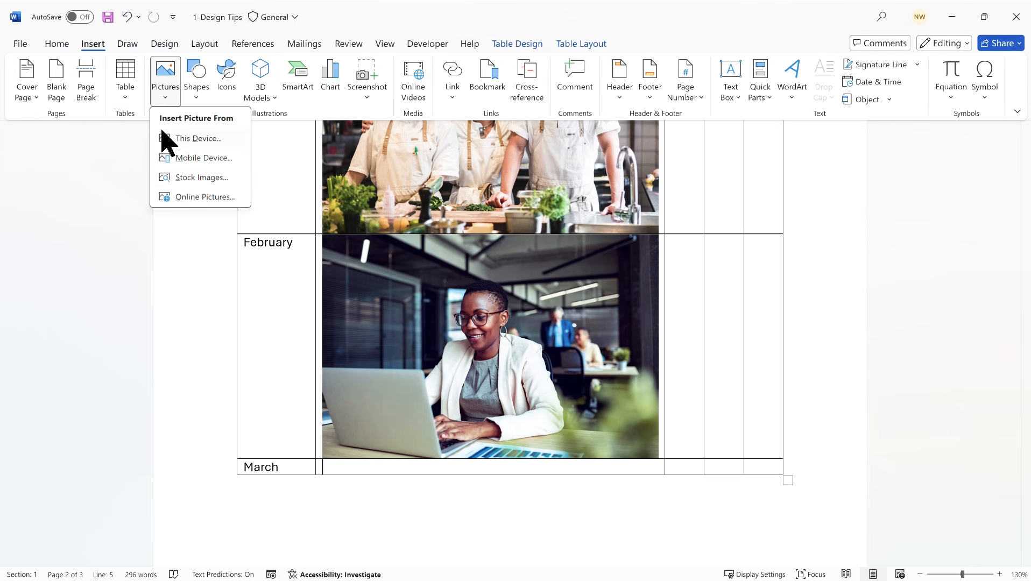
{"action": "left_click", "coordinate": [207, 178]}
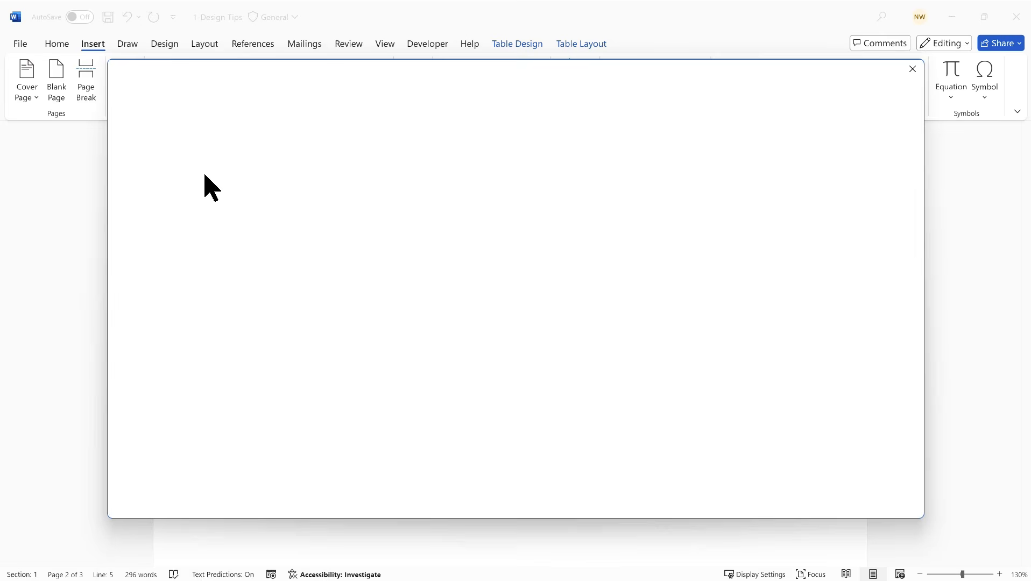
{"action": "type", "text": "painting"}
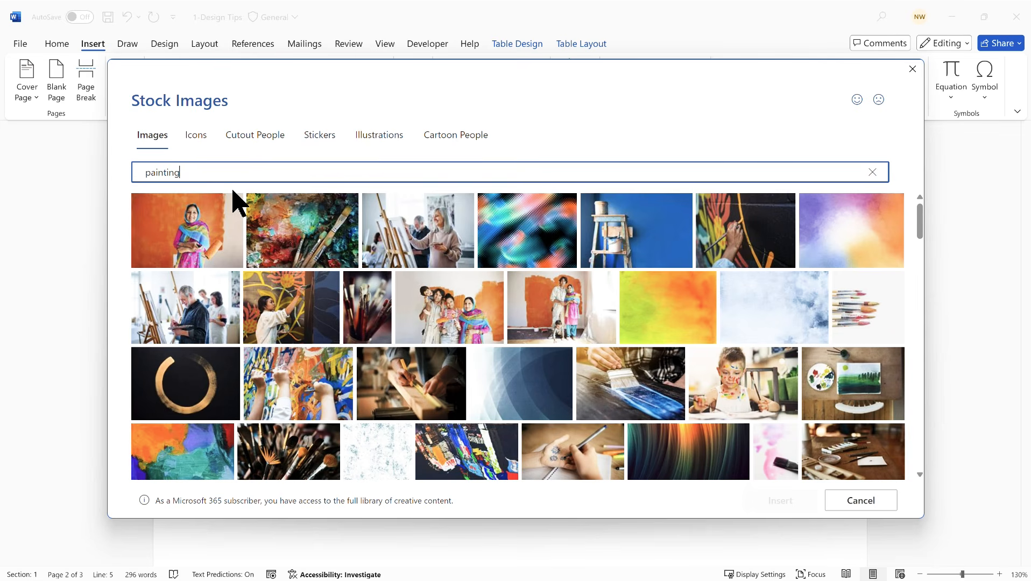
{"action": "left_click", "coordinate": [178, 311]}
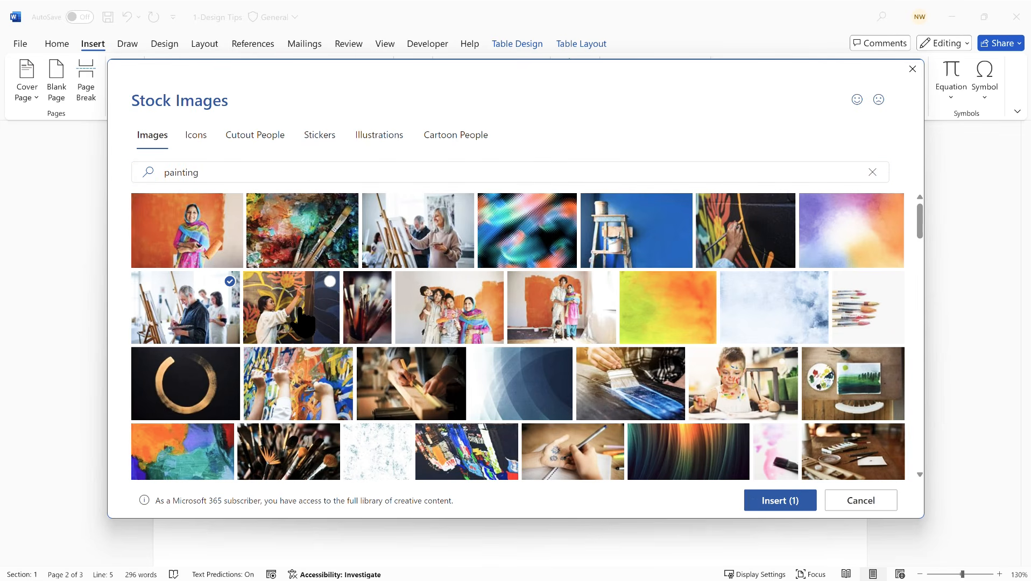
{"action": "left_click", "coordinate": [787, 504]}
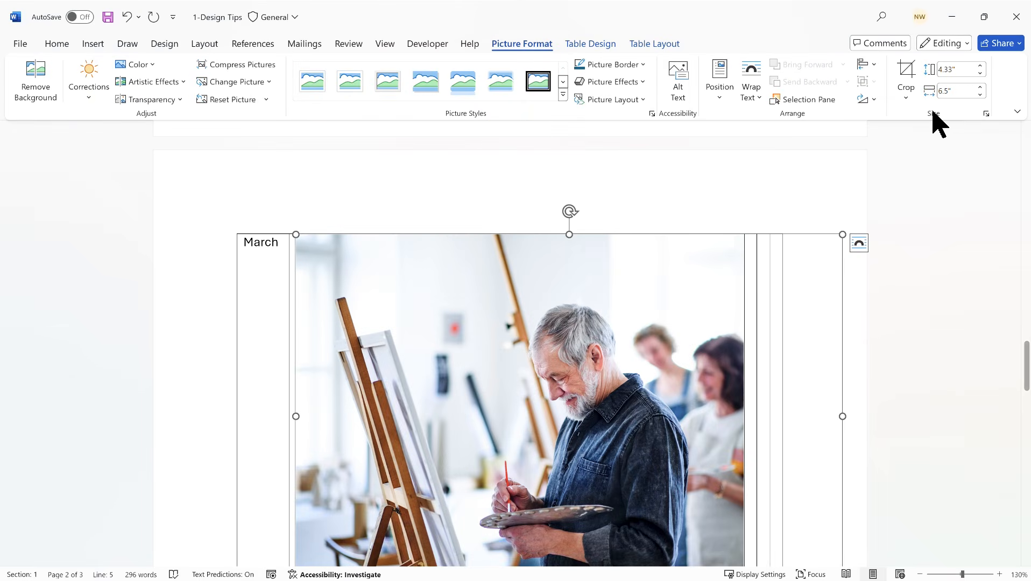
{"action": "left_click", "coordinate": [950, 90]}
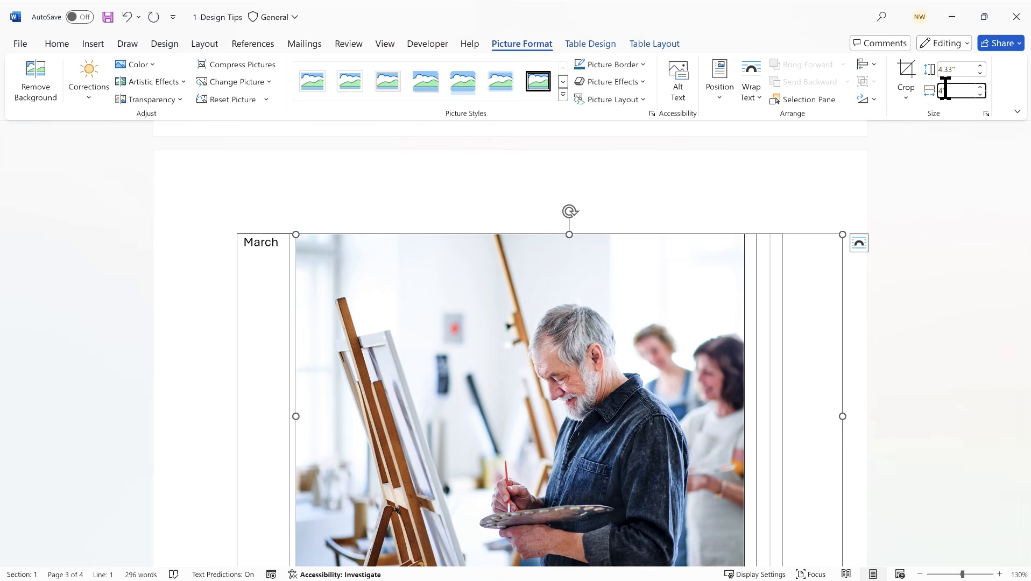
{"action": "key", "text": "Return"}
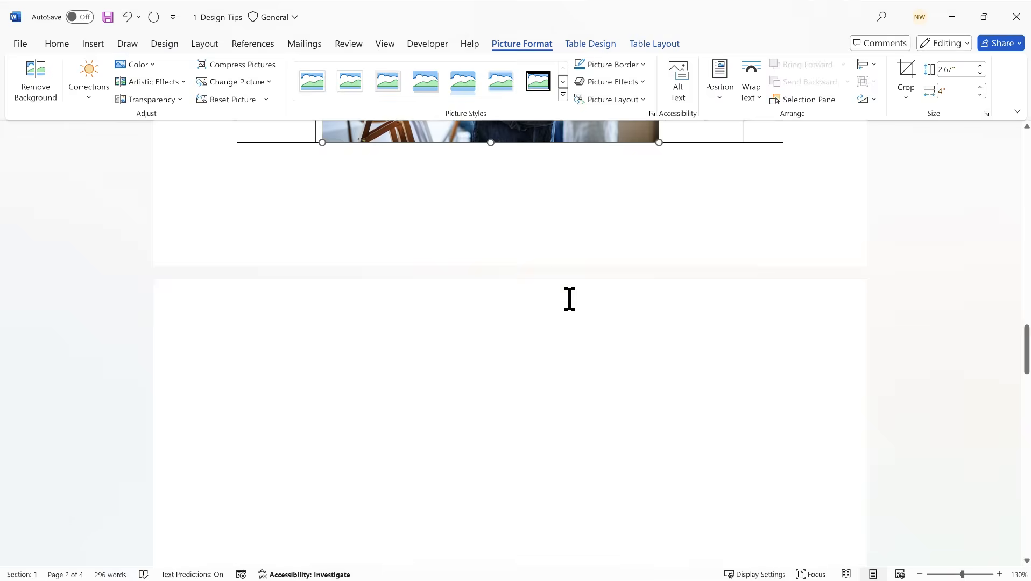
- Check the sizes of the March, February and January pictures in the table
{"action": "scroll", "coordinate": [570, 299], "scroll_direction": "up", "scroll_amount": 5}
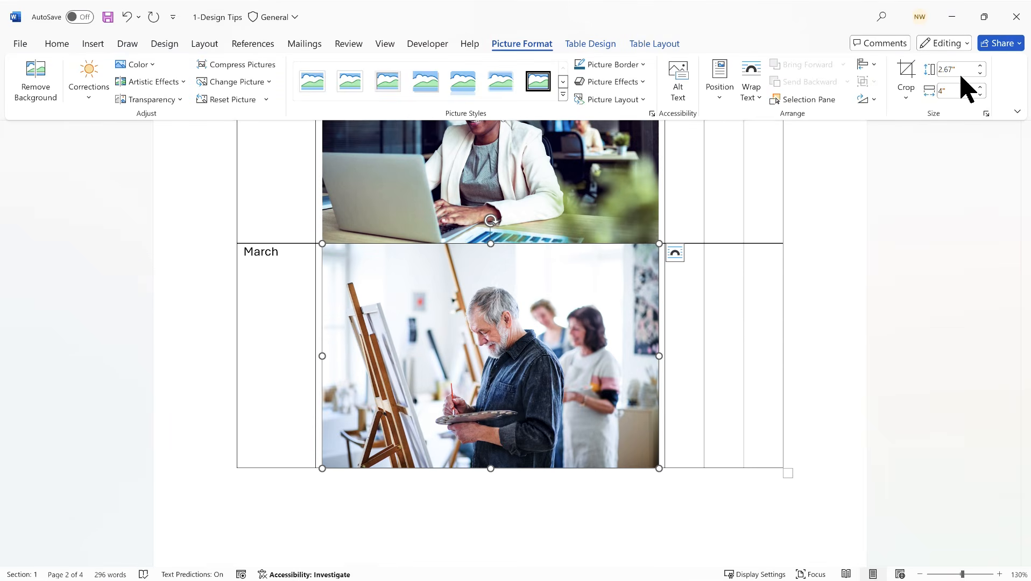
{"action": "left_click", "coordinate": [636, 201]}
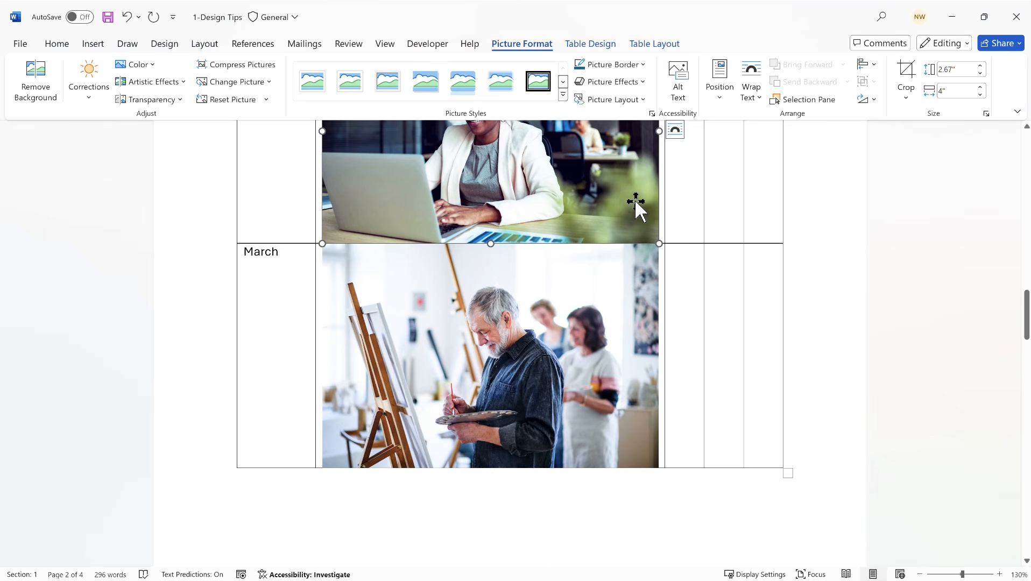
{"action": "scroll", "coordinate": [617, 206], "scroll_direction": "up", "scroll_amount": 5}
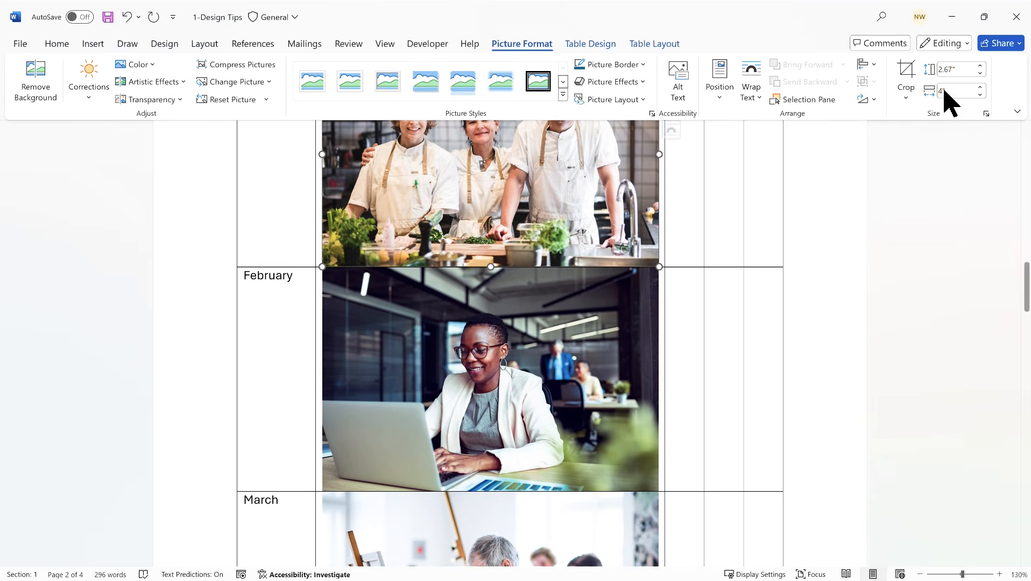
- Insert the solid price tag icon from a "price" icon search into the table's third header cell
{"action": "scroll", "coordinate": [689, 230], "scroll_direction": "up", "scroll_amount": 4}
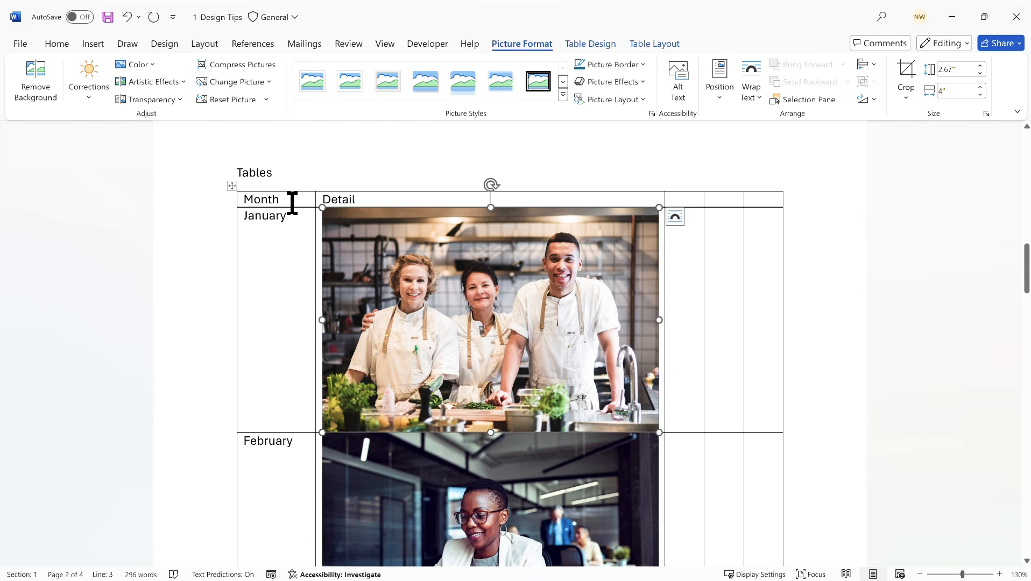
{"action": "left_click", "coordinate": [690, 200]}
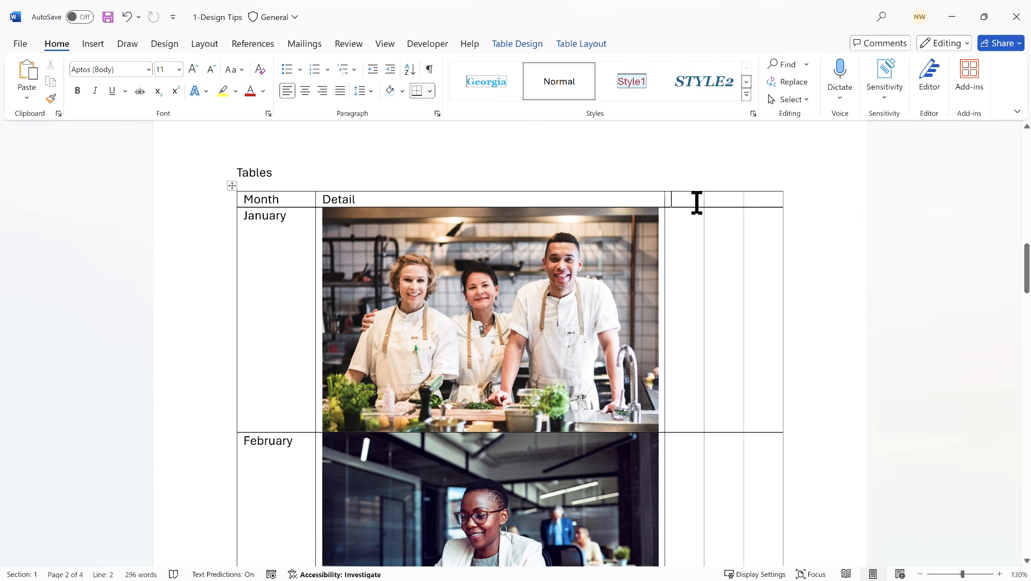
{"action": "left_click", "coordinate": [96, 46]}
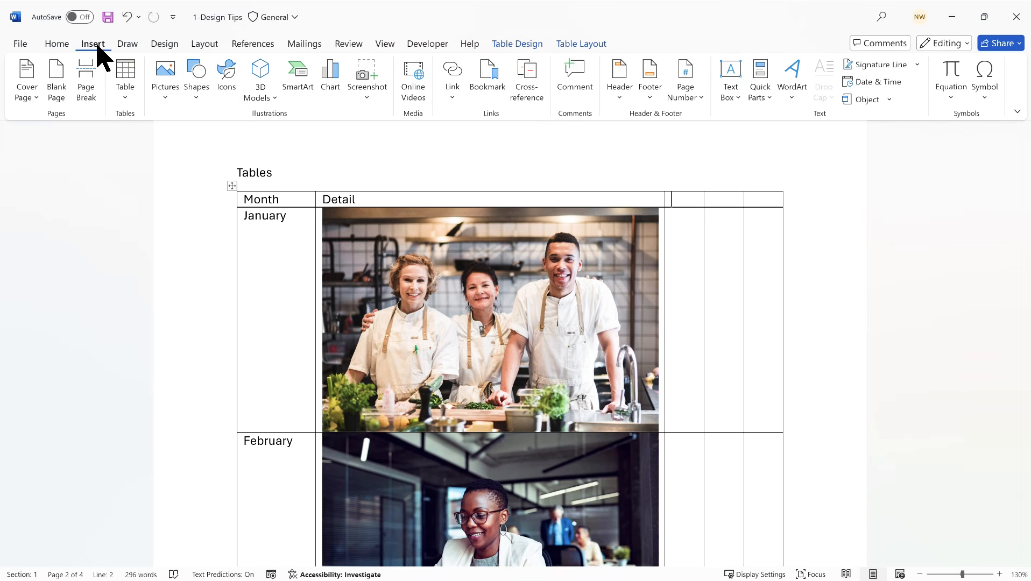
{"action": "left_click", "coordinate": [228, 75]}
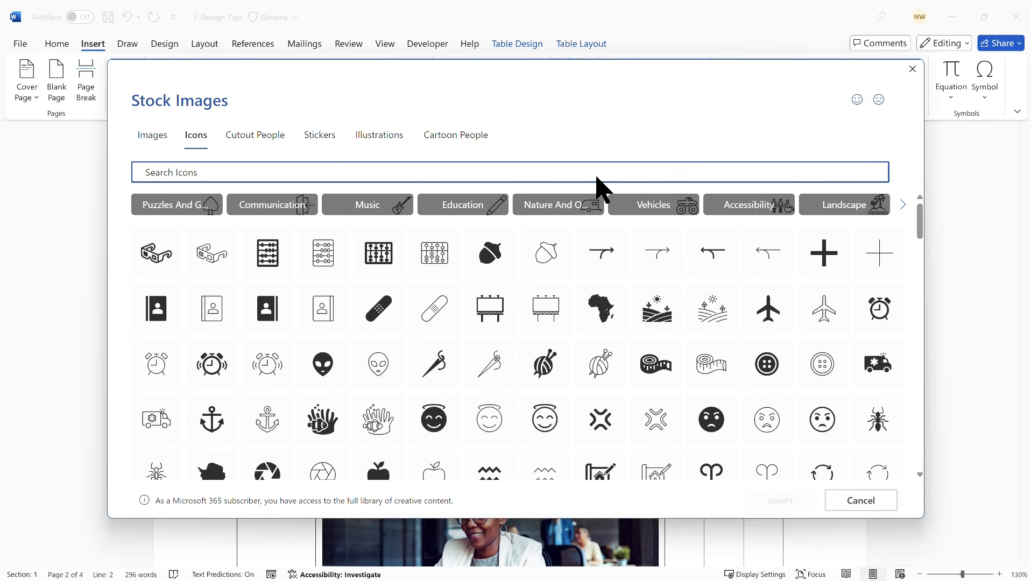
{"action": "type", "text": "learning"}
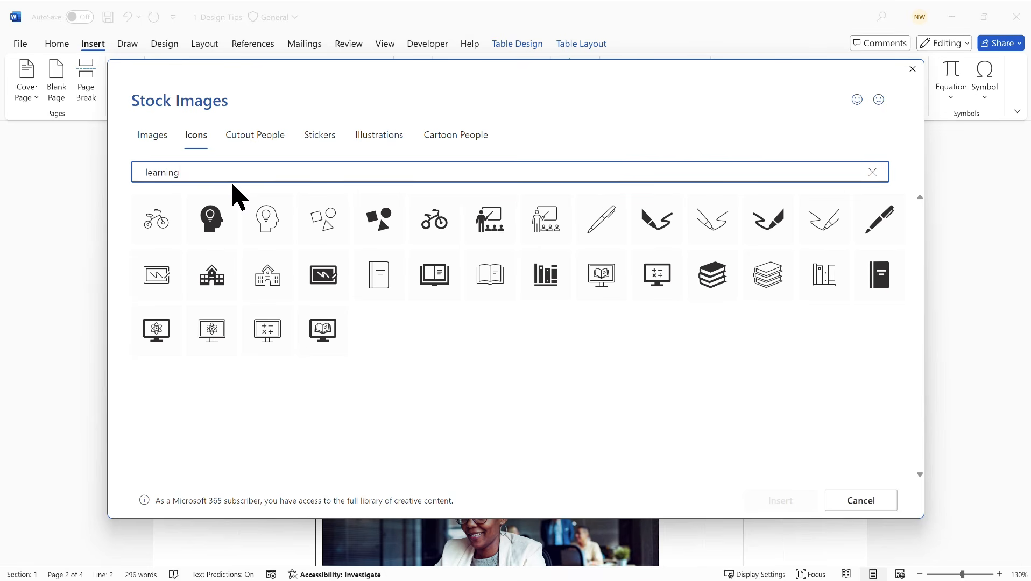
{"action": "left_click_drag", "start_coordinate": [196, 172], "coordinate": [137, 172]}
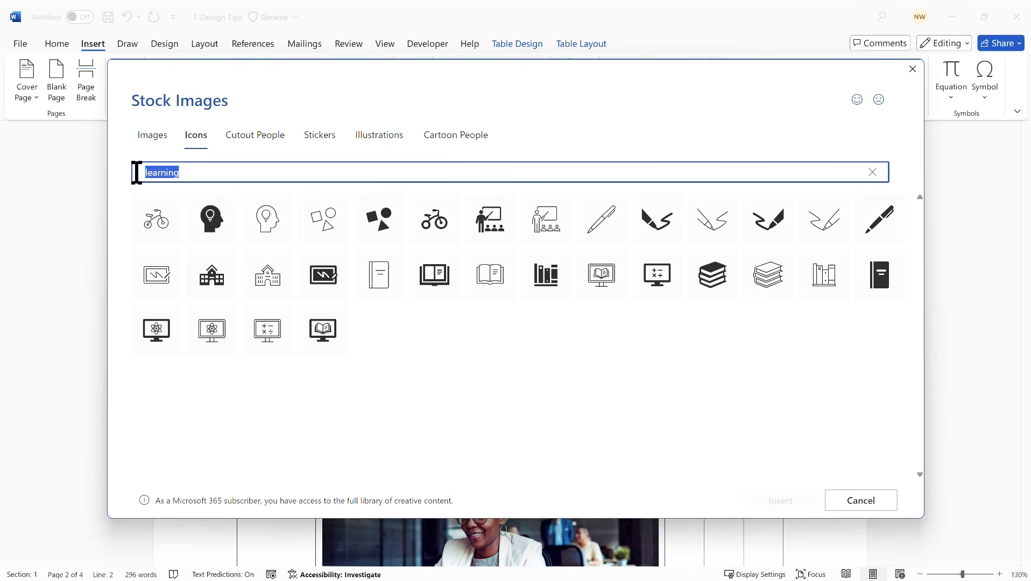
{"action": "type", "text": "price"}
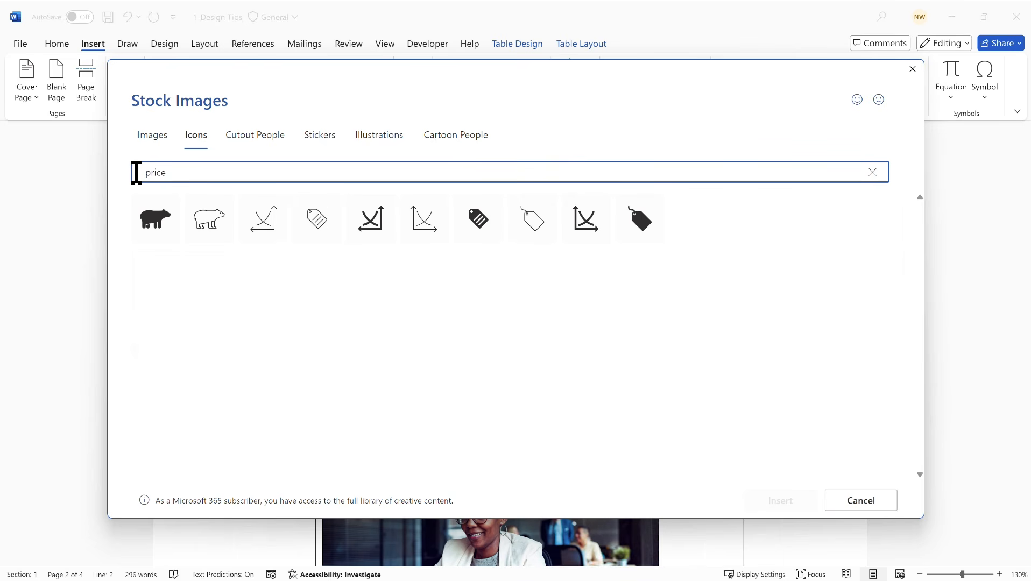
{"action": "left_click", "coordinate": [638, 215]}
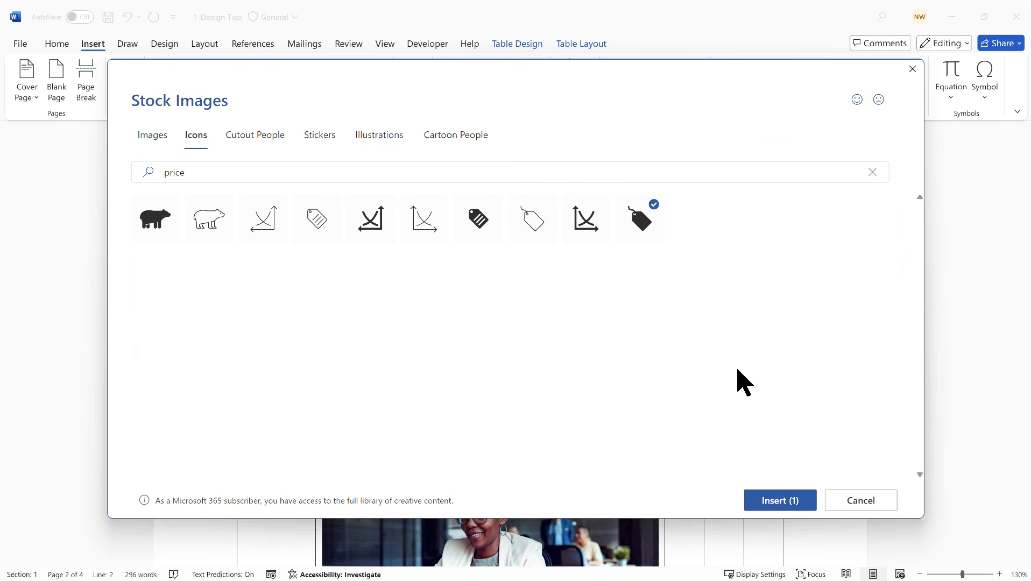
{"action": "left_click", "coordinate": [781, 502]}
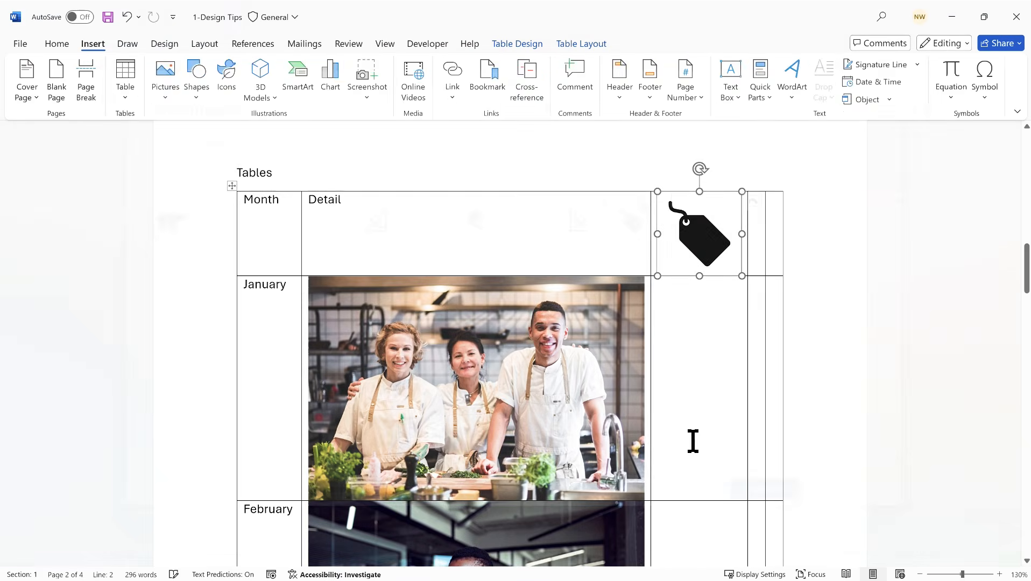
- Insert the solid icon of a teacher with a class from a "learning" icon search into the fourth header cell
{"action": "left_click", "coordinate": [754, 234]}
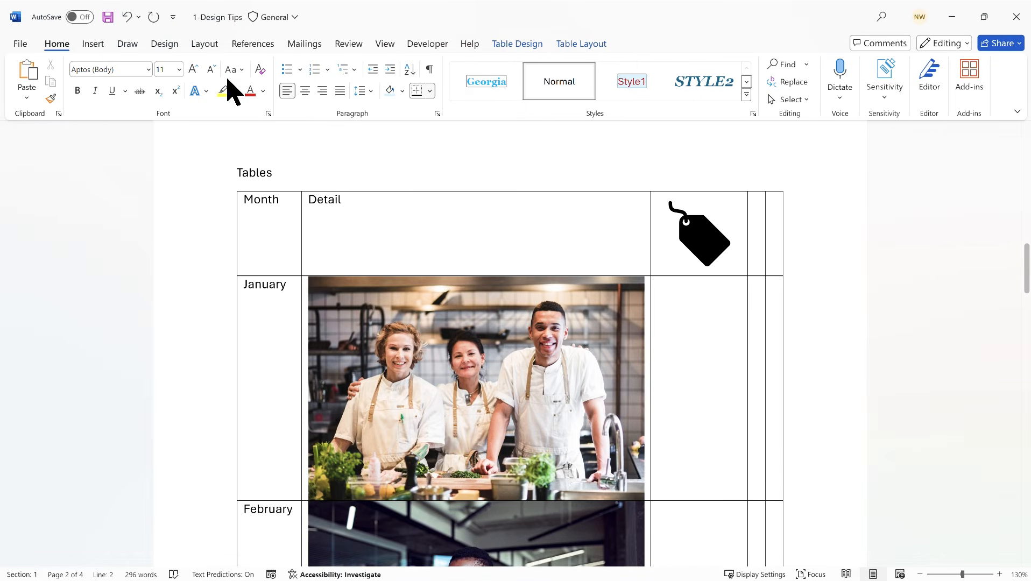
{"action": "left_click", "coordinate": [93, 44]}
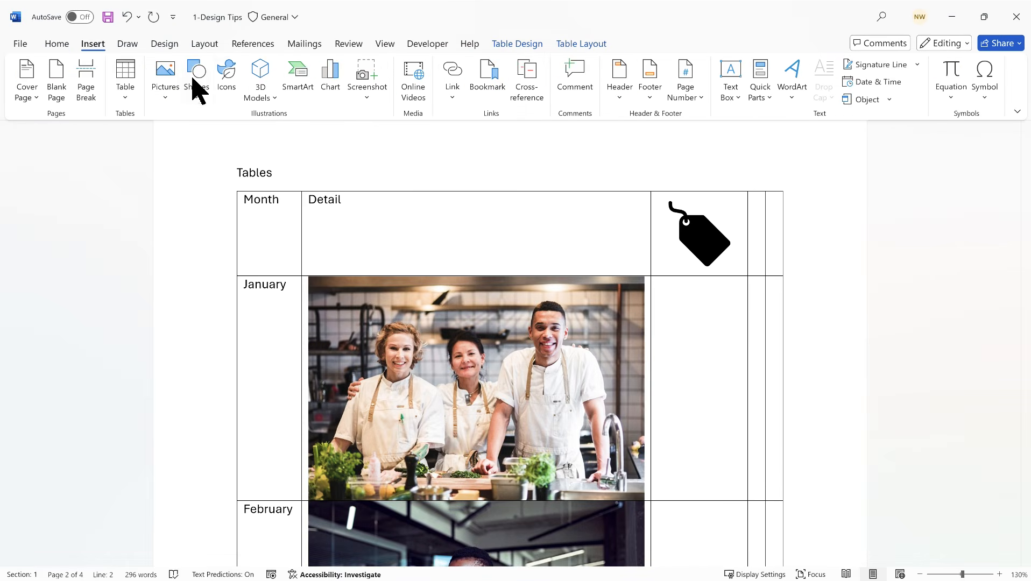
{"action": "left_click", "coordinate": [226, 86]}
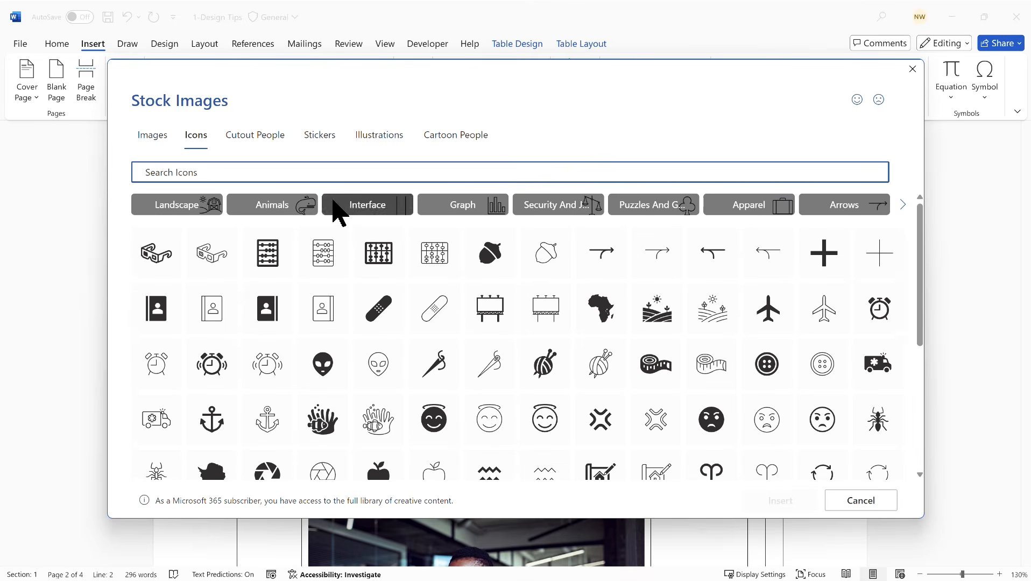
{"action": "type", "text": "learner"}
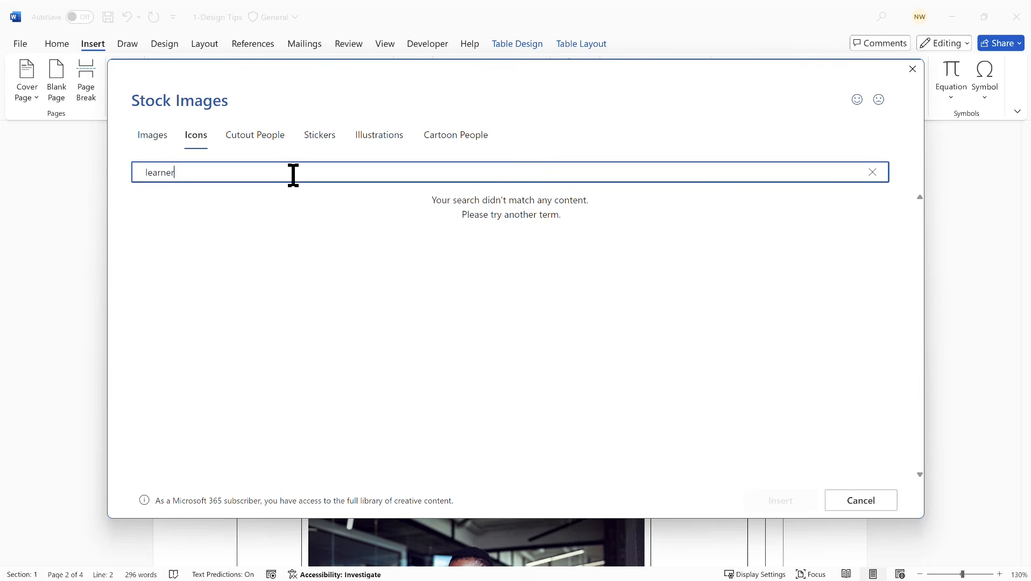
{"action": "key", "text": "BackSpace"}
{"action": "key", "text": "BackSpace"}
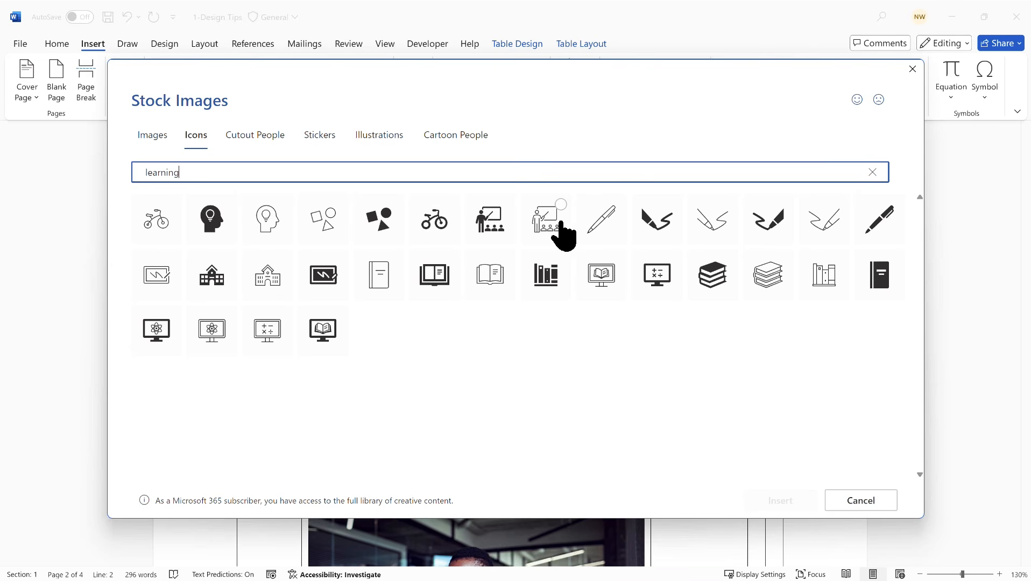
{"action": "left_click", "coordinate": [496, 218]}
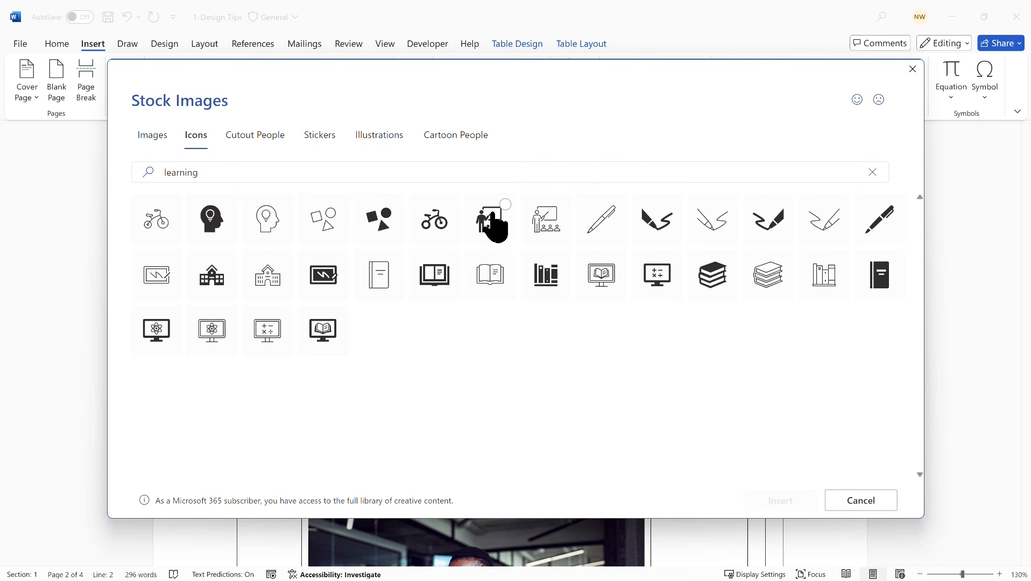
{"action": "left_click", "coordinate": [779, 502]}
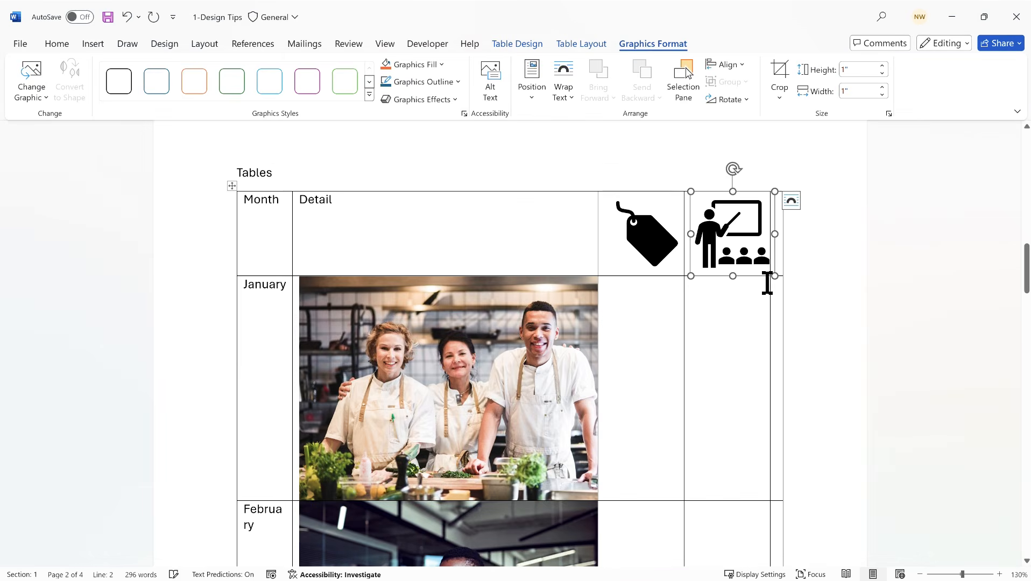
- Insert the solid round clock icon from a "time" icon search into the table's last header cell
{"action": "left_click", "coordinate": [757, 324]}
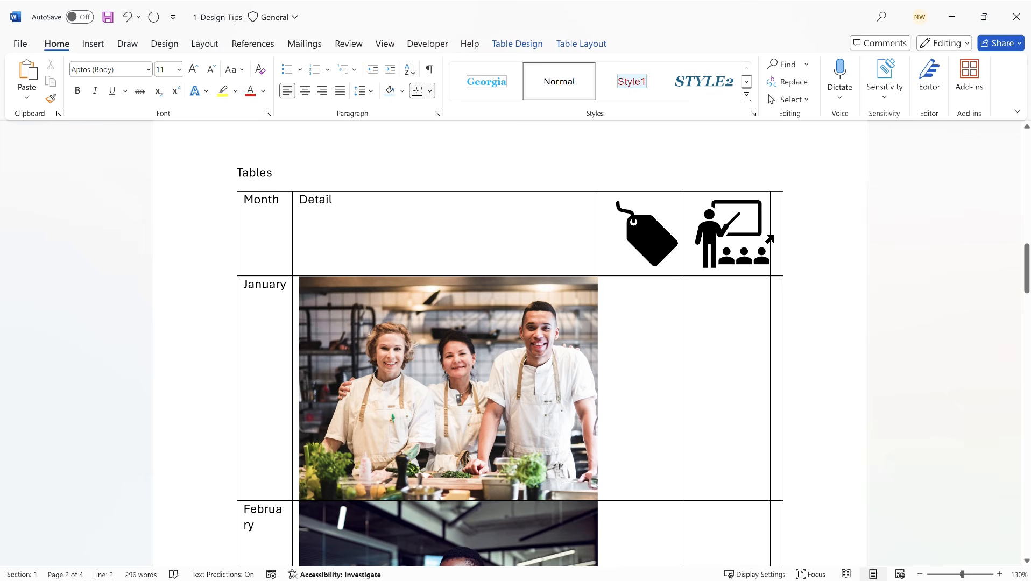
{"action": "left_click", "coordinate": [93, 45]}
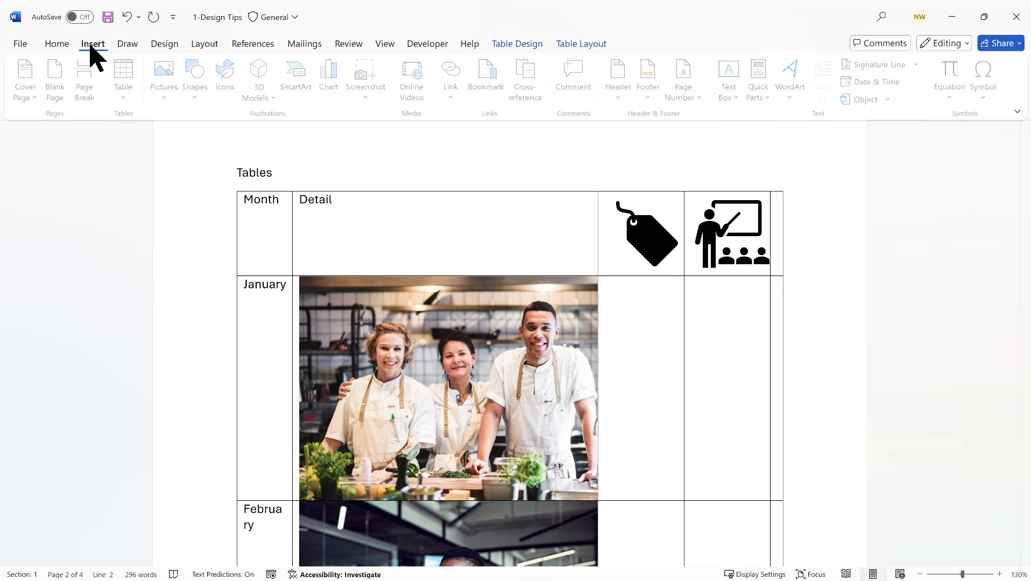
{"action": "left_click", "coordinate": [225, 86]}
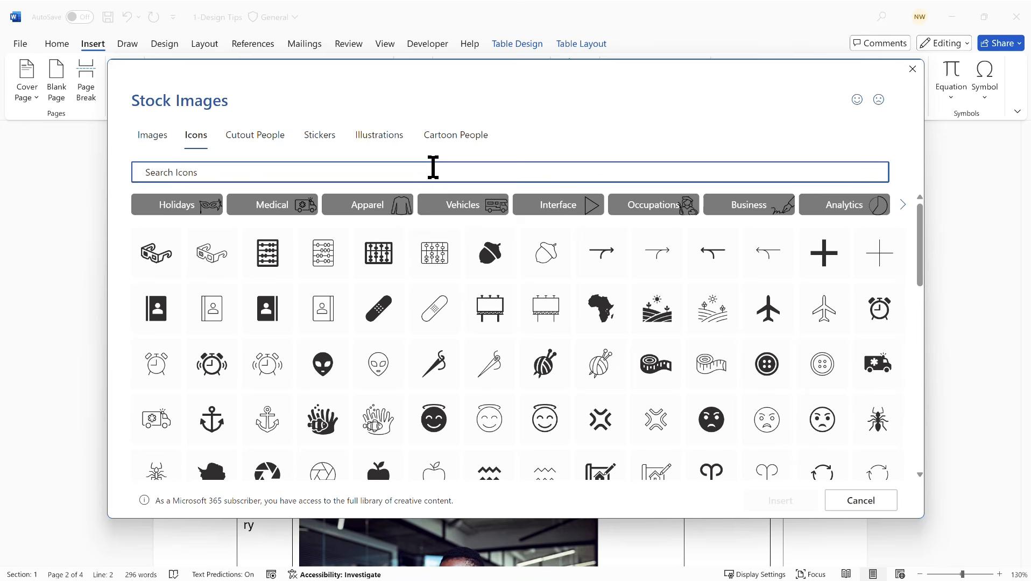
{"action": "type", "text": "time"}
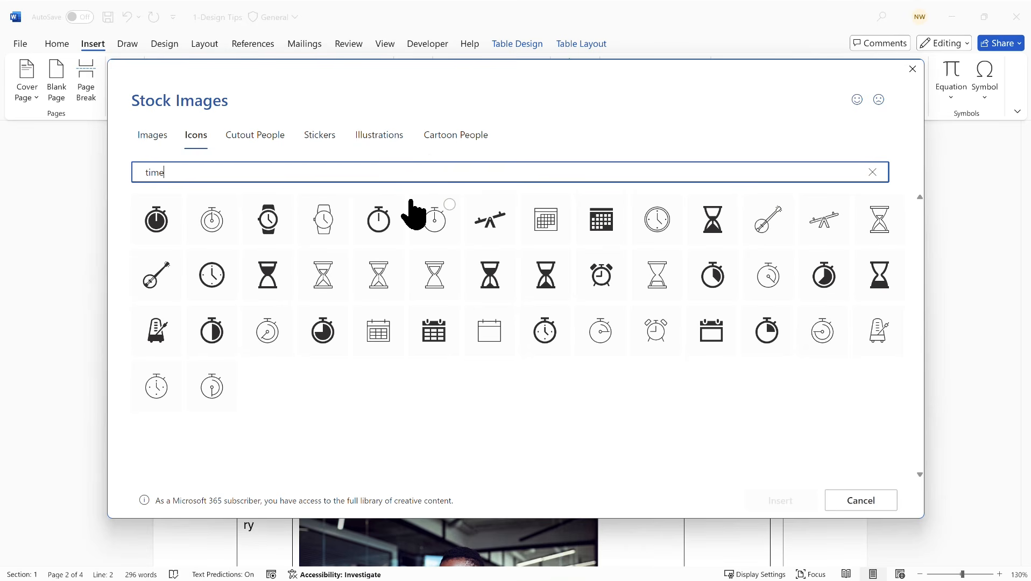
{"action": "left_click", "coordinate": [221, 282]}
{"action": "left_click", "coordinate": [780, 500]}
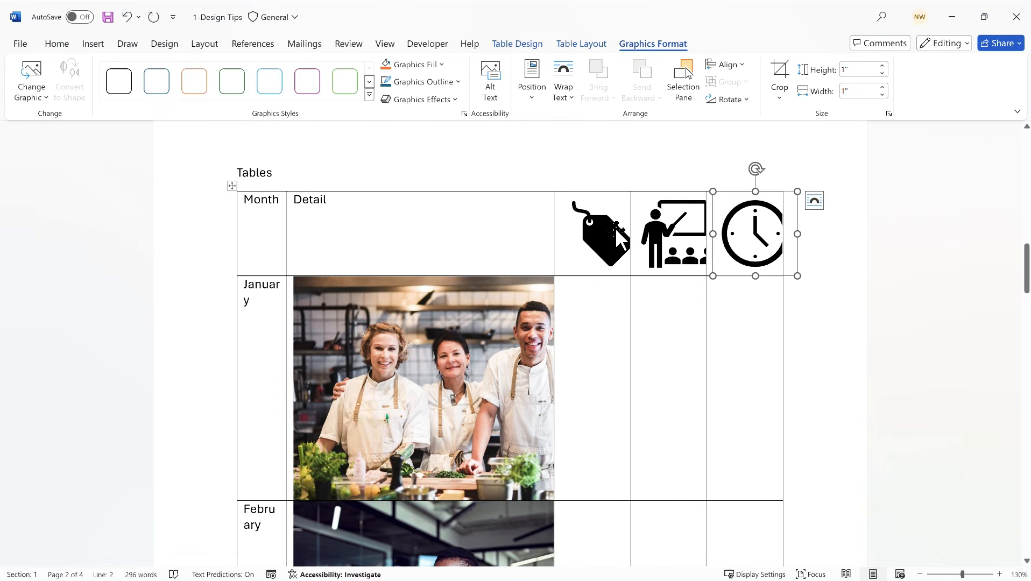
{"action": "left_click", "coordinate": [830, 304]}
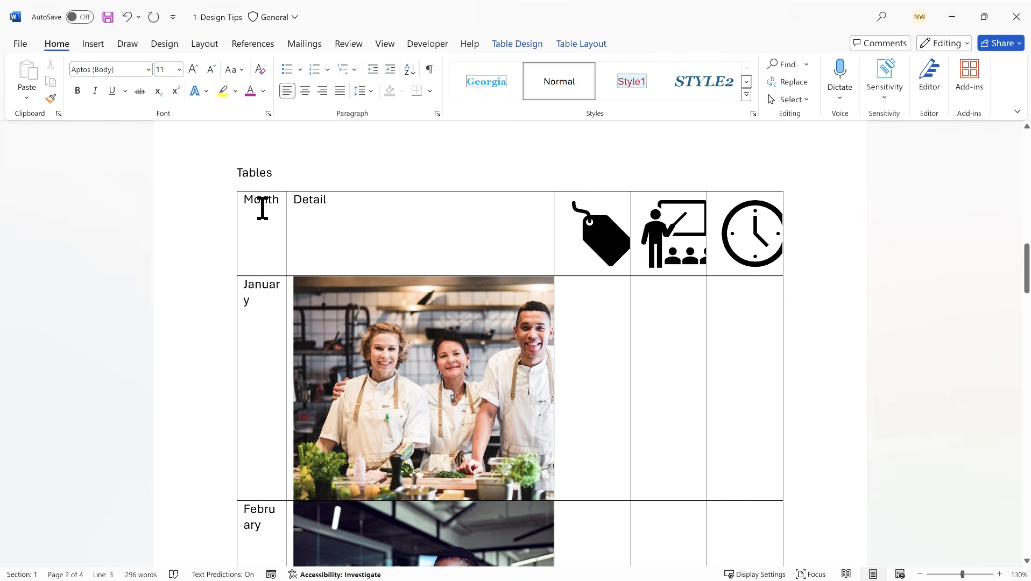
- Adjust the schedule table's column widths with the AutoFit options, starting with AutoFit Contents
{"action": "left_click", "coordinate": [578, 45]}
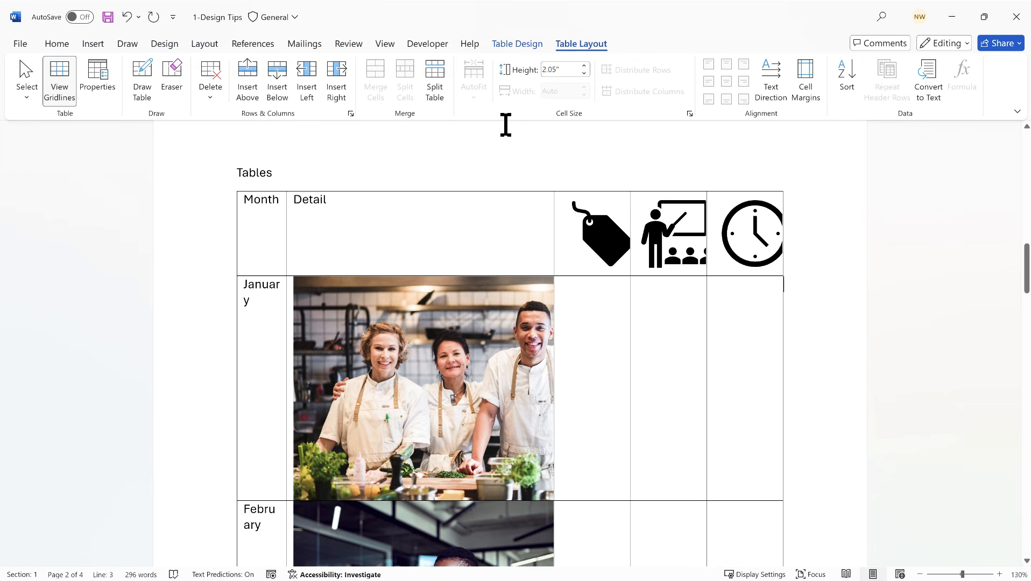
{"action": "left_click", "coordinate": [474, 236]}
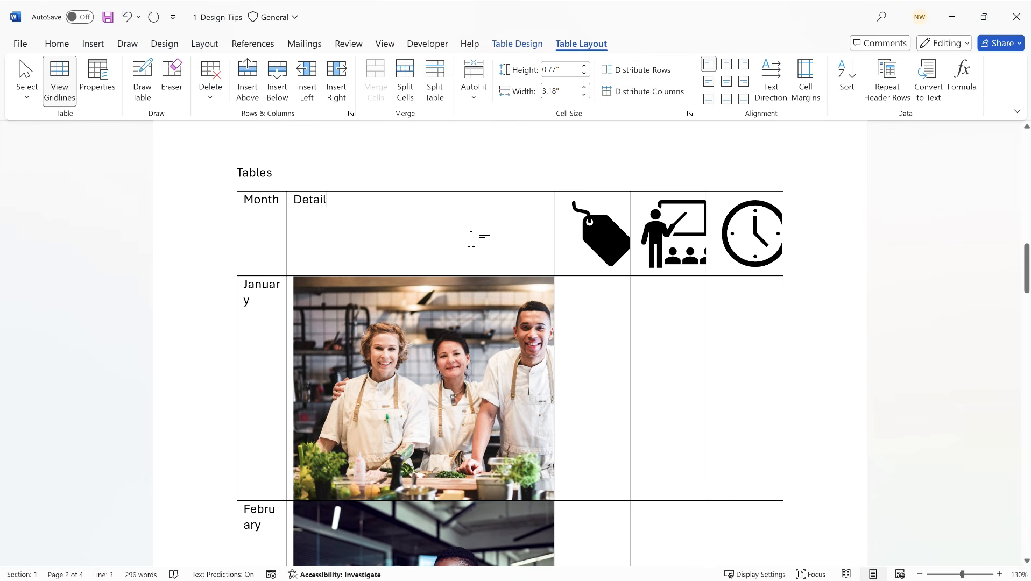
{"action": "left_click", "coordinate": [475, 105]}
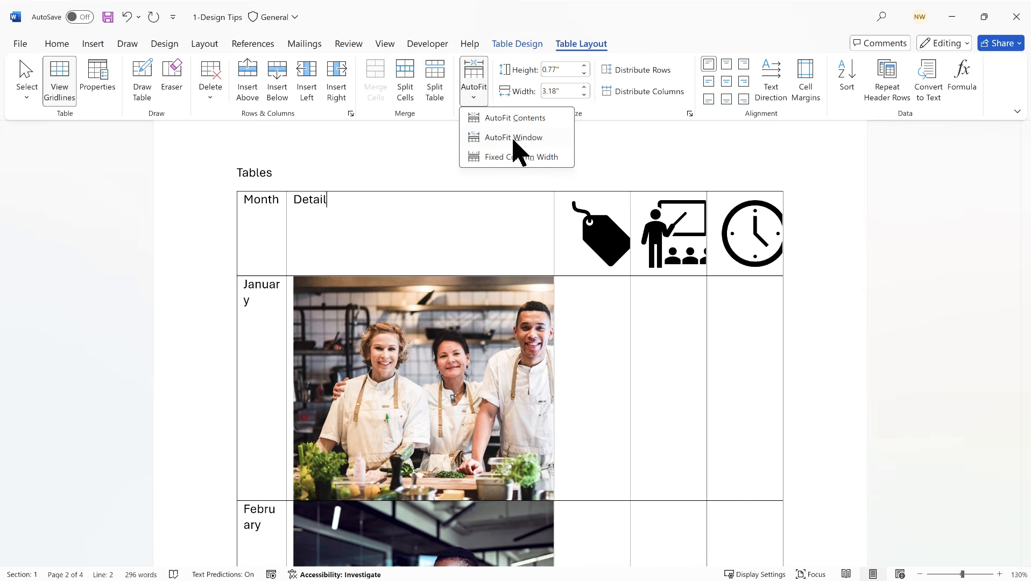
{"action": "left_click", "coordinate": [511, 120]}
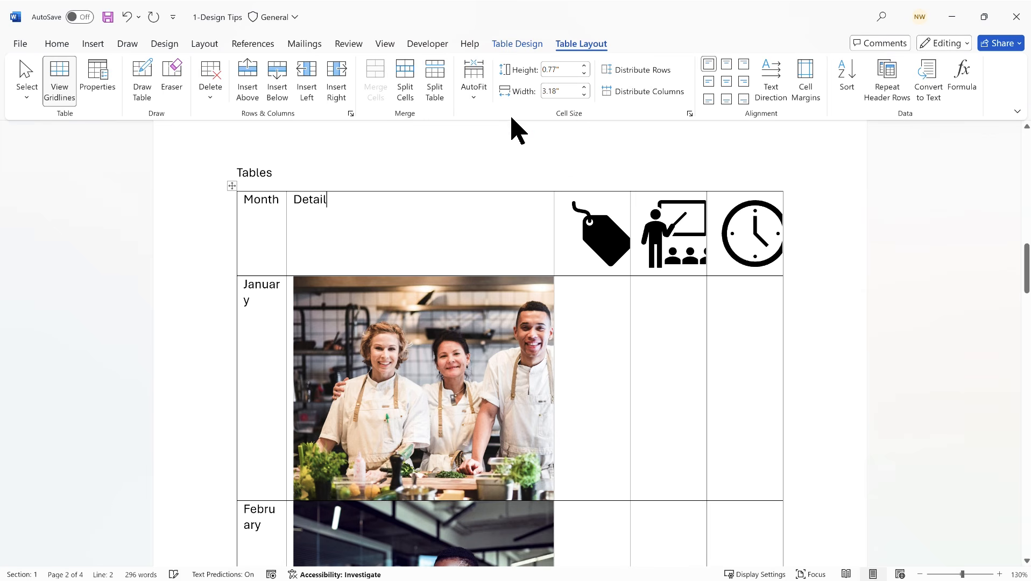
{"action": "left_click", "coordinate": [473, 94]}
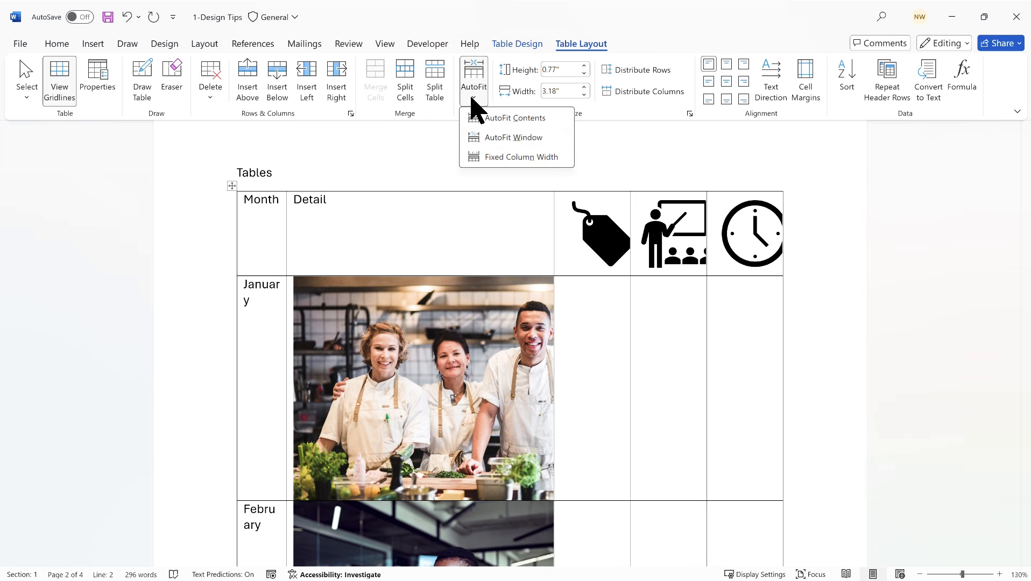
{"action": "left_click", "coordinate": [512, 153]}
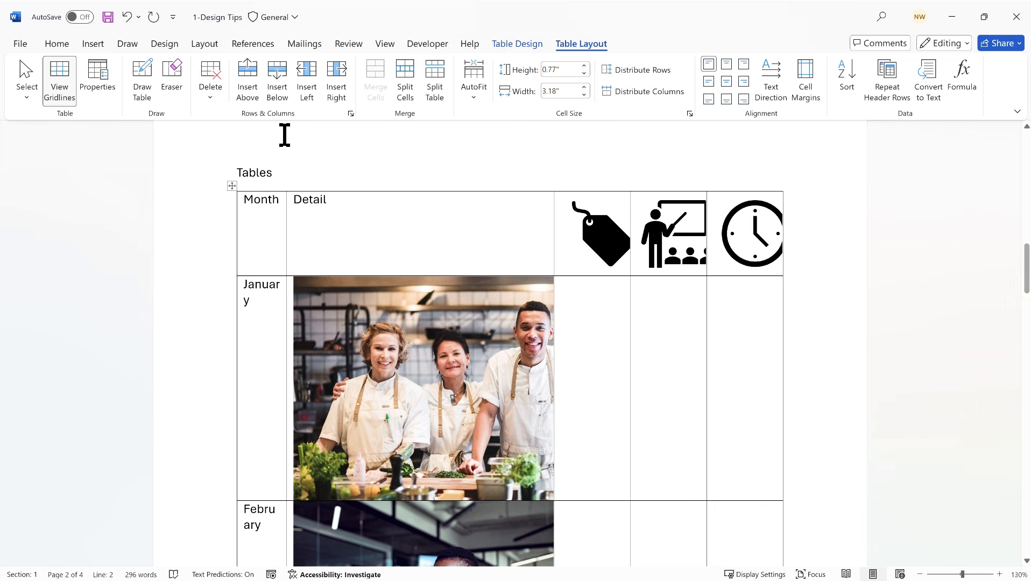
- Change the page margins to the Narrow preset, 0.5" on all sides
{"action": "left_click", "coordinate": [198, 45]}
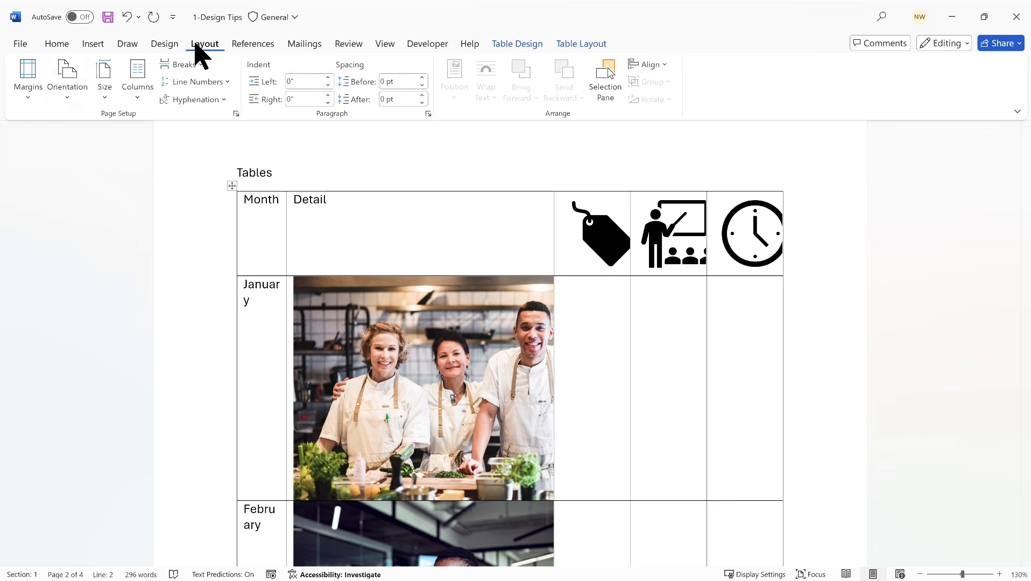
{"action": "left_click", "coordinate": [30, 100]}
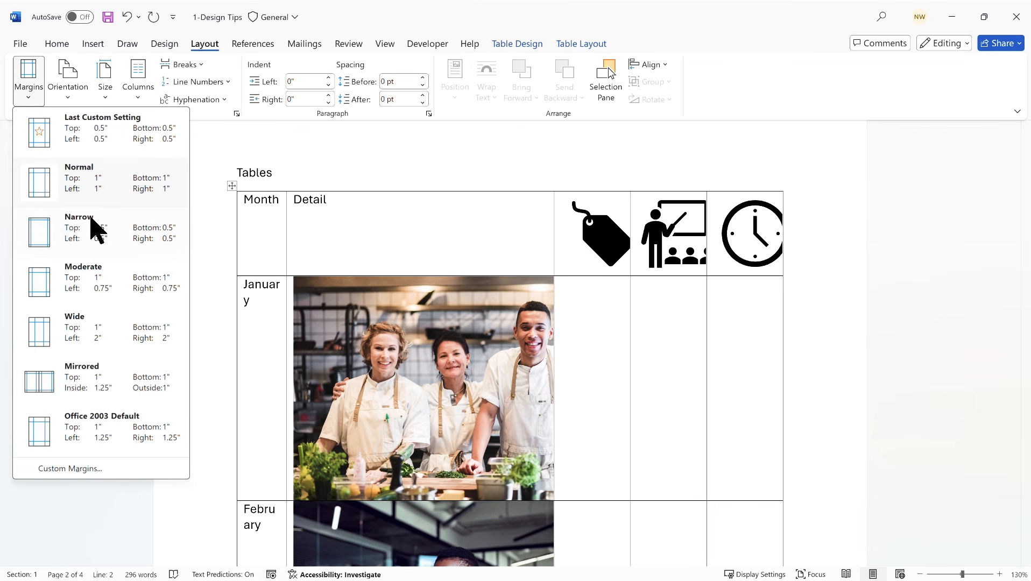
{"action": "left_click", "coordinate": [107, 240]}
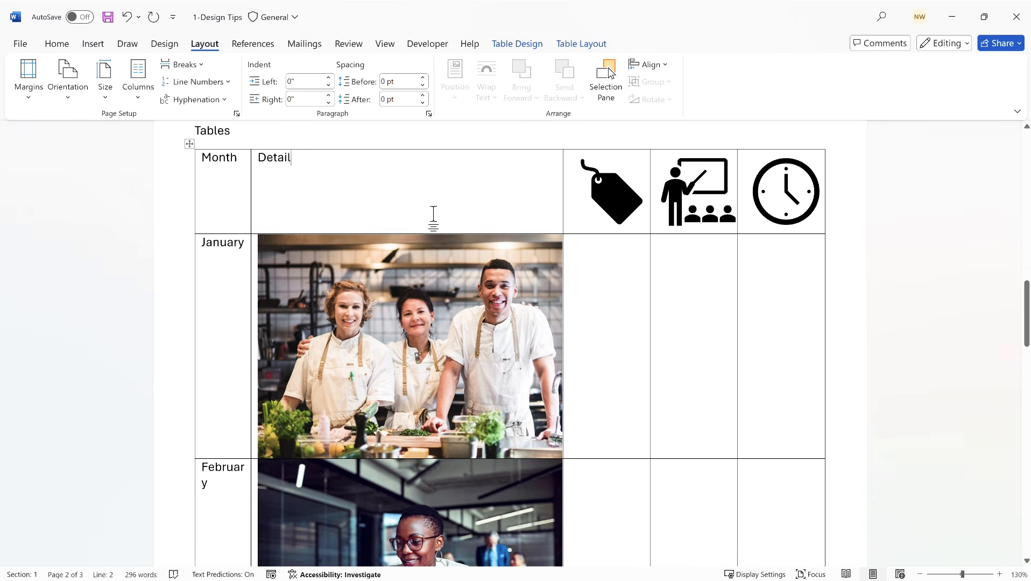
- Set the width of the price tag icon in the header row to 0.5", keeping its proportions
{"action": "left_click", "coordinate": [613, 198]}
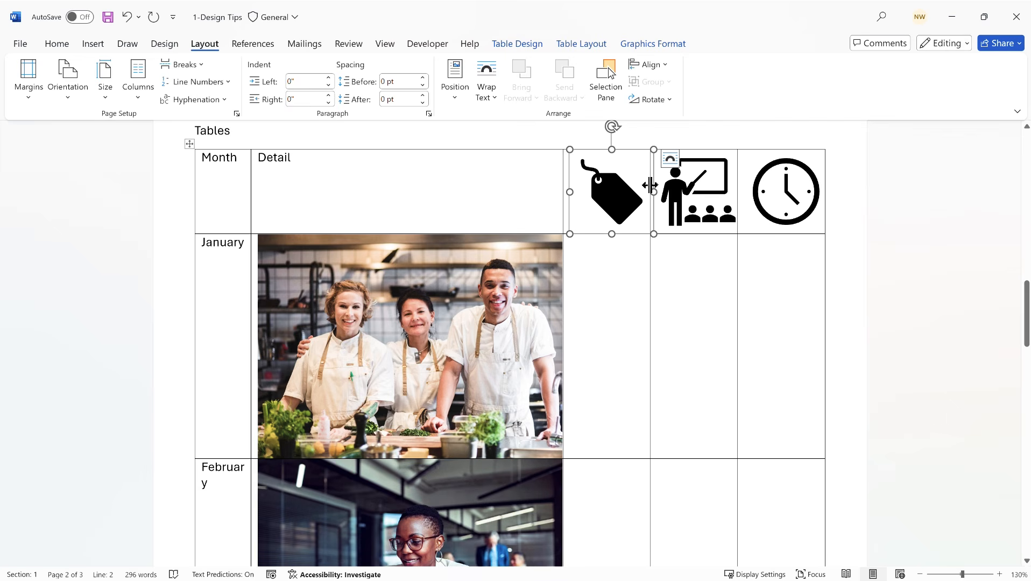
{"action": "left_click", "coordinate": [647, 45]}
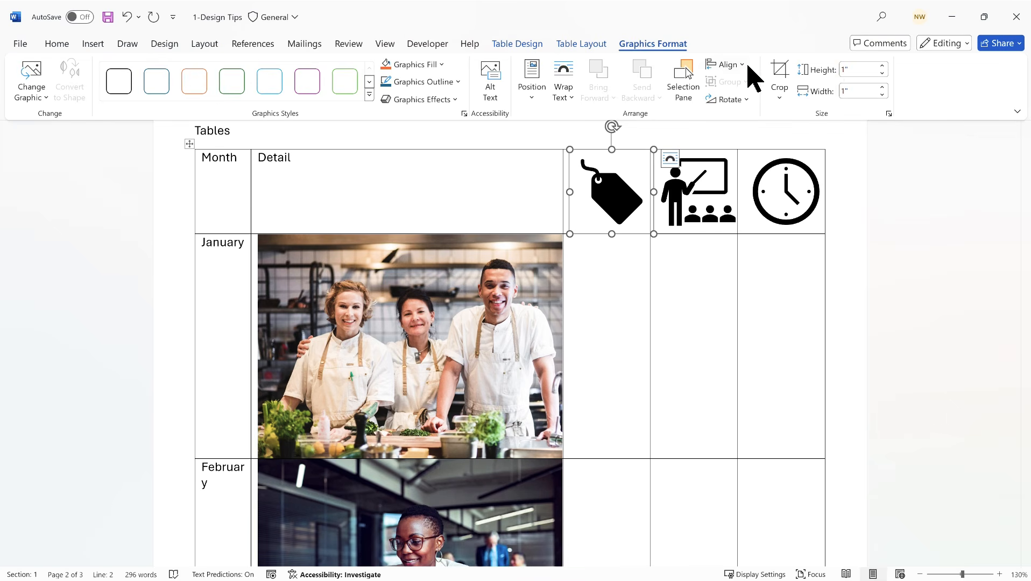
{"action": "left_click", "coordinate": [851, 90]}
{"action": "type", "text": ".5"}
{"action": "key", "text": "Return"}
- Set the width of the instructor icon in the header row to 0.5", keeping its proportions
{"action": "left_click", "coordinate": [697, 197]}
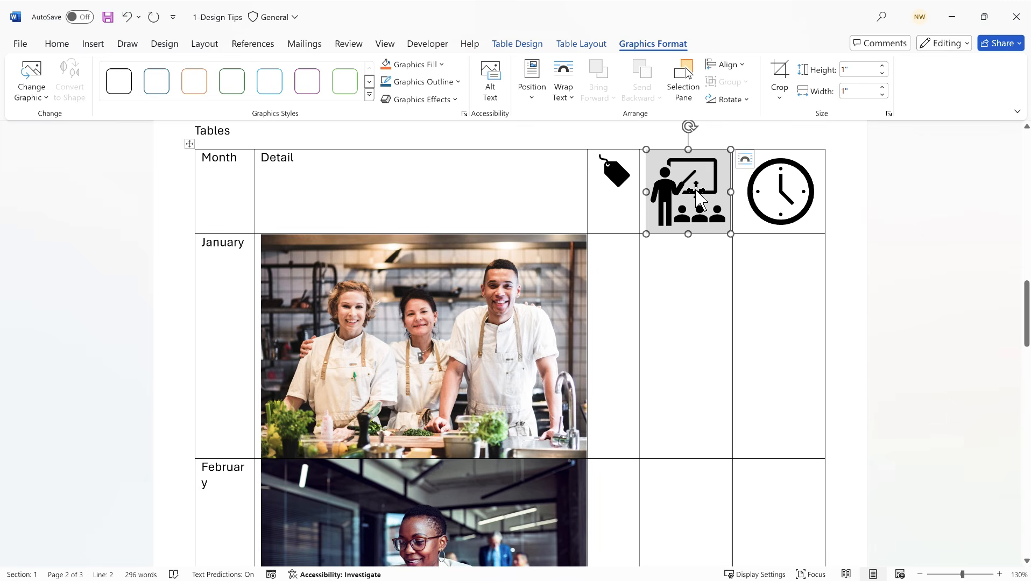
{"action": "left_click", "coordinate": [858, 94]}
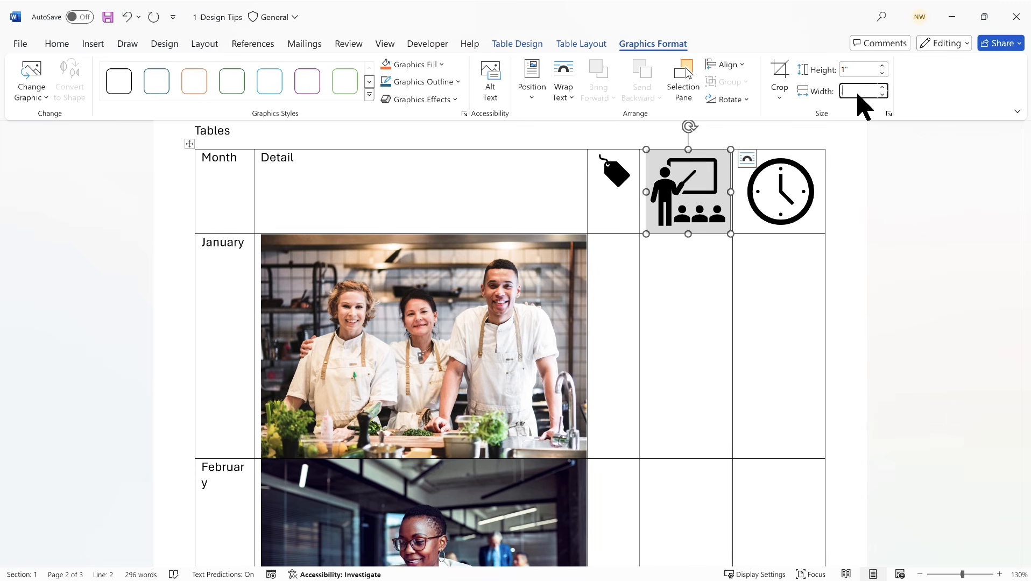
{"action": "type", "text": ".5"}
{"action": "key", "text": "Return"}
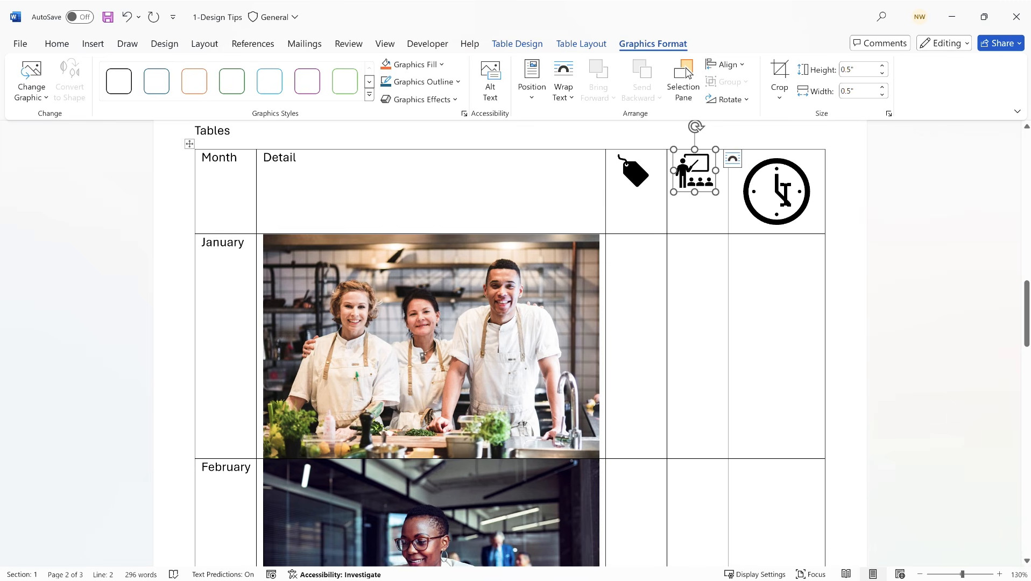
- Set the width of the clock icon in the last header cell to 0.5", keeping its proportions
{"action": "left_click", "coordinate": [781, 186]}
{"action": "left_click", "coordinate": [851, 91]}
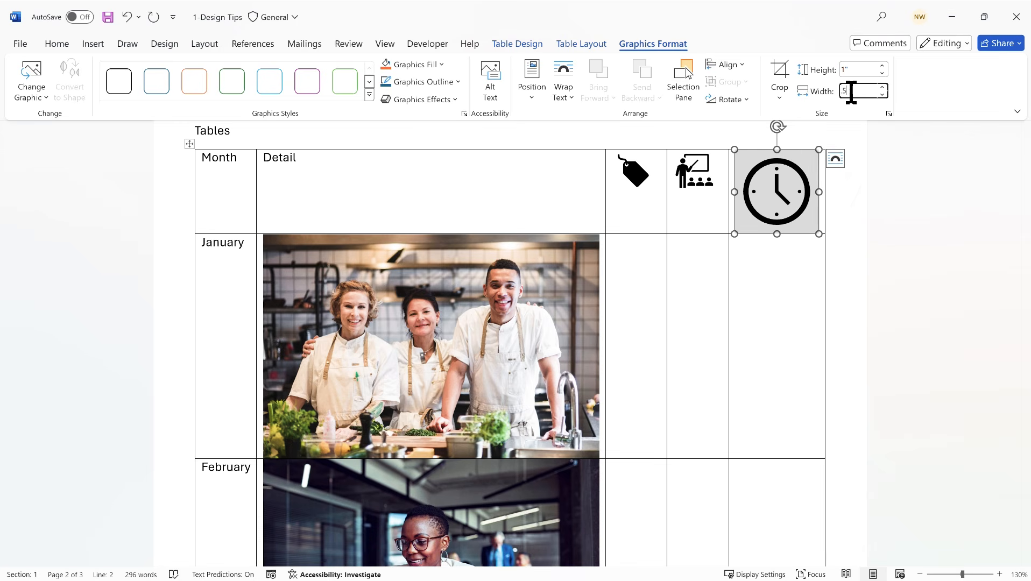
{"action": "type", "text": ".5"}
{"action": "key", "text": "Return"}
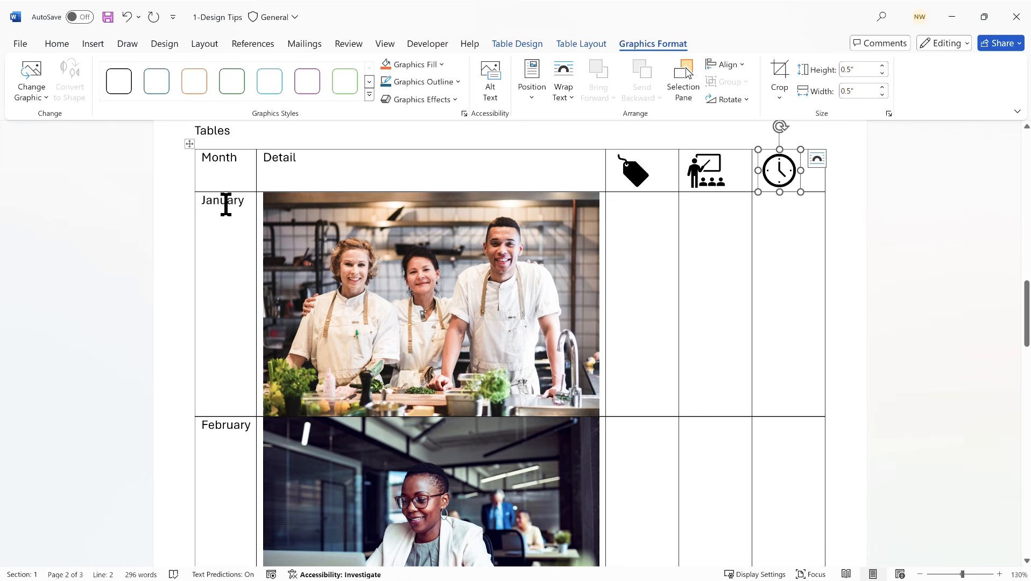
- Fill the price tag column with $199 for January, $249 for February and $159 for March
{"action": "left_click", "coordinate": [653, 229]}
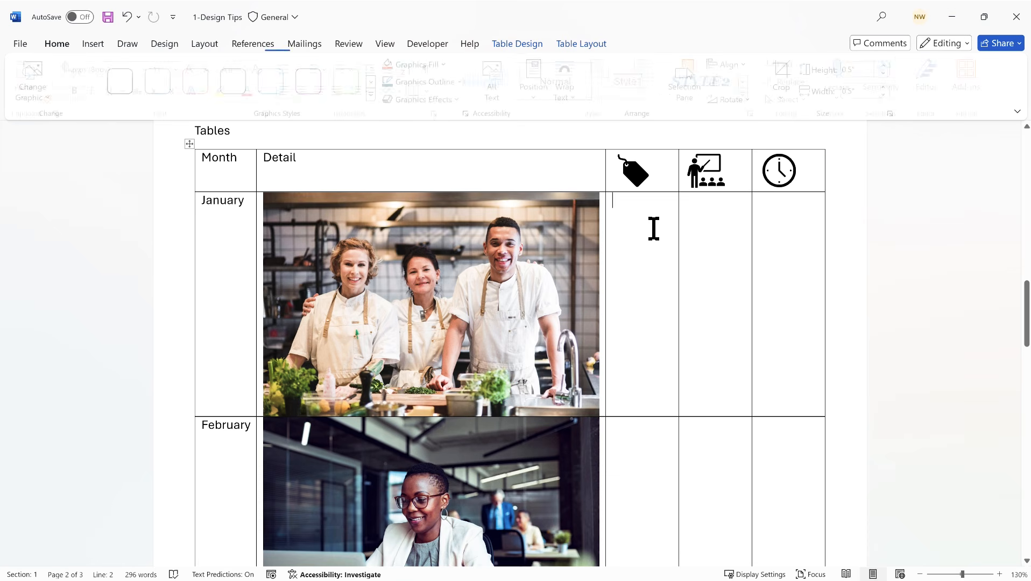
{"action": "scroll", "coordinate": [653, 228], "scroll_direction": "down", "scroll_amount": 10}
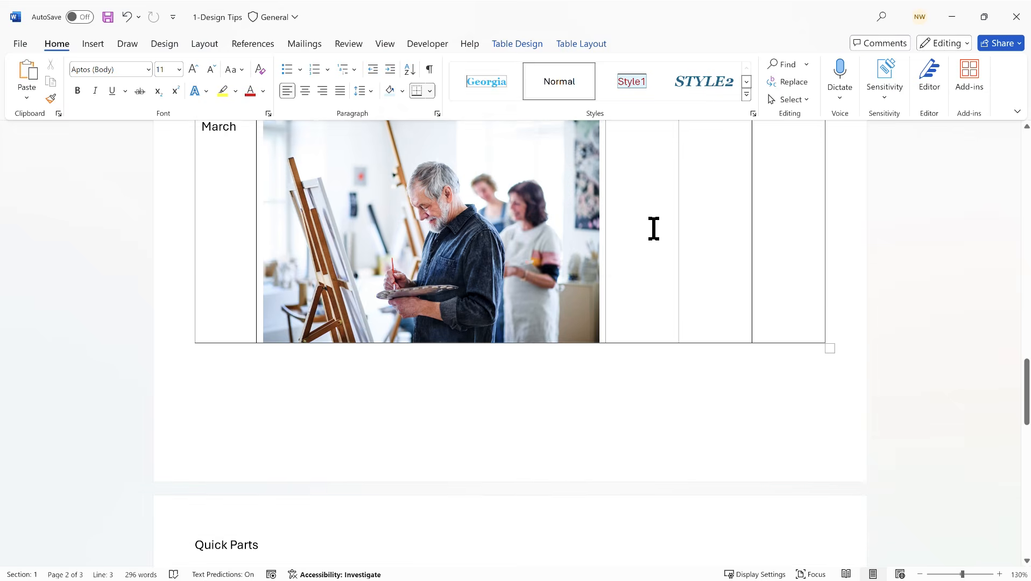
{"action": "scroll", "coordinate": [654, 228], "scroll_direction": "up", "scroll_amount": 6}
{"action": "scroll", "coordinate": [654, 229], "scroll_direction": "up", "scroll_amount": 4}
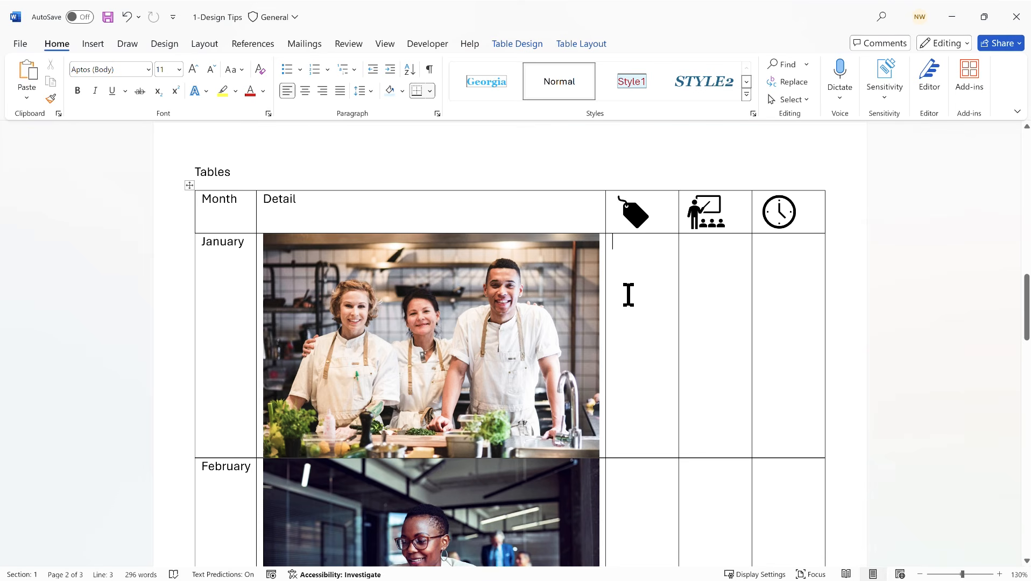
{"action": "type", "text": "$199"}
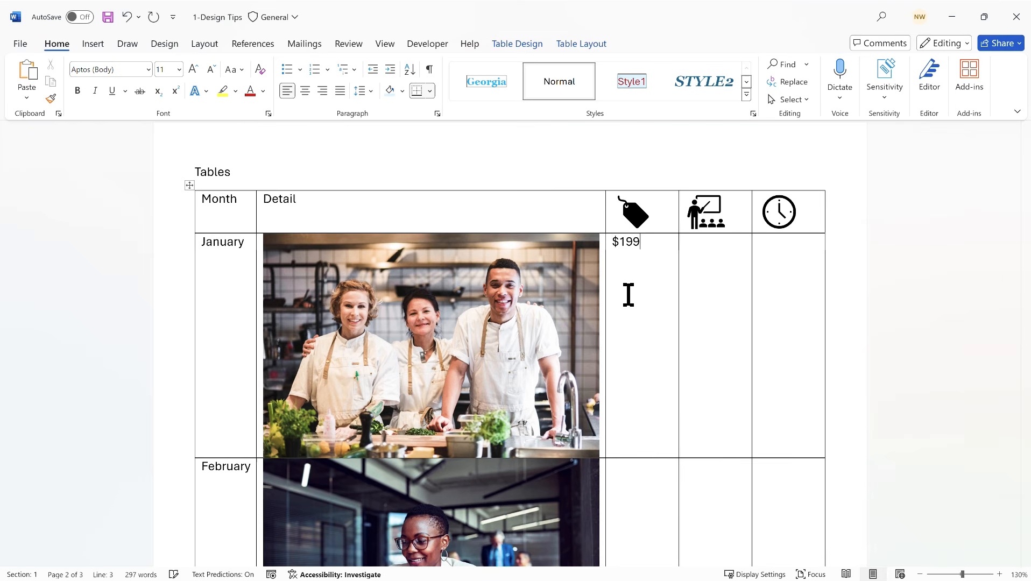
{"action": "scroll", "coordinate": [629, 295], "scroll_direction": "down", "scroll_amount": 3}
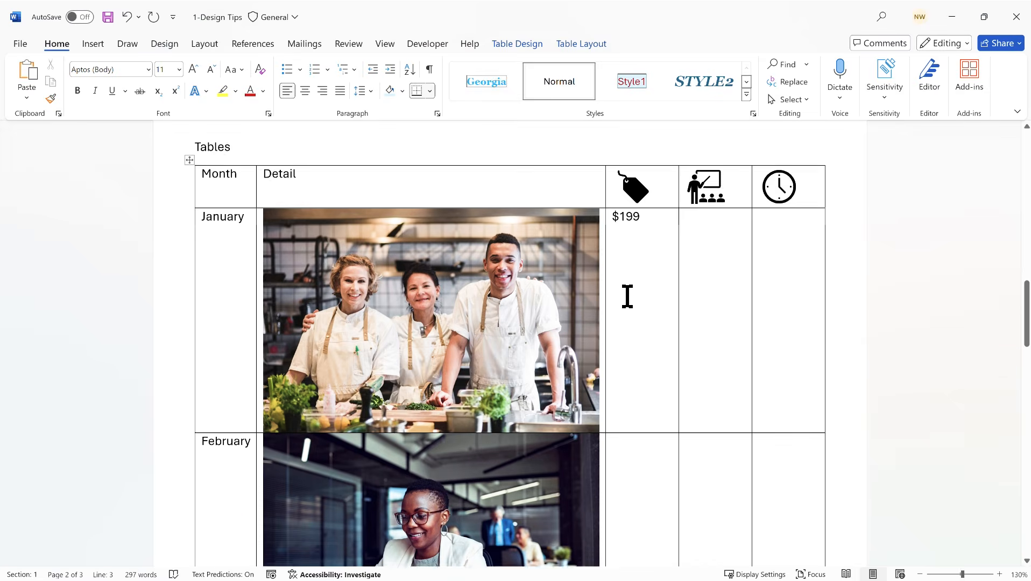
{"action": "type", "text": "$"}
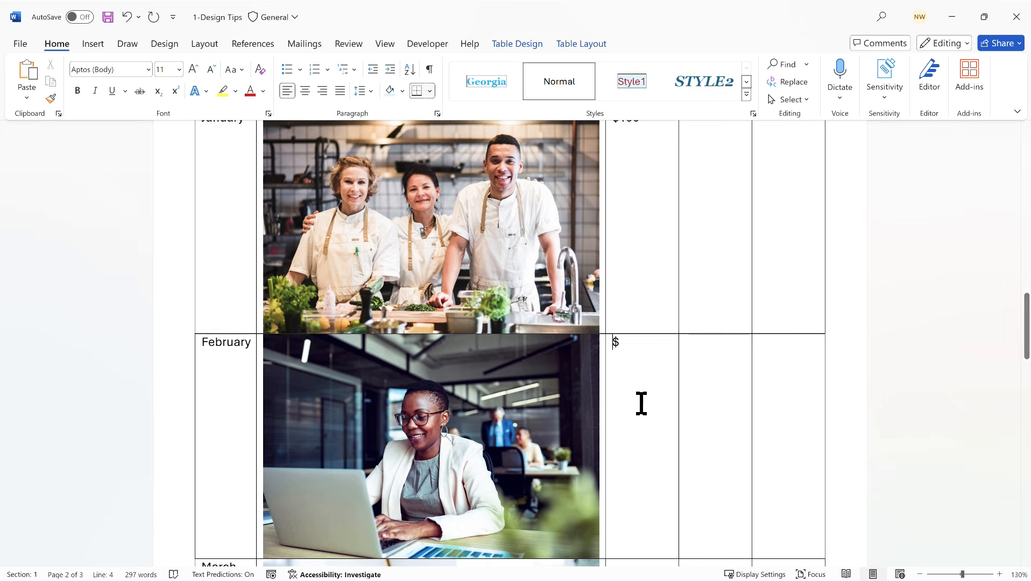
{"action": "type", "text": "249"}
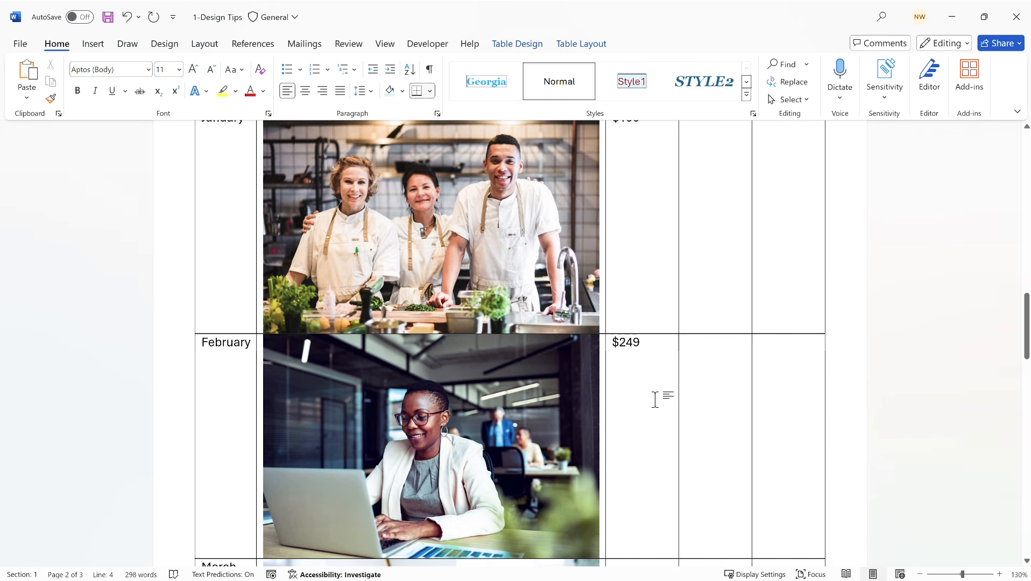
{"action": "scroll", "coordinate": [642, 414], "scroll_direction": "down", "scroll_amount": 5}
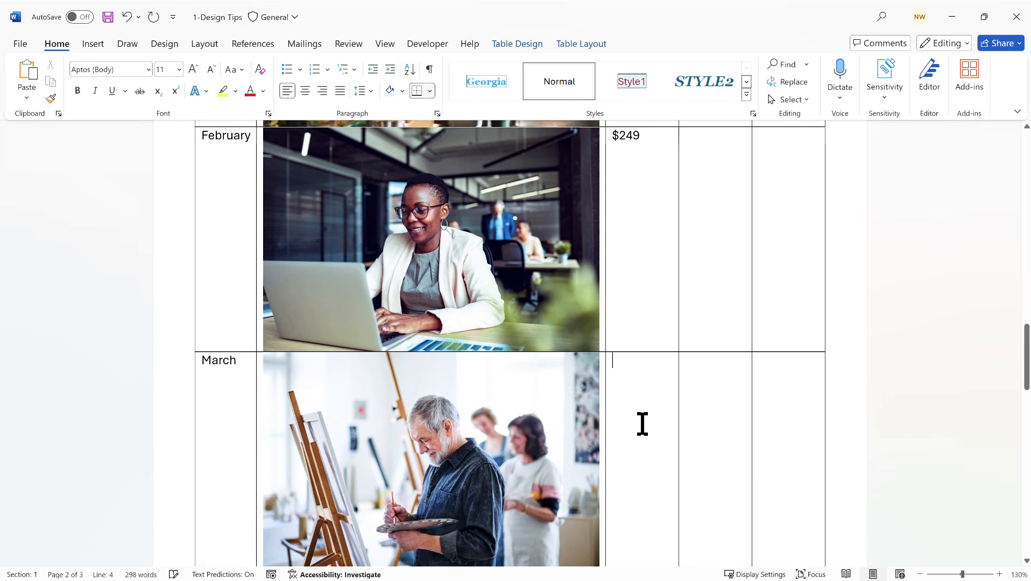
{"action": "left_click", "coordinate": [642, 423]}
{"action": "type", "text": "$"}
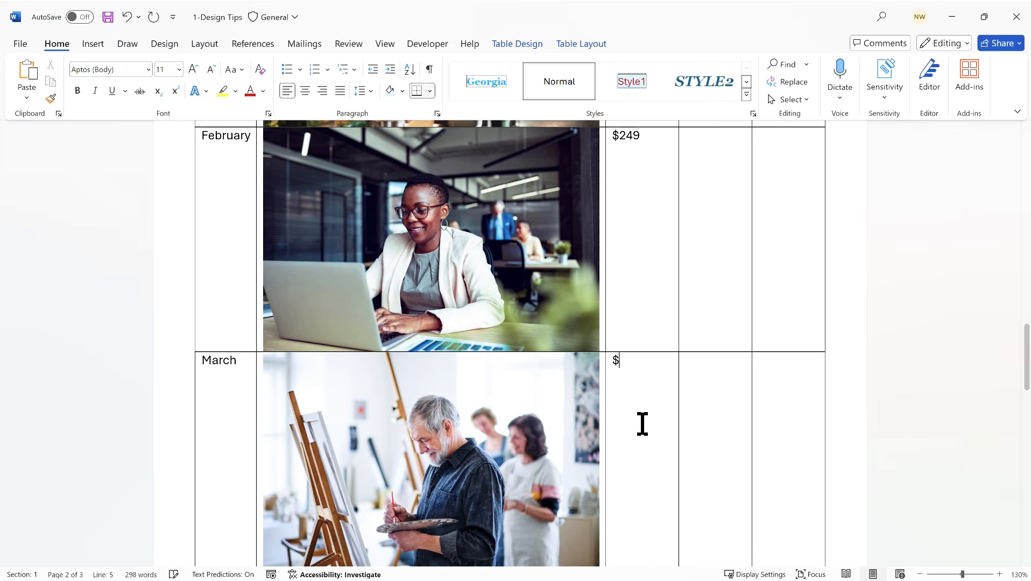
{"action": "type", "text": "159"}
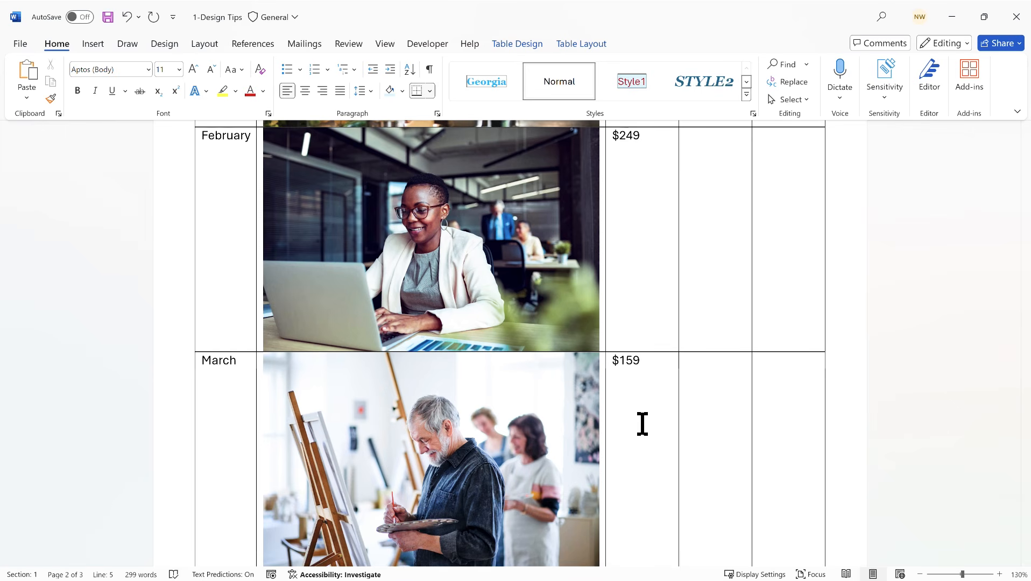
- Fill the instructor column with each instructor's full name, one for January and February, and two joined by "and" for March
{"action": "scroll", "coordinate": [642, 423], "scroll_direction": "up", "scroll_amount": 9}
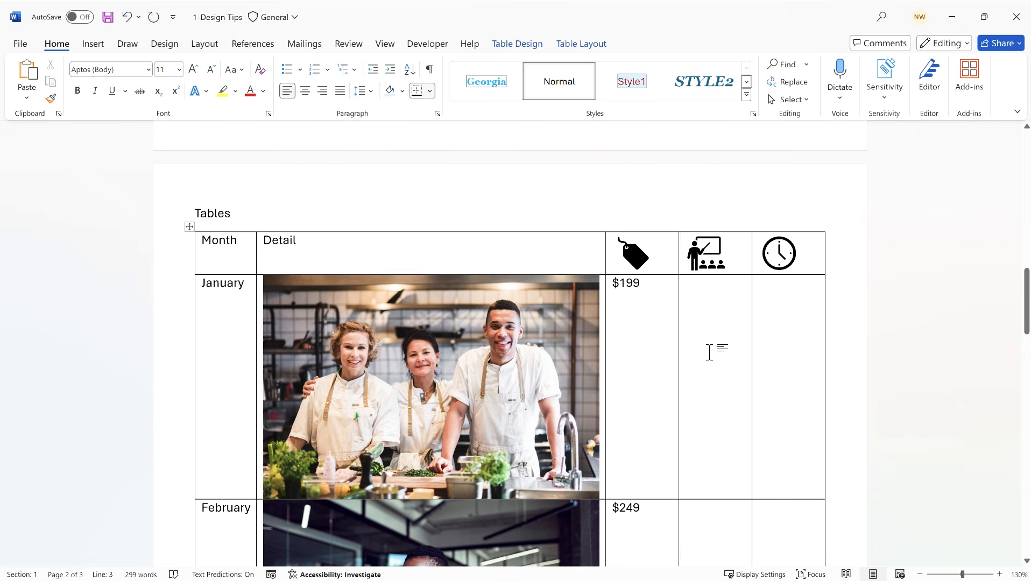
{"action": "scroll", "coordinate": [714, 359], "scroll_direction": "down", "scroll_amount": 5}
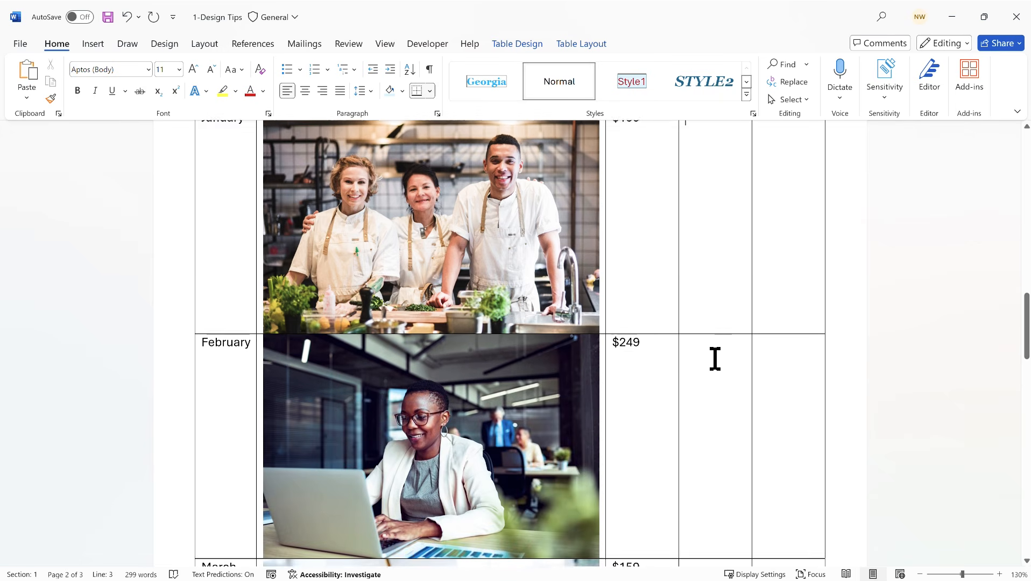
{"action": "type", "text": "Moe Jones"}
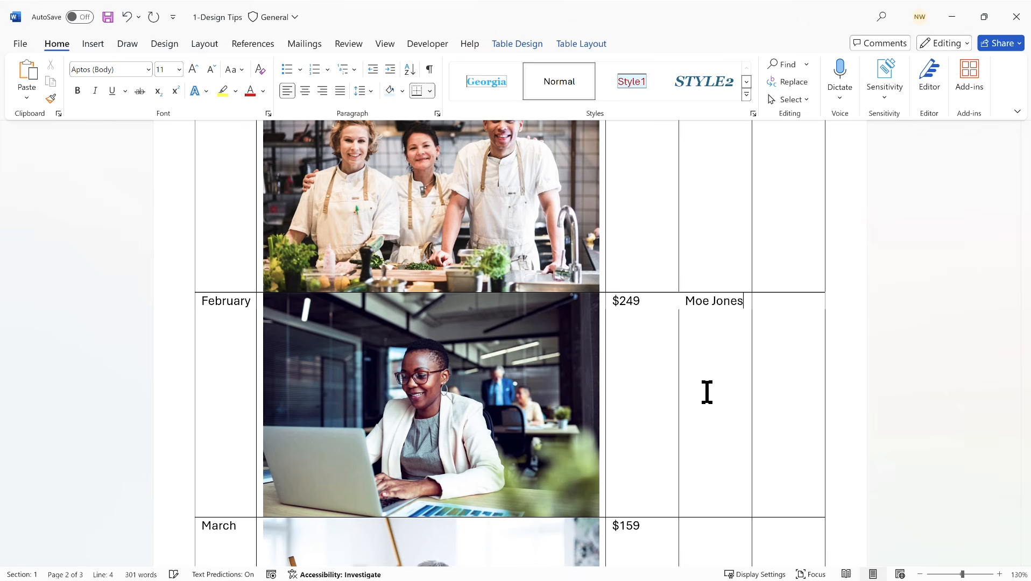
{"action": "scroll", "coordinate": [714, 361], "scroll_direction": "up", "scroll_amount": 4}
{"action": "left_click", "coordinate": [711, 311]}
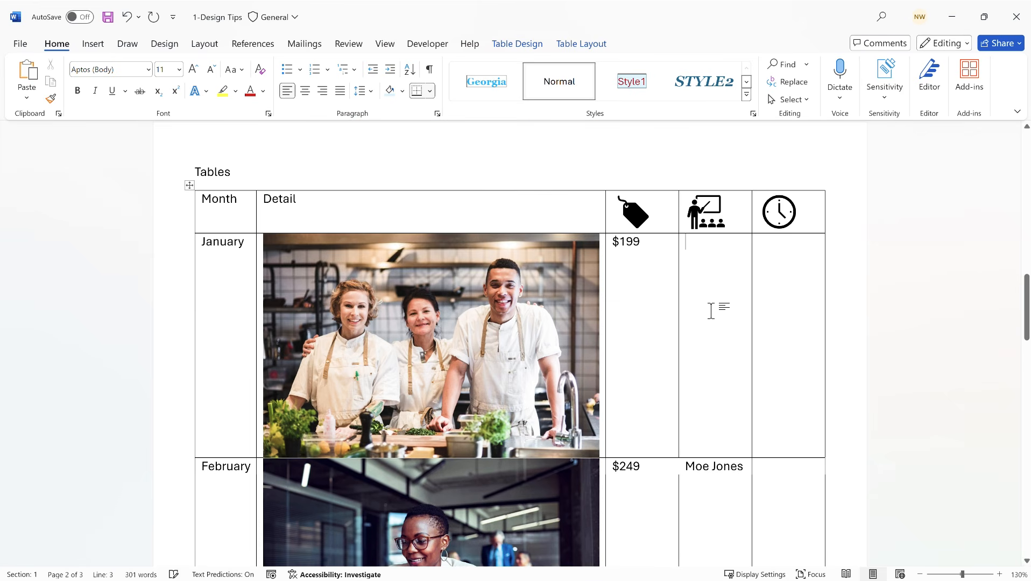
{"action": "type", "text": "Keisha"}
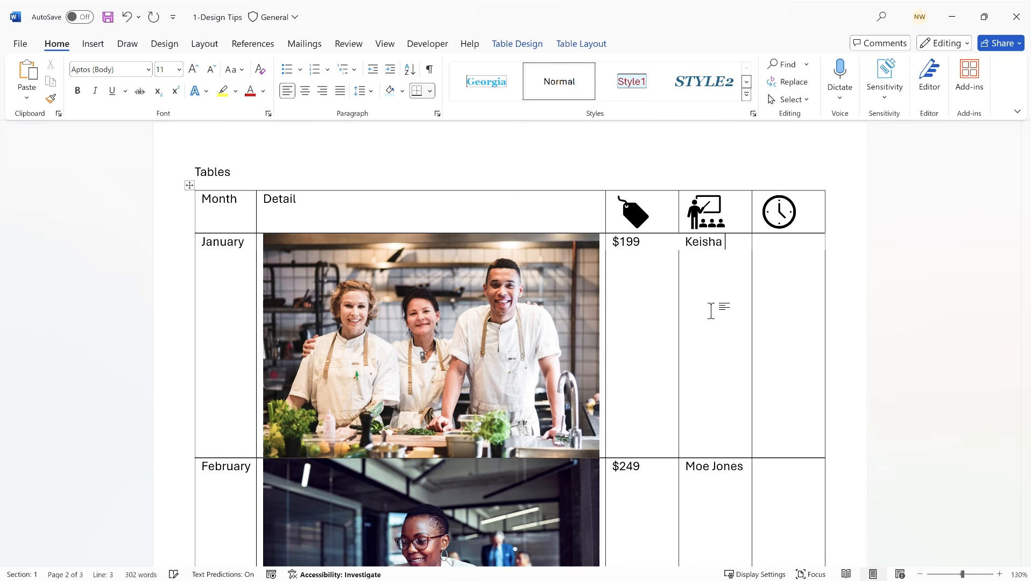
{"action": "type", "text": " Williams"}
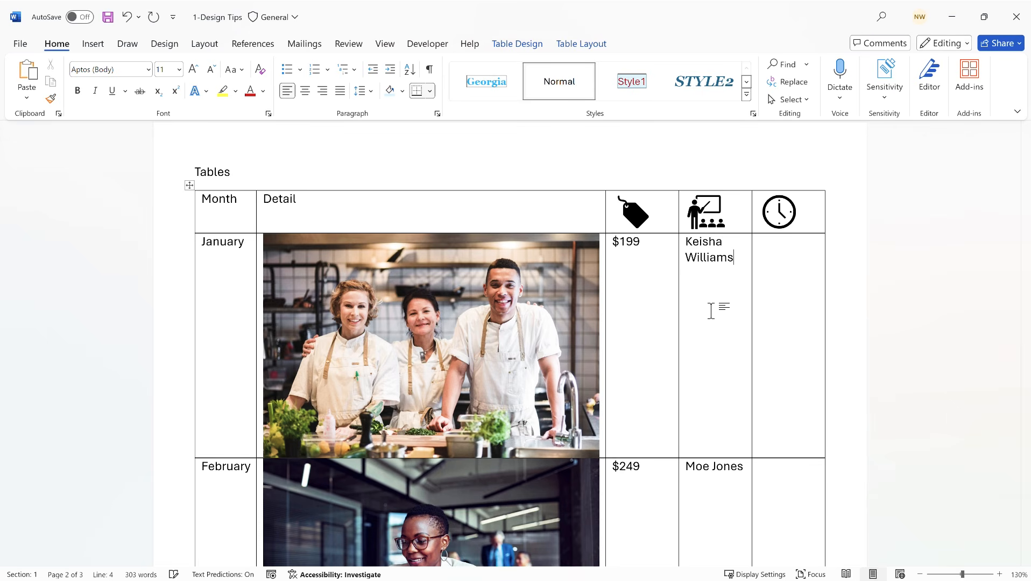
{"action": "scroll", "coordinate": [711, 311], "scroll_direction": "down", "scroll_amount": 7}
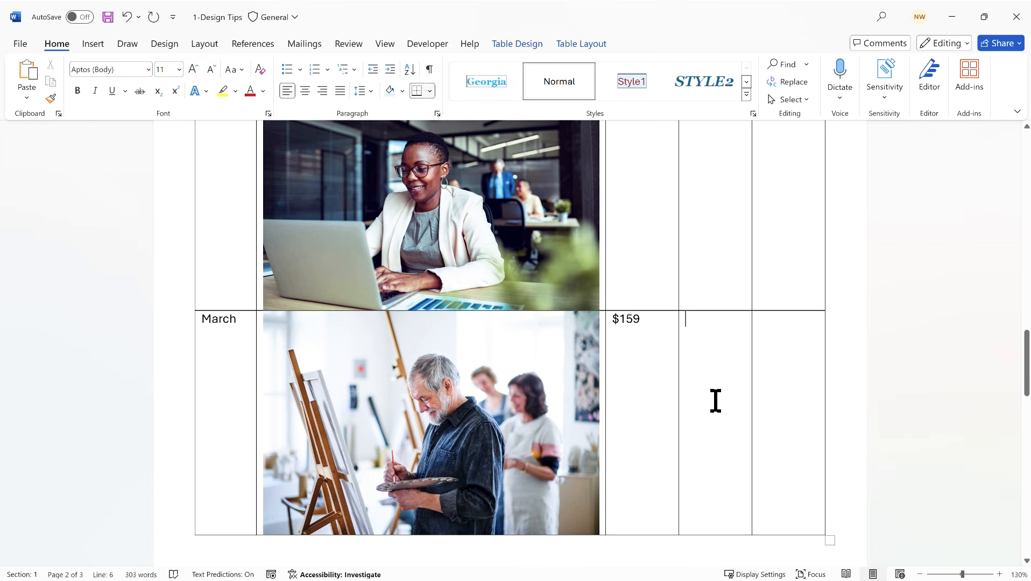
{"action": "left_click", "coordinate": [716, 400]}
{"action": "type", "text": "Sean"}
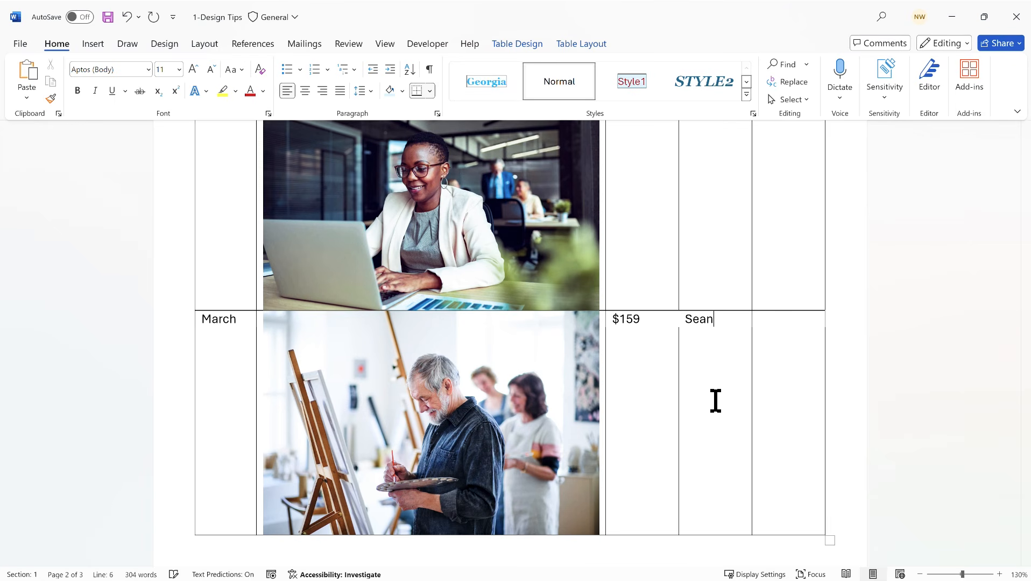
{"action": "type", "text": " Cohen and Man"}
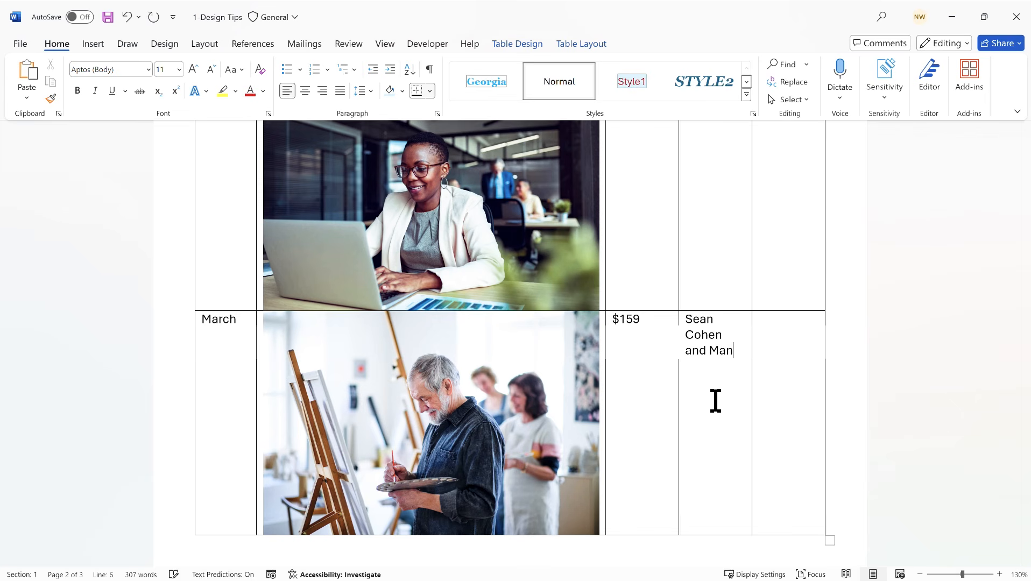
{"action": "type", "text": "dy R"}
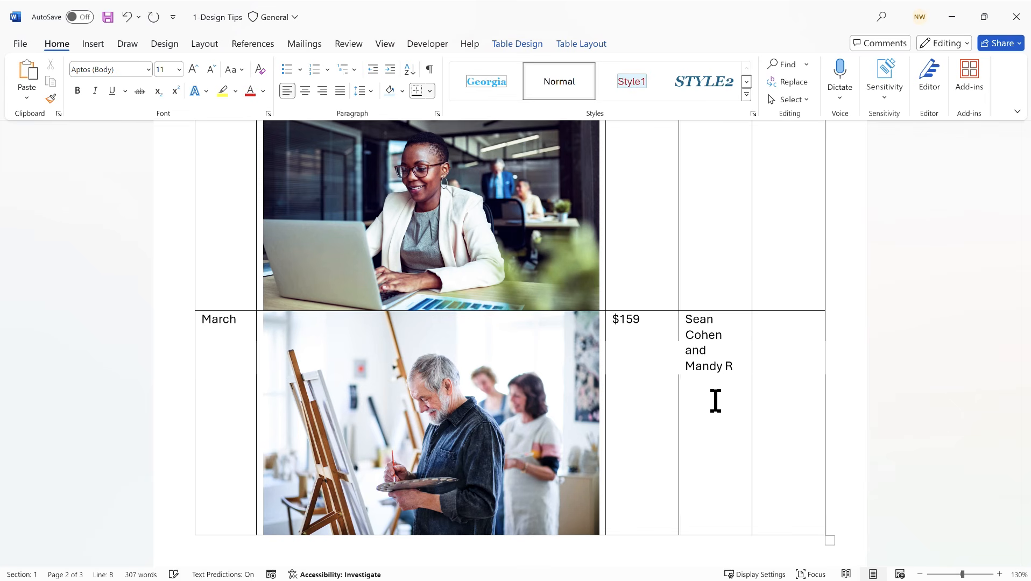
{"action": "type", "text": "amirez"}
- Enter the time 8-12 in the clock column for January, February and March
{"action": "left_click", "coordinate": [798, 231]}
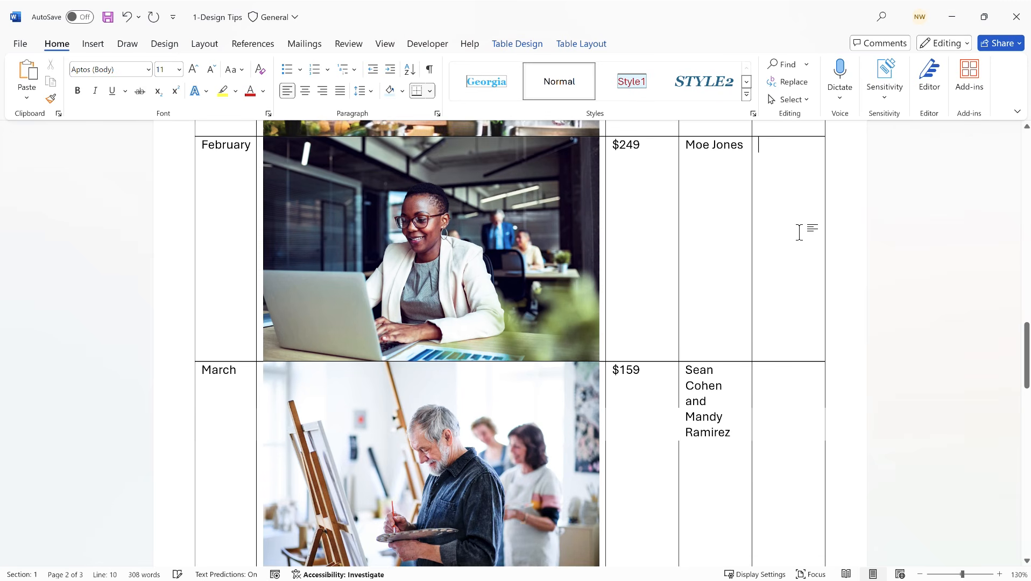
{"action": "scroll", "coordinate": [799, 232], "scroll_direction": "up", "scroll_amount": 5}
{"action": "left_click", "coordinate": [789, 266]}
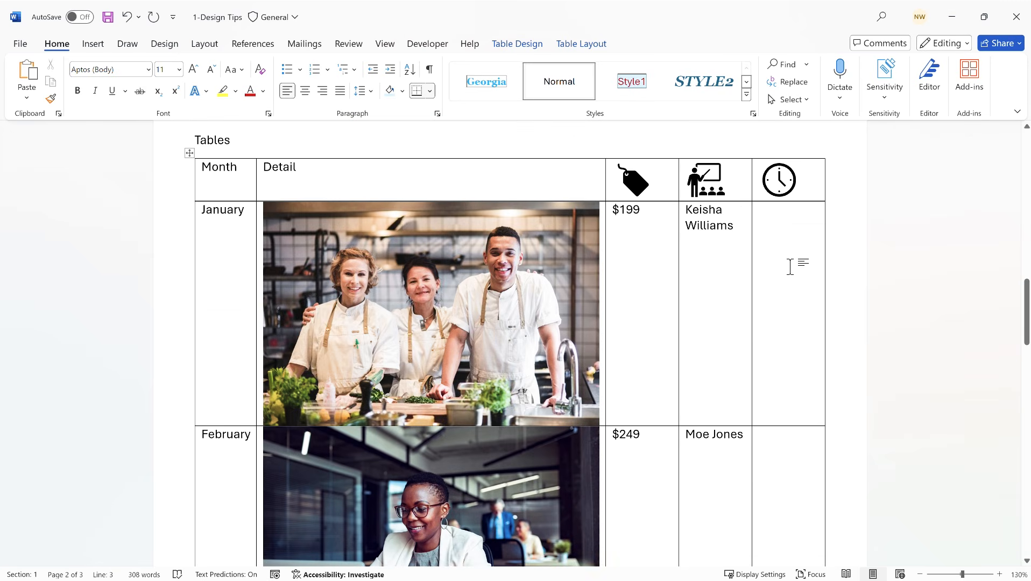
{"action": "type", "text": "8-12"}
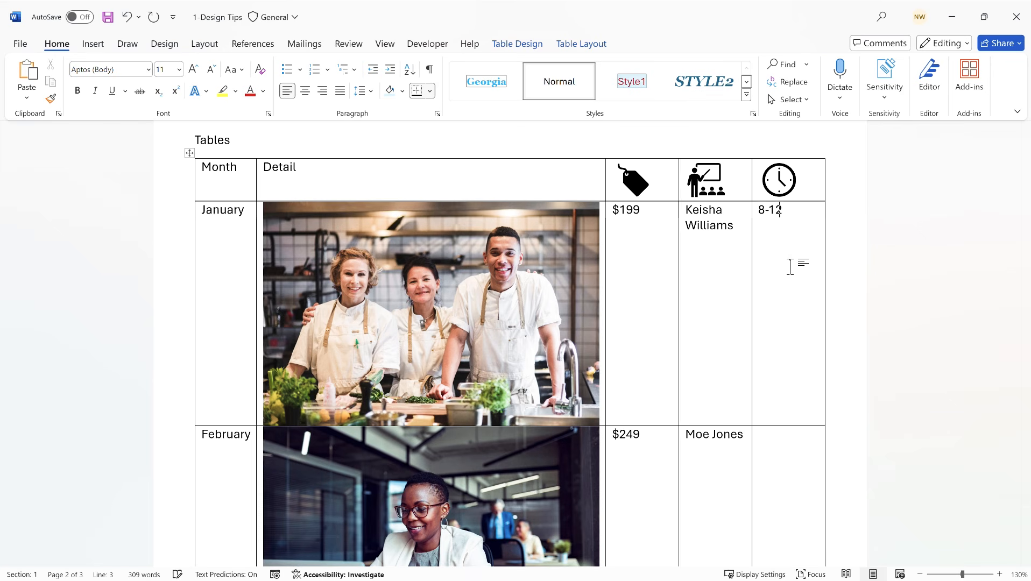
{"action": "type", "text": "8-12"}
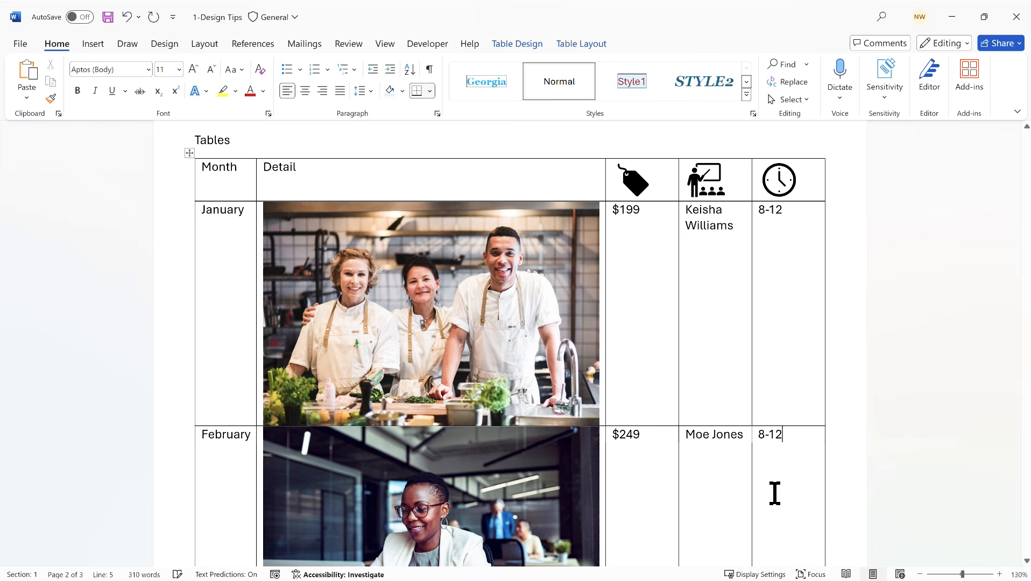
{"action": "scroll", "coordinate": [775, 494], "scroll_direction": "down", "scroll_amount": 4}
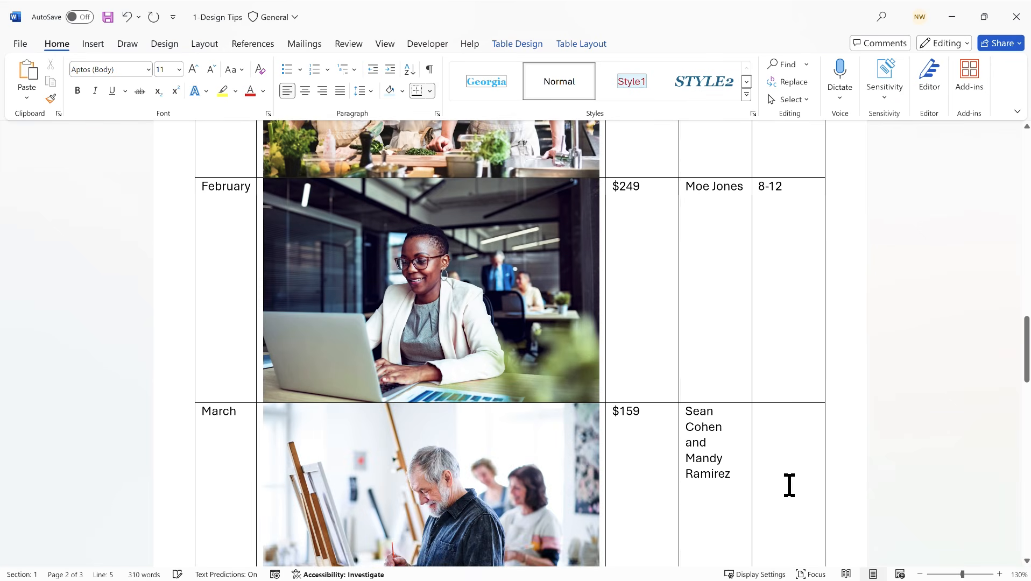
{"action": "left_click", "coordinate": [789, 485]}
{"action": "type", "text": "8-12"}
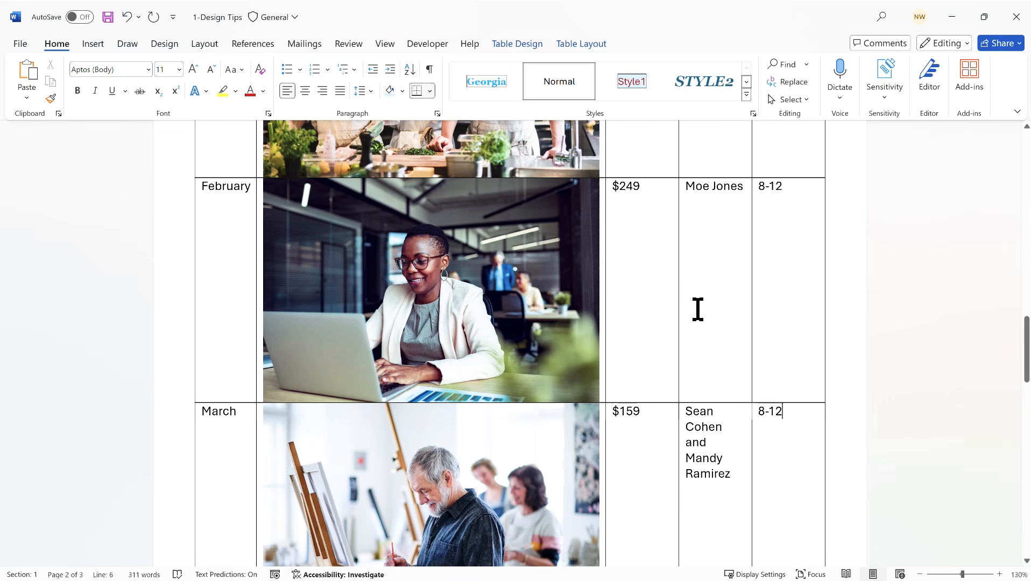
- Apply the black Grid Table 4 style to the course schedule table and check how its rows look
{"action": "scroll", "coordinate": [698, 309], "scroll_direction": "up", "scroll_amount": 6}
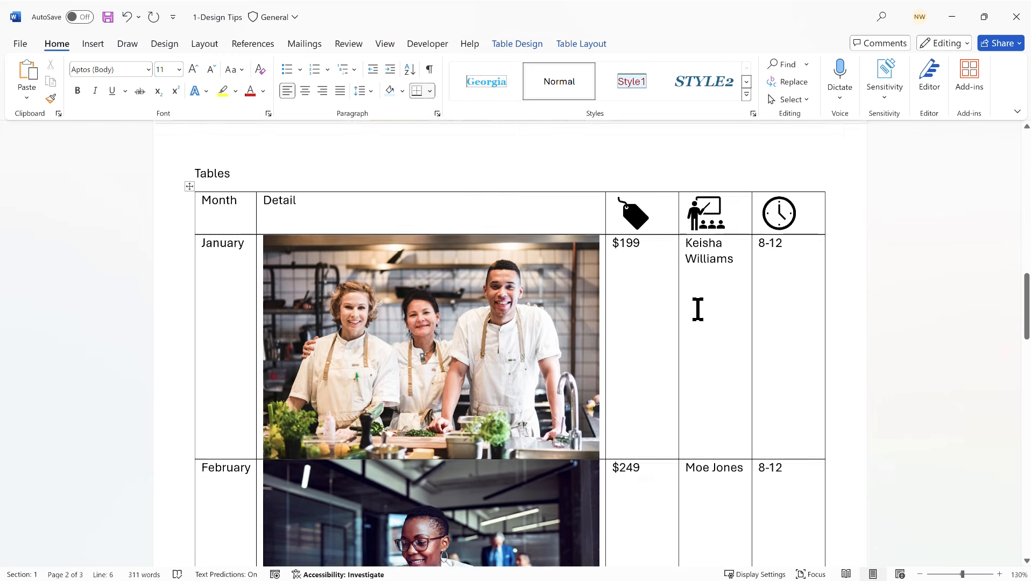
{"action": "scroll", "coordinate": [699, 305], "scroll_direction": "down", "scroll_amount": 3}
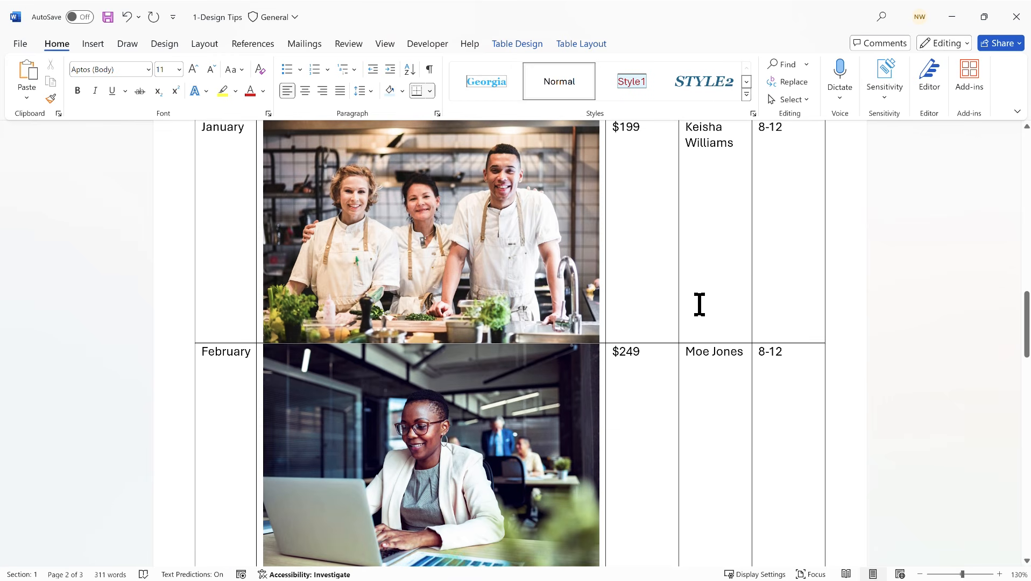
{"action": "scroll", "coordinate": [702, 316], "scroll_direction": "up", "scroll_amount": 1}
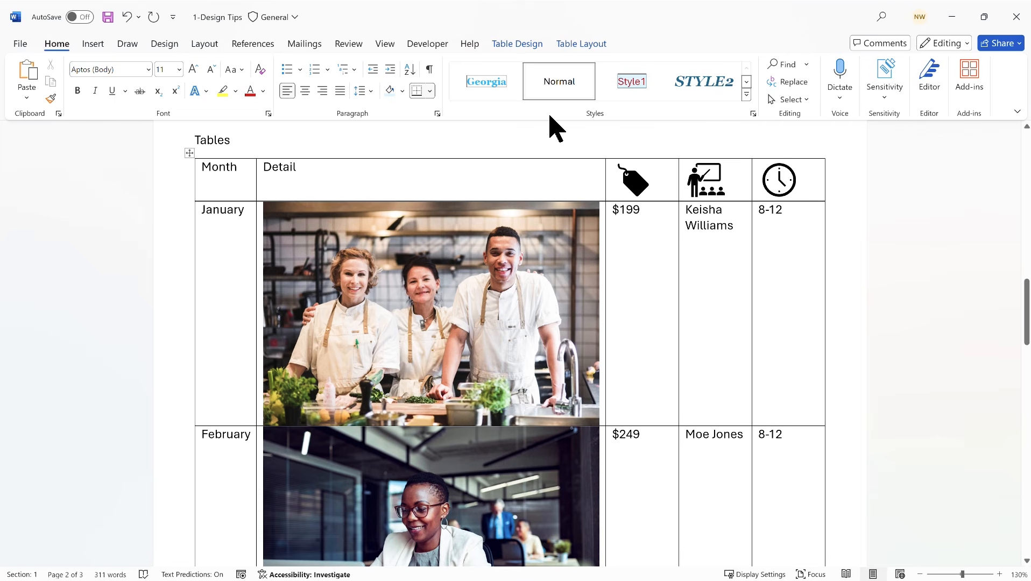
{"action": "left_click", "coordinate": [523, 45]}
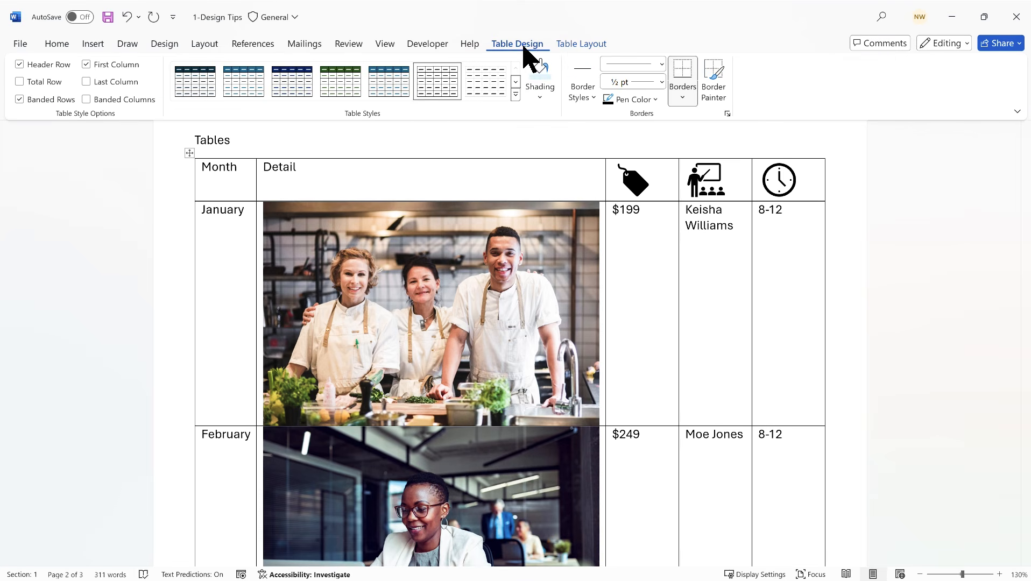
{"action": "left_click", "coordinate": [515, 82]}
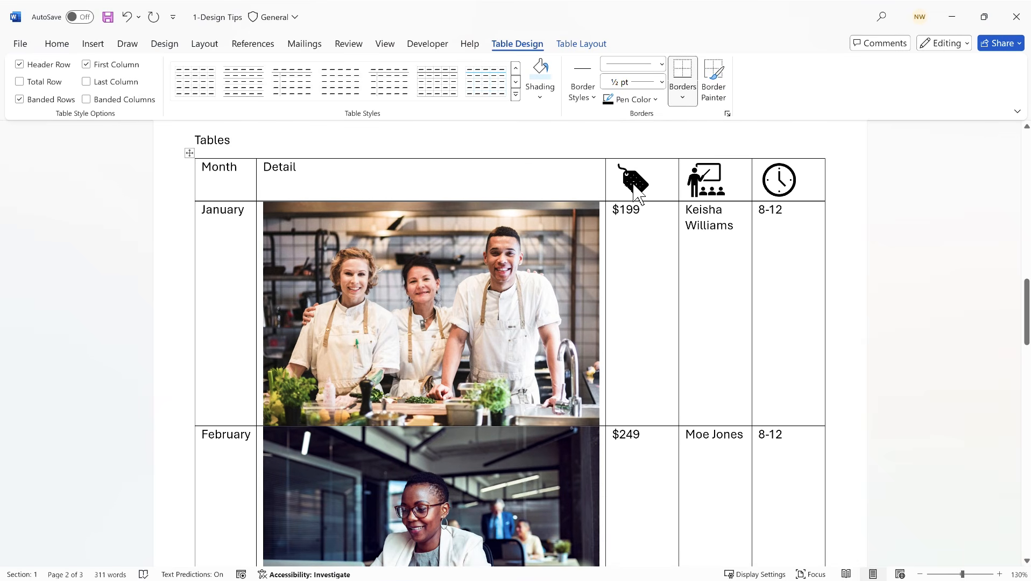
{"action": "left_click", "coordinate": [515, 82]}
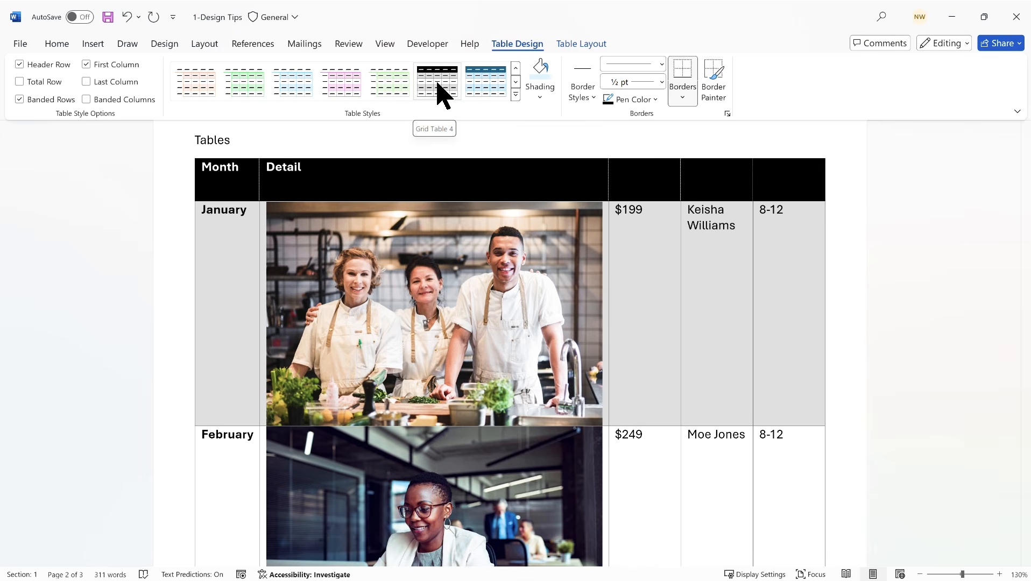
{"action": "left_click", "coordinate": [441, 93]}
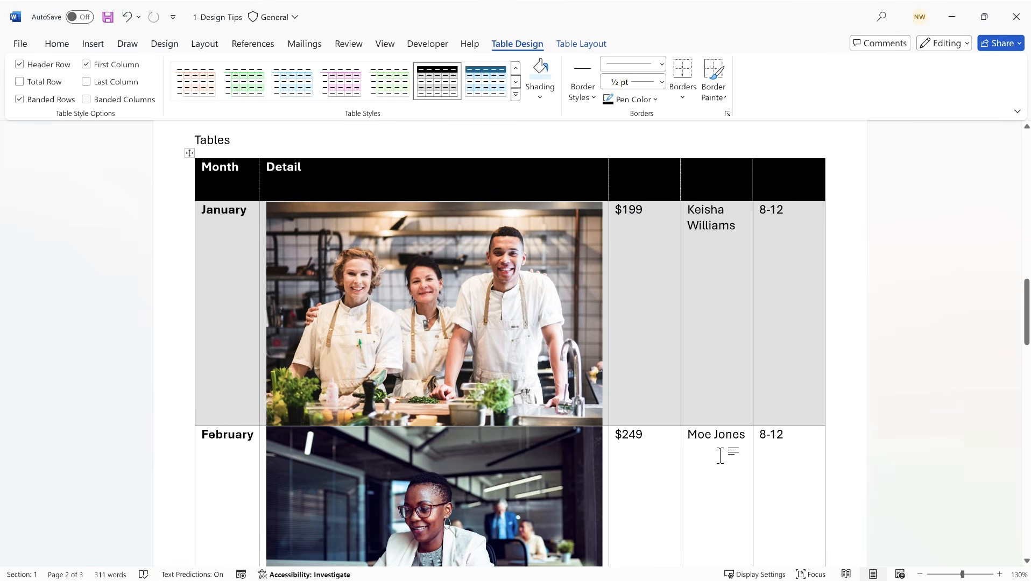
{"action": "scroll", "coordinate": [650, 177], "scroll_direction": "down", "scroll_amount": 8}
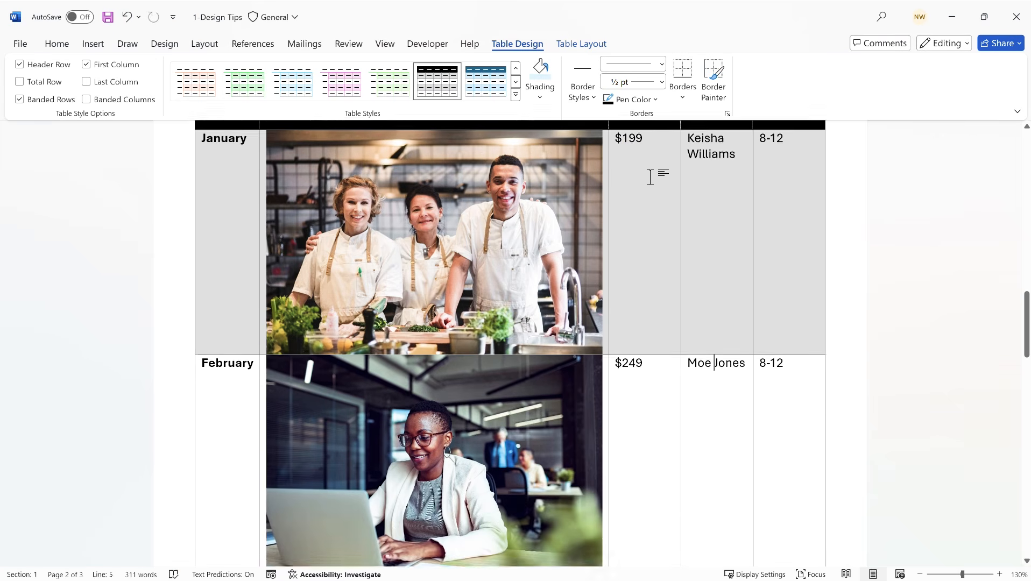
{"action": "scroll", "coordinate": [650, 177], "scroll_direction": "up", "scroll_amount": 8}
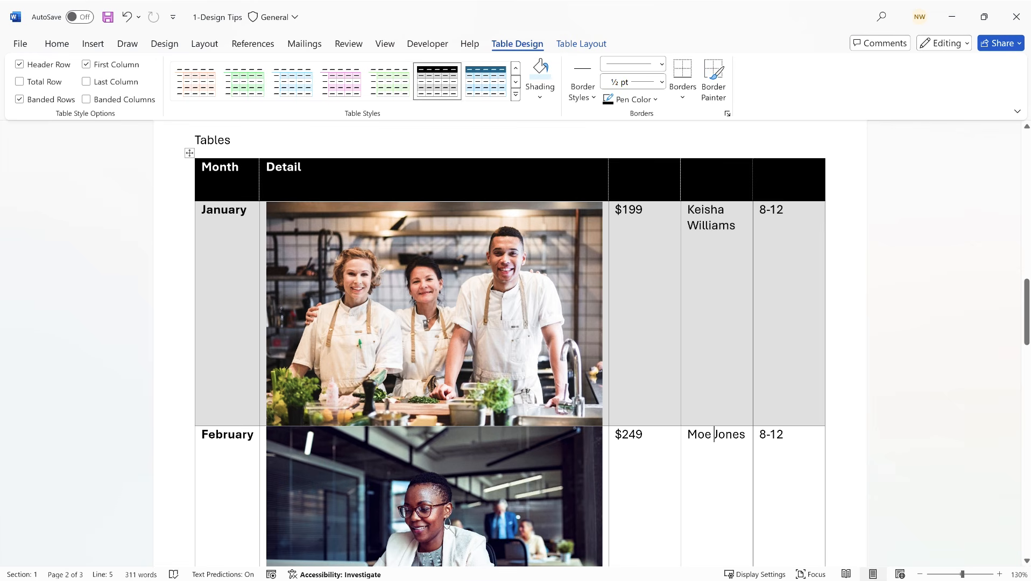
- Apply the black Grid Table 5 Dark style to the course schedule table
{"action": "left_click", "coordinate": [642, 179]}
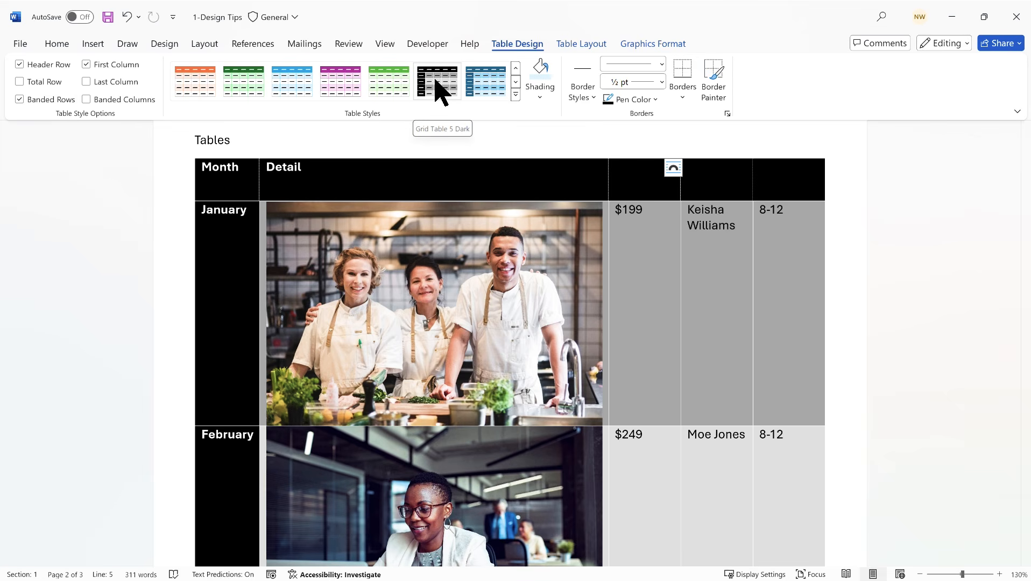
{"action": "left_click", "coordinate": [440, 94]}
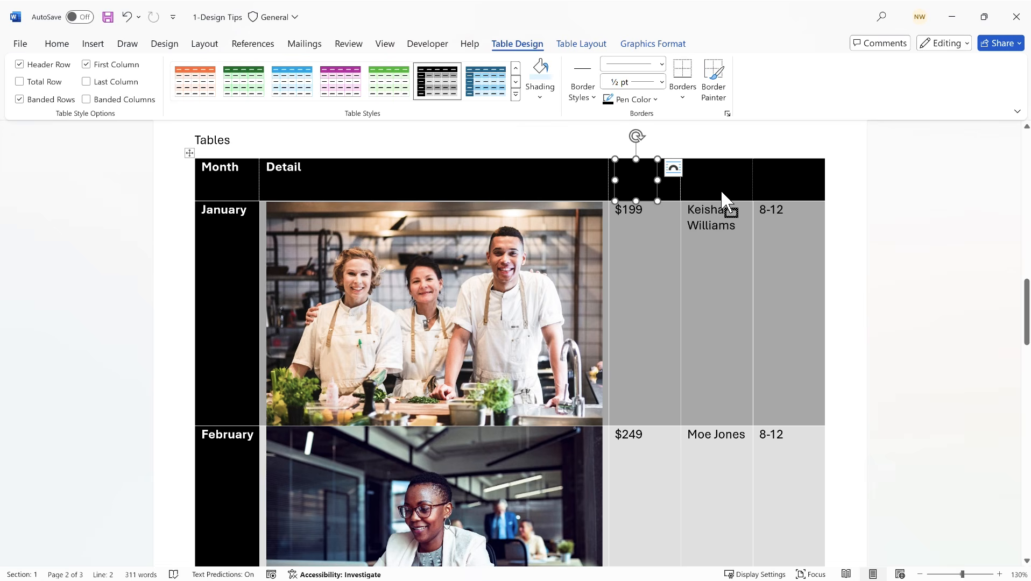
- Give the price tag, instructor and clock icons in the header row the graphics style with white fill and black outline
{"action": "left_click", "coordinate": [635, 47]}
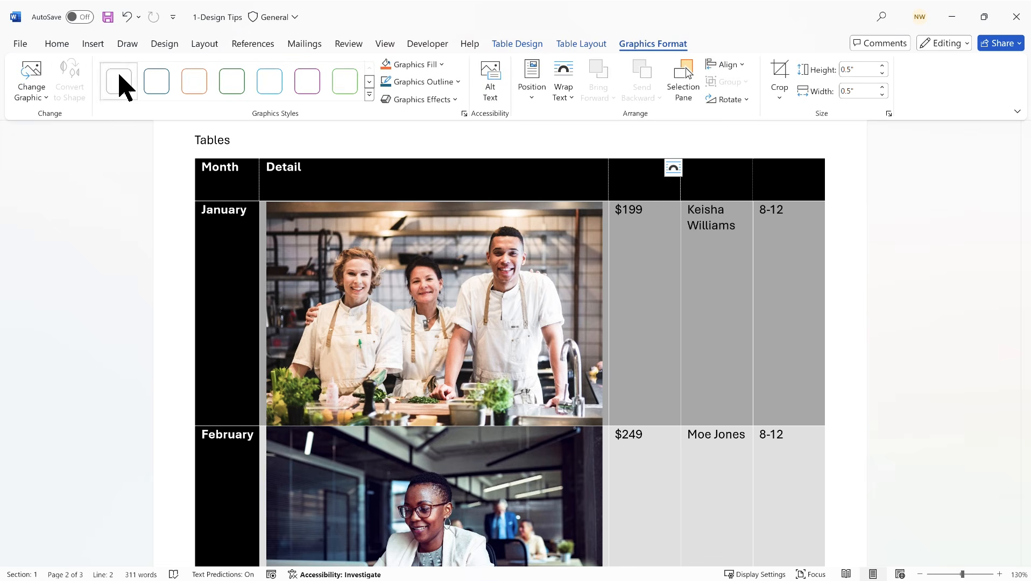
{"action": "left_click", "coordinate": [710, 183]}
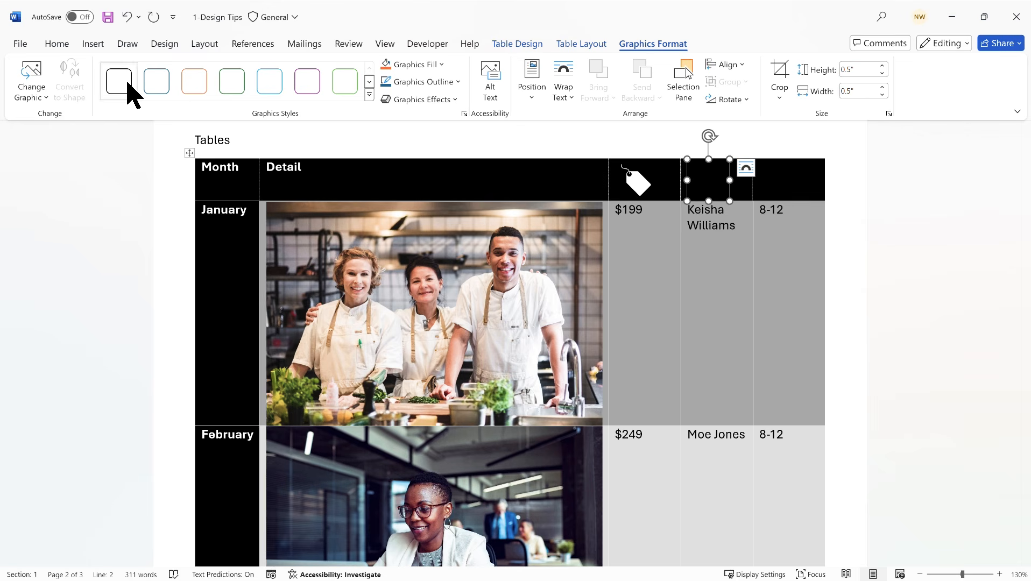
{"action": "left_click", "coordinate": [781, 180]}
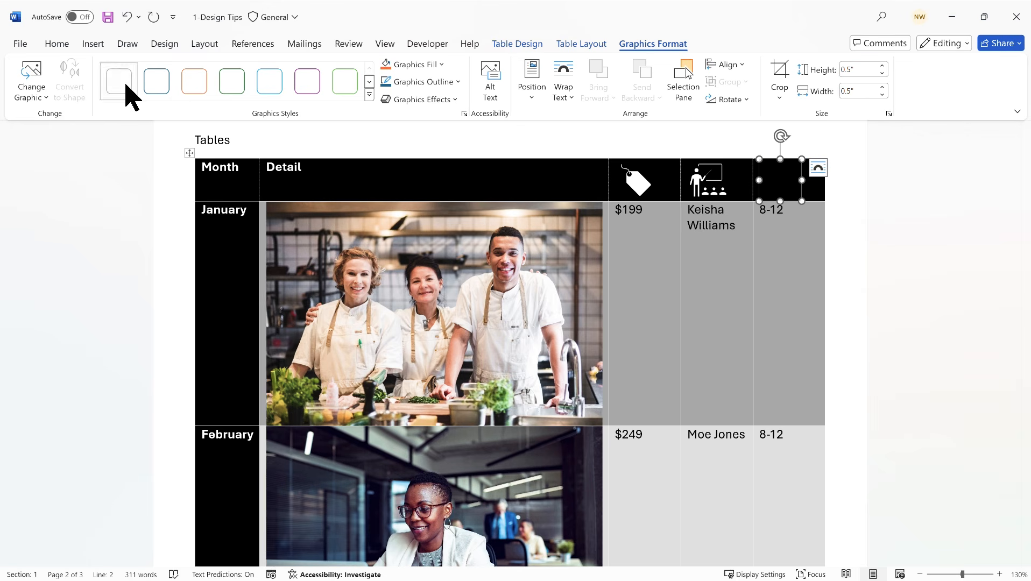
{"action": "left_click", "coordinate": [735, 309]}
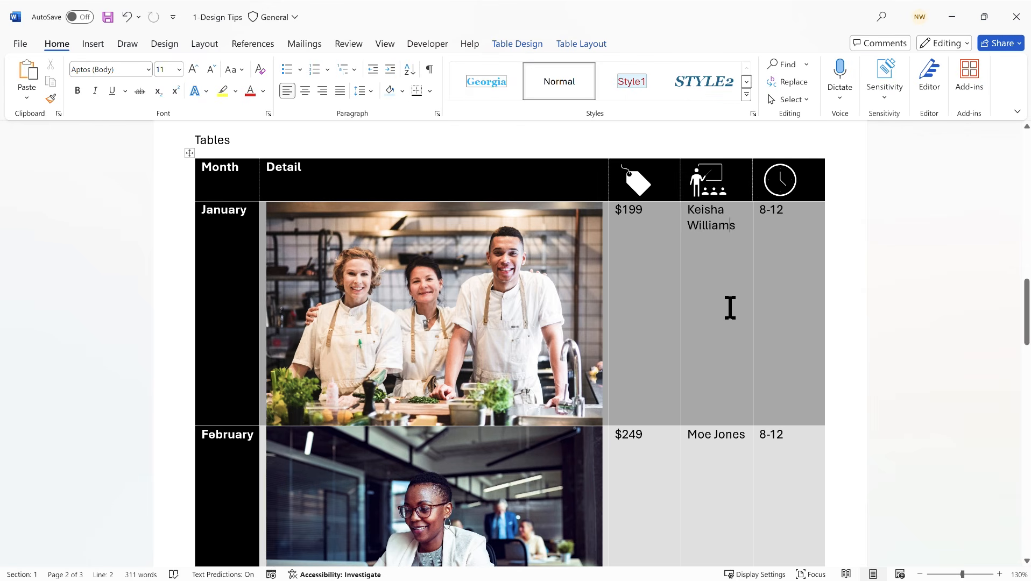
- Center the contents of every cell in the schedule table both horizontally and vertically
{"action": "scroll", "coordinate": [731, 308], "scroll_direction": "down", "scroll_amount": 10}
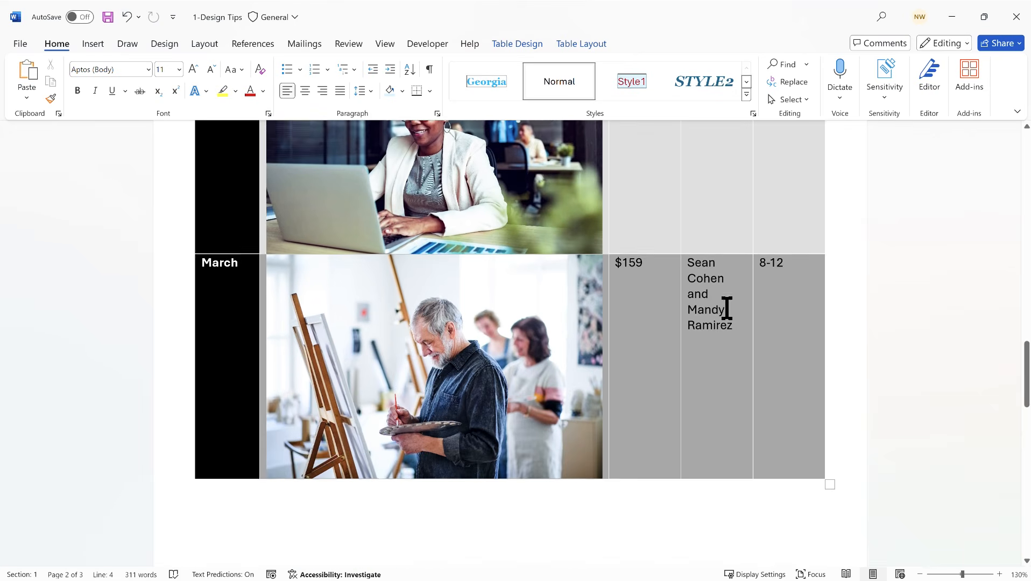
{"action": "scroll", "coordinate": [727, 308], "scroll_direction": "up", "scroll_amount": 10}
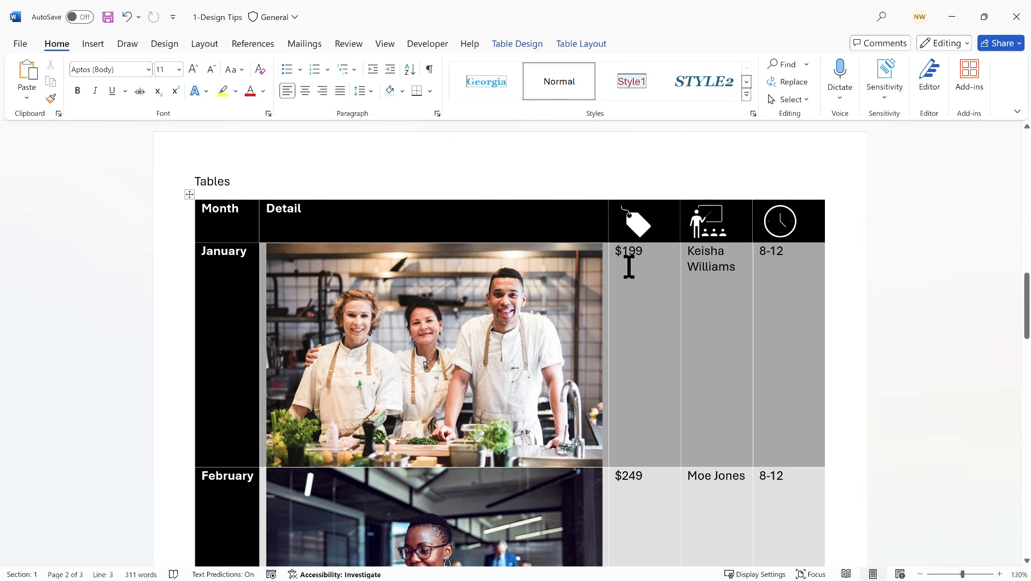
{"action": "left_click", "coordinate": [584, 47]}
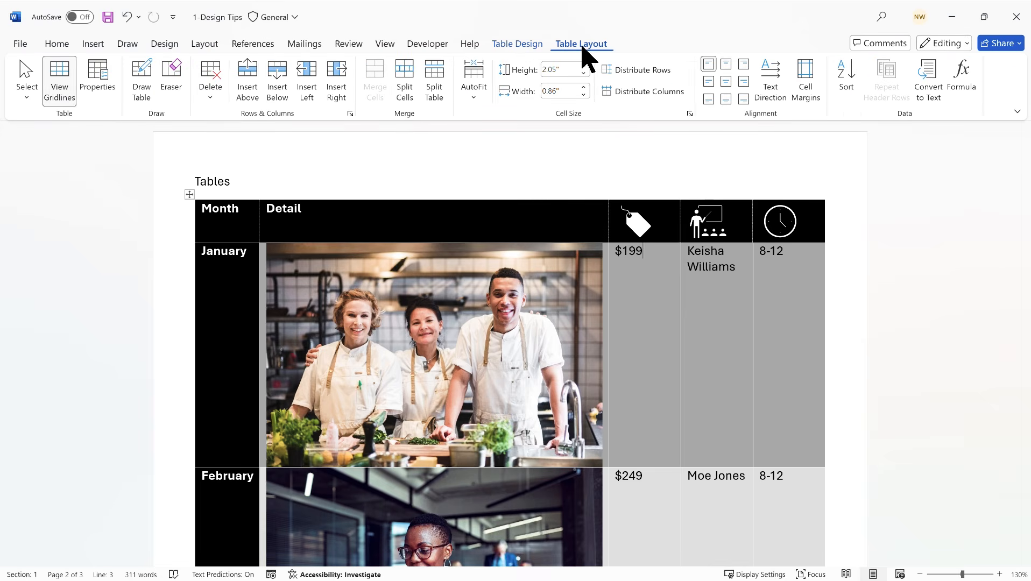
{"action": "left_click", "coordinate": [26, 94]}
{"action": "left_click", "coordinate": [59, 176]}
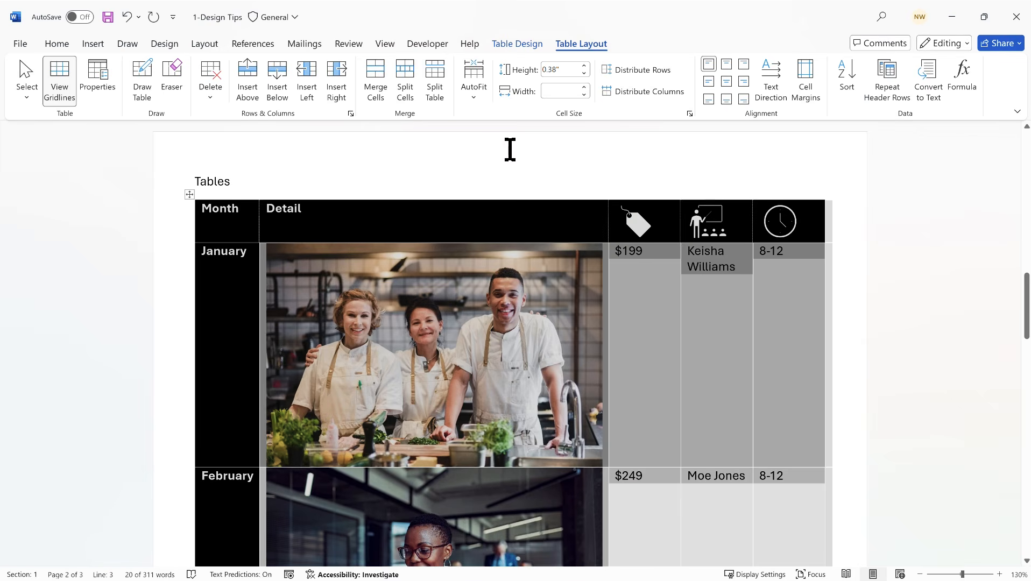
{"action": "left_click", "coordinate": [726, 81]}
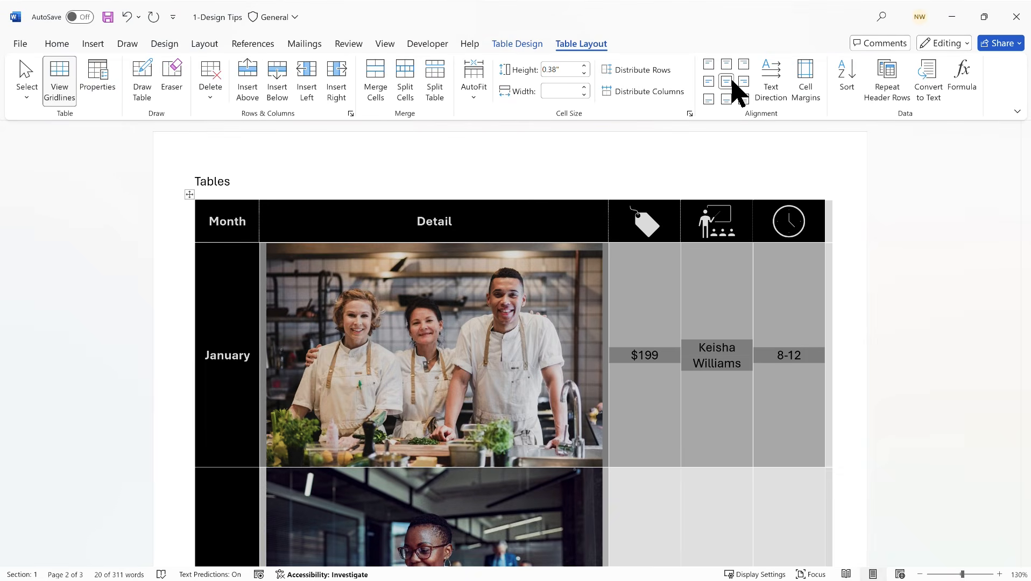
{"action": "left_click", "coordinate": [692, 279]}
{"action": "scroll", "coordinate": [692, 279], "scroll_direction": "down", "scroll_amount": 6}
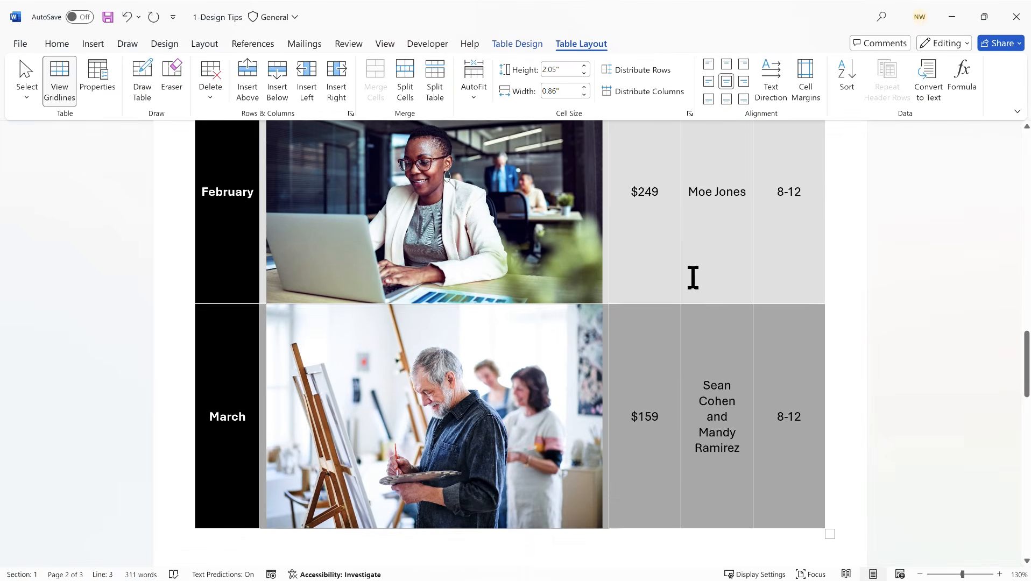
{"action": "scroll", "coordinate": [693, 277], "scroll_direction": "up", "scroll_amount": 4}
{"action": "scroll", "coordinate": [693, 277], "scroll_direction": "up", "scroll_amount": 2}
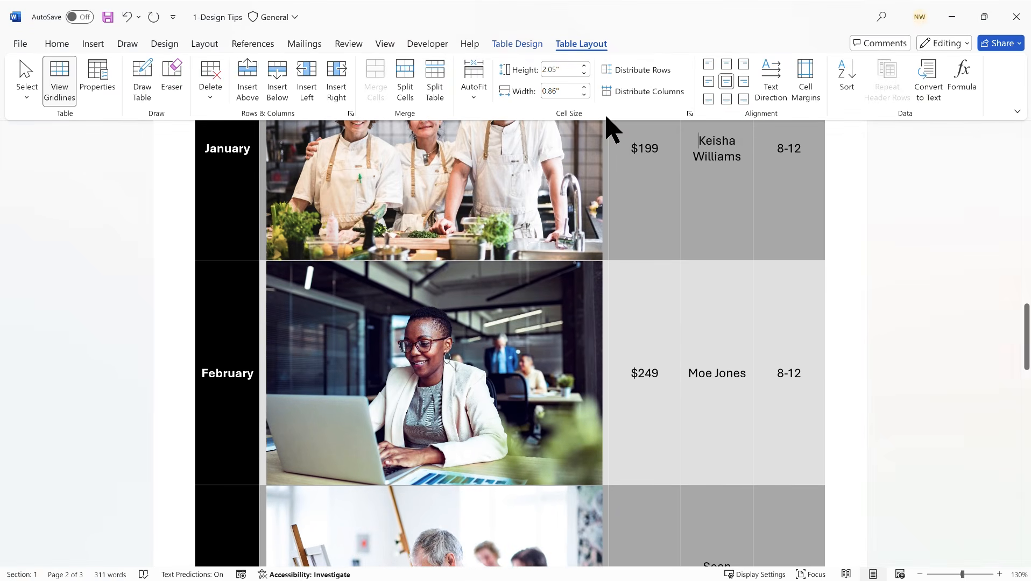
{"action": "left_click", "coordinate": [524, 45]}
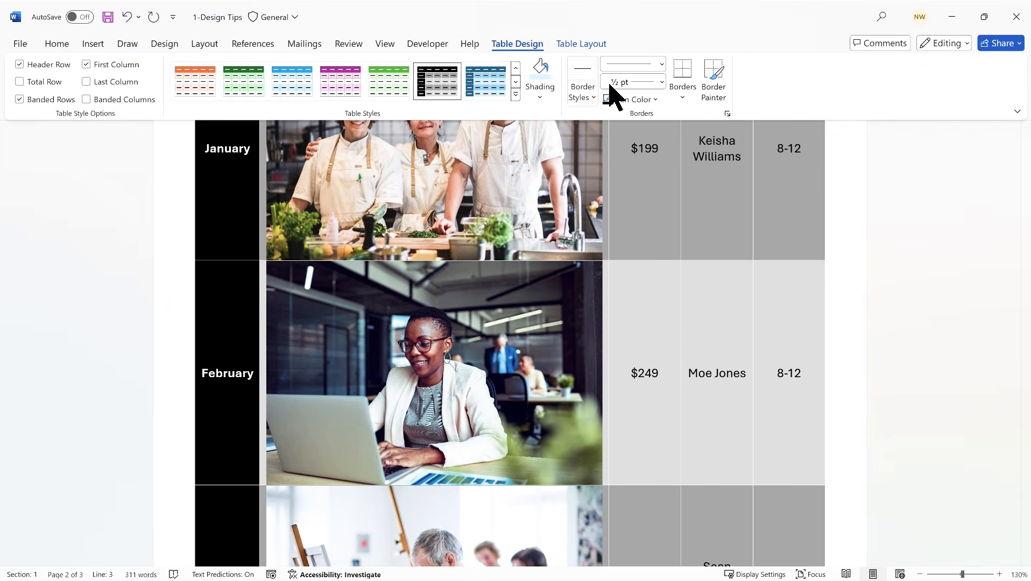
{"action": "left_click", "coordinate": [683, 99]}
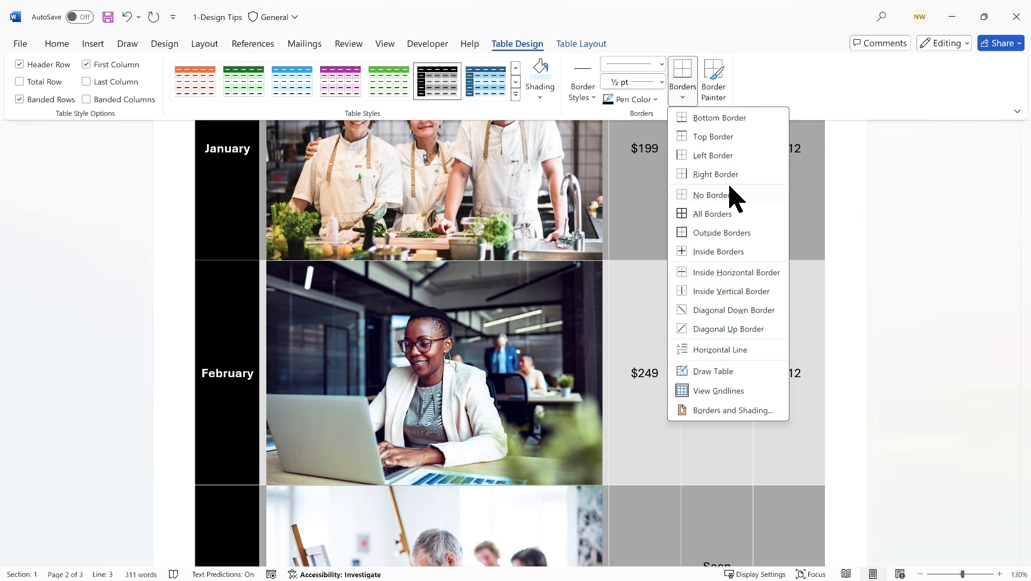
{"action": "left_click", "coordinate": [633, 304]}
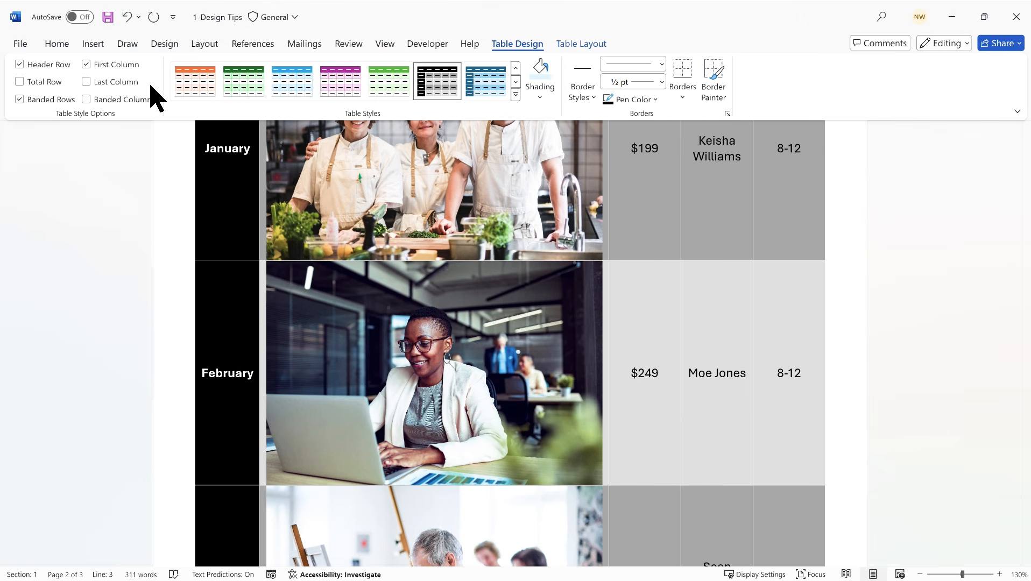
- Remove all borders from the entire schedule table with the No Border option
{"action": "left_click", "coordinate": [581, 46]}
{"action": "left_click", "coordinate": [26, 97]}
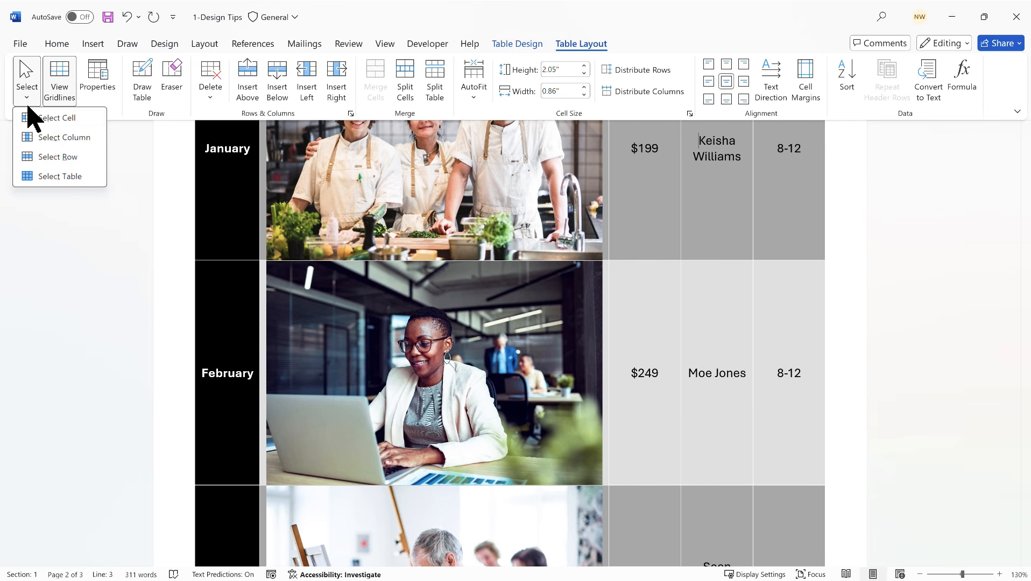
{"action": "left_click", "coordinate": [60, 176]}
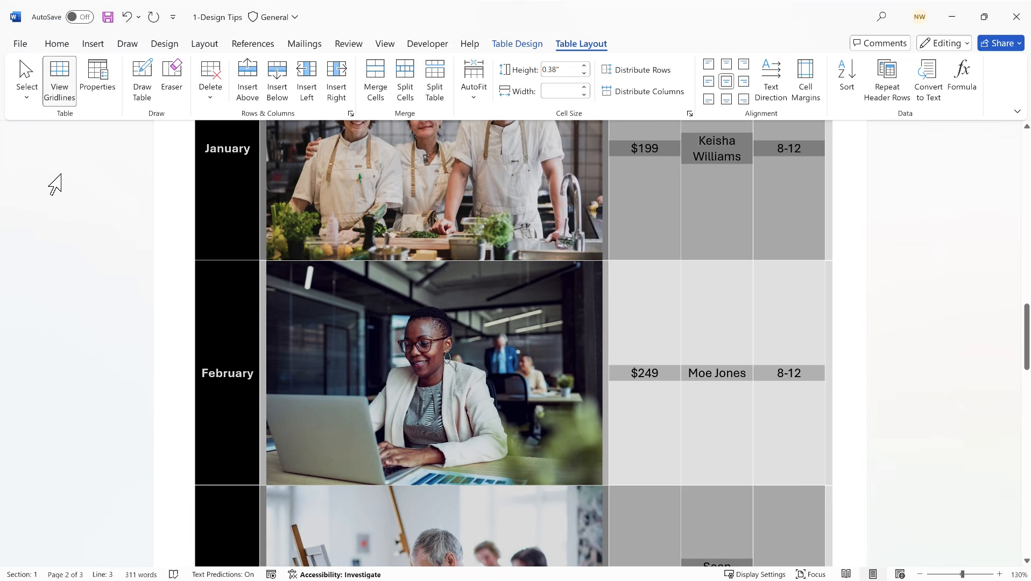
{"action": "left_click", "coordinate": [520, 46]}
{"action": "left_click", "coordinate": [682, 97]}
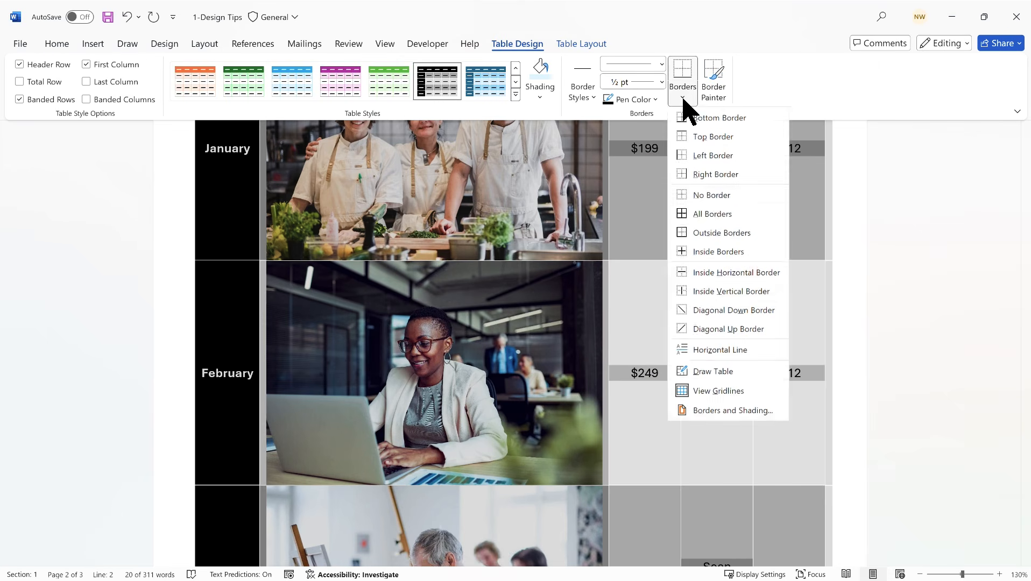
{"action": "left_click", "coordinate": [705, 195]}
{"action": "left_click", "coordinate": [718, 401]}
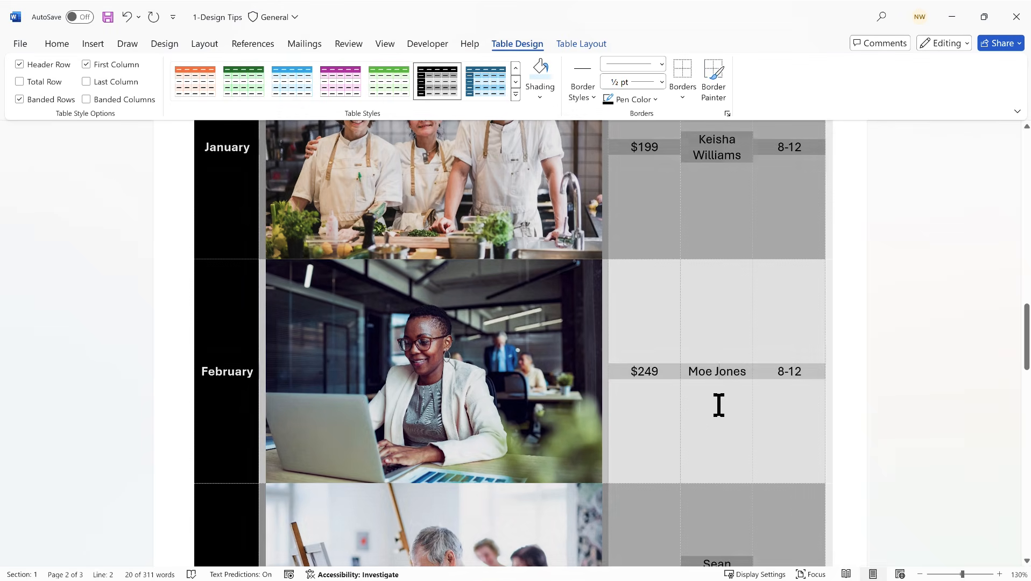
- Examine the borderless schedule table from header to March, switching the document to Read Mode
{"action": "scroll", "coordinate": [699, 376], "scroll_direction": "up", "scroll_amount": 5}
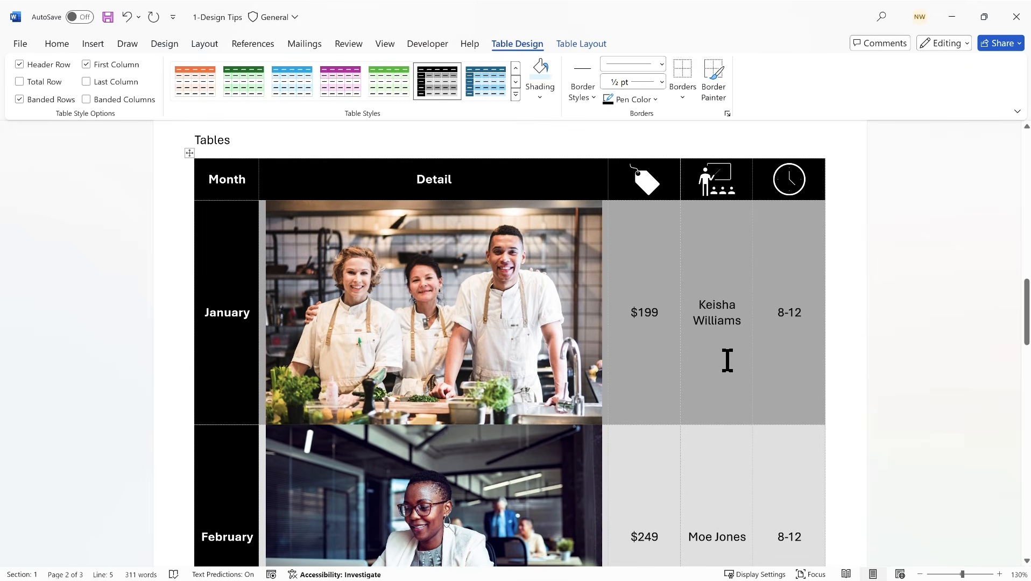
{"action": "scroll", "coordinate": [726, 362], "scroll_direction": "down", "scroll_amount": 5}
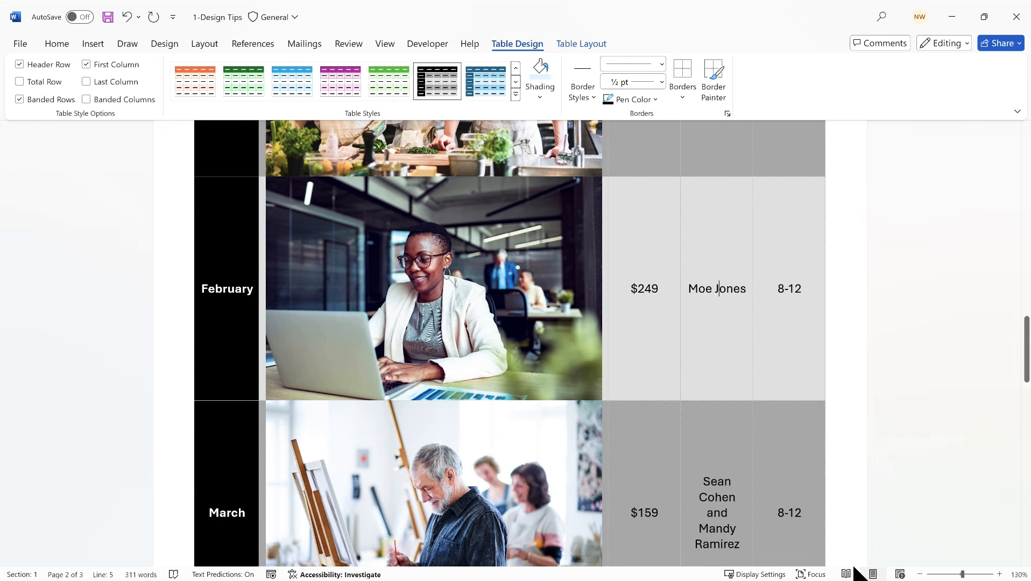
{"action": "left_click", "coordinate": [847, 574]}
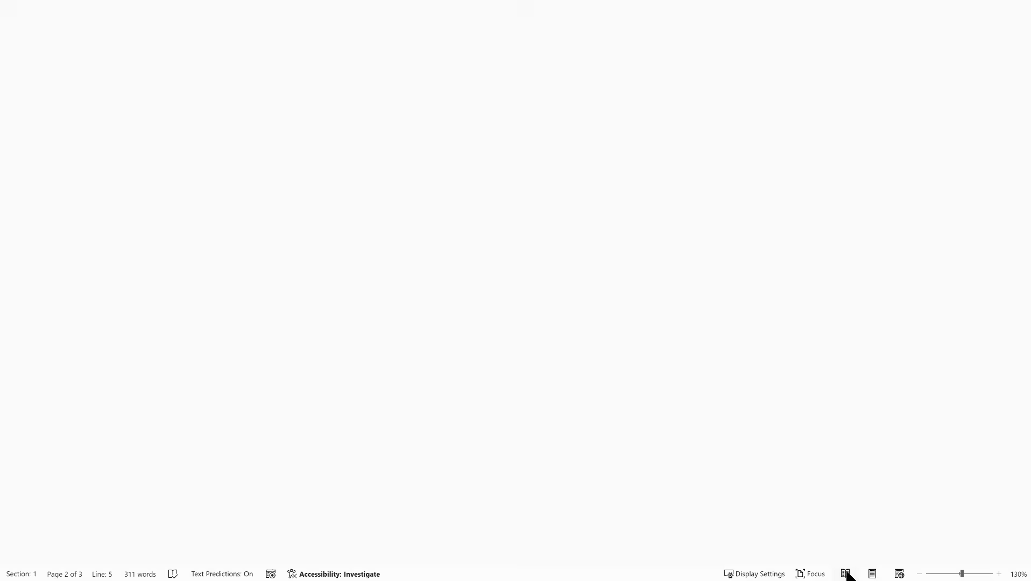
{"action": "scroll", "coordinate": [719, 386], "scroll_direction": "down", "scroll_amount": 5}
{"action": "scroll", "coordinate": [719, 387], "scroll_direction": "down", "scroll_amount": 10}
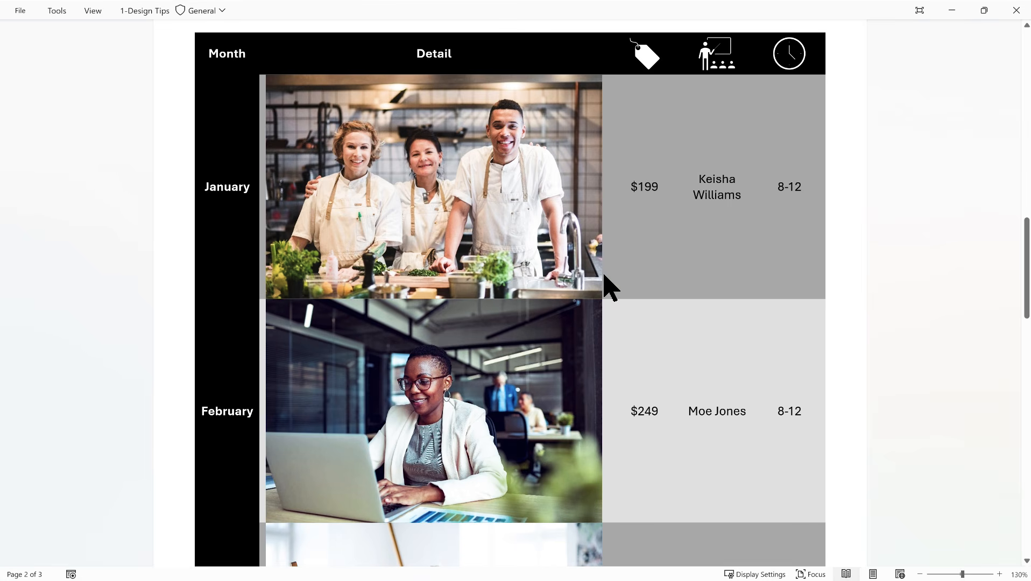
{"action": "scroll", "coordinate": [717, 293], "scroll_direction": "down", "scroll_amount": 5}
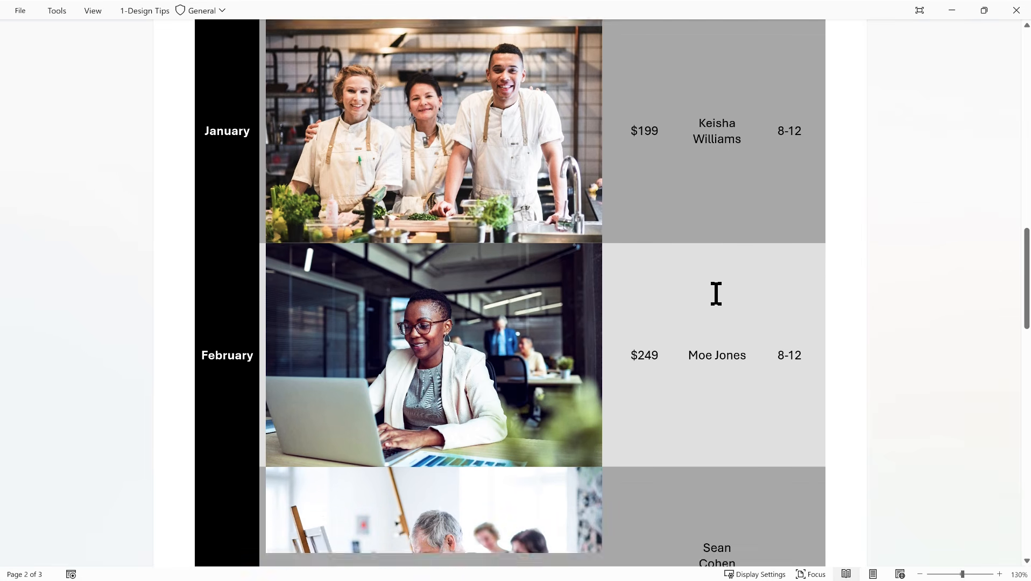
{"action": "scroll", "coordinate": [716, 293], "scroll_direction": "up", "scroll_amount": 5}
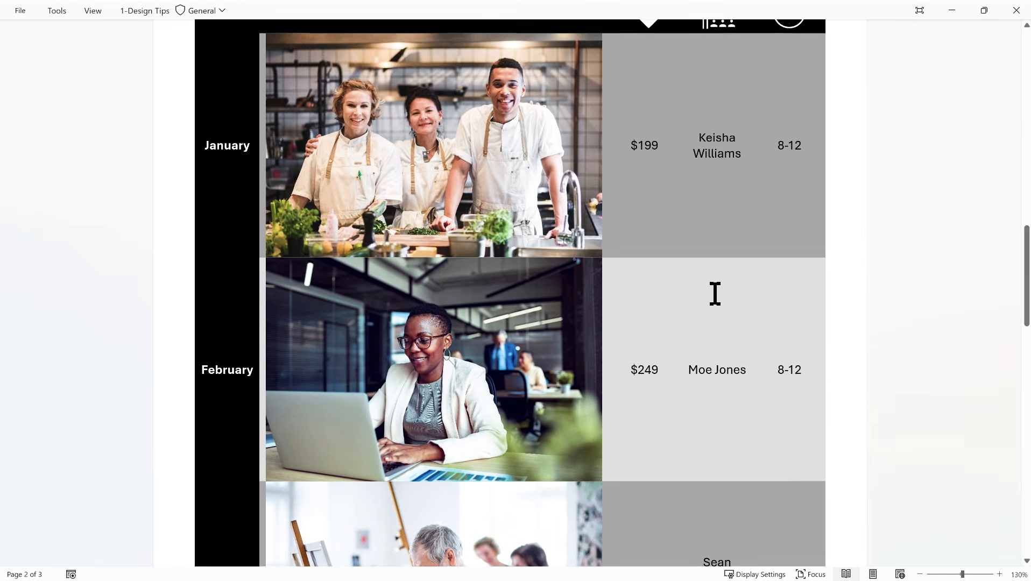
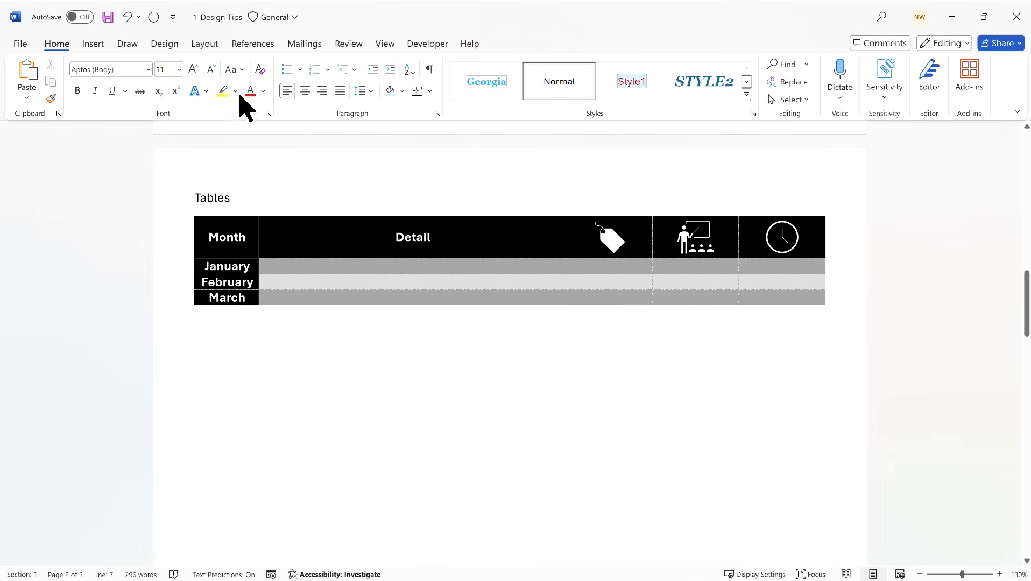
- Browse the AutoText gallery and insert the Pleading Caption 1 entry below the schedule table
{"action": "left_click", "coordinate": [94, 46]}
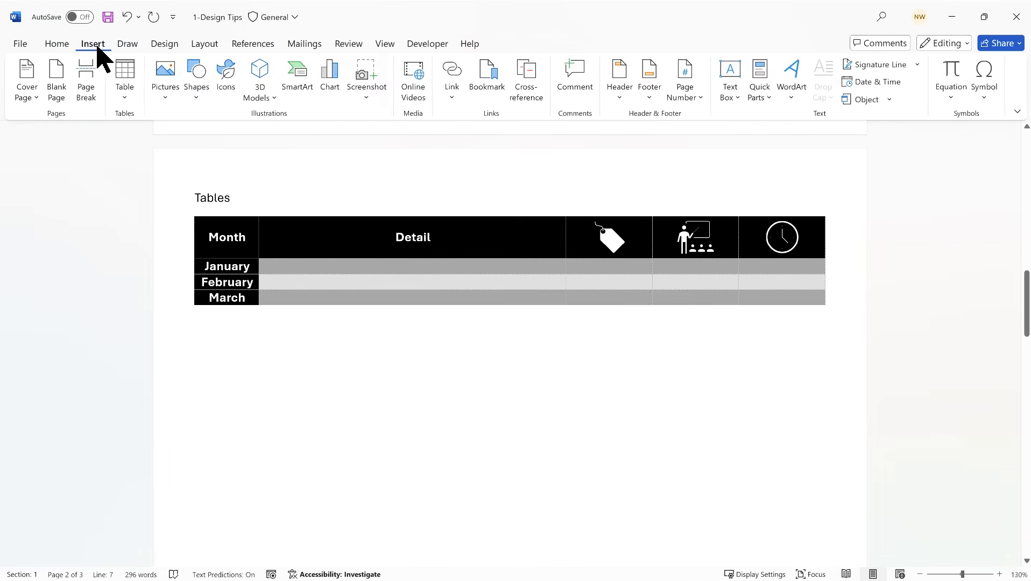
{"action": "left_click", "coordinate": [771, 102]}
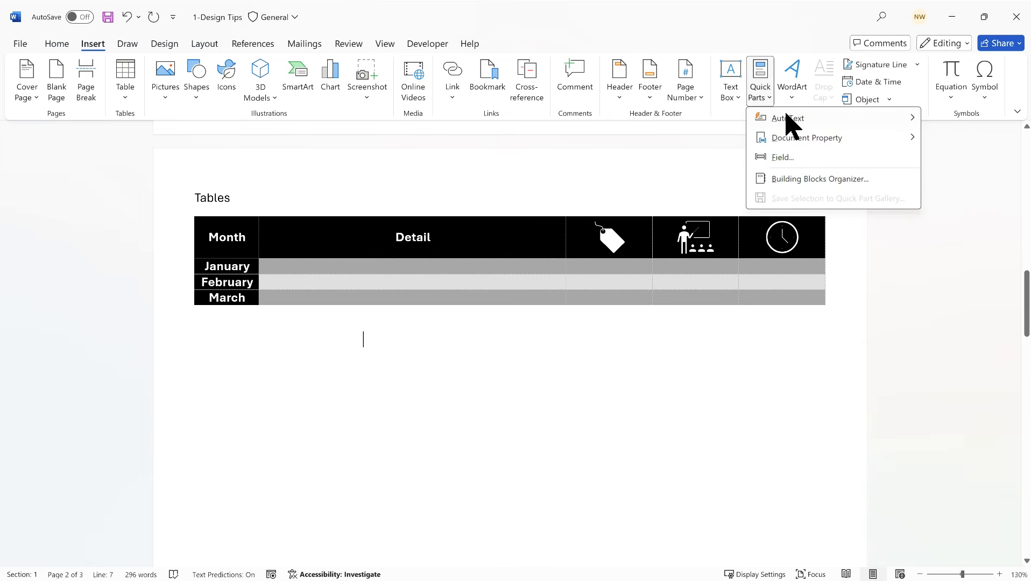
{"action": "mouse_move", "coordinate": [788, 117]}
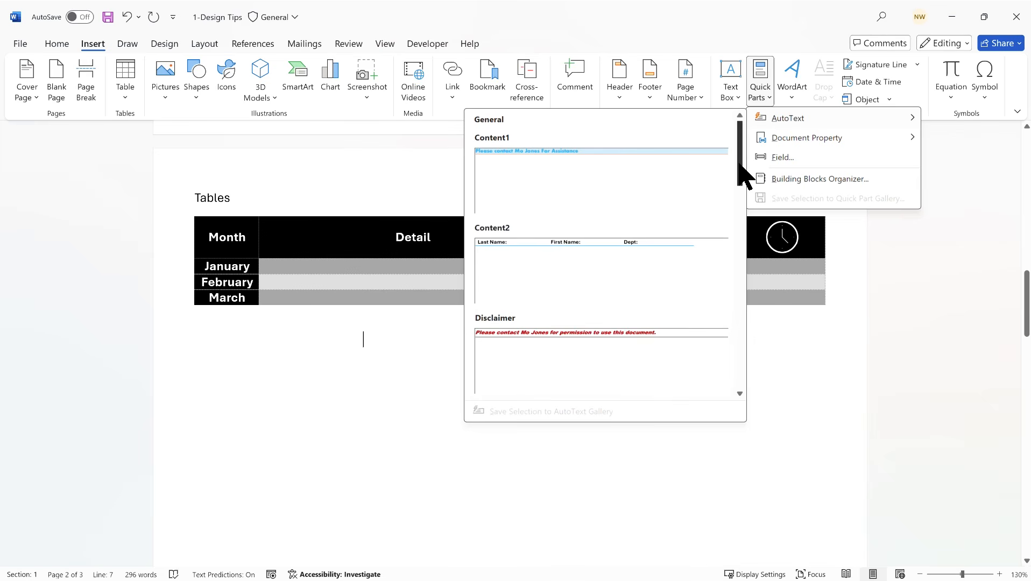
{"action": "left_click_drag", "start_coordinate": [740, 166], "coordinate": [739, 219]}
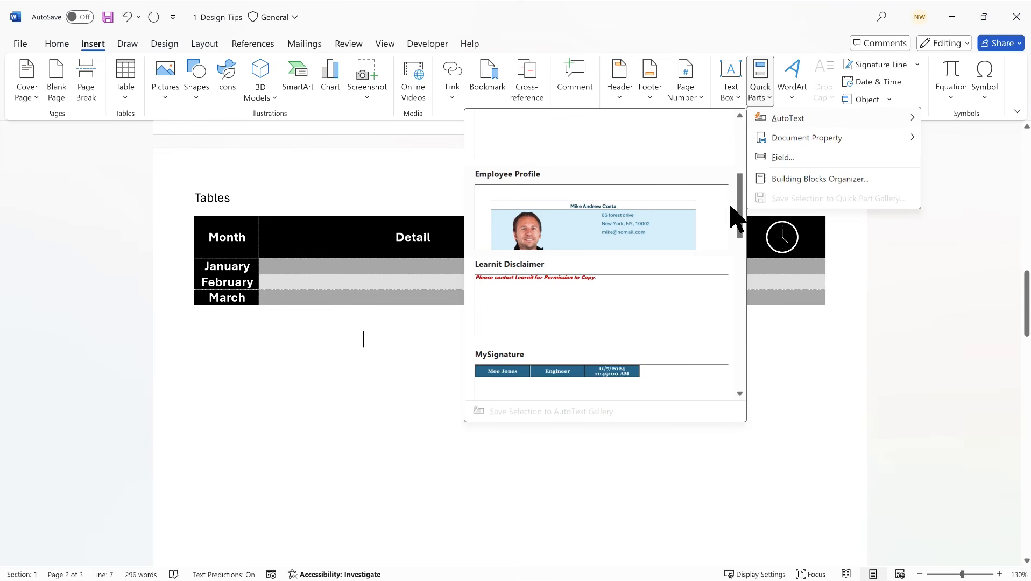
{"action": "left_click_drag", "start_coordinate": [740, 198], "coordinate": [740, 226]}
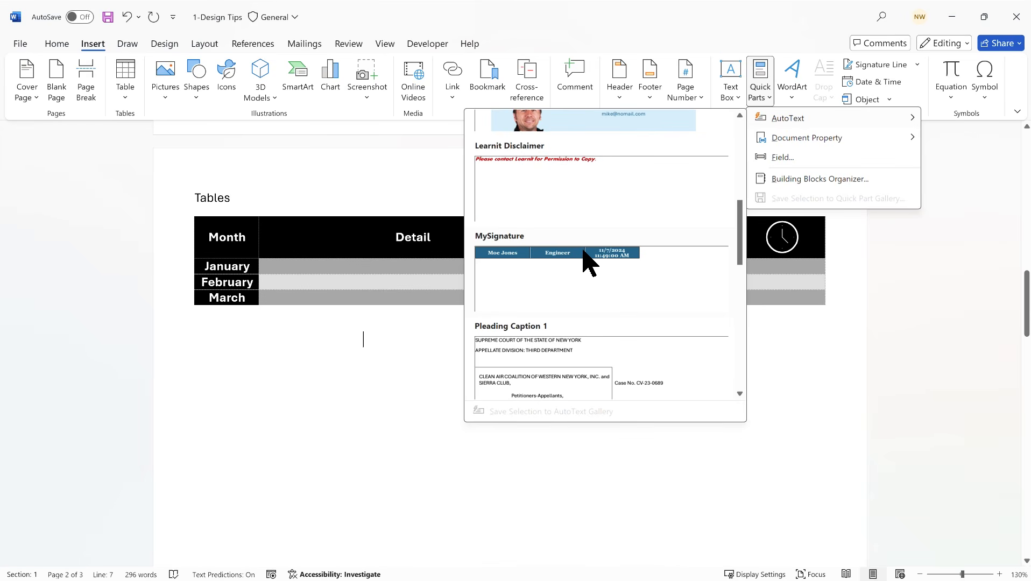
{"action": "left_click_drag", "start_coordinate": [733, 222], "coordinate": [738, 248]}
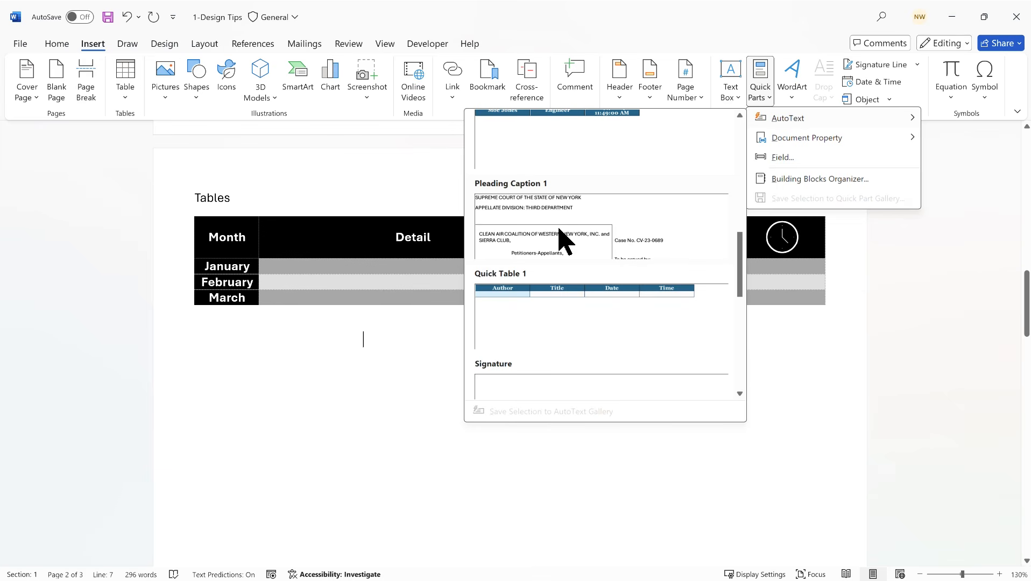
{"action": "left_click", "coordinate": [732, 250]}
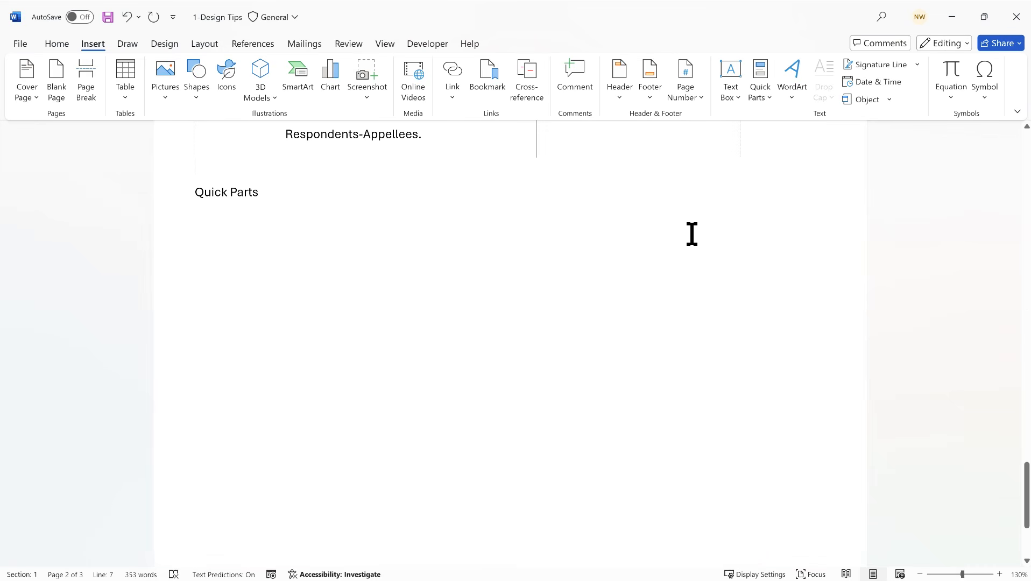
- Undo the pleading caption insertion and place the cursor in February's Detail cell of the schedule table
{"action": "key", "text": "ctrl+z"}
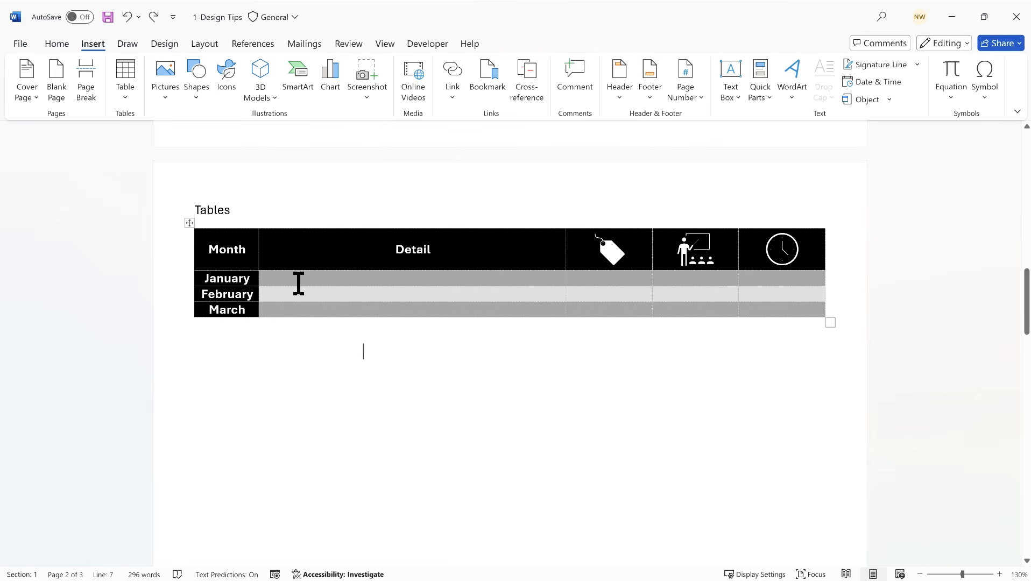
{"action": "left_click", "coordinate": [431, 291]}
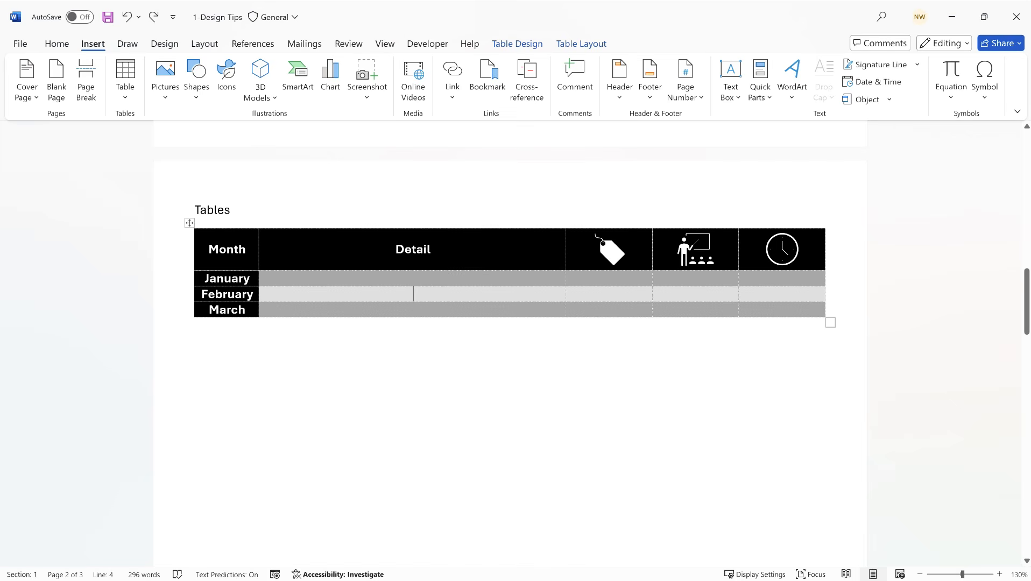
- Save the whole table under the Tables heading as a building block named "Brochure Template" in the AutoText gallery
{"action": "left_click", "coordinate": [188, 222]}
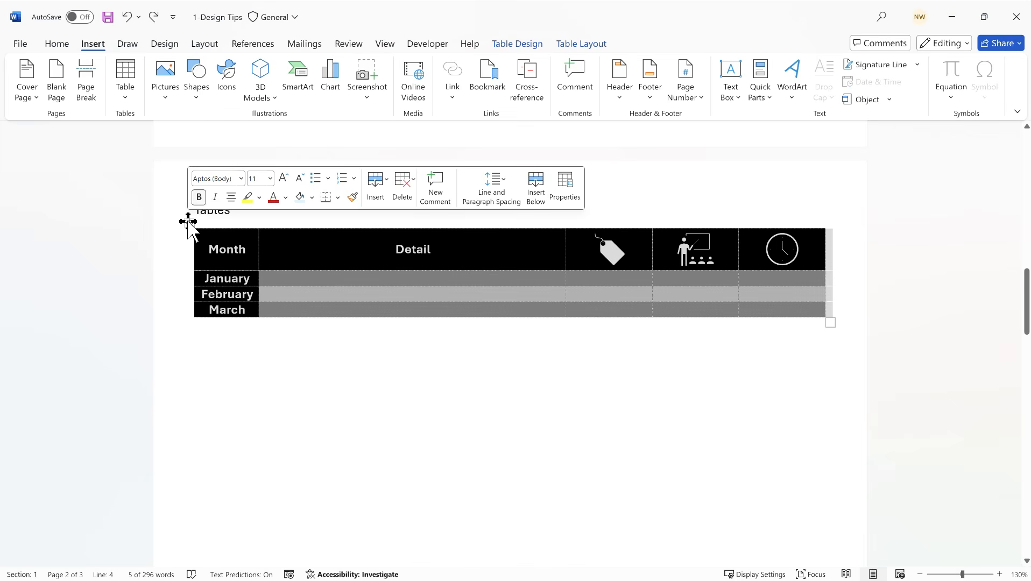
{"action": "left_click", "coordinate": [575, 49]}
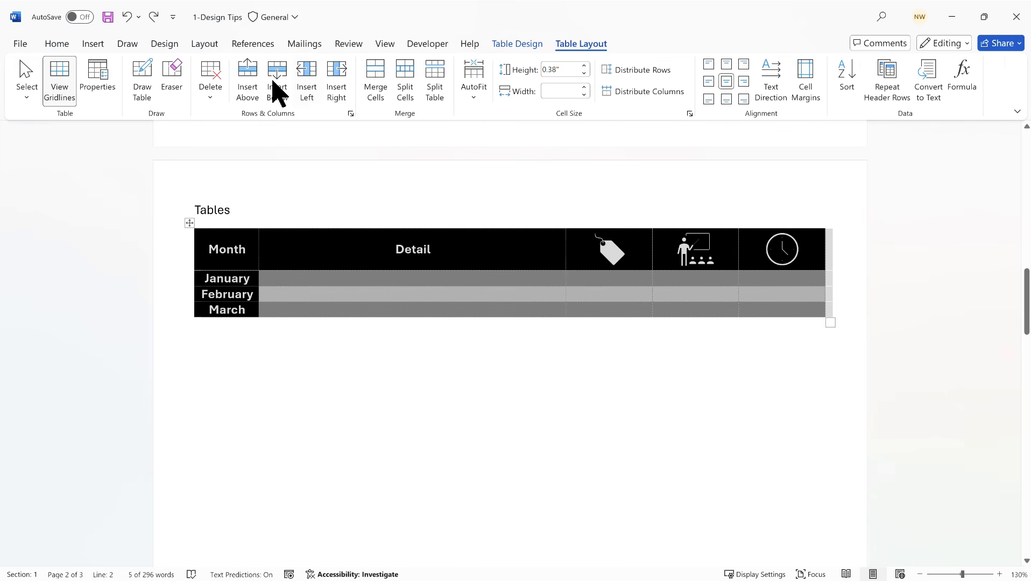
{"action": "left_click", "coordinate": [26, 98]}
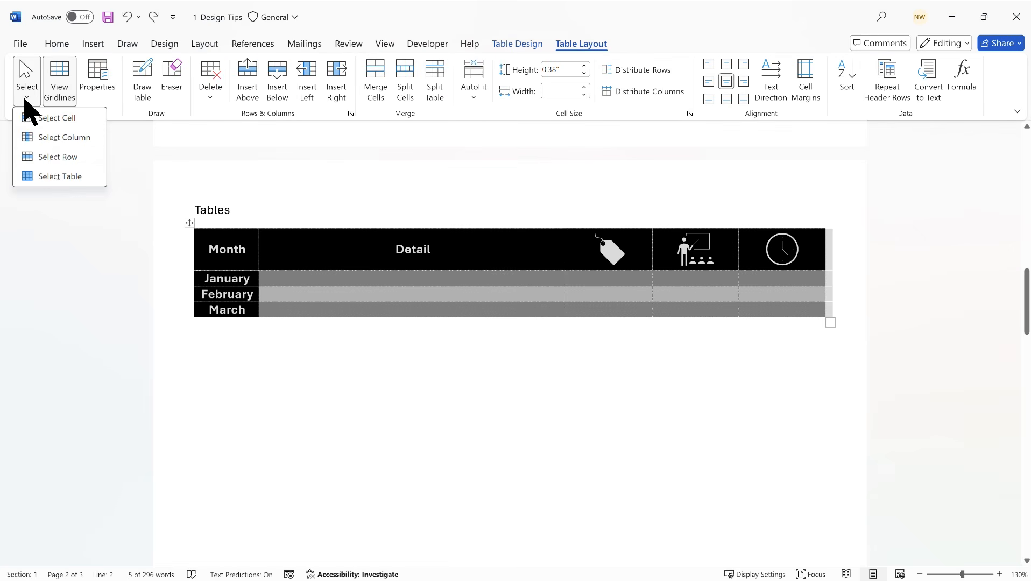
{"action": "left_click", "coordinate": [60, 176]}
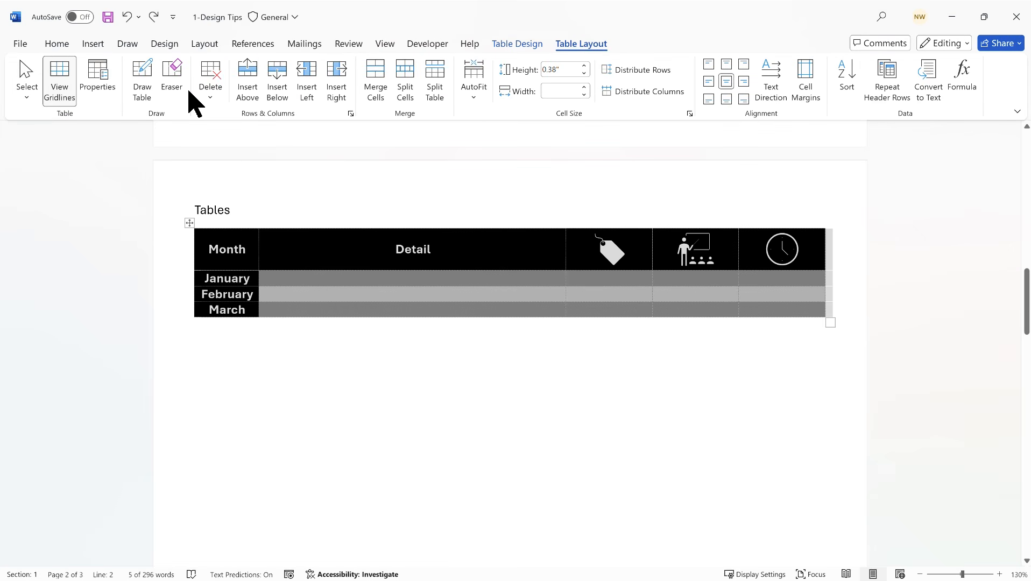
{"action": "left_click", "coordinate": [92, 44]}
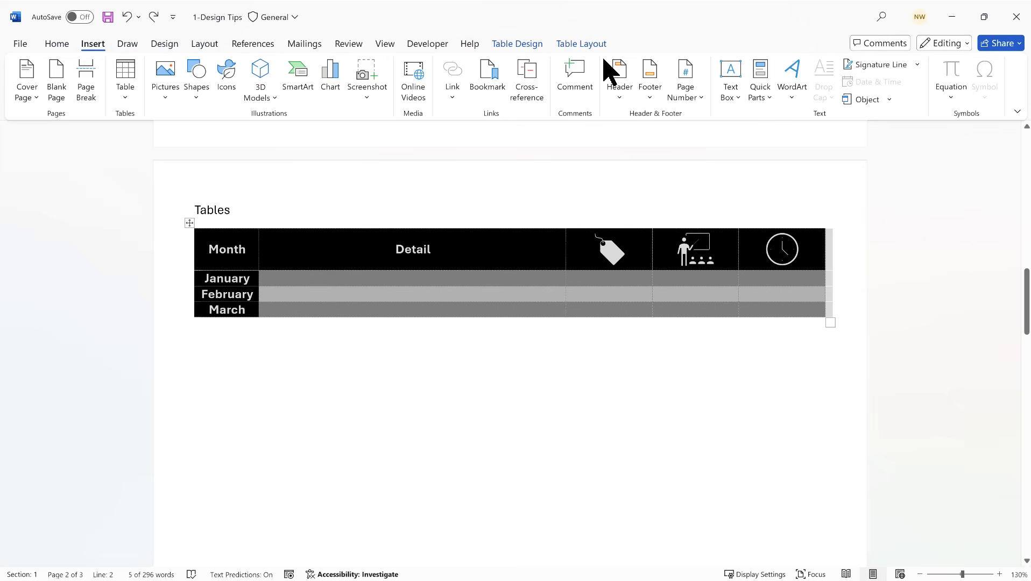
{"action": "left_click", "coordinate": [770, 98]}
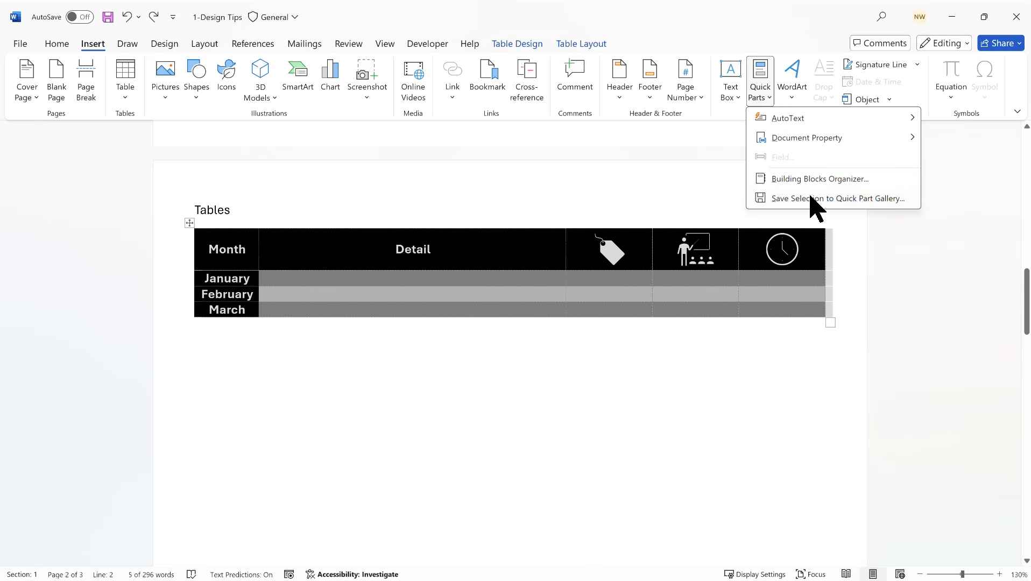
{"action": "mouse_move", "coordinate": [818, 116]}
{"action": "left_click", "coordinate": [839, 199]}
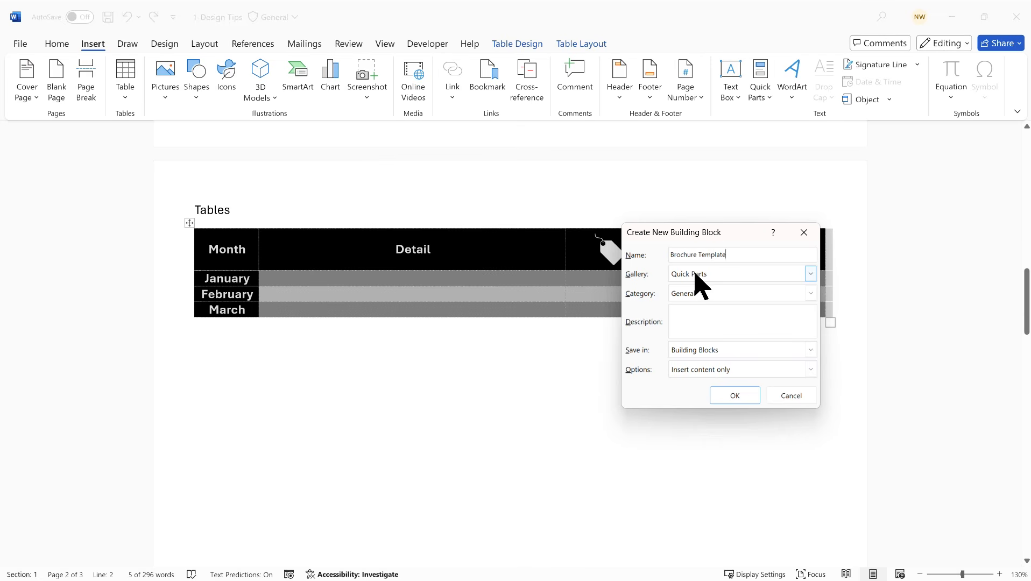
{"action": "left_click", "coordinate": [810, 274]}
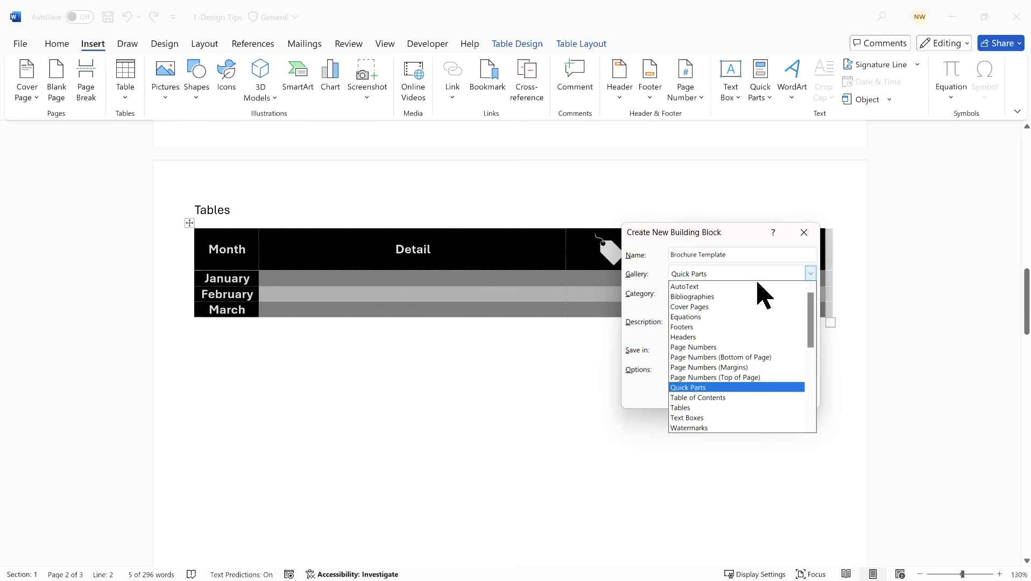
{"action": "left_click", "coordinate": [709, 285]}
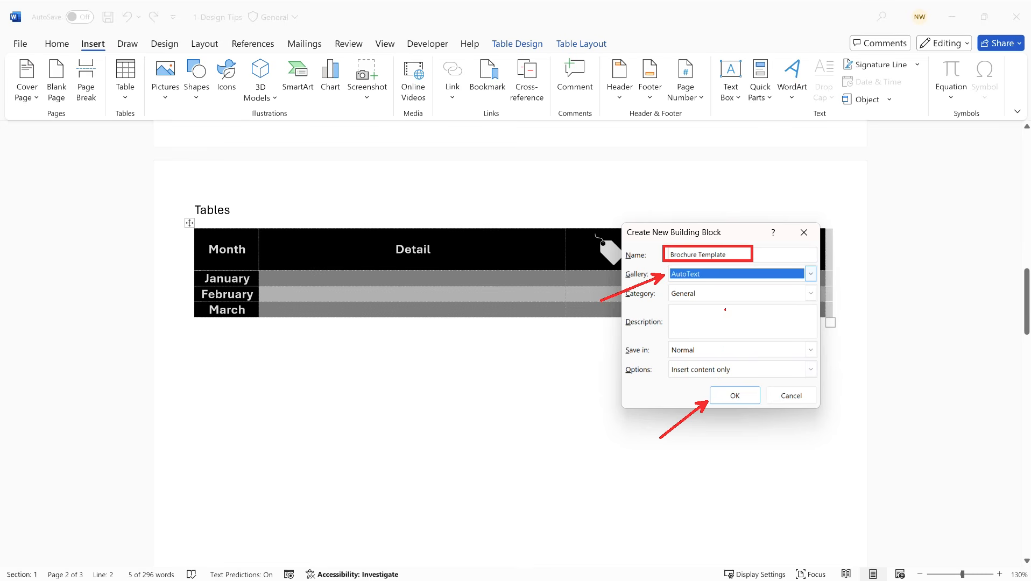
{"action": "left_click", "coordinate": [733, 398]}
- Insert the Brochure Template AutoText entry on the empty line below the last paragraph of page 1
{"action": "scroll", "coordinate": [605, 434], "scroll_direction": "up", "scroll_amount": 2}
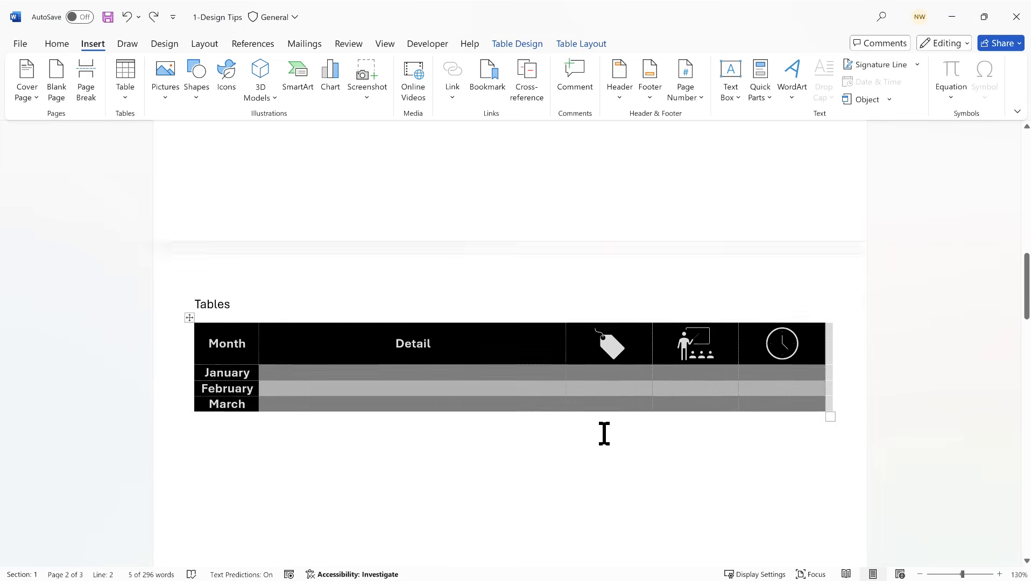
{"action": "scroll", "coordinate": [605, 434], "scroll_direction": "up", "scroll_amount": 4}
{"action": "left_click", "coordinate": [246, 253]}
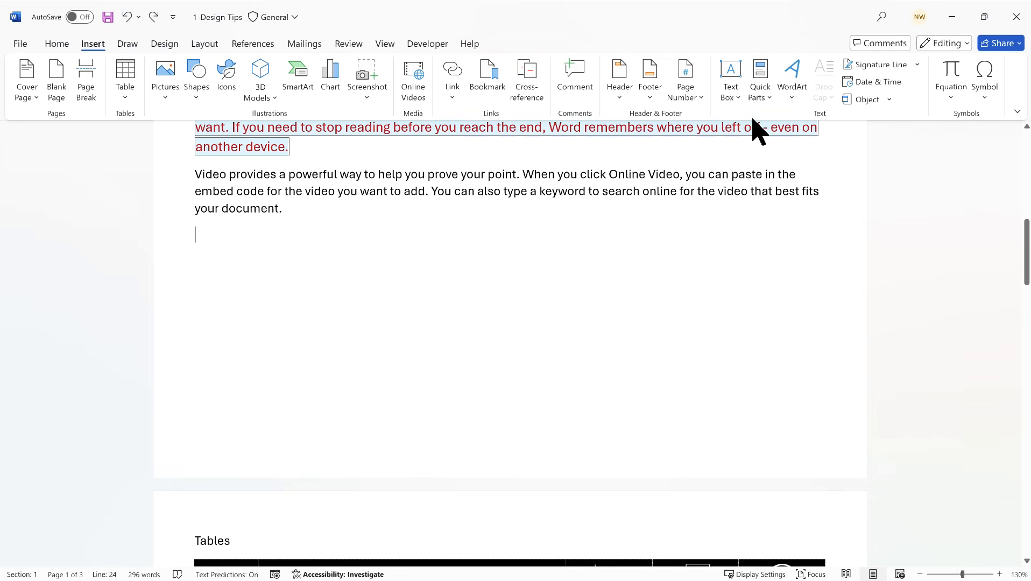
{"action": "left_click", "coordinate": [765, 92]}
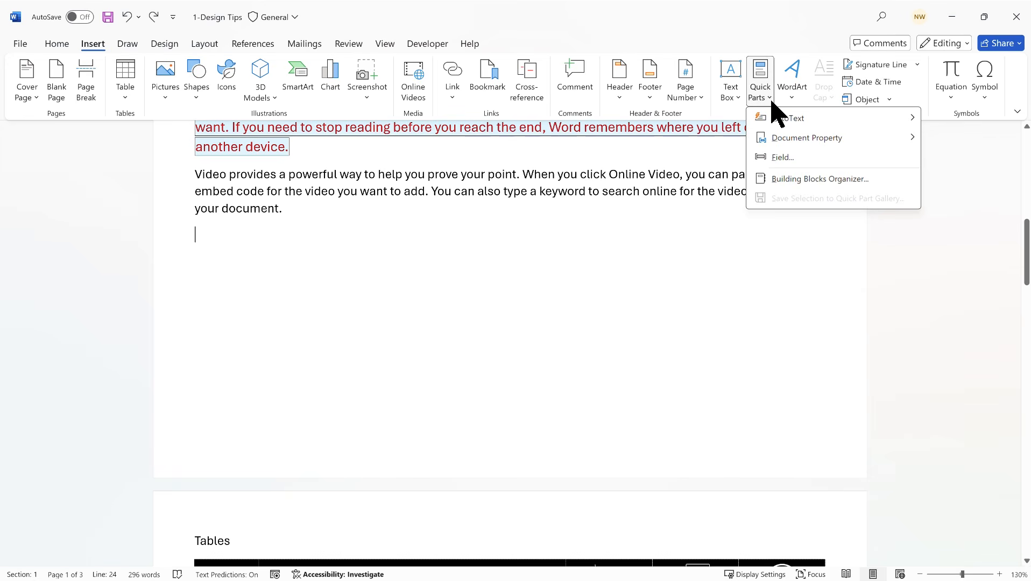
{"action": "mouse_move", "coordinate": [772, 121]}
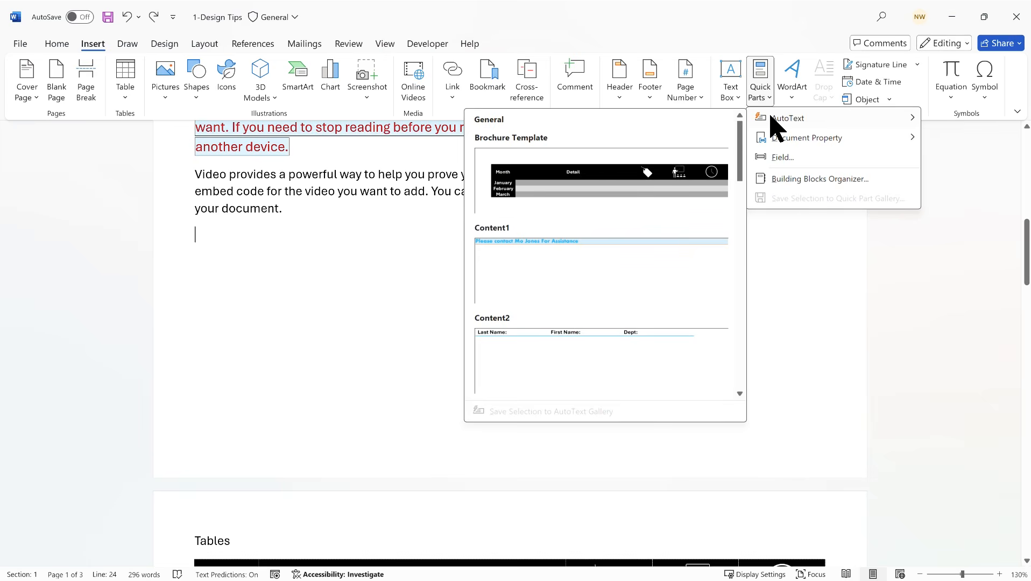
{"action": "left_click", "coordinate": [595, 181]}
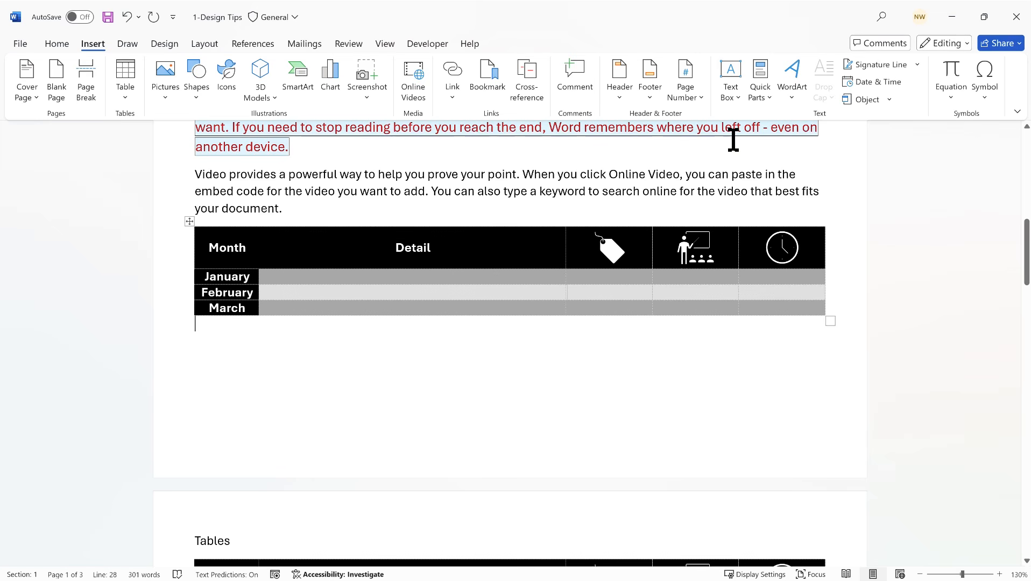
{"action": "left_click", "coordinate": [740, 100]}
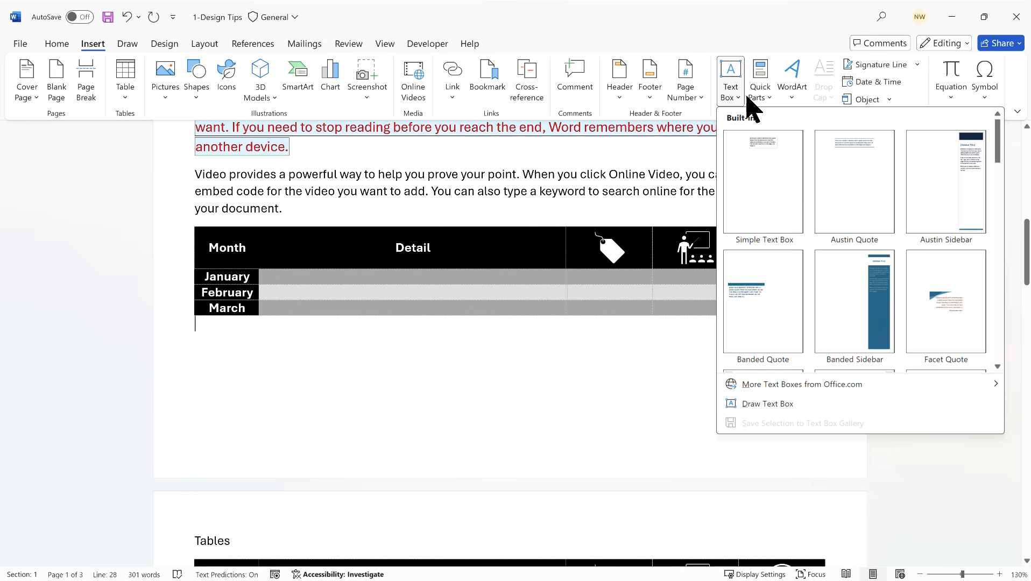
{"action": "left_click", "coordinate": [771, 100]}
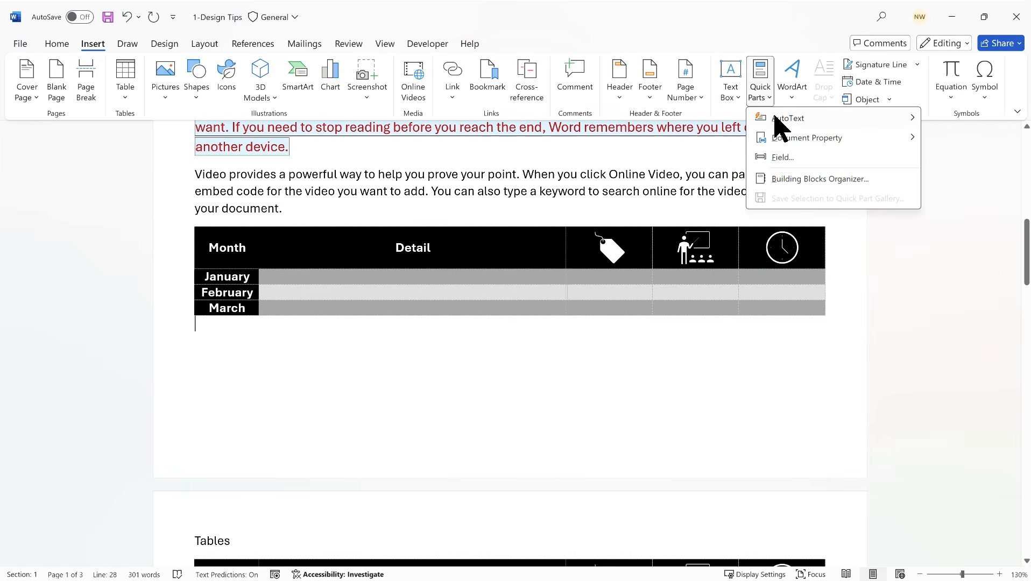
{"action": "mouse_move", "coordinate": [775, 137]}
{"action": "left_click", "coordinate": [756, 48]}
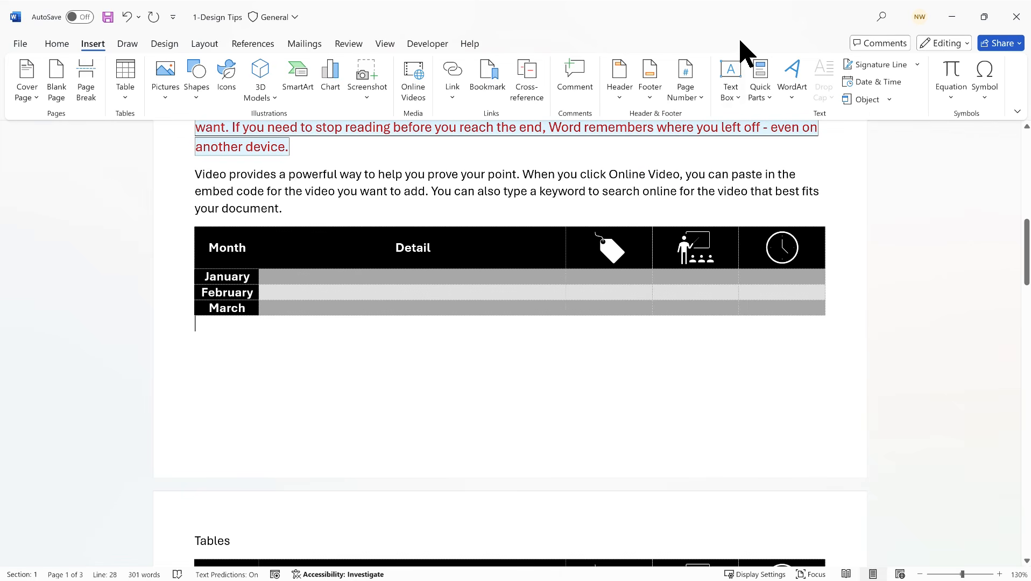
{"action": "left_click", "coordinate": [738, 100]}
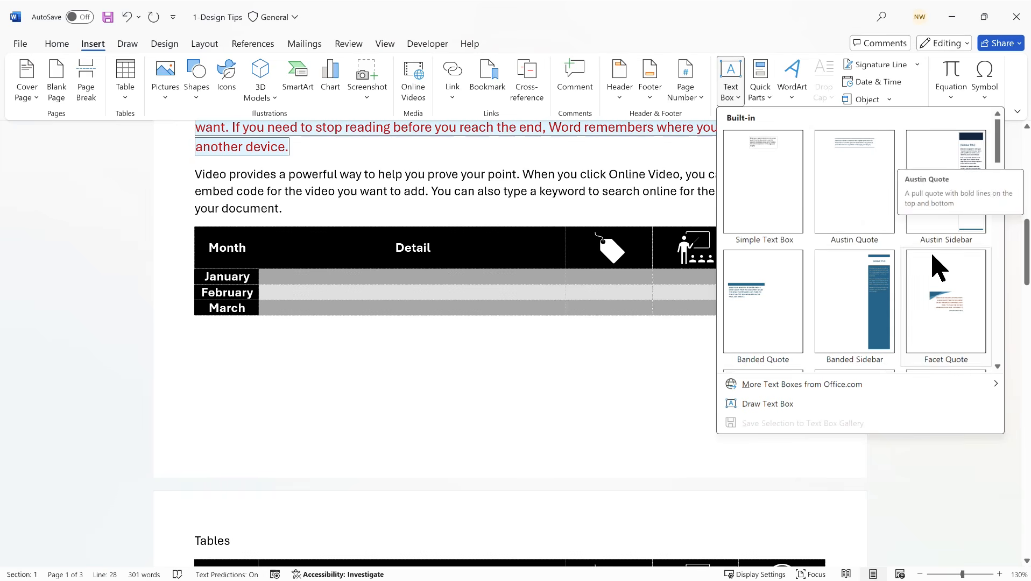
{"action": "scroll", "coordinate": [933, 269], "scroll_direction": "down", "scroll_amount": 6}
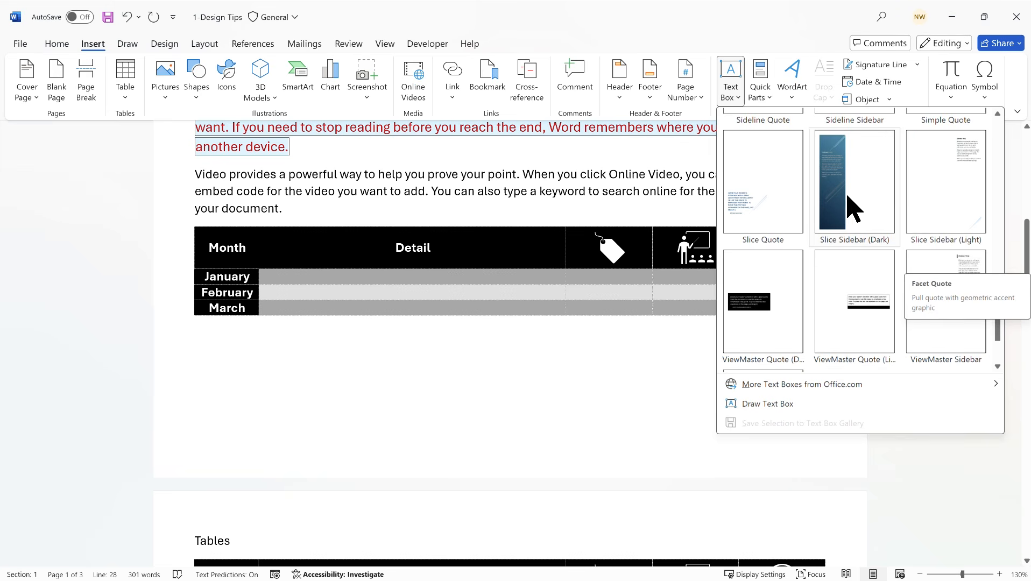
{"action": "left_click", "coordinate": [530, 336]}
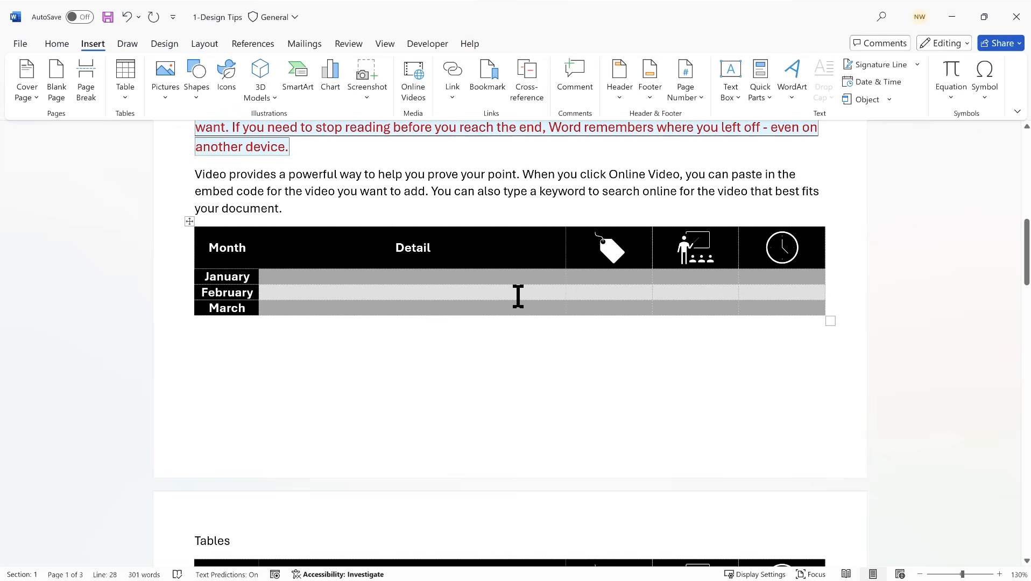
- Draw a rounded rectangle about 2.36" wide and 1.28" high just below the Quick Parts heading on page 3
{"action": "scroll", "coordinate": [517, 297], "scroll_direction": "down", "scroll_amount": 5}
{"action": "scroll", "coordinate": [518, 290], "scroll_direction": "down", "scroll_amount": 3}
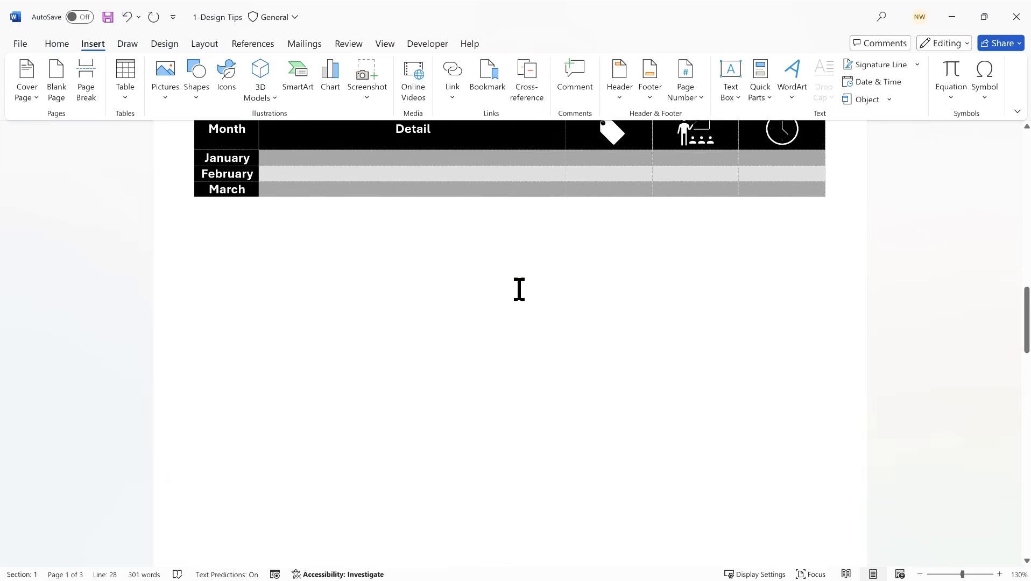
{"action": "scroll", "coordinate": [518, 290], "scroll_direction": "up", "scroll_amount": 2}
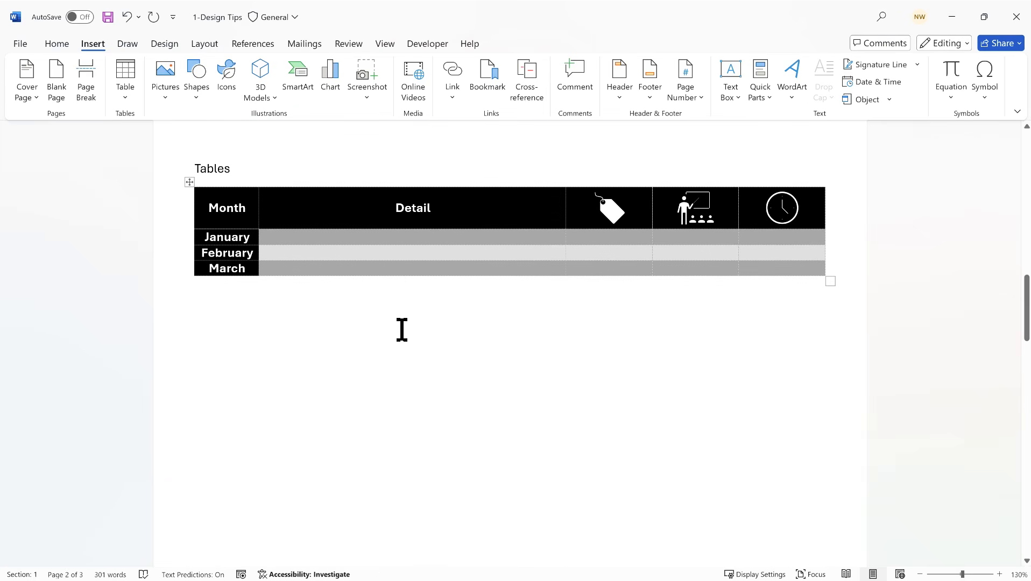
{"action": "scroll", "coordinate": [367, 337], "scroll_direction": "up", "scroll_amount": 2}
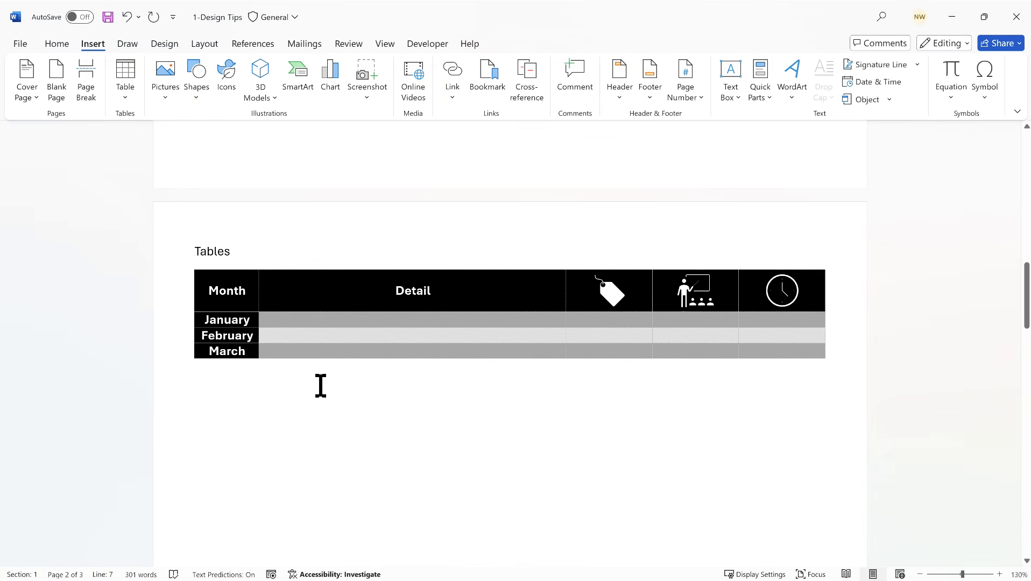
{"action": "scroll", "coordinate": [320, 386], "scroll_direction": "down", "scroll_amount": 8}
{"action": "scroll", "coordinate": [364, 330], "scroll_direction": "up", "scroll_amount": 1}
{"action": "scroll", "coordinate": [366, 328], "scroll_direction": "down", "scroll_amount": 4}
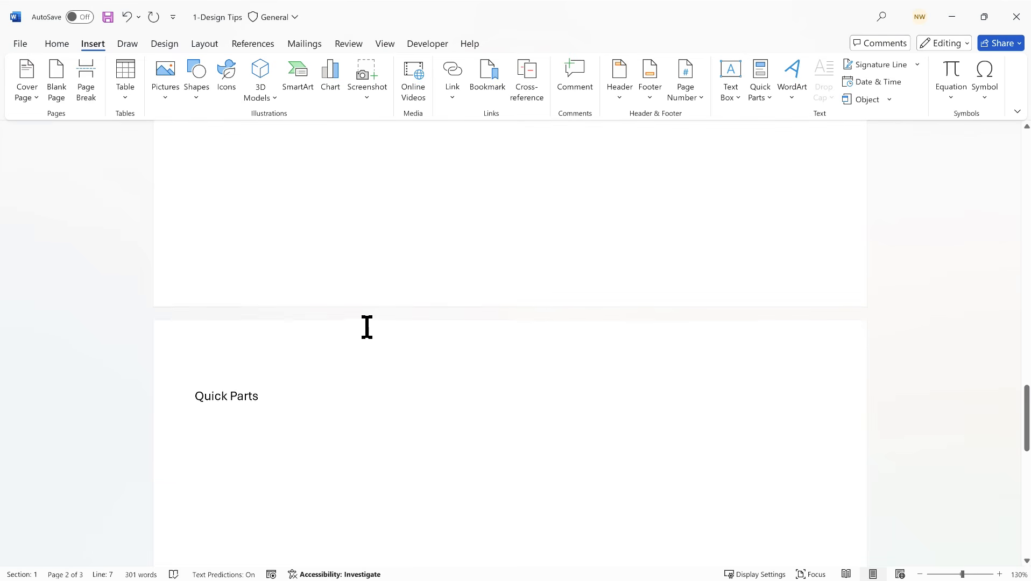
{"action": "scroll", "coordinate": [367, 327], "scroll_direction": "down", "scroll_amount": 3}
{"action": "left_click", "coordinate": [220, 300]}
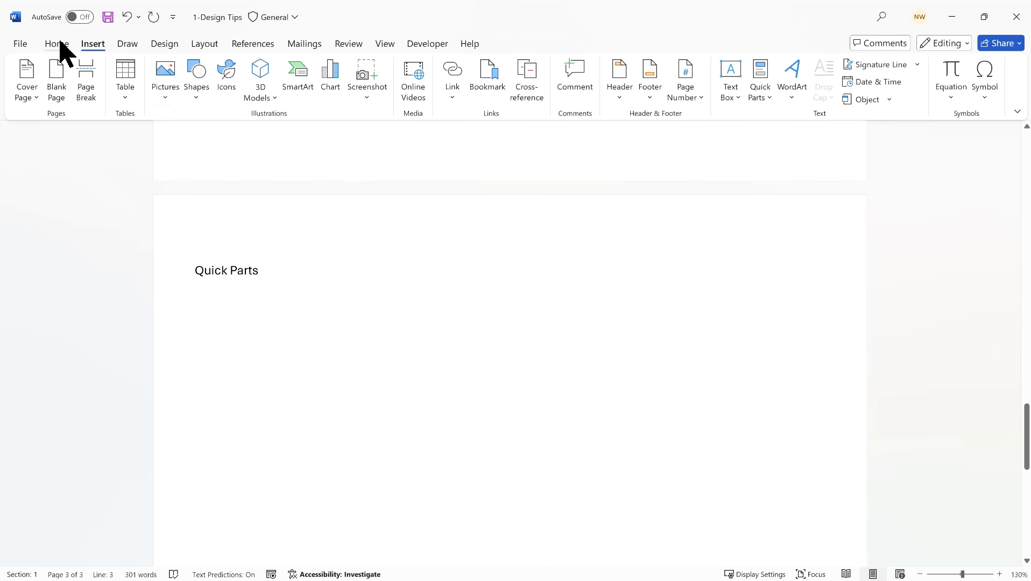
{"action": "left_click", "coordinate": [196, 100]}
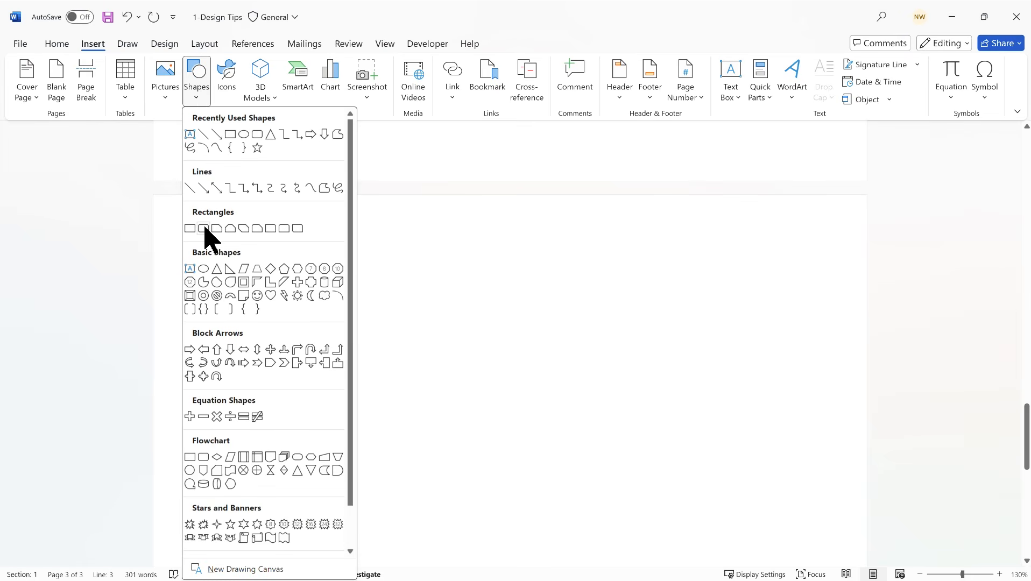
{"action": "left_click", "coordinate": [204, 228]}
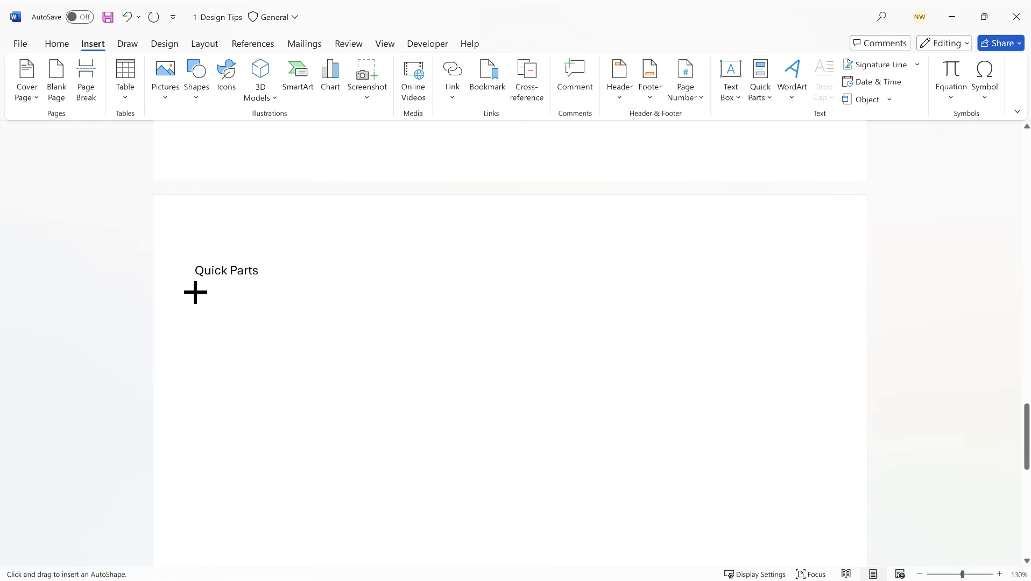
{"action": "left_click_drag", "start_coordinate": [196, 292], "coordinate": [393, 400]}
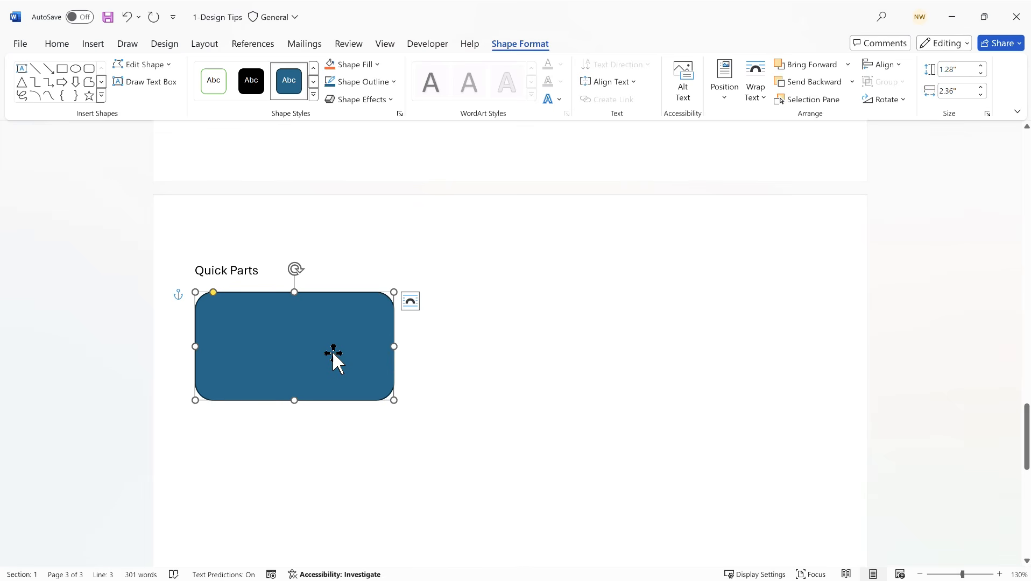
- Add the text "New Section" to the rounded rectangle and format it as 16 pt bold italic
{"action": "type", "text": "New "}
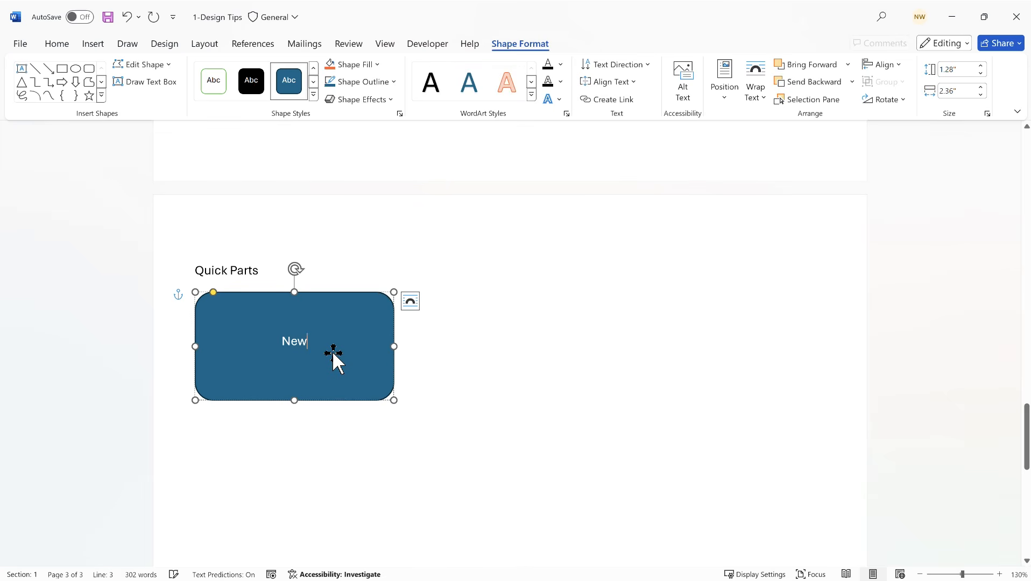
{"action": "type", "text": "Section"}
{"action": "triple_click", "coordinate": [295, 338]}
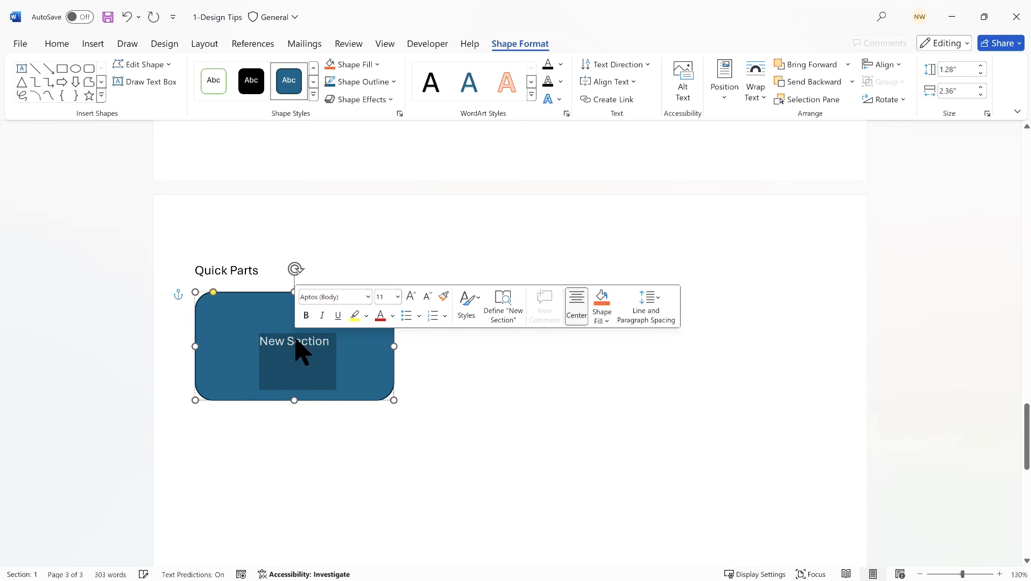
{"action": "left_click", "coordinate": [409, 297]}
{"action": "left_click", "coordinate": [410, 296]}
{"action": "left_click", "coordinate": [410, 297]}
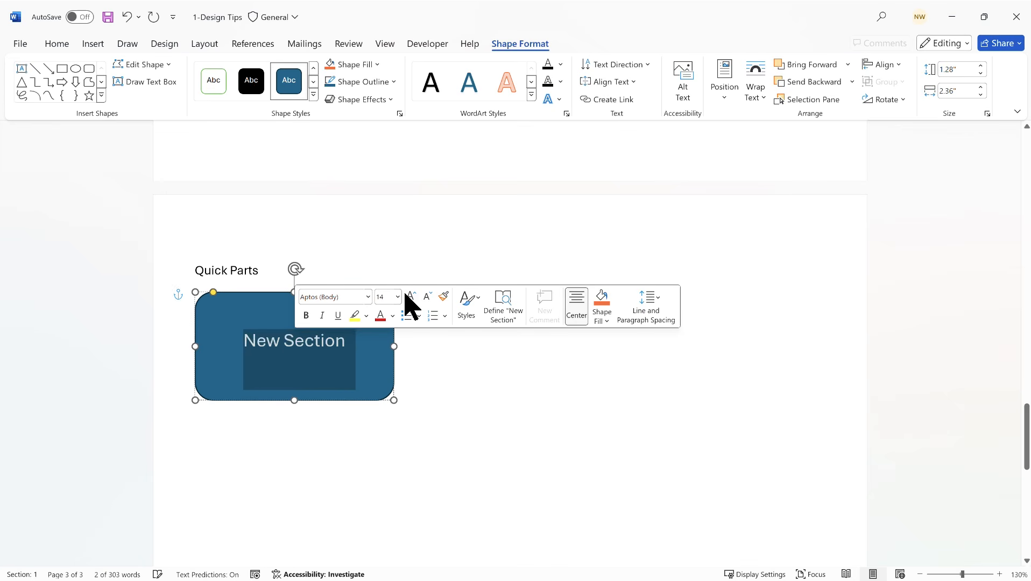
{"action": "left_click", "coordinate": [306, 316]}
{"action": "left_click", "coordinate": [322, 316]}
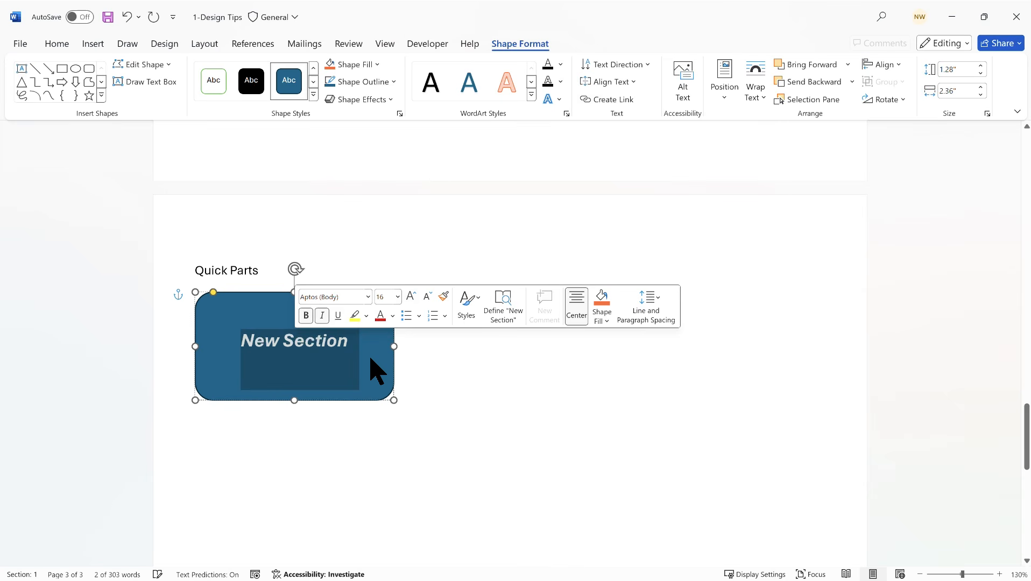
{"action": "left_click", "coordinate": [375, 360]}
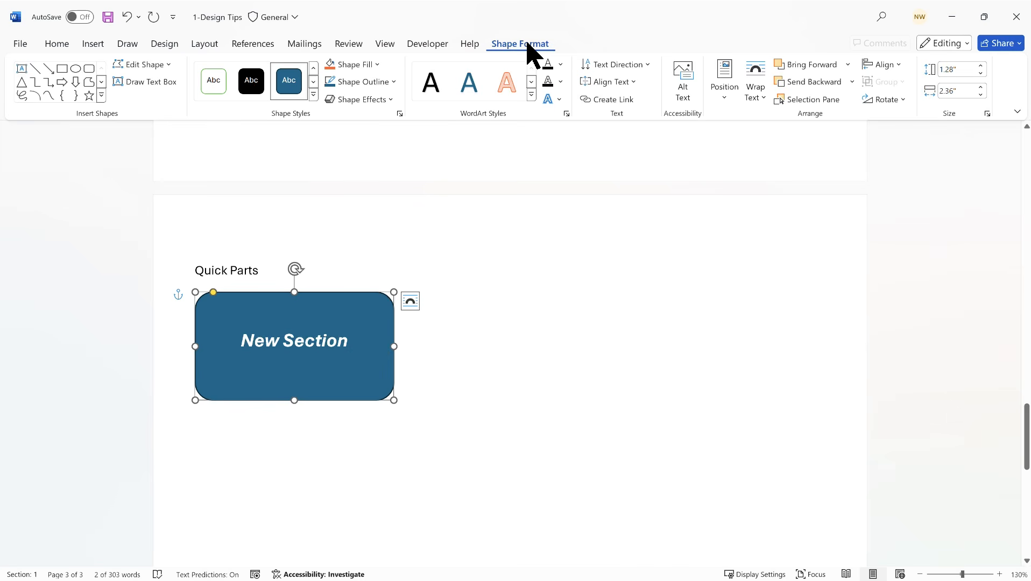
- Move the New Section rectangle across the page to the empty area nearer the right margin
{"action": "left_click", "coordinate": [313, 95]}
{"action": "left_click", "coordinate": [497, 223]}
{"action": "left_click_drag", "start_coordinate": [337, 293], "coordinate": [671, 310]}
{"action": "left_click", "coordinate": [313, 96]}
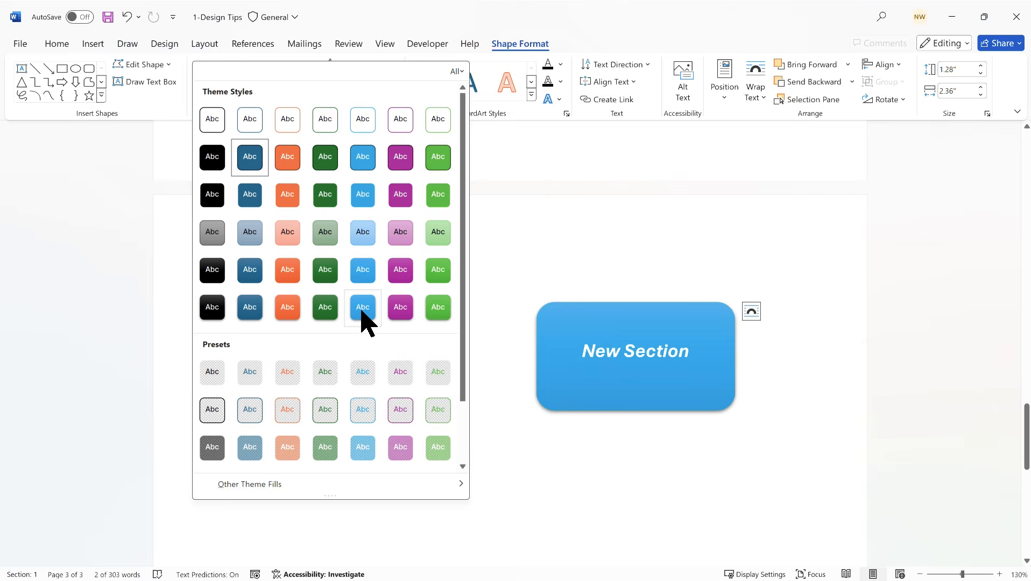
{"action": "scroll", "coordinate": [365, 312], "scroll_direction": "down", "scroll_amount": 2}
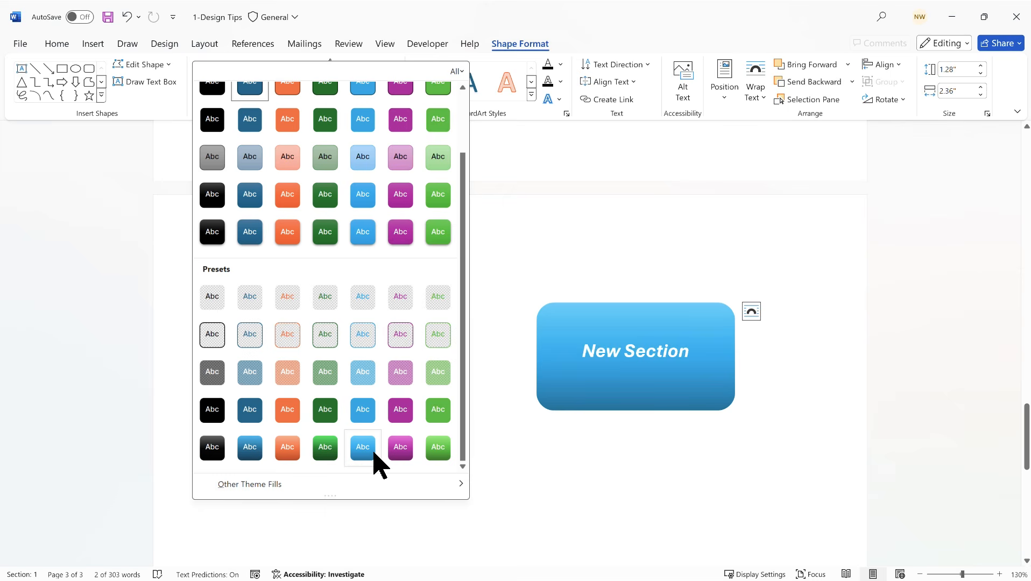
{"action": "left_click", "coordinate": [585, 30]}
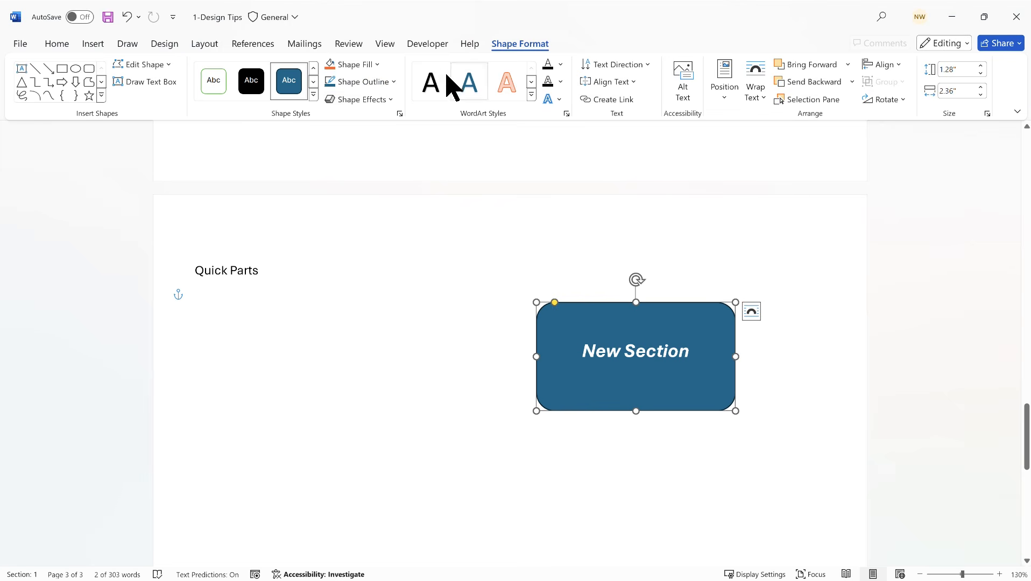
- Apply the first reflection variation and the thinnest orange glow variation to the New Section rectangle
{"action": "left_click", "coordinate": [392, 101]}
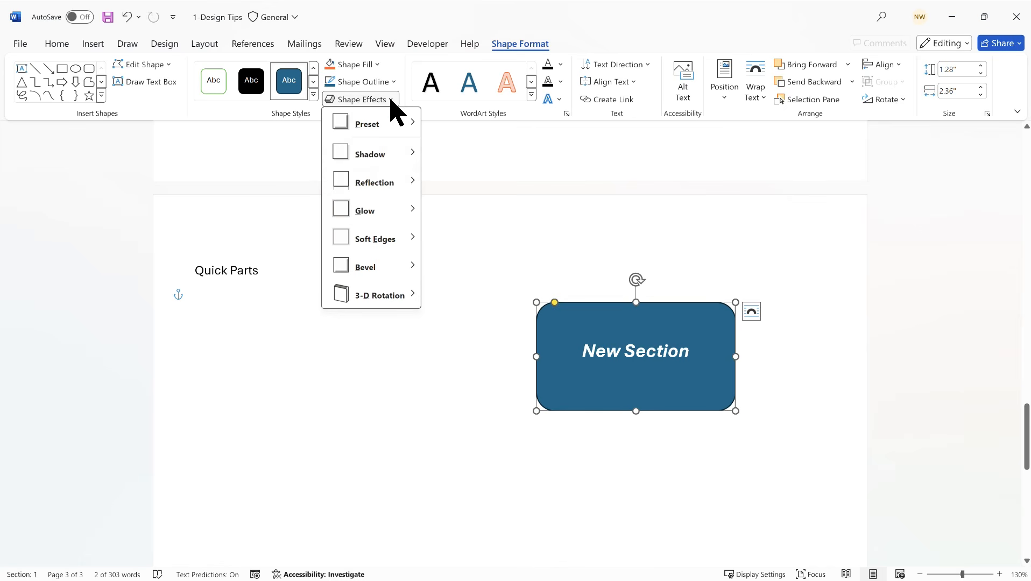
{"action": "mouse_move", "coordinate": [396, 186]}
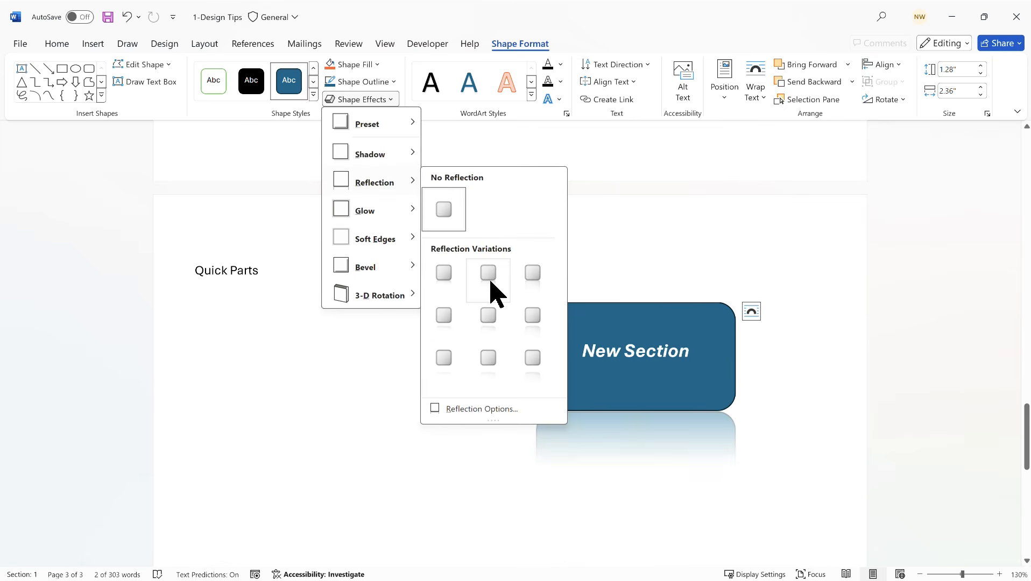
{"action": "left_click", "coordinate": [448, 279]}
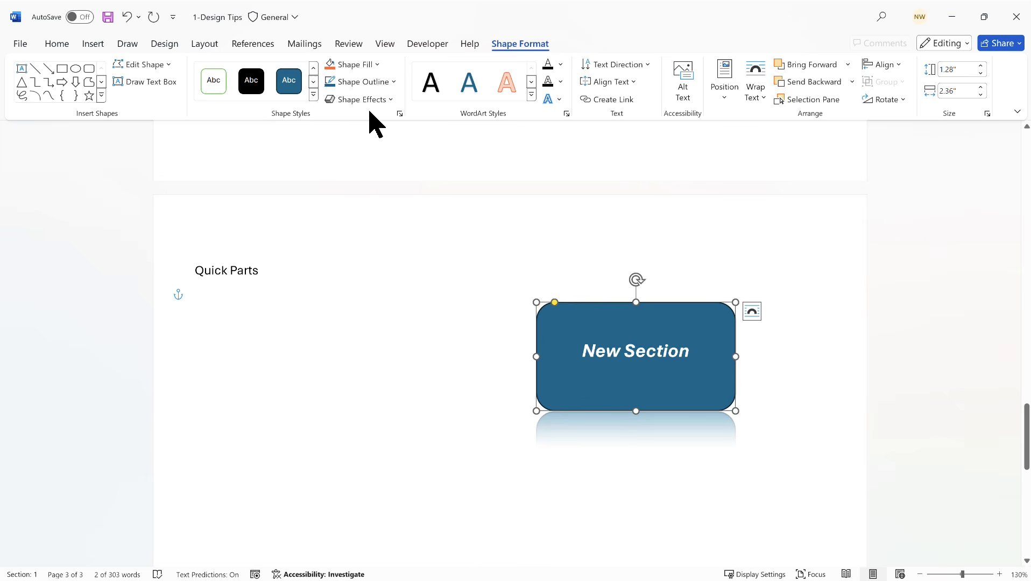
{"action": "left_click", "coordinate": [386, 100]}
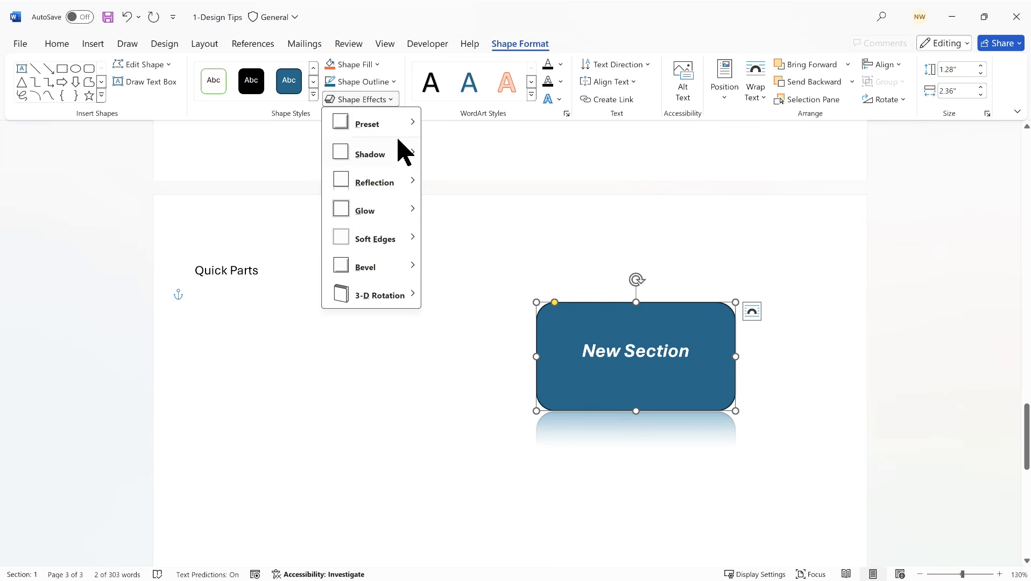
{"action": "mouse_move", "coordinate": [405, 157]}
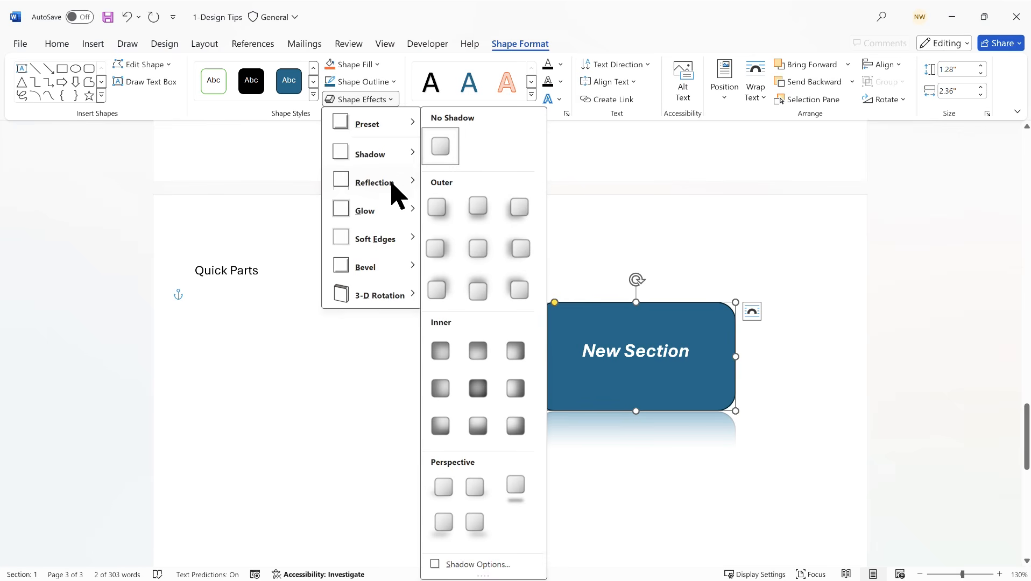
{"action": "mouse_move", "coordinate": [392, 213]}
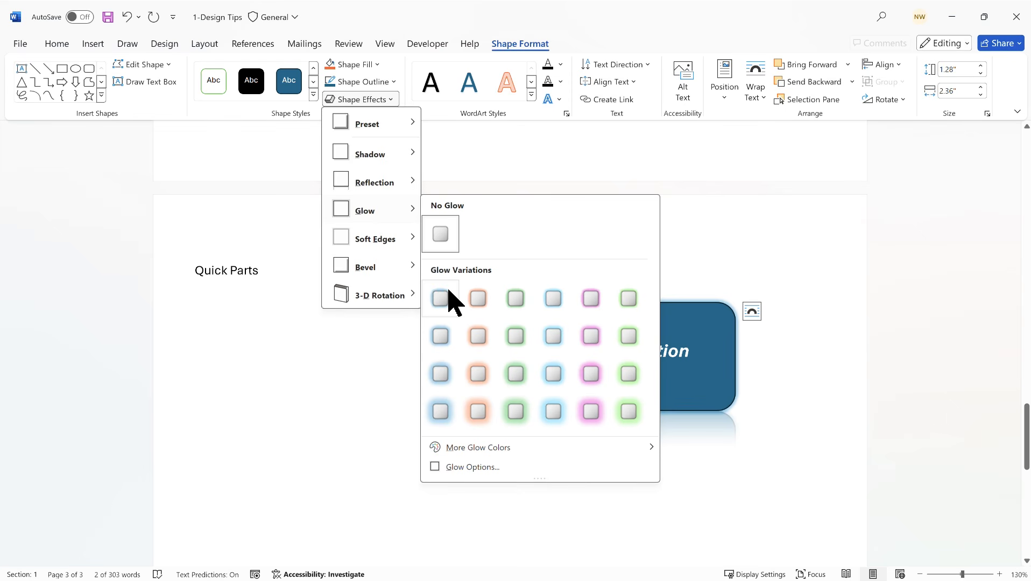
{"action": "left_click", "coordinate": [477, 300]}
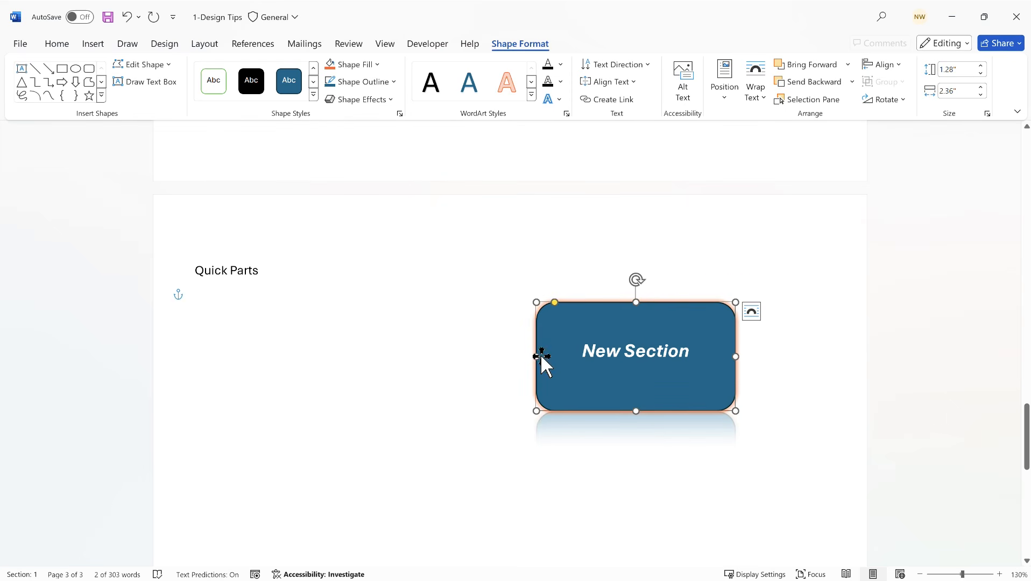
- Move the New Section rectangle back under the Quick Parts heading and stretch it into a banner about 7.13" wide and 0.54" high
{"action": "left_click_drag", "start_coordinate": [537, 357], "coordinate": [404, 357]}
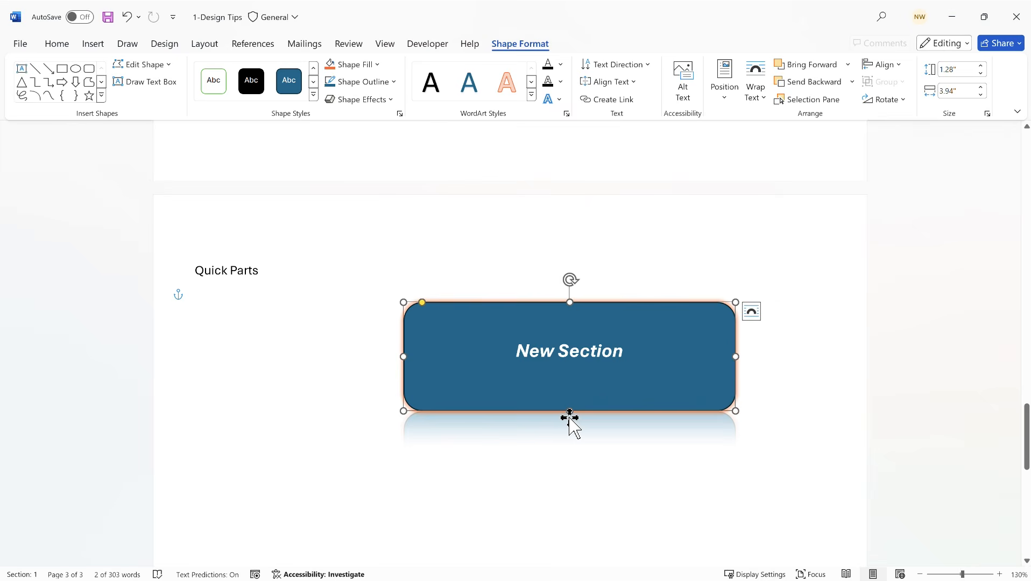
{"action": "left_click_drag", "start_coordinate": [570, 413], "coordinate": [569, 369]}
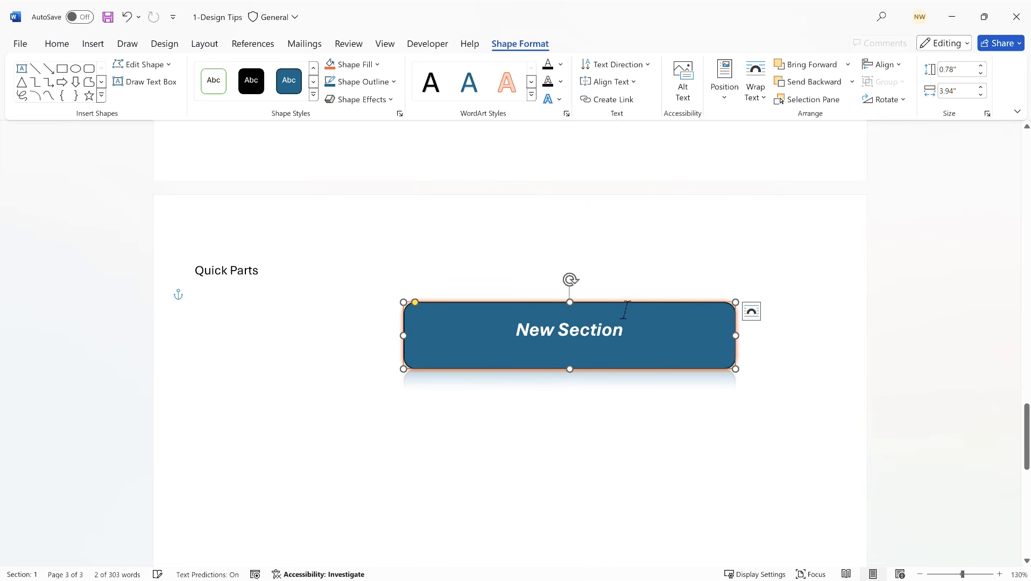
{"action": "left_click_drag", "start_coordinate": [603, 305], "coordinate": [416, 304]}
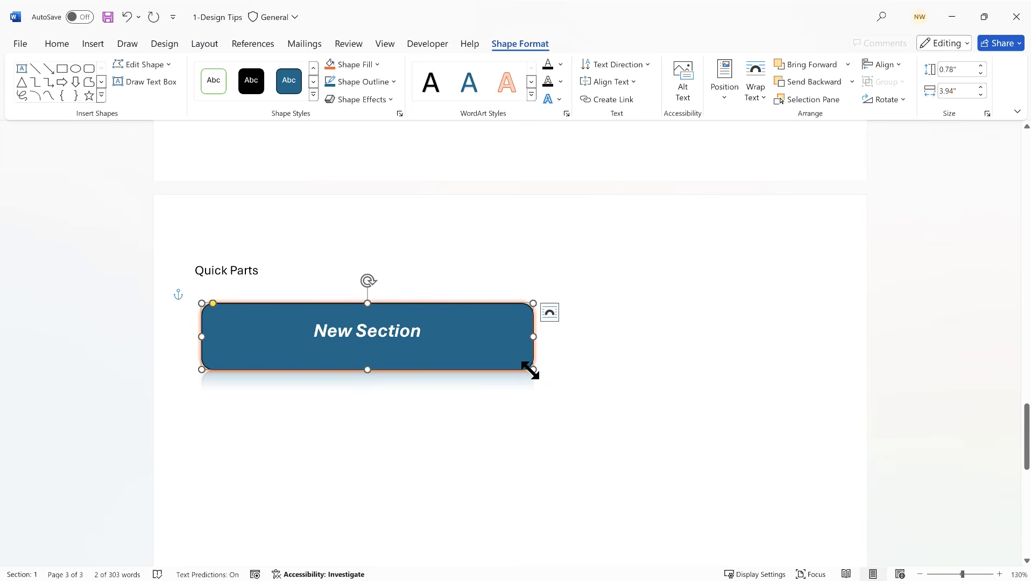
{"action": "left_click_drag", "start_coordinate": [533, 369], "coordinate": [680, 375]}
{"action": "left_click_drag", "start_coordinate": [730, 370], "coordinate": [802, 350]}
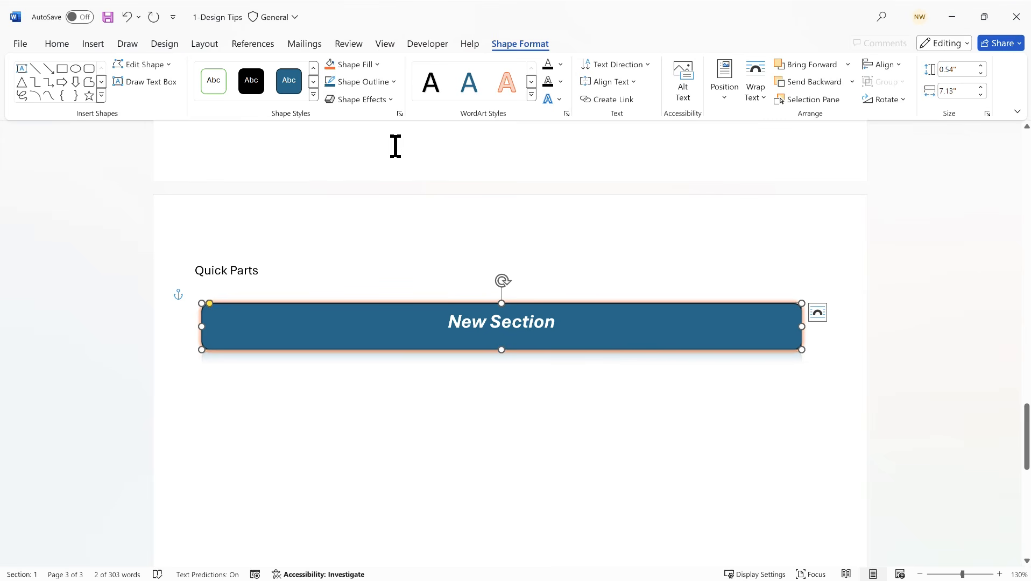
- Remove the outline from the New Section banner and deselect it
{"action": "left_click", "coordinate": [395, 82]}
{"action": "left_click", "coordinate": [376, 260]}
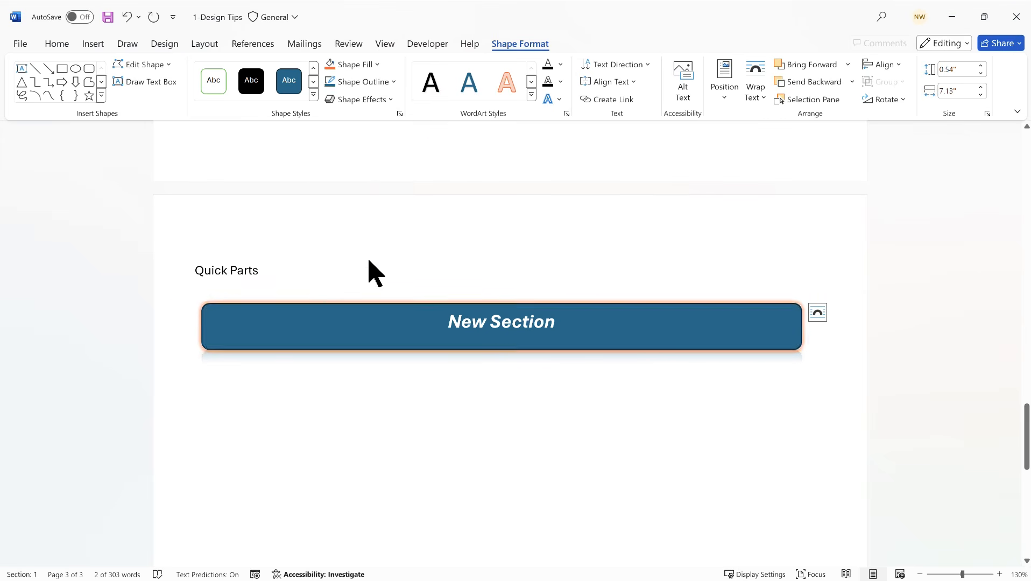
{"action": "left_click", "coordinate": [523, 397]}
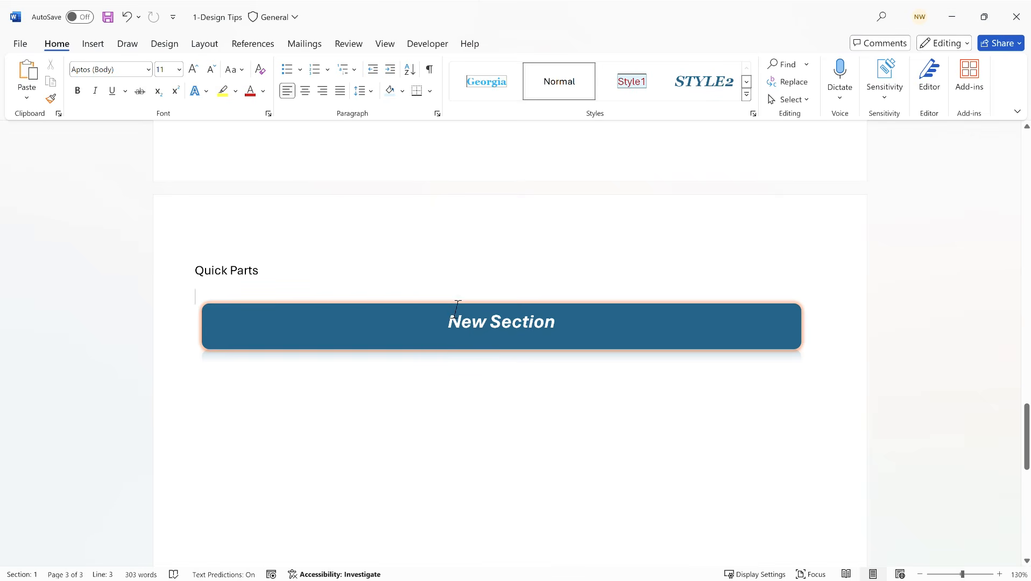
- Save the New Section banner as a building block named "New Header" in the AutoText gallery
{"action": "left_click", "coordinate": [436, 304]}
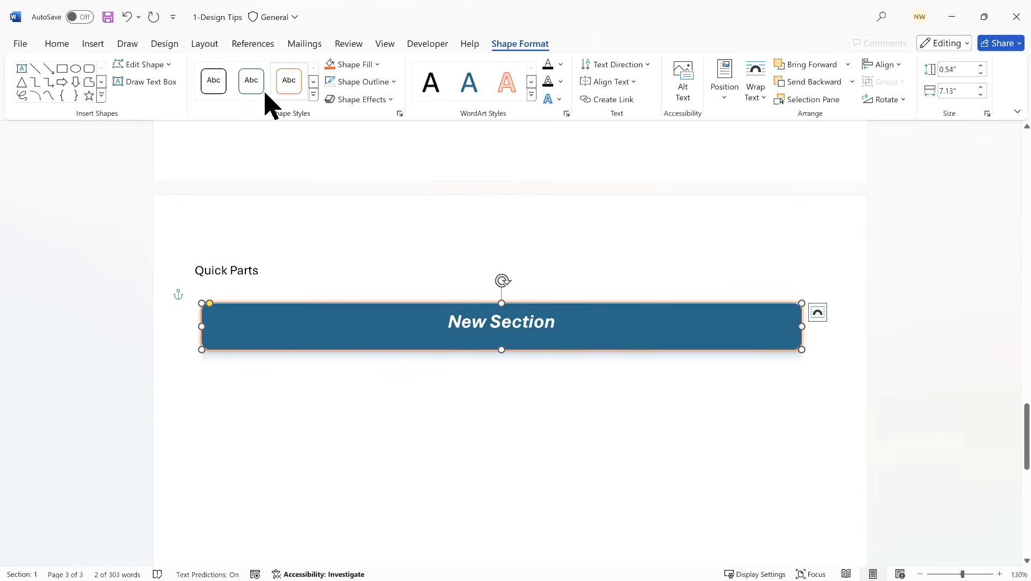
{"action": "left_click", "coordinate": [94, 44]}
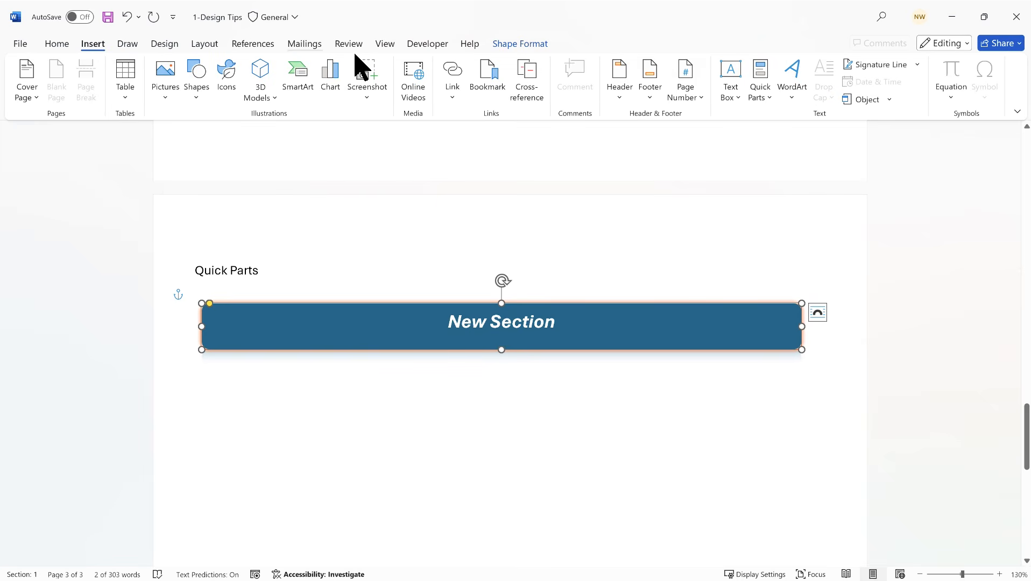
{"action": "left_click", "coordinate": [767, 101]}
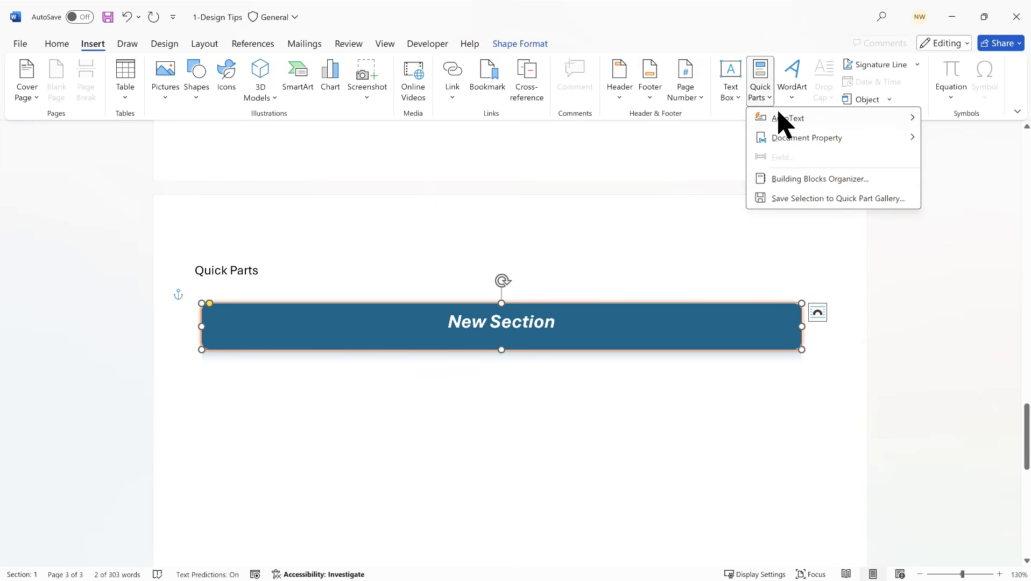
{"action": "left_click", "coordinate": [801, 198]}
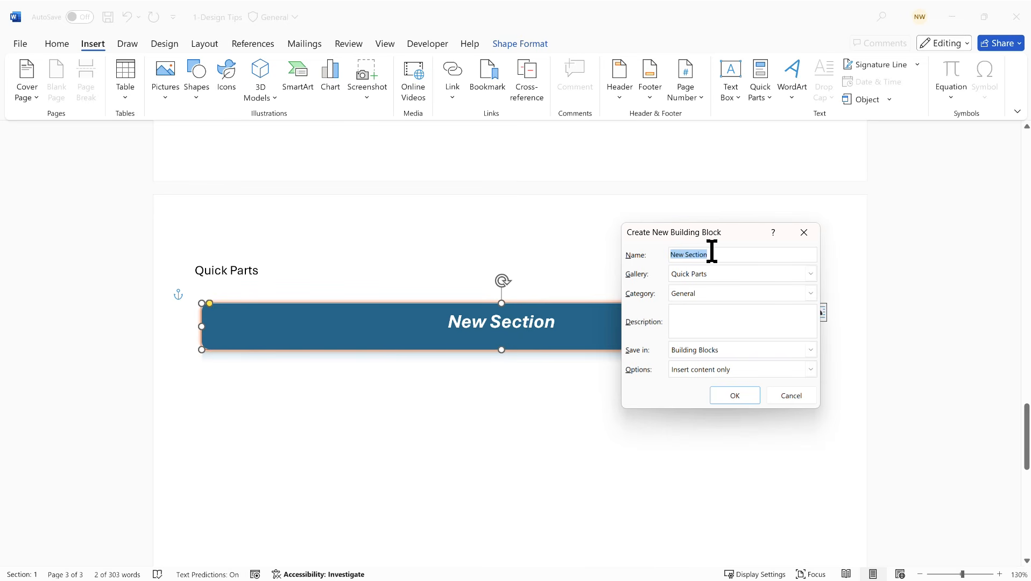
{"action": "type", "text": "New Header"}
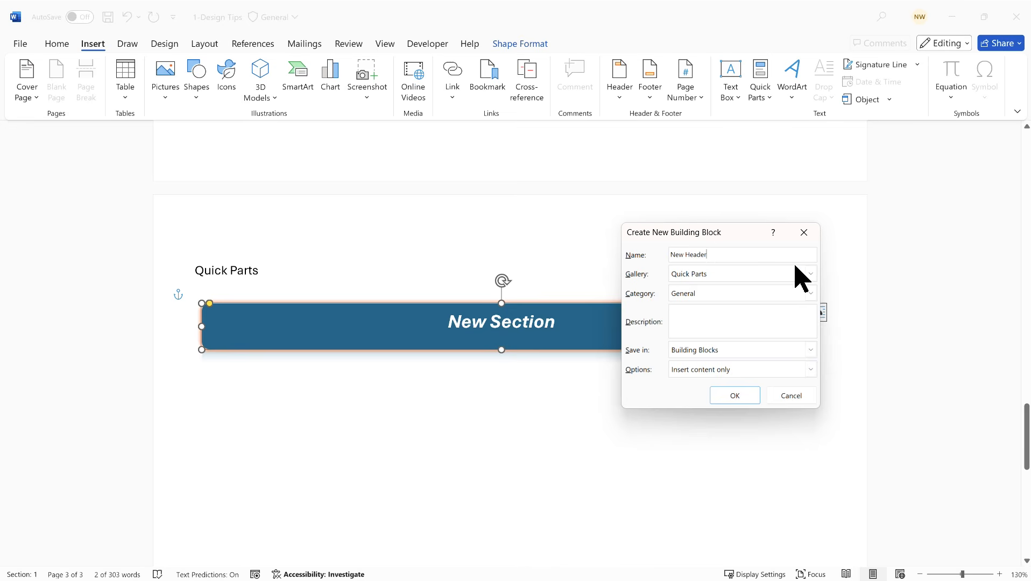
{"action": "left_click", "coordinate": [810, 274]}
{"action": "left_click", "coordinate": [711, 289]}
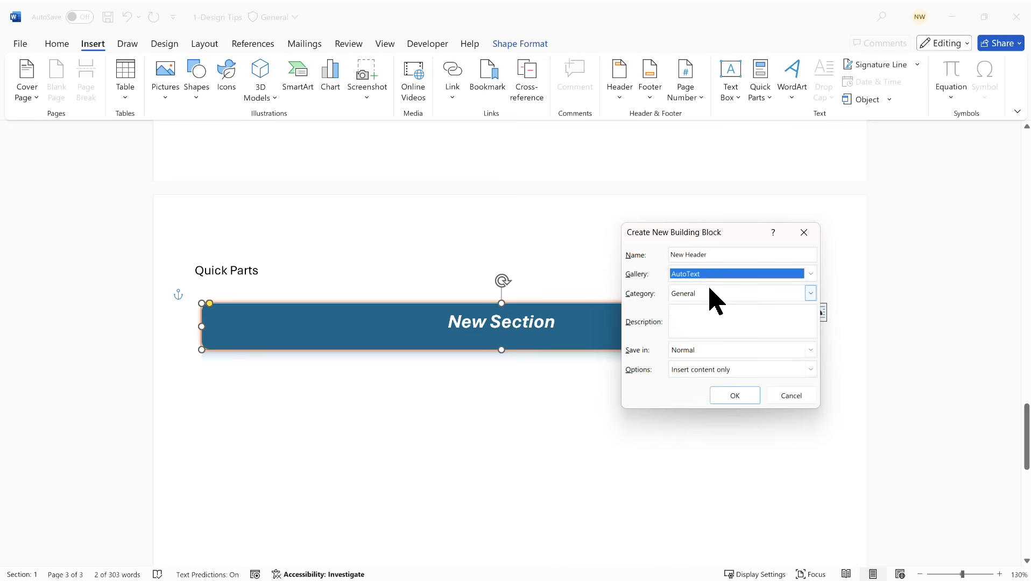
{"action": "left_click", "coordinate": [736, 396]}
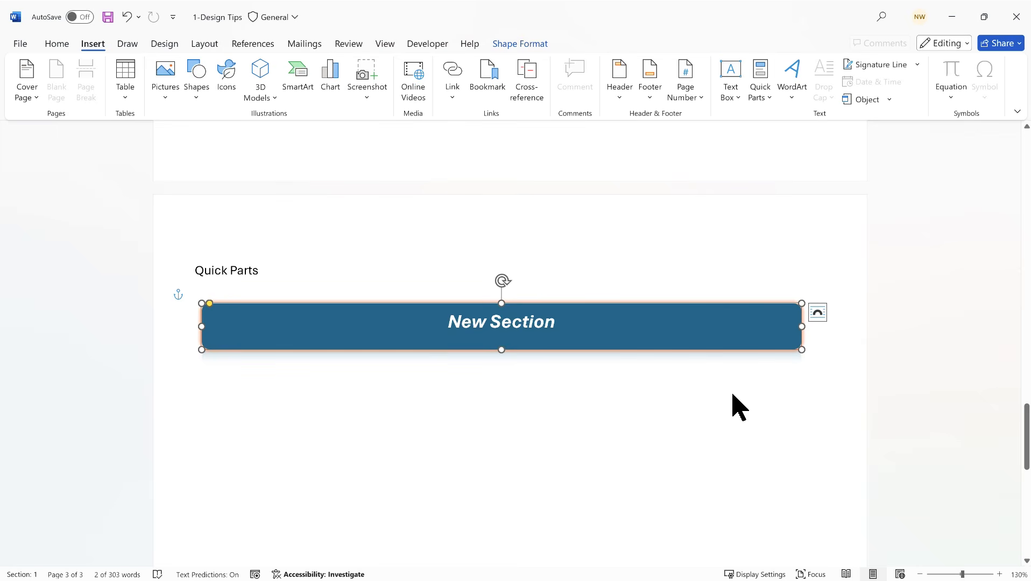
- Delete the original New Section banner from page 3
{"action": "left_click", "coordinate": [555, 377]}
{"action": "left_click", "coordinate": [601, 305]}
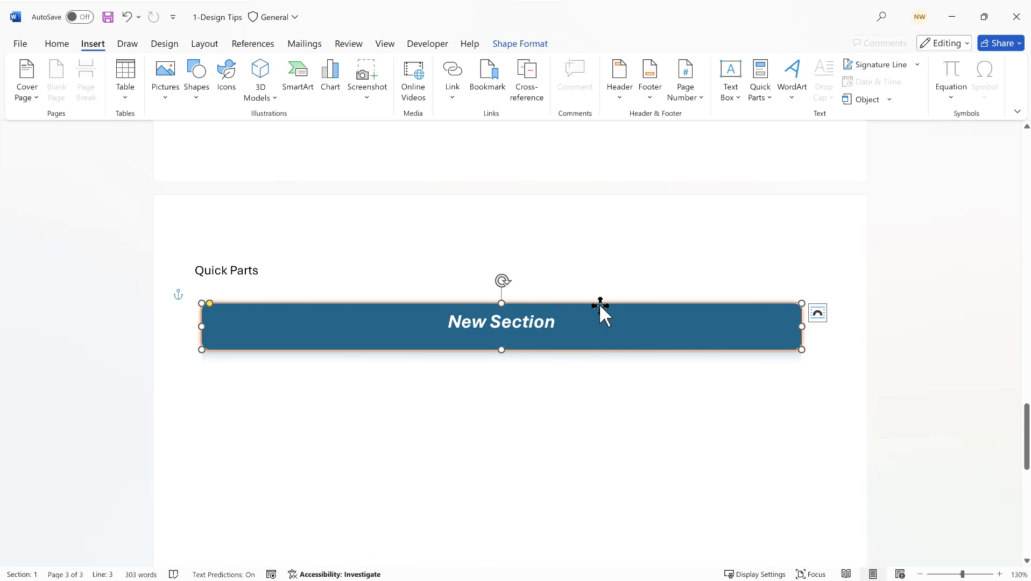
{"action": "key", "text": "Delete"}
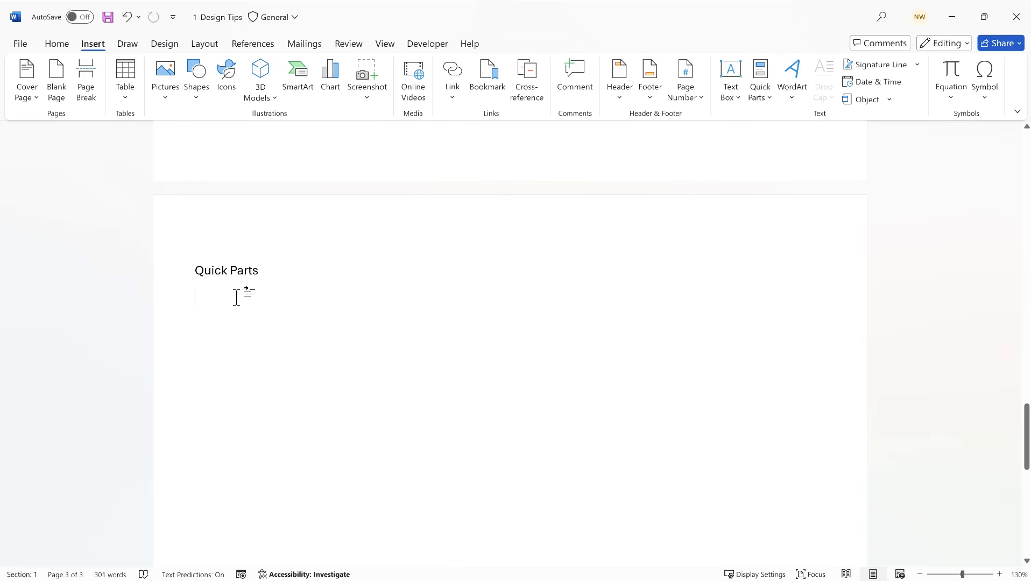
- Insert the New Header AutoText entry on the empty line below the Quick Parts heading
{"action": "left_click", "coordinate": [232, 293]}
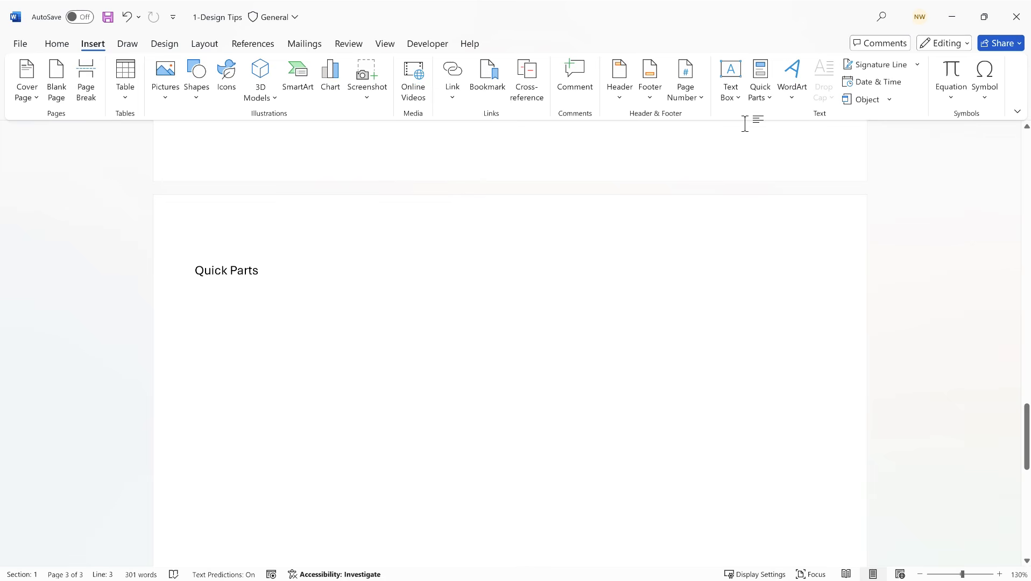
{"action": "left_click", "coordinate": [770, 98]}
{"action": "mouse_move", "coordinate": [774, 119]}
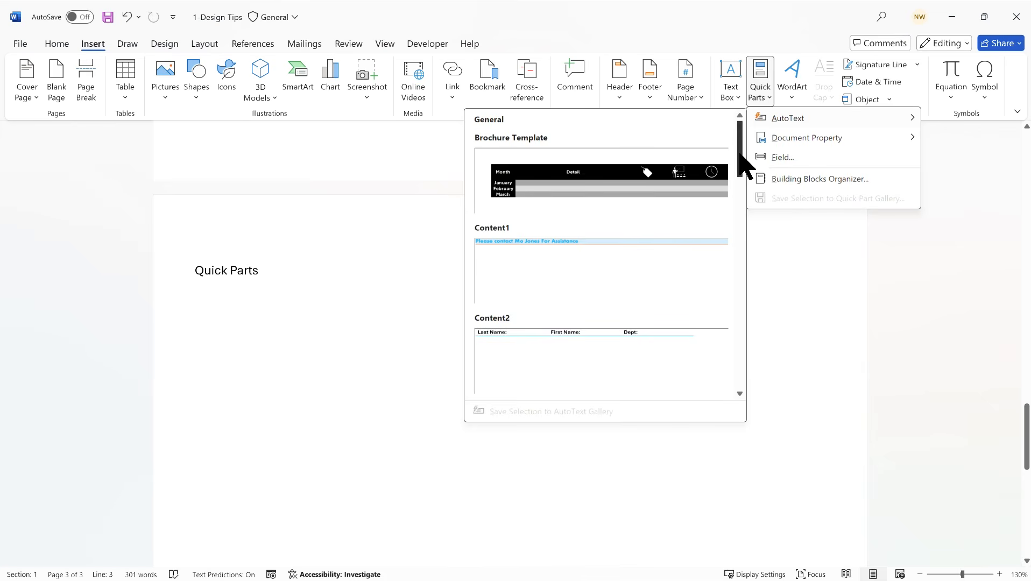
{"action": "left_click_drag", "start_coordinate": [740, 153], "coordinate": [727, 255]}
{"action": "left_click", "coordinate": [652, 313]}
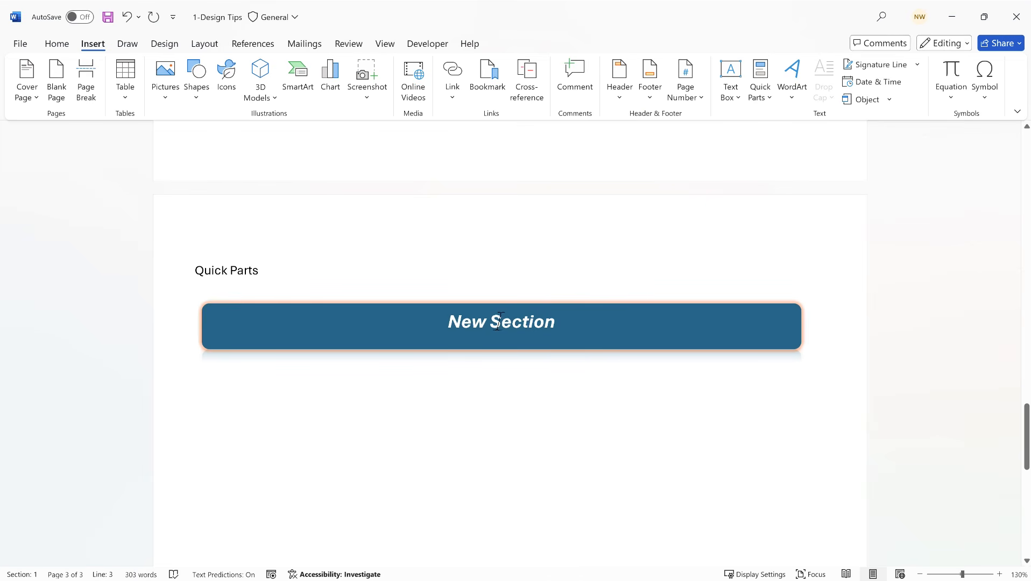
- Replace the text in the inserted banner with "Quick Parts"
{"action": "triple_click", "coordinate": [520, 328]}
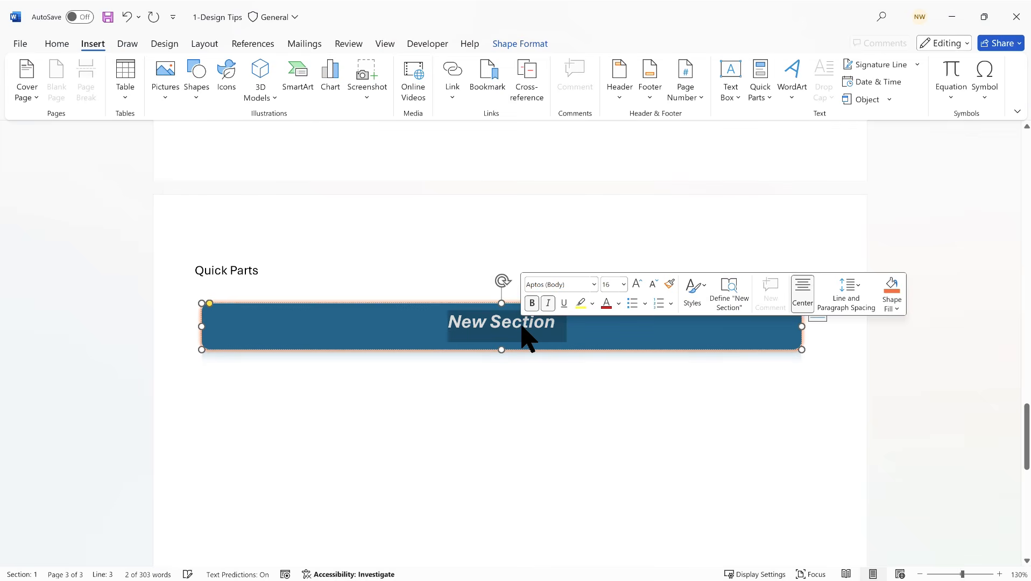
{"action": "type", "text": "Quick"}
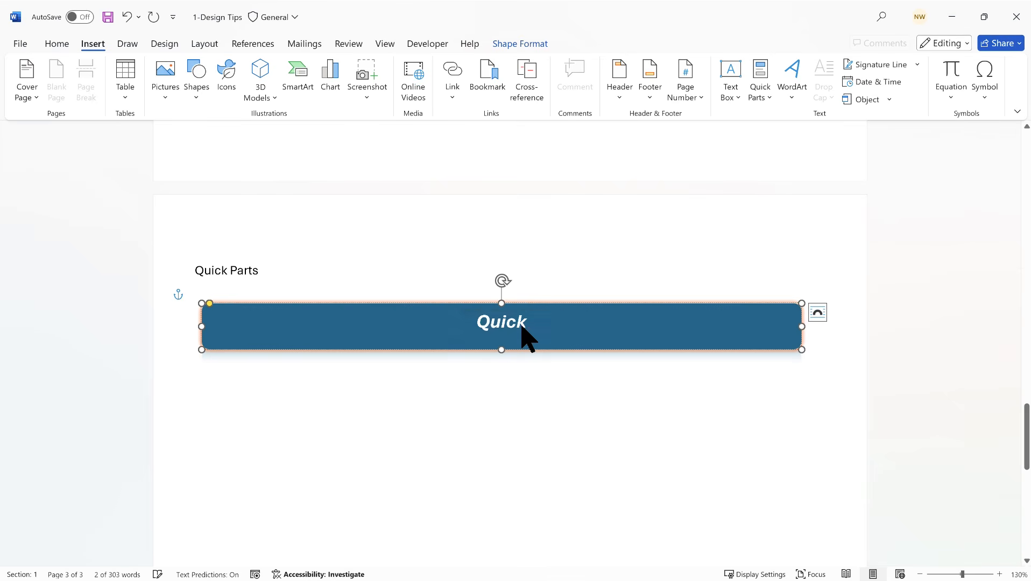
{"action": "type", "text": " PArts"}
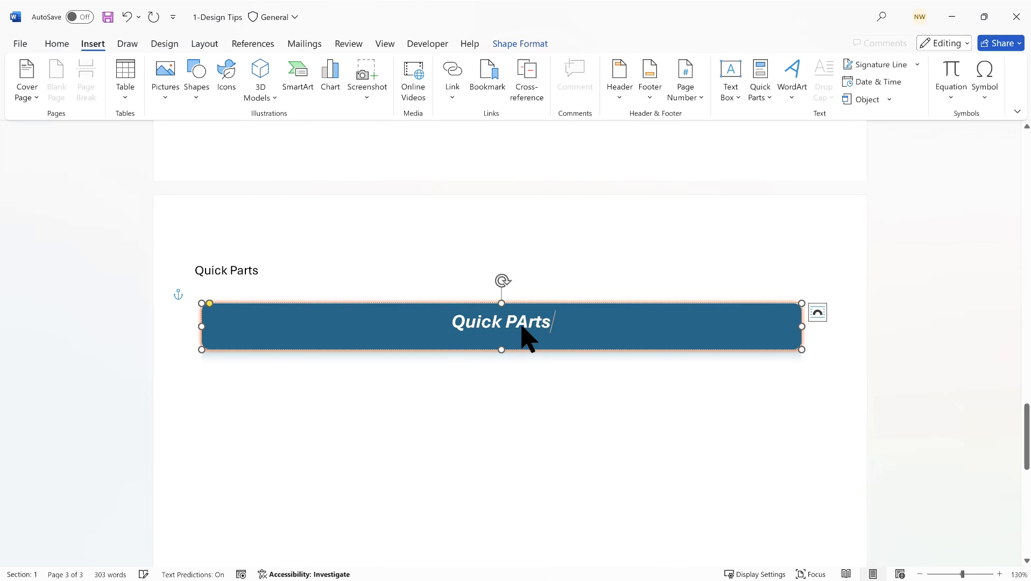
{"action": "key", "text": "BackSpace"}
{"action": "key", "text": "BackSpace"}
{"action": "key", "text": "BackSpace"}
{"action": "key", "text": "BackSpace"}
{"action": "type", "text": "arts"}
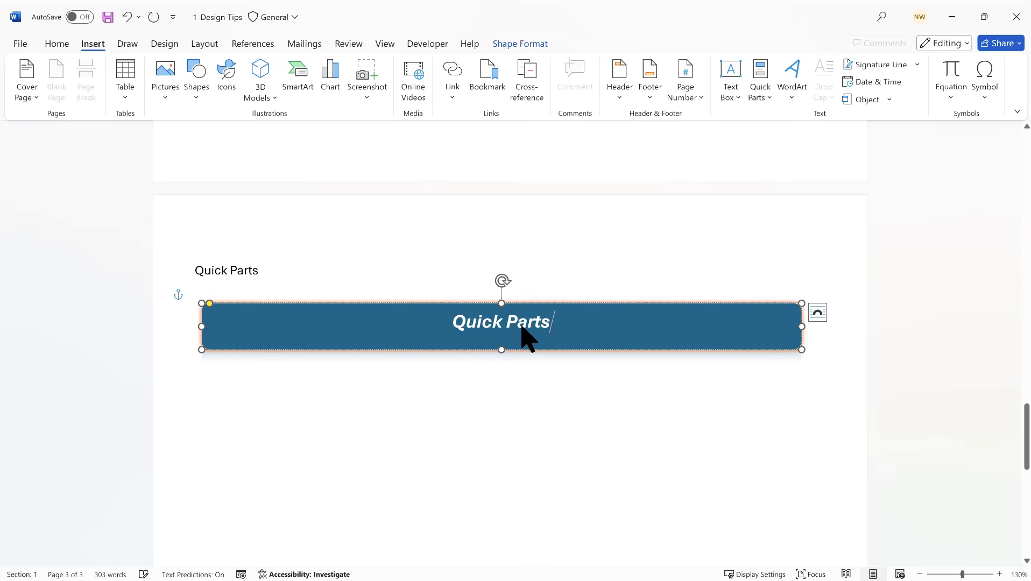
- Add three blank lines below the Quick Parts heading and move the banner back up directly beneath the heading
{"action": "left_click", "coordinate": [637, 408]}
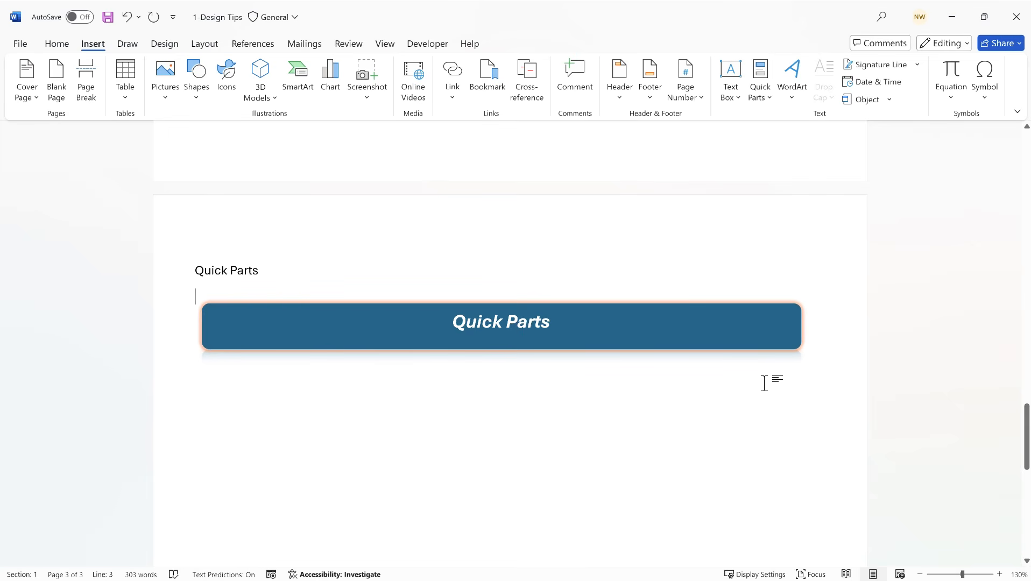
{"action": "key", "text": "Return"}
{"action": "key", "text": "Return"}
{"action": "key", "text": "Return"}
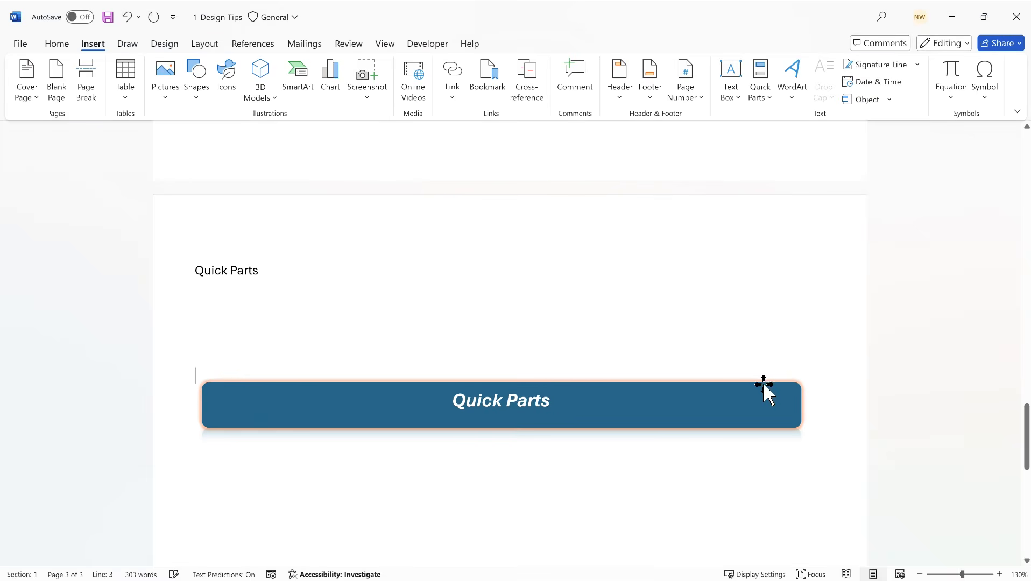
{"action": "left_click_drag", "start_coordinate": [550, 380], "coordinate": [541, 290]}
{"action": "left_click", "coordinate": [535, 371]}
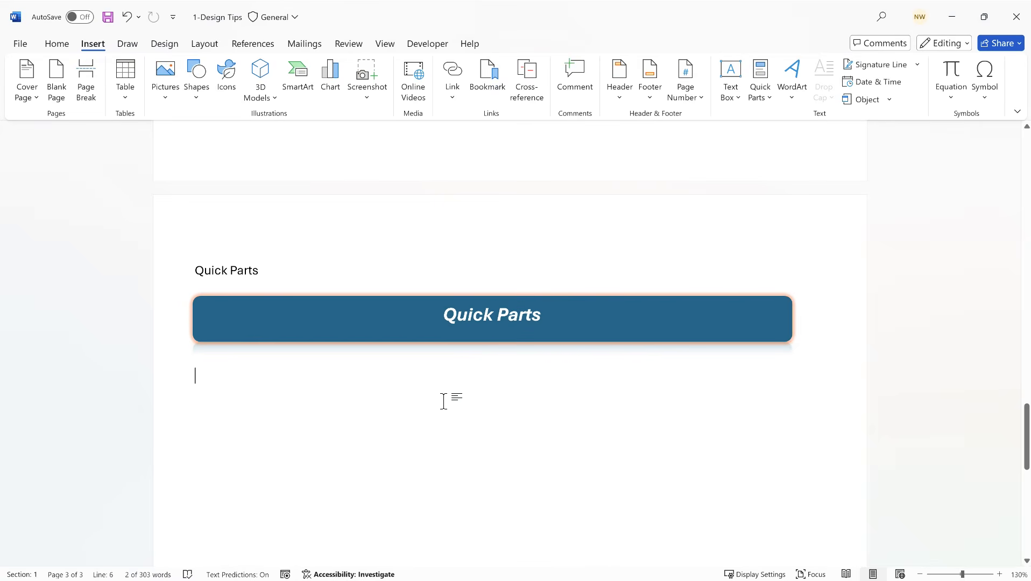
- Insert the Employee Profile AutoText entry on the empty line below the Quick Parts banner and look over the whole table
{"action": "left_click", "coordinate": [771, 99]}
{"action": "mouse_move", "coordinate": [772, 124]}
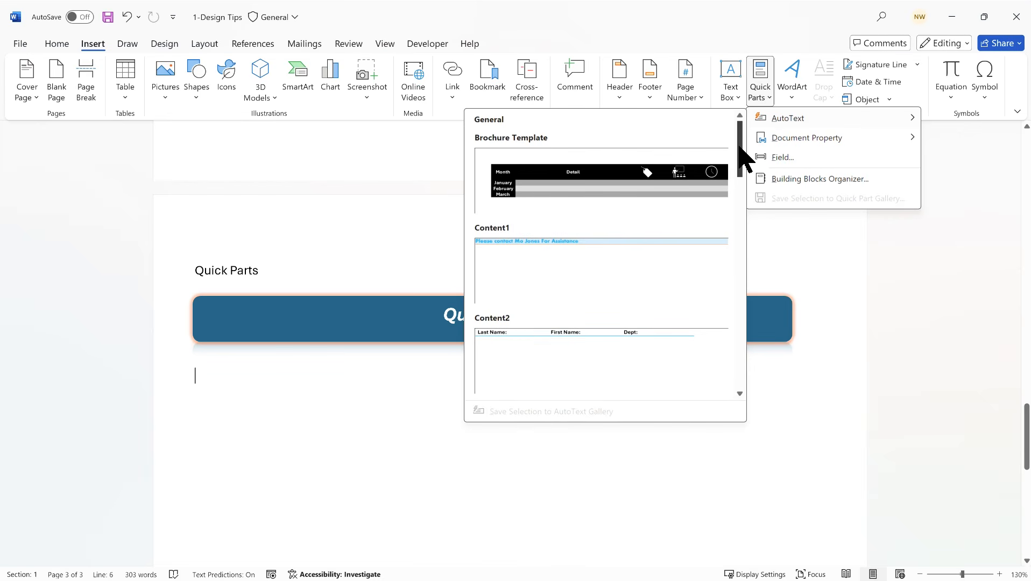
{"action": "left_click_drag", "start_coordinate": [741, 156], "coordinate": [739, 211]}
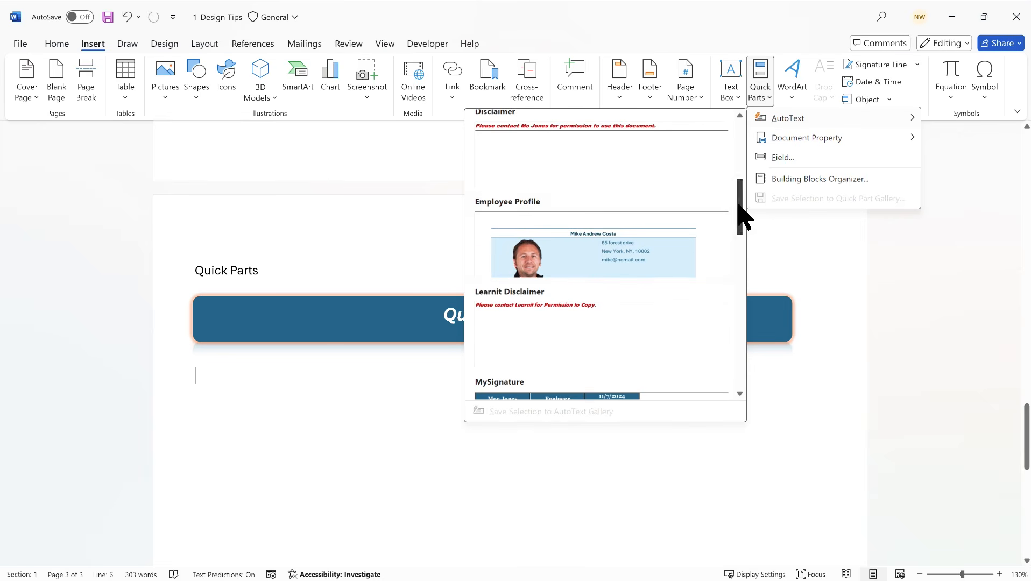
{"action": "left_click", "coordinate": [587, 263]}
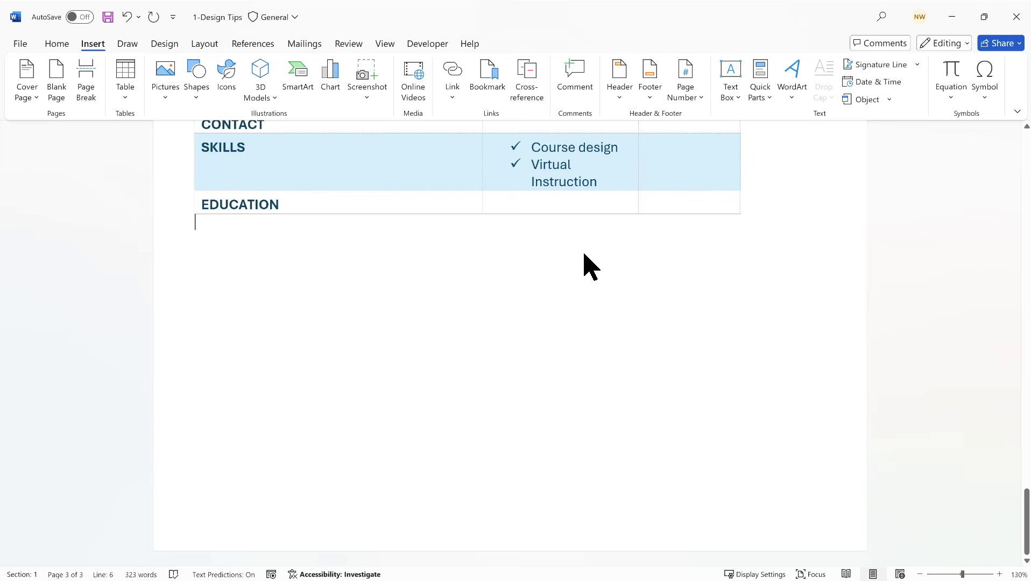
{"action": "scroll", "coordinate": [586, 258], "scroll_direction": "up", "scroll_amount": 6}
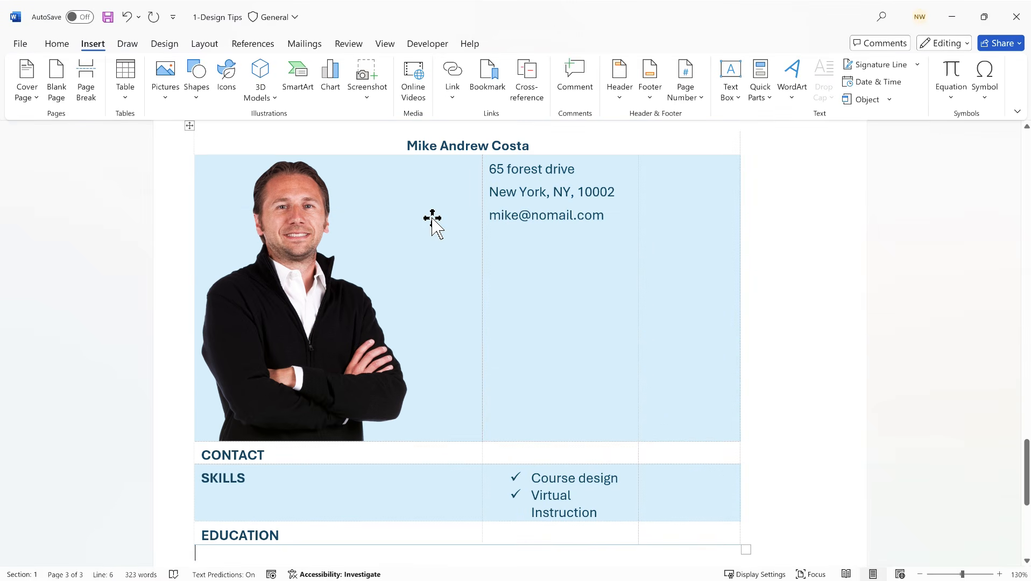
{"action": "scroll", "coordinate": [445, 329], "scroll_direction": "up", "scroll_amount": 1}
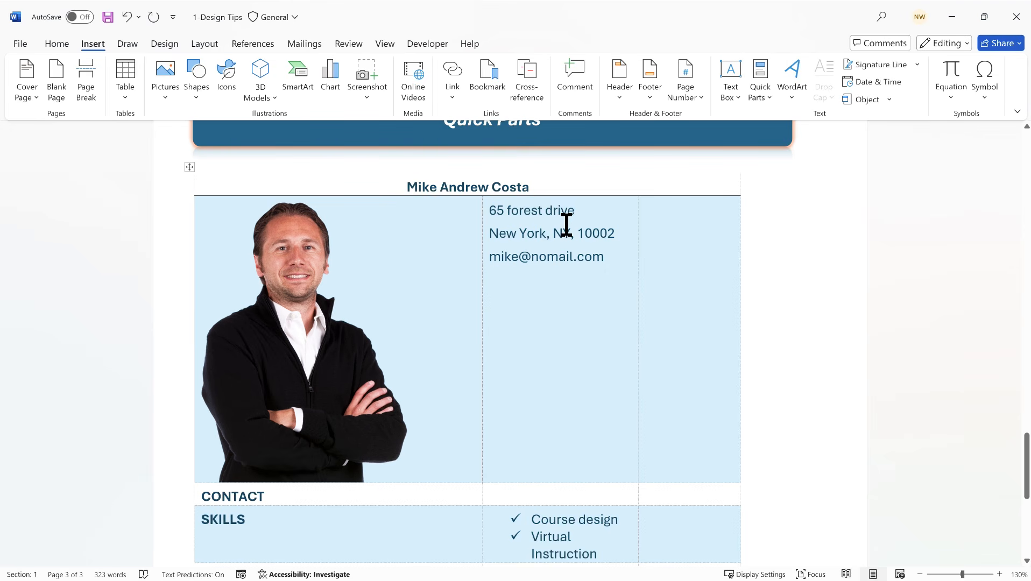
{"action": "scroll", "coordinate": [557, 324], "scroll_direction": "down", "scroll_amount": 4}
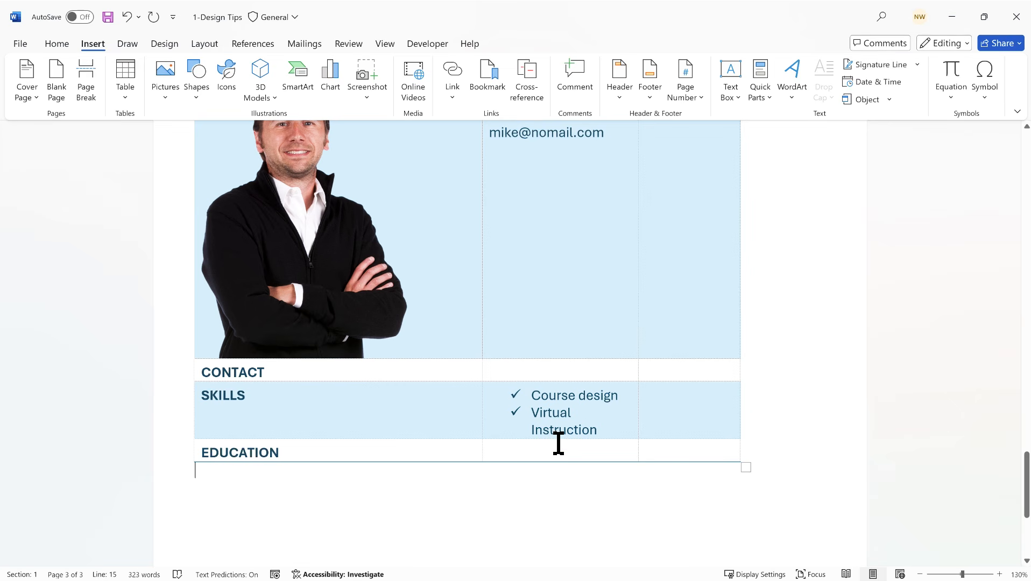
{"action": "scroll", "coordinate": [796, 446], "scroll_direction": "up", "scroll_amount": 1}
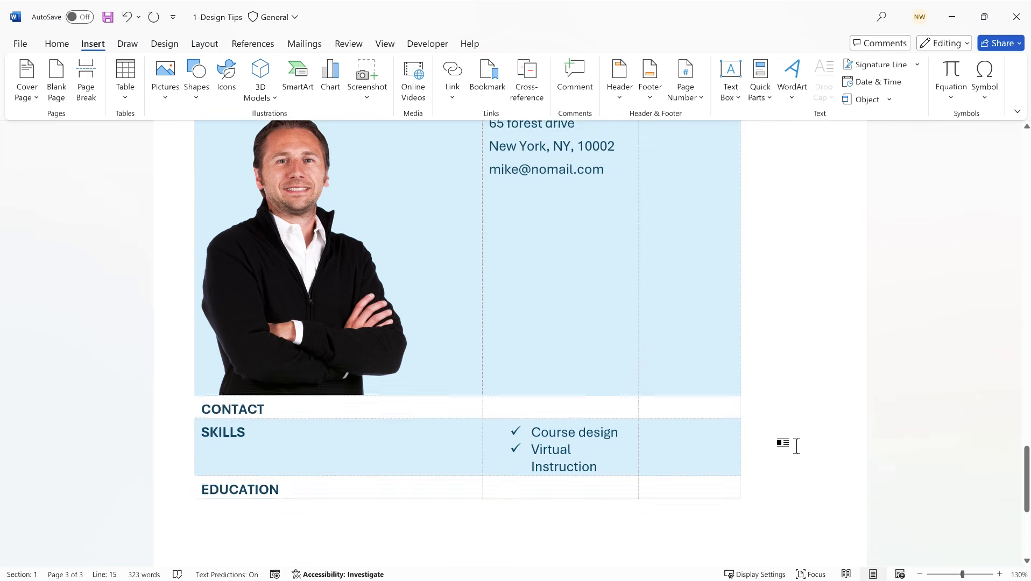
{"action": "scroll", "coordinate": [797, 446], "scroll_direction": "up", "scroll_amount": 2}
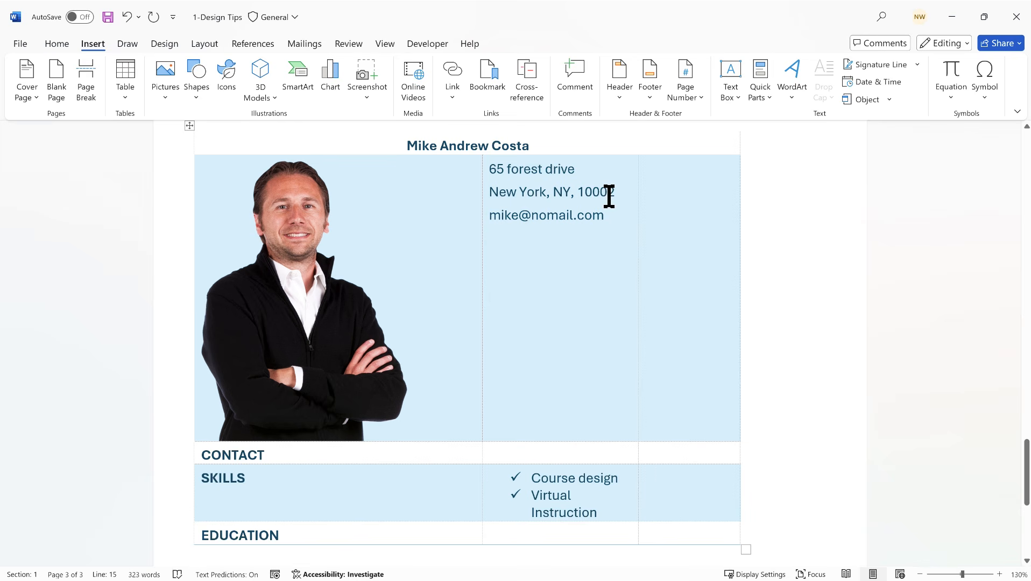
{"action": "scroll", "coordinate": [507, 333], "scroll_direction": "up", "scroll_amount": 1}
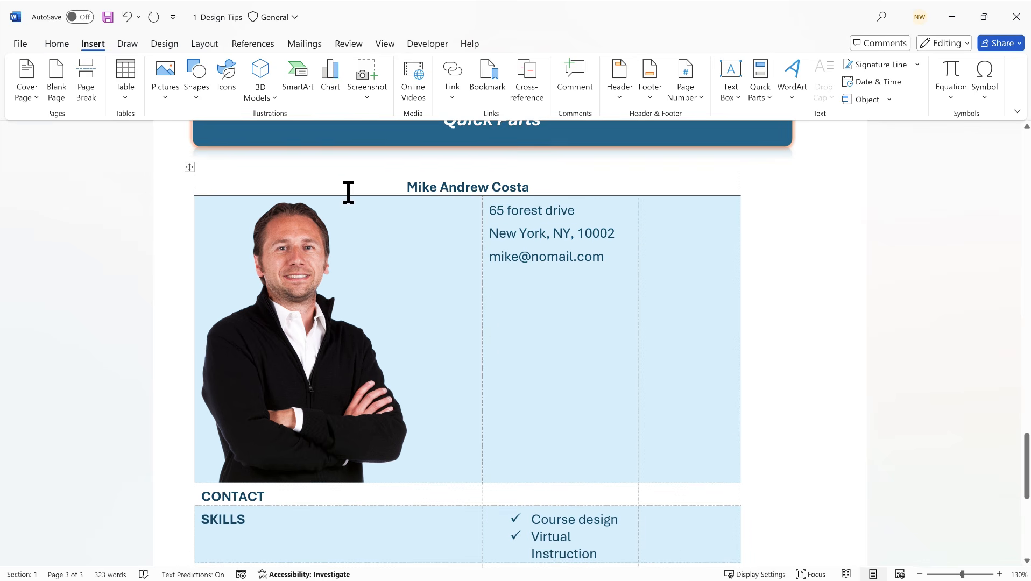
- Try selecting the whole employee profile table and only its photo row, and look at the table selection commands
{"action": "left_click", "coordinate": [188, 166]}
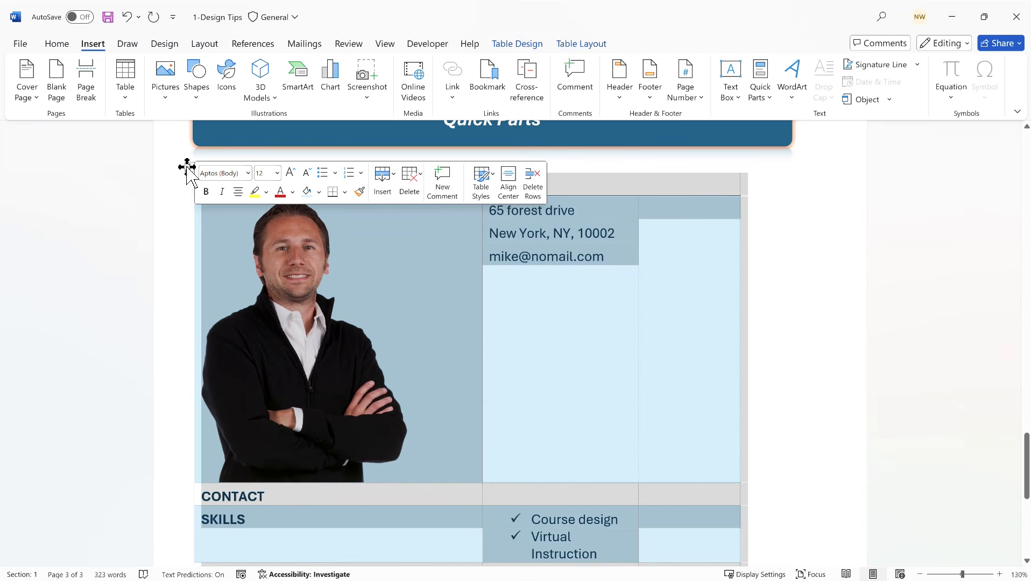
{"action": "left_click", "coordinate": [182, 200]}
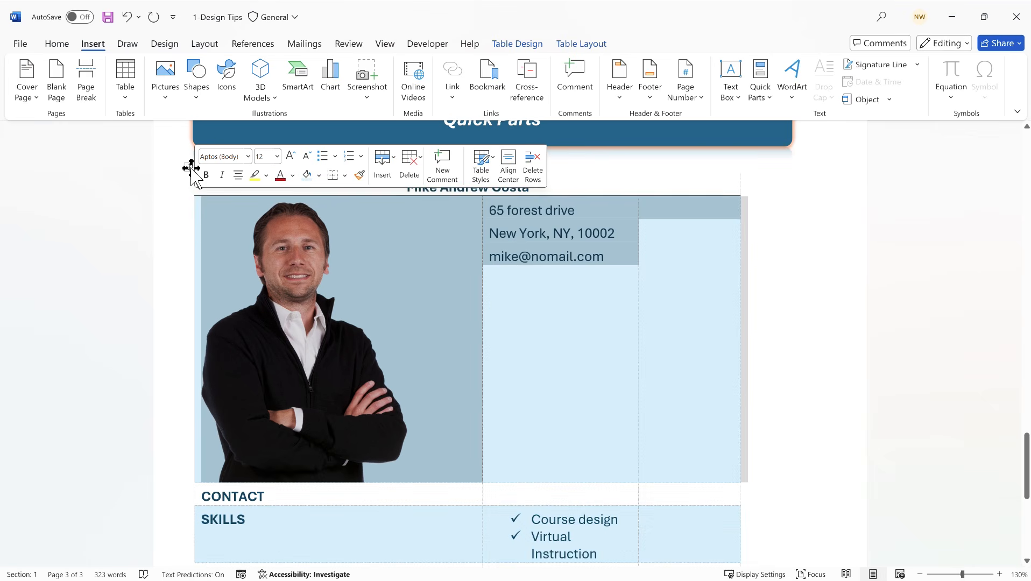
{"action": "left_click", "coordinate": [573, 257]}
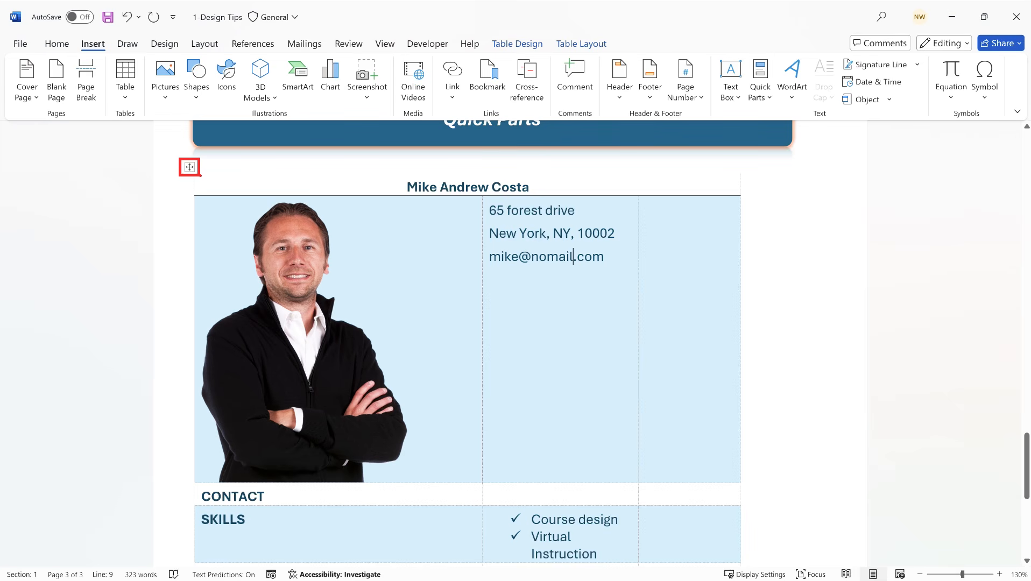
{"action": "left_click", "coordinate": [562, 45]}
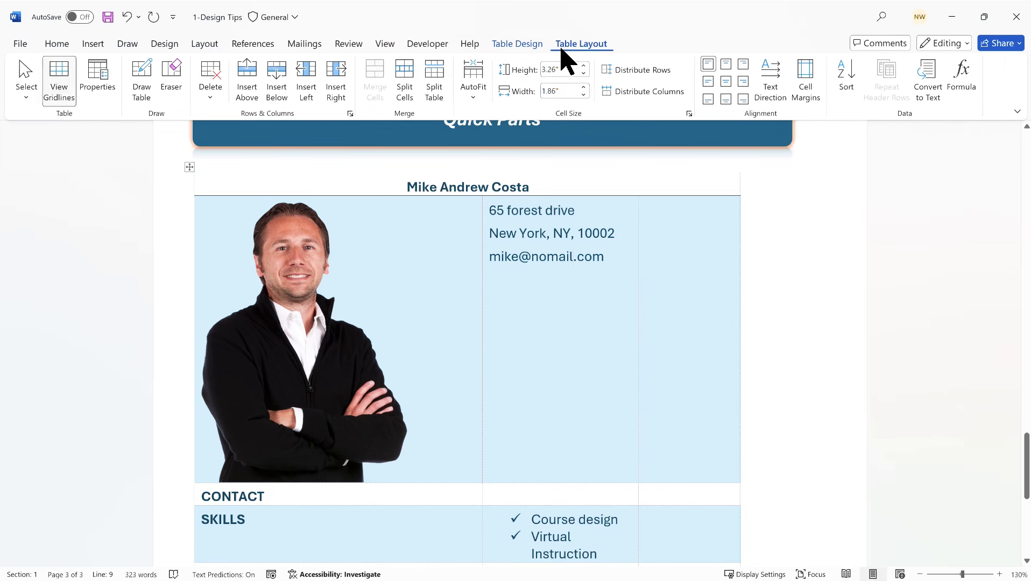
{"action": "left_click", "coordinate": [26, 96]}
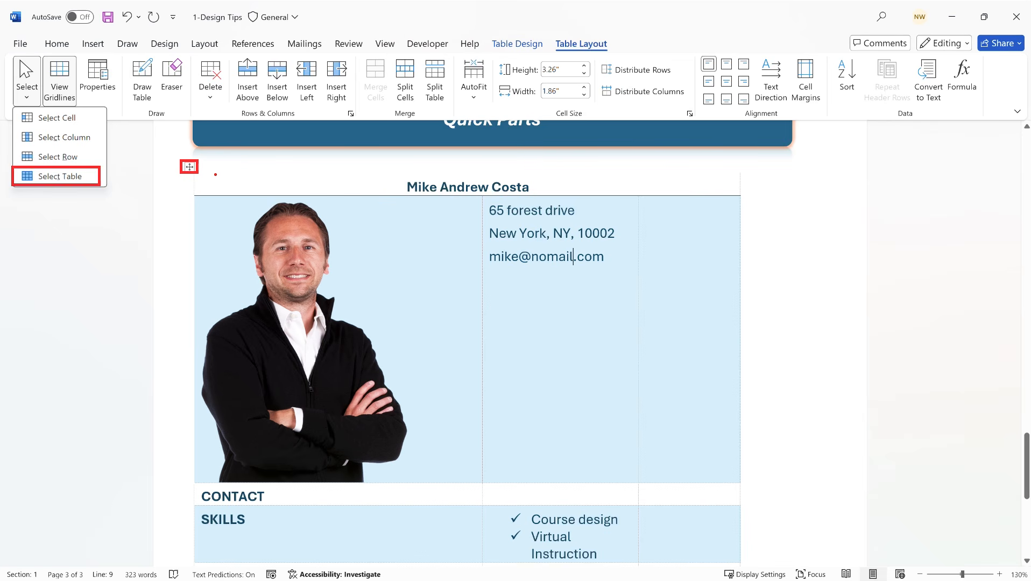
{"action": "left_click", "coordinate": [28, 243]}
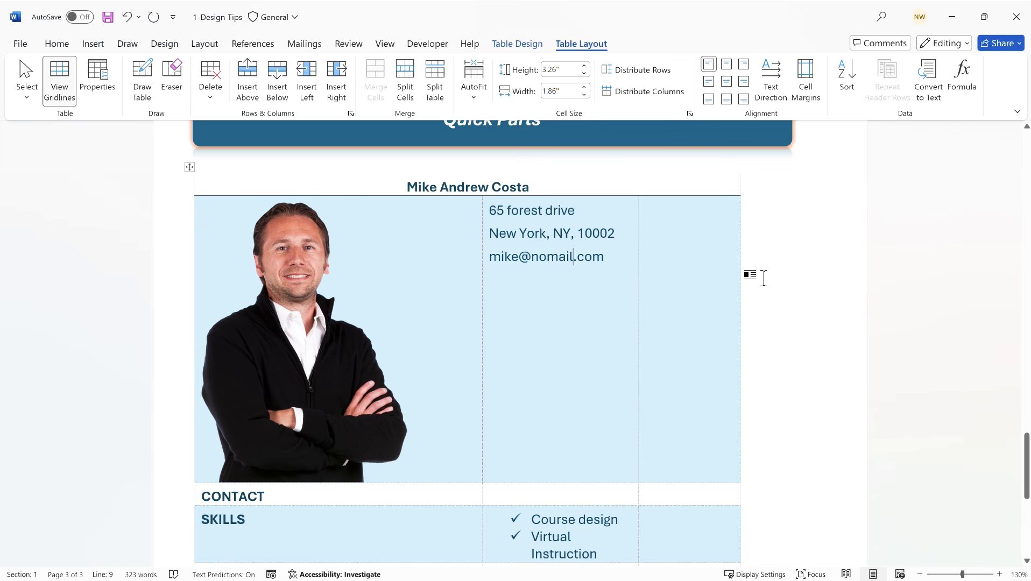
{"action": "scroll", "coordinate": [758, 306], "scroll_direction": "up", "scroll_amount": 2}
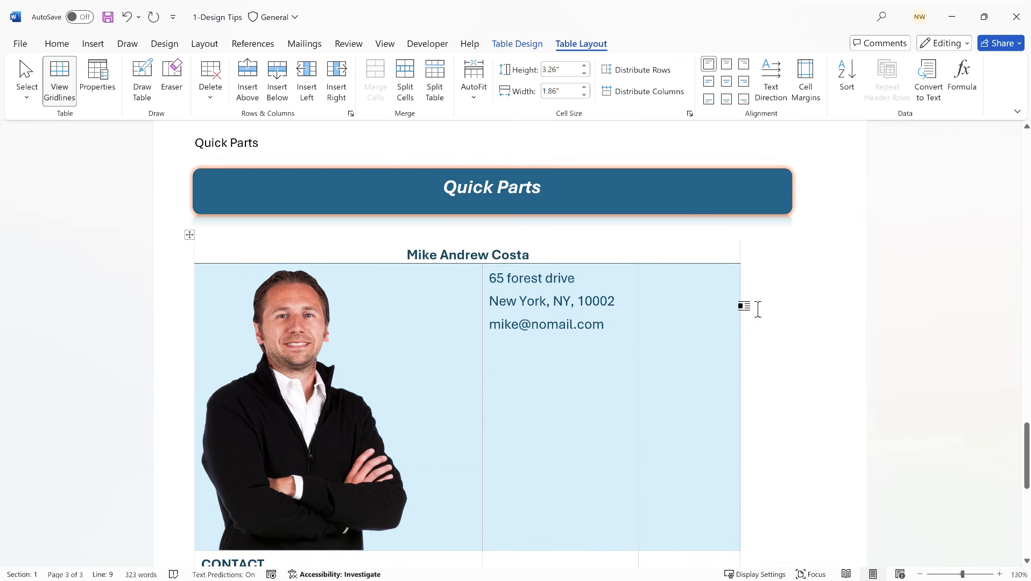
{"action": "scroll", "coordinate": [757, 309], "scroll_direction": "up", "scroll_amount": 1}
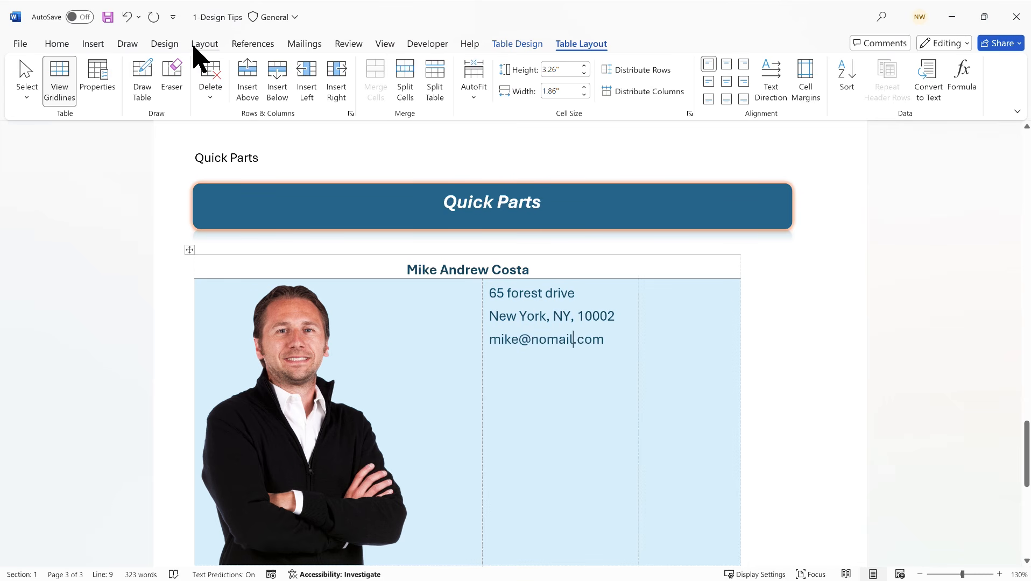
- Insert the after-hours support contact AutoText entry at the cursor in the profile's e-mail line, and undo the insertion
{"action": "left_click", "coordinate": [95, 45]}
{"action": "left_click", "coordinate": [770, 100]}
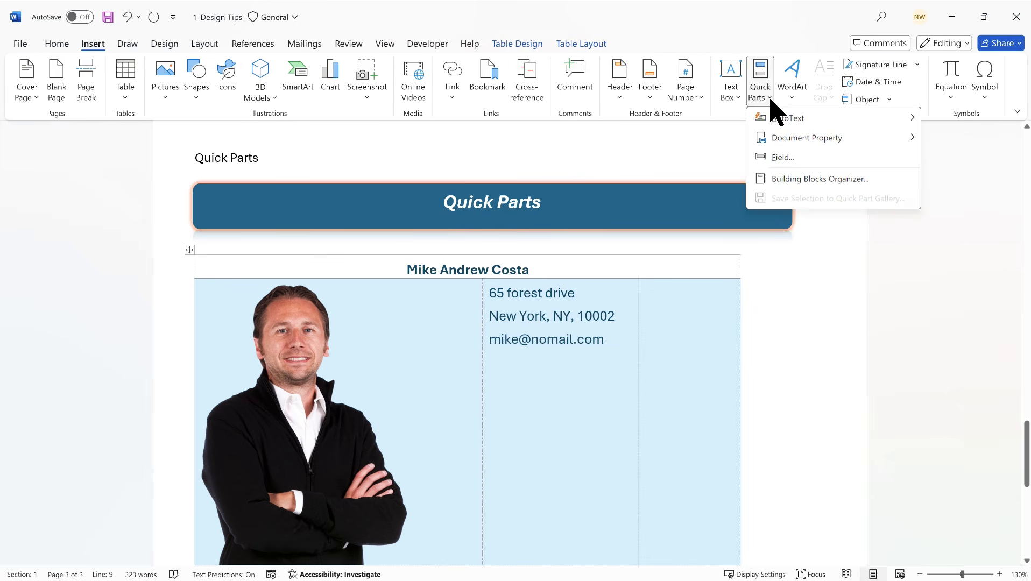
{"action": "mouse_move", "coordinate": [765, 138]}
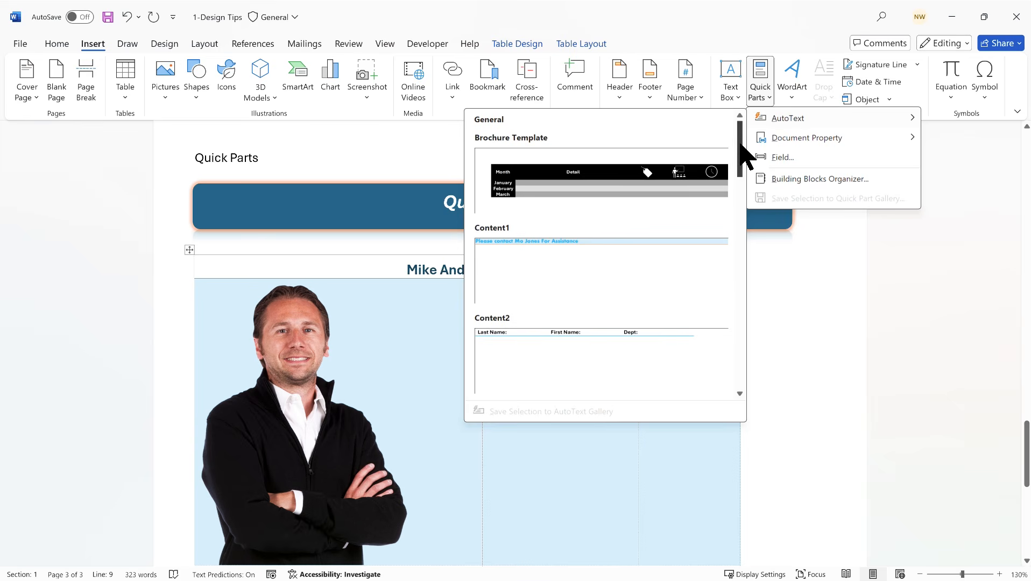
{"action": "scroll", "coordinate": [741, 159], "scroll_direction": "down", "scroll_amount": 1}
{"action": "left_click_drag", "start_coordinate": [741, 153], "coordinate": [738, 376]}
{"action": "left_click", "coordinate": [624, 350]}
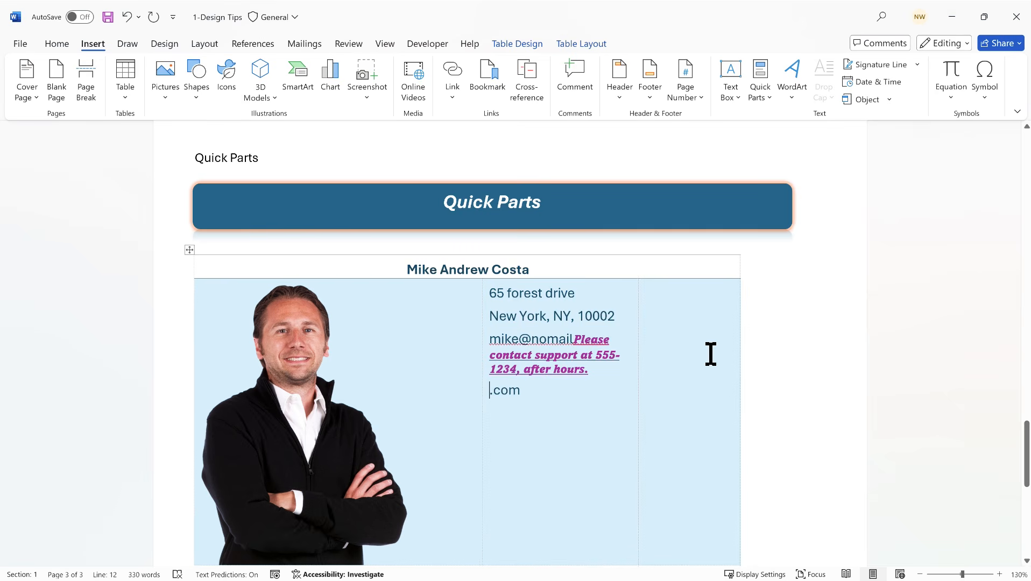
{"action": "key", "text": "ctrl+z"}
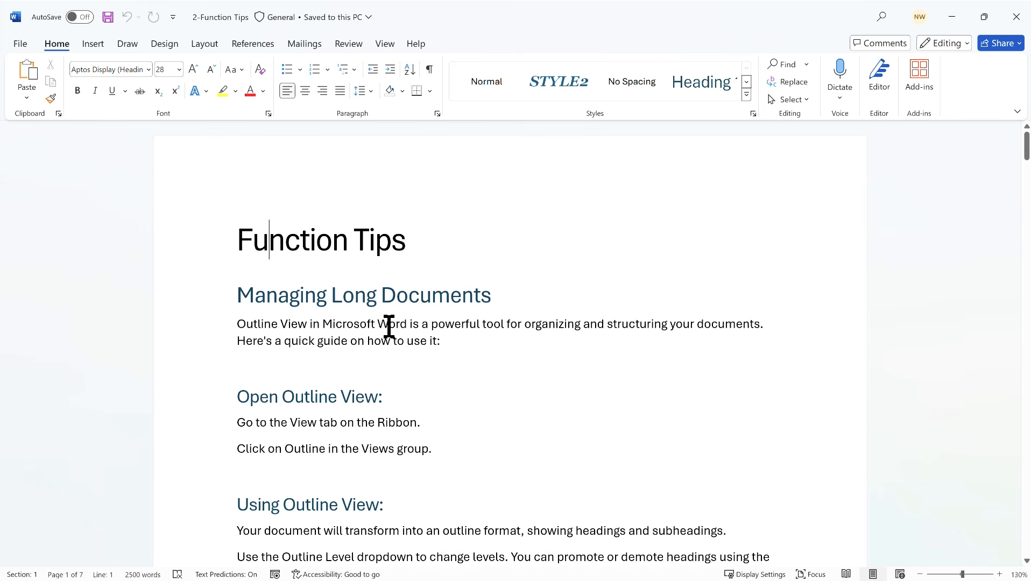
- Show the Navigation Pane in 2-Function Tips and jump by heading to Managing Long Documents, the Quick Access Toolbar section and Random Ramblings
{"action": "left_click", "coordinate": [385, 45]}
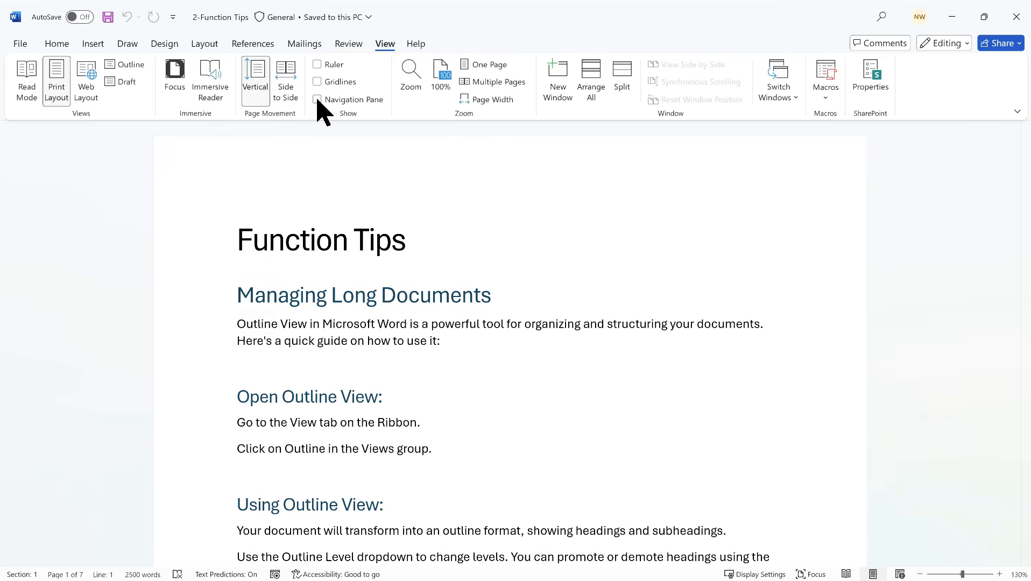
{"action": "left_click", "coordinate": [318, 100]}
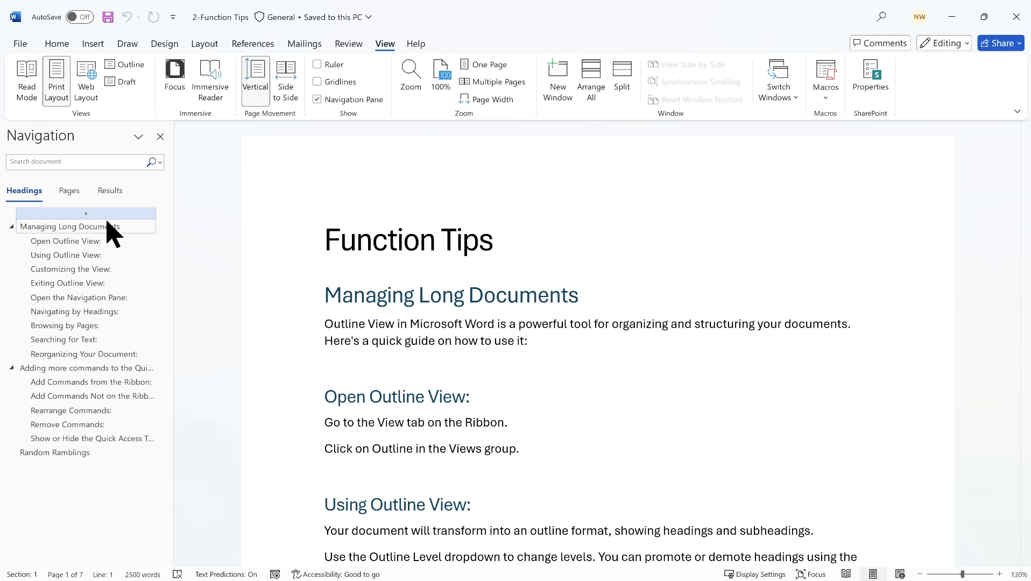
{"action": "left_click", "coordinate": [85, 228]}
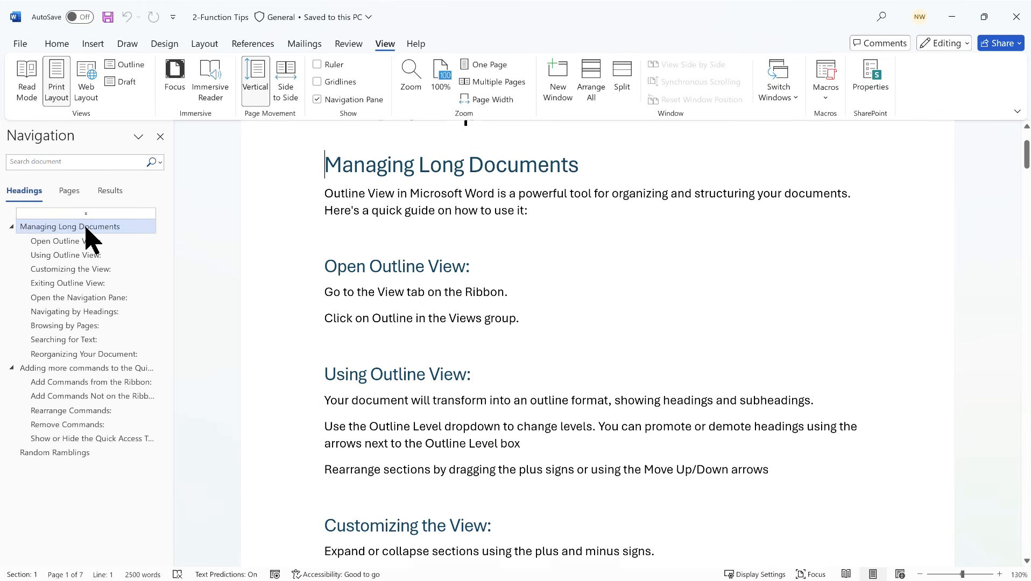
{"action": "left_click", "coordinate": [65, 367]}
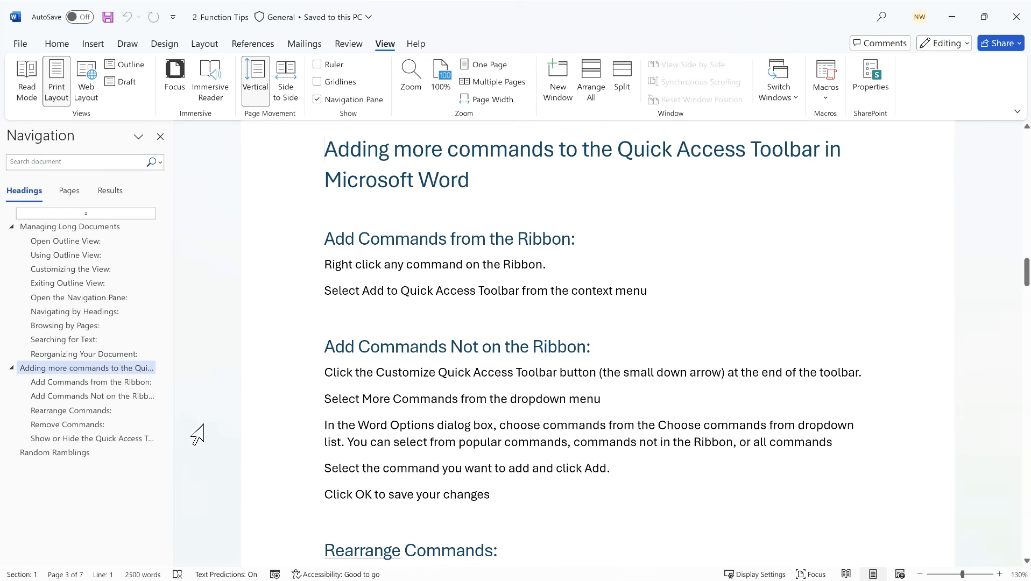
{"action": "left_click", "coordinate": [62, 454]}
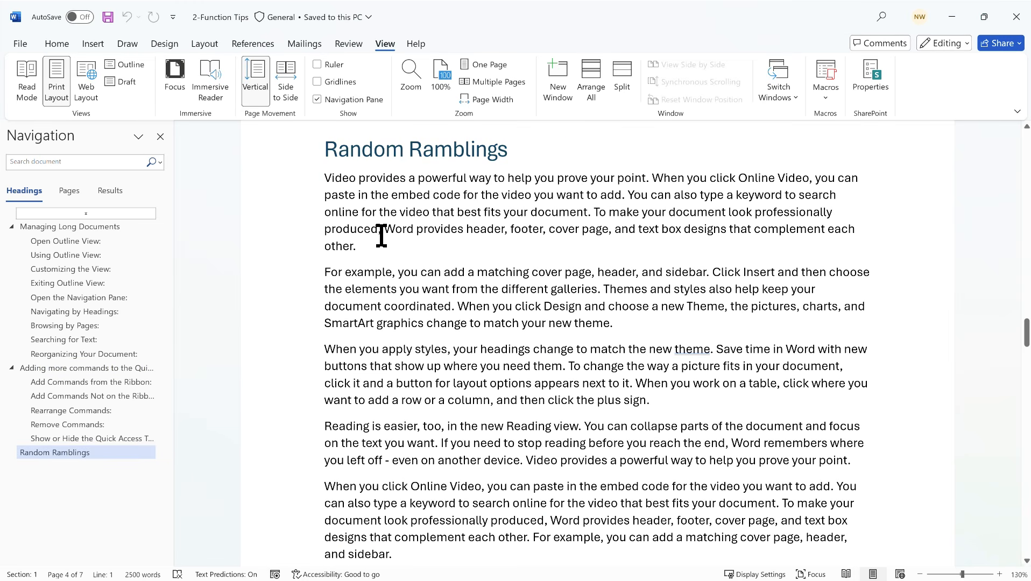
{"action": "mouse_move", "coordinate": [383, 160]}
- Browse the document by page thumbnails, going back and forth between pages 1 and 2
{"action": "left_click", "coordinate": [70, 191]}
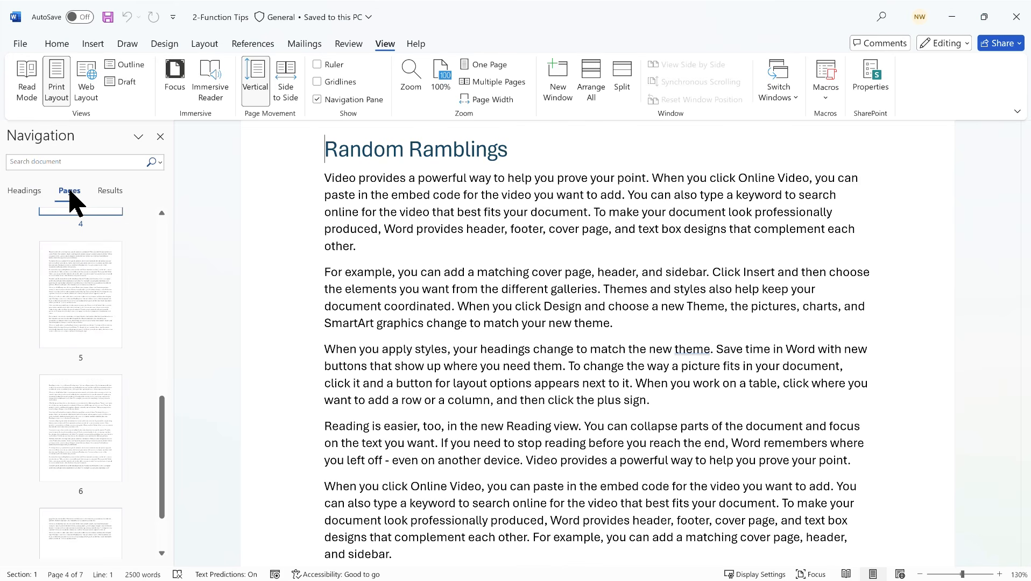
{"action": "left_click_drag", "start_coordinate": [163, 428], "coordinate": [164, 218]}
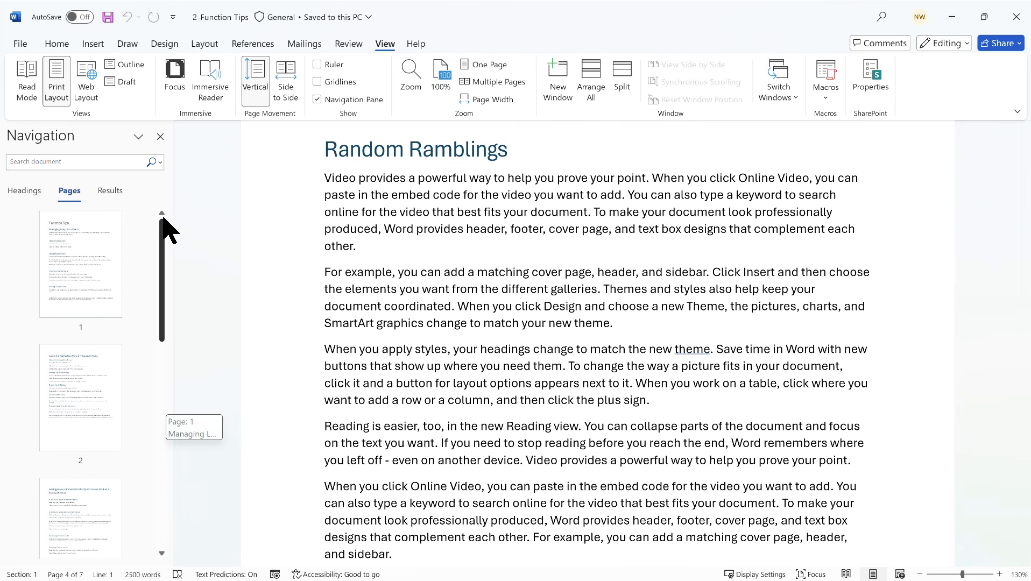
{"action": "left_click", "coordinate": [94, 261]}
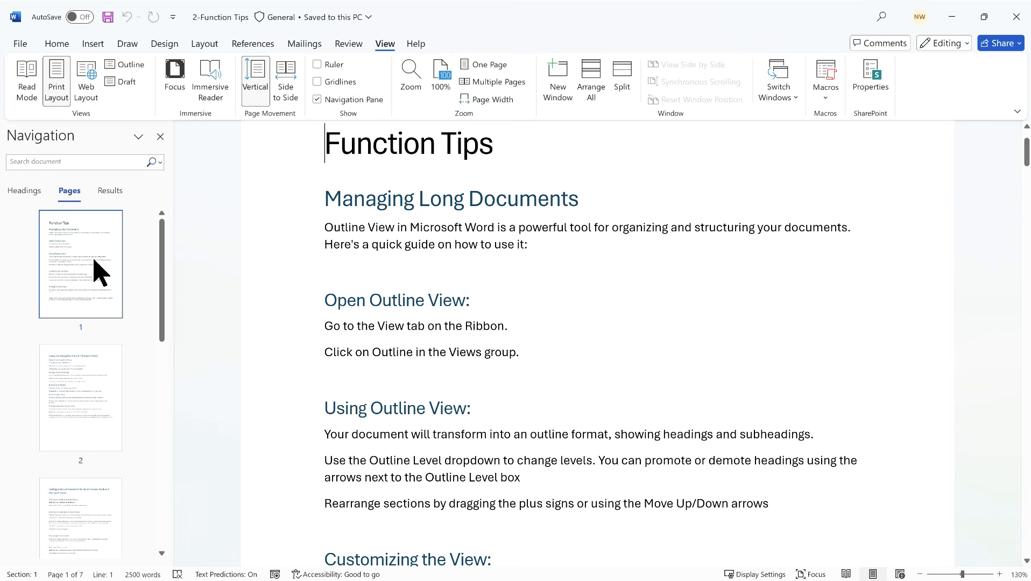
{"action": "left_click", "coordinate": [89, 383]}
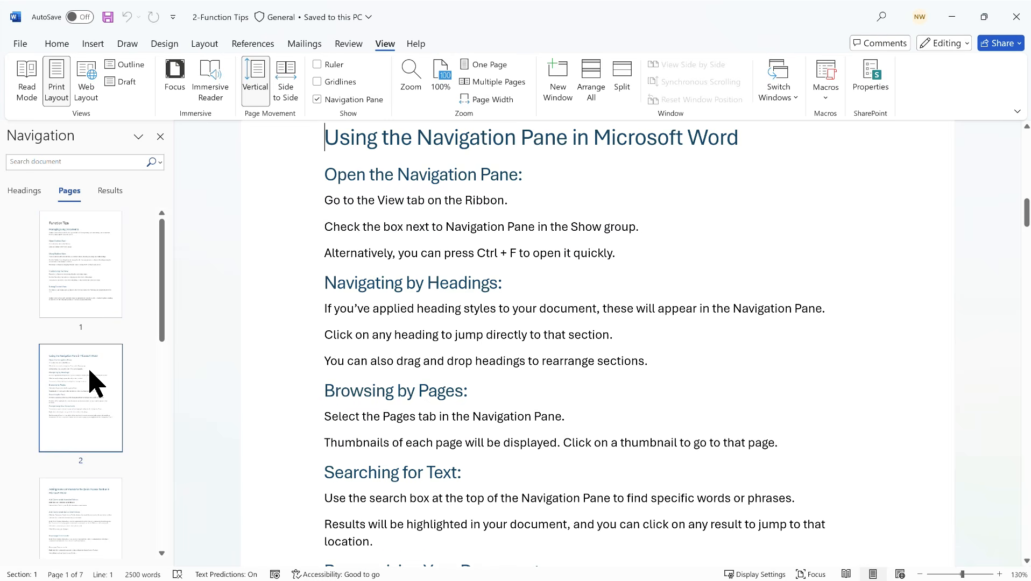
{"action": "left_click", "coordinate": [95, 282]}
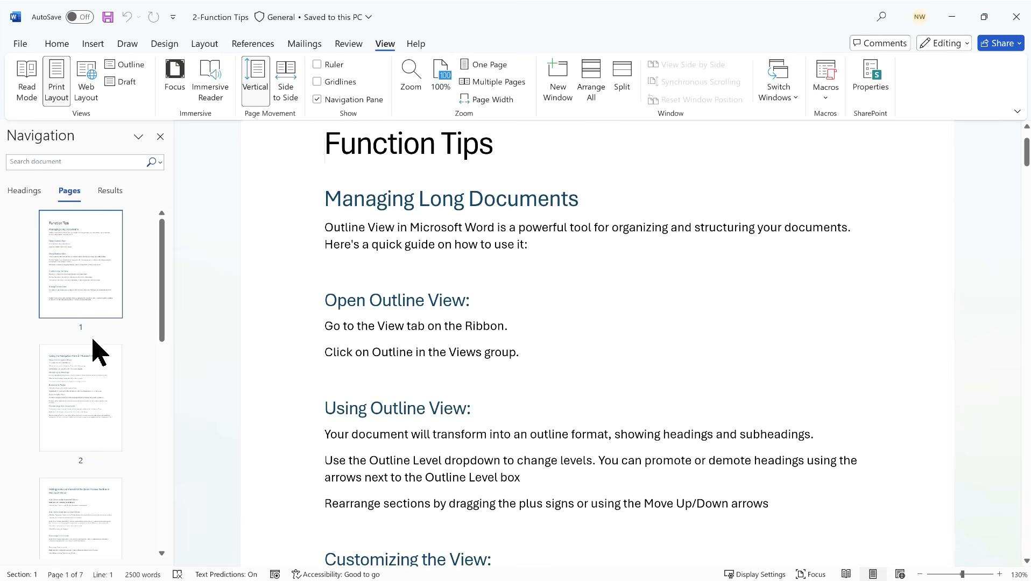
{"action": "left_click", "coordinate": [87, 410]}
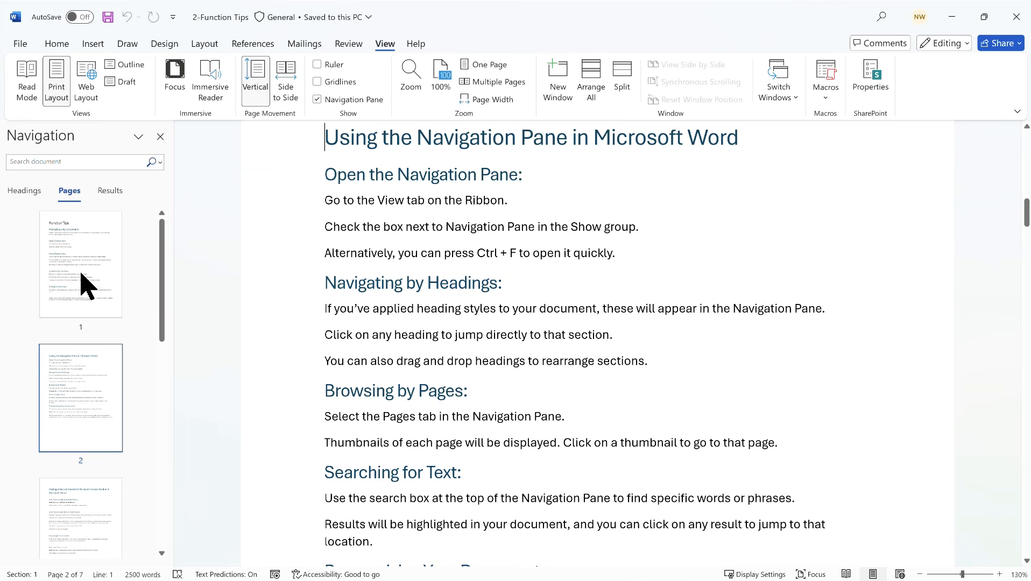
- Go to page 4 by its thumbnail, try to delete the page from there, and undo the deletion
{"action": "scroll", "coordinate": [103, 391], "scroll_direction": "down", "scroll_amount": 5}
{"action": "left_click", "coordinate": [82, 307]}
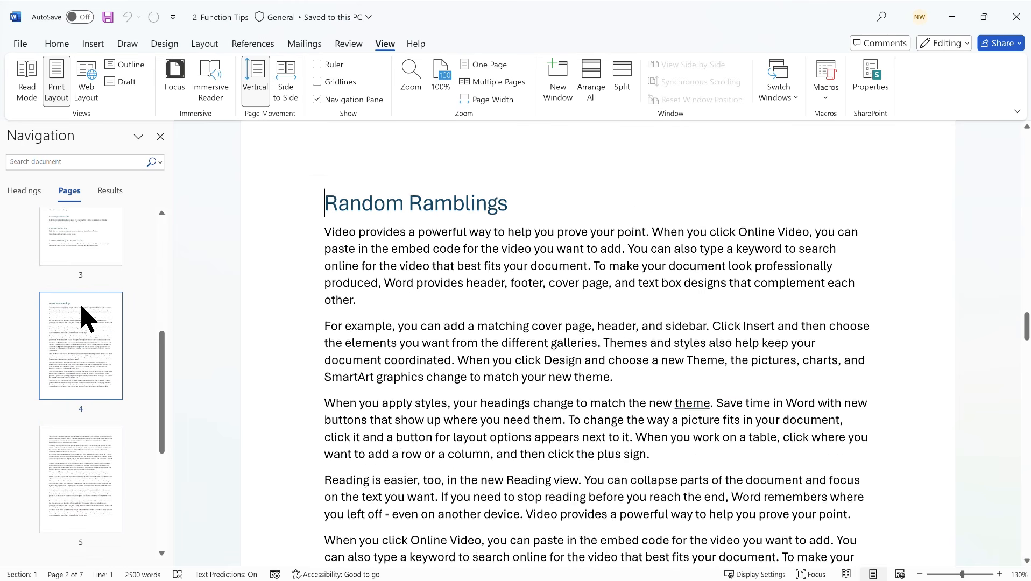
{"action": "key", "text": "Delete"}
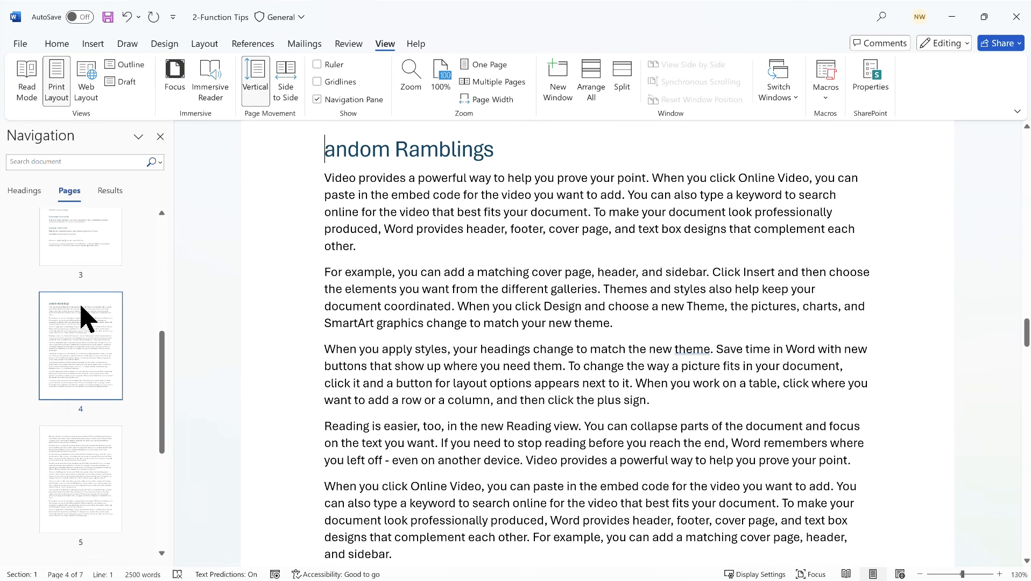
{"action": "key", "text": "ctrl+z"}
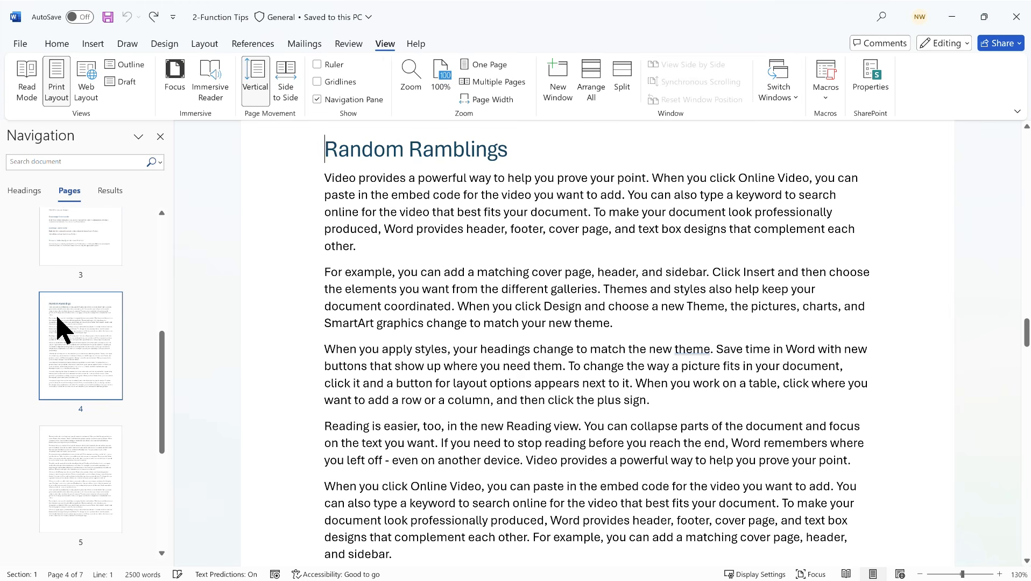
- Go to page 7 by its thumbnail, return to the headings list, and jump to the Open the Navigation Pane heading
{"action": "scroll", "coordinate": [75, 315], "scroll_direction": "down", "scroll_amount": 5}
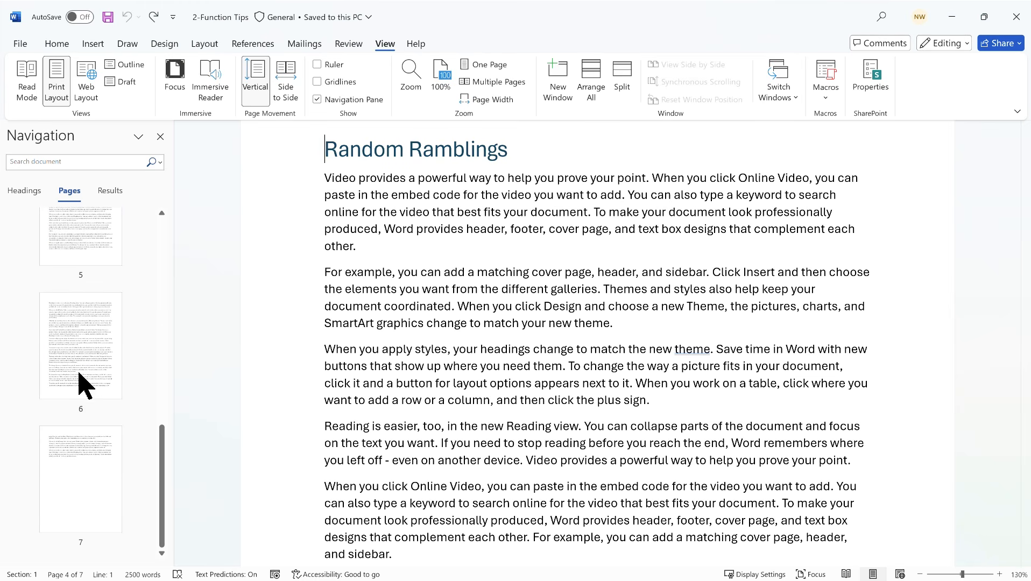
{"action": "left_click", "coordinate": [93, 472]}
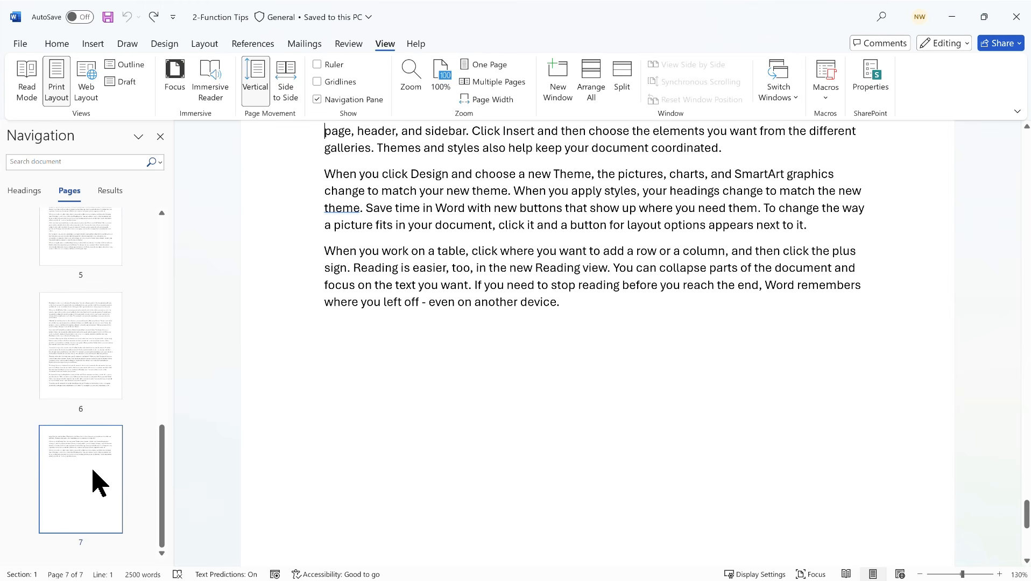
{"action": "scroll", "coordinate": [92, 480], "scroll_direction": "up", "scroll_amount": 5}
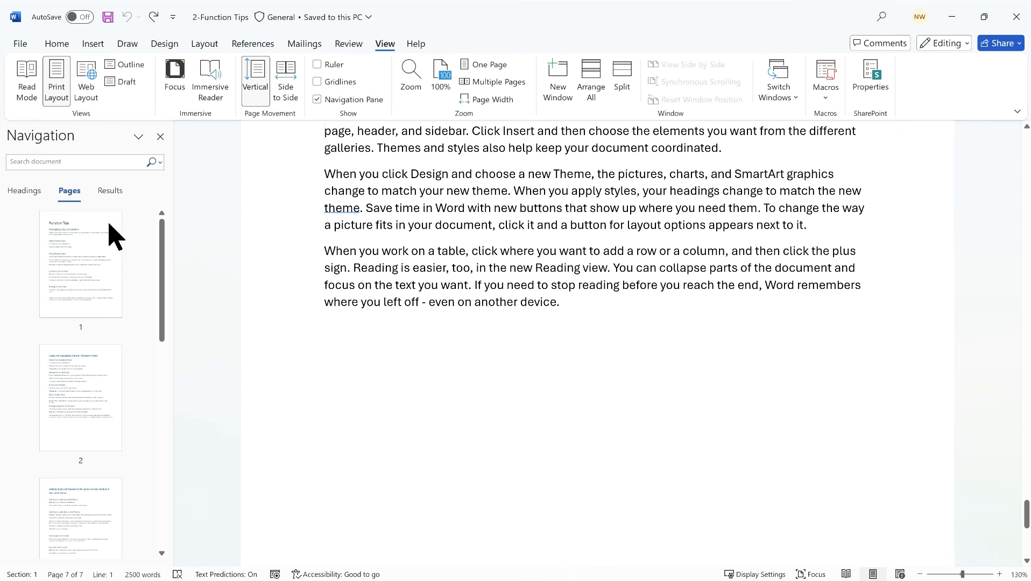
{"action": "left_click", "coordinate": [28, 192]}
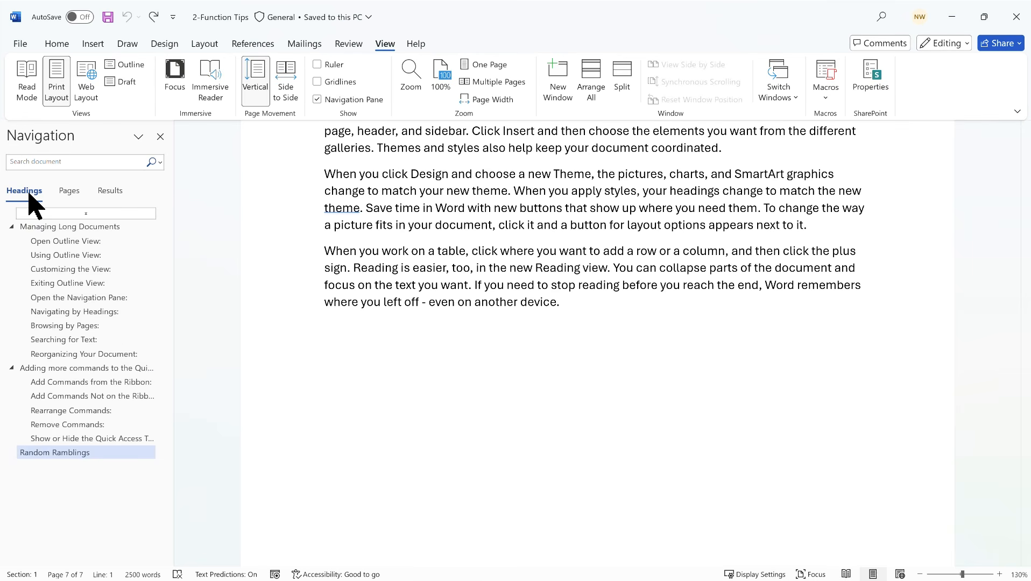
{"action": "left_click", "coordinate": [86, 295]}
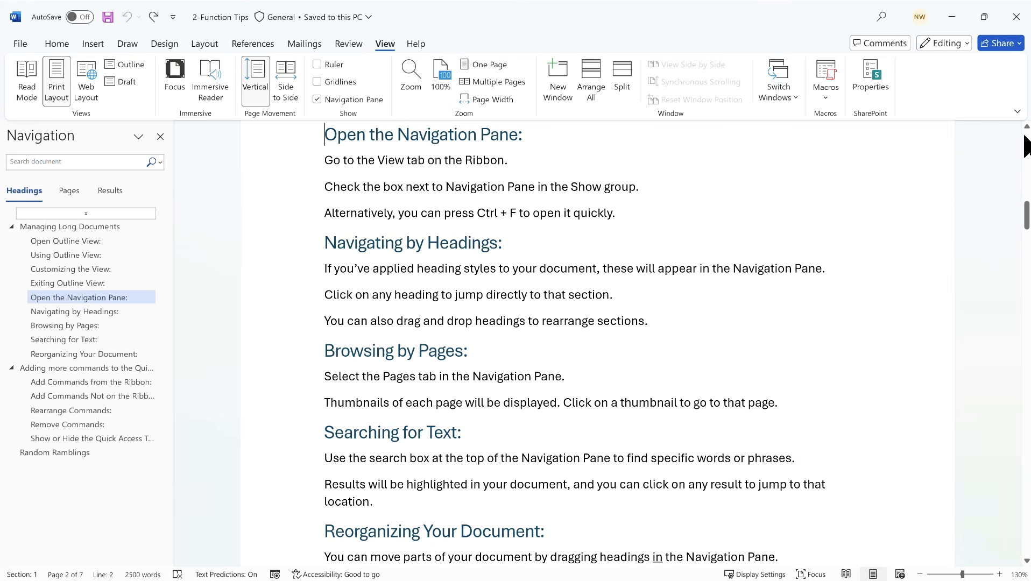
- Draw a rectangle about 0.84" wide and 0.36" high to the right of the Function Tips title on page 1
{"action": "scroll", "coordinate": [1025, 145], "scroll_direction": "up", "scroll_amount": 10}
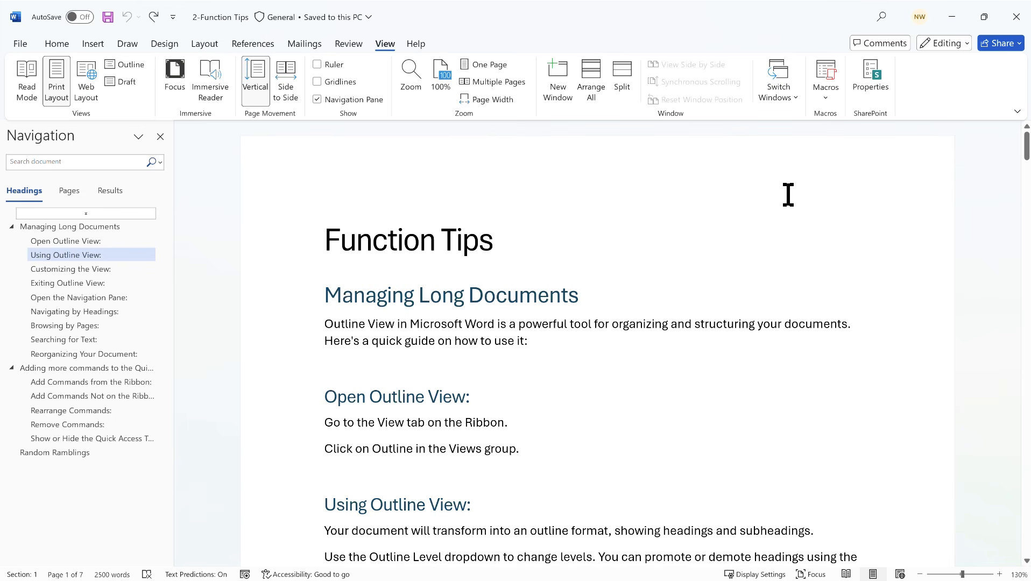
{"action": "left_click", "coordinate": [501, 241]}
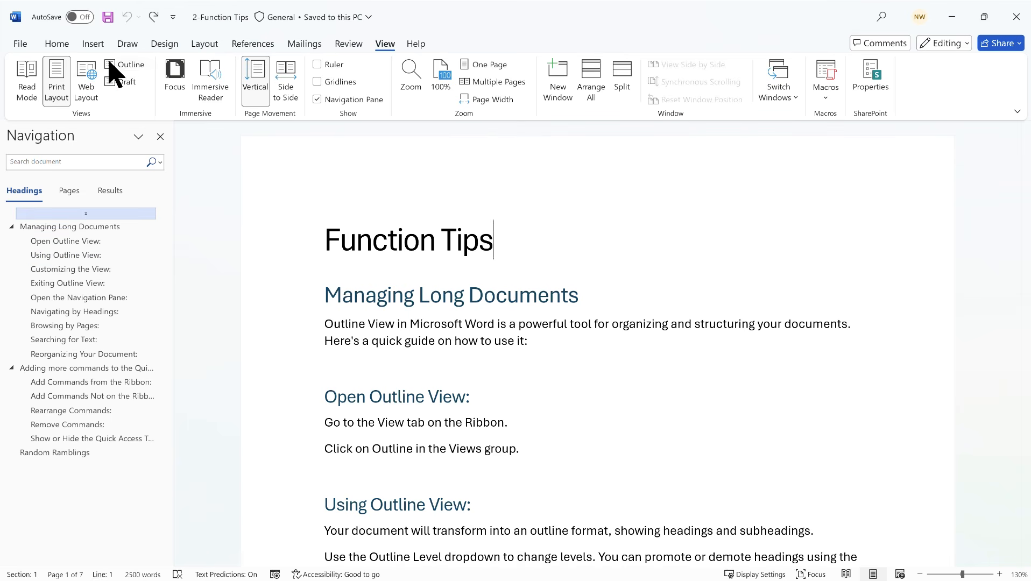
{"action": "left_click", "coordinate": [90, 44]}
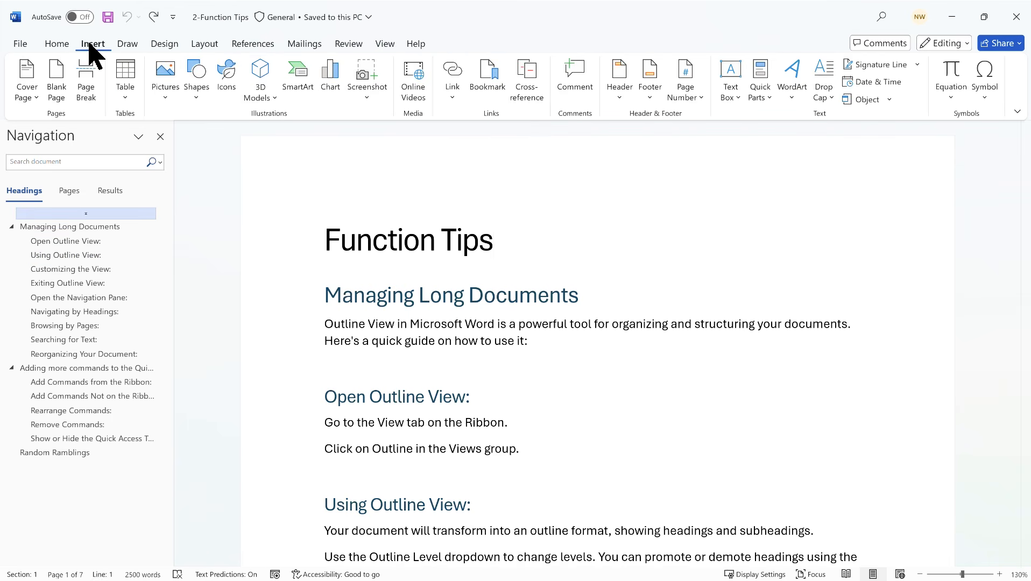
{"action": "left_click", "coordinate": [197, 97]}
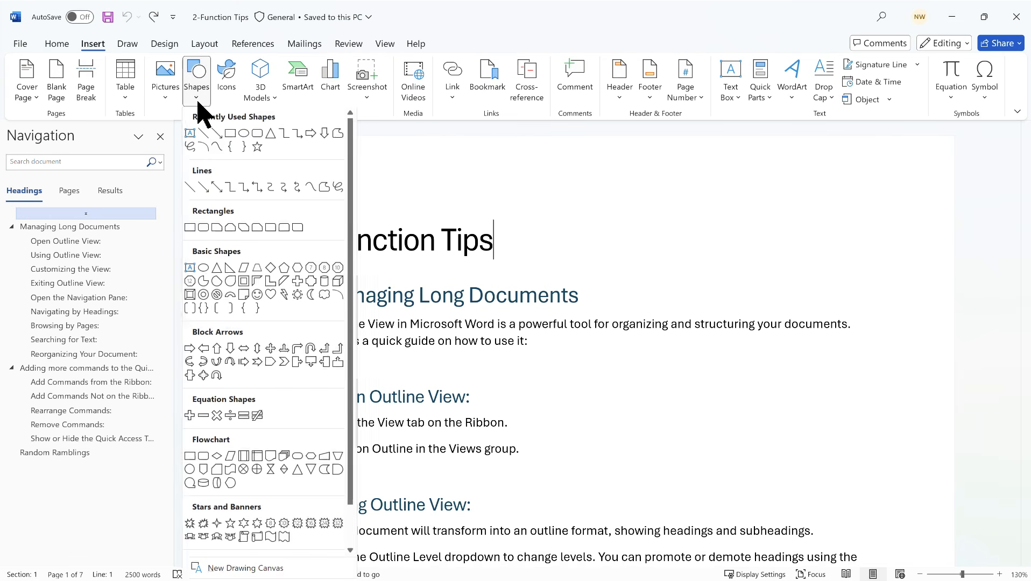
{"action": "left_click", "coordinate": [190, 228]}
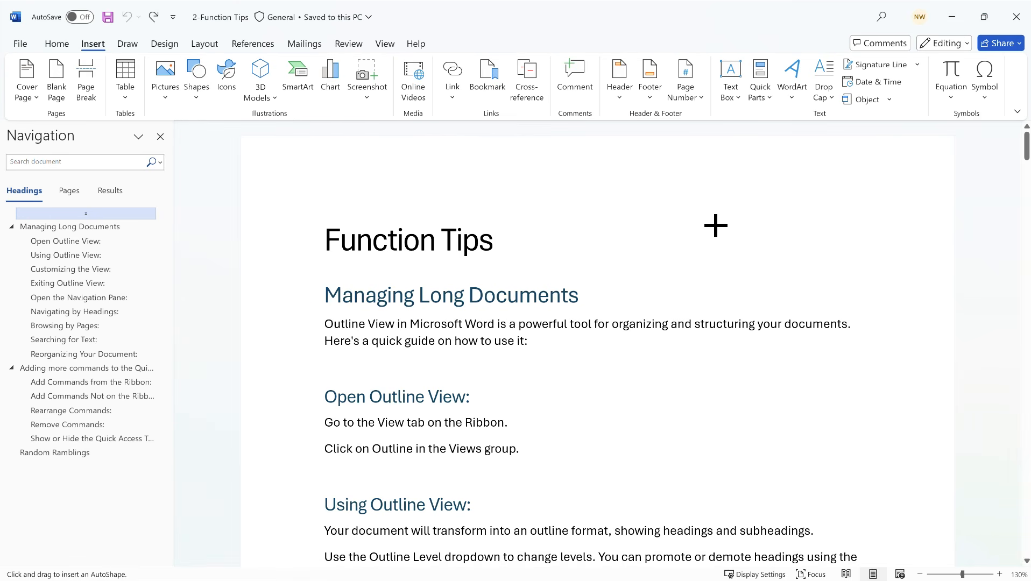
{"action": "mouse_move", "coordinate": [715, 225]}
{"action": "left_mouse_down"}
{"action": "mouse_move", "coordinate": [759, 257]}
{"action": "mouse_move", "coordinate": [787, 255]}
{"action": "left_mouse_up"}
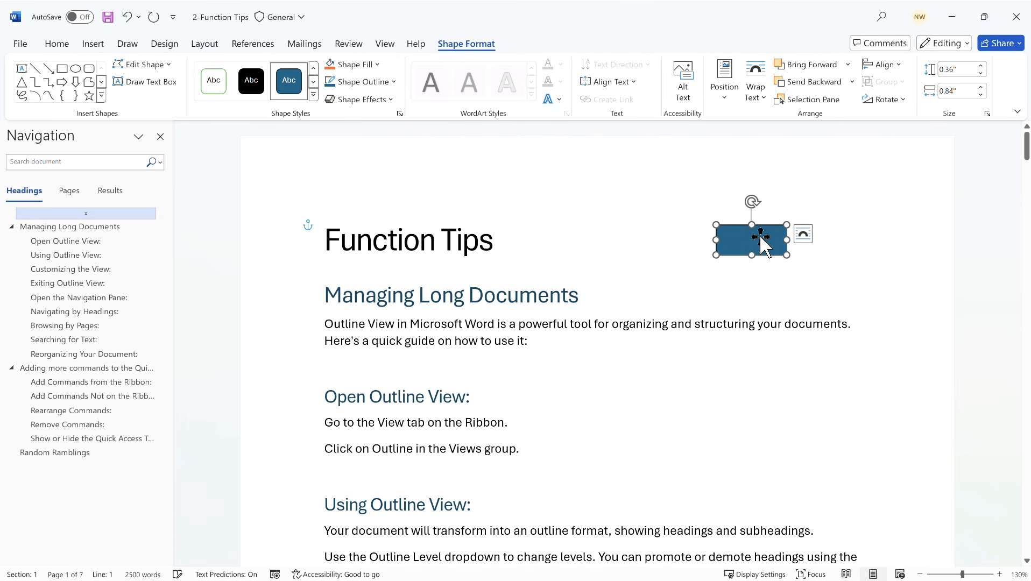
- Link the rectangle beside the title to the Top of the Document as a place in this document
{"action": "left_click", "coordinate": [97, 45]}
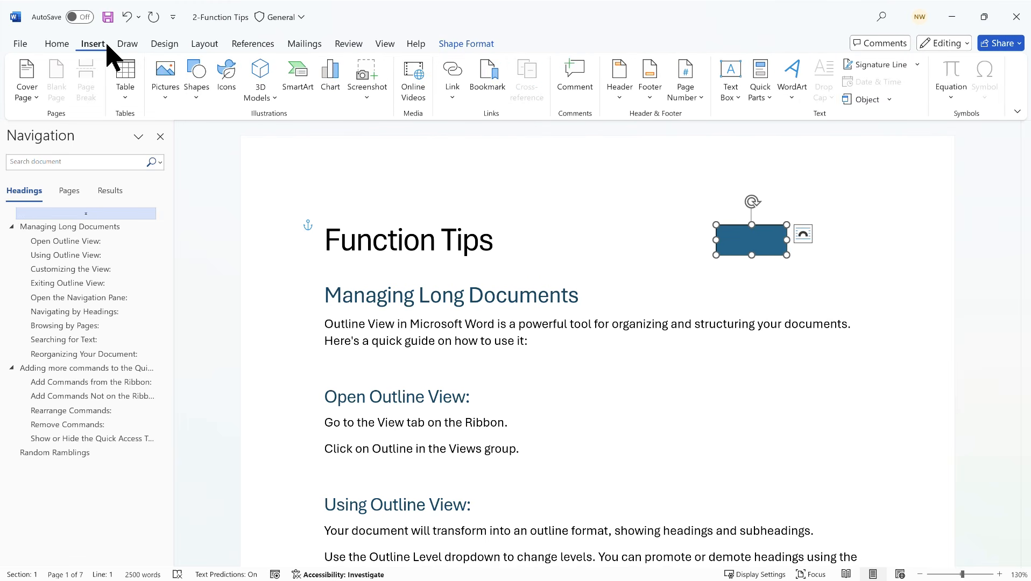
{"action": "left_click", "coordinate": [455, 101]}
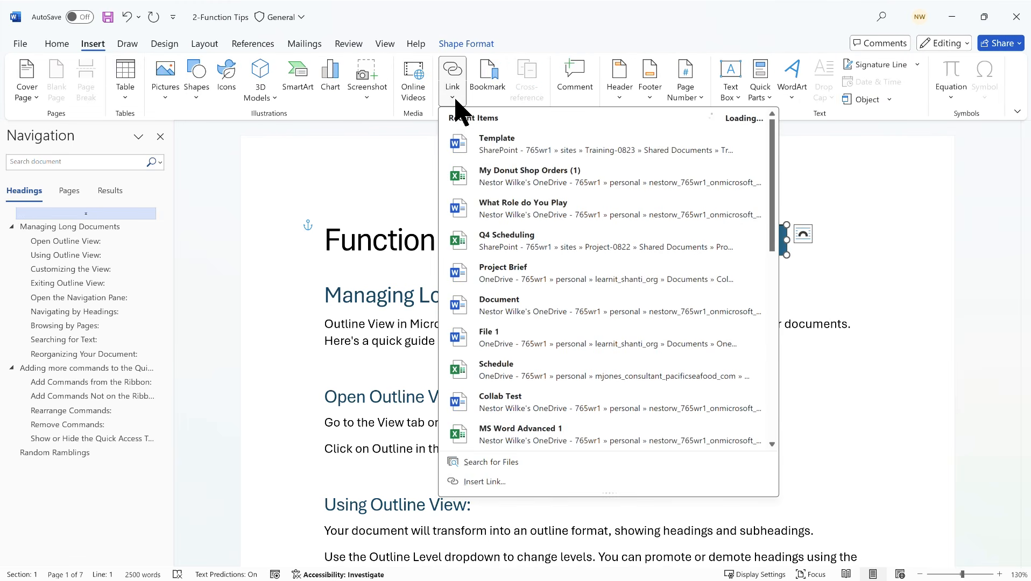
{"action": "left_click", "coordinate": [485, 482]}
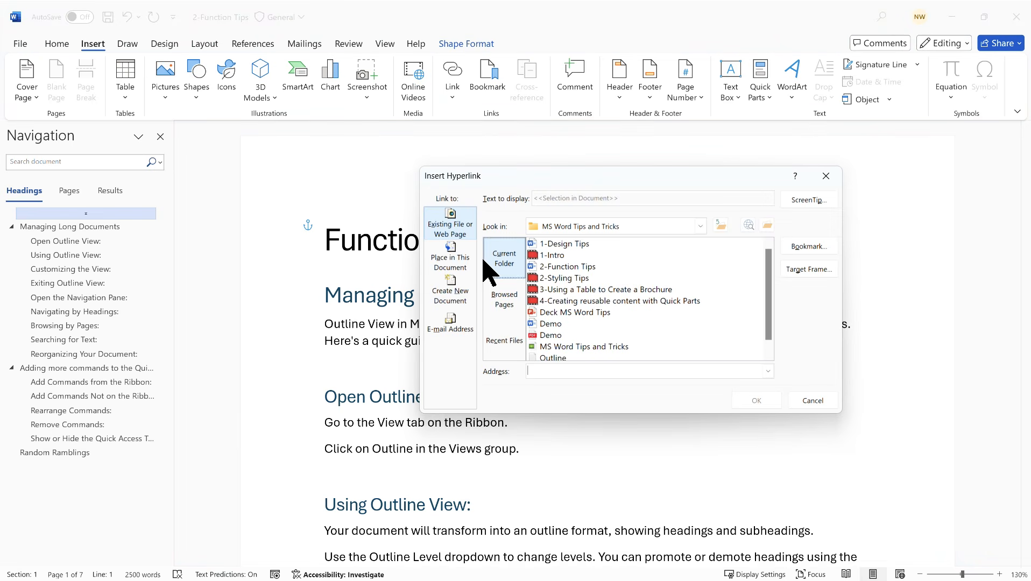
{"action": "left_click", "coordinate": [456, 253]}
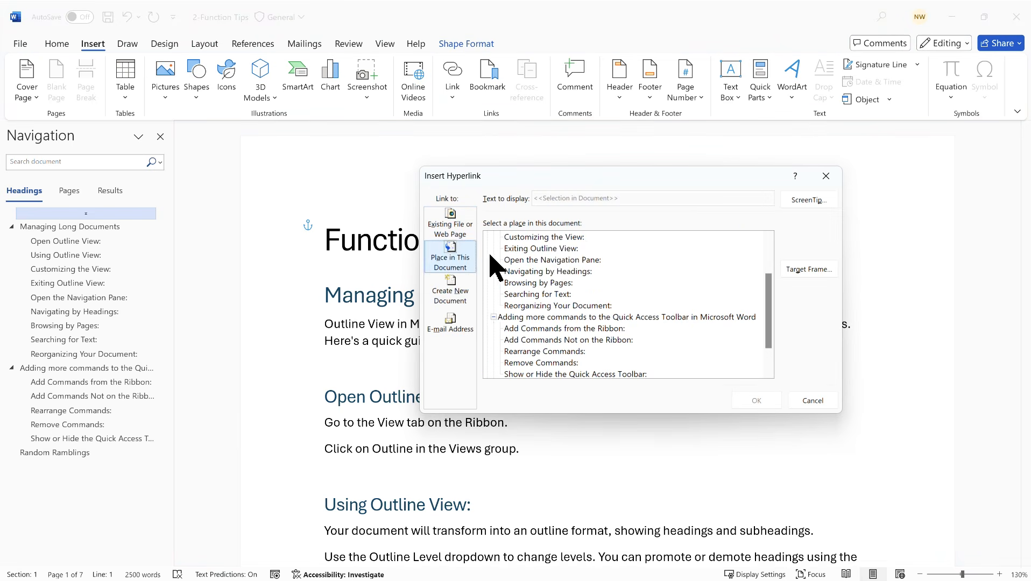
{"action": "left_click_drag", "start_coordinate": [771, 287], "coordinate": [769, 235]}
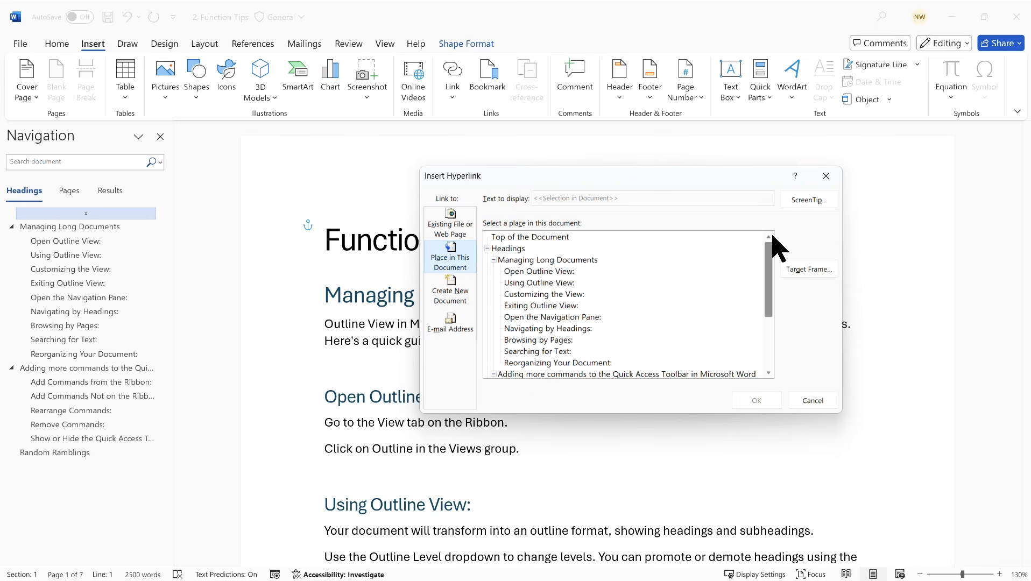
{"action": "left_click", "coordinate": [538, 238]}
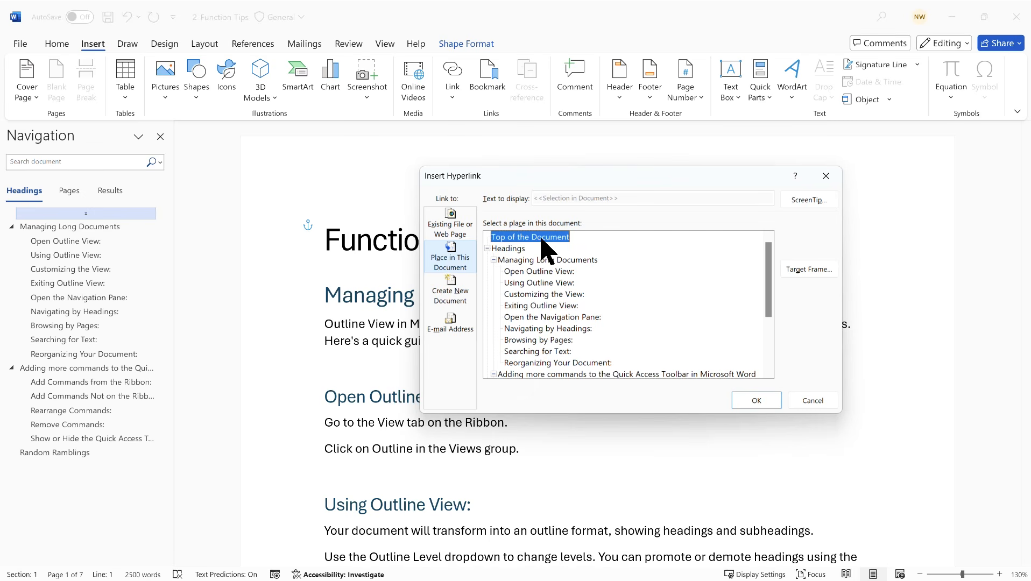
{"action": "left_click", "coordinate": [487, 249]}
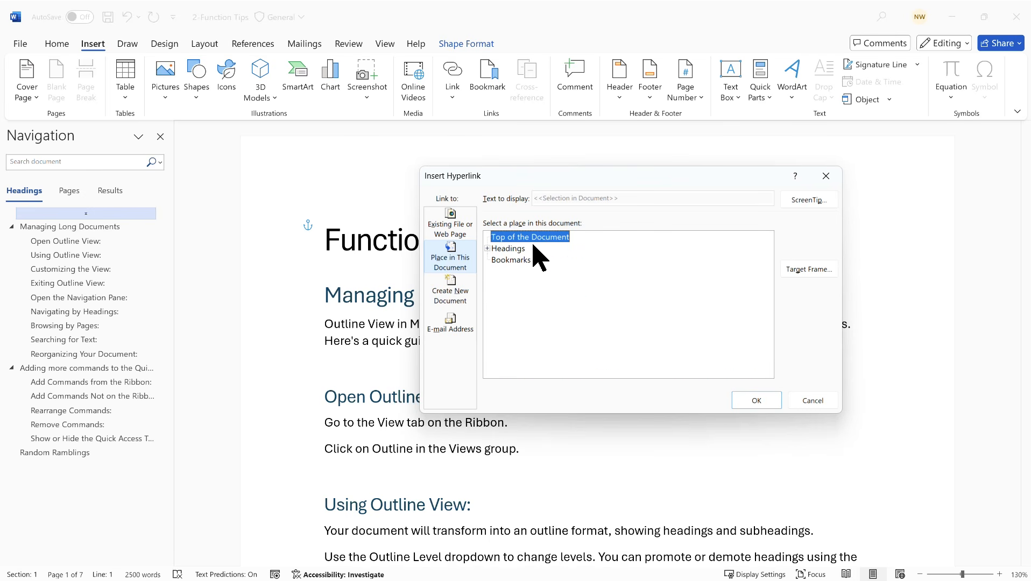
{"action": "left_click", "coordinate": [760, 402]}
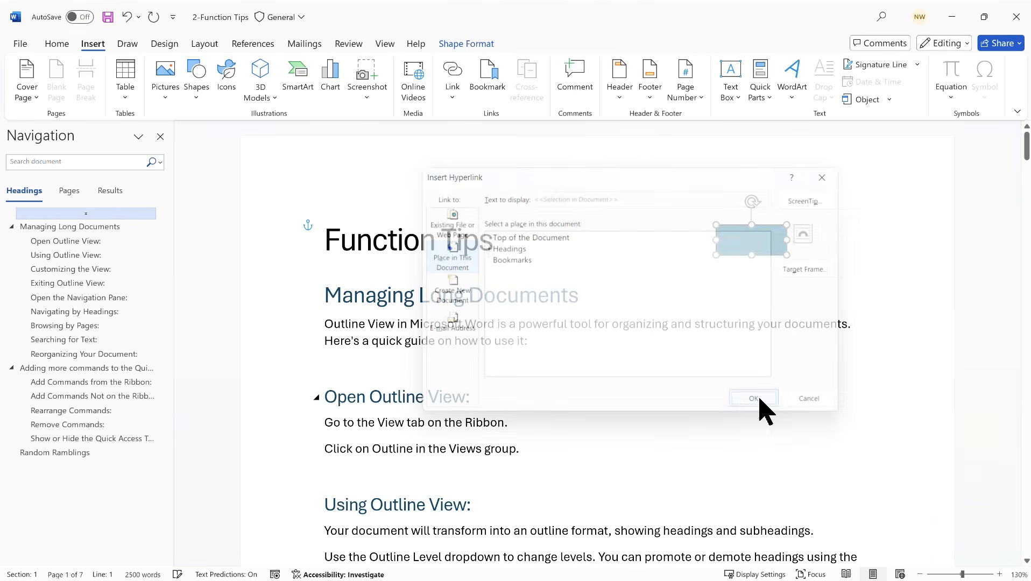
- Label the linked rectangle beside the Function Tips title "Home"
{"action": "left_click", "coordinate": [199, 98]}
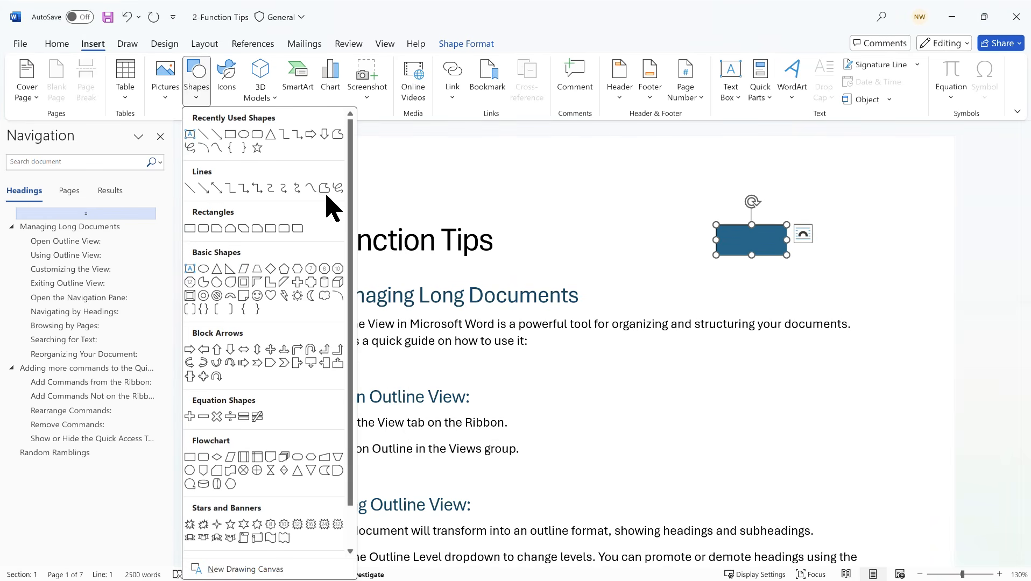
{"action": "left_click_drag", "start_coordinate": [350, 211], "coordinate": [362, 307]}
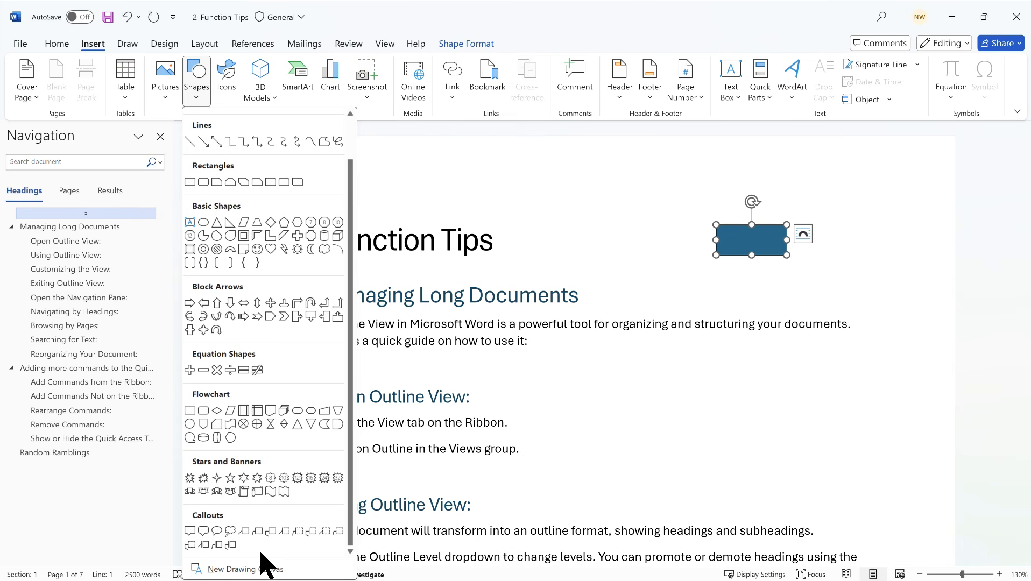
{"action": "left_click", "coordinate": [751, 237]}
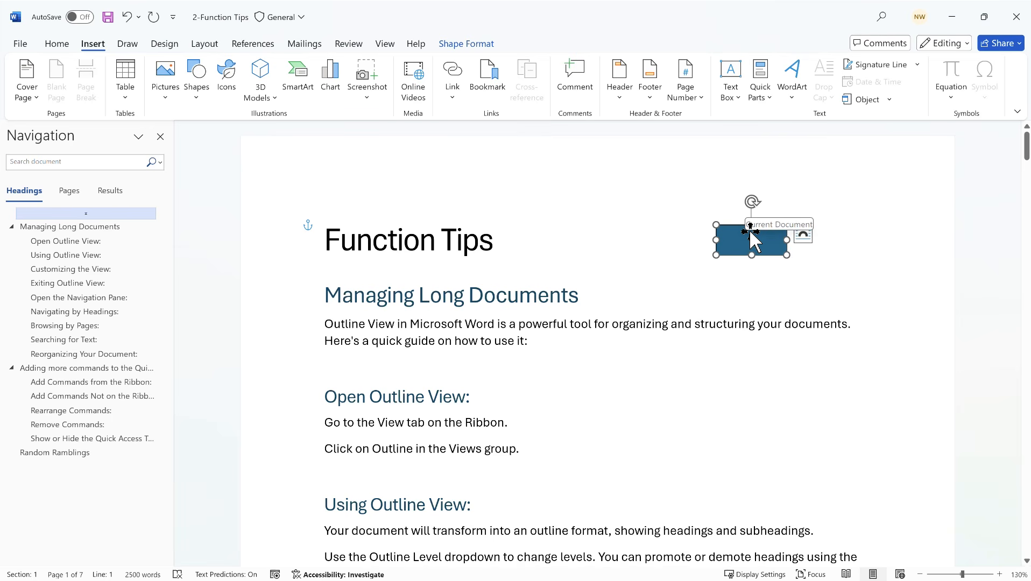
{"action": "type", "text": "Home"}
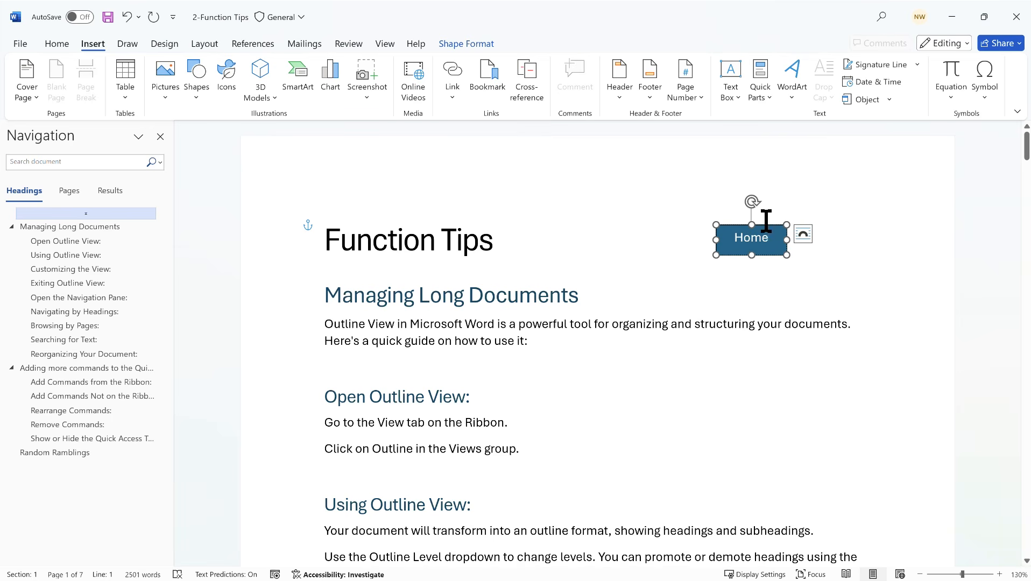
{"action": "left_click", "coordinate": [723, 302]}
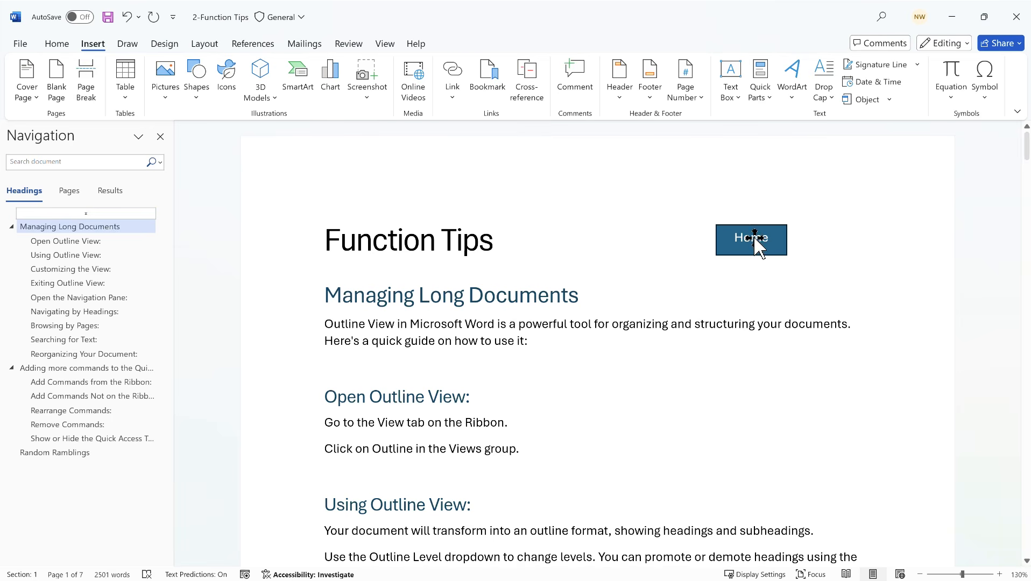
- Copy the Home rectangle and paste it on page 2 at the first line below the Open the Navigation Pane heading
{"action": "right_click", "coordinate": [745, 252]}
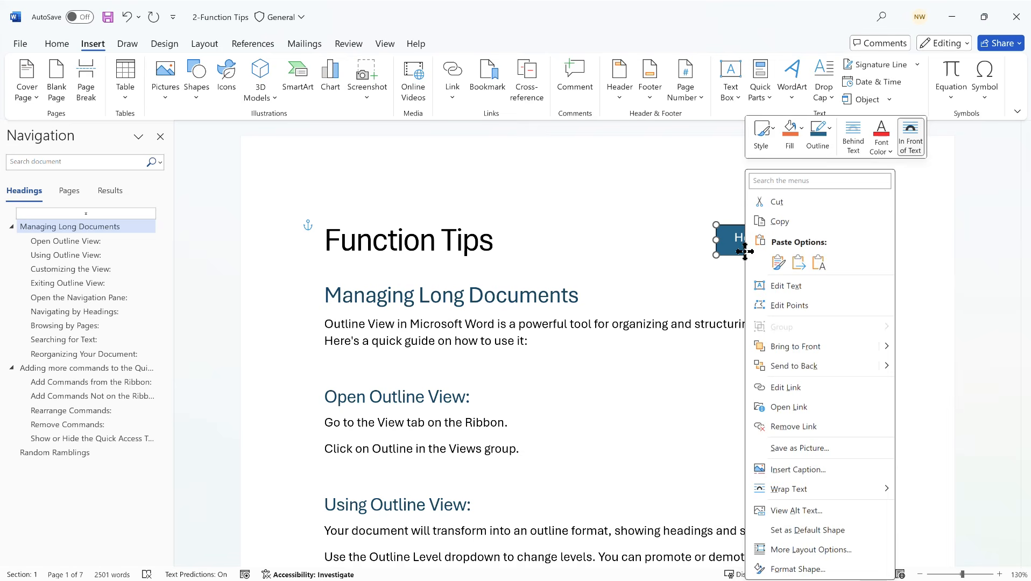
{"action": "left_click", "coordinate": [775, 223]}
{"action": "scroll", "coordinate": [774, 276], "scroll_direction": "down", "scroll_amount": 1}
{"action": "scroll", "coordinate": [773, 276], "scroll_direction": "down", "scroll_amount": 10}
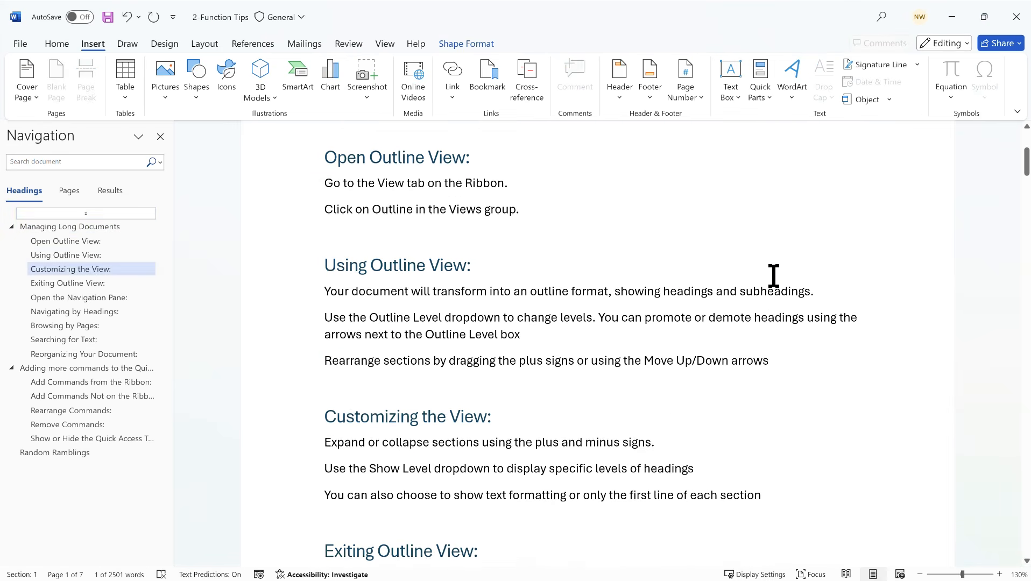
{"action": "left_click", "coordinate": [831, 369]}
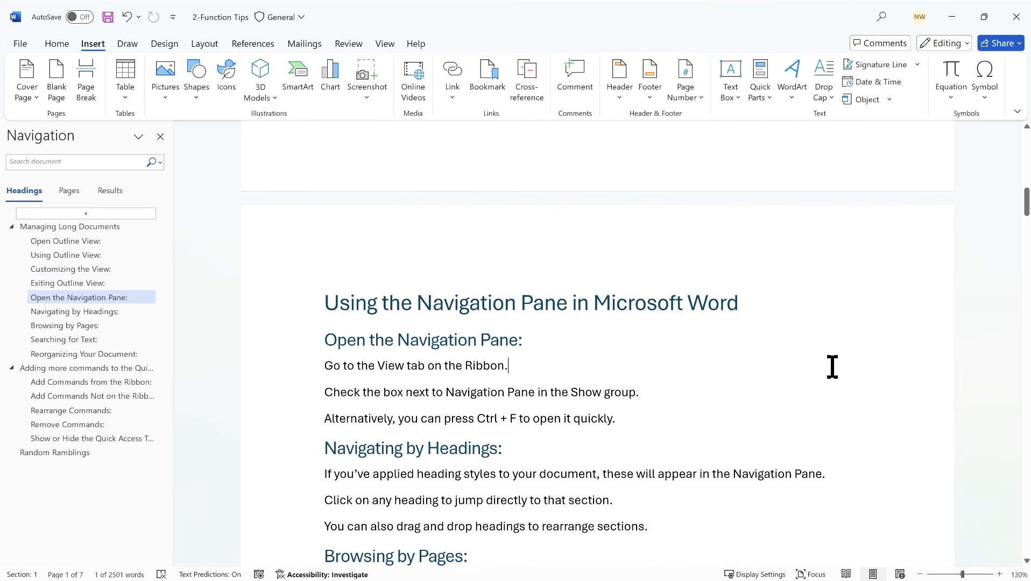
{"action": "key", "text": "ctrl+v"}
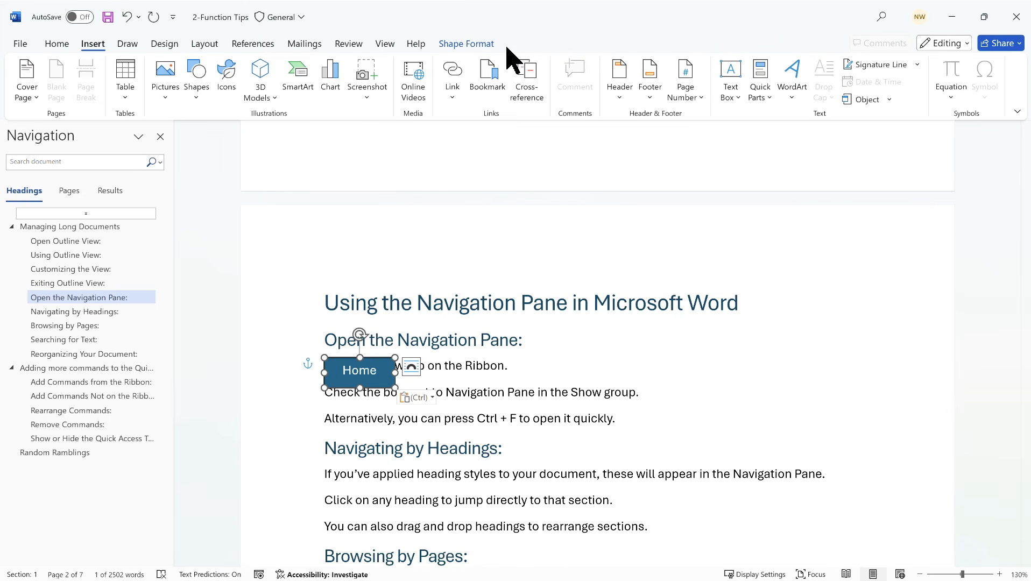
- Align the pasted Home rectangle on page 2 to the top and right margins
{"action": "left_click", "coordinate": [467, 46]}
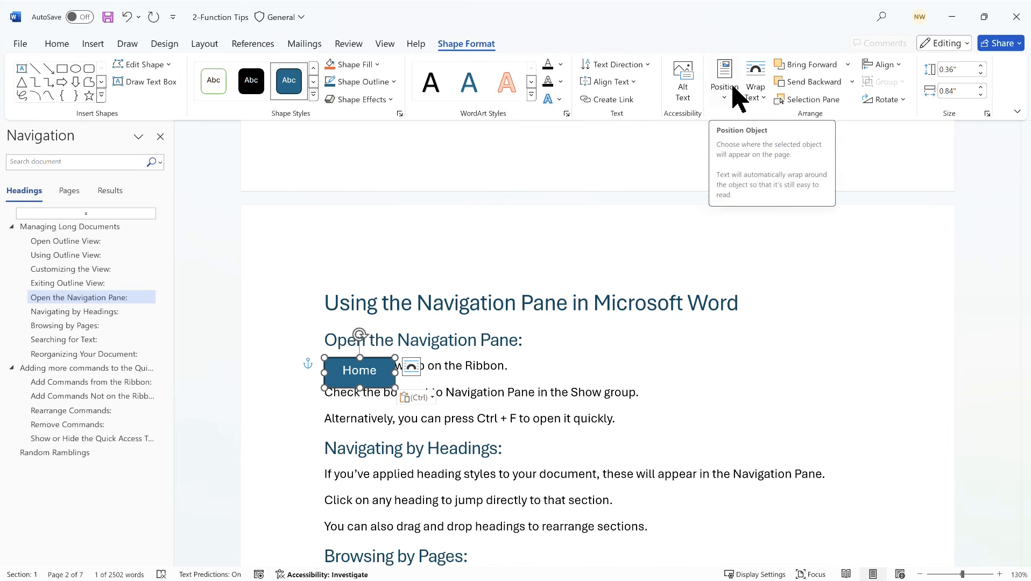
{"action": "left_click", "coordinate": [899, 72]}
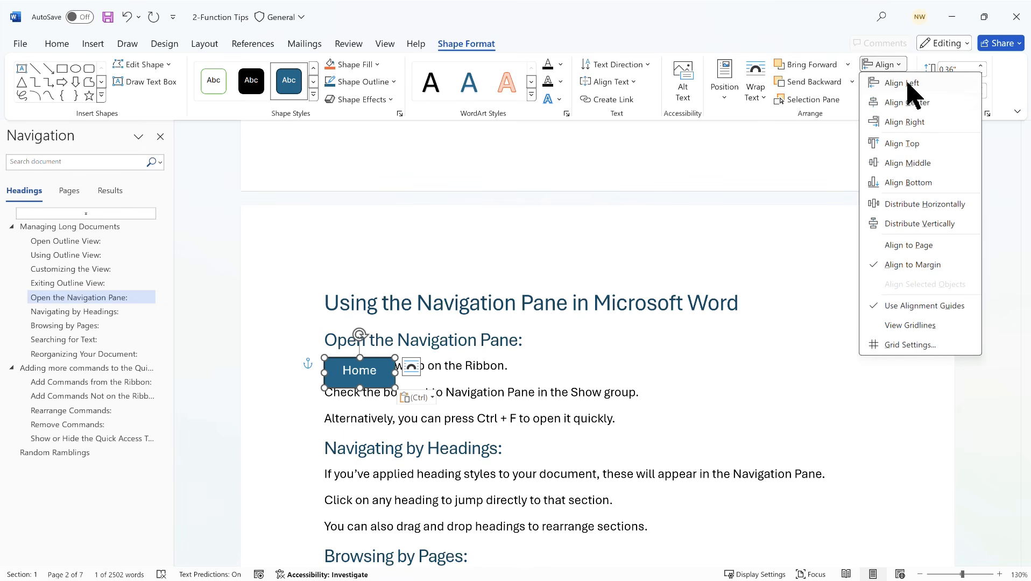
{"action": "left_click", "coordinate": [908, 140]}
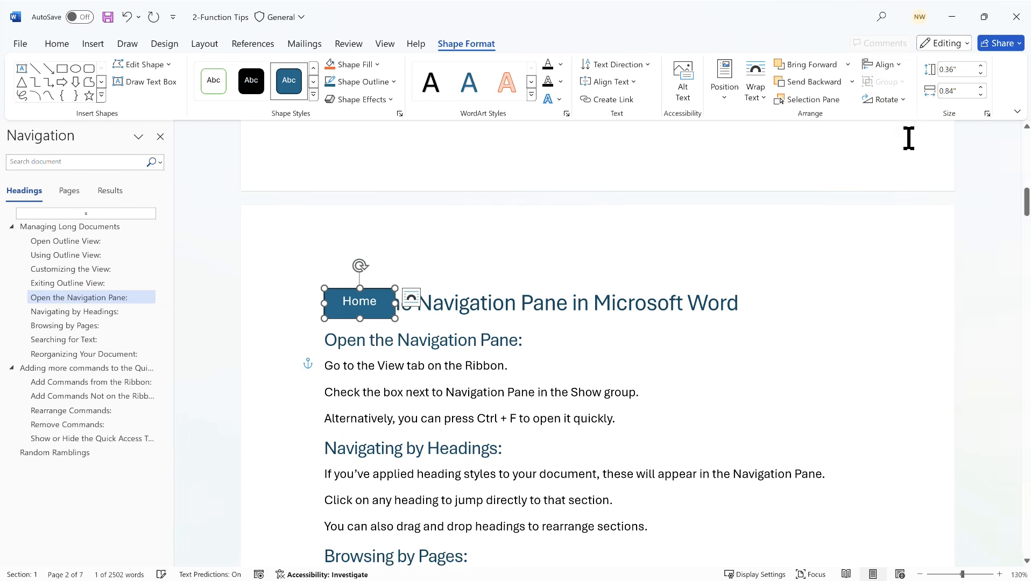
{"action": "left_click", "coordinate": [898, 66]}
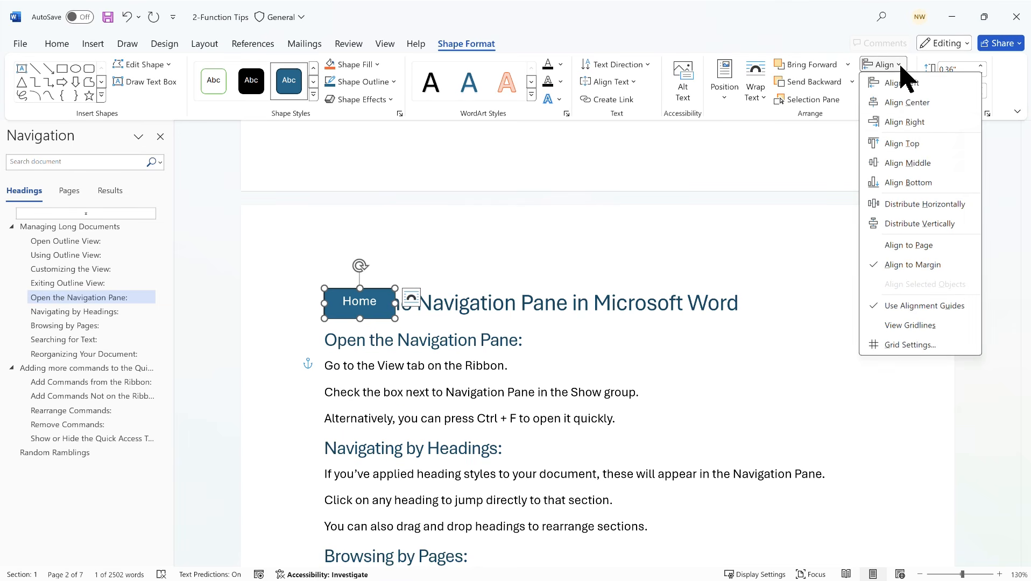
{"action": "left_click", "coordinate": [918, 122]}
{"action": "left_click", "coordinate": [756, 337]}
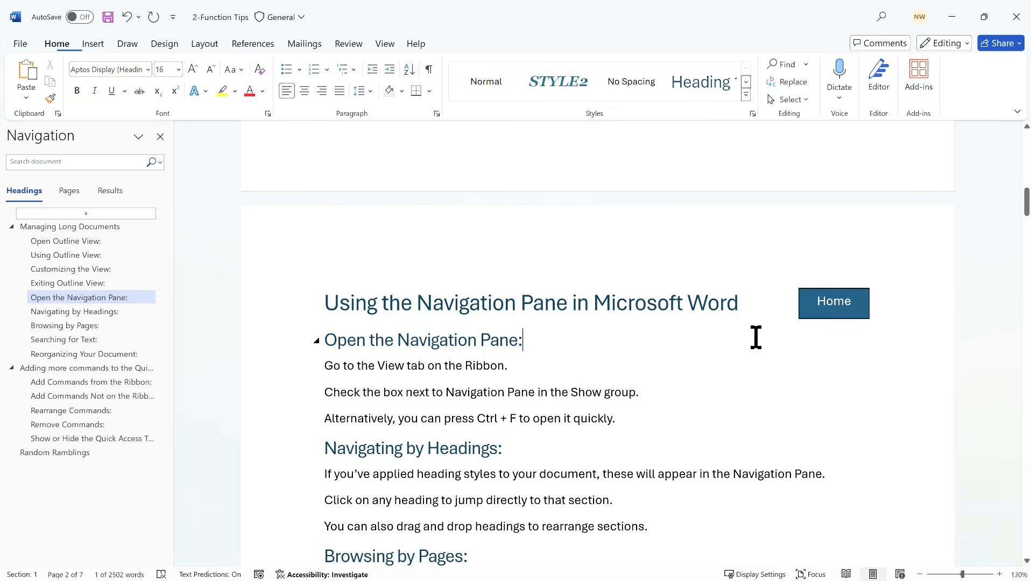
- Follow the Home link on page 2 back to the document's top and delete the Home rectangle beside the Function Tips title
{"action": "left_click", "coordinate": [824, 316], "text": "ctrl"}
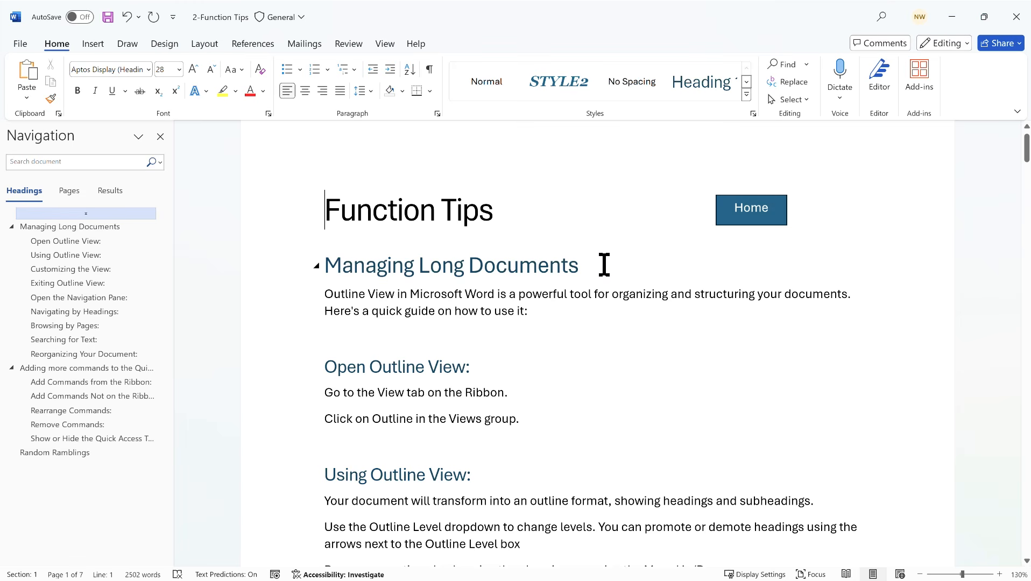
{"action": "left_click", "coordinate": [745, 198]}
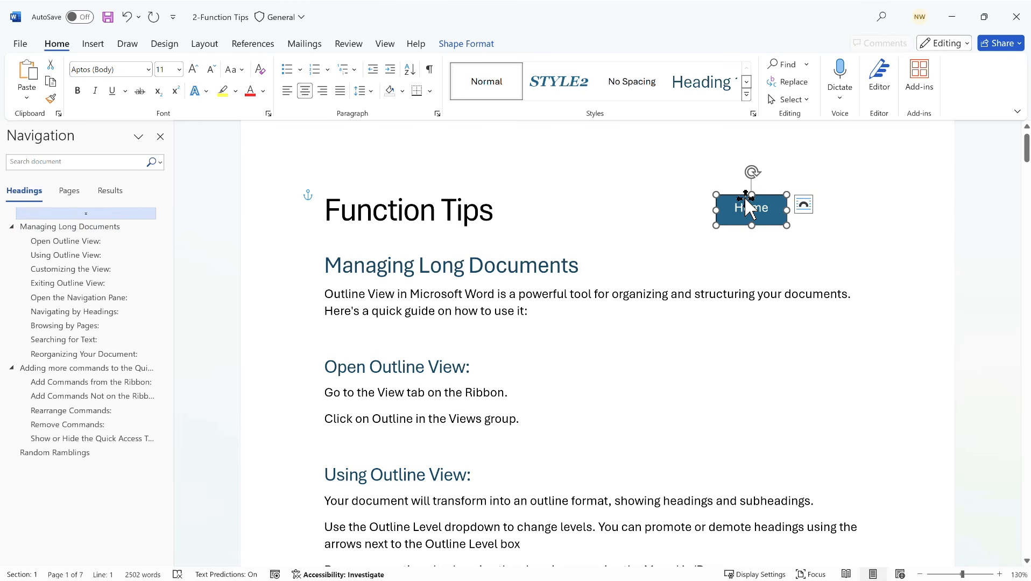
{"action": "key", "text": "Delete"}
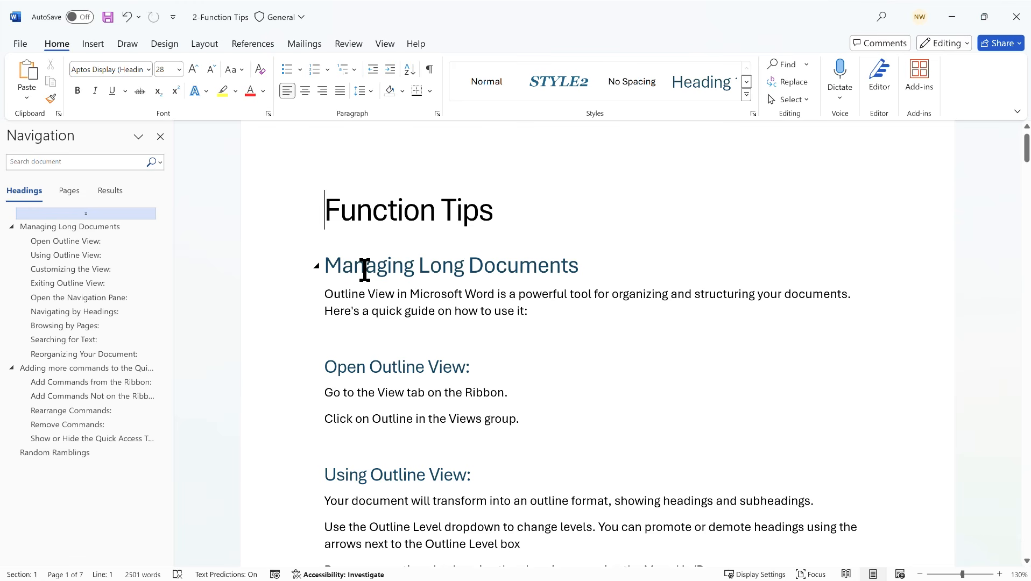
- Collapse the Managing Long Documents, Adding more commands to the Quick Access Toolbar, and Random Ramblings sections in the document body
{"action": "left_click", "coordinate": [317, 267]}
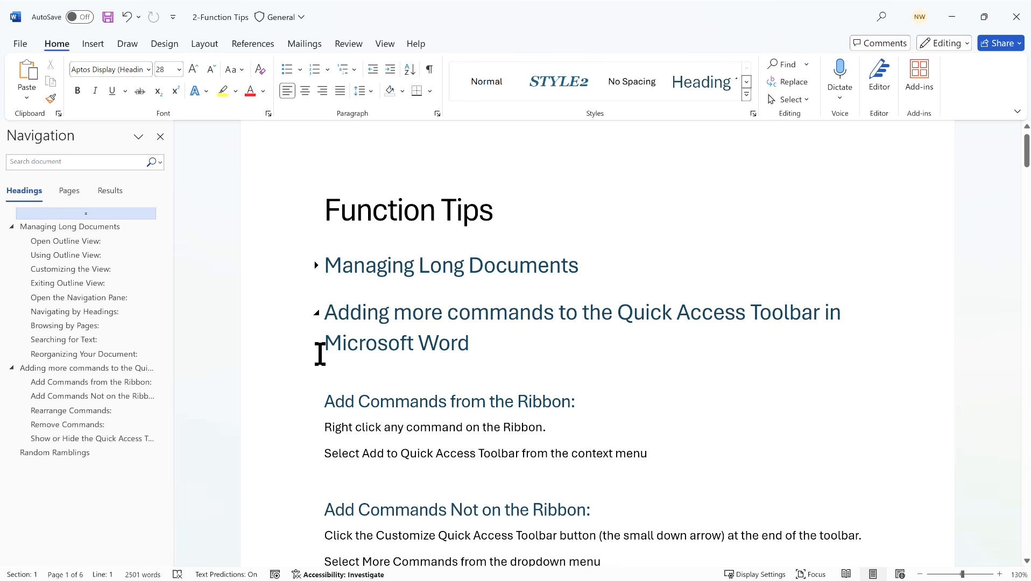
{"action": "left_click", "coordinate": [317, 314]}
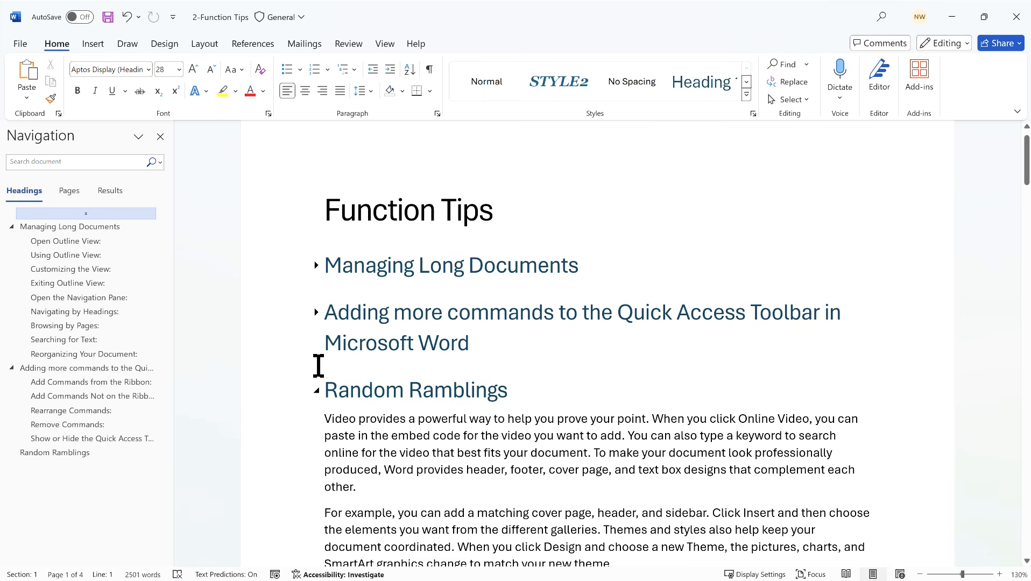
{"action": "left_click", "coordinate": [317, 392]}
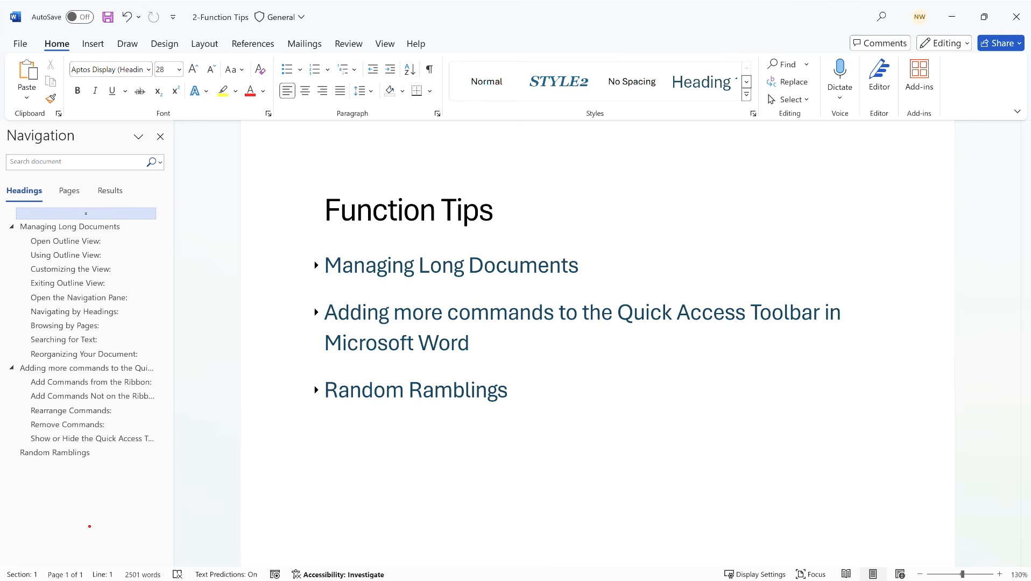
{"action": "left_click_drag", "start_coordinate": [69, 562], "coordinate": [138, 478]}
{"action": "left_click_drag", "start_coordinate": [302, 267], "coordinate": [241, 268]}
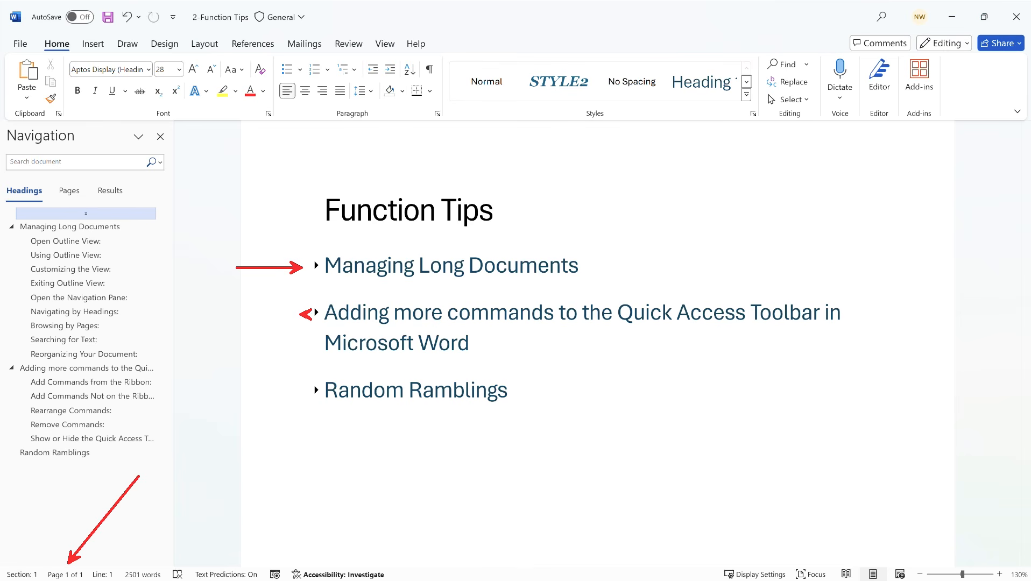
{"action": "left_click_drag", "start_coordinate": [300, 314], "coordinate": [230, 315]}
{"action": "left_click_drag", "start_coordinate": [297, 396], "coordinate": [228, 393]}
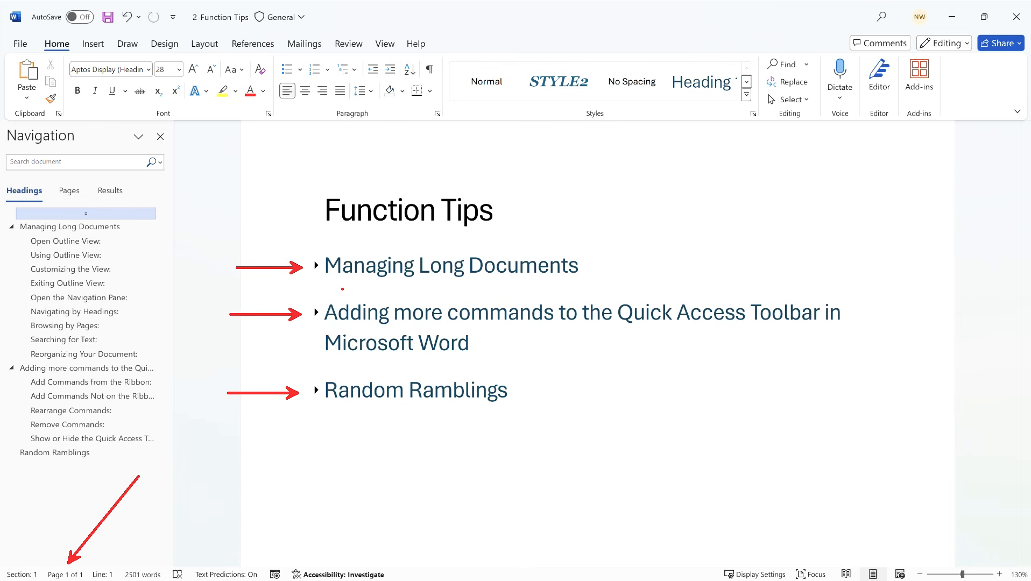
{"action": "key", "text": "Escape"}
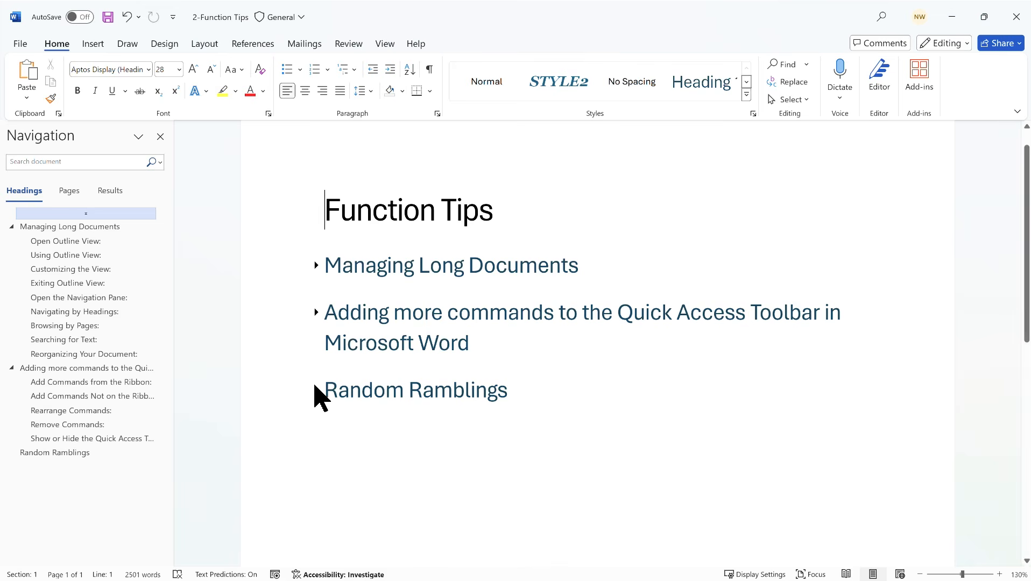
- Expand the Random Ramblings section in the document body and collapse it again
{"action": "left_click", "coordinate": [316, 390]}
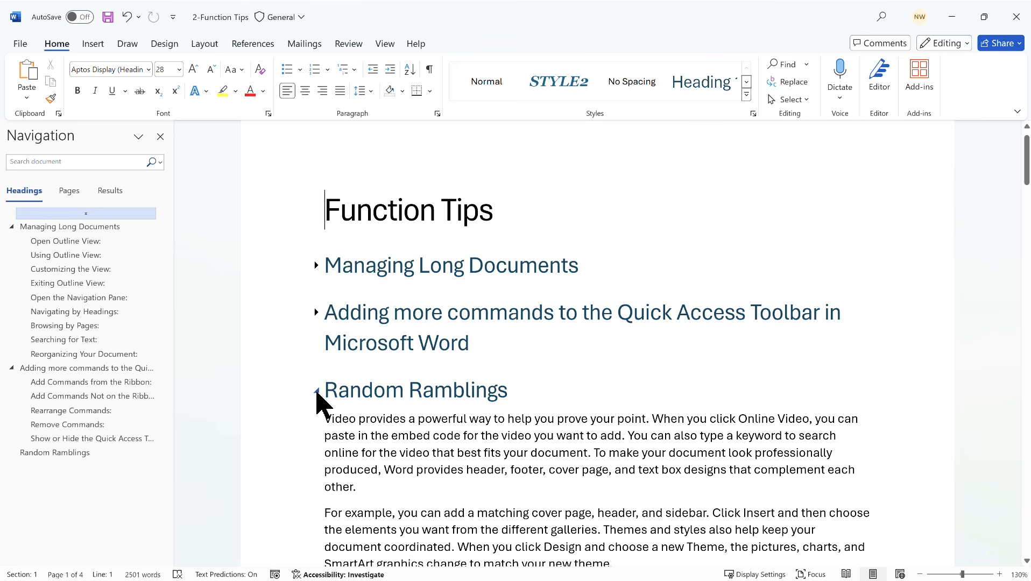
{"action": "left_click", "coordinate": [316, 391]}
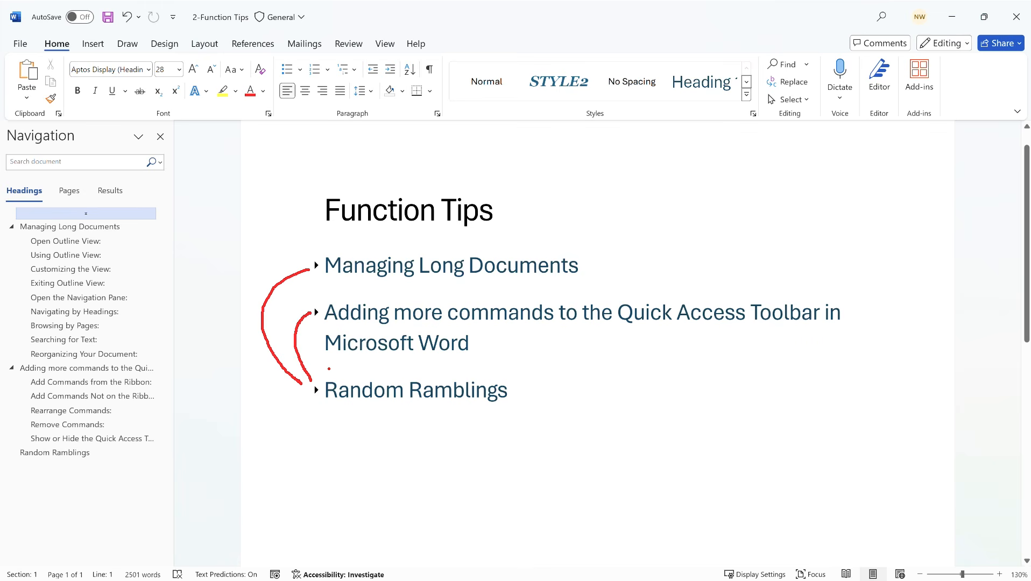
{"action": "key", "text": "Escape"}
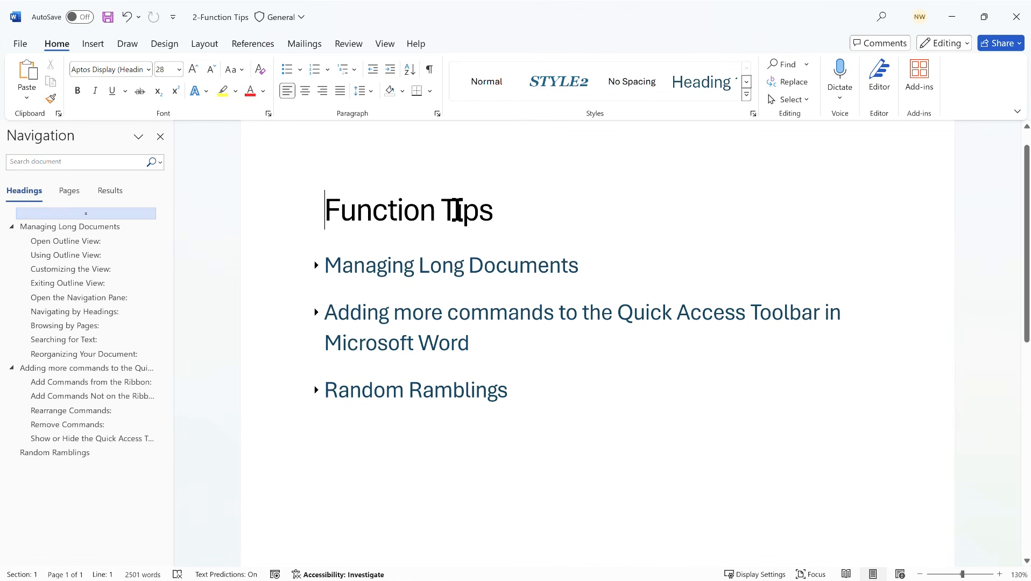
- Expand the Managing Long Documents, Random Ramblings, and Adding more commands to the Quick Access Toolbar sections in the document body
{"action": "left_click", "coordinate": [385, 43]}
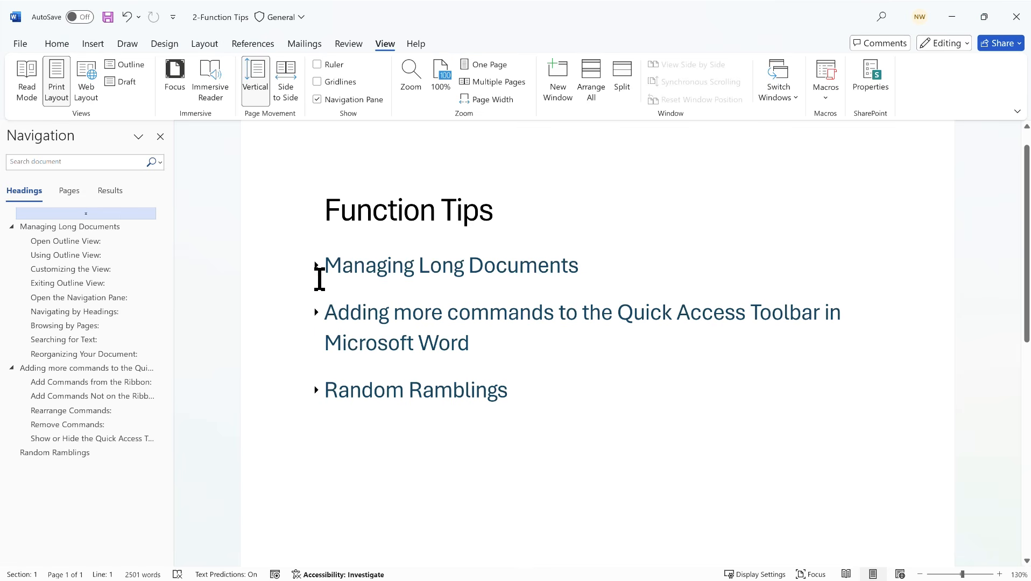
{"action": "left_click", "coordinate": [316, 265]}
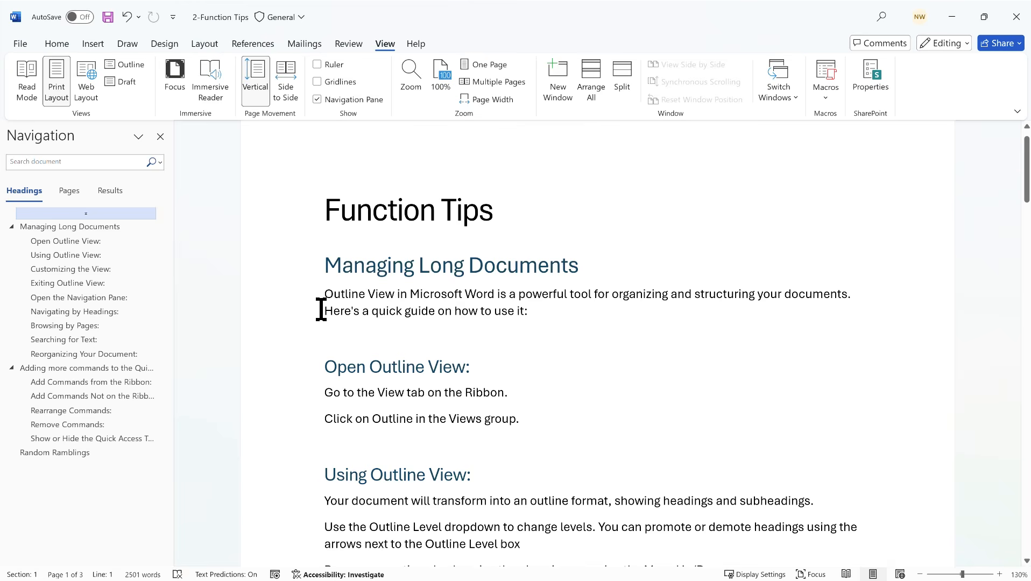
{"action": "scroll", "coordinate": [321, 309], "scroll_direction": "down", "scroll_amount": 9}
{"action": "scroll", "coordinate": [322, 308], "scroll_direction": "down", "scroll_amount": 6}
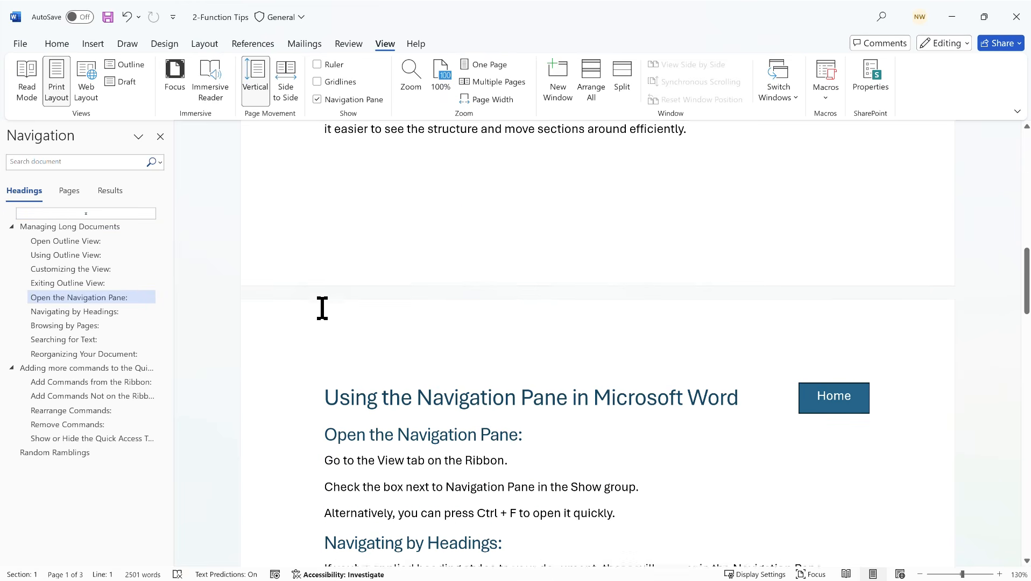
{"action": "scroll", "coordinate": [323, 312], "scroll_direction": "down", "scroll_amount": 7}
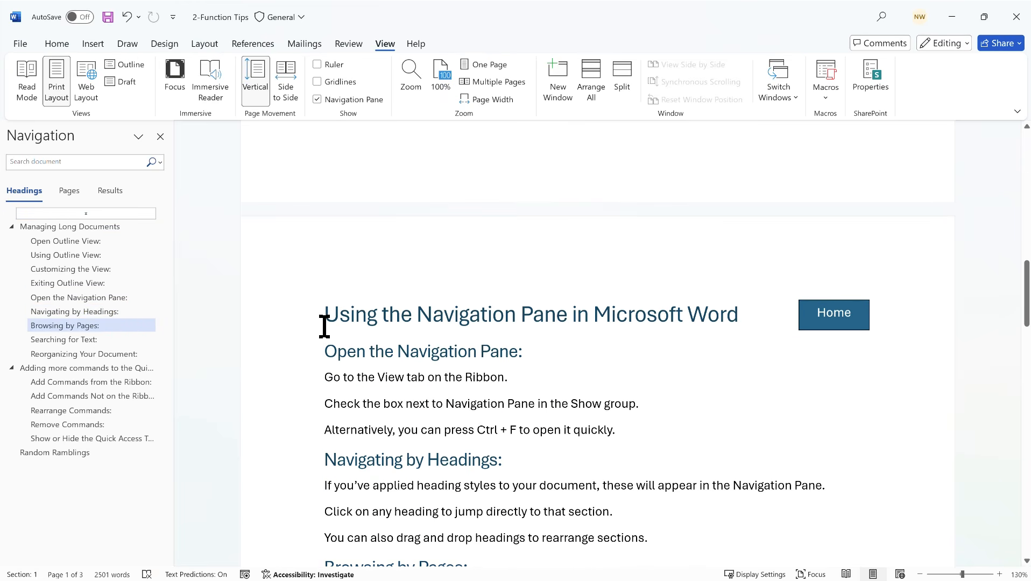
{"action": "scroll", "coordinate": [324, 328], "scroll_direction": "down", "scroll_amount": 8}
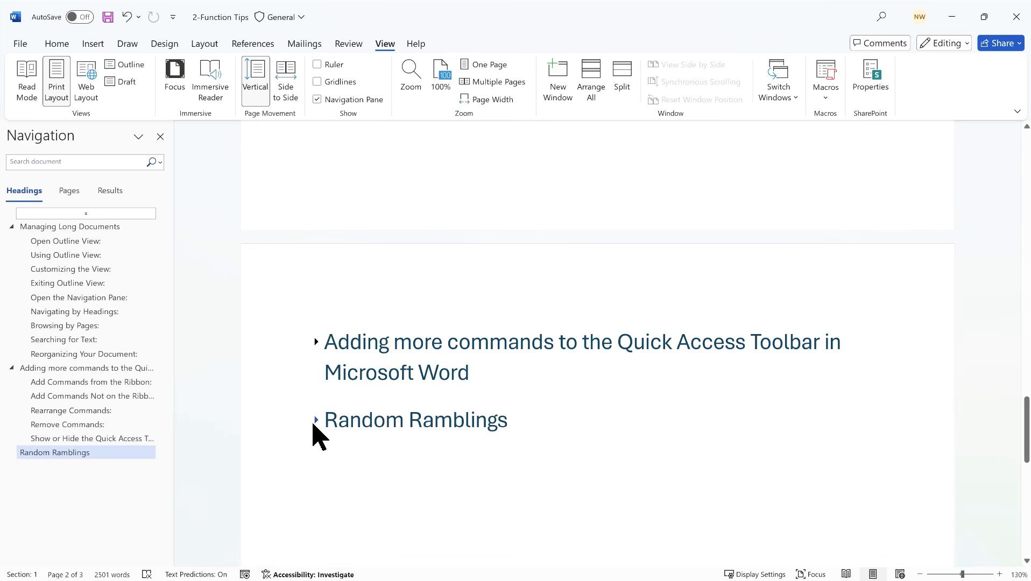
{"action": "left_click", "coordinate": [316, 420]}
{"action": "left_click", "coordinate": [316, 343]}
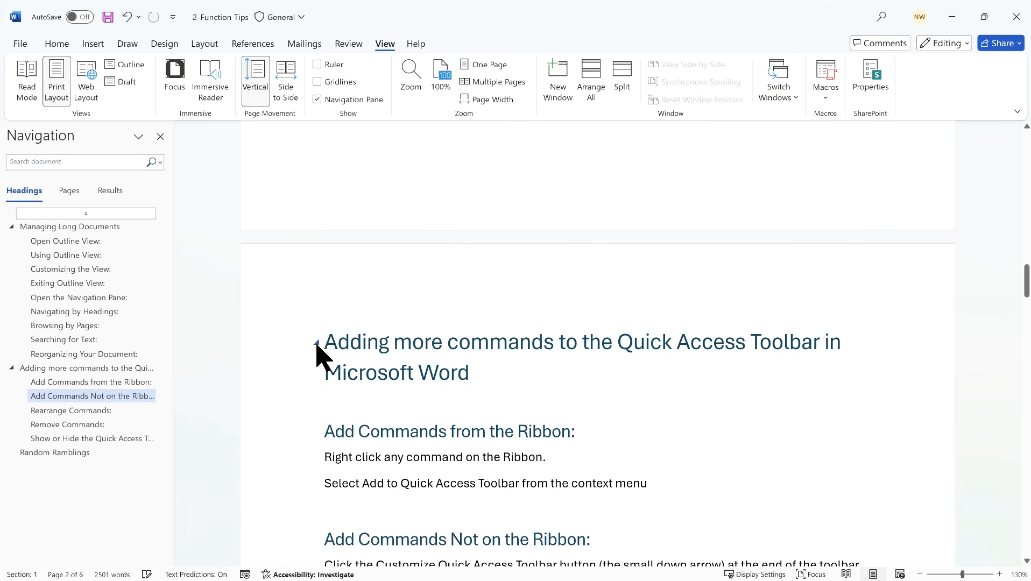
- Select text in the Adding more commands section on page 3, clear the selection, and return to the start of the document
{"action": "scroll", "coordinate": [382, 339], "scroll_direction": "down", "scroll_amount": 2}
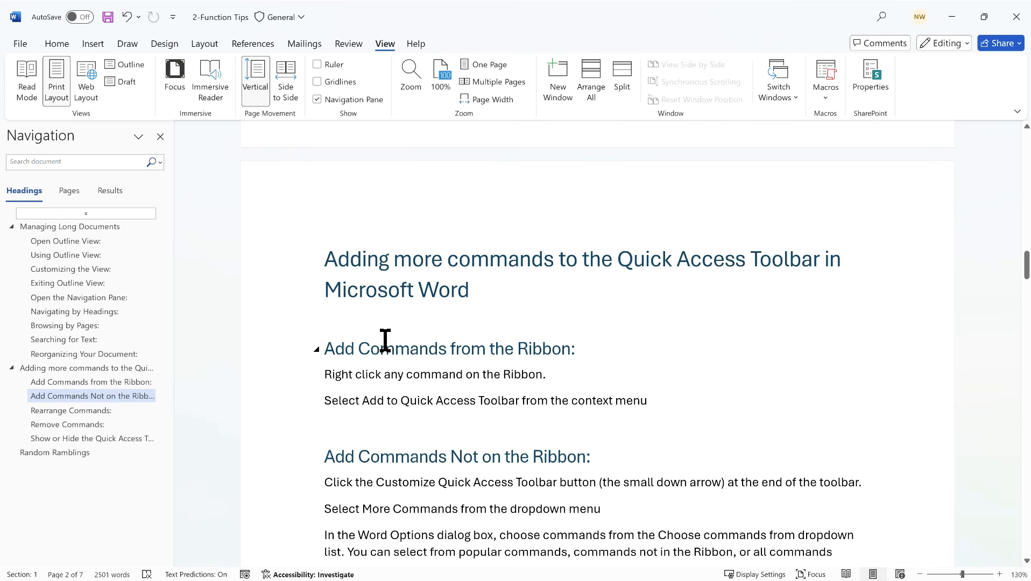
{"action": "scroll", "coordinate": [386, 341], "scroll_direction": "down", "scroll_amount": 1}
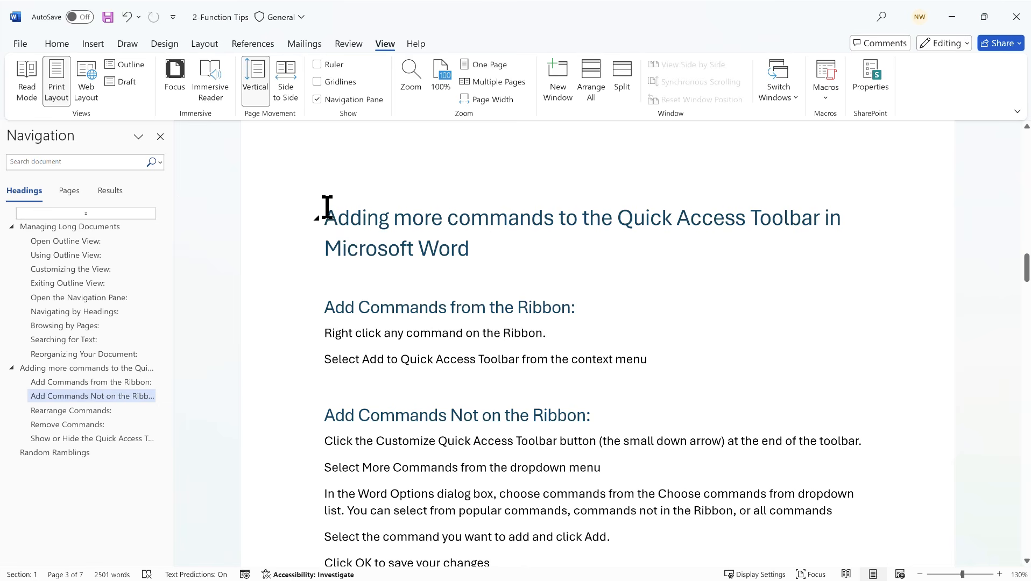
{"action": "left_click_drag", "start_coordinate": [326, 213], "coordinate": [670, 540]}
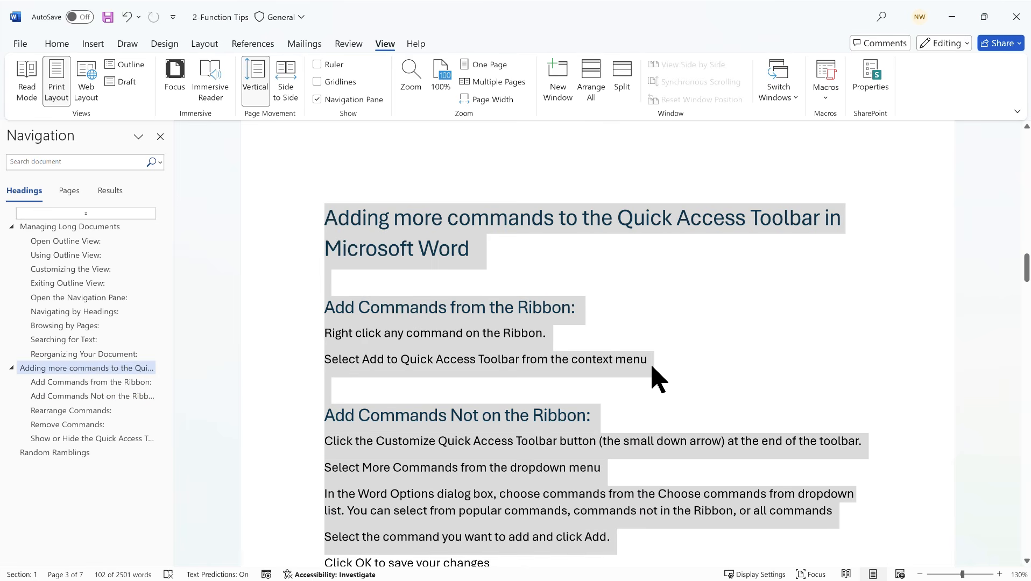
{"action": "left_click", "coordinate": [480, 268]}
{"action": "key", "text": "ctrl+Home"}
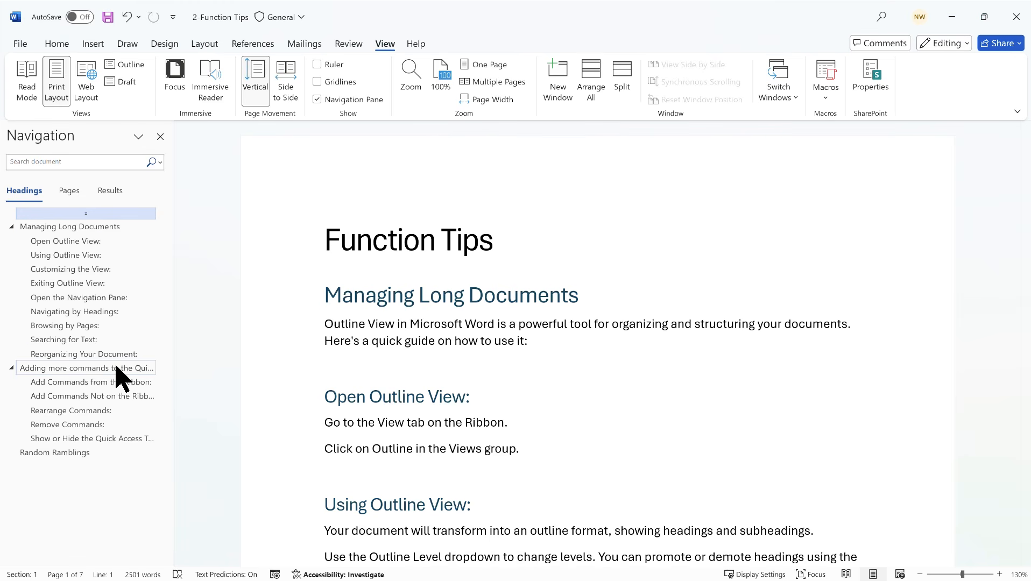
- Move the Adding more commands to the Quick Access Toolbar heading with its subheadings above Managing Long Documents in the Navigation Pane
{"action": "left_click_drag", "start_coordinate": [115, 371], "coordinate": [63, 225]}
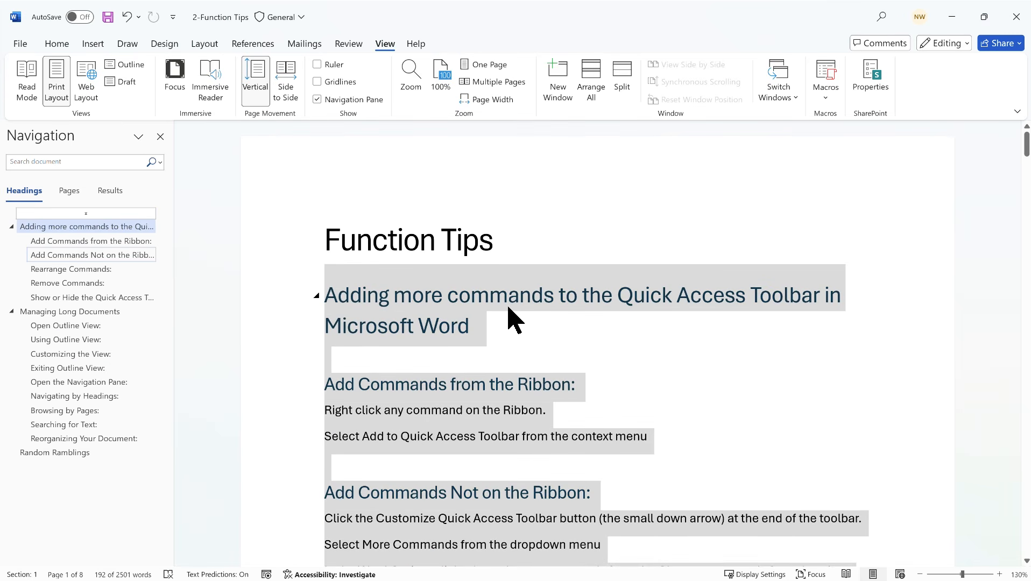
{"action": "left_click", "coordinate": [509, 315]}
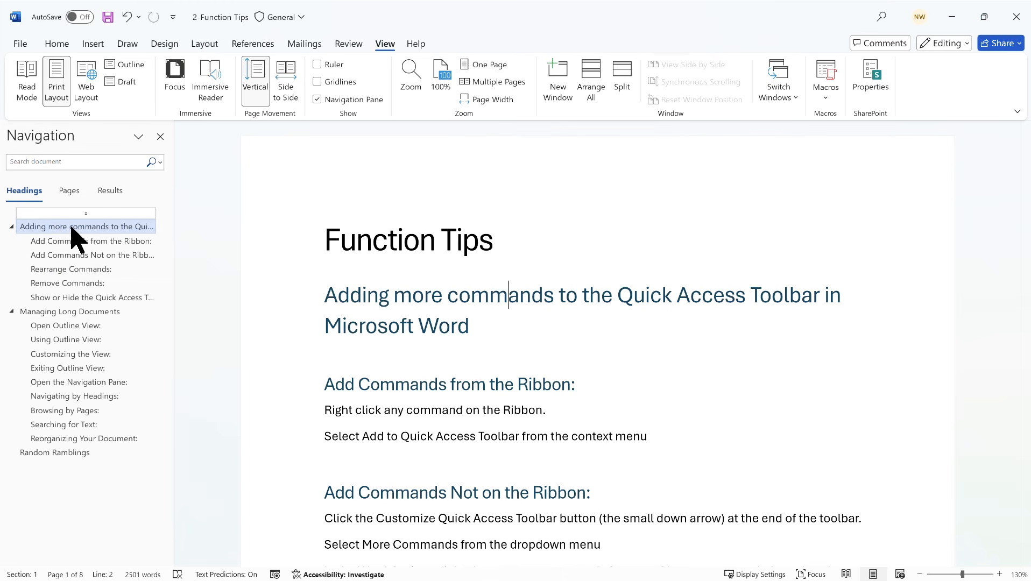
{"action": "mouse_move", "coordinate": [71, 226]}
{"action": "left_mouse_down"}
{"action": "mouse_move", "coordinate": [68, 269]}
{"action": "mouse_move", "coordinate": [66, 229]}
{"action": "left_mouse_up"}
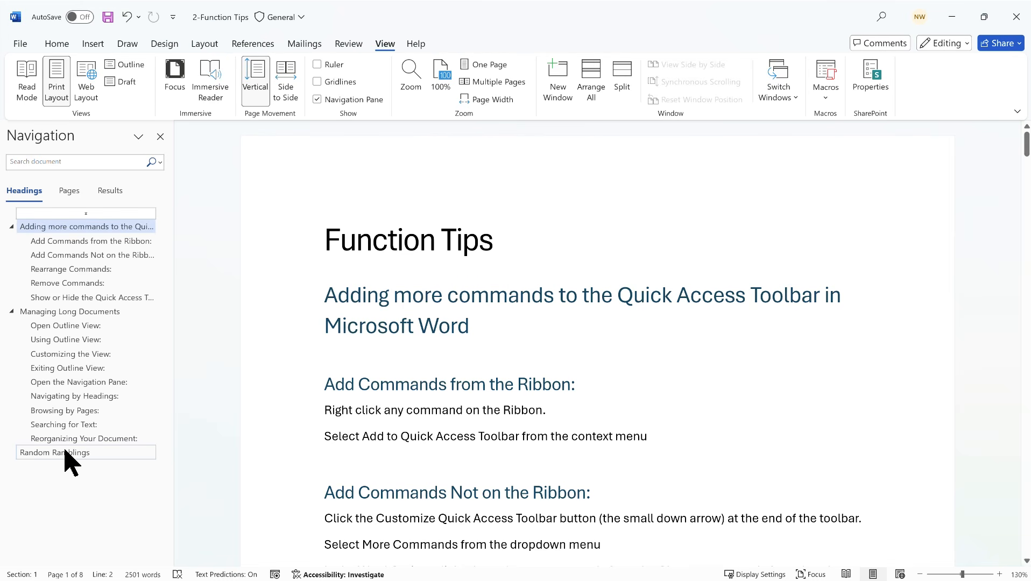
- Move the Random Ramblings heading above Adding more commands in the Navigation Pane and clear the resulting text selection
{"action": "left_click_drag", "start_coordinate": [68, 460], "coordinate": [69, 230]}
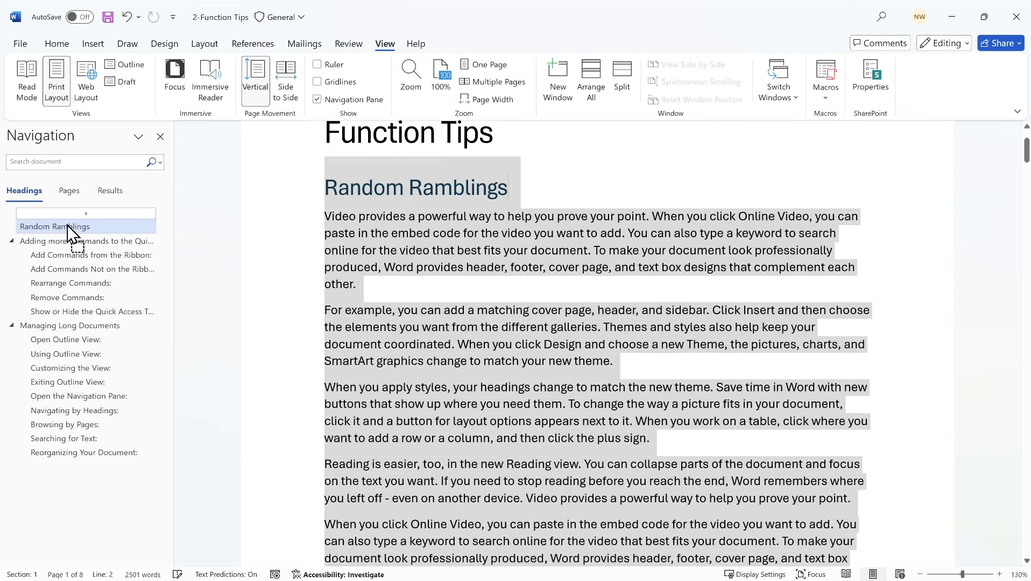
{"action": "scroll", "coordinate": [403, 310], "scroll_direction": "up", "scroll_amount": 3}
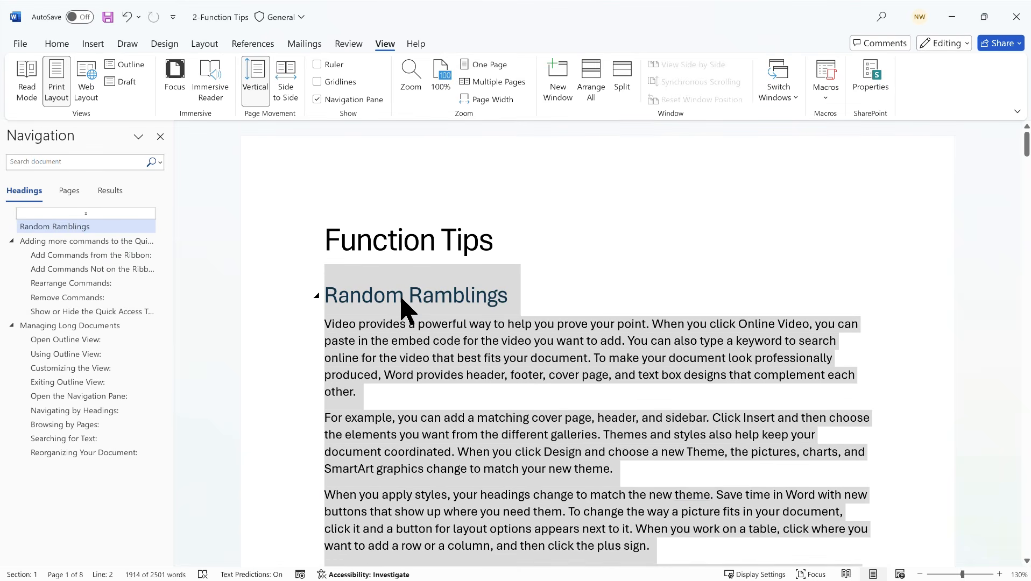
{"action": "left_click", "coordinate": [410, 343]}
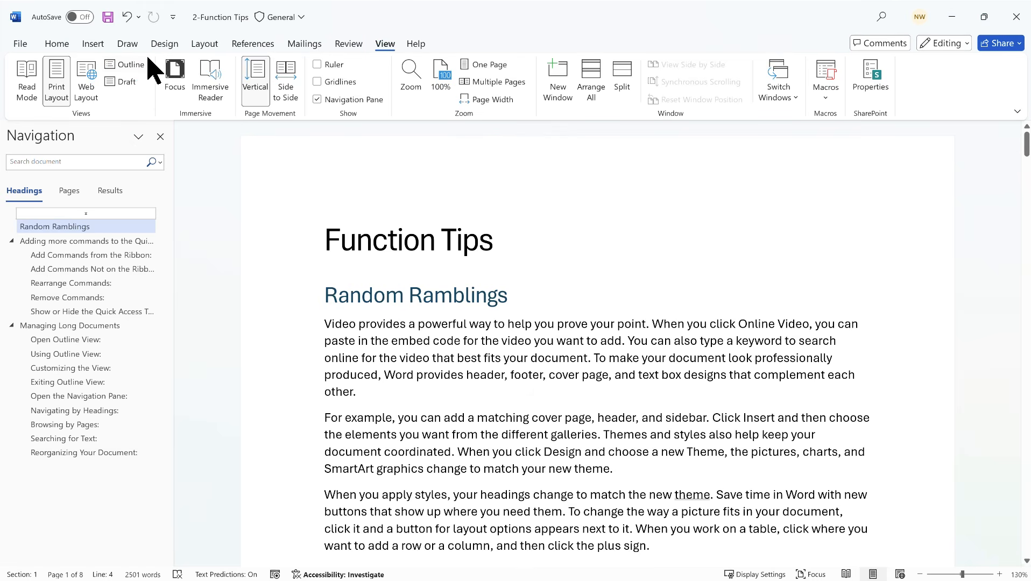
- Switch the document to Outline view and look through the whole outline of headings and body text
{"action": "left_click", "coordinate": [124, 65]}
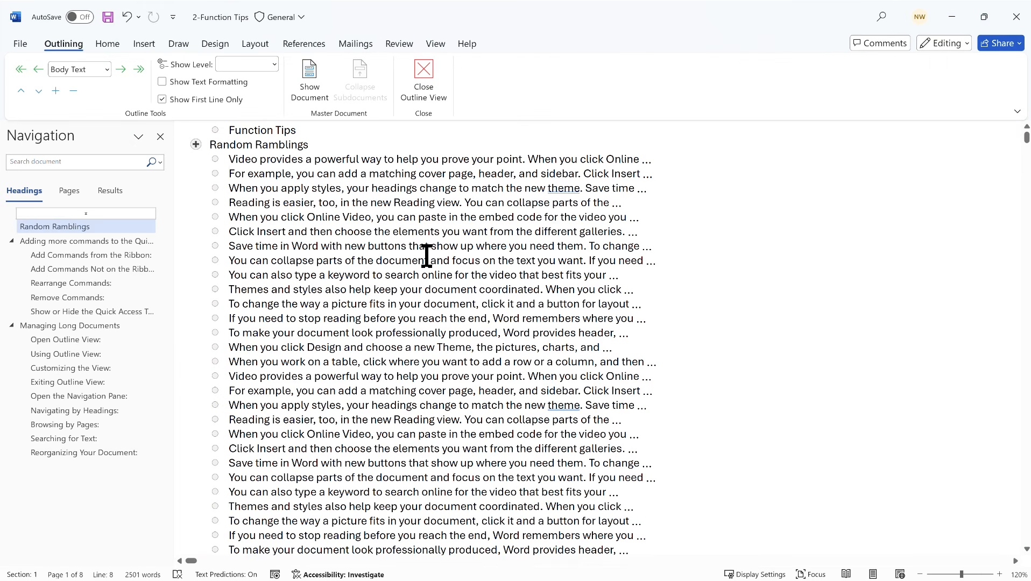
{"action": "scroll", "coordinate": [427, 256], "scroll_direction": "down", "scroll_amount": 3}
{"action": "scroll", "coordinate": [427, 257], "scroll_direction": "down", "scroll_amount": 11}
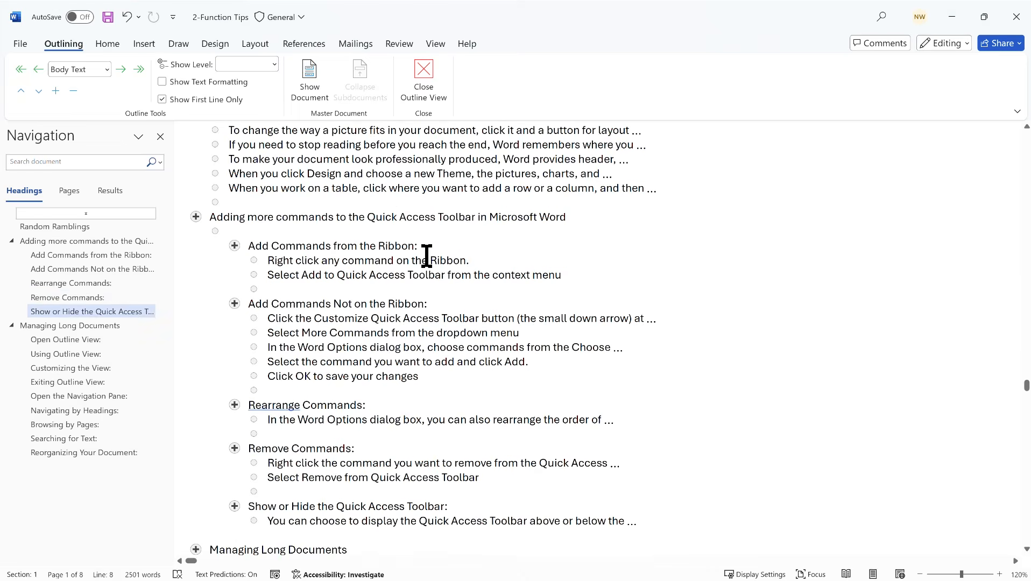
{"action": "scroll", "coordinate": [427, 256], "scroll_direction": "down", "scroll_amount": 5}
{"action": "scroll", "coordinate": [427, 256], "scroll_direction": "up", "scroll_amount": 16}
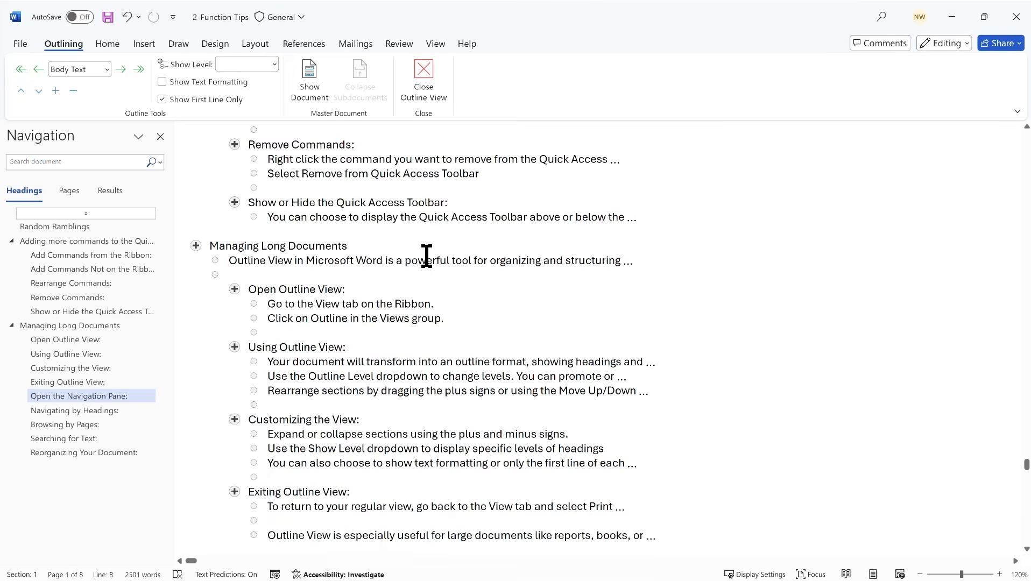
{"action": "scroll", "coordinate": [427, 256], "scroll_direction": "up", "scroll_amount": 3}
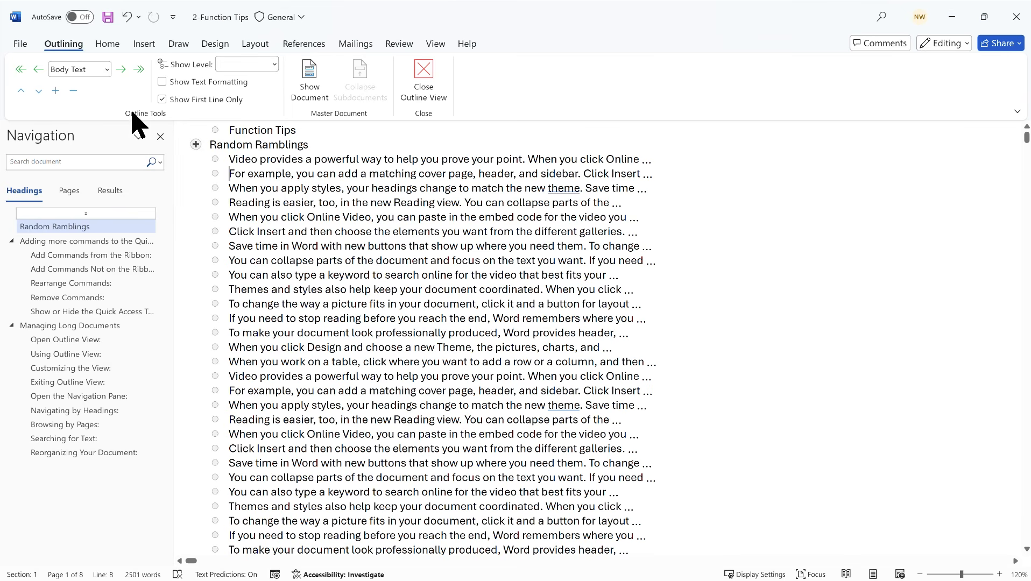
- Limit the outline to Level 1 headings and expand the Managing Long Documents section
{"action": "left_click", "coordinate": [274, 64]}
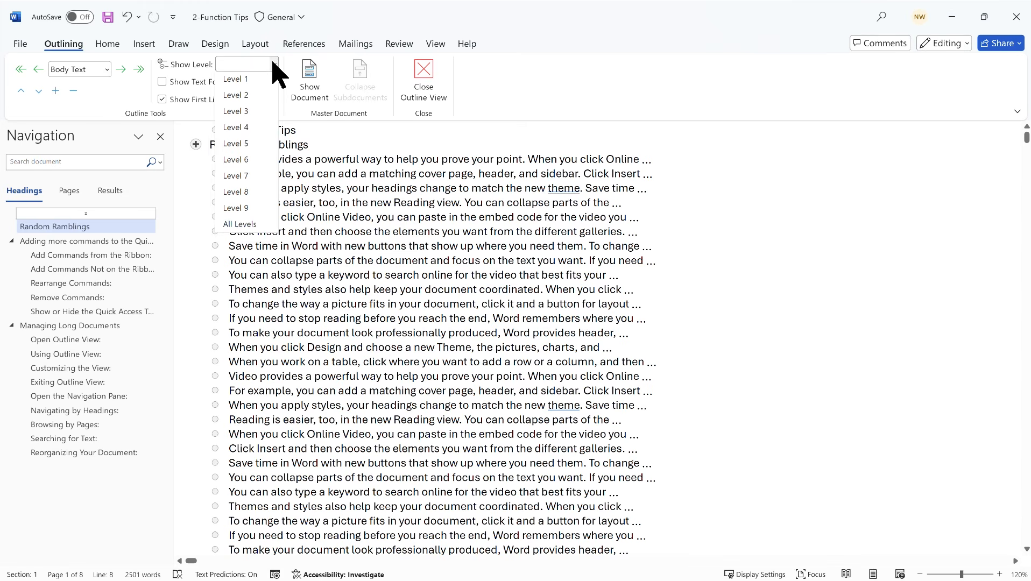
{"action": "left_click", "coordinate": [249, 90]}
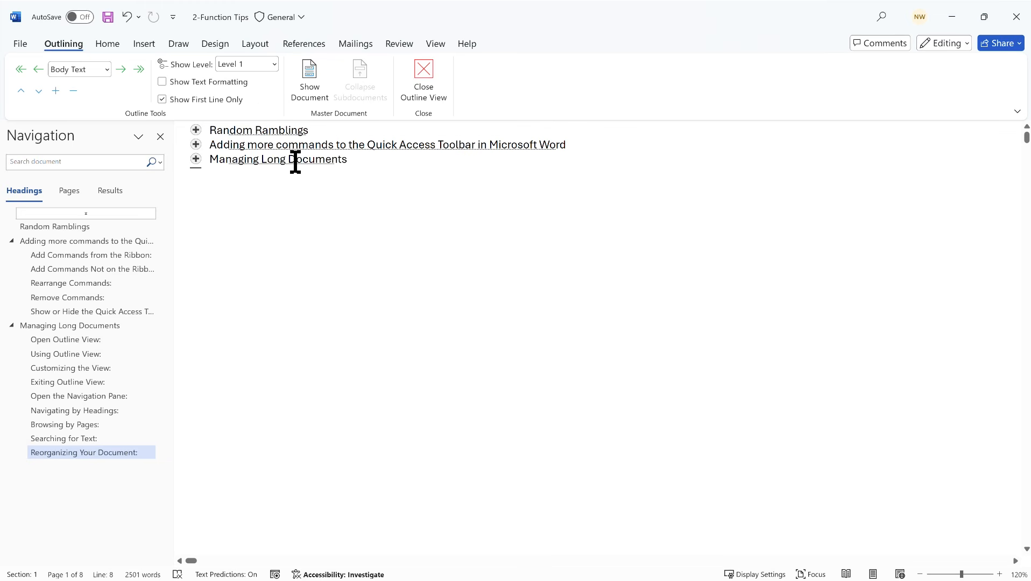
{"action": "double_click", "coordinate": [194, 158]}
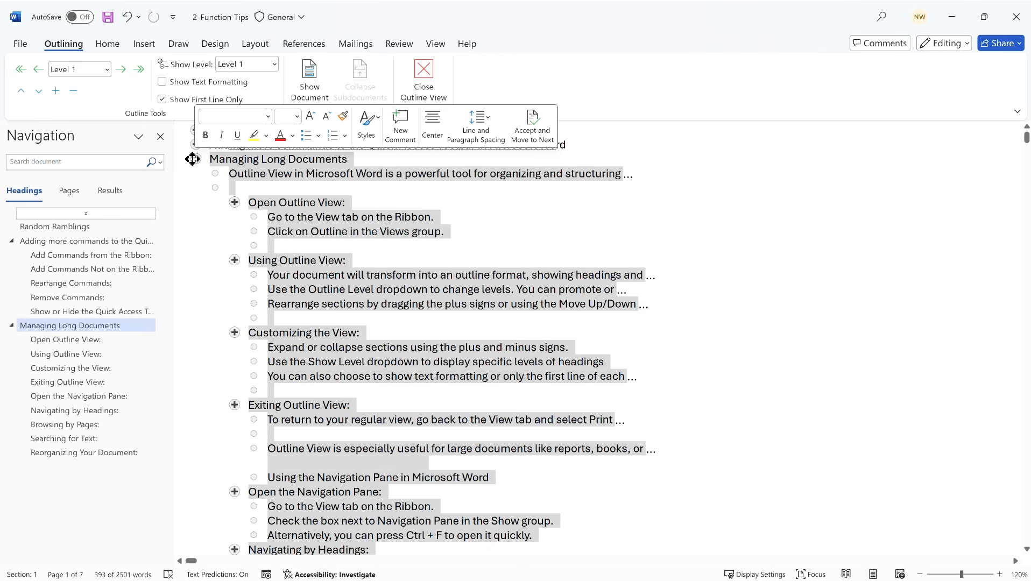
- Collapse the Managing Long Documents section and show headings down to Level 2 in the outline
{"action": "double_click", "coordinate": [195, 158]}
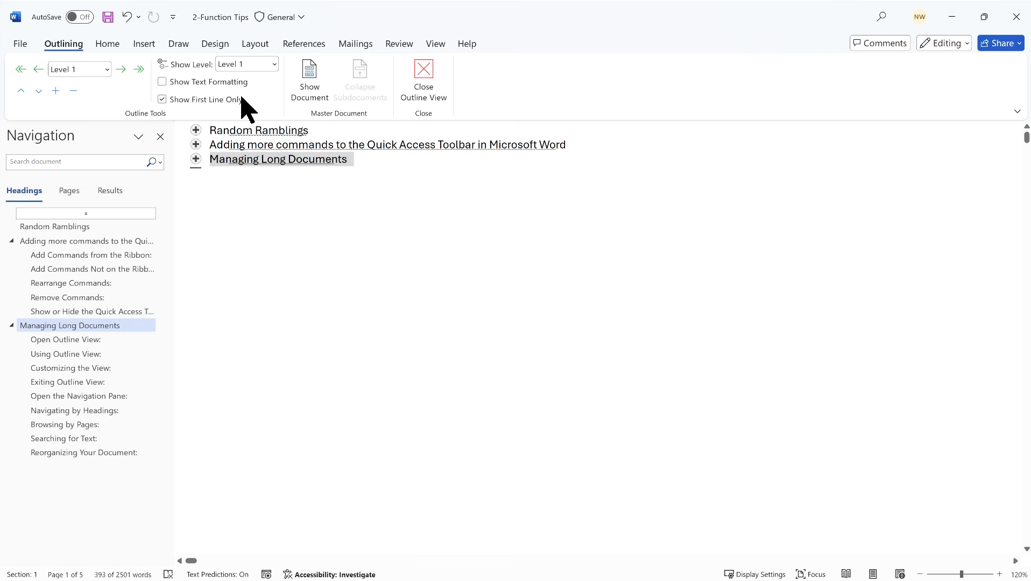
{"action": "left_click", "coordinate": [273, 64]}
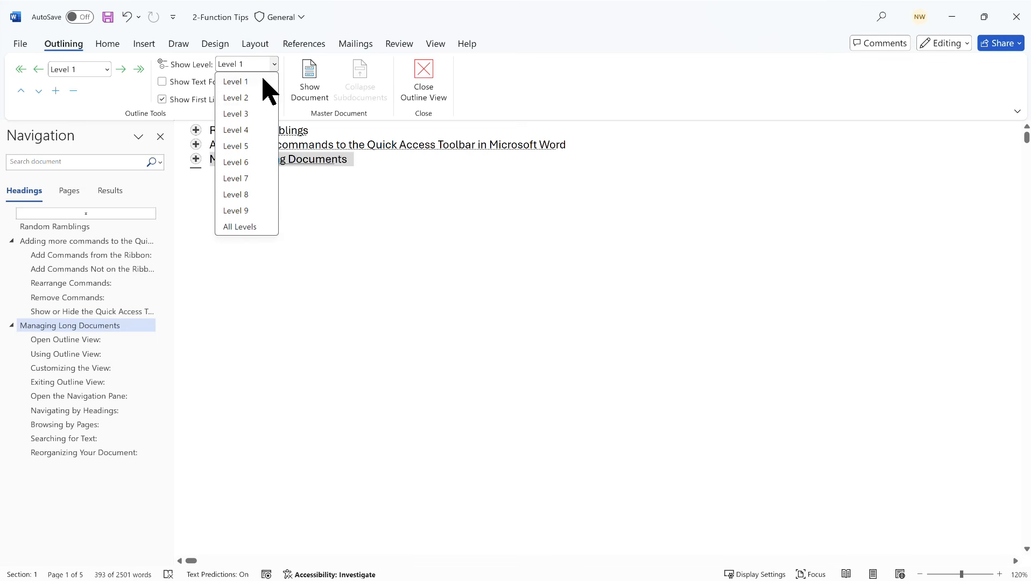
{"action": "left_click", "coordinate": [249, 97]}
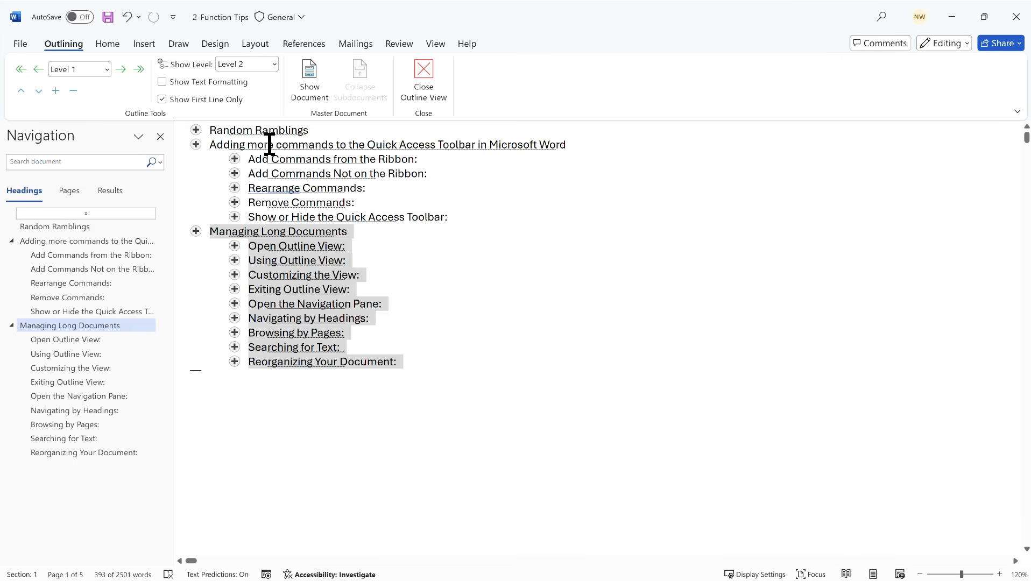
- Expand and collapse the Random Ramblings section, and do the same for the Open Outline View subheading
{"action": "double_click", "coordinate": [196, 127]}
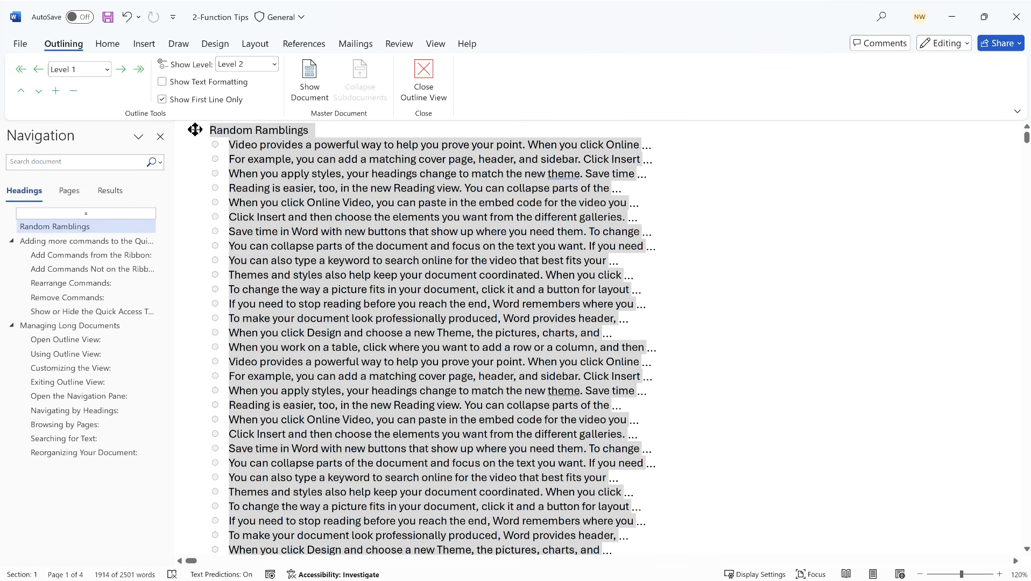
{"action": "double_click", "coordinate": [195, 130]}
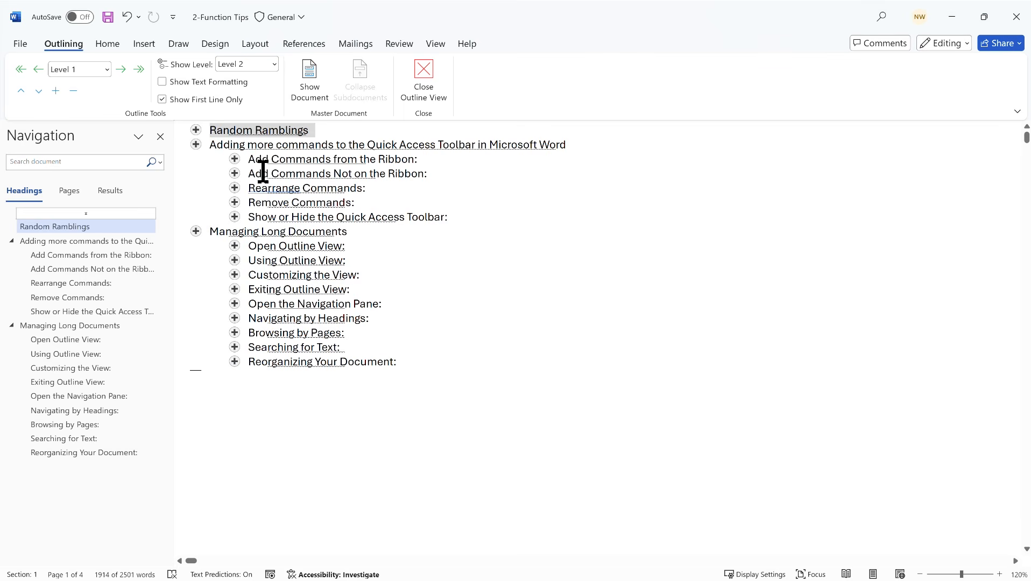
{"action": "left_click", "coordinate": [314, 132]}
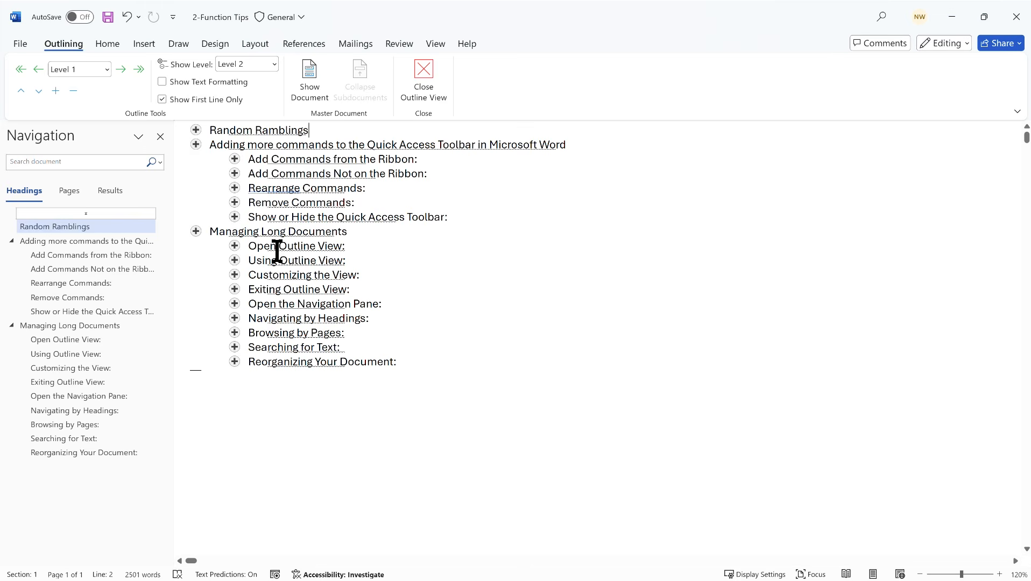
{"action": "double_click", "coordinate": [234, 246]}
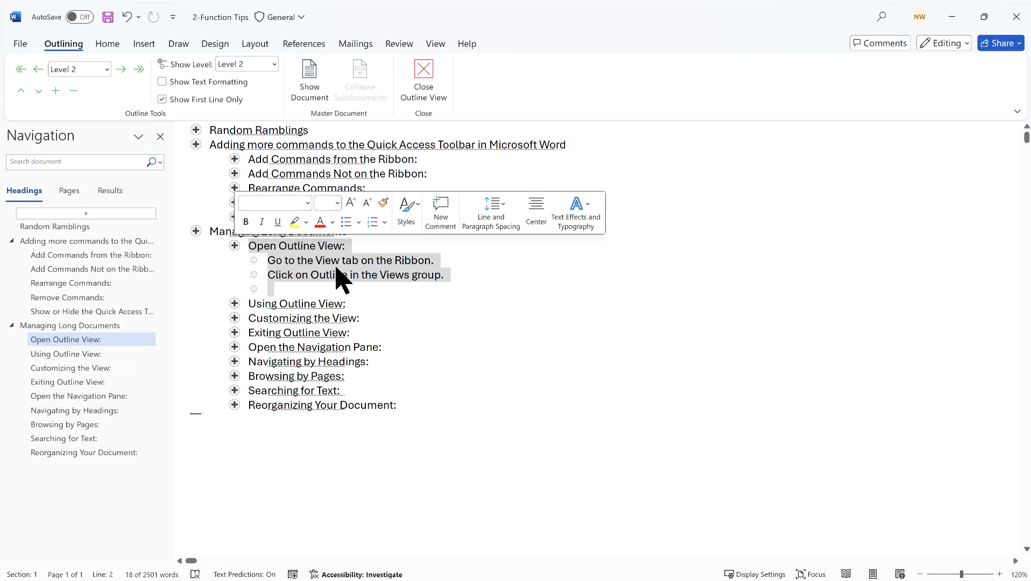
{"action": "double_click", "coordinate": [235, 246]}
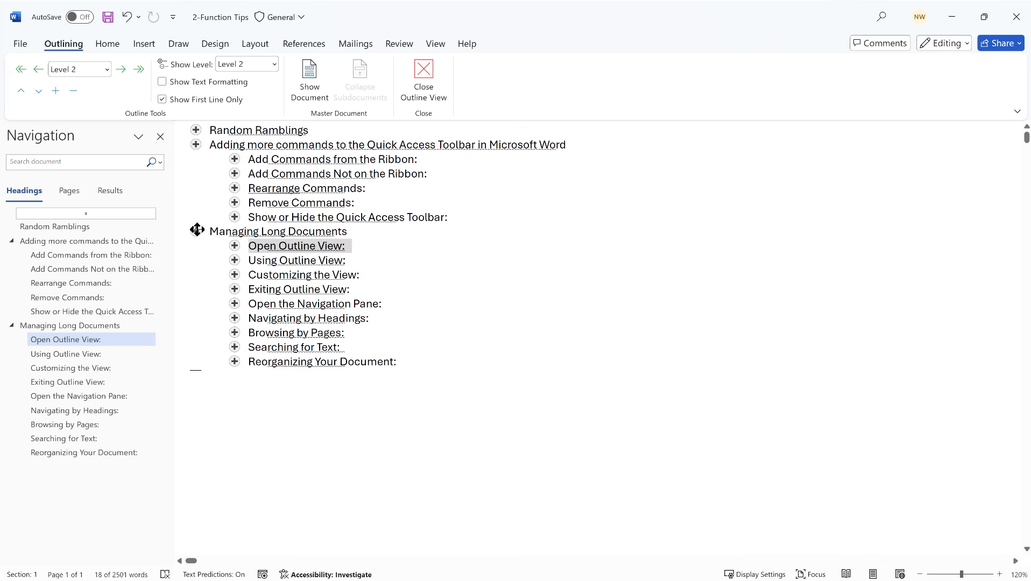
- Move the Managing Long Documents section to the start of the outline and Adding more commands above Random Ramblings
{"action": "left_click_drag", "start_coordinate": [197, 230], "coordinate": [196, 129]}
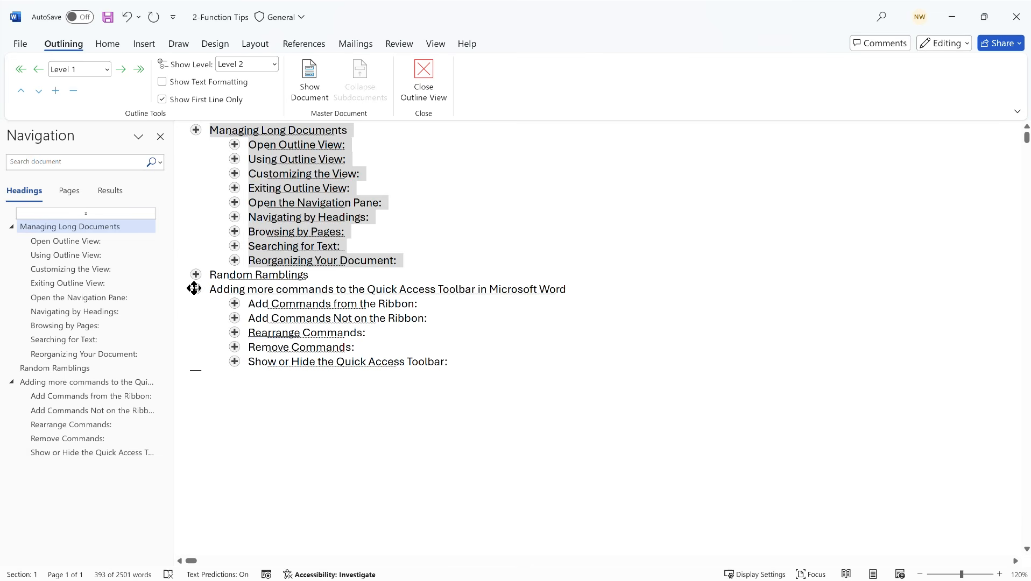
{"action": "left_click_drag", "start_coordinate": [194, 289], "coordinate": [195, 274]}
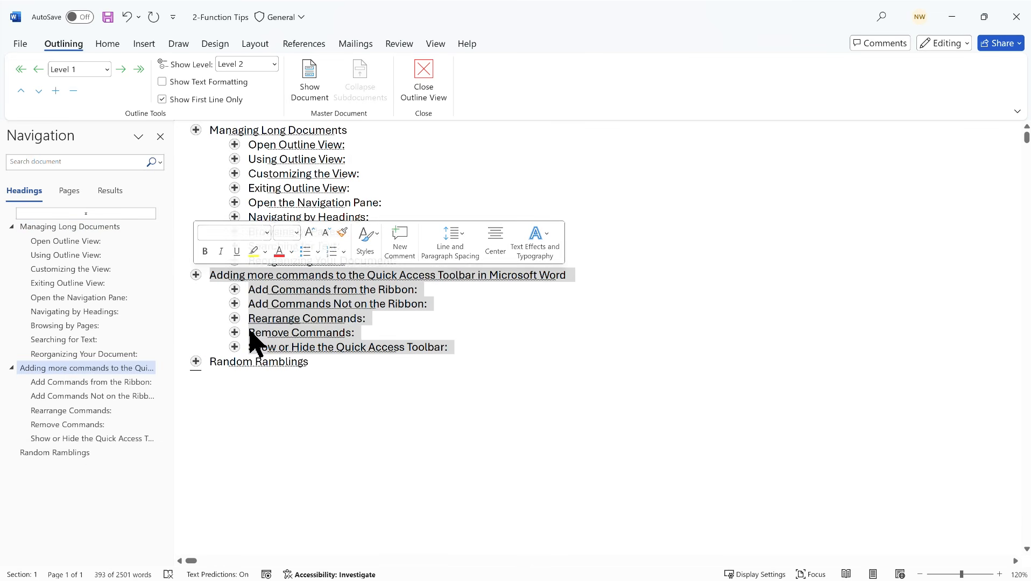
{"action": "left_click", "coordinate": [333, 381]}
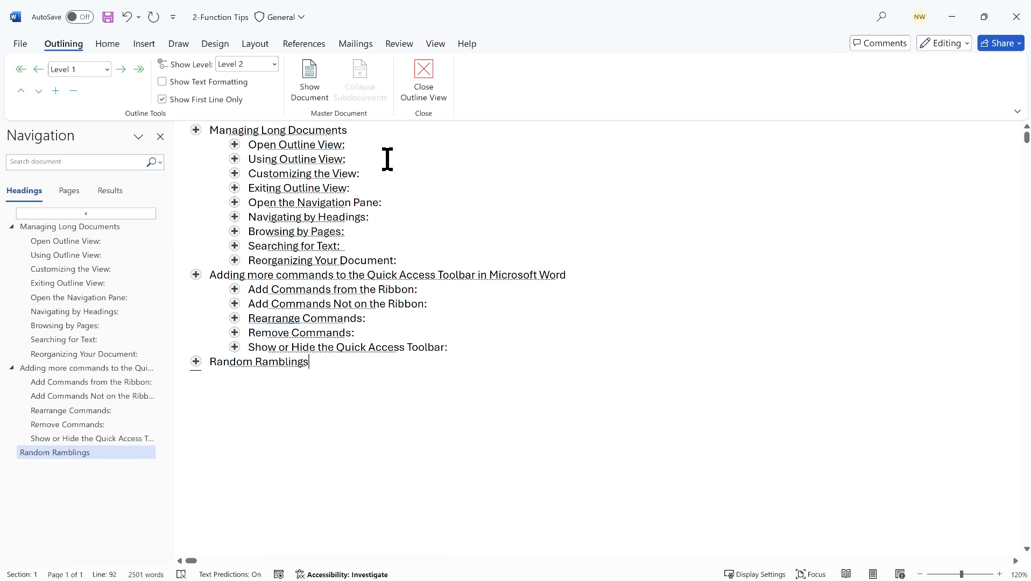
- Close Outline view and look over the rearranged headings on the page
{"action": "left_click", "coordinate": [430, 84]}
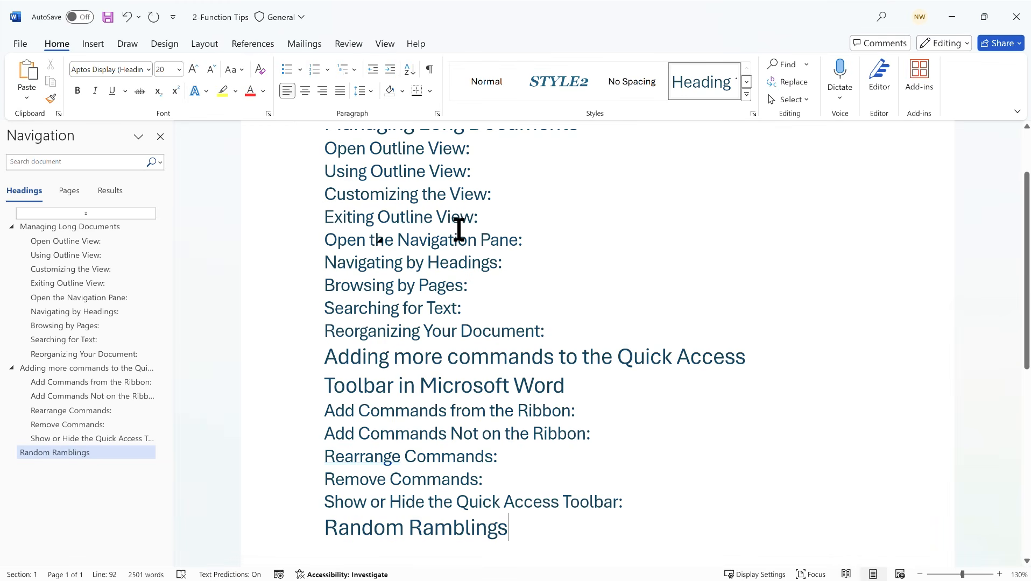
{"action": "scroll", "coordinate": [458, 230], "scroll_direction": "up", "scroll_amount": 3}
{"action": "scroll", "coordinate": [603, 273], "scroll_direction": "down", "scroll_amount": 10}
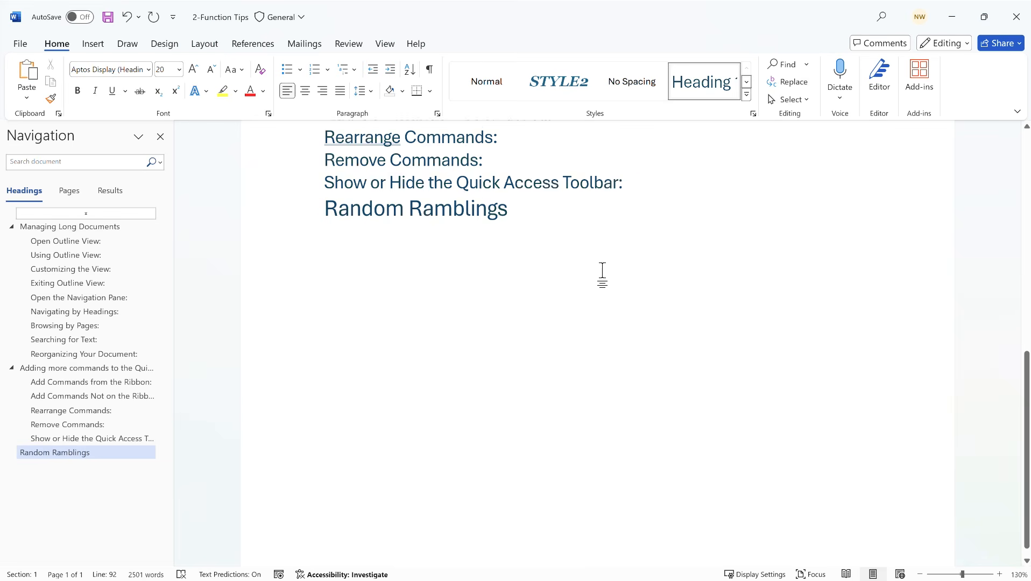
{"action": "scroll", "coordinate": [603, 269], "scroll_direction": "up", "scroll_amount": 5}
{"action": "scroll", "coordinate": [600, 272], "scroll_direction": "up", "scroll_amount": 10}
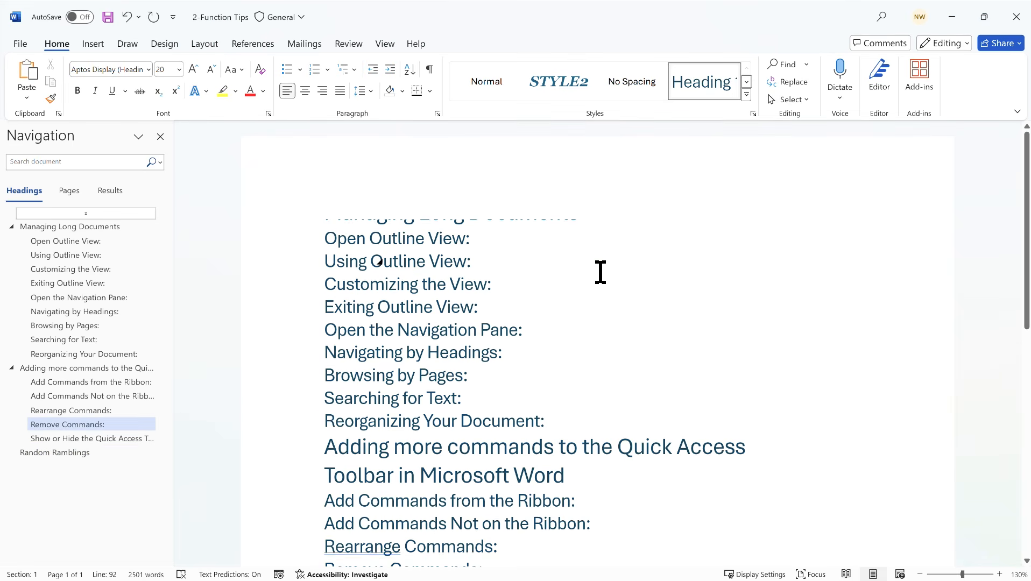
- Jump between the Managing Long Documents, Open Outline View and Using Outline View headings from the Navigation Pane
{"action": "left_click", "coordinate": [72, 241]}
{"action": "left_click", "coordinate": [77, 228]}
{"action": "left_click", "coordinate": [75, 240]}
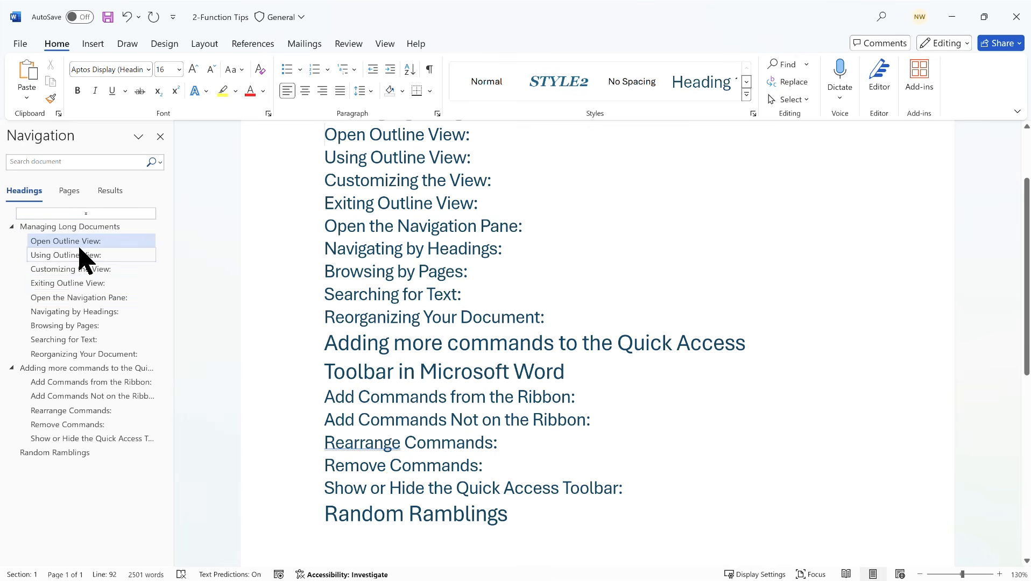
{"action": "left_click", "coordinate": [80, 255]}
{"action": "left_click", "coordinate": [74, 229]}
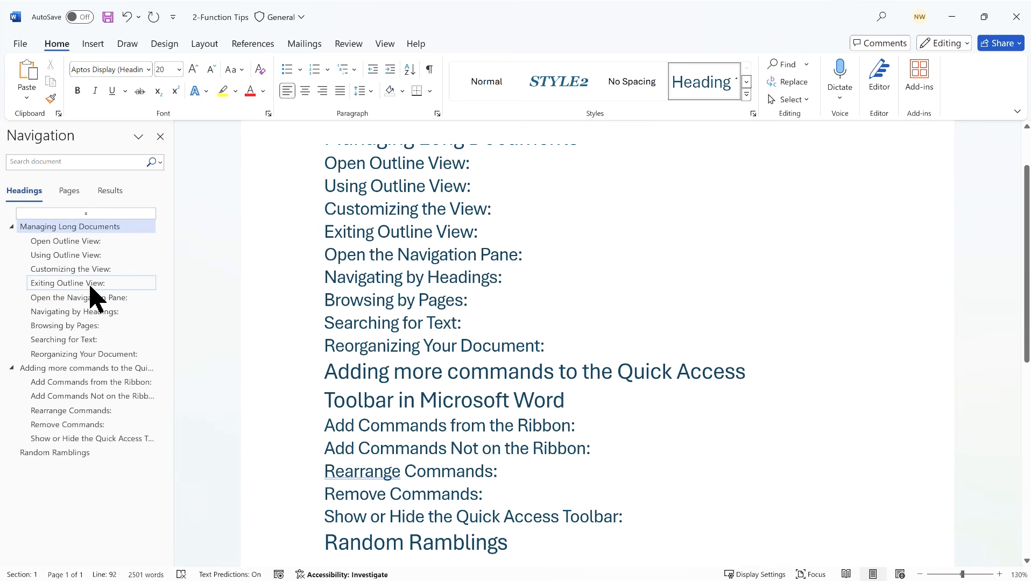
- Switch the document to Read Mode and back to Print Layout to bring back the full body text
{"action": "left_click", "coordinate": [384, 44]}
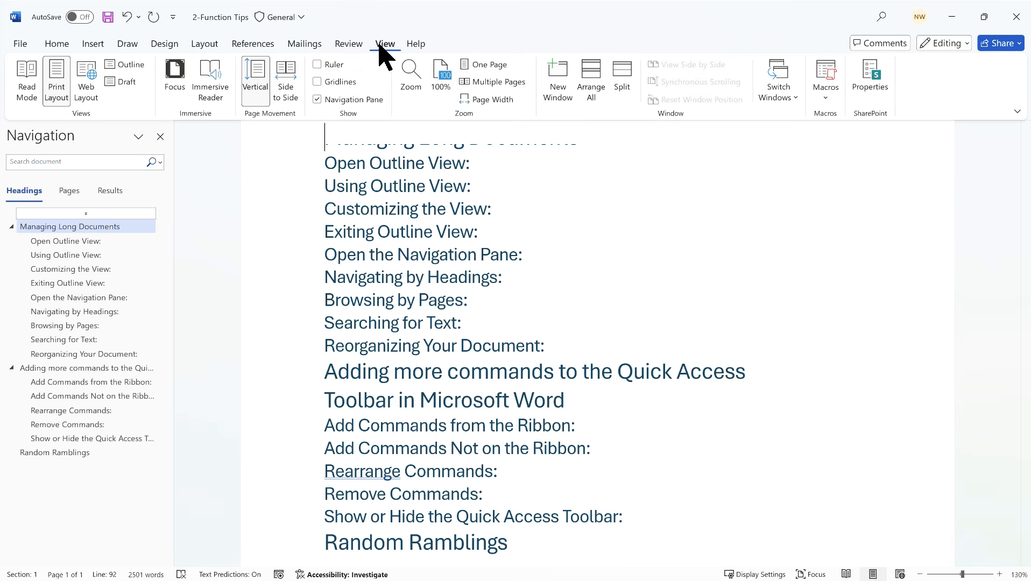
{"action": "left_click", "coordinate": [846, 574]}
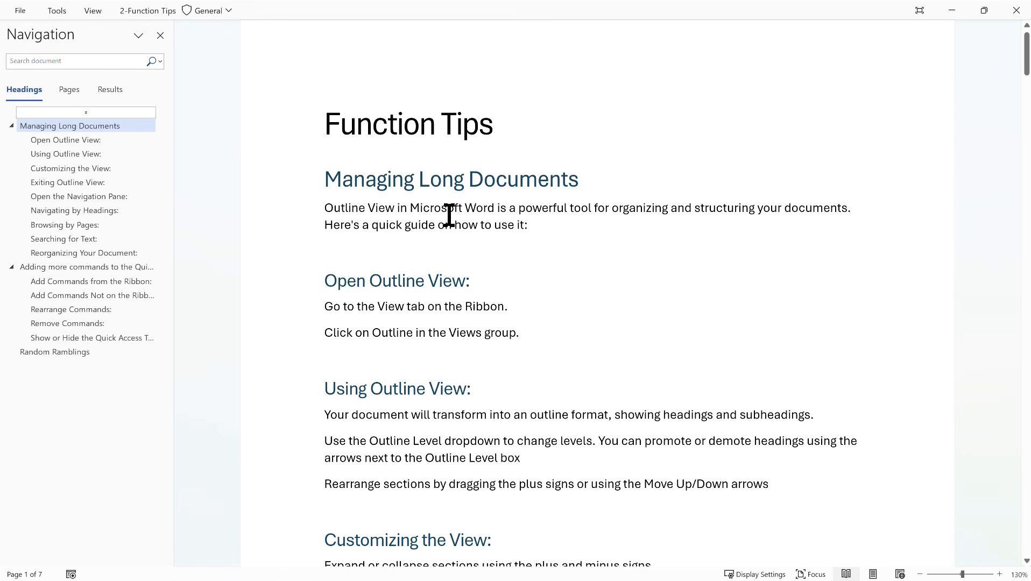
{"action": "scroll", "coordinate": [491, 220], "scroll_direction": "down", "scroll_amount": 2}
{"action": "scroll", "coordinate": [497, 223], "scroll_direction": "up", "scroll_amount": 3}
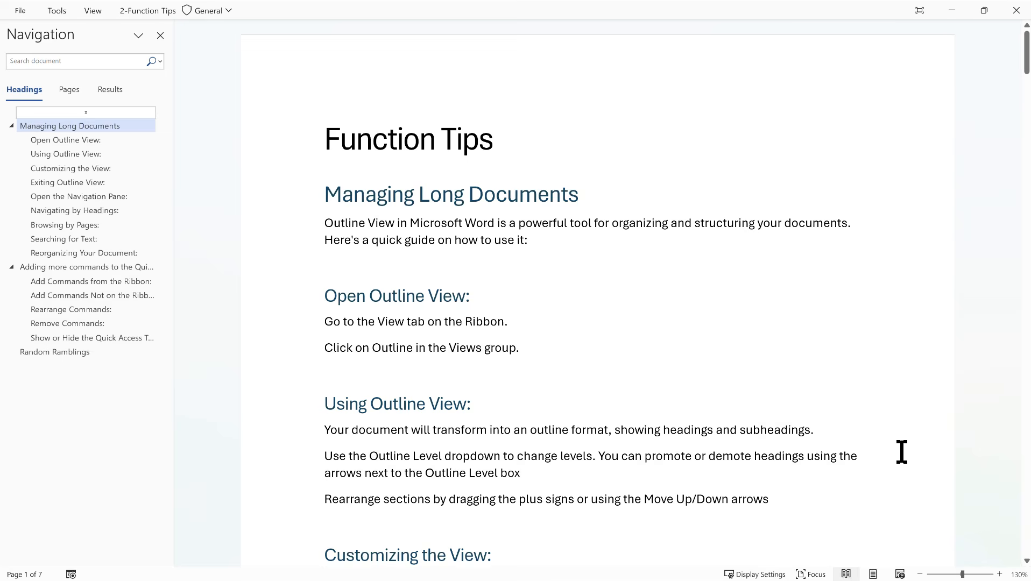
{"action": "left_click", "coordinate": [873, 575]}
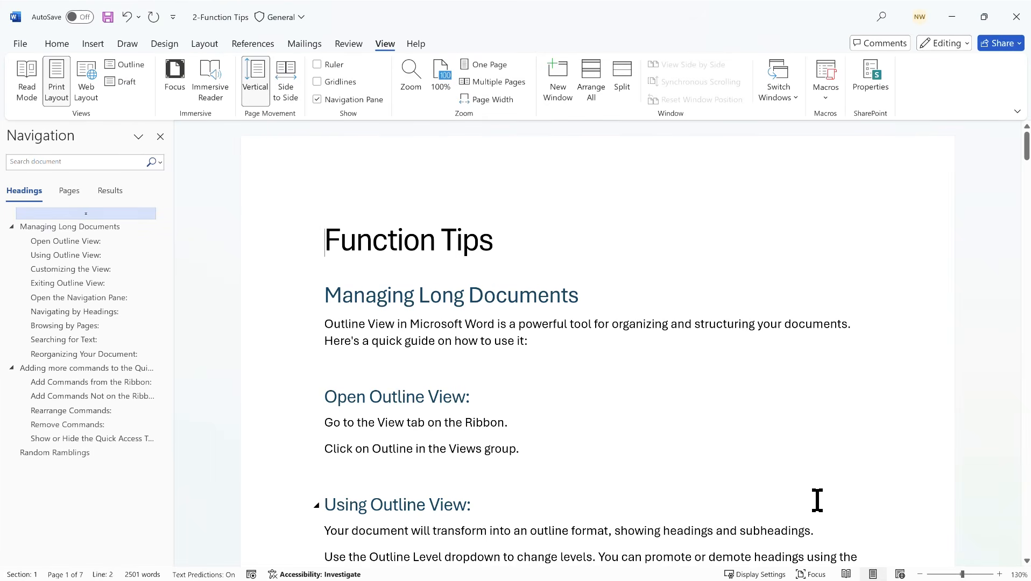
- Look through the Managing Long Documents section as far as the Using the Navigation Pane page, and return to the title
{"action": "scroll", "coordinate": [413, 261], "scroll_direction": "down", "scroll_amount": 3}
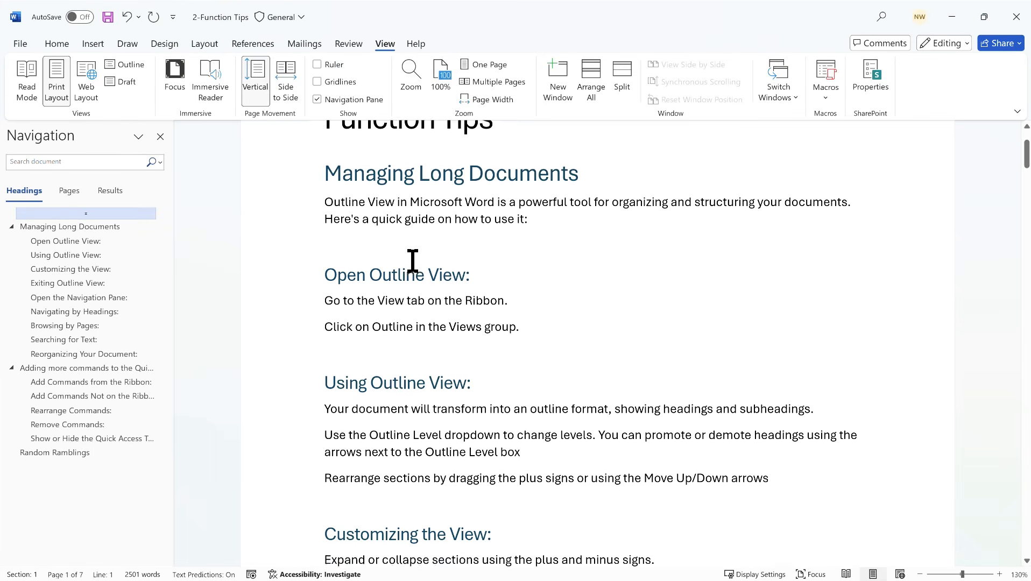
{"action": "scroll", "coordinate": [413, 261], "scroll_direction": "up", "scroll_amount": 6}
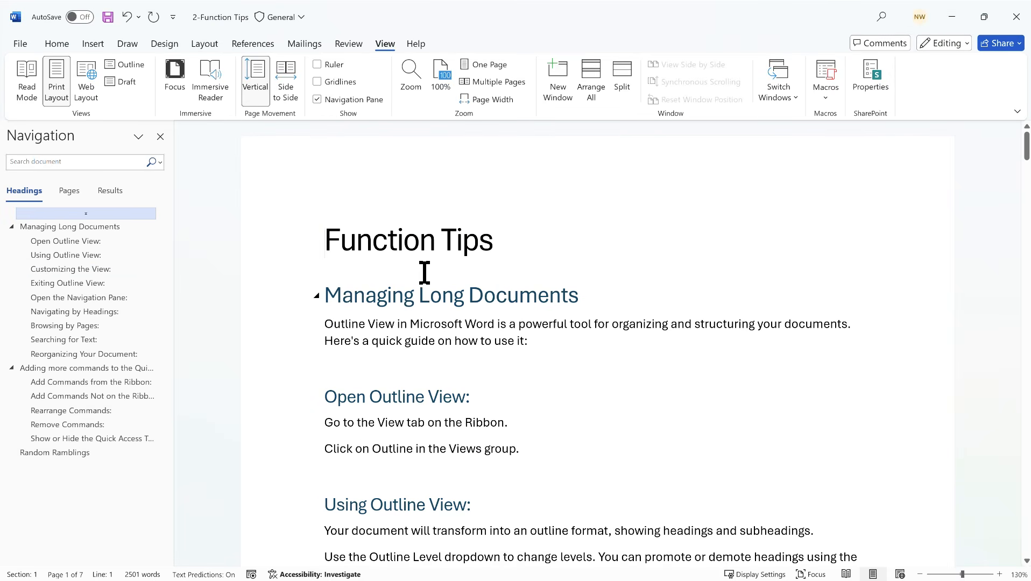
{"action": "scroll", "coordinate": [416, 267], "scroll_direction": "down", "scroll_amount": 7}
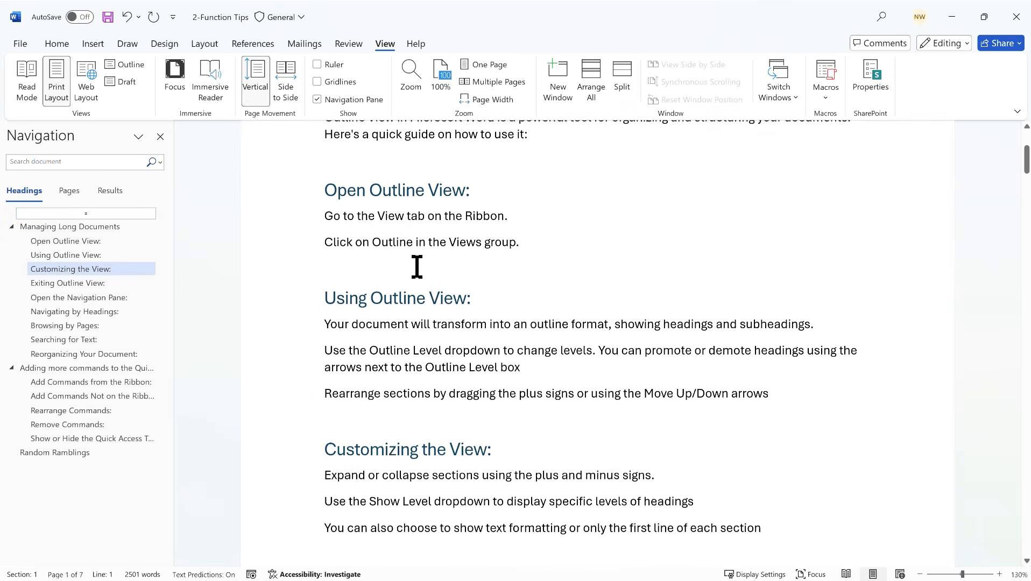
{"action": "scroll", "coordinate": [413, 269], "scroll_direction": "down", "scroll_amount": 9}
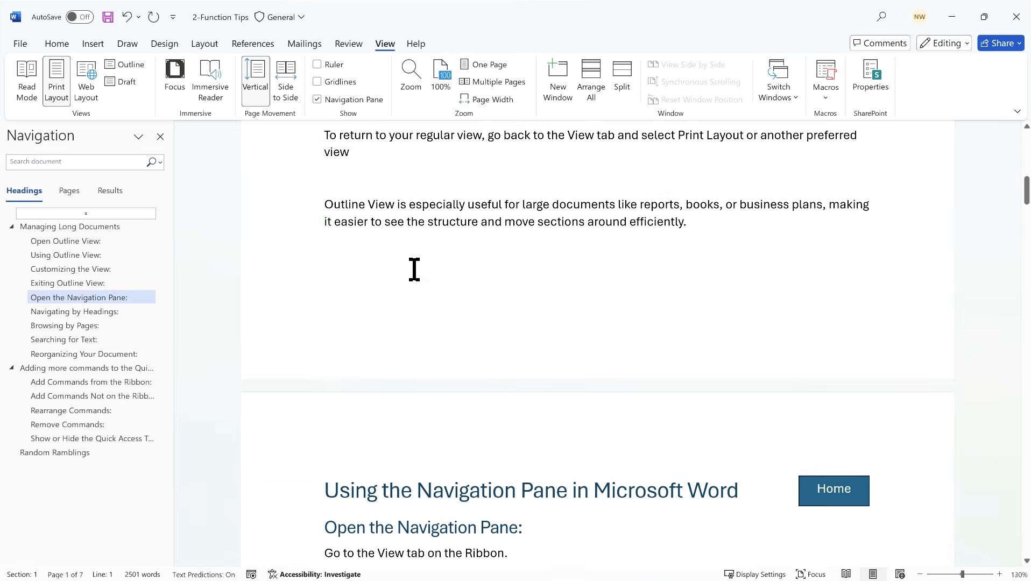
{"action": "scroll", "coordinate": [417, 268], "scroll_direction": "down", "scroll_amount": 2}
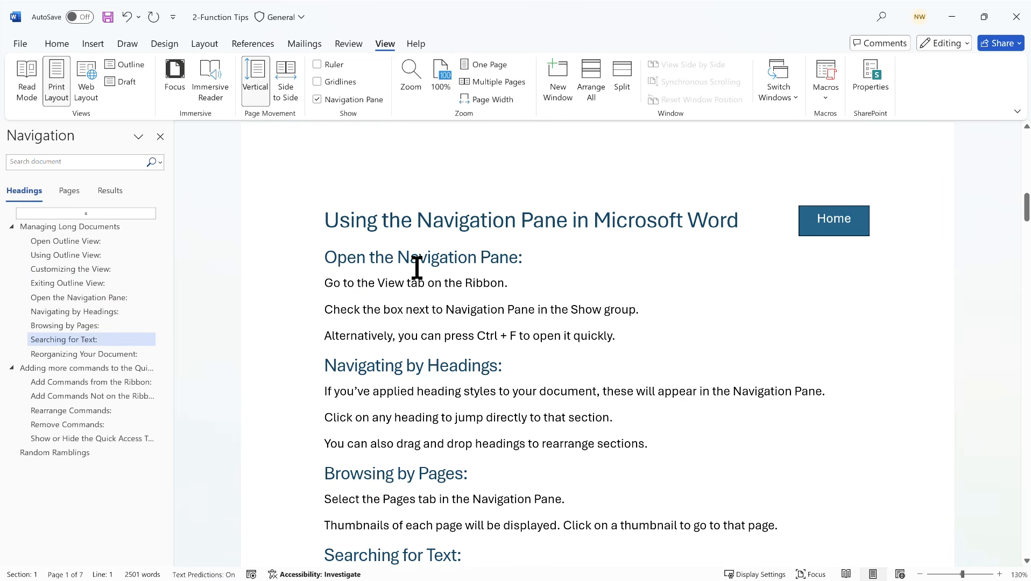
{"action": "scroll", "coordinate": [417, 267], "scroll_direction": "up", "scroll_amount": 14}
{"action": "scroll", "coordinate": [417, 268], "scroll_direction": "up", "scroll_amount": 4}
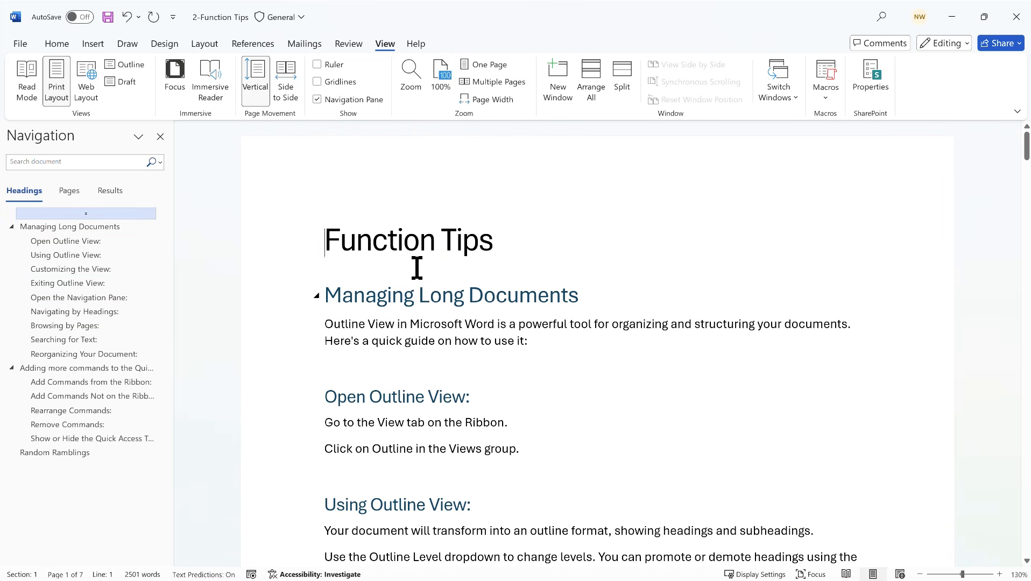
- Reopen Outline view, promote the Open Outline View heading to Level 1 and demote it to Level 2
{"action": "left_click", "coordinate": [127, 65]}
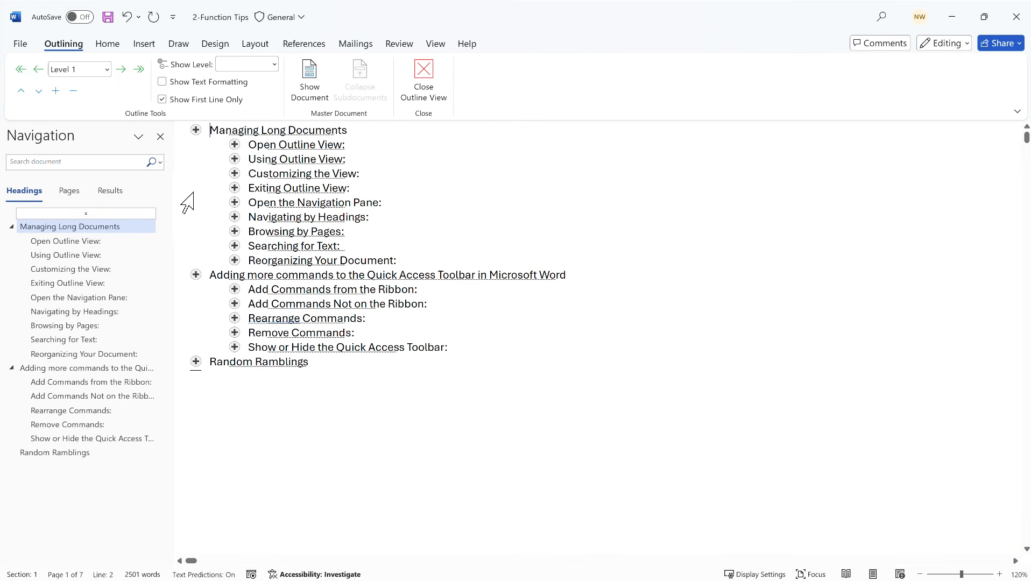
{"action": "left_click", "coordinate": [249, 145]}
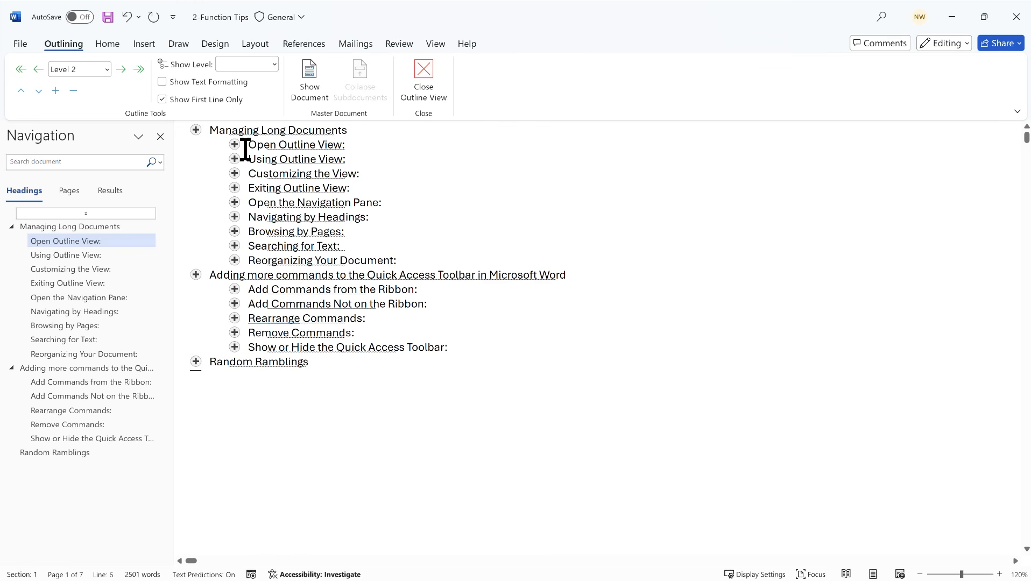
{"action": "left_click", "coordinate": [107, 70]}
{"action": "left_click", "coordinate": [82, 87]}
{"action": "left_click", "coordinate": [122, 70]}
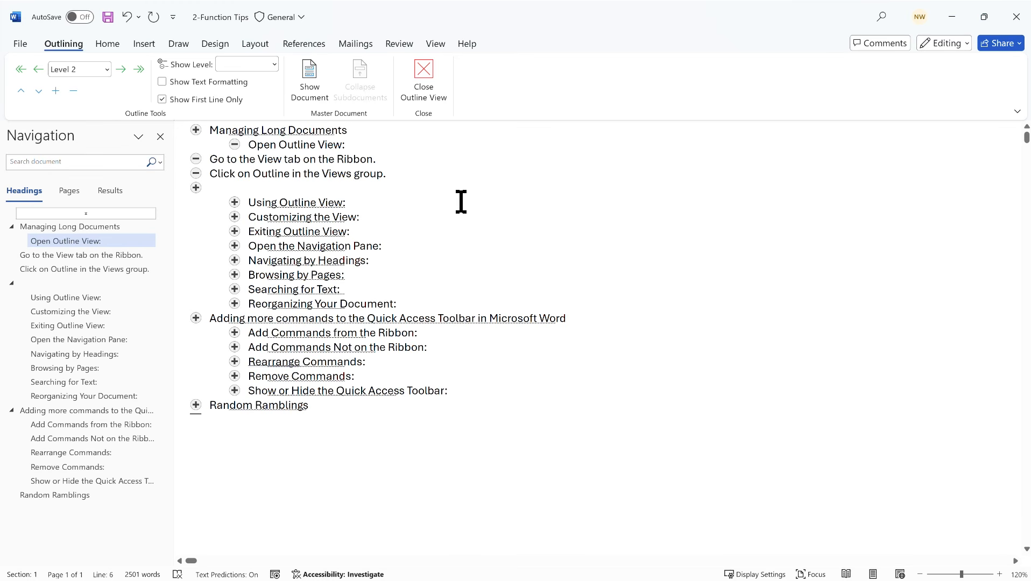
{"action": "left_click", "coordinate": [434, 423]}
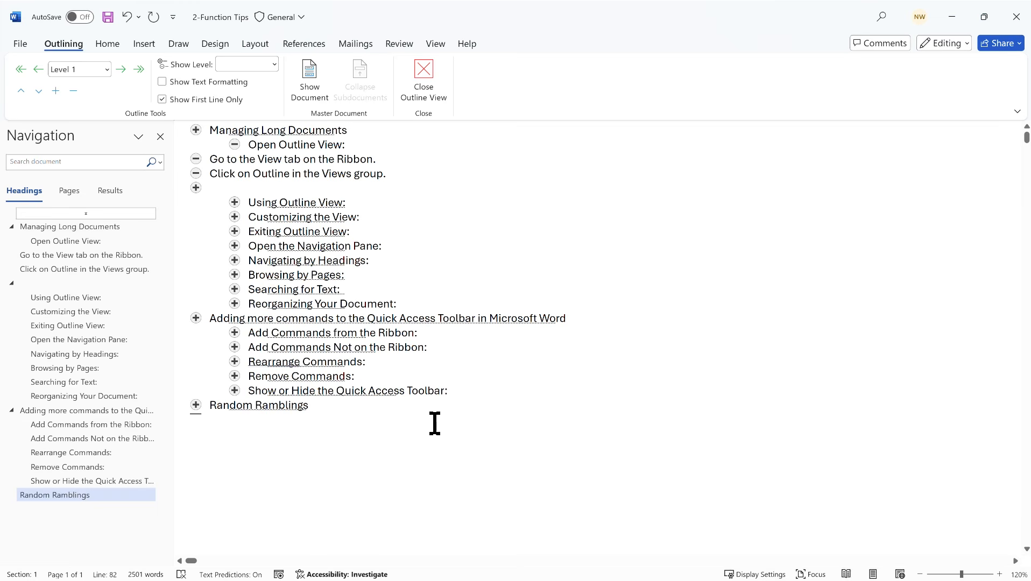
- Create a new blank document, close its Navigation Pane and switch it to Outline view
{"action": "key", "text": "ctrl+n"}
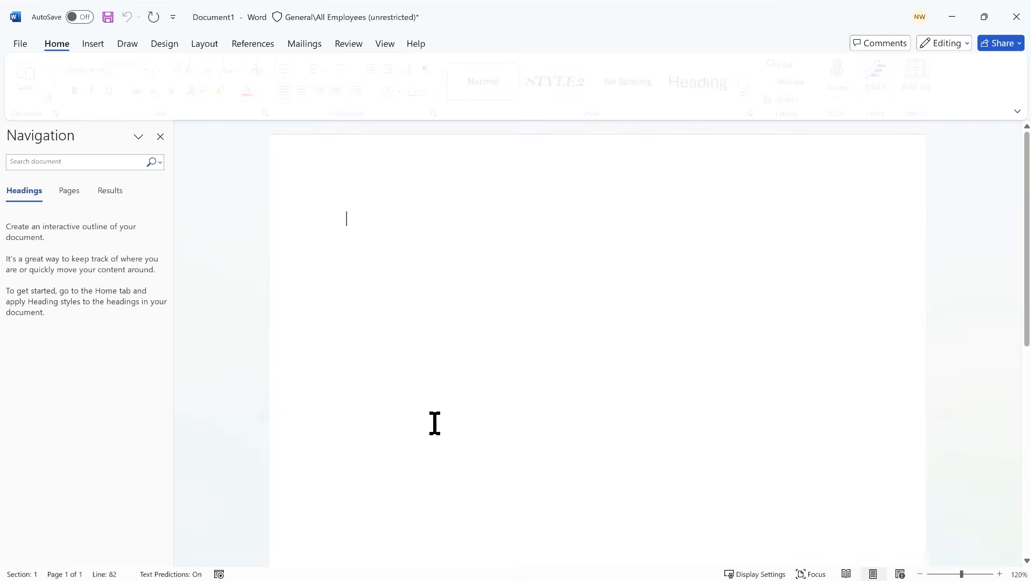
{"action": "left_click", "coordinate": [160, 137]}
{"action": "left_click", "coordinate": [381, 45]}
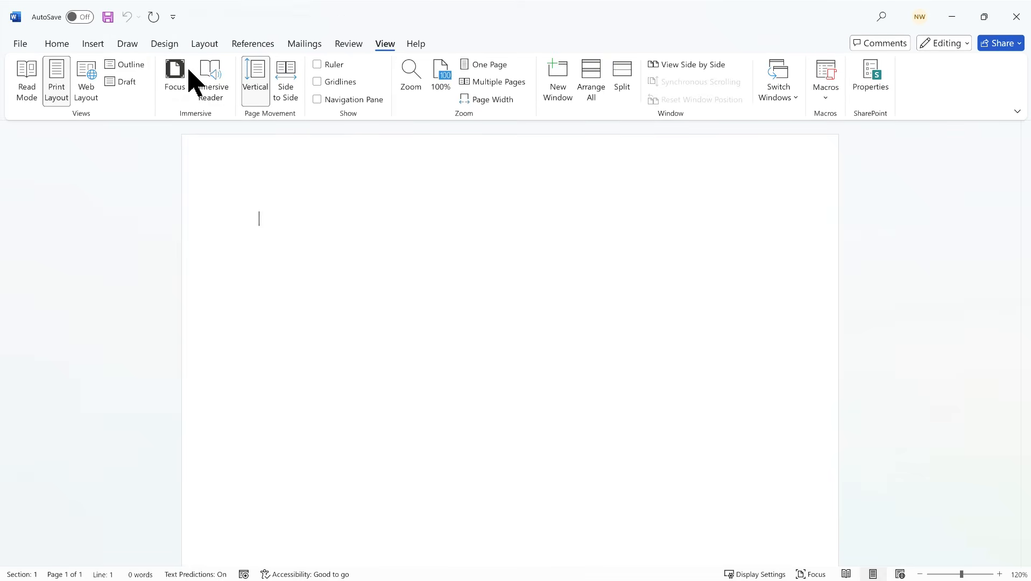
{"action": "left_click", "coordinate": [129, 66]}
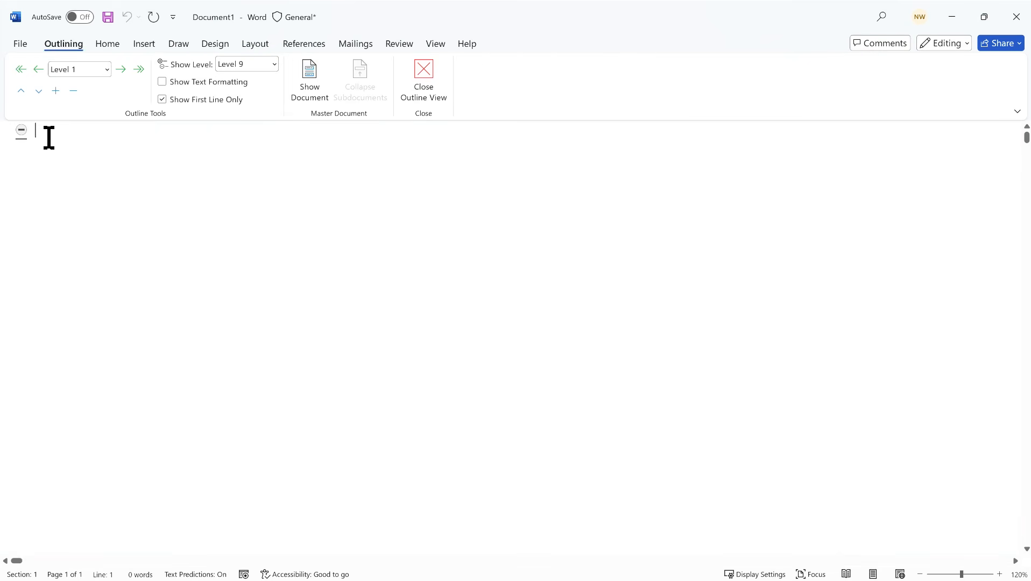
- Insert the saved Start building block, the Author, Title, Date and Time table, at the beginning of the new outline
{"action": "type", "text": "Start"}
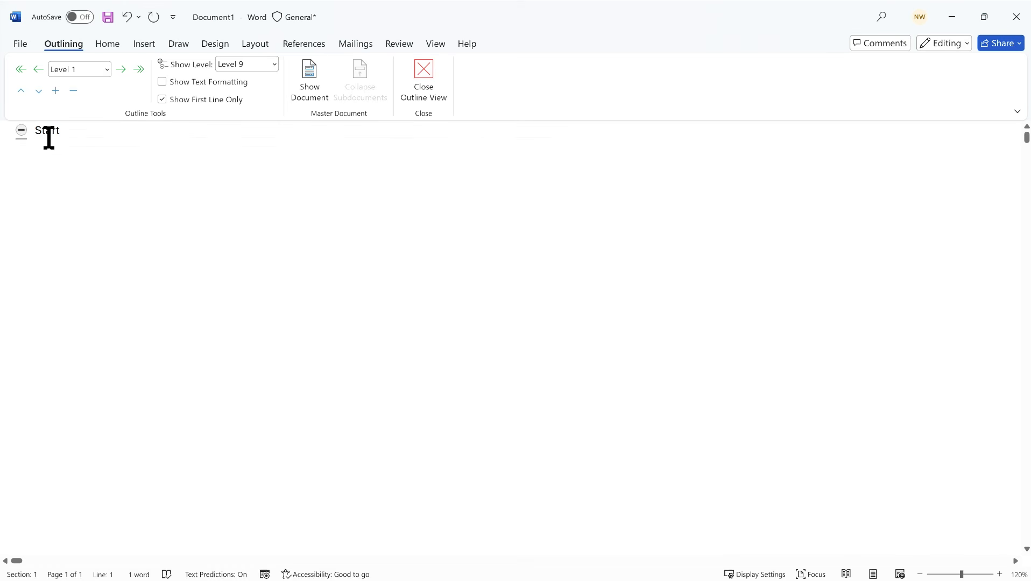
{"action": "key", "text": "F3"}
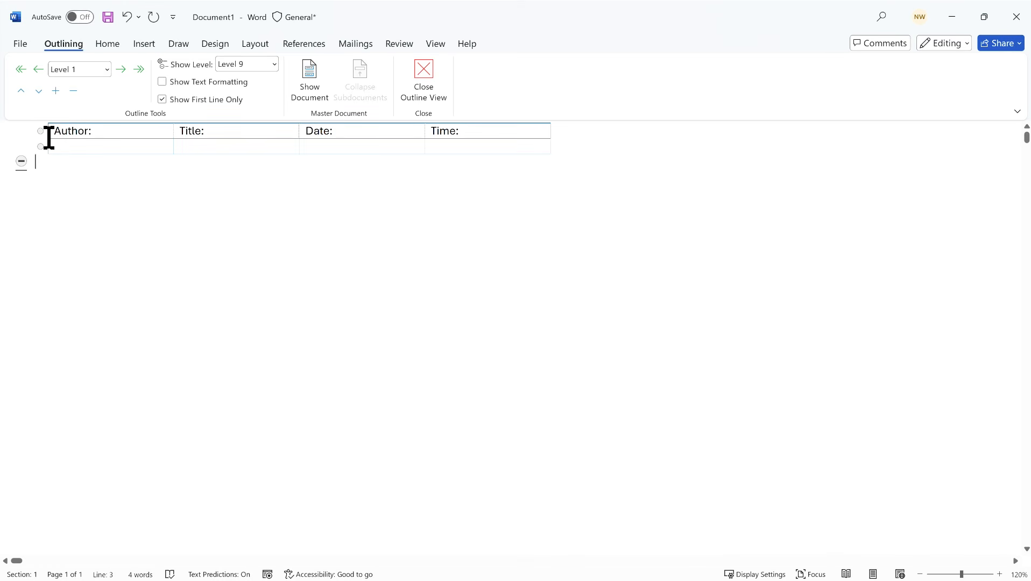
- Add the Level 1 headings Middle and End below the table in the new outline, and close Outline view
{"action": "type", "text": "Middle"}
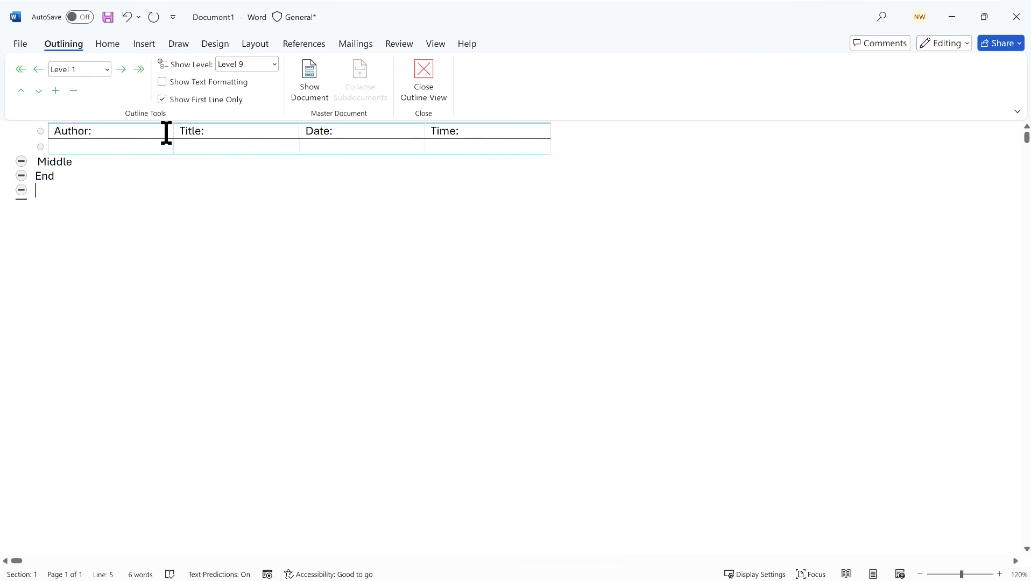
{"action": "left_click", "coordinate": [423, 76]}
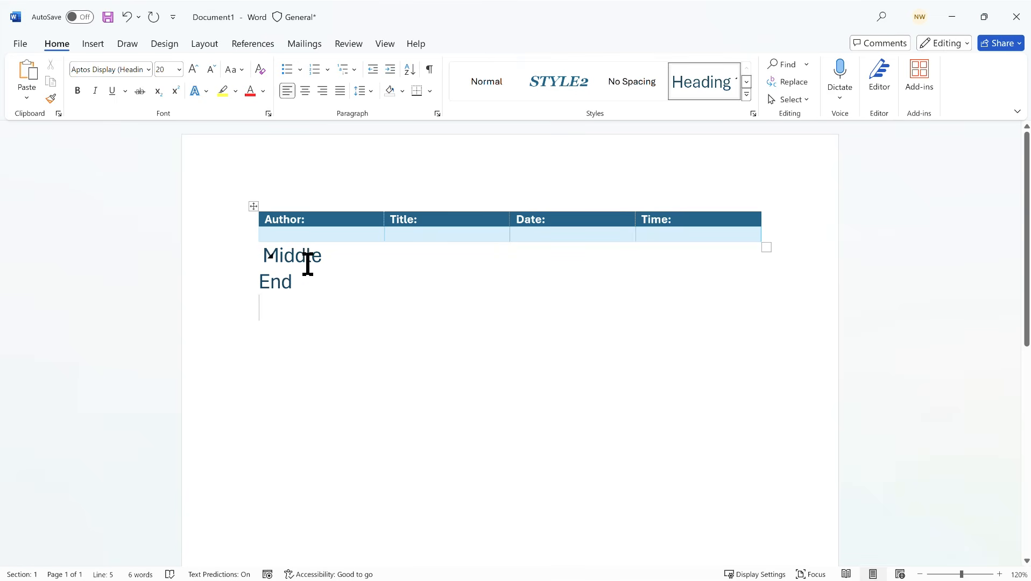
- View the new document in Read Mode, return to Print Layout, and close the document without saving it
{"action": "left_click", "coordinate": [287, 255]}
{"action": "left_click", "coordinate": [846, 574]}
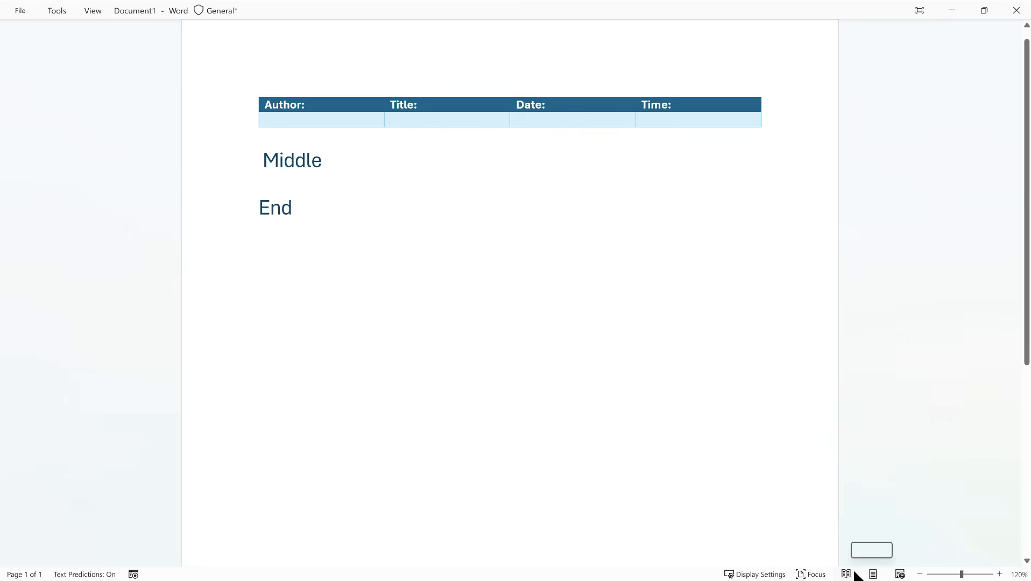
{"action": "left_click", "coordinate": [872, 574]}
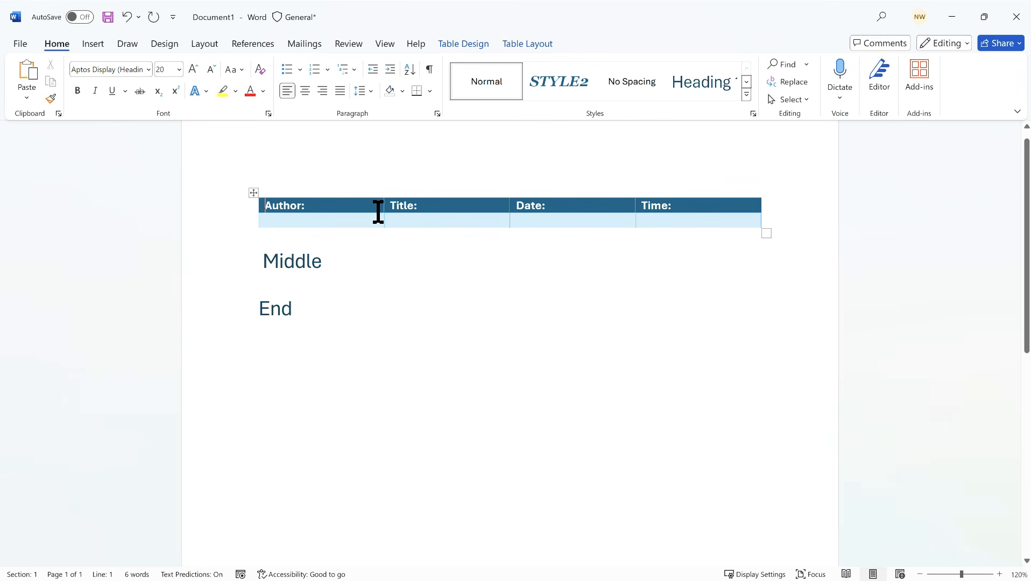
{"action": "left_click", "coordinate": [1016, 17]}
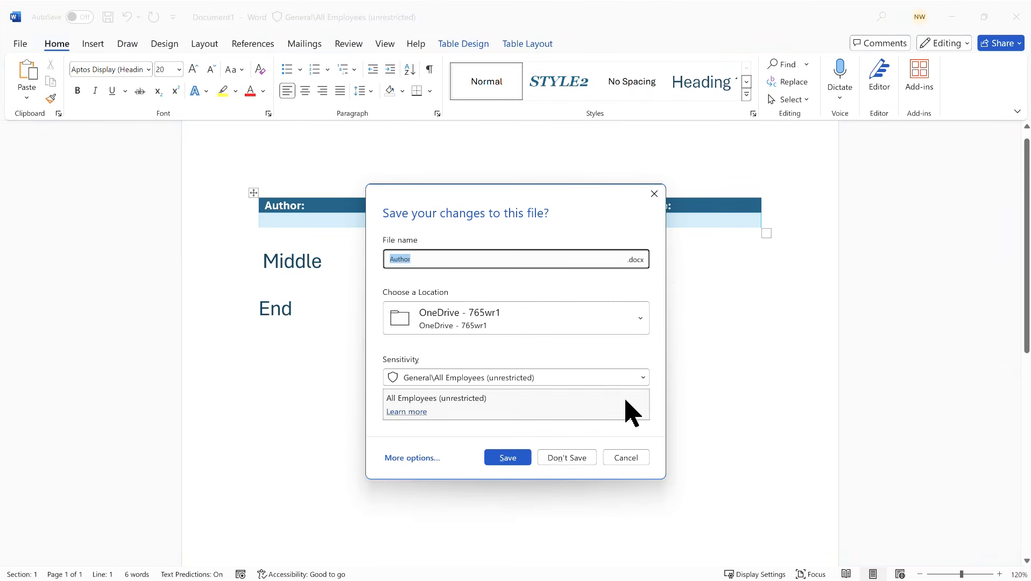
{"action": "left_click", "coordinate": [568, 457]}
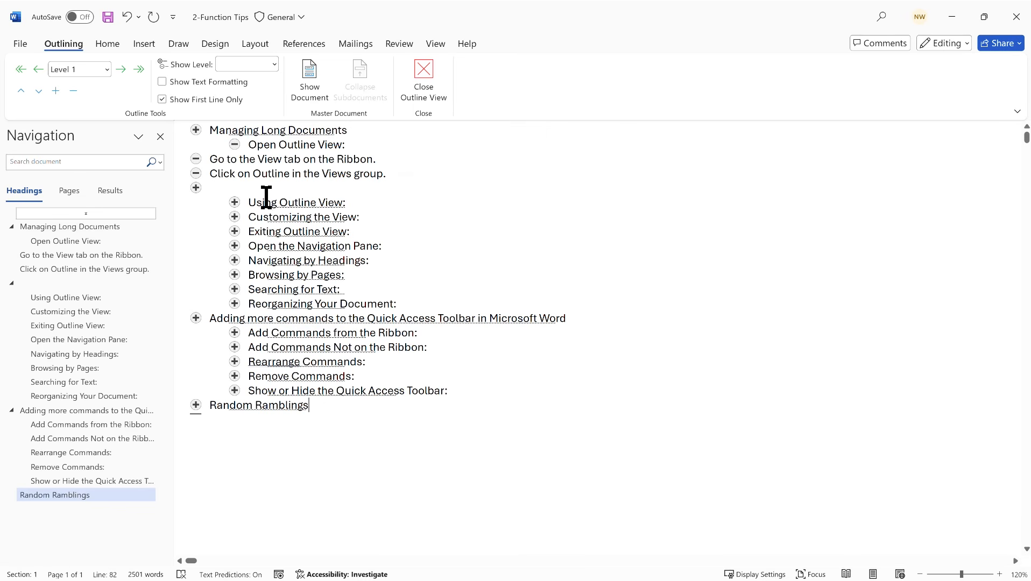
- Close Outline view in the Function Tips document, look at it in Read Mode, and return to its title in Print Layout
{"action": "left_click", "coordinate": [425, 86]}
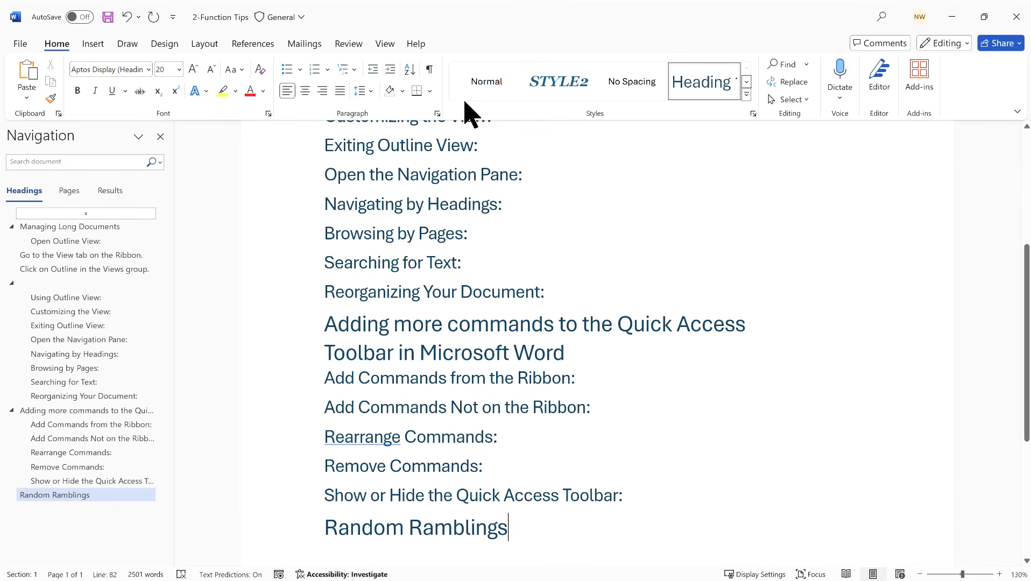
{"action": "left_click", "coordinate": [846, 574]}
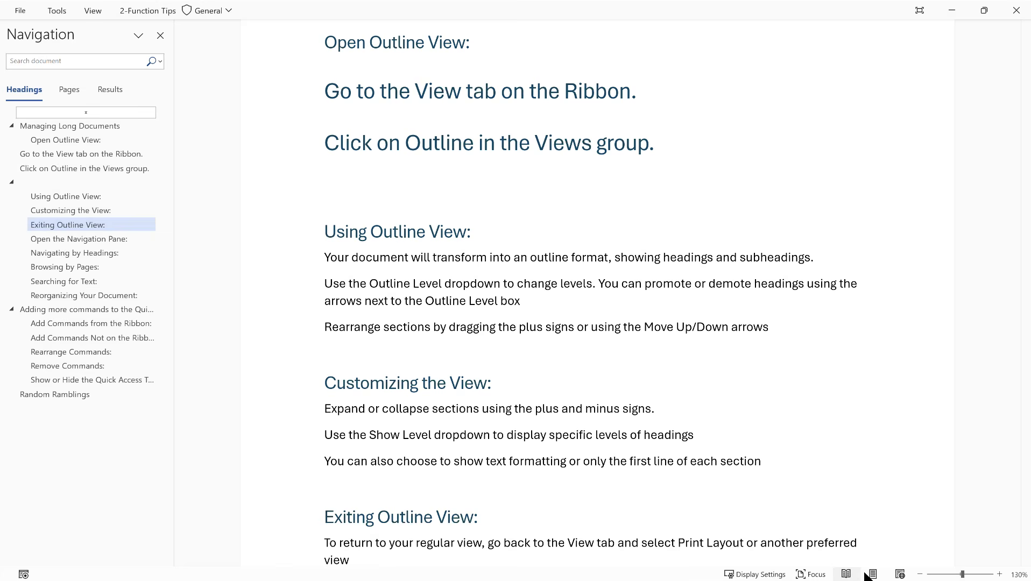
{"action": "left_click", "coordinate": [871, 574]}
{"action": "scroll", "coordinate": [389, 263], "scroll_direction": "up", "scroll_amount": 10}
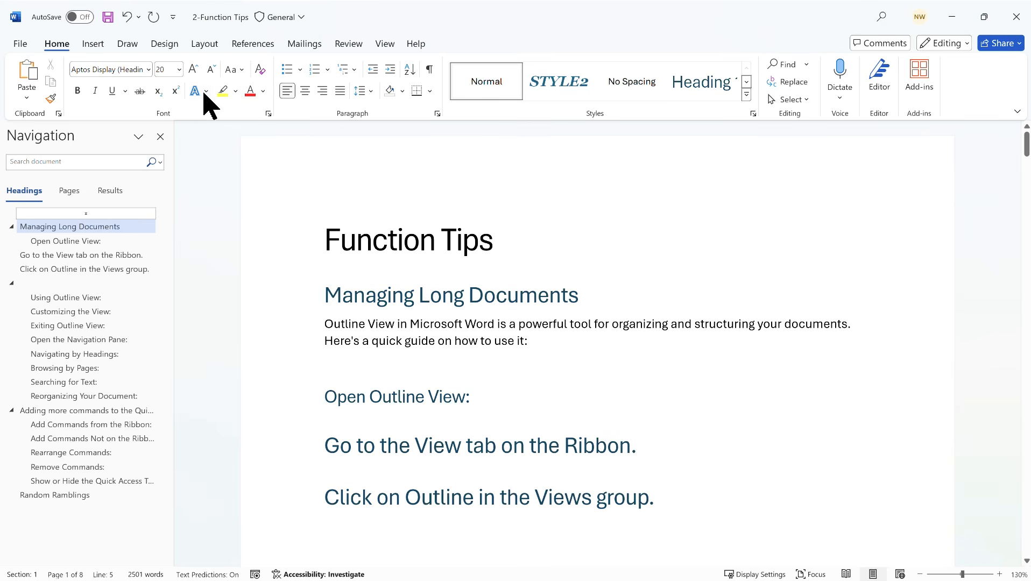
- Show the Quick Access Toolbar below the ribbon and add the Clear Formatting command to it
{"action": "left_click", "coordinate": [173, 17]}
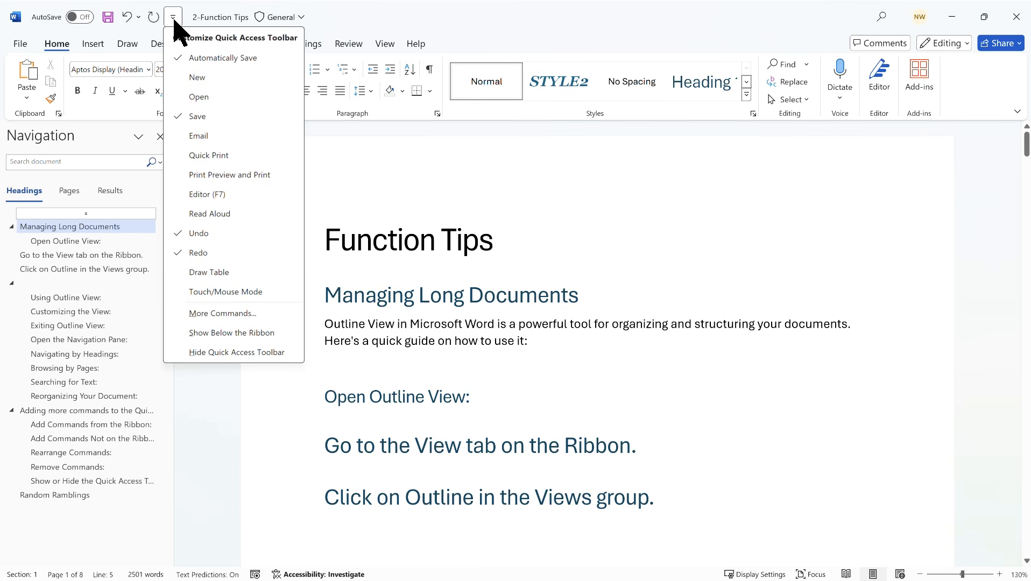
{"action": "left_click", "coordinate": [240, 334]}
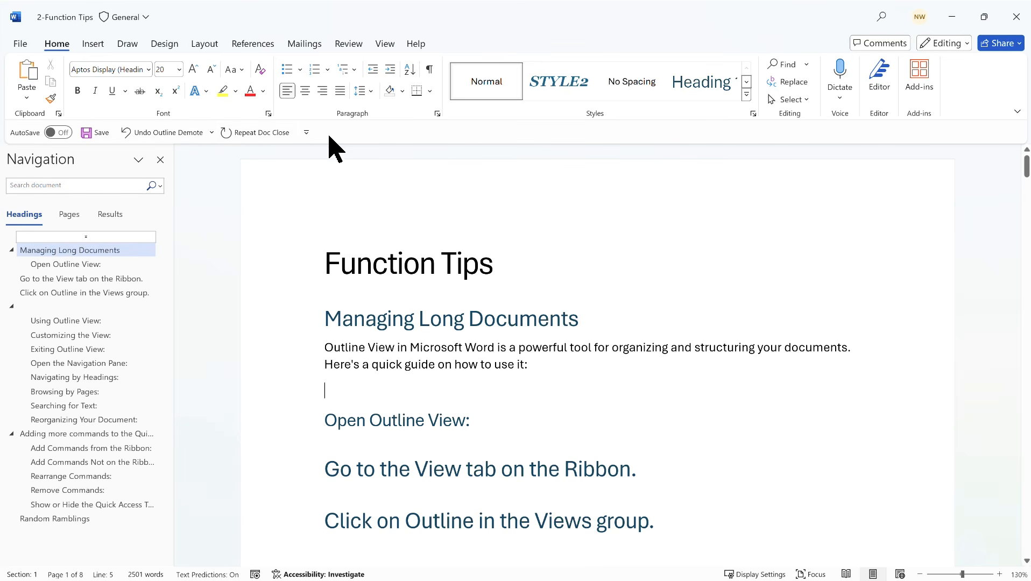
{"action": "left_click_drag", "start_coordinate": [329, 130], "coordinate": [881, 144]}
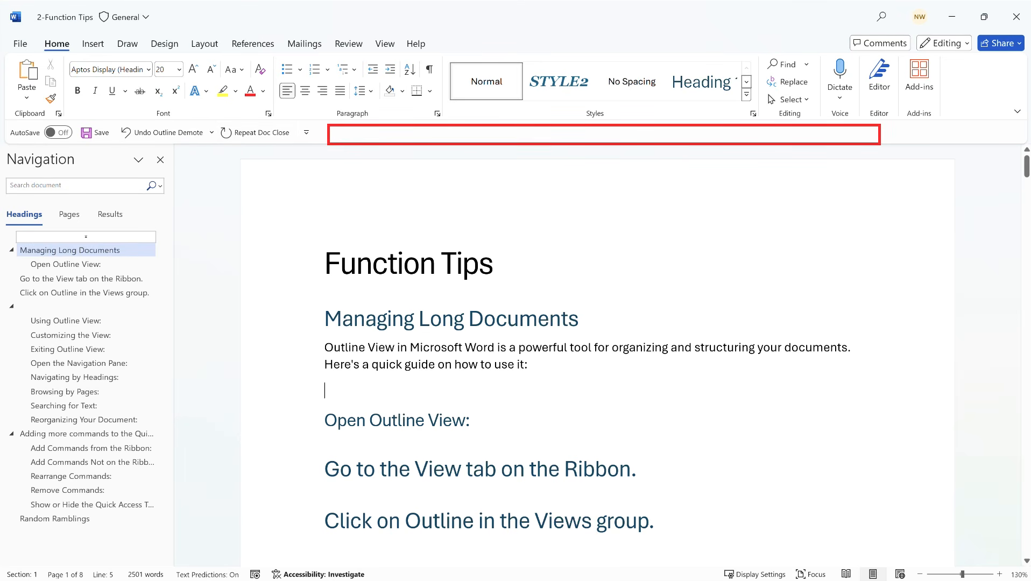
{"action": "key", "text": "Escape"}
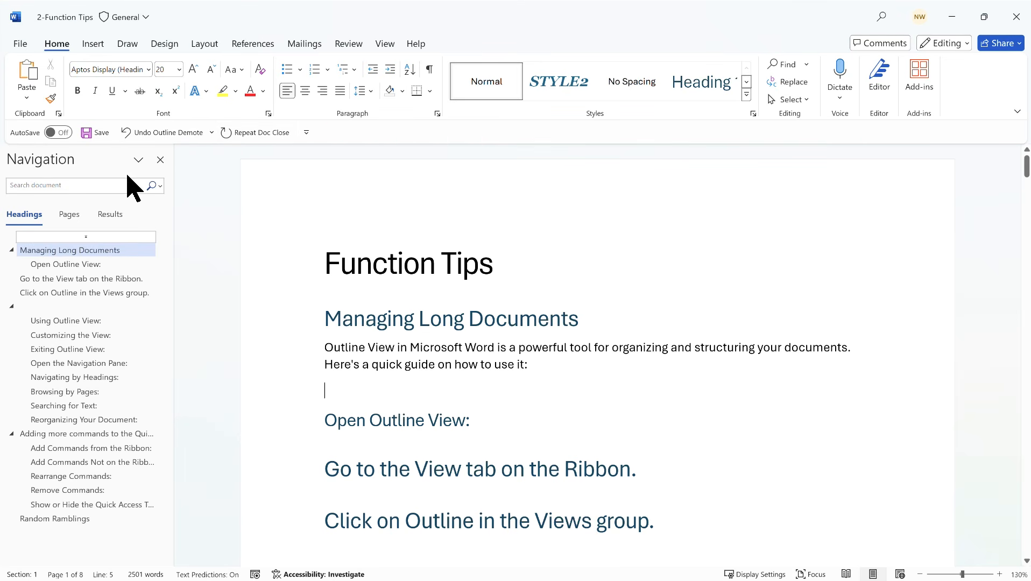
{"action": "right_click", "coordinate": [260, 78]}
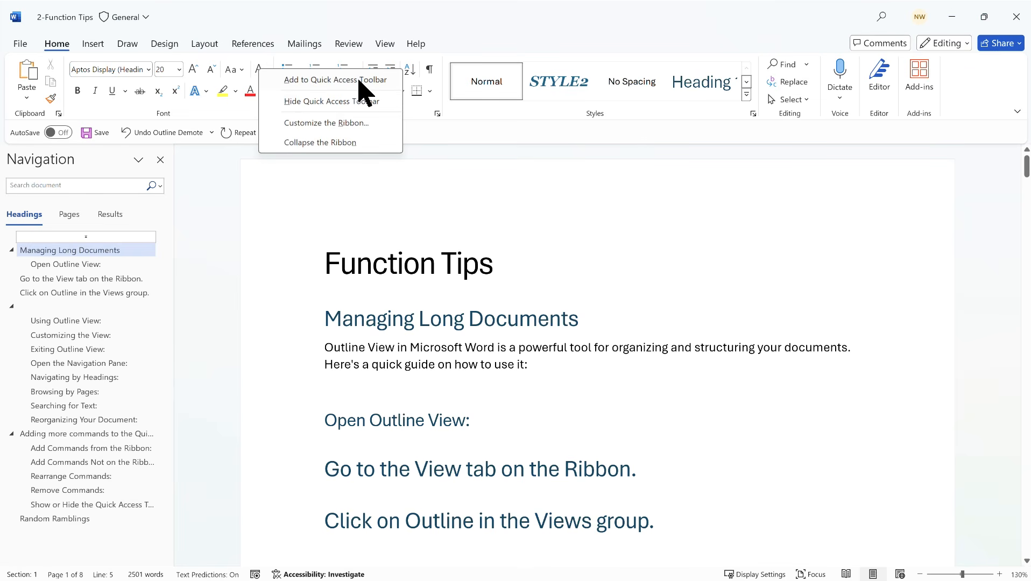
{"action": "left_click", "coordinate": [334, 79]}
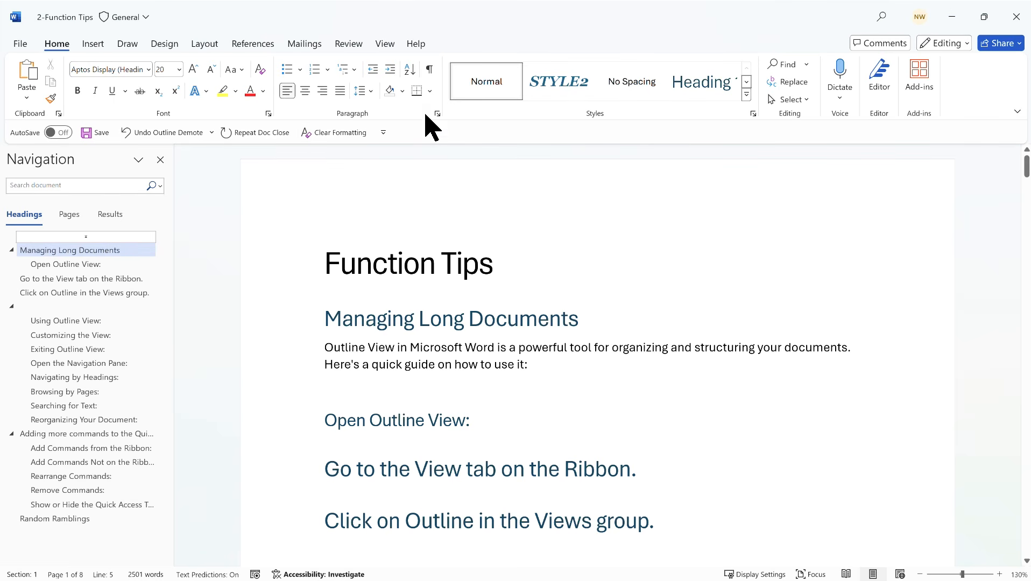
{"action": "left_click", "coordinate": [347, 44]}
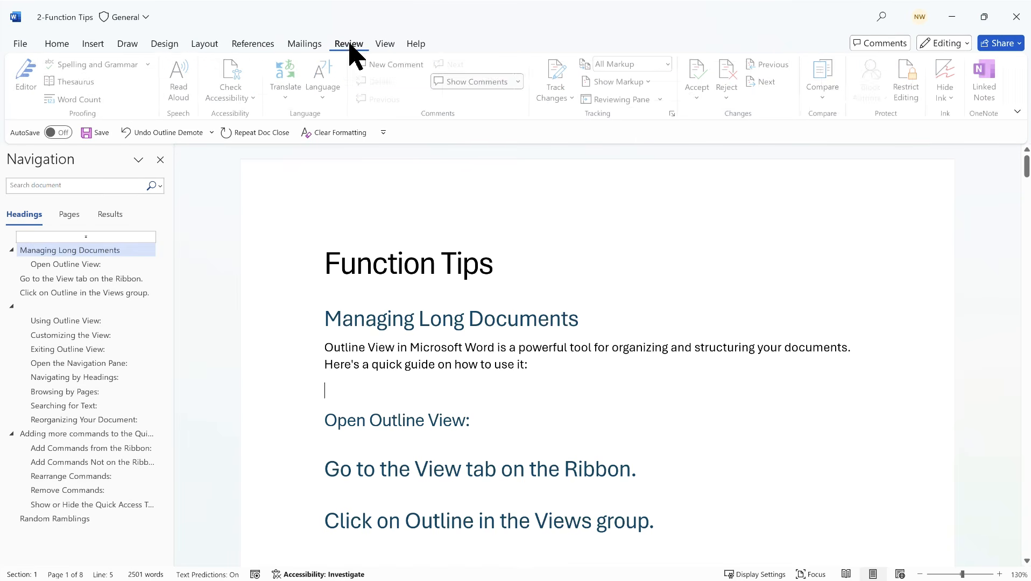
{"action": "left_click", "coordinate": [253, 49]}
{"action": "left_click", "coordinate": [98, 46]}
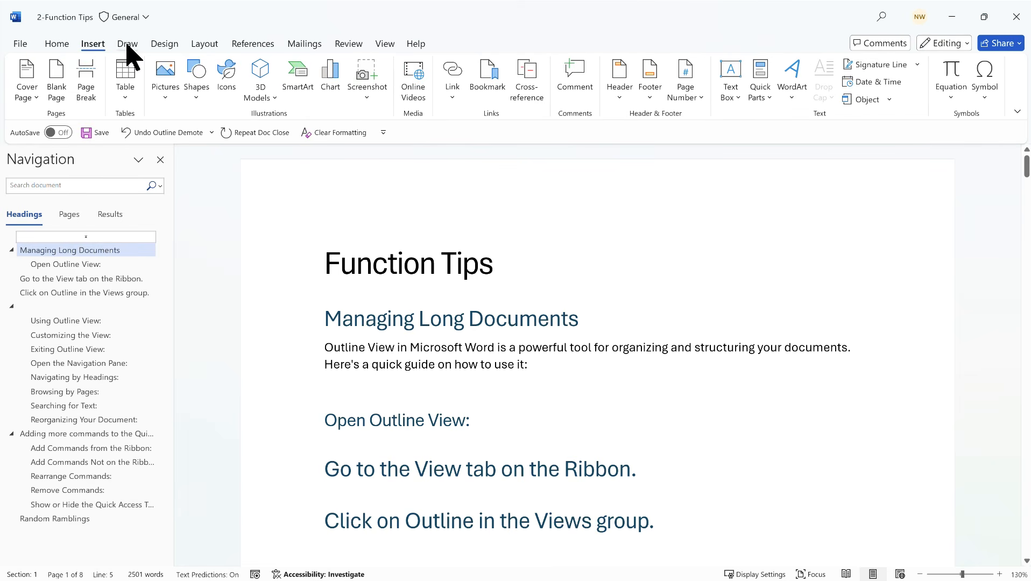
{"action": "left_click", "coordinate": [63, 46]}
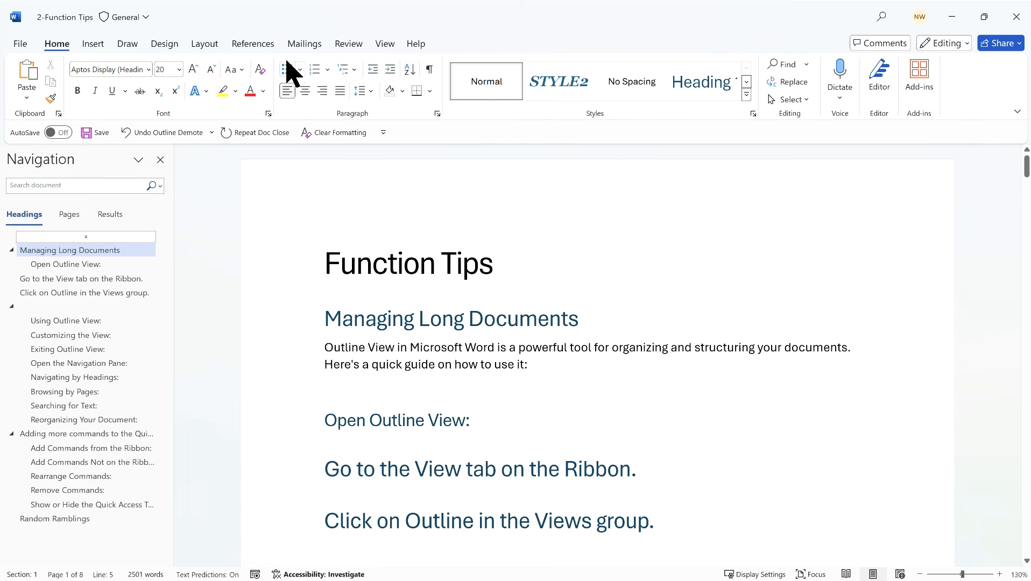
- Open the Quick Access Toolbar customization options, list All Commands and add Focus [Focus Mode] to the toolbar commands
{"action": "left_click", "coordinate": [384, 135]}
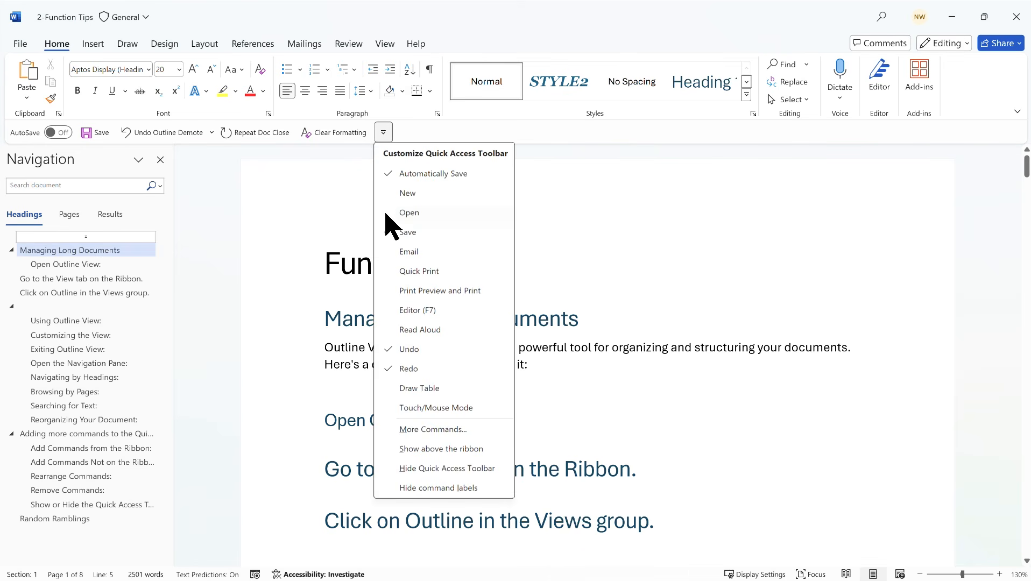
{"action": "left_click", "coordinate": [424, 429]}
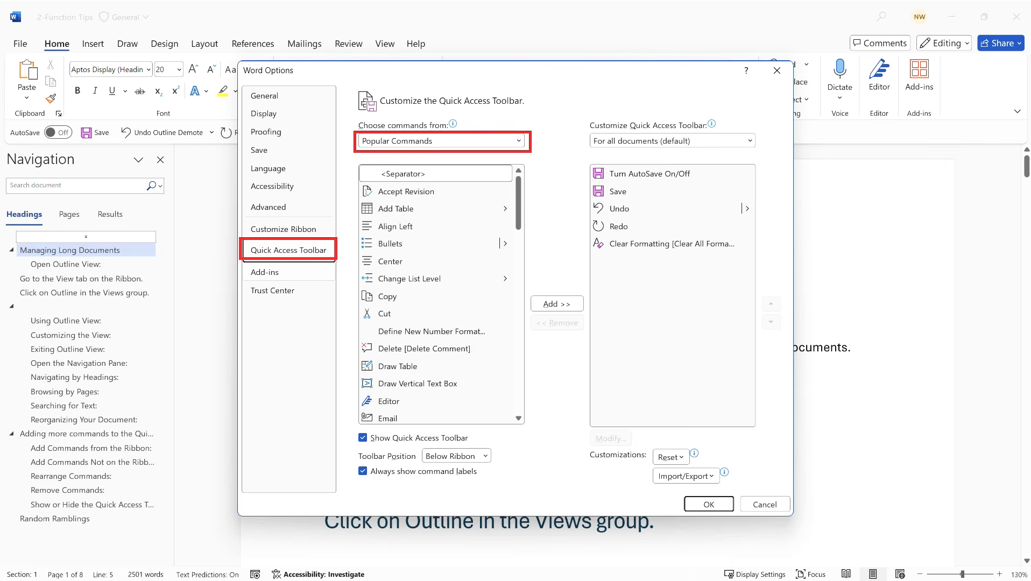
{"action": "left_click", "coordinate": [518, 143]}
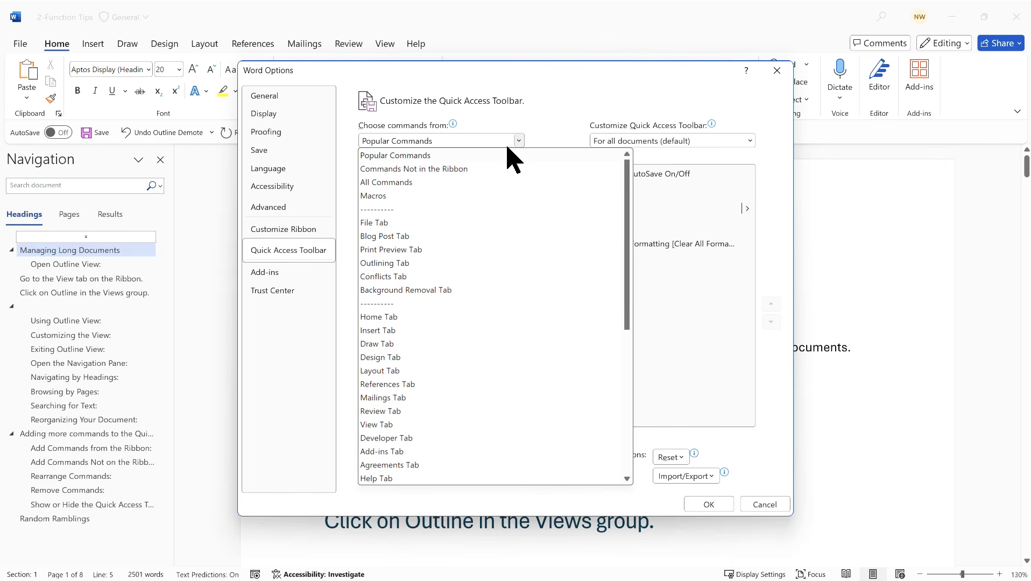
{"action": "left_click", "coordinate": [409, 183]}
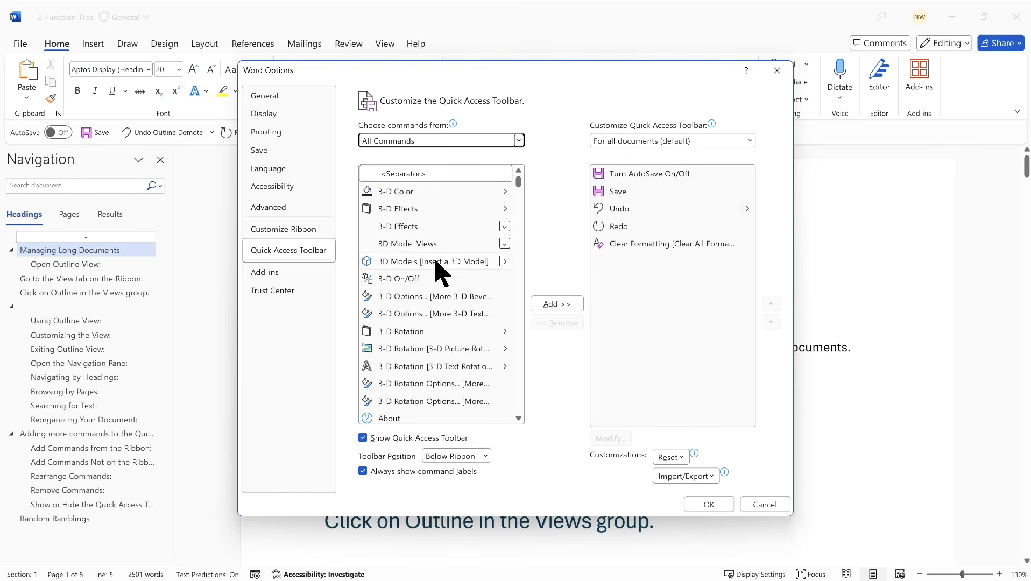
{"action": "left_click", "coordinate": [431, 214]}
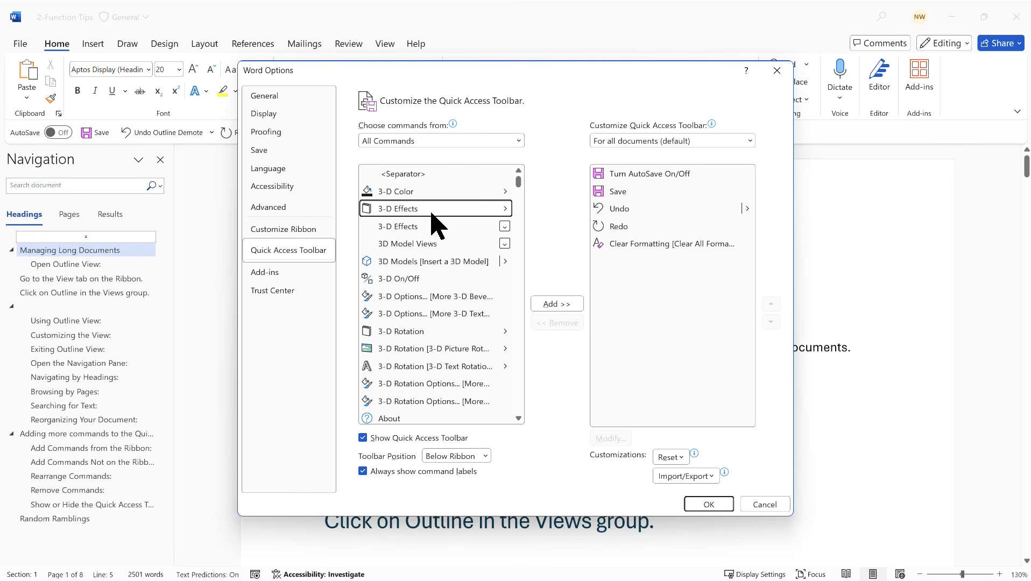
{"action": "key", "text": "f"}
{"action": "scroll", "coordinate": [437, 259], "scroll_direction": "down", "scroll_amount": 2}
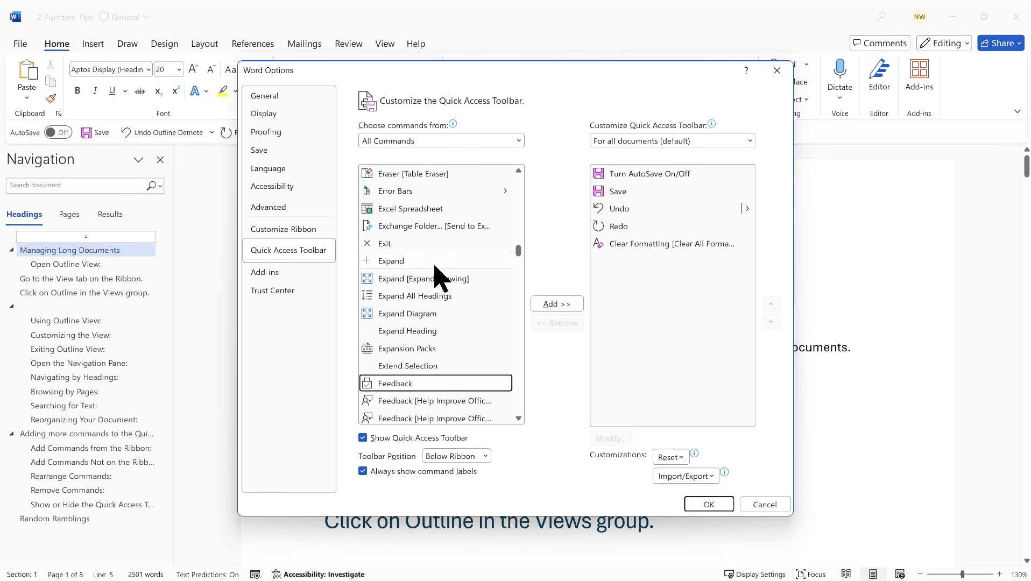
{"action": "scroll", "coordinate": [439, 275], "scroll_direction": "down", "scroll_amount": 8}
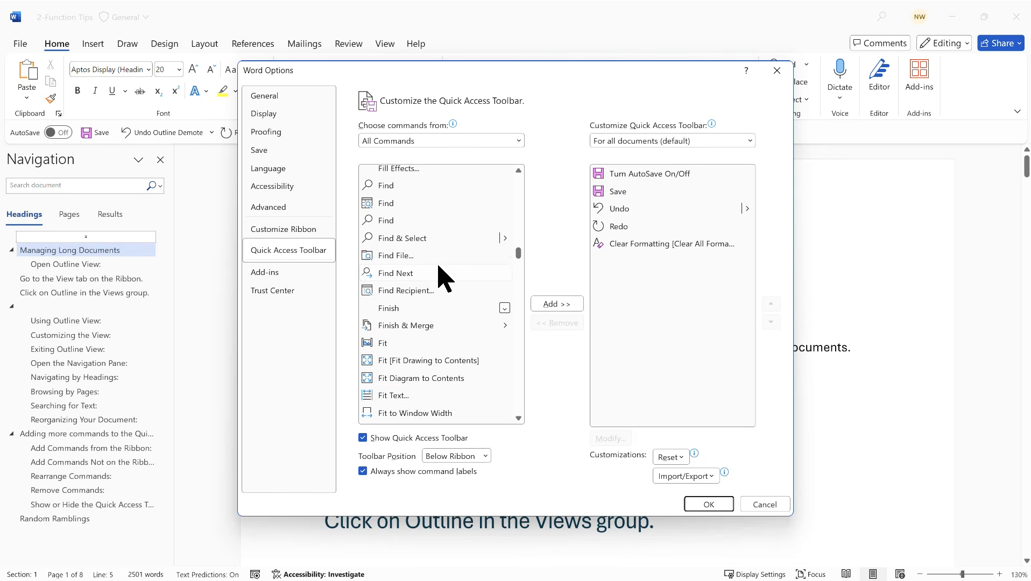
{"action": "scroll", "coordinate": [440, 277], "scroll_direction": "down", "scroll_amount": 1}
{"action": "left_click", "coordinate": [418, 289]}
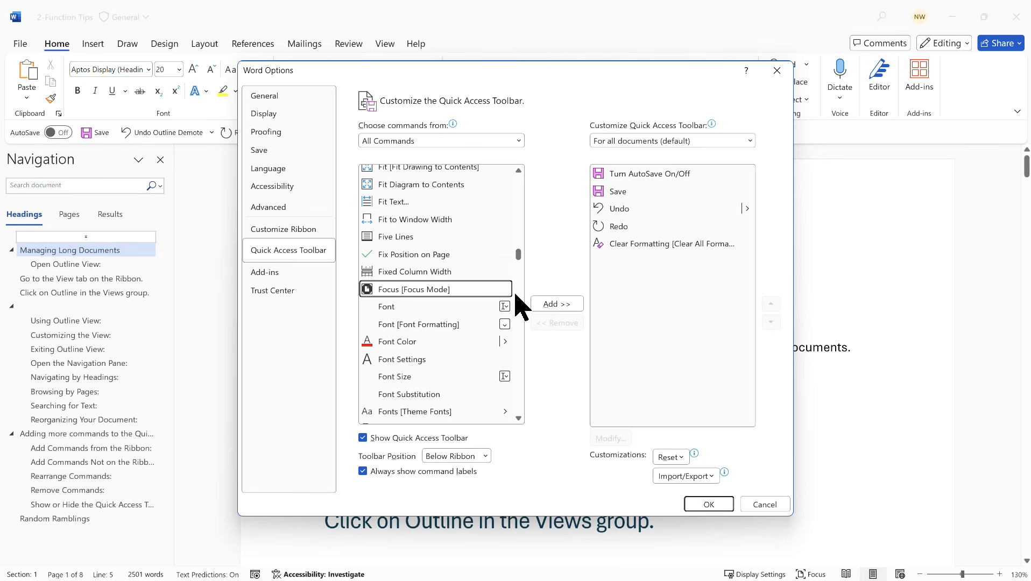
{"action": "left_click", "coordinate": [554, 305]}
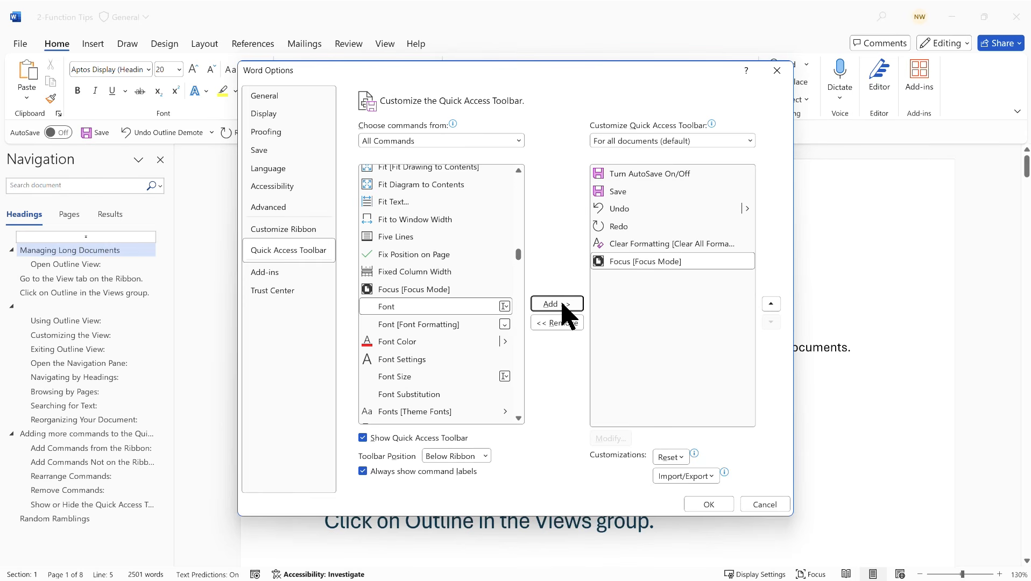
- Find the first Translate Document command among All Commands and add it to the Quick Access Toolbar commands
{"action": "left_click", "coordinate": [426, 207]}
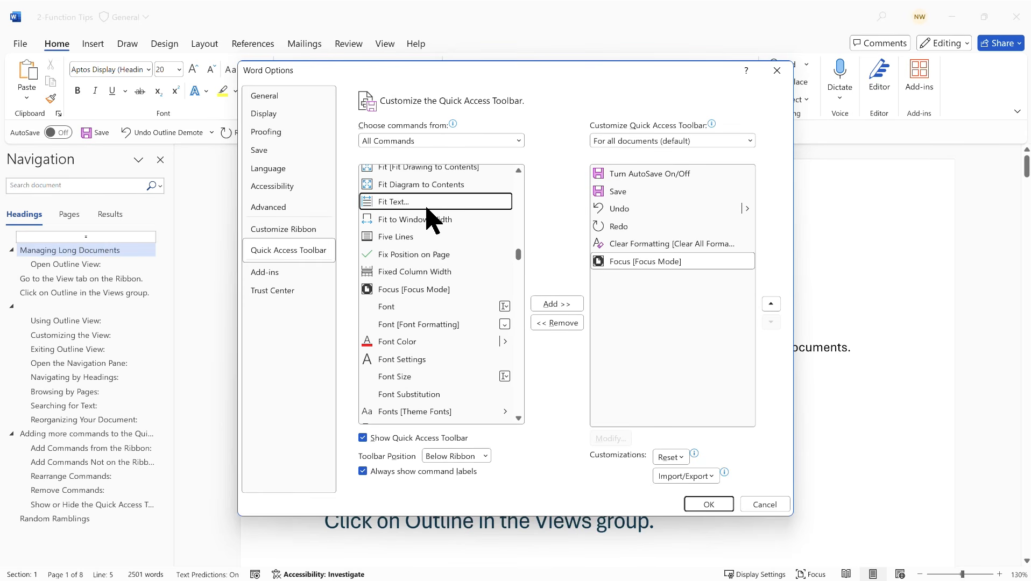
{"action": "key", "text": "t"}
{"action": "scroll", "coordinate": [425, 210], "scroll_direction": "down", "scroll_amount": 3}
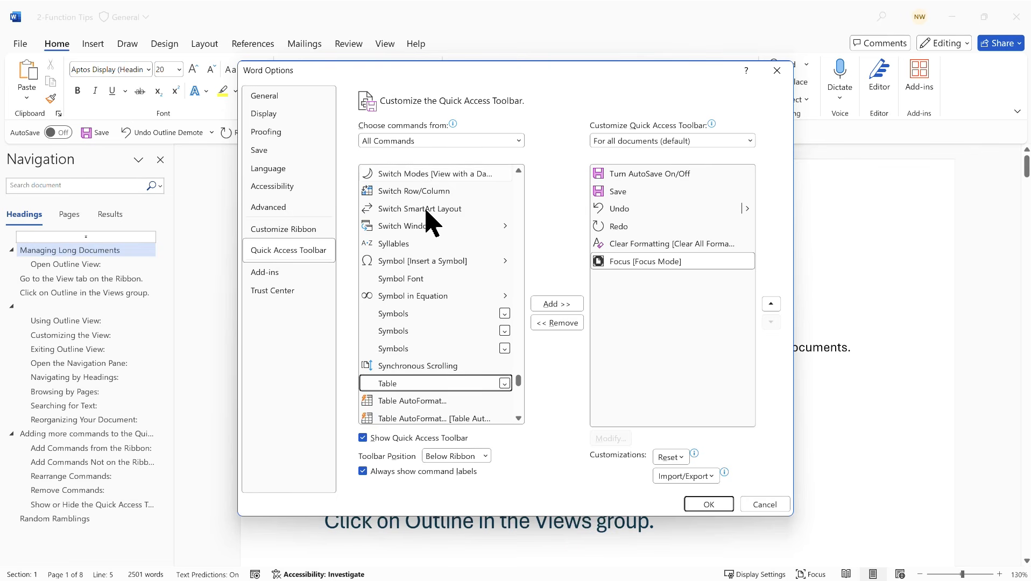
{"action": "scroll", "coordinate": [431, 221], "scroll_direction": "down", "scroll_amount": 15}
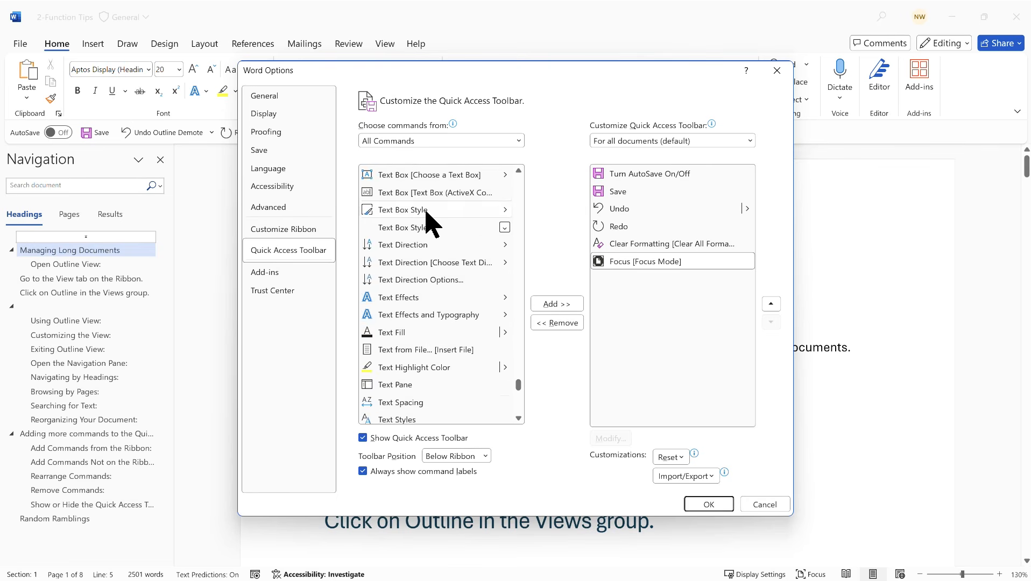
{"action": "scroll", "coordinate": [431, 221], "scroll_direction": "down", "scroll_amount": 15}
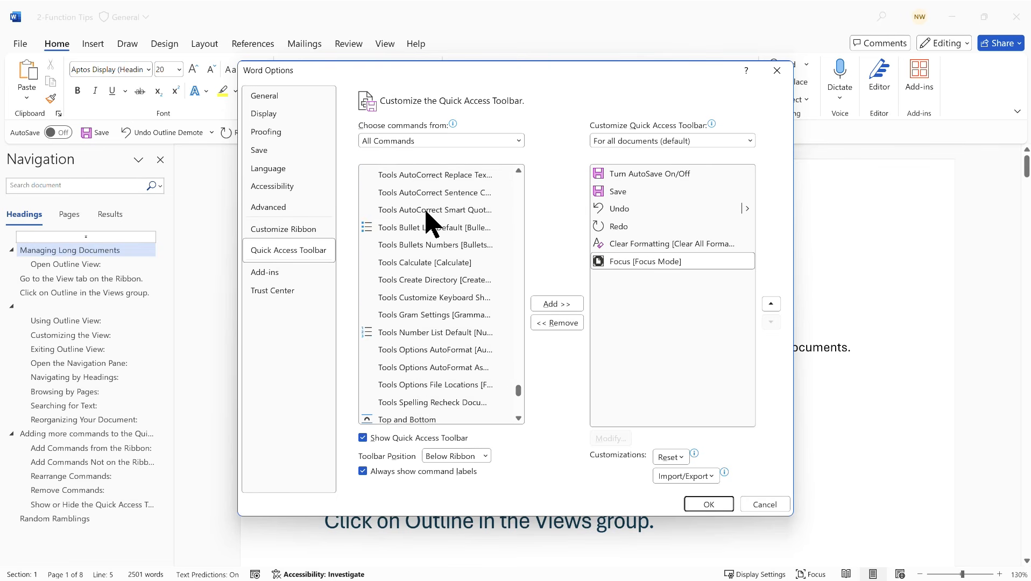
{"action": "scroll", "coordinate": [430, 220], "scroll_direction": "down", "scroll_amount": 7}
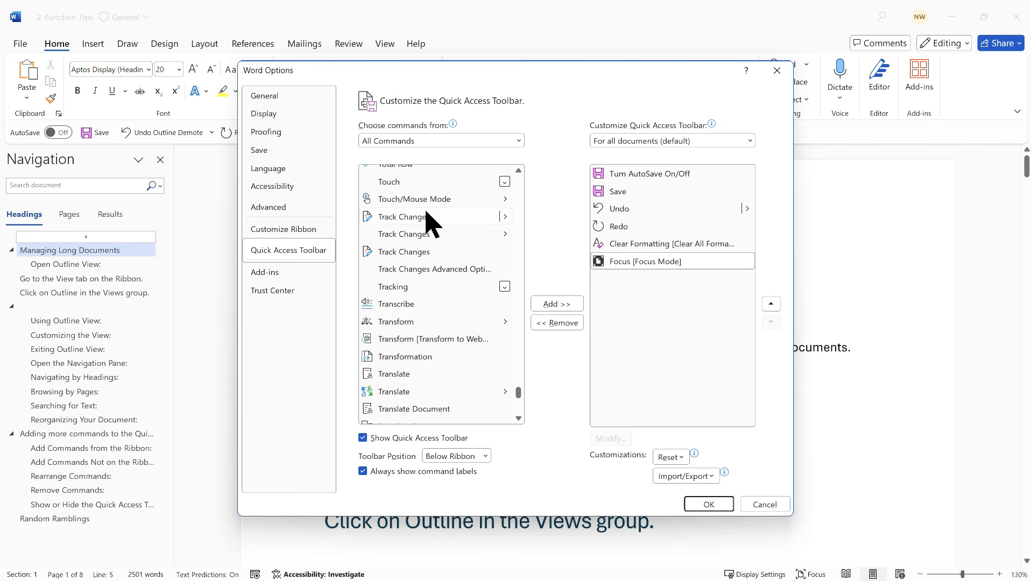
{"action": "scroll", "coordinate": [428, 221], "scroll_direction": "down", "scroll_amount": 2}
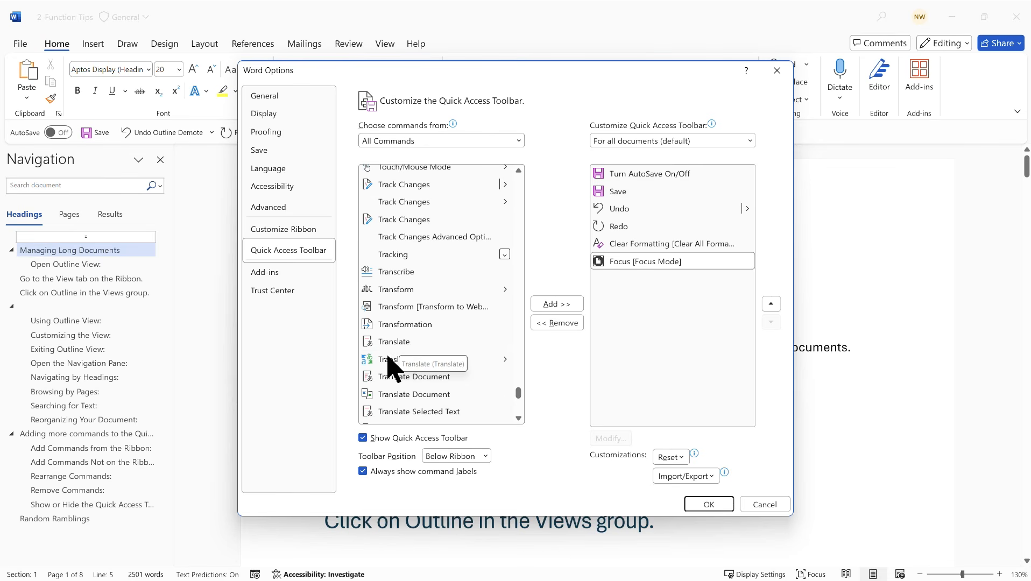
{"action": "left_click", "coordinate": [409, 376]}
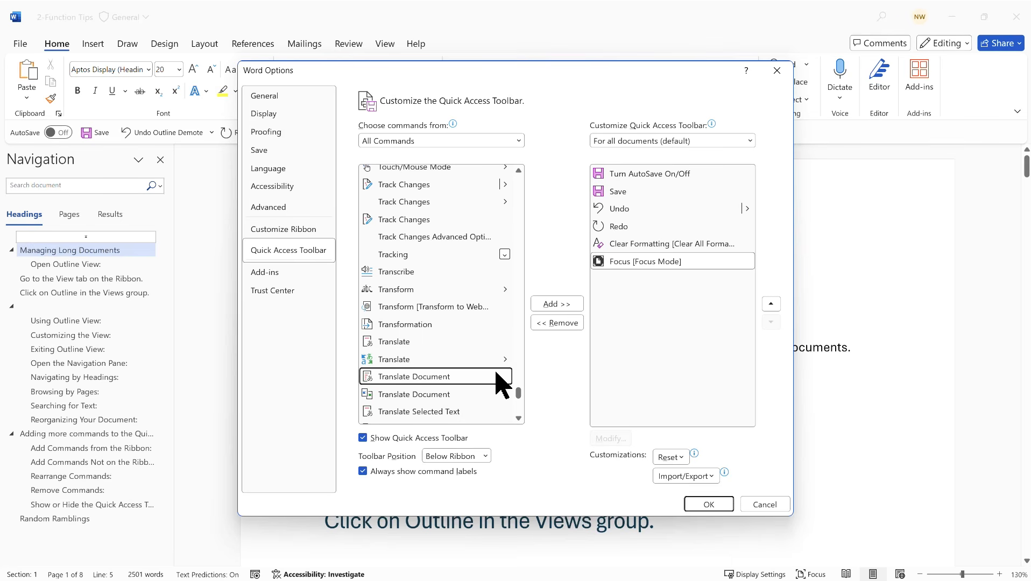
{"action": "left_click", "coordinate": [557, 312]}
- Add both Translate commands, the one with a submenu and the plain one, to the Quick Access Toolbar commands
{"action": "left_click", "coordinate": [425, 360]}
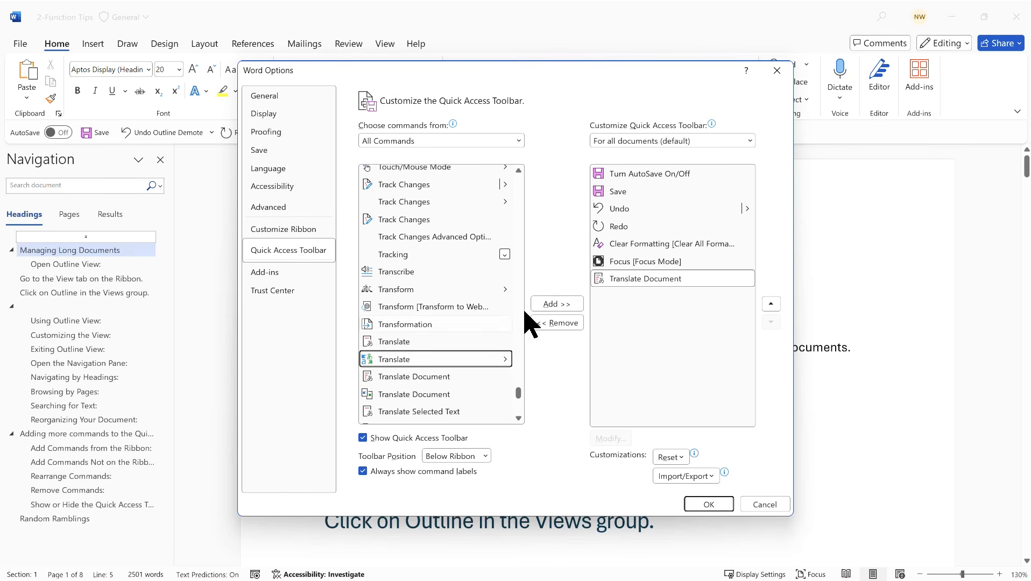
{"action": "left_click", "coordinate": [559, 304]}
{"action": "left_click", "coordinate": [414, 341]}
{"action": "left_click", "coordinate": [557, 304]}
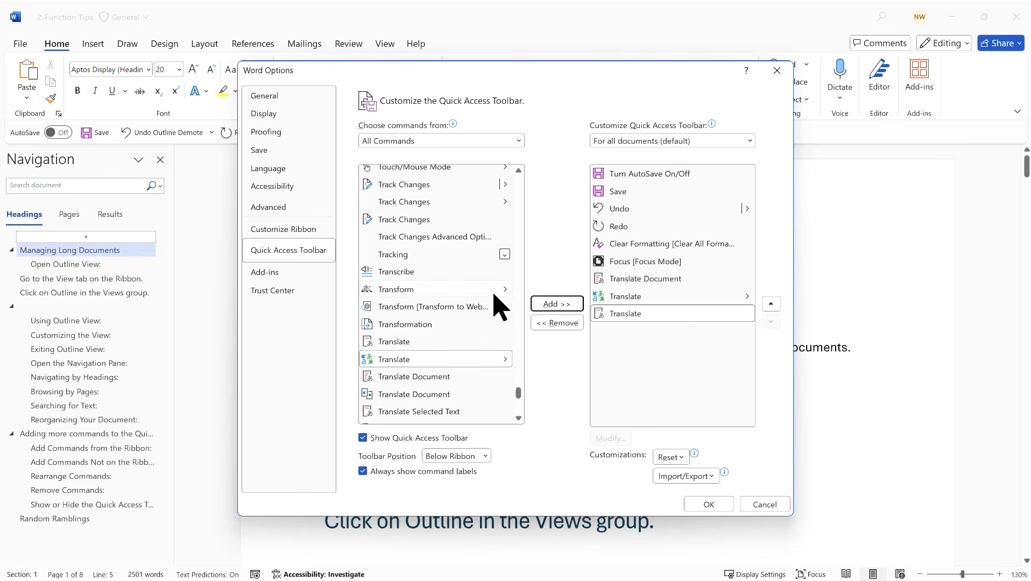
- Browse the remaining entries of All Commands and list the Draw Tab commands for the Quick Access Toolbar
{"action": "scroll", "coordinate": [474, 325], "scroll_direction": "down", "scroll_amount": 2}
{"action": "scroll", "coordinate": [473, 325], "scroll_direction": "down", "scroll_amount": 1}
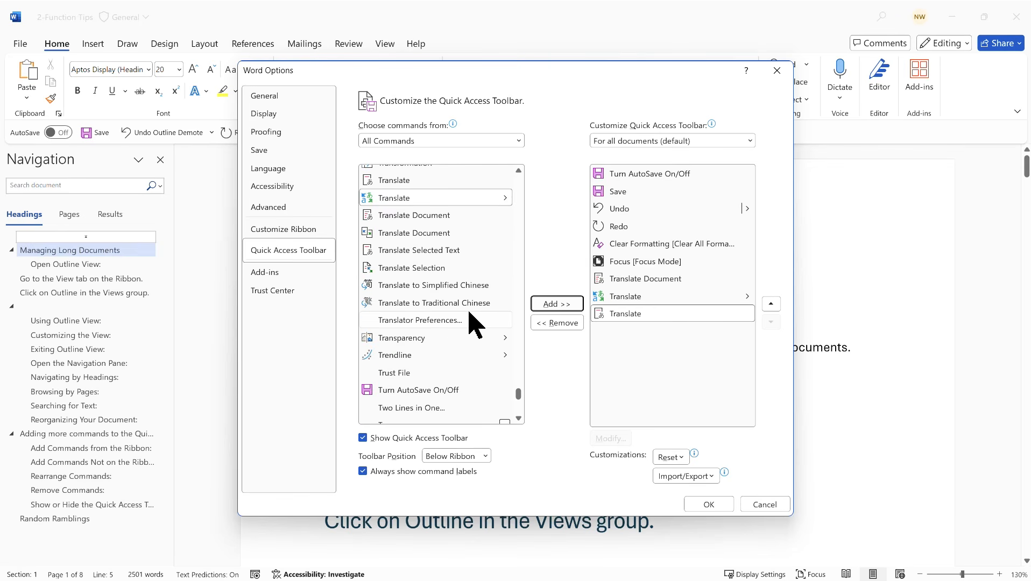
{"action": "scroll", "coordinate": [474, 325], "scroll_direction": "down", "scroll_amount": 3}
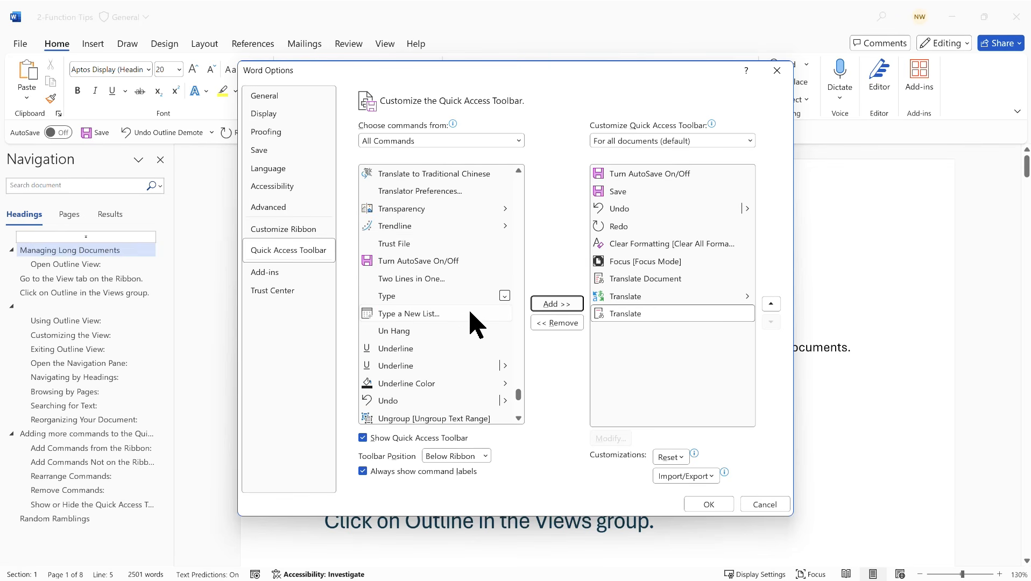
{"action": "scroll", "coordinate": [473, 326], "scroll_direction": "down", "scroll_amount": 2}
{"action": "scroll", "coordinate": [473, 326], "scroll_direction": "up", "scroll_amount": 5}
{"action": "scroll", "coordinate": [473, 326], "scroll_direction": "up", "scroll_amount": 6}
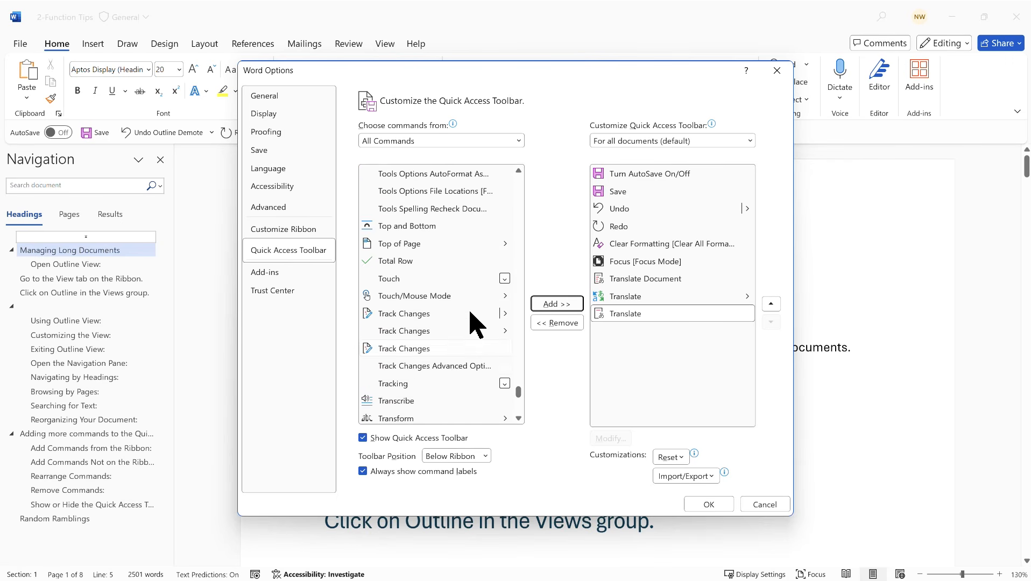
{"action": "left_click", "coordinate": [520, 141]}
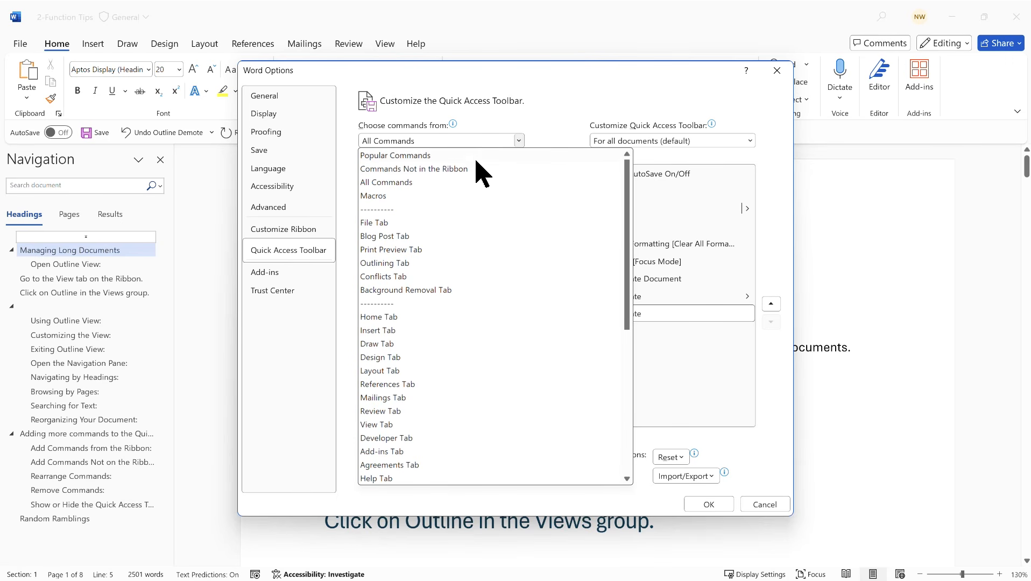
{"action": "left_click", "coordinate": [377, 344]}
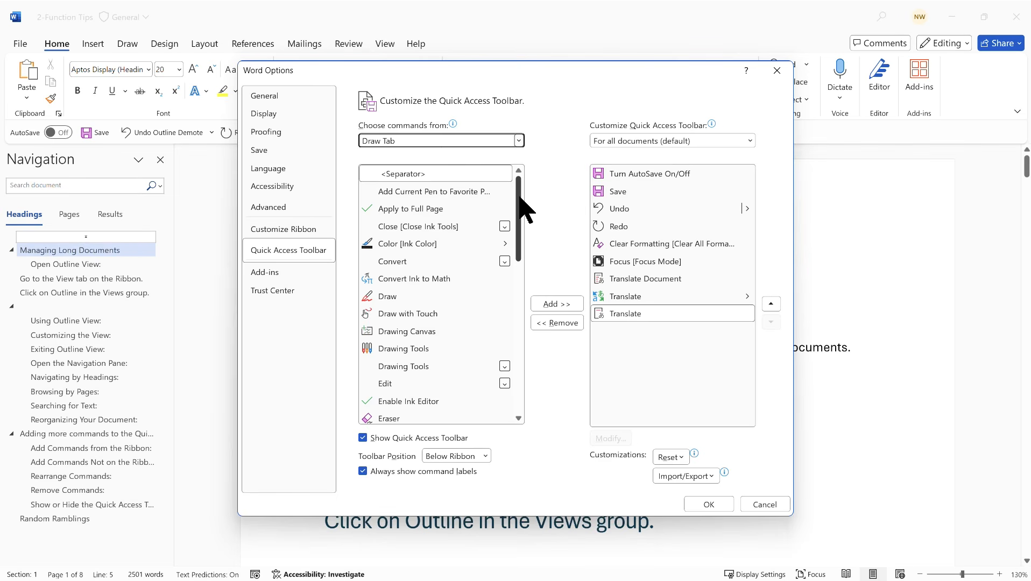
{"action": "mouse_move", "coordinate": [519, 196]}
{"action": "left_mouse_down"}
{"action": "mouse_move", "coordinate": [525, 364]}
{"action": "mouse_move", "coordinate": [525, 175]}
{"action": "left_mouse_up"}
- List All Commands again, add the Pens command with a submenu to the Quick Access Toolbar, and apply the customization
{"action": "left_click", "coordinate": [519, 141]}
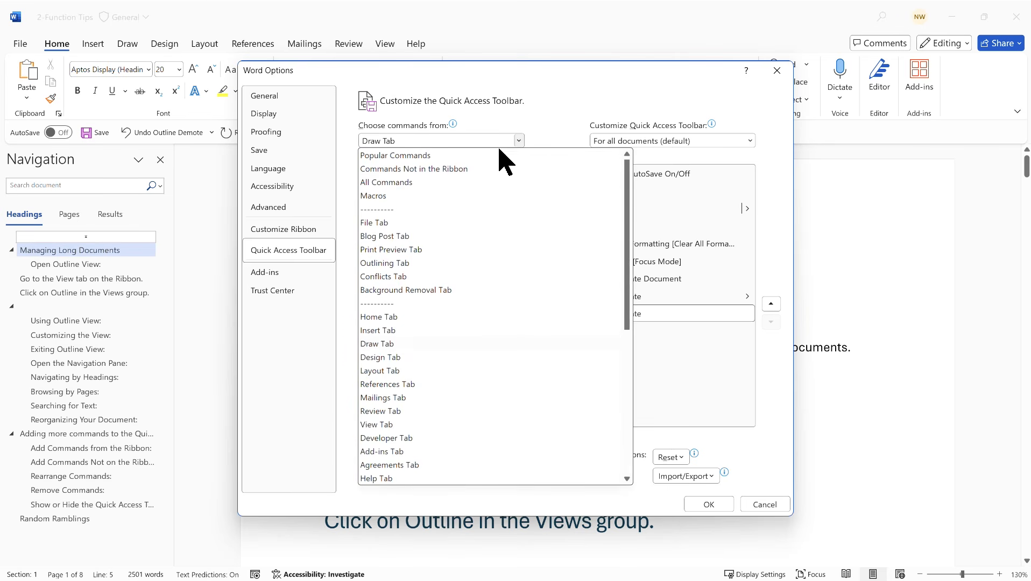
{"action": "key", "text": "Escape"}
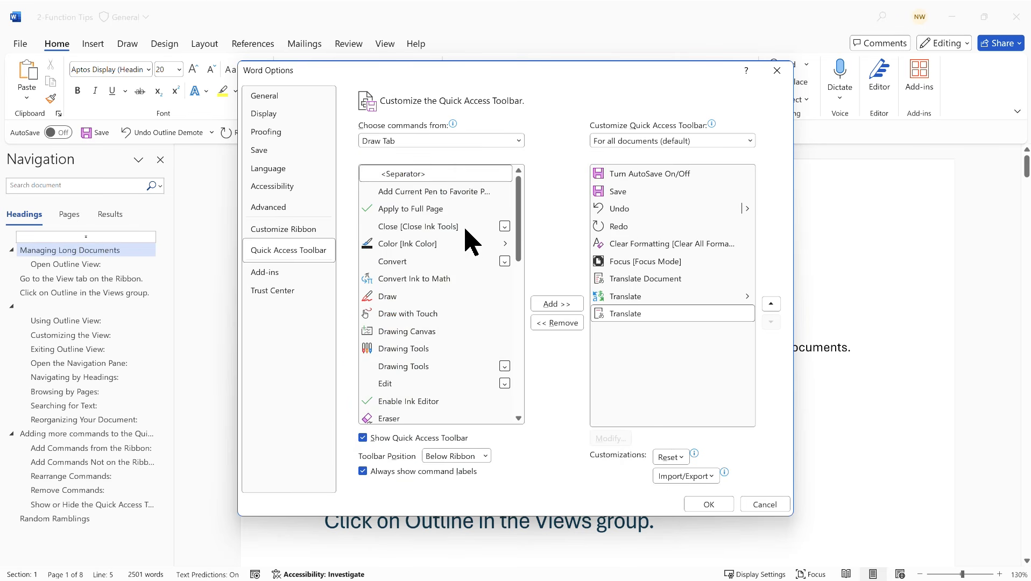
{"action": "left_click", "coordinate": [413, 272]}
{"action": "key", "text": "g"}
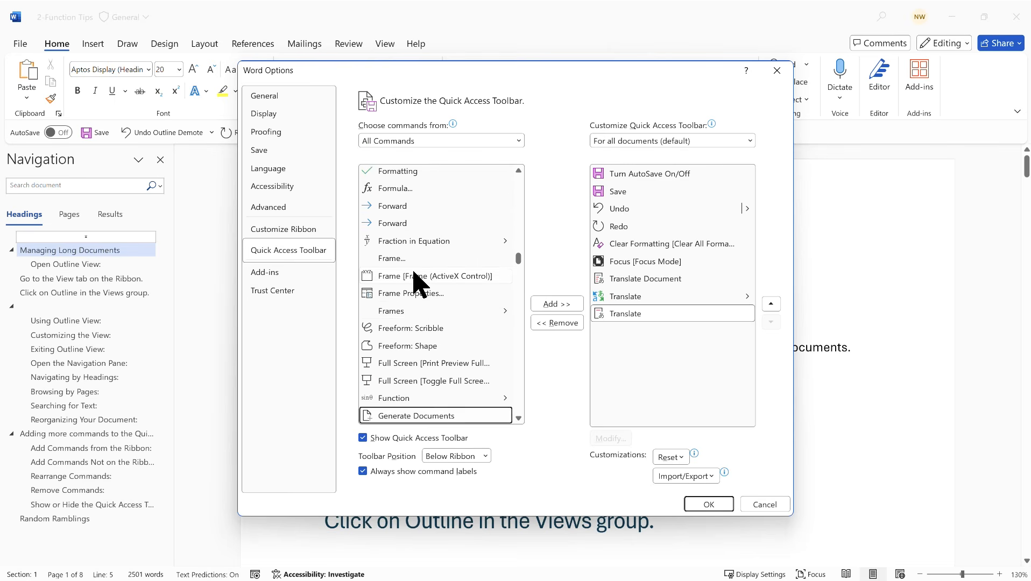
{"action": "scroll", "coordinate": [426, 281], "scroll_direction": "down", "scroll_amount": 1}
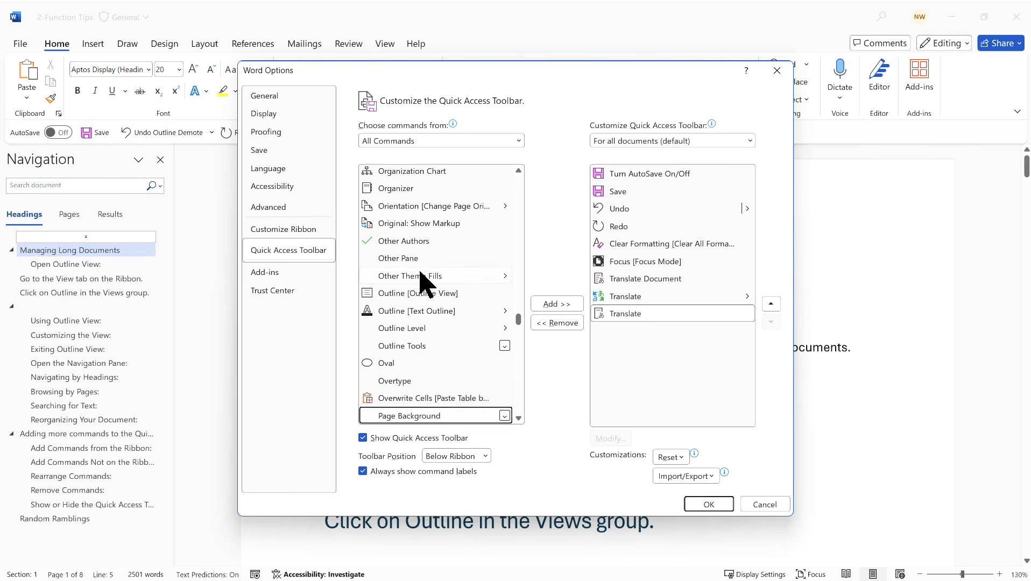
{"action": "scroll", "coordinate": [423, 278], "scroll_direction": "down", "scroll_amount": 5}
{"action": "scroll", "coordinate": [425, 279], "scroll_direction": "down", "scroll_amount": 10}
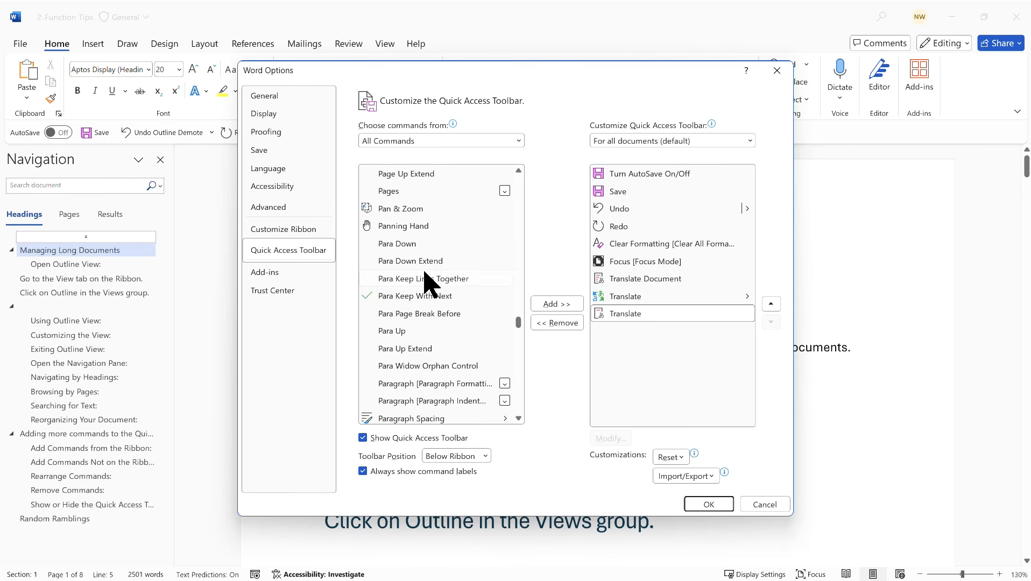
{"action": "scroll", "coordinate": [425, 280], "scroll_direction": "down", "scroll_amount": 5}
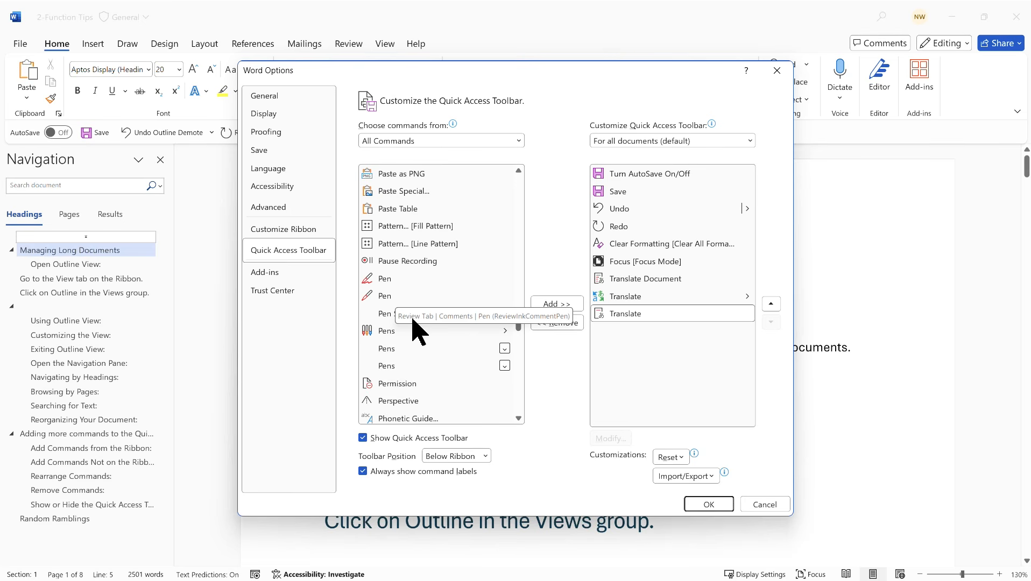
{"action": "left_click", "coordinate": [469, 331]}
{"action": "left_click", "coordinate": [542, 305]}
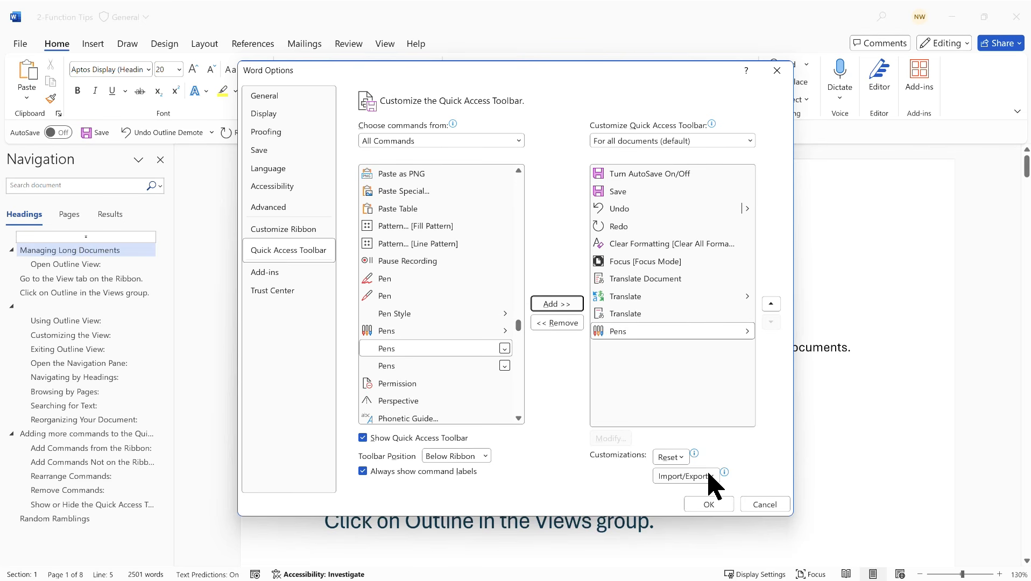
{"action": "left_click", "coordinate": [708, 506]}
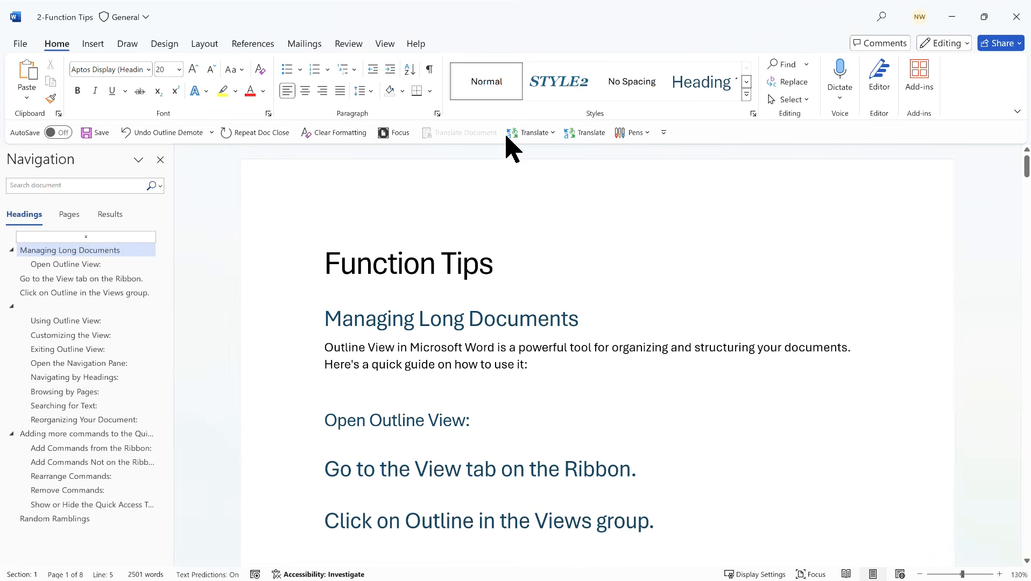
- Select the three paragraphs under the Using Outline View heading and load them into the Translator from the Quick Access Toolbar
{"action": "left_click", "coordinate": [500, 268]}
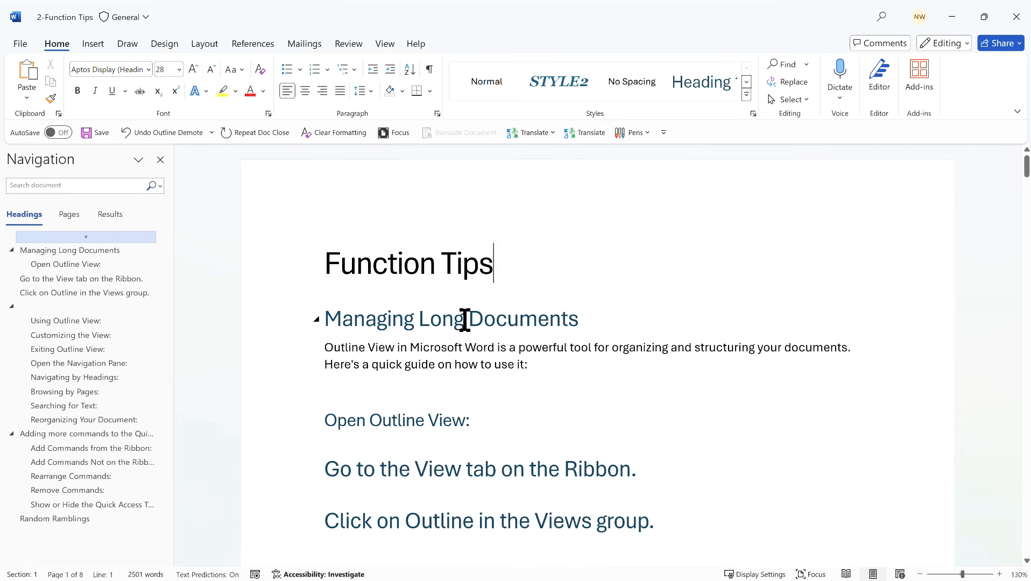
{"action": "scroll", "coordinate": [466, 319], "scroll_direction": "down", "scroll_amount": 3}
{"action": "scroll", "coordinate": [467, 316], "scroll_direction": "down", "scroll_amount": 2}
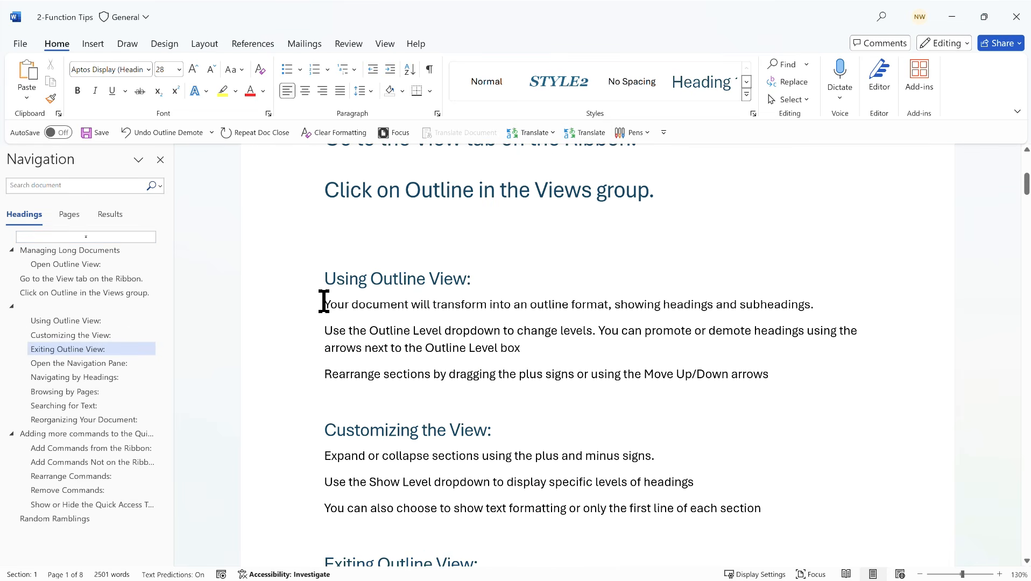
{"action": "left_click_drag", "start_coordinate": [327, 303], "coordinate": [764, 371]}
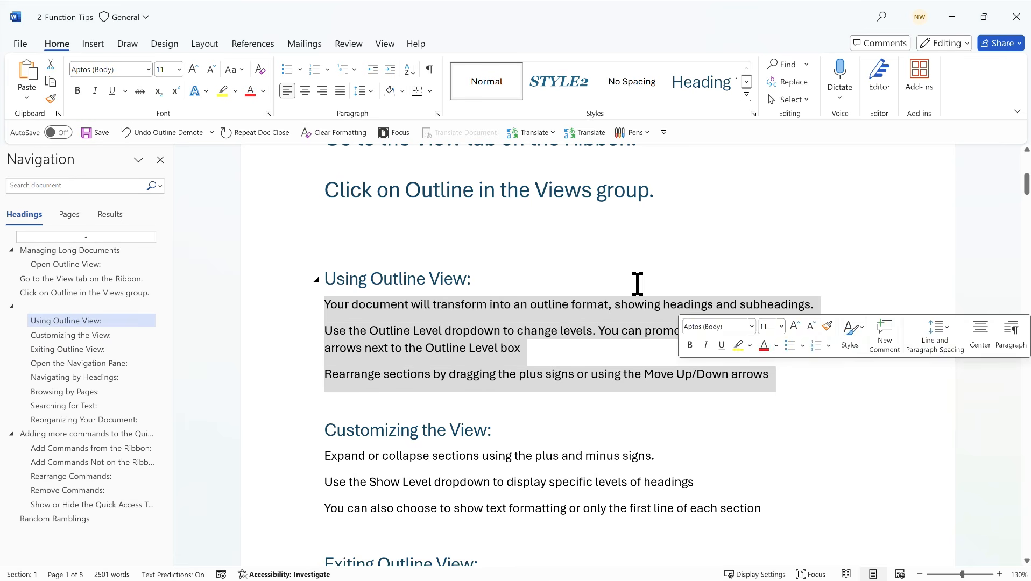
{"action": "left_click", "coordinate": [589, 132]}
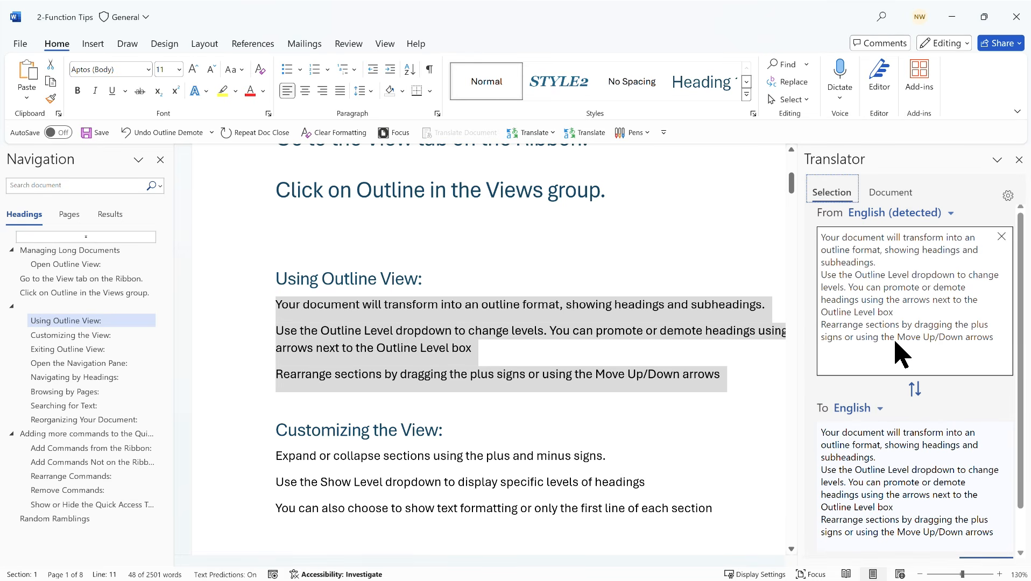
- Set the translation's target language to Spanish and insert the translated text in place of the selected paragraphs
{"action": "scroll", "coordinate": [915, 312], "scroll_direction": "down", "scroll_amount": 1}
{"action": "left_click", "coordinate": [880, 364]}
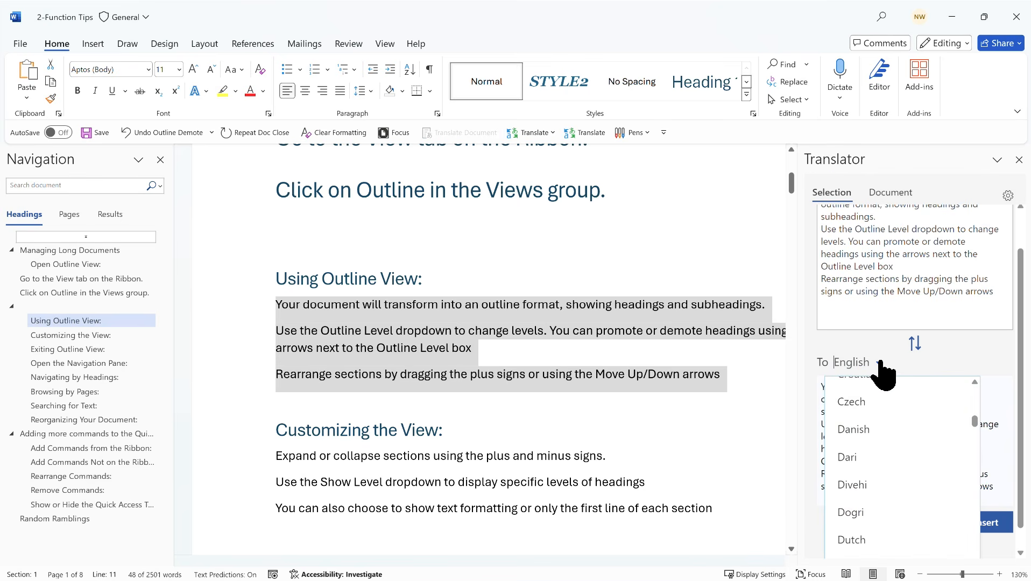
{"action": "type", "text": "s"}
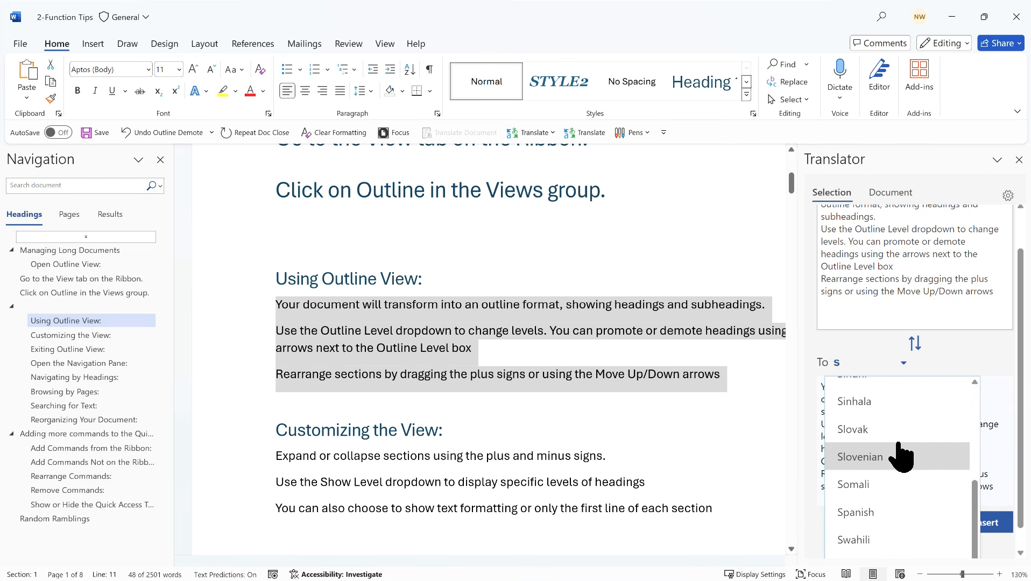
{"action": "left_click", "coordinate": [869, 514]}
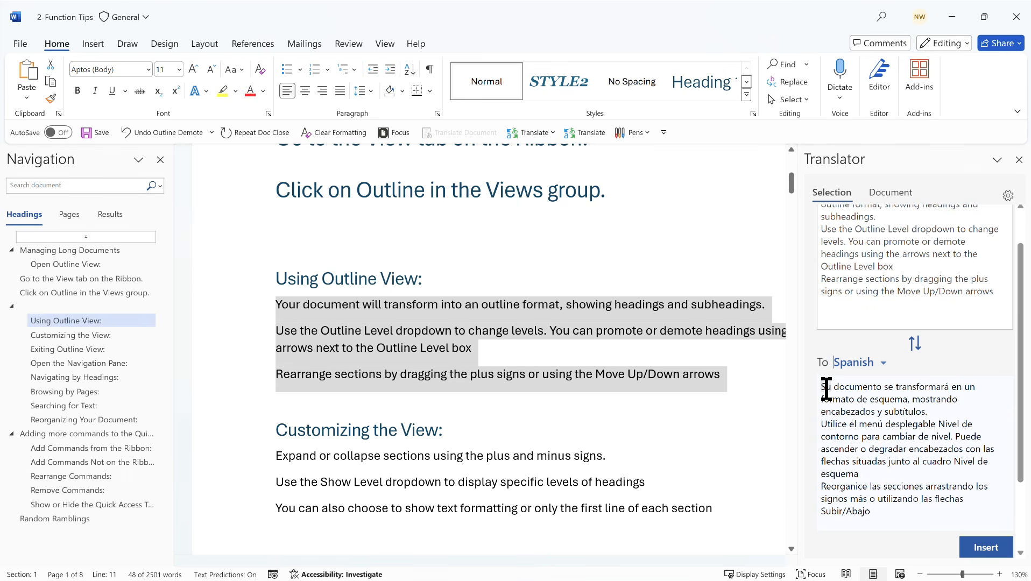
{"action": "left_click", "coordinate": [987, 547]}
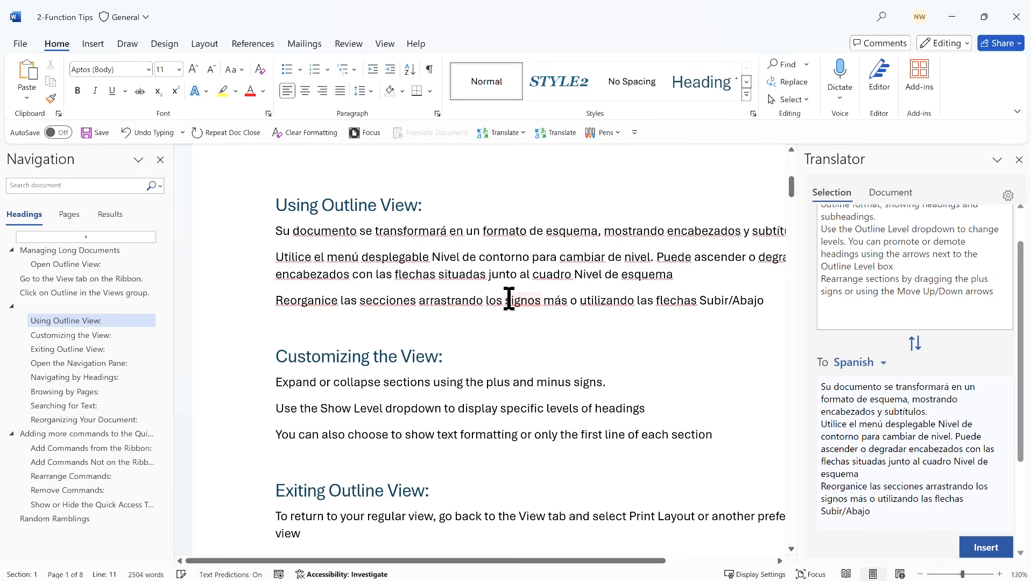
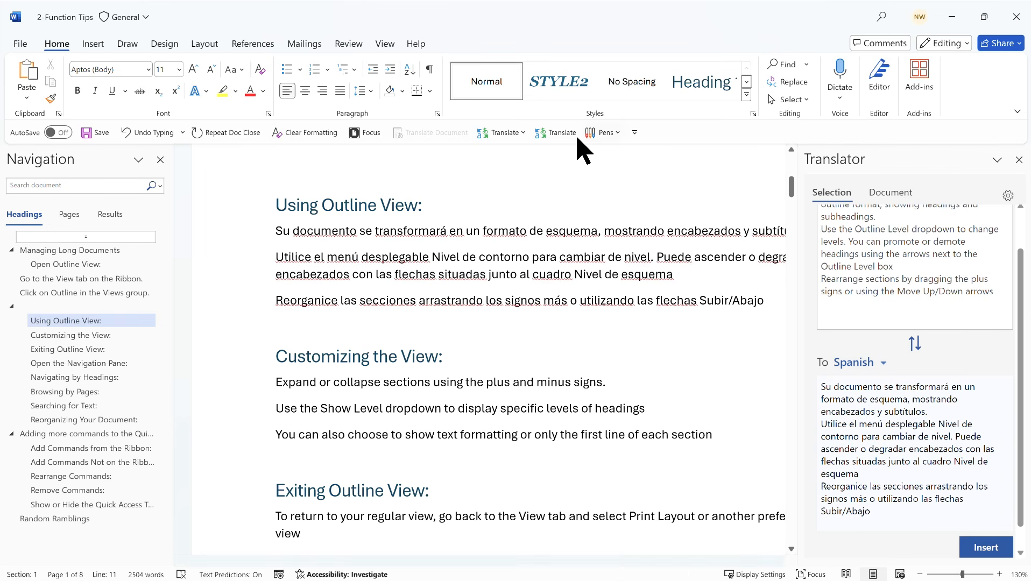
- Check the options offered by the Pens command on the Quick Access Toolbar
{"action": "left_click", "coordinate": [617, 134]}
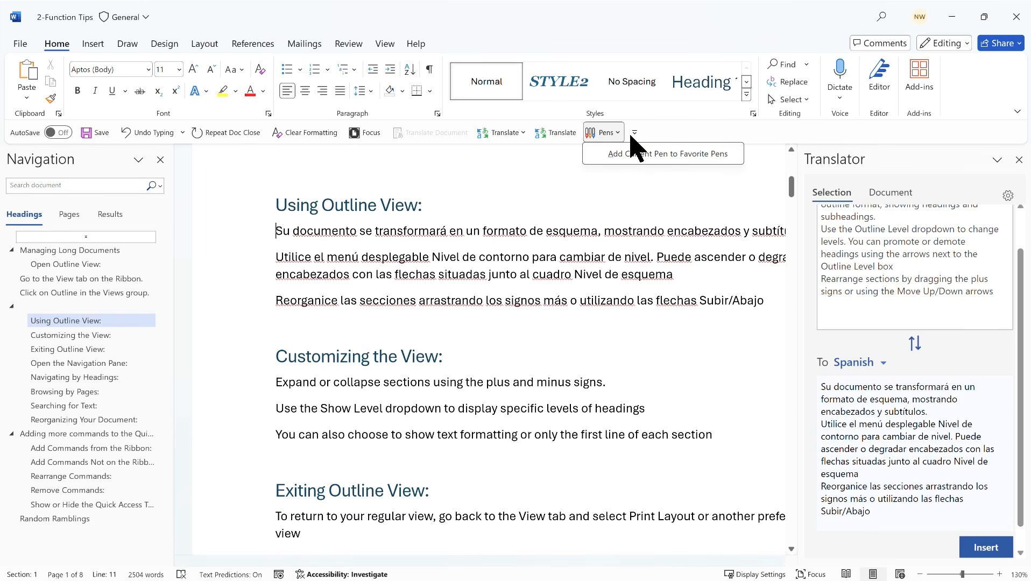
{"action": "left_click", "coordinate": [668, 136]}
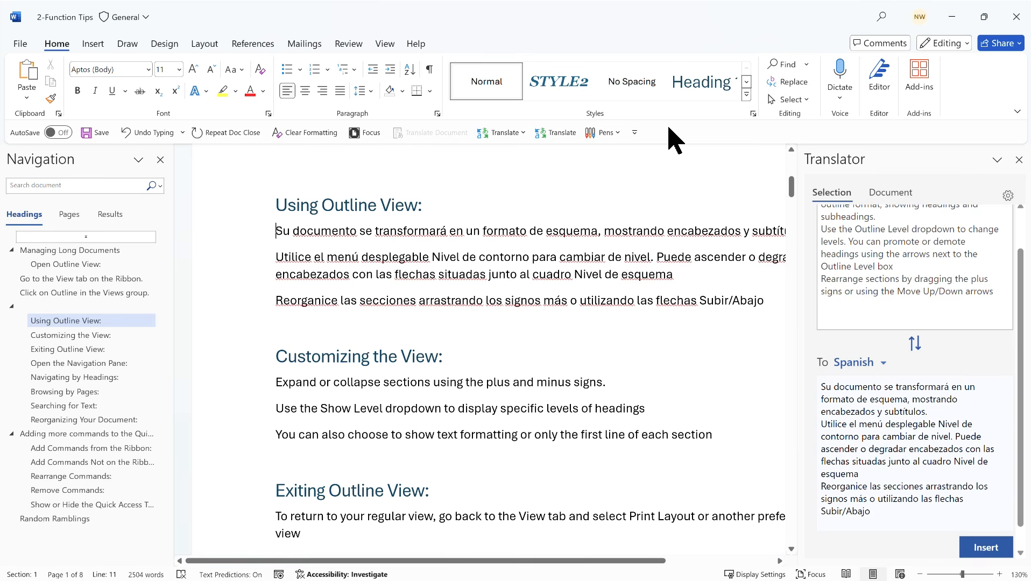
- Turn on Focus mode and look through the document down to the Navigation Pane section and back to the title
{"action": "left_click", "coordinate": [371, 133]}
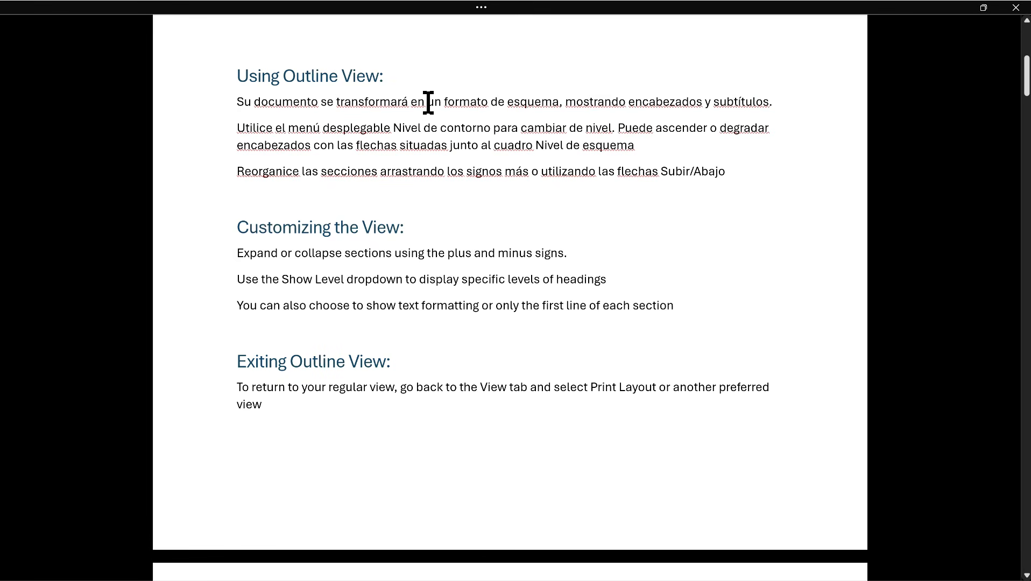
{"action": "scroll", "coordinate": [484, 210], "scroll_direction": "down", "scroll_amount": 3}
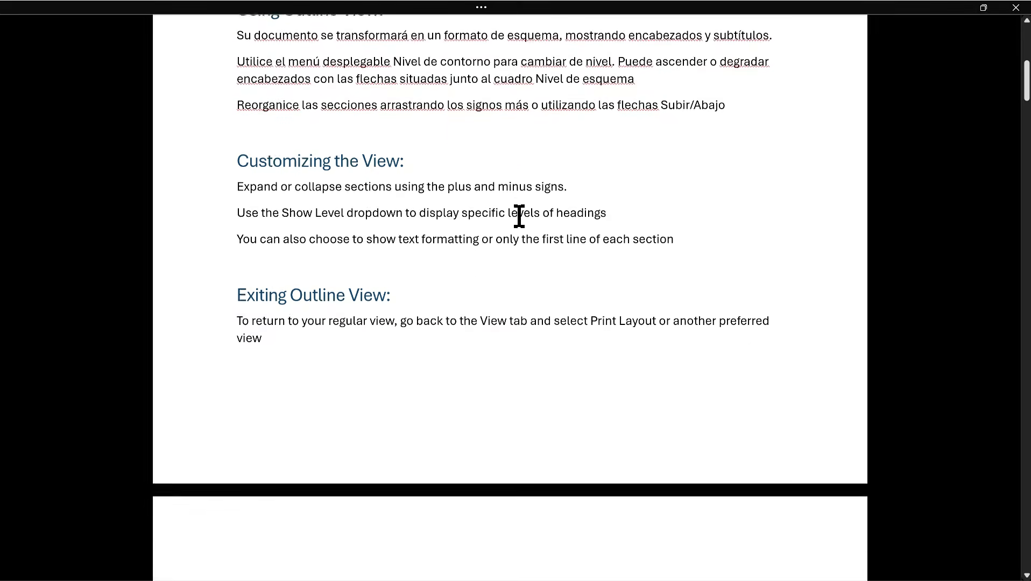
{"action": "left_click", "coordinate": [437, 238]}
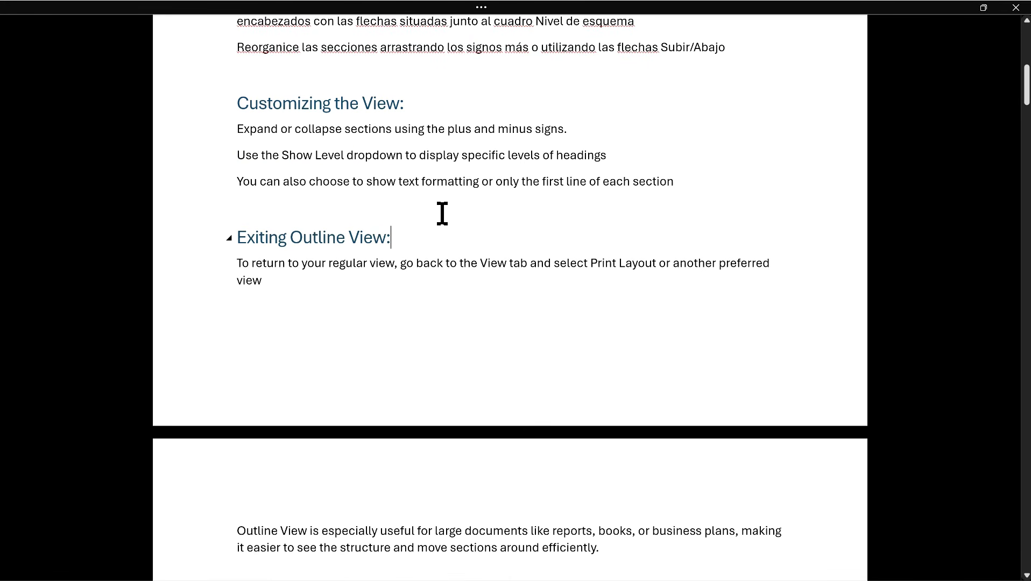
{"action": "scroll", "coordinate": [759, 278], "scroll_direction": "down", "scroll_amount": 2}
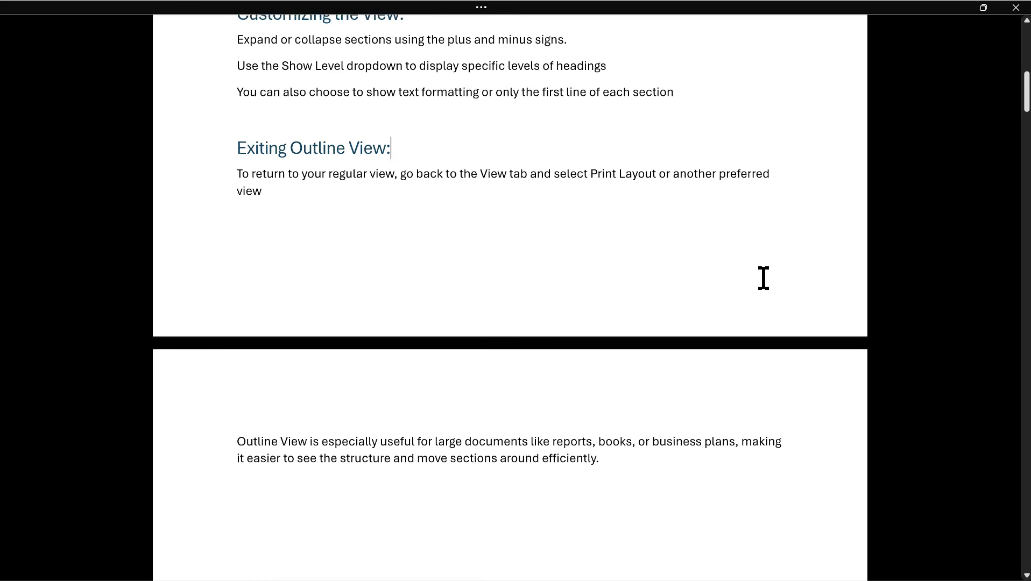
{"action": "scroll", "coordinate": [763, 278], "scroll_direction": "down", "scroll_amount": 10}
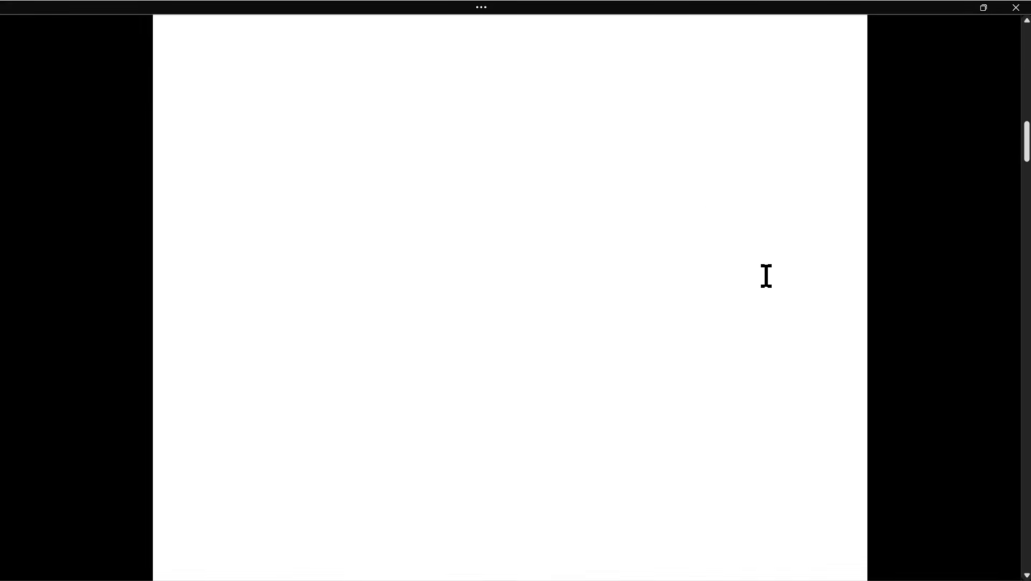
{"action": "scroll", "coordinate": [766, 276], "scroll_direction": "down", "scroll_amount": 12}
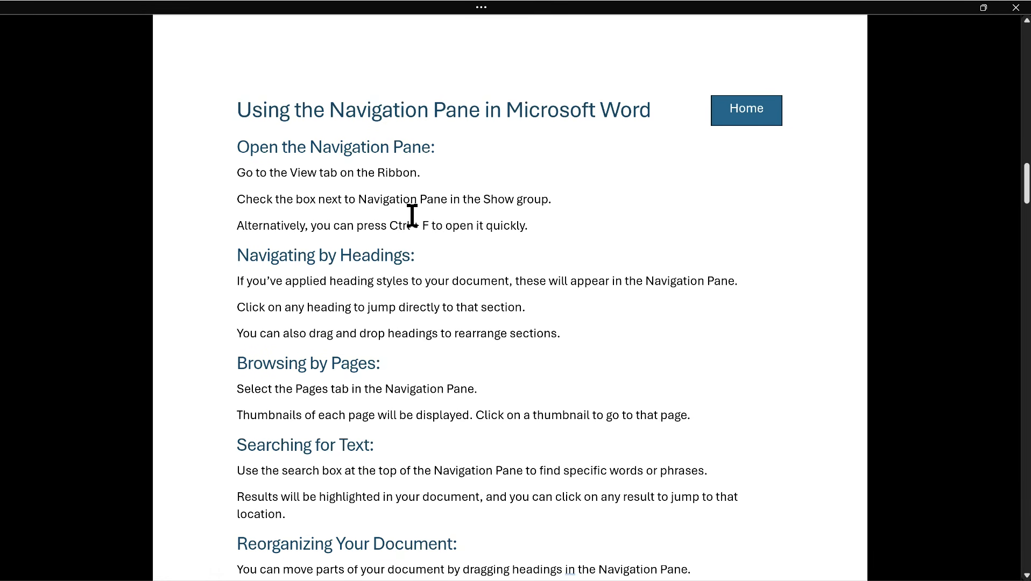
{"action": "scroll", "coordinate": [412, 216], "scroll_direction": "up", "scroll_amount": 10}
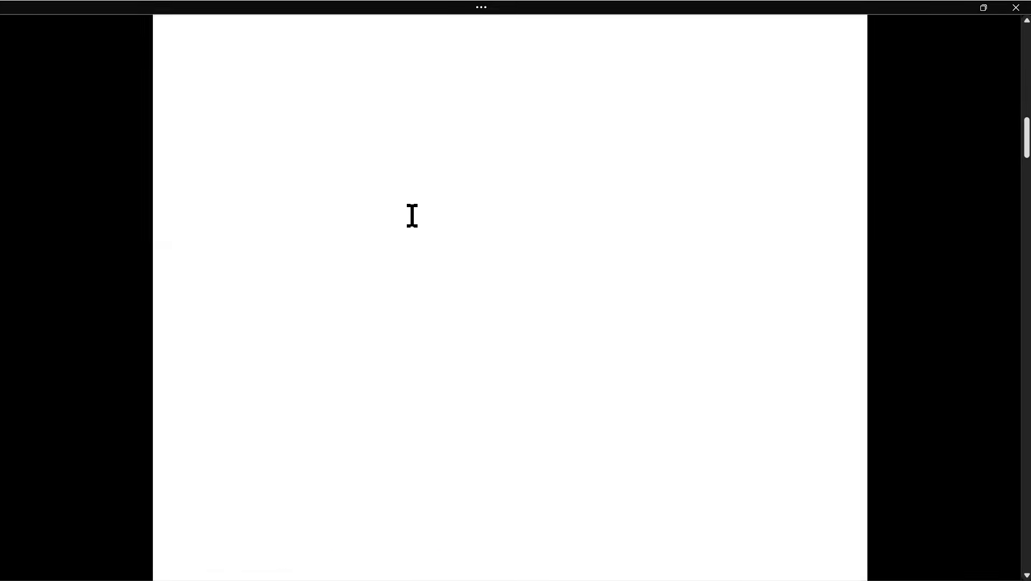
{"action": "scroll", "coordinate": [412, 216], "scroll_direction": "up", "scroll_amount": 15}
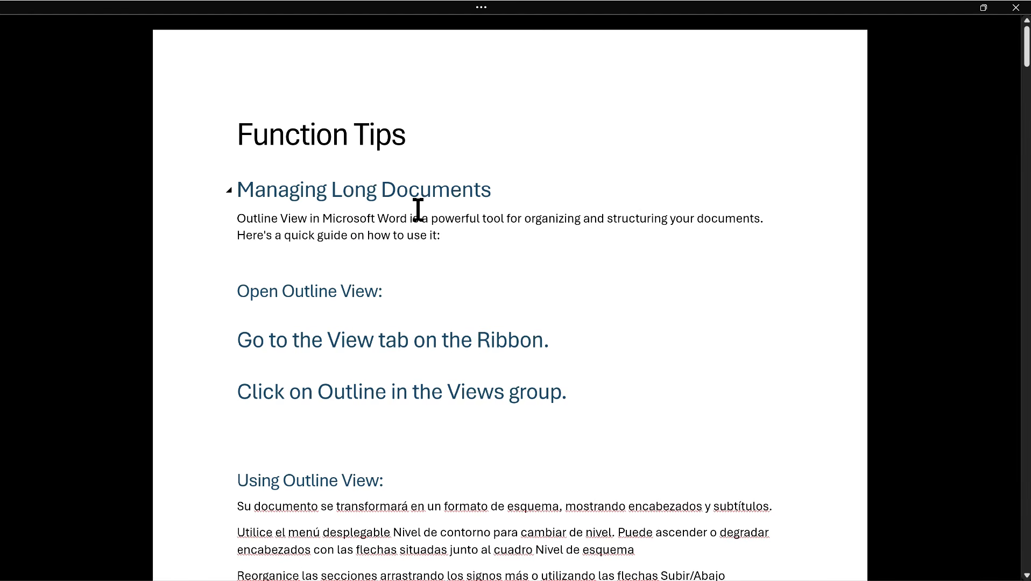
- Reveal the ribbon in Focus mode, show the view options and turn Focus mode off
{"action": "left_click", "coordinate": [481, 7]}
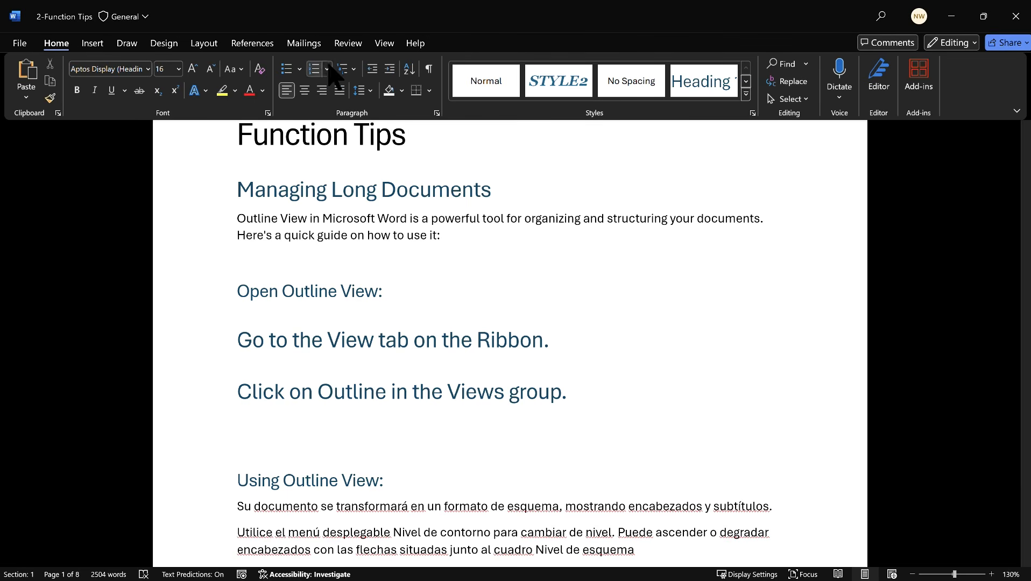
{"action": "scroll", "coordinate": [455, 65], "scroll_direction": "down", "scroll_amount": 3}
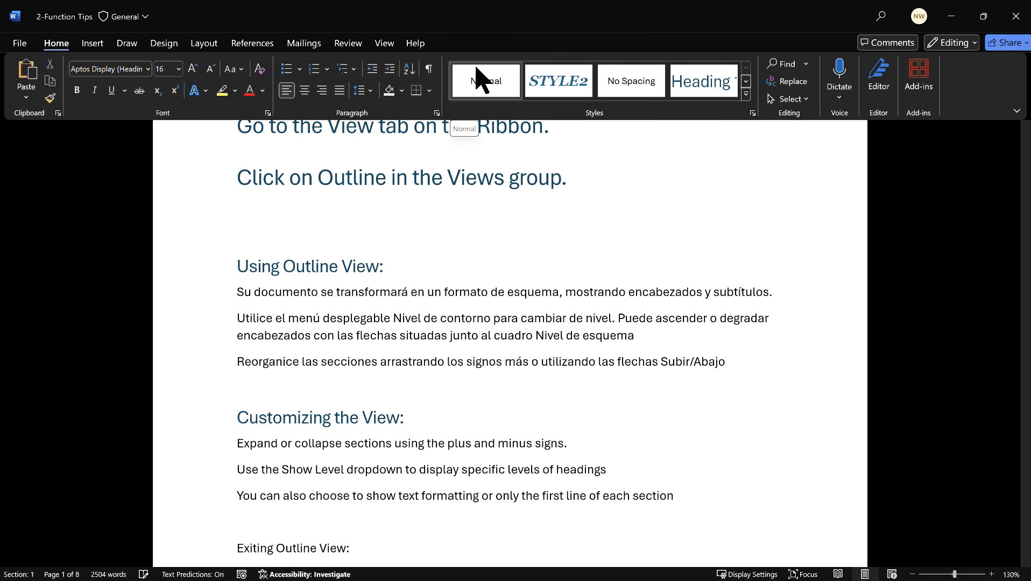
{"action": "scroll", "coordinate": [473, 75], "scroll_direction": "up", "scroll_amount": 3}
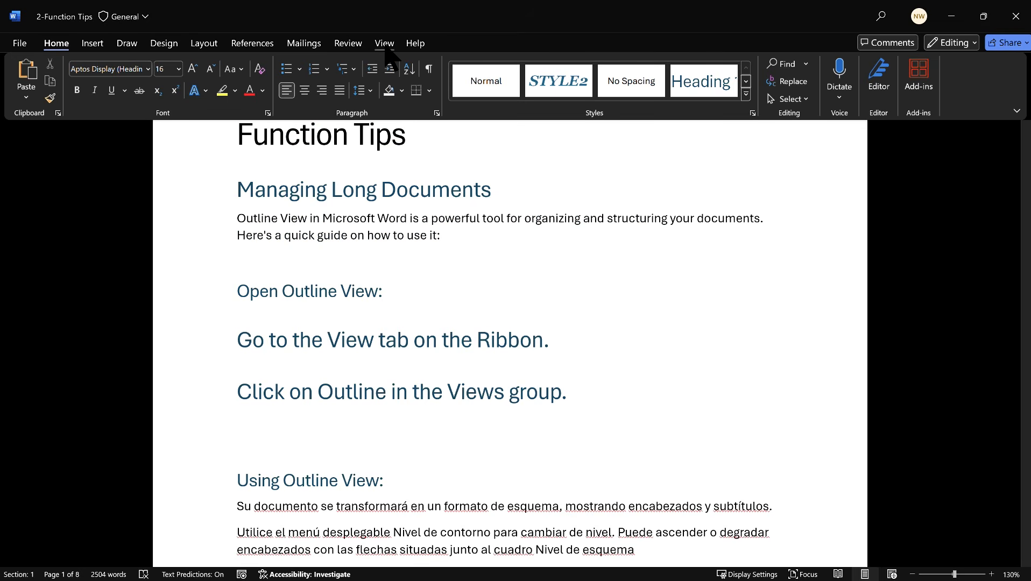
{"action": "left_click", "coordinate": [386, 45]}
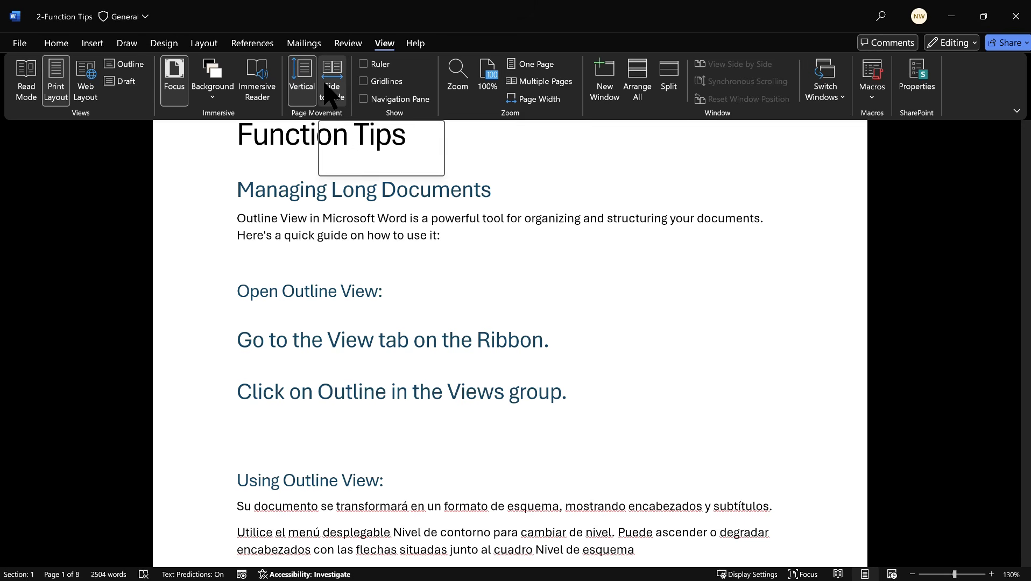
{"action": "left_click", "coordinate": [175, 78]}
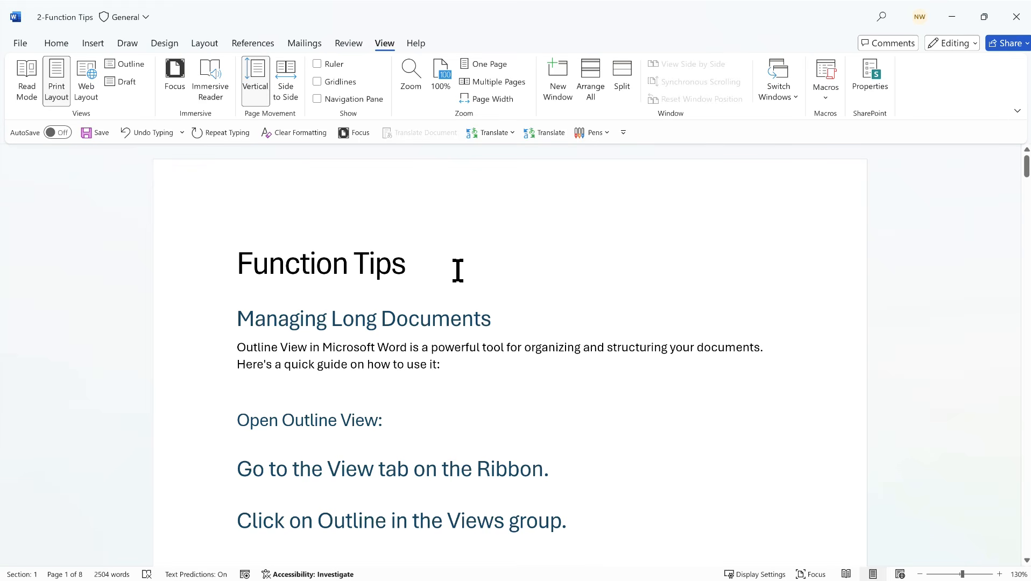
- Add Immersive Reader to the Quick Access Toolbar and open the document in it from there
{"action": "right_click", "coordinate": [209, 81]}
{"action": "left_click", "coordinate": [295, 93]}
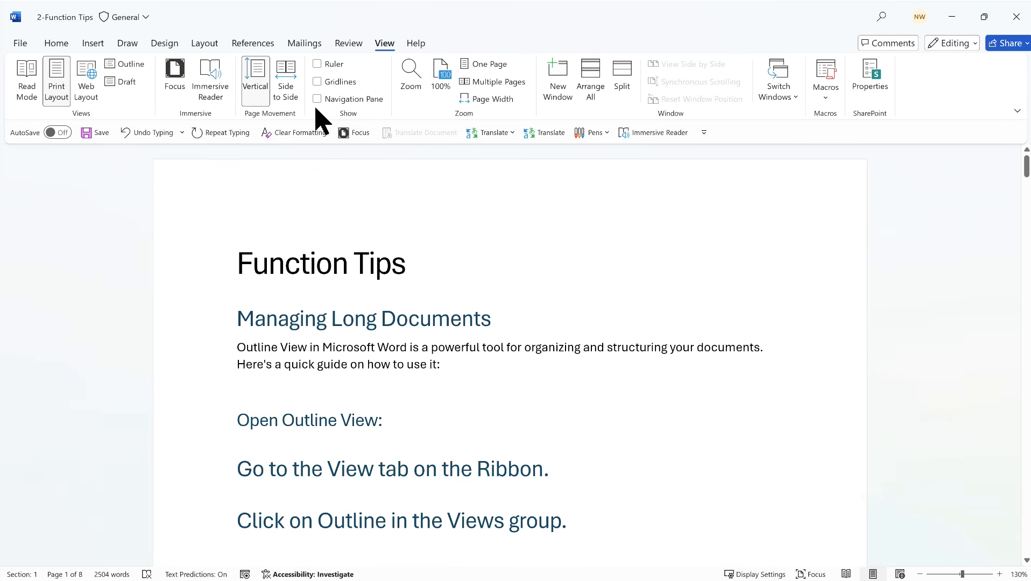
{"action": "left_click", "coordinate": [664, 134]}
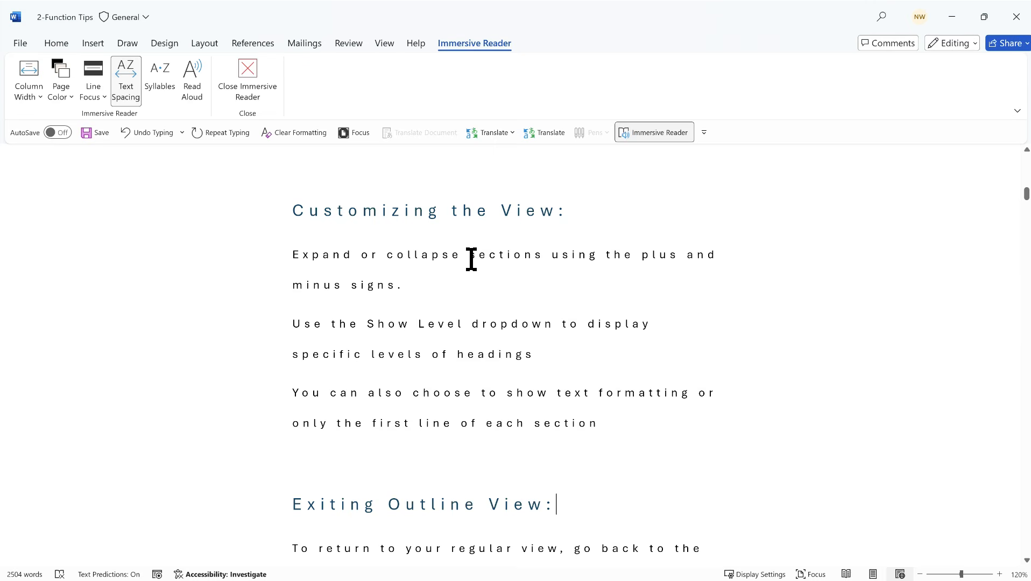
- Play Read Aloud from the "Using Outline View:" heading for a few words, and stop the playback
{"action": "scroll", "coordinate": [471, 259], "scroll_direction": "down", "scroll_amount": 2}
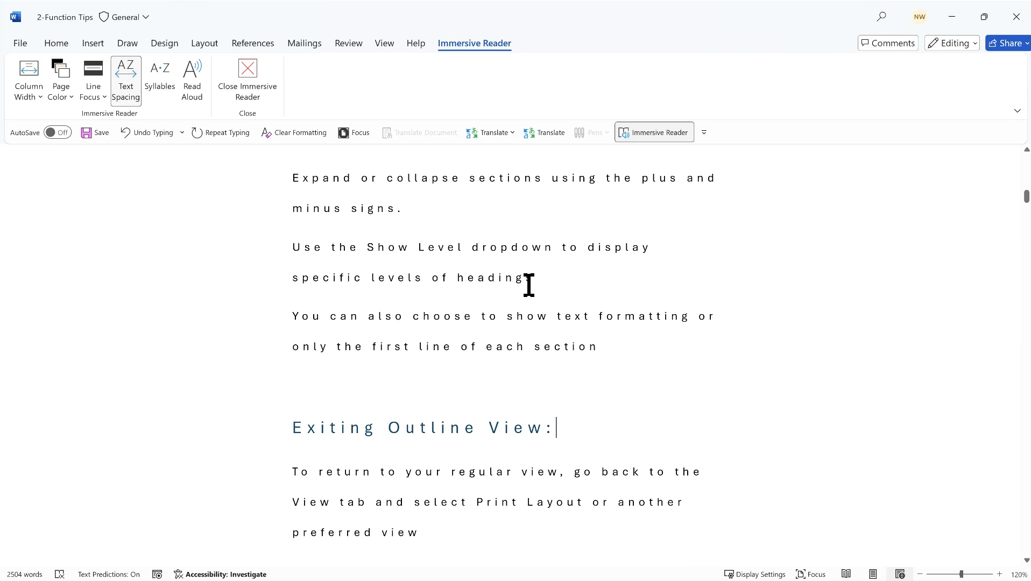
{"action": "scroll", "coordinate": [479, 294], "scroll_direction": "up", "scroll_amount": 3}
{"action": "scroll", "coordinate": [391, 299], "scroll_direction": "up", "scroll_amount": 4}
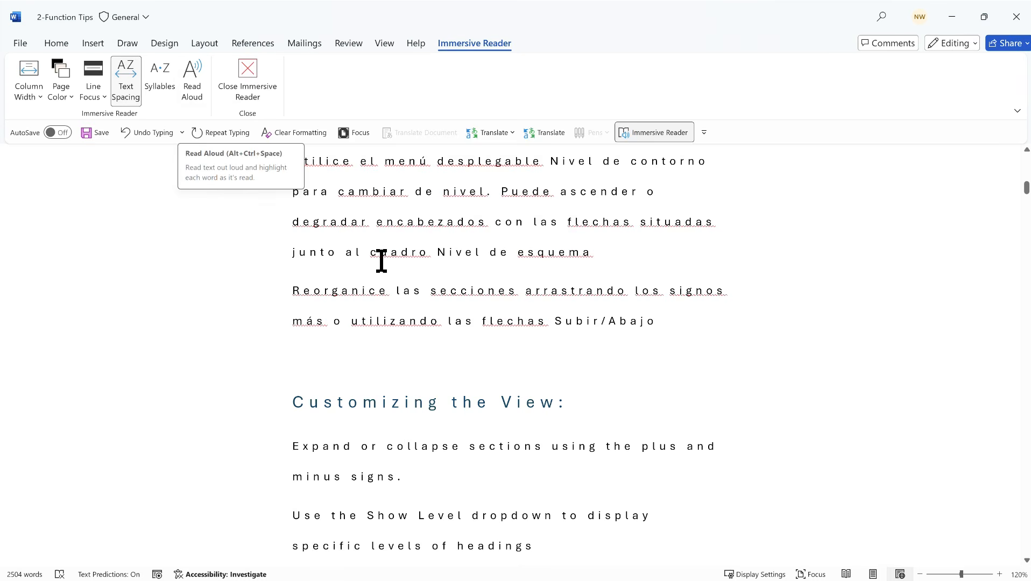
{"action": "scroll", "coordinate": [382, 260], "scroll_direction": "up", "scroll_amount": 7}
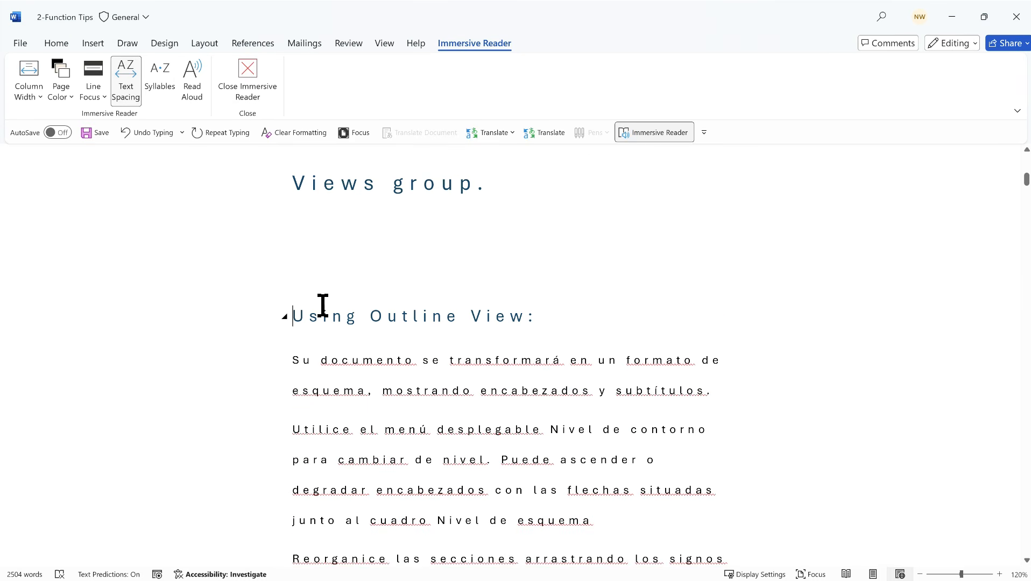
{"action": "left_click", "coordinate": [192, 78]}
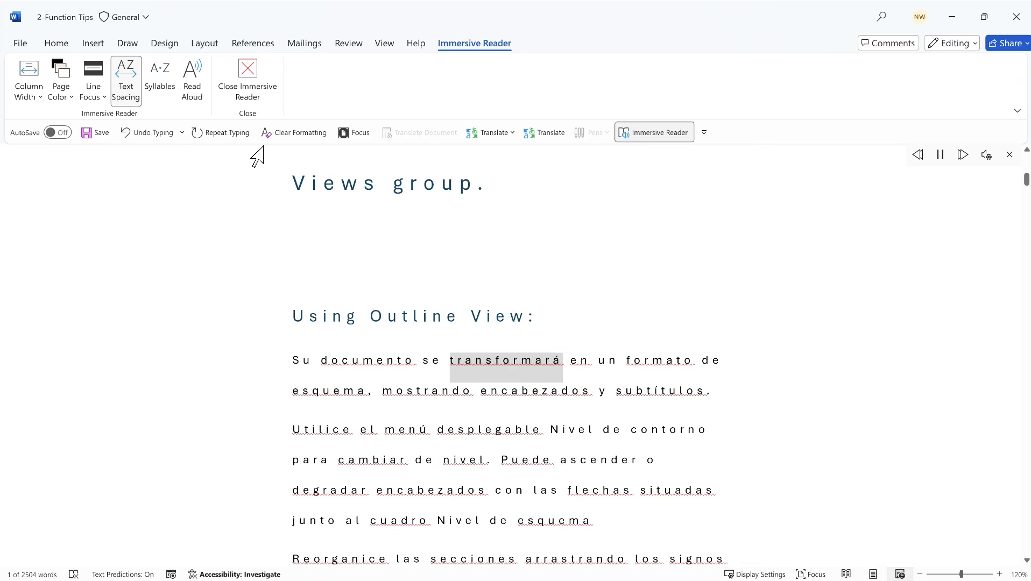
{"action": "left_click", "coordinate": [188, 77]}
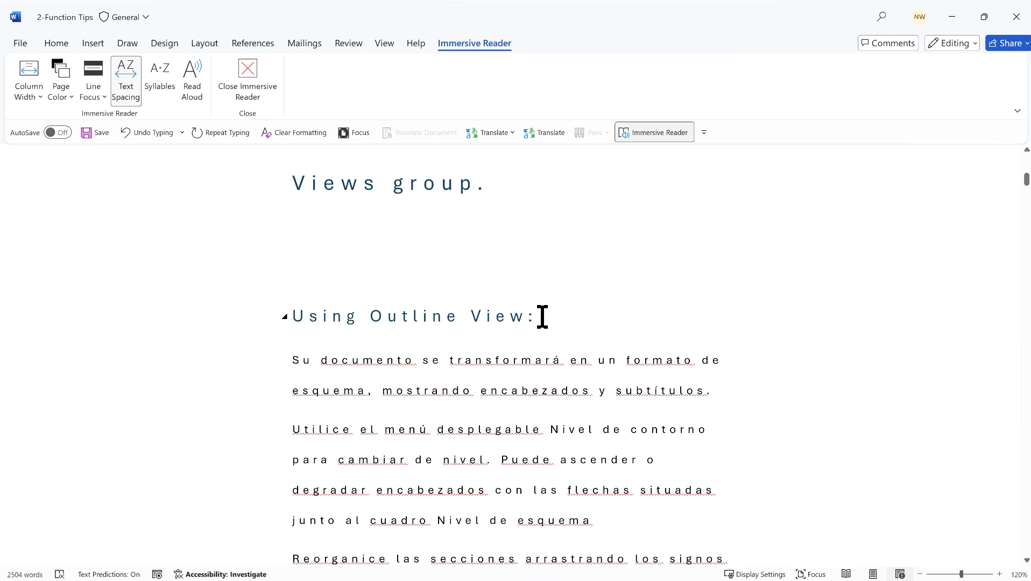
- Check the commands offered for the words "tab" and "View" under "Open the Navigation Pane:", and exit Immersive Reader
{"action": "scroll", "coordinate": [542, 317], "scroll_direction": "down", "scroll_amount": 3}
{"action": "scroll", "coordinate": [545, 314], "scroll_direction": "down", "scroll_amount": 8}
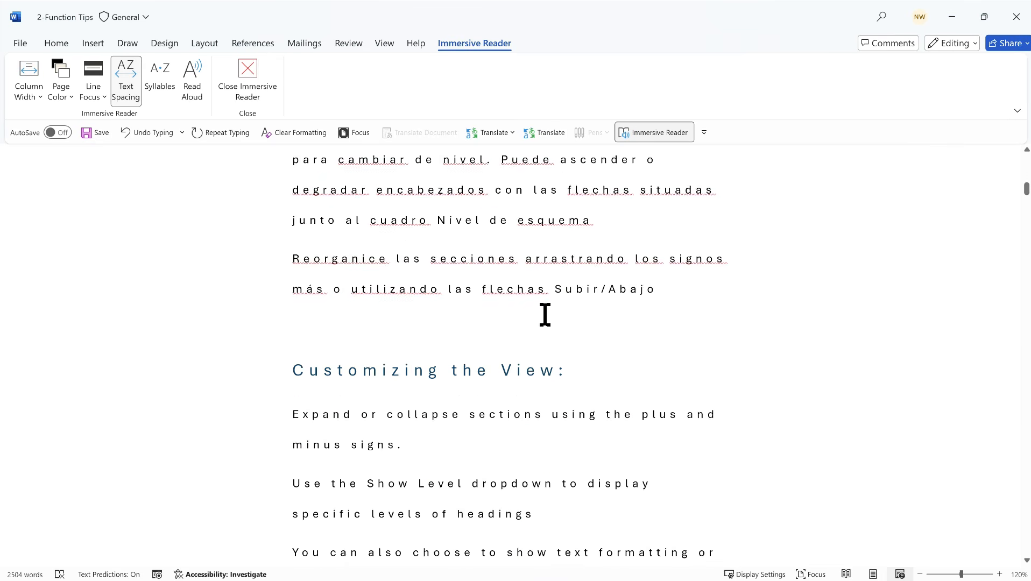
{"action": "scroll", "coordinate": [545, 315], "scroll_direction": "down", "scroll_amount": 8}
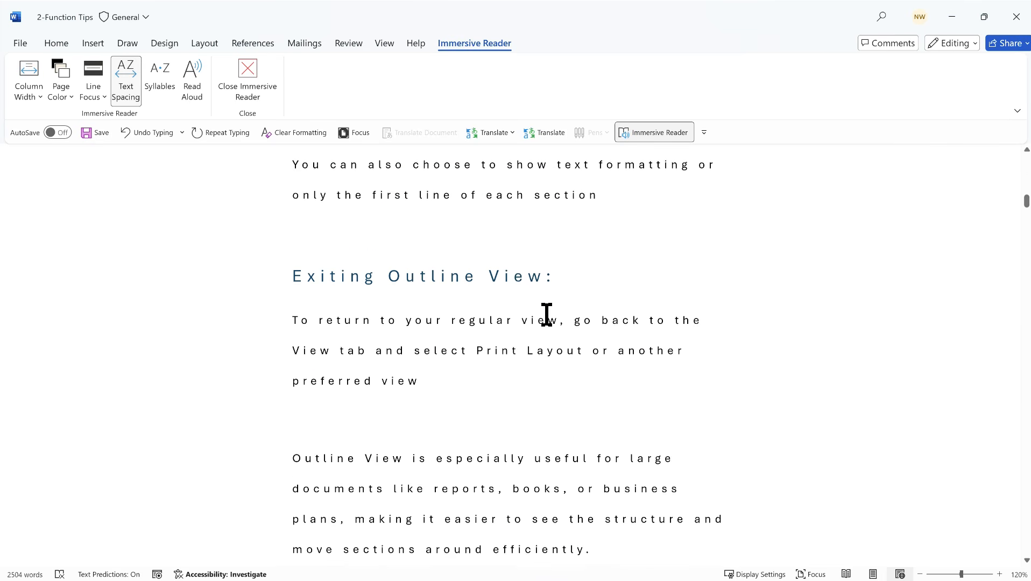
{"action": "scroll", "coordinate": [548, 314], "scroll_direction": "down", "scroll_amount": 4}
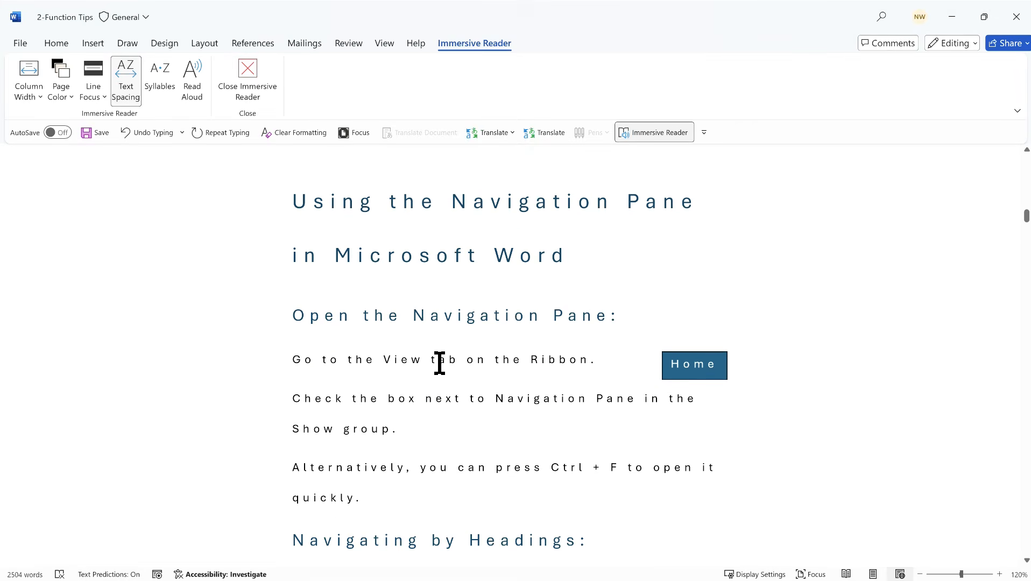
{"action": "double_click", "coordinate": [402, 359]}
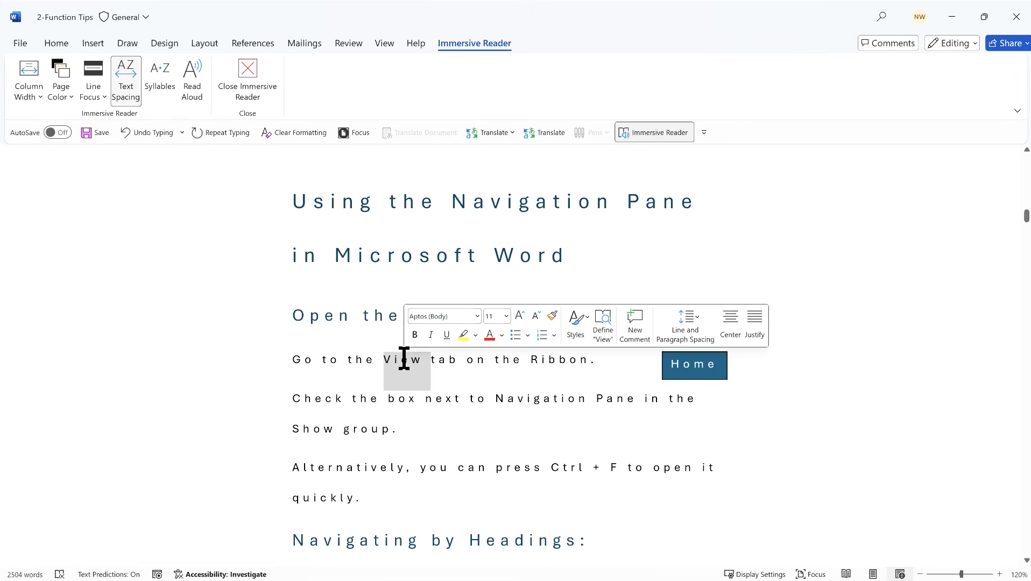
{"action": "double_click", "coordinate": [446, 360]}
{"action": "right_click", "coordinate": [447, 363]}
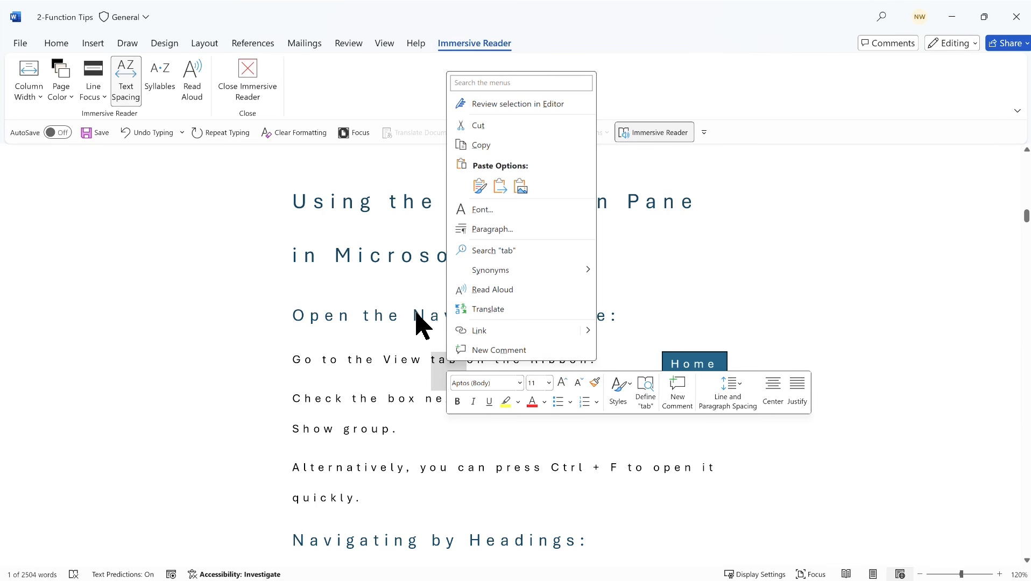
{"action": "key", "text": "Escape"}
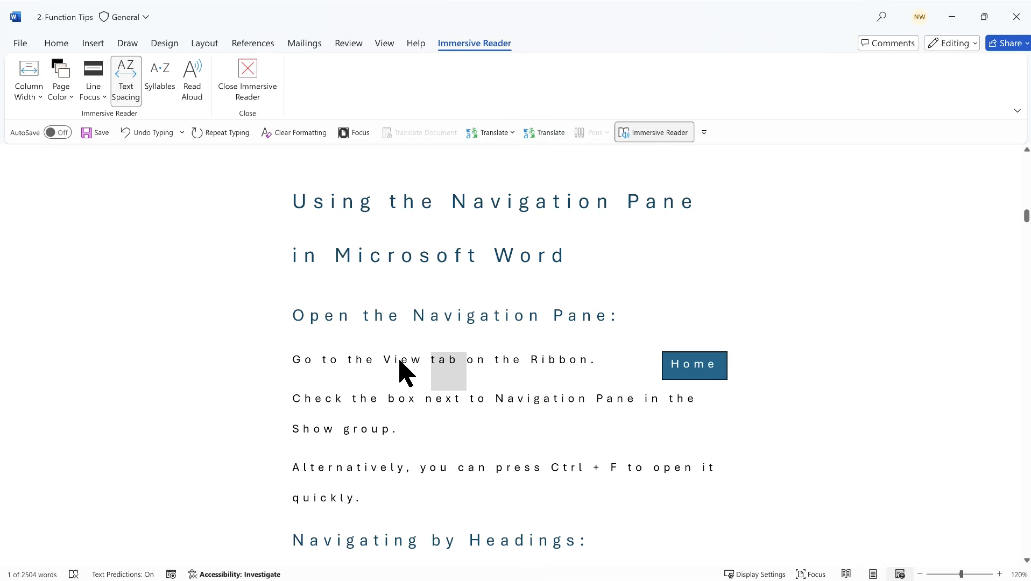
{"action": "double_click", "coordinate": [401, 360]}
{"action": "right_click", "coordinate": [402, 361]}
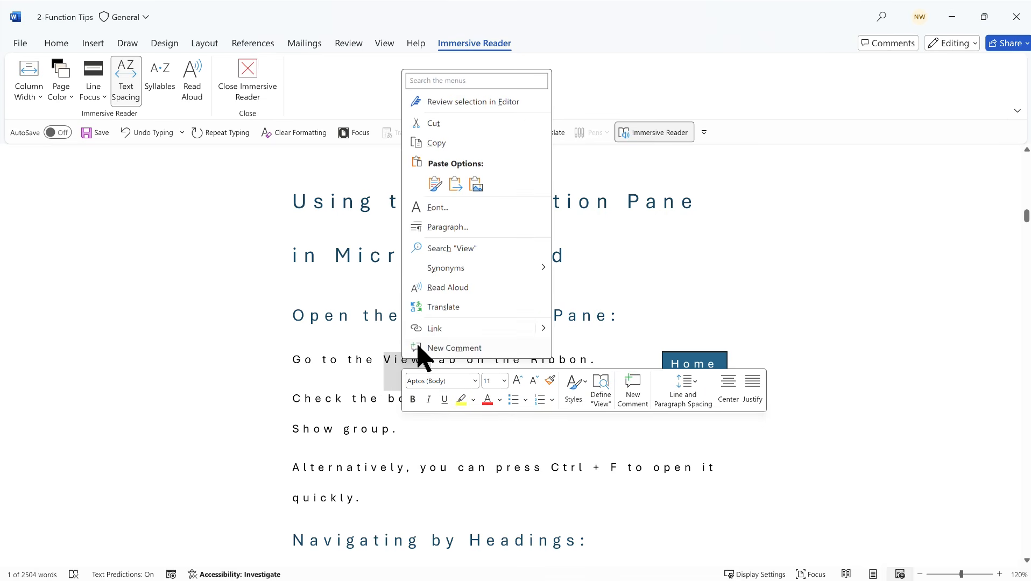
{"action": "key", "text": "Escape"}
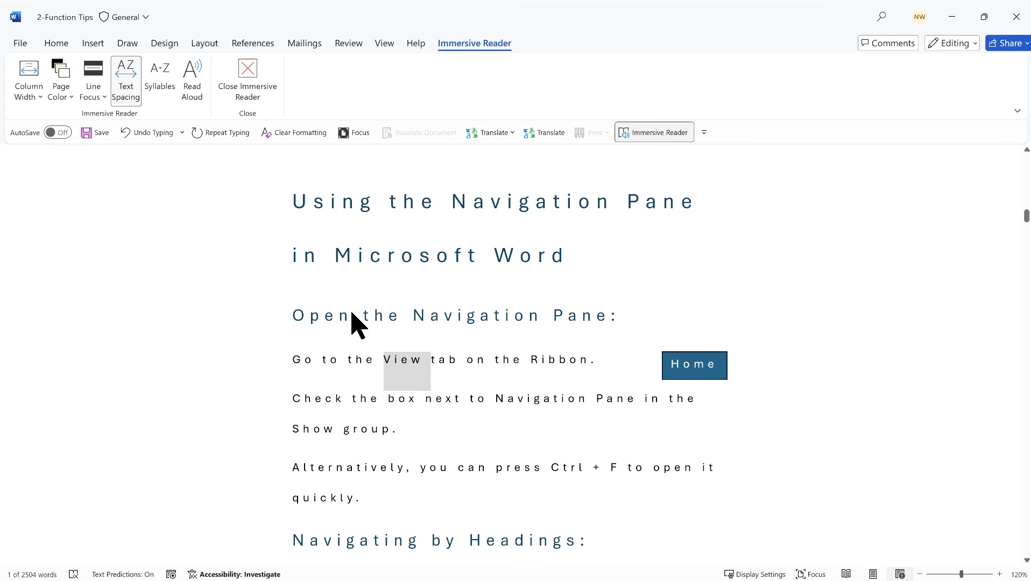
{"action": "left_click", "coordinate": [248, 78]}
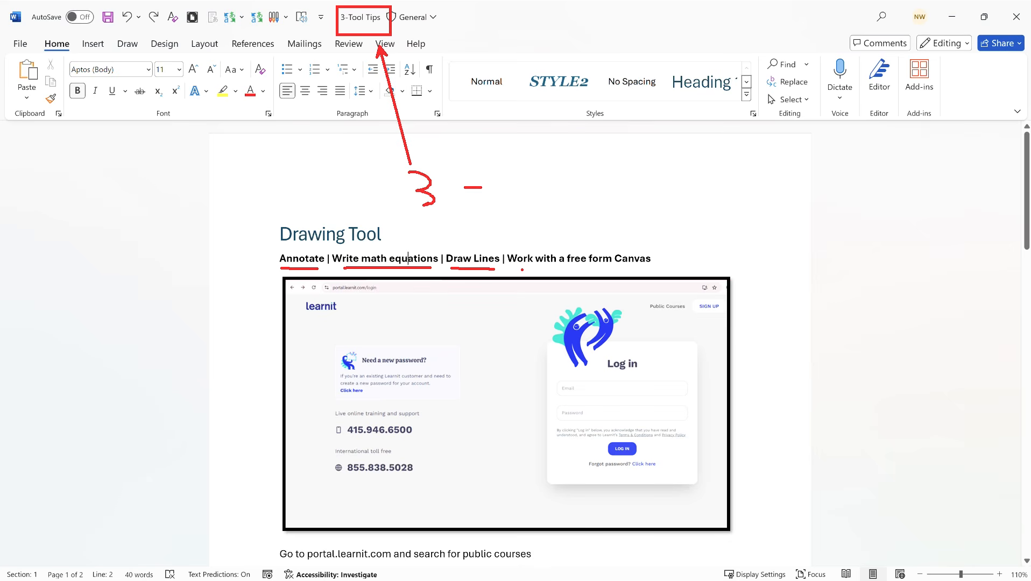
{"action": "left_click_drag", "start_coordinate": [518, 268], "coordinate": [576, 268]}
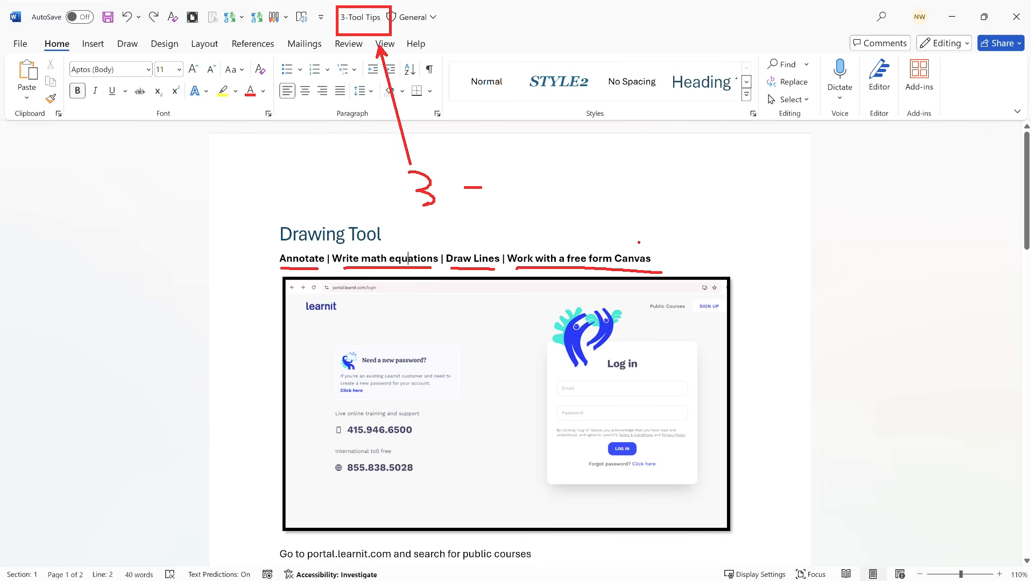
{"action": "key", "text": "Escape"}
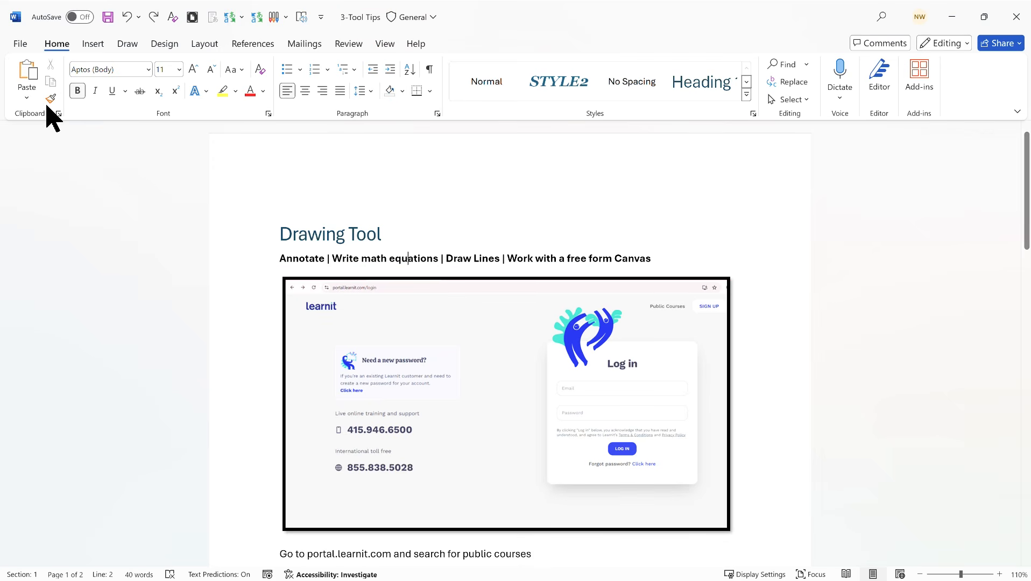
- Check the Draw entry among the main tabs in the ribbon customization options, and cancel the dialog
{"action": "left_click", "coordinate": [131, 45]}
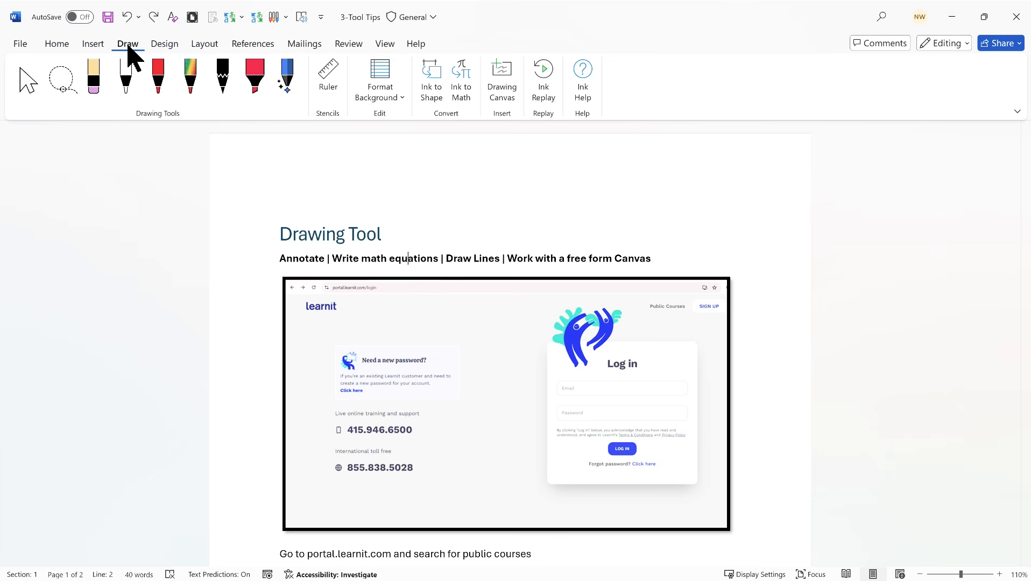
{"action": "right_click", "coordinate": [60, 45]}
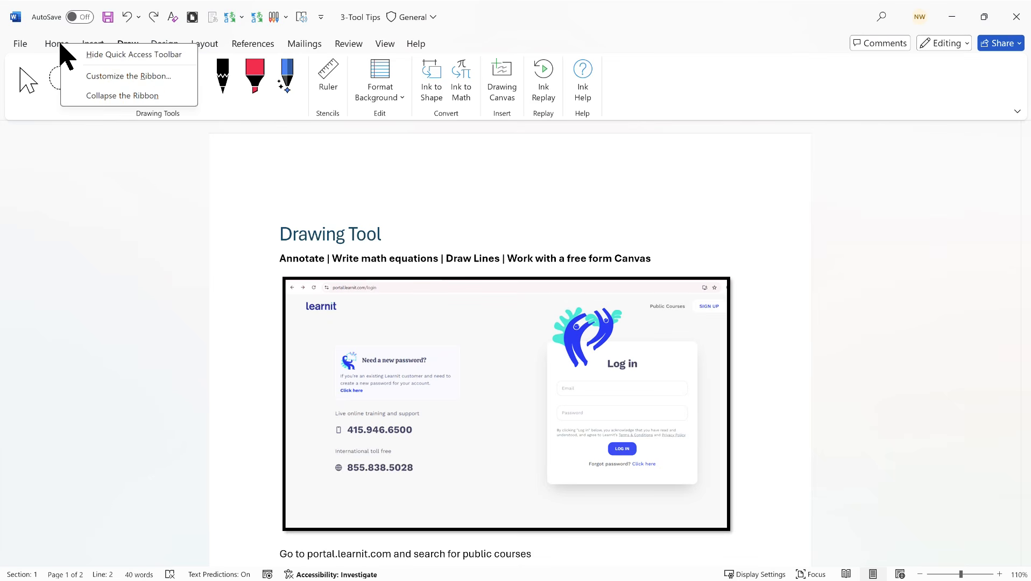
{"action": "left_click", "coordinate": [129, 76]}
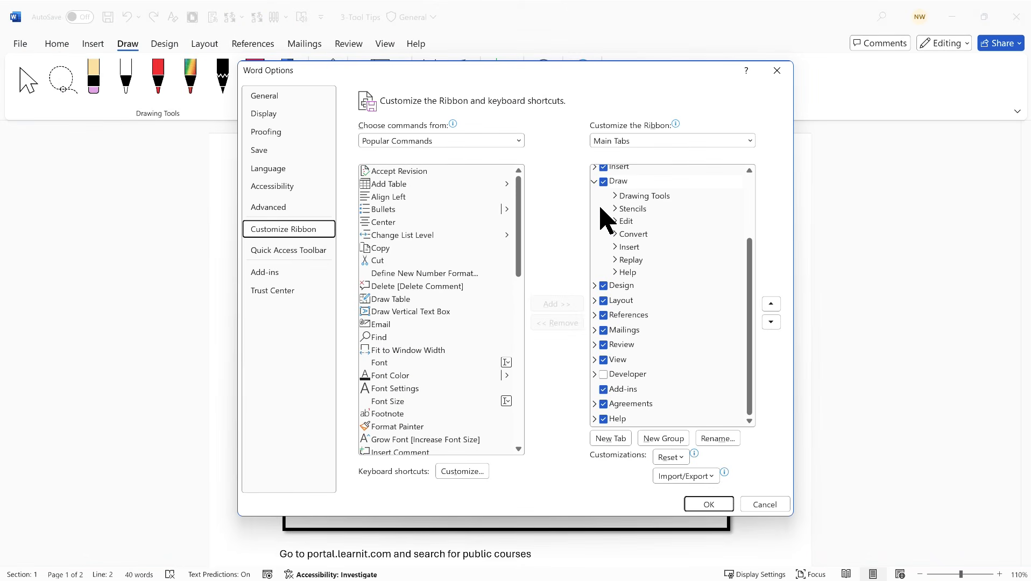
{"action": "left_click", "coordinate": [594, 182]}
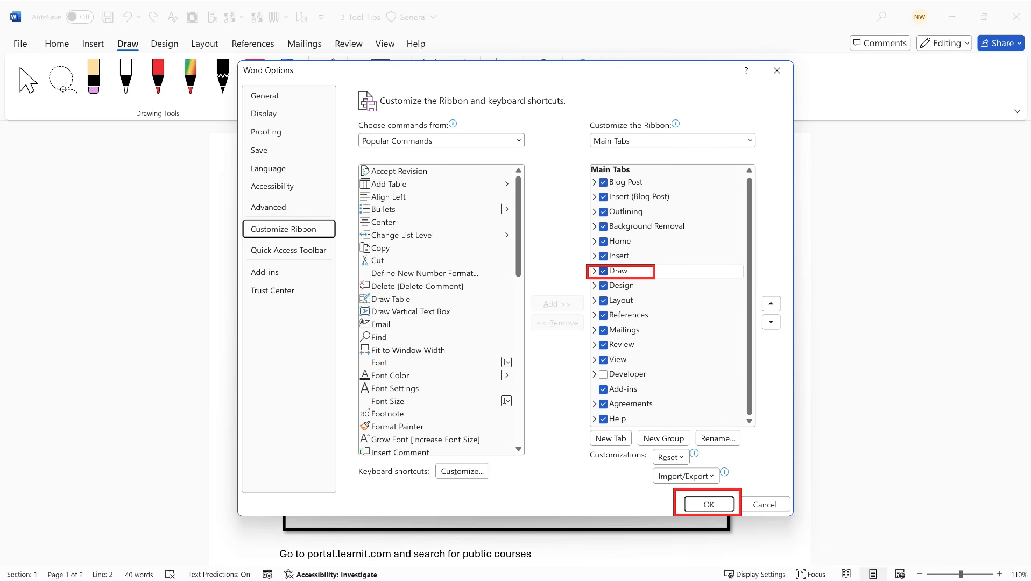
{"action": "left_click", "coordinate": [769, 504]}
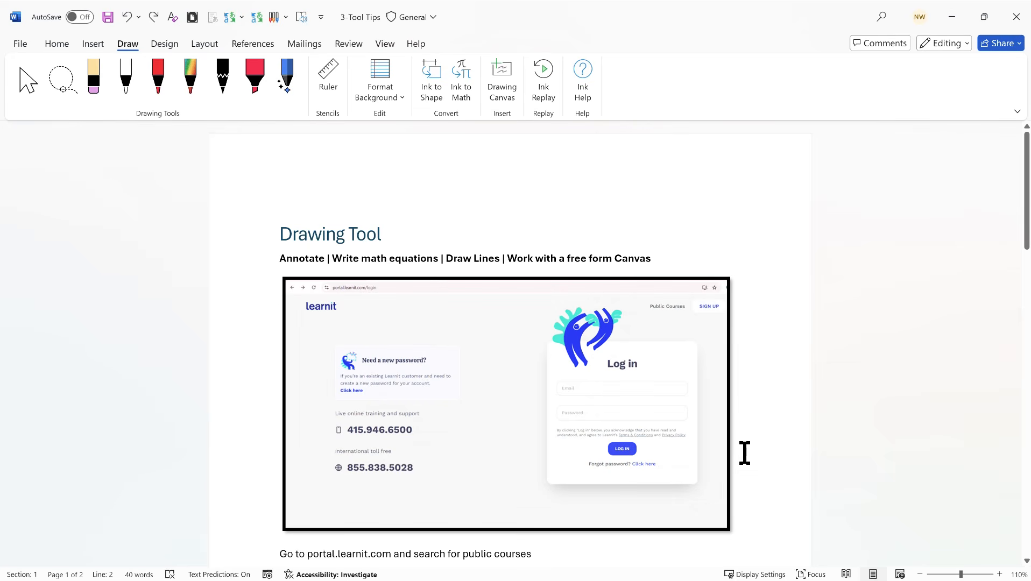
- Try the Select, Lasso and Eraser drawing tools around the Drawing Tool heading, returning to Select
{"action": "left_click", "coordinate": [999, 575]}
{"action": "left_click", "coordinate": [1000, 575]}
{"action": "scroll", "coordinate": [841, 359], "scroll_direction": "down", "scroll_amount": 3}
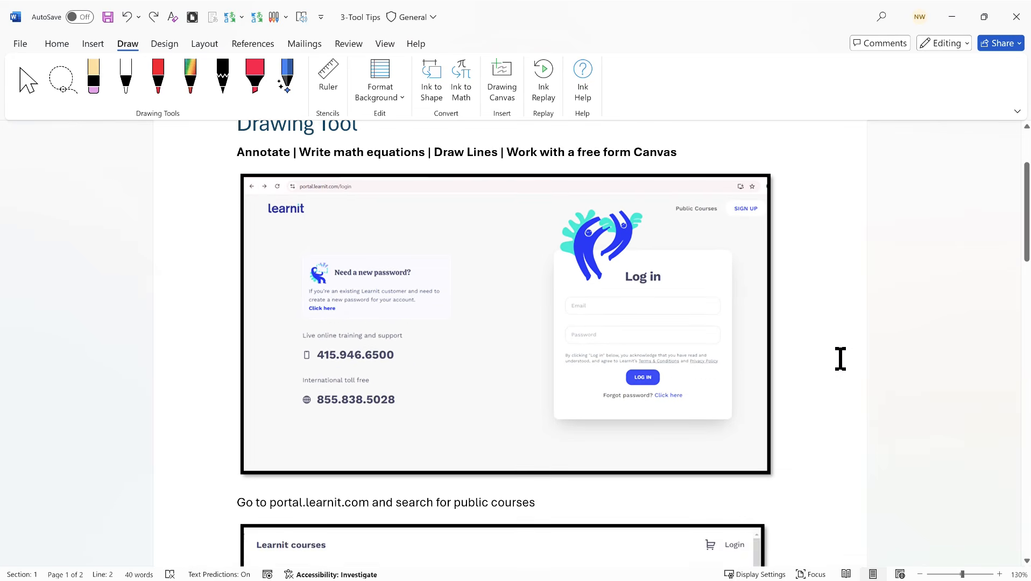
{"action": "scroll", "coordinate": [841, 359], "scroll_direction": "up", "scroll_amount": 1}
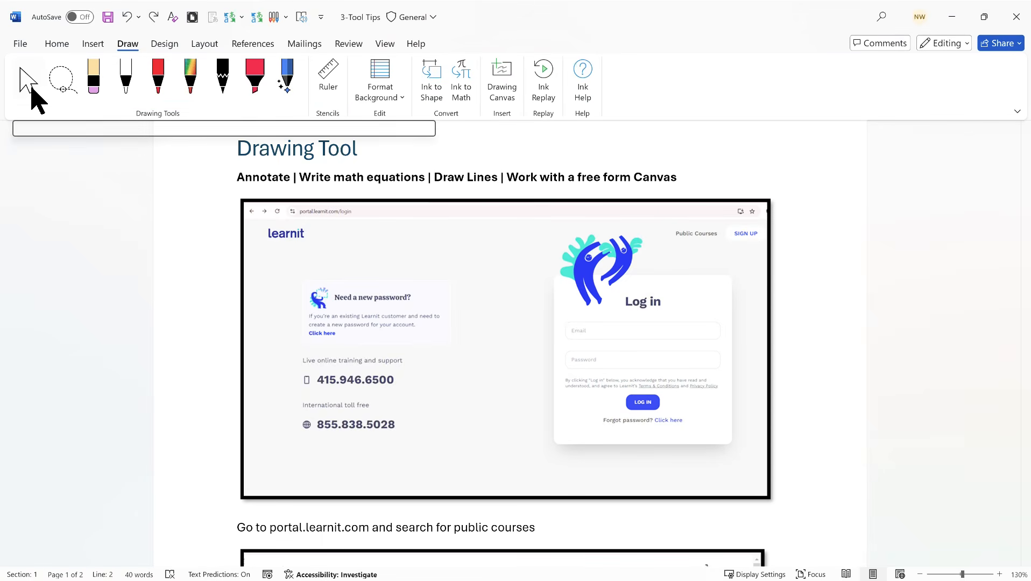
{"action": "left_click", "coordinate": [22, 79]}
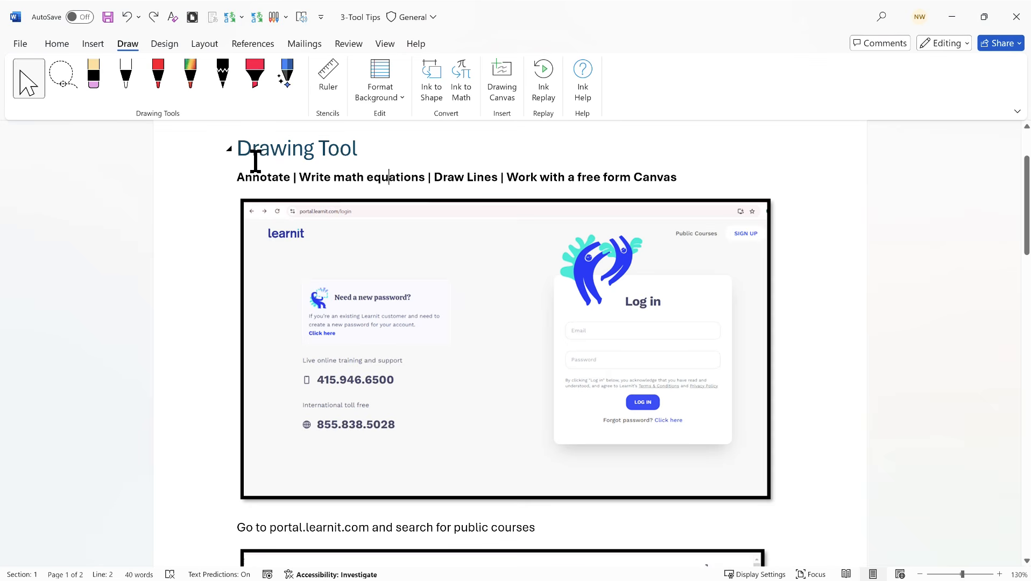
{"action": "left_click", "coordinate": [68, 82]}
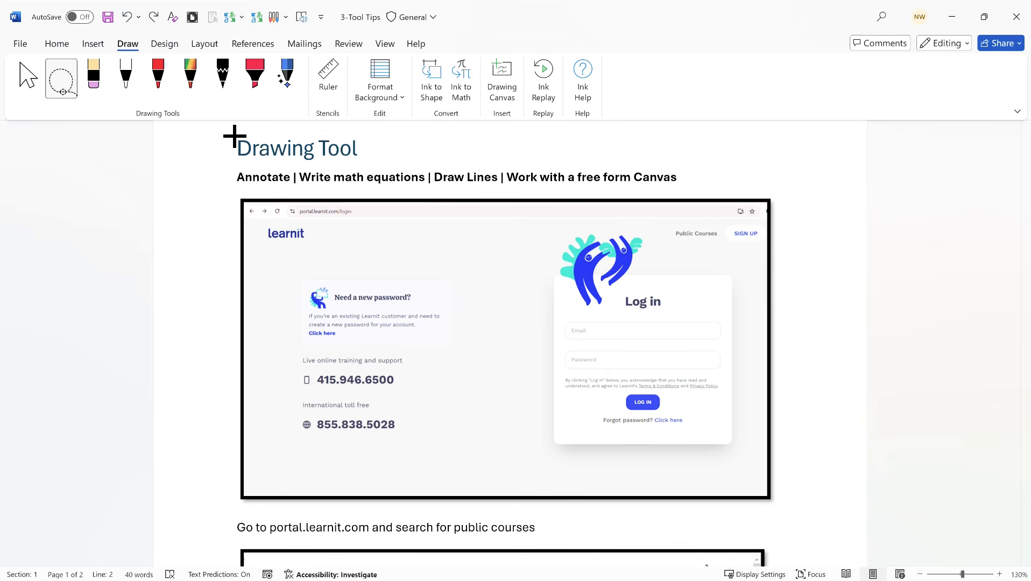
{"action": "mouse_move", "coordinate": [337, 189]}
{"action": "left_mouse_down"}
{"action": "mouse_move", "coordinate": [236, 141]}
{"action": "mouse_move", "coordinate": [292, 133]}
{"action": "mouse_move", "coordinate": [345, 202]}
{"action": "mouse_move", "coordinate": [216, 170]}
{"action": "left_mouse_up"}
{"action": "left_click", "coordinate": [97, 82]}
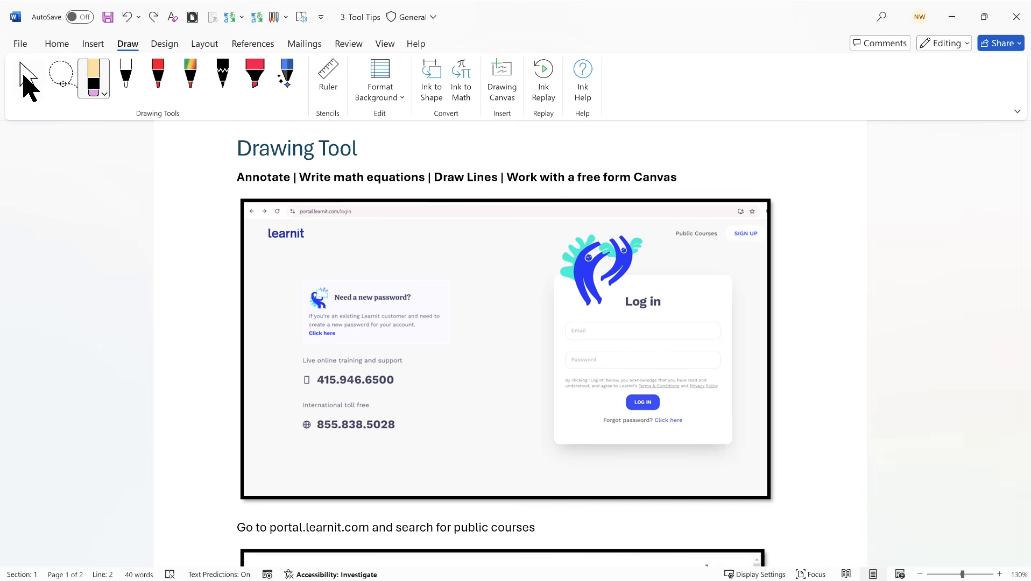
{"action": "left_click", "coordinate": [27, 81]}
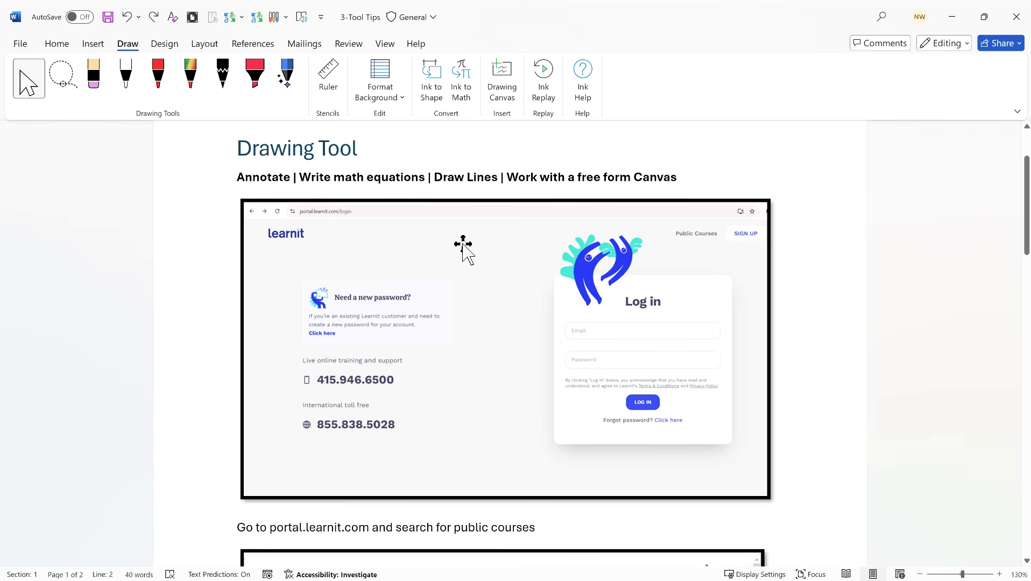
- Draw a red rectangle around the portal.learnit.com/login address in the first screenshot, using the first pen at its fourth thickness preset
{"action": "left_click", "coordinate": [128, 82]}
{"action": "left_click", "coordinate": [136, 95]}
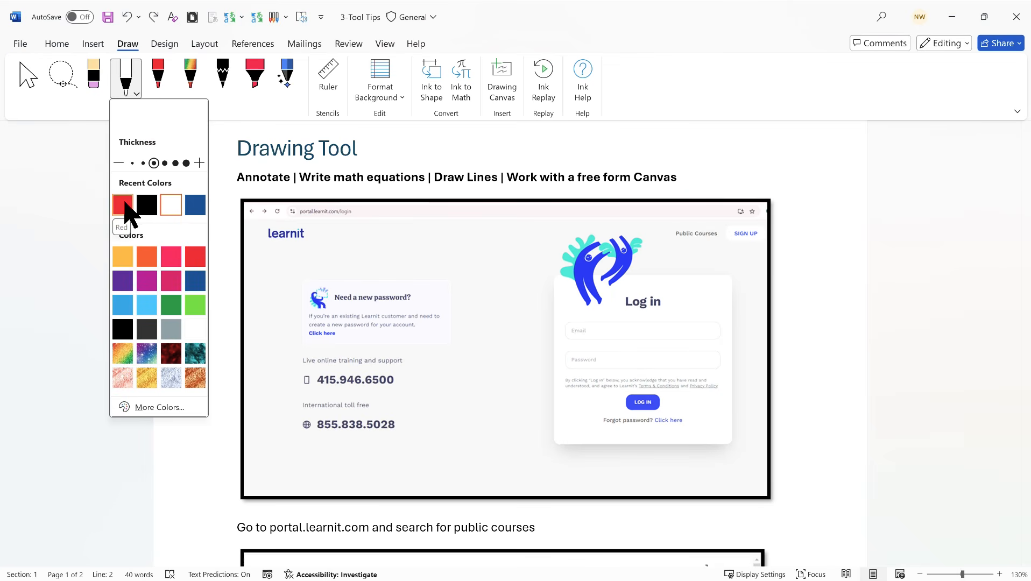
{"action": "left_click", "coordinate": [176, 163]}
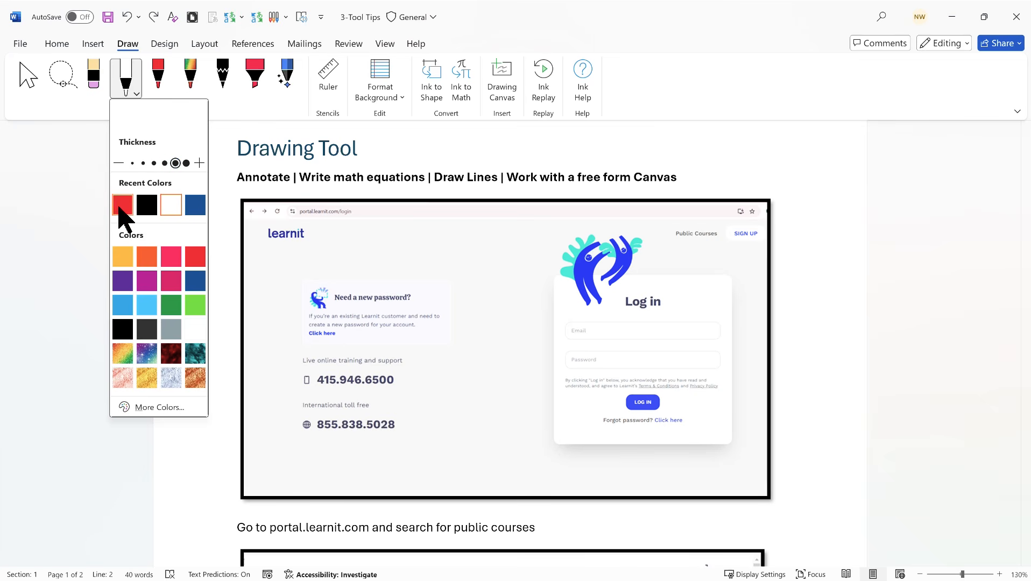
{"action": "left_click", "coordinate": [121, 209]}
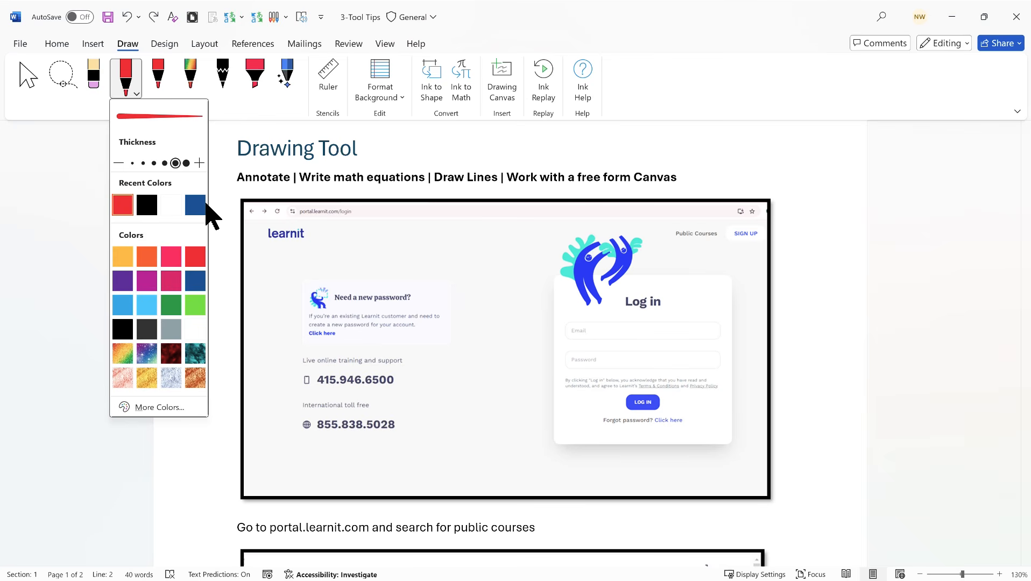
{"action": "left_click", "coordinate": [165, 163]}
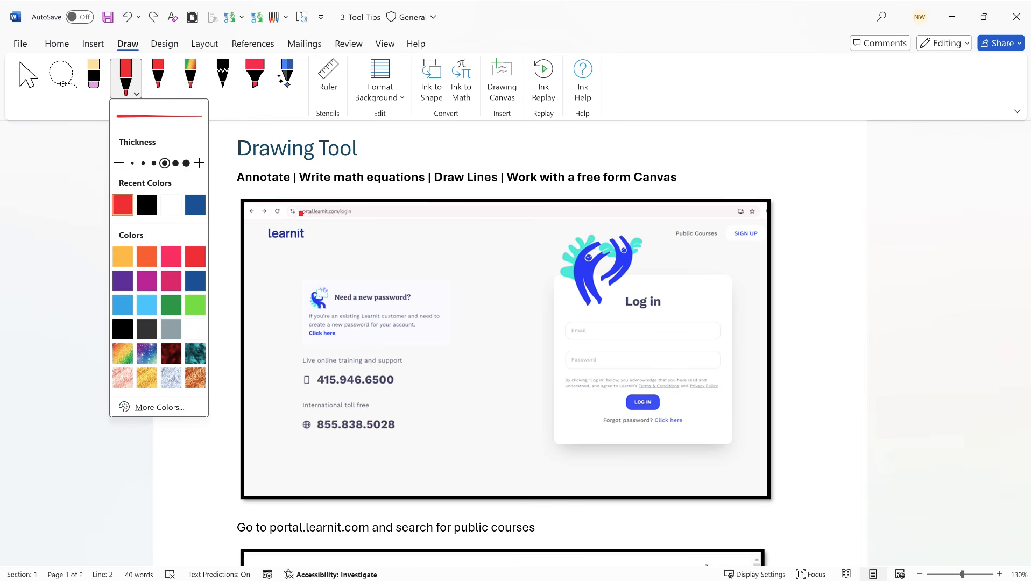
{"action": "left_click", "coordinate": [287, 202]}
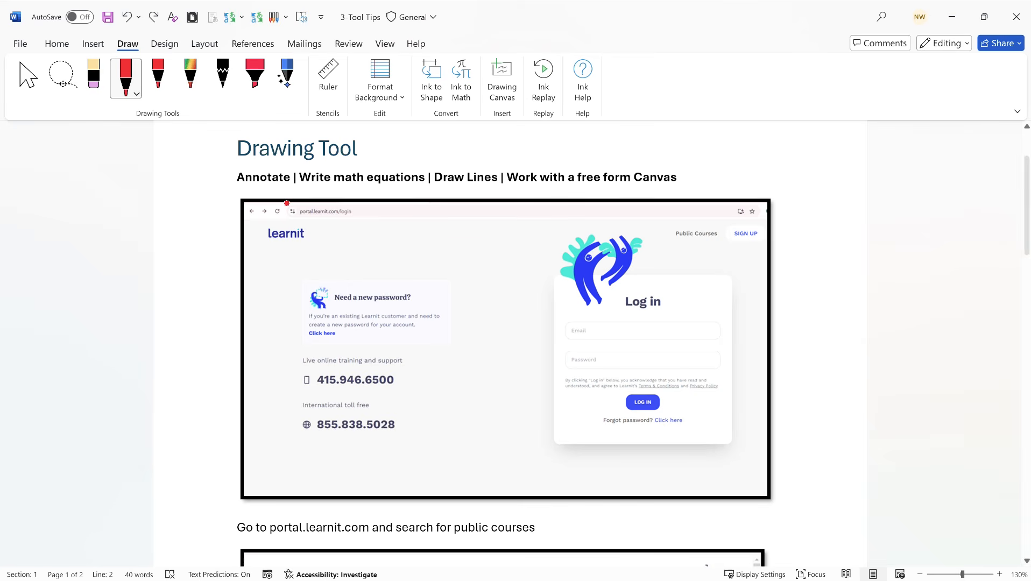
{"action": "mouse_move", "coordinate": [287, 203]}
{"action": "left_mouse_down"}
{"action": "mouse_move", "coordinate": [362, 204]}
{"action": "mouse_move", "coordinate": [363, 219]}
{"action": "mouse_move", "coordinate": [288, 221]}
{"action": "mouse_move", "coordinate": [287, 204]}
{"action": "left_mouse_up"}
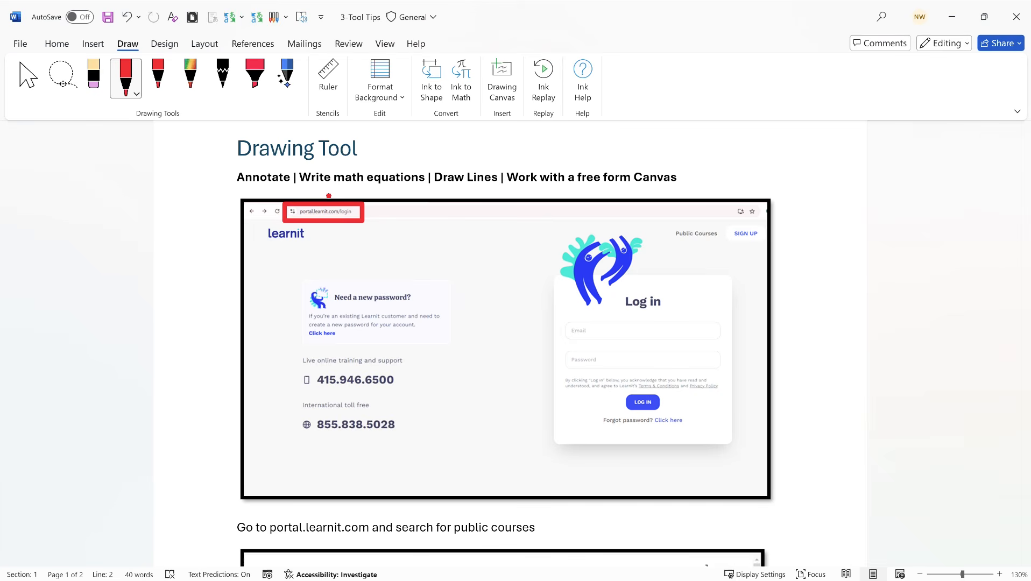
- With Ink to Shape enabled, draw a red rectangle around Public Courses and handwrite "1-" before the "Go to portal.learnit.com" line
{"action": "left_click", "coordinate": [428, 85]}
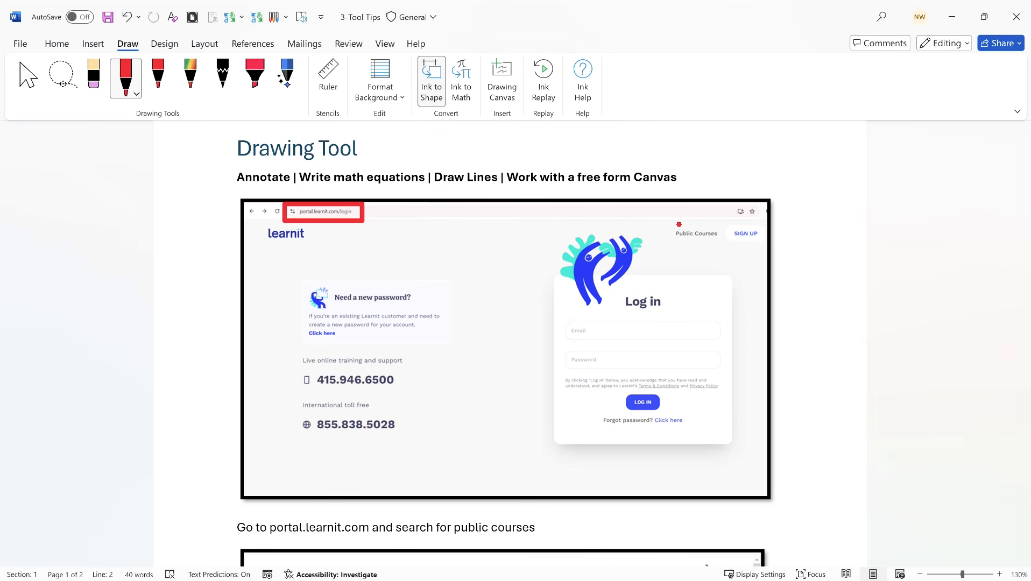
{"action": "mouse_move", "coordinate": [675, 221]}
{"action": "left_mouse_down"}
{"action": "mouse_move", "coordinate": [721, 221]}
{"action": "mouse_move", "coordinate": [670, 243]}
{"action": "mouse_move", "coordinate": [676, 220]}
{"action": "left_mouse_up"}
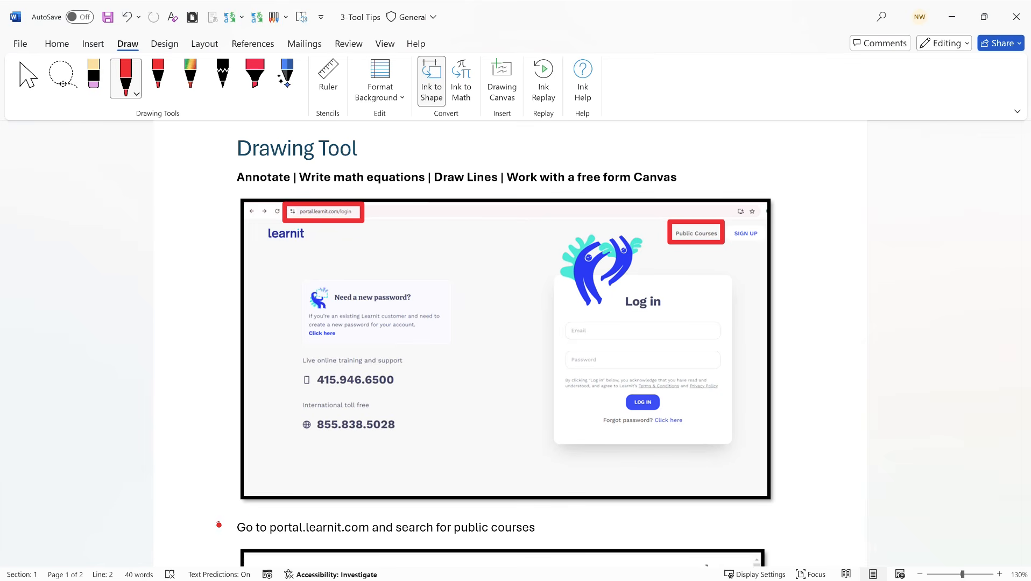
{"action": "left_click_drag", "start_coordinate": [225, 529], "coordinate": [233, 529]}
{"action": "left_click", "coordinate": [28, 80]}
- Change the first pen's colour to dark blue and draw an ellipse around Soft Skills in the second screenshot
{"action": "scroll", "coordinate": [568, 293], "scroll_direction": "down", "scroll_amount": 5}
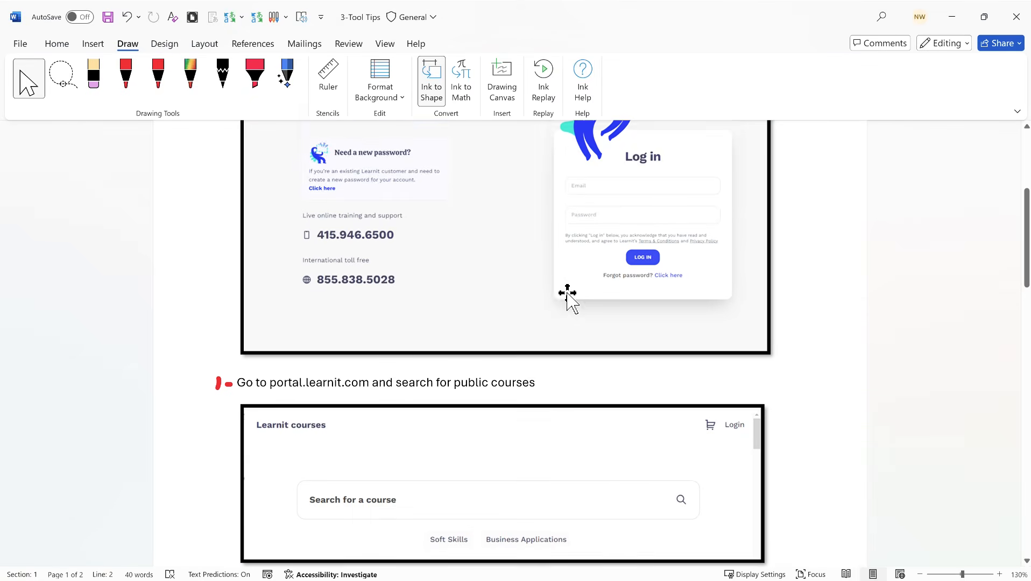
{"action": "scroll", "coordinate": [567, 293], "scroll_direction": "down", "scroll_amount": 2}
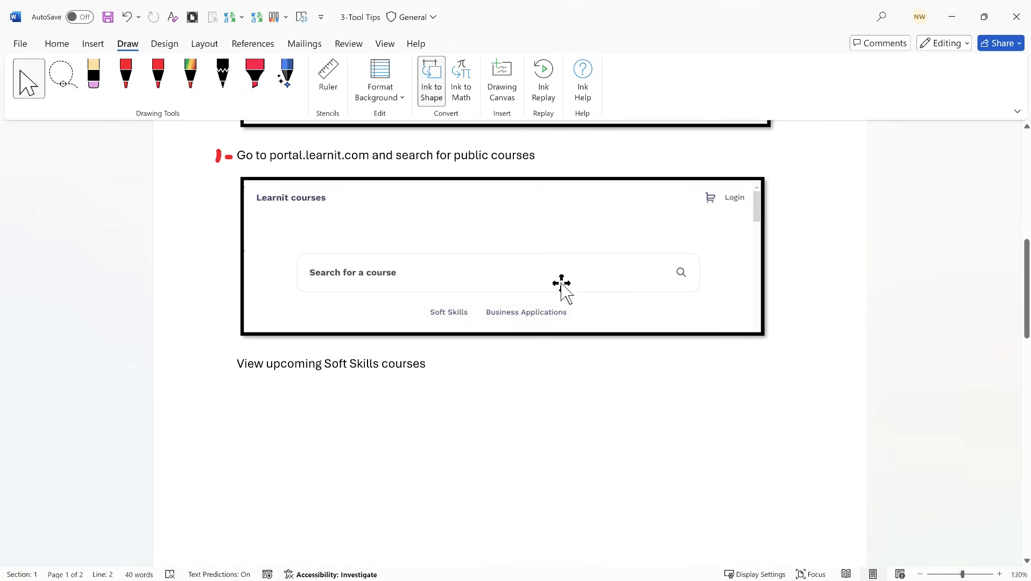
{"action": "scroll", "coordinate": [559, 285], "scroll_direction": "up", "scroll_amount": 4}
{"action": "scroll", "coordinate": [571, 285], "scroll_direction": "down", "scroll_amount": 4}
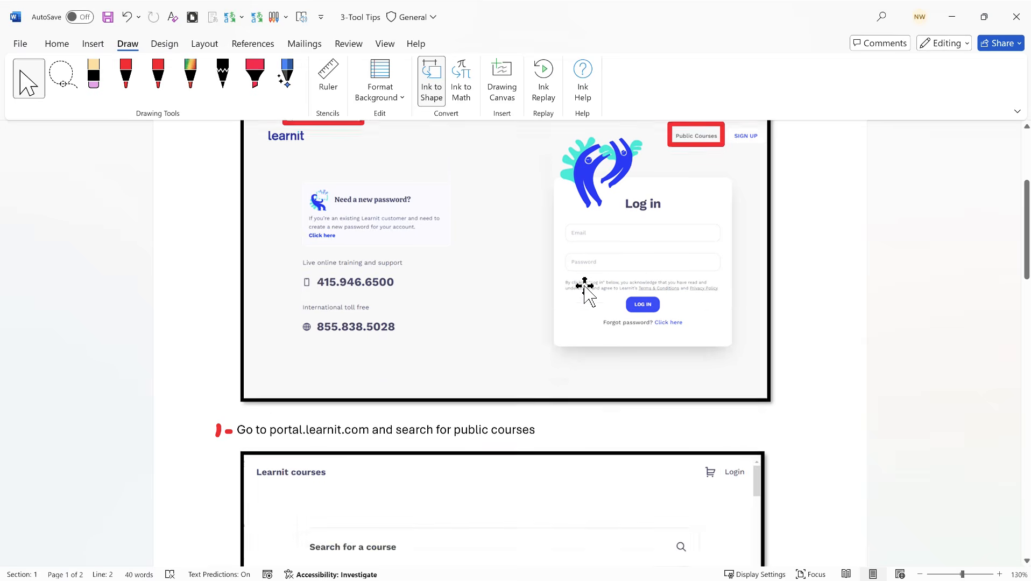
{"action": "scroll", "coordinate": [585, 286], "scroll_direction": "down", "scroll_amount": 1}
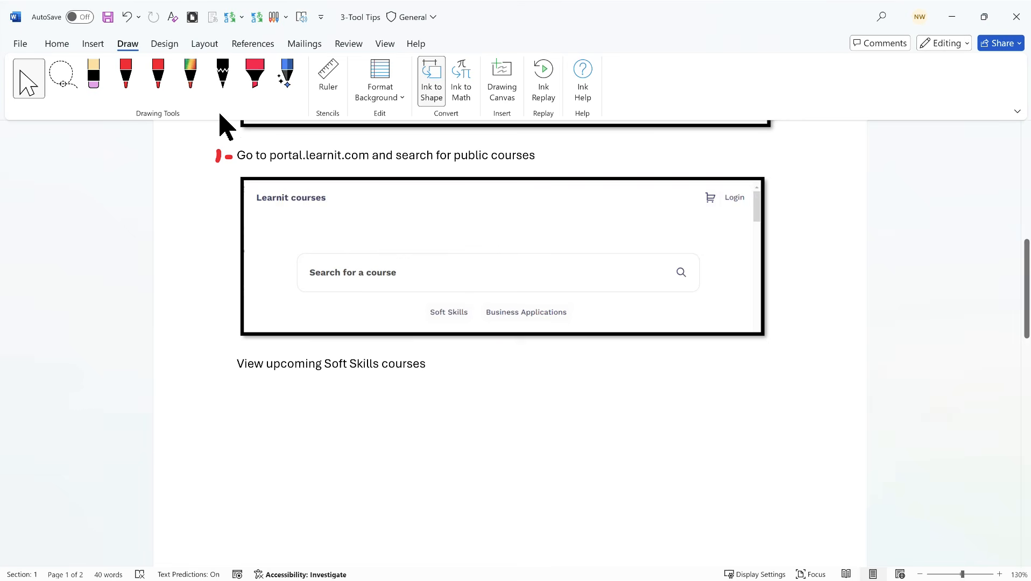
{"action": "left_click", "coordinate": [128, 89]}
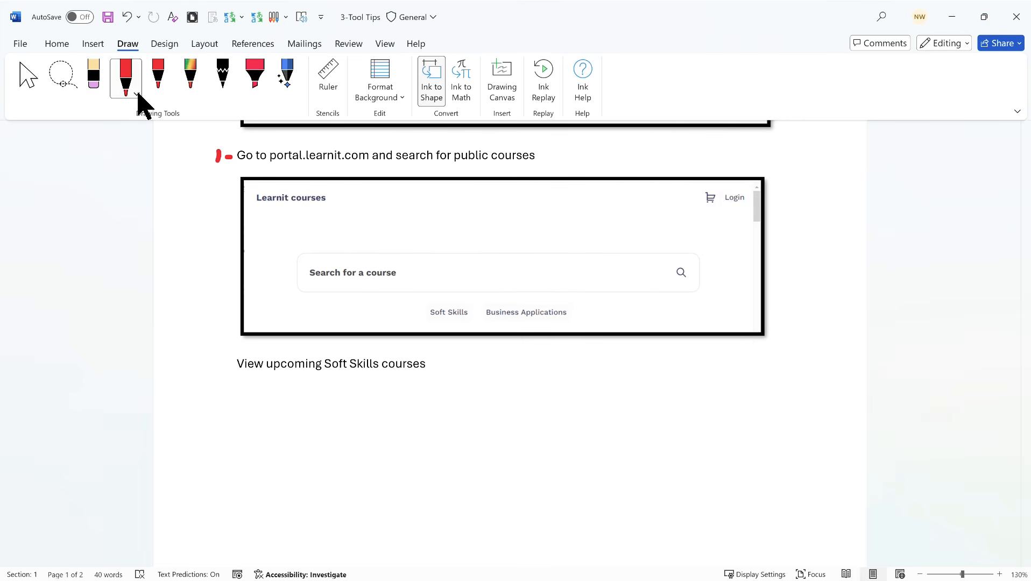
{"action": "left_click", "coordinate": [136, 94]}
{"action": "left_click", "coordinate": [194, 206]}
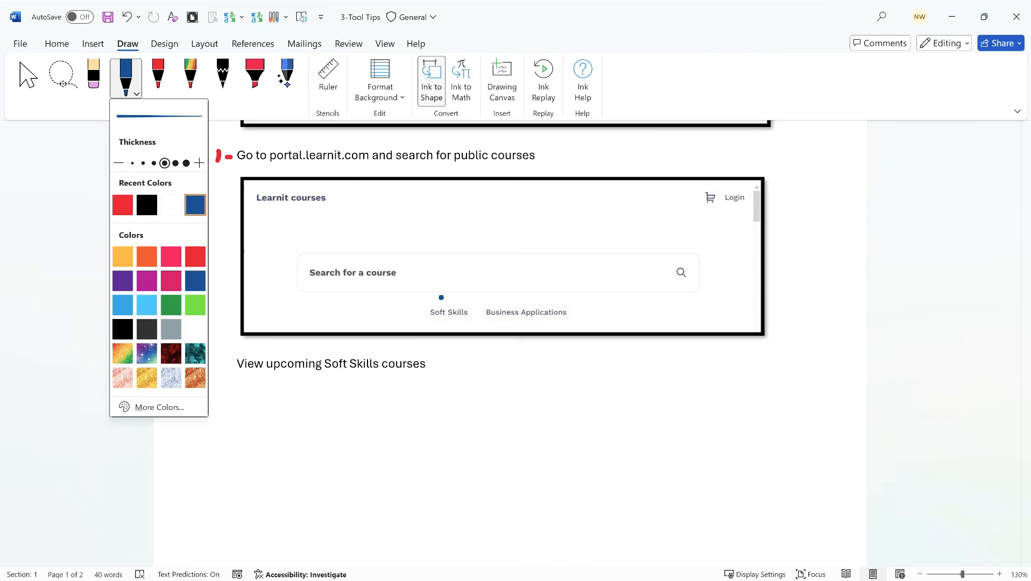
{"action": "mouse_move", "coordinate": [448, 297]}
{"action": "left_mouse_down"}
{"action": "mouse_move", "coordinate": [412, 310]}
{"action": "mouse_move", "coordinate": [462, 326]}
{"action": "mouse_move", "coordinate": [475, 305]}
{"action": "mouse_move", "coordinate": [443, 300]}
{"action": "left_mouse_up"}
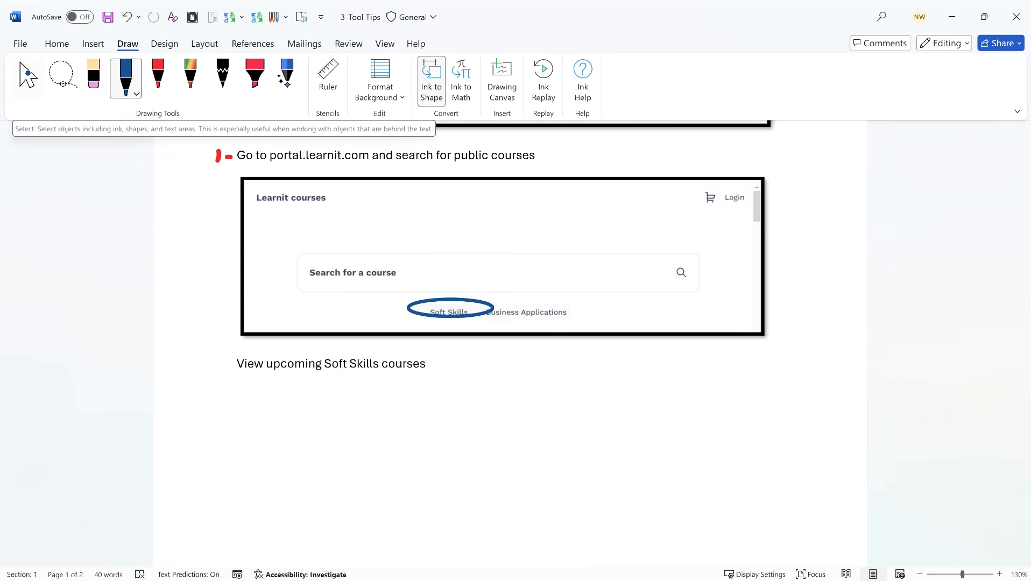
- Select the blue ellipse and resize it to about 0.27" high by 0.76" wide so it fits around Soft Skills
{"action": "left_click", "coordinate": [28, 72]}
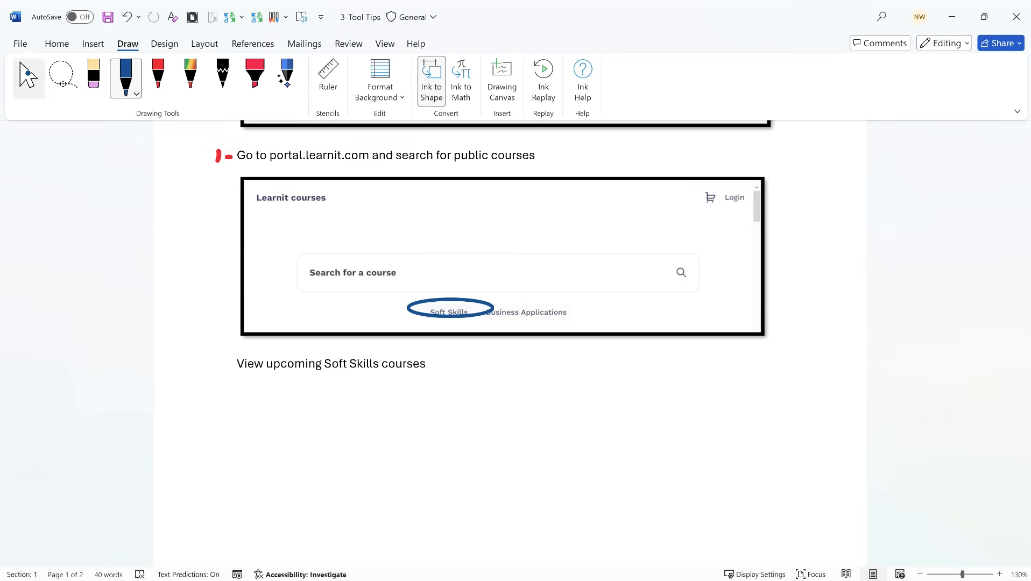
{"action": "left_click", "coordinate": [467, 300]}
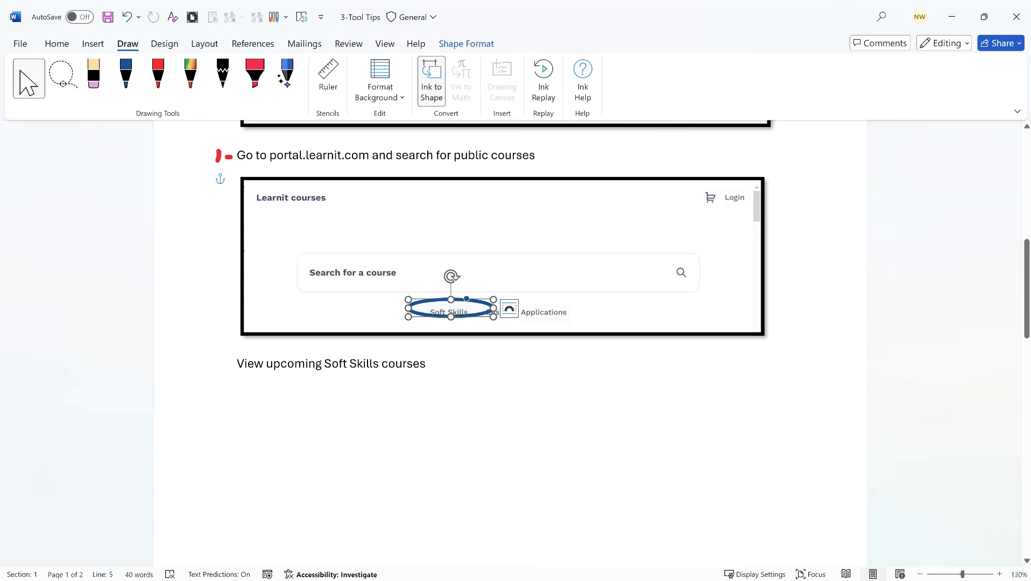
{"action": "left_click", "coordinate": [456, 43]}
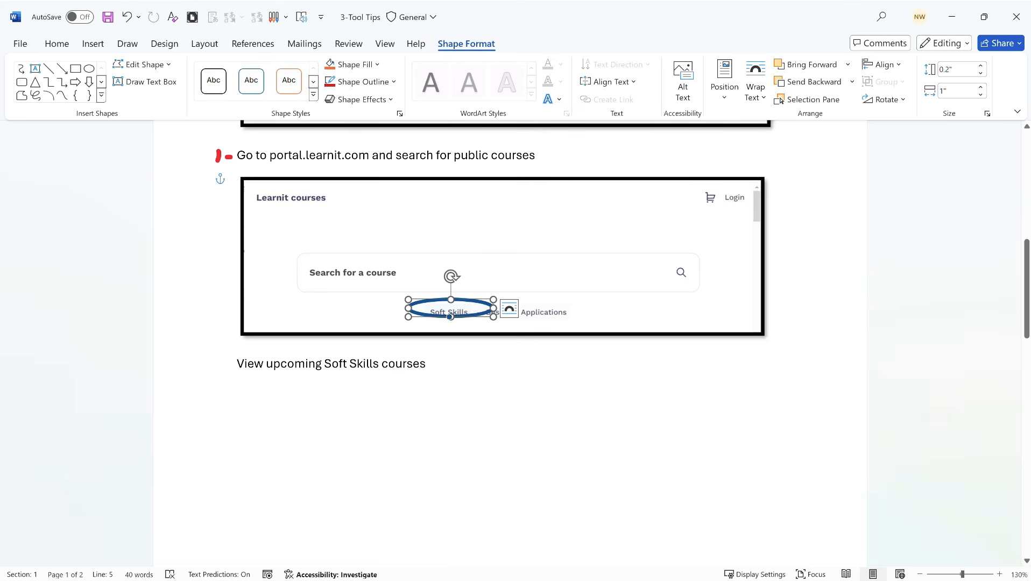
{"action": "left_click_drag", "start_coordinate": [450, 317], "coordinate": [483, 312]}
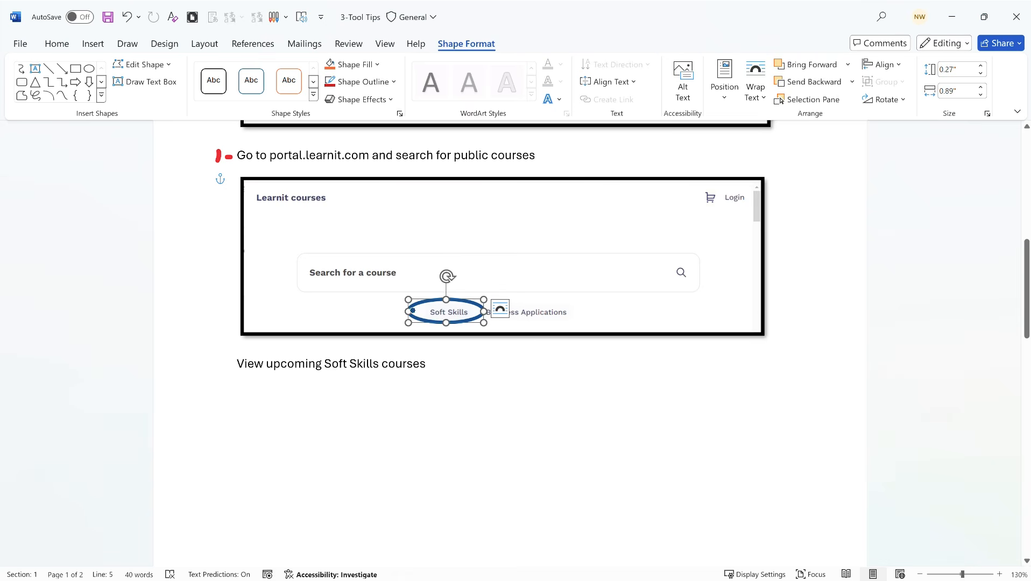
{"action": "left_click_drag", "start_coordinate": [410, 311], "coordinate": [414, 311]}
{"action": "left_click_drag", "start_coordinate": [484, 311], "coordinate": [479, 311]}
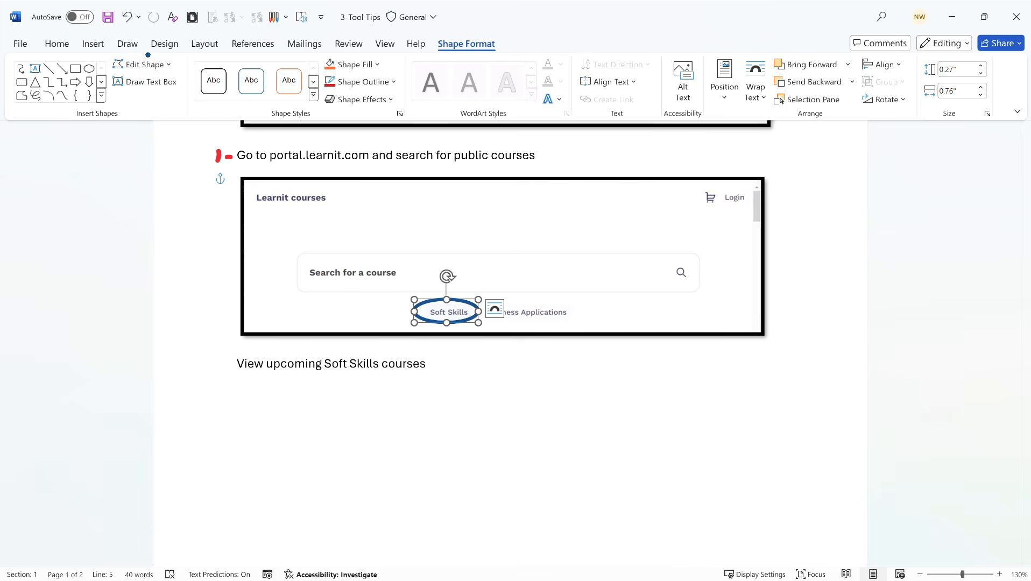
- Handwrite "2-" in blue before the "View upcoming Soft Skills courses" line, and return to the Select tool
{"action": "left_click", "coordinate": [126, 42]}
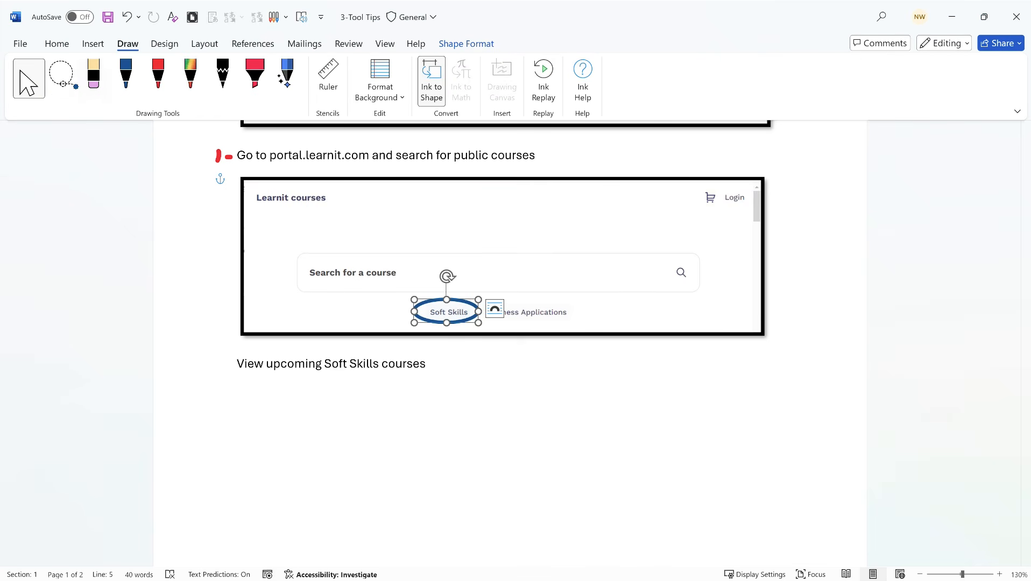
{"action": "left_click", "coordinate": [343, 358]}
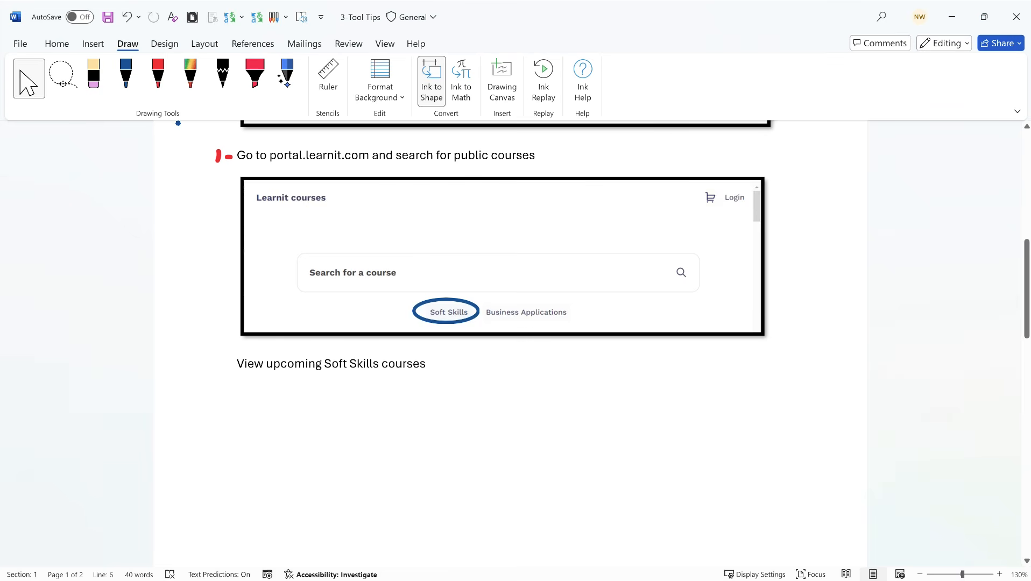
{"action": "left_click", "coordinate": [126, 75]}
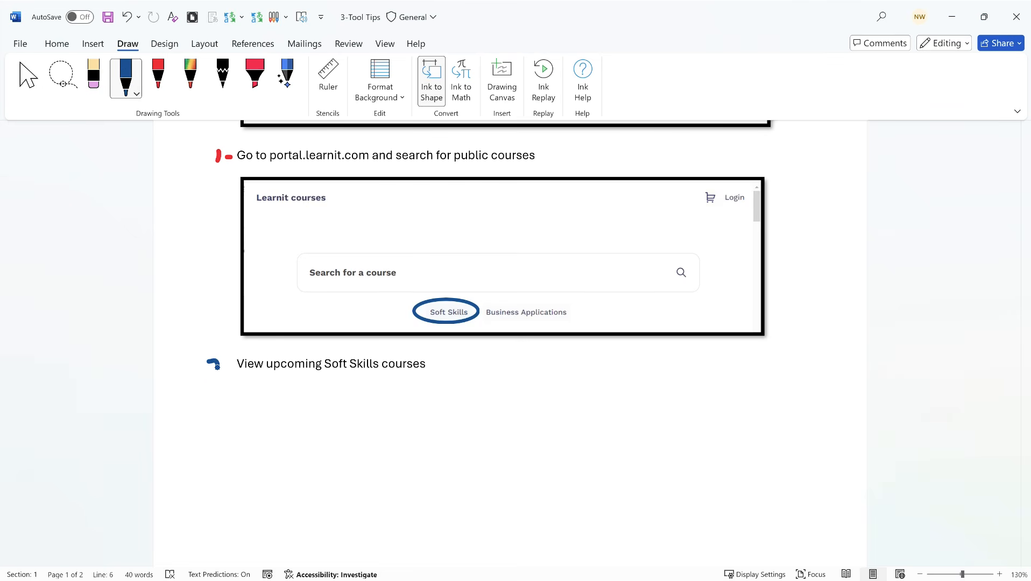
{"action": "mouse_move", "coordinate": [218, 367]}
{"action": "left_mouse_down"}
{"action": "mouse_move", "coordinate": [205, 375]}
{"action": "mouse_move", "coordinate": [233, 364]}
{"action": "left_mouse_up"}
{"action": "left_click", "coordinate": [37, 88]}
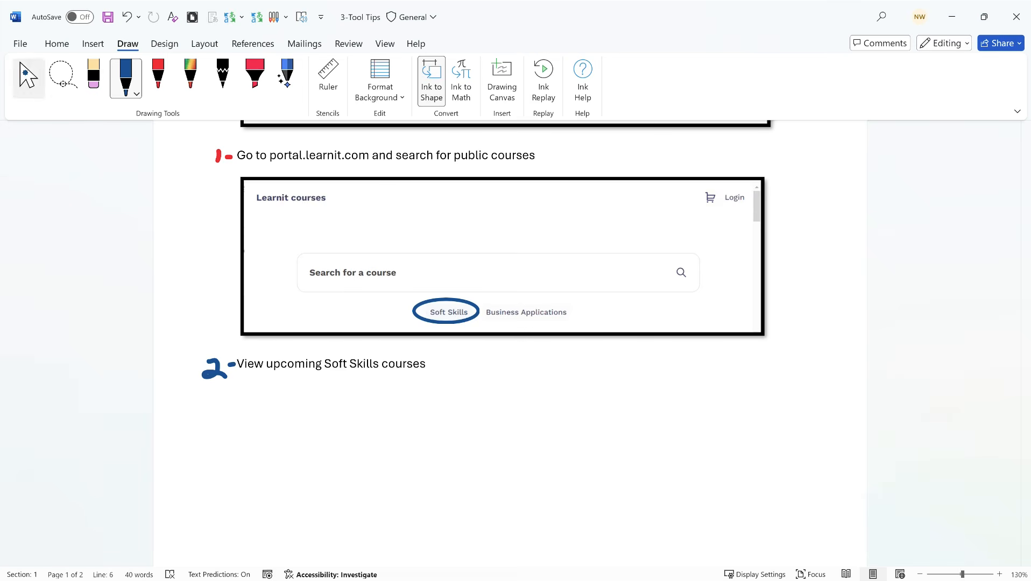
- Set the highlighter colour to magenta and highlight the Personal Development heading in the third screenshot
{"action": "scroll", "coordinate": [555, 323], "scroll_direction": "down", "scroll_amount": 3}
{"action": "scroll", "coordinate": [555, 323], "scroll_direction": "down", "scroll_amount": 6}
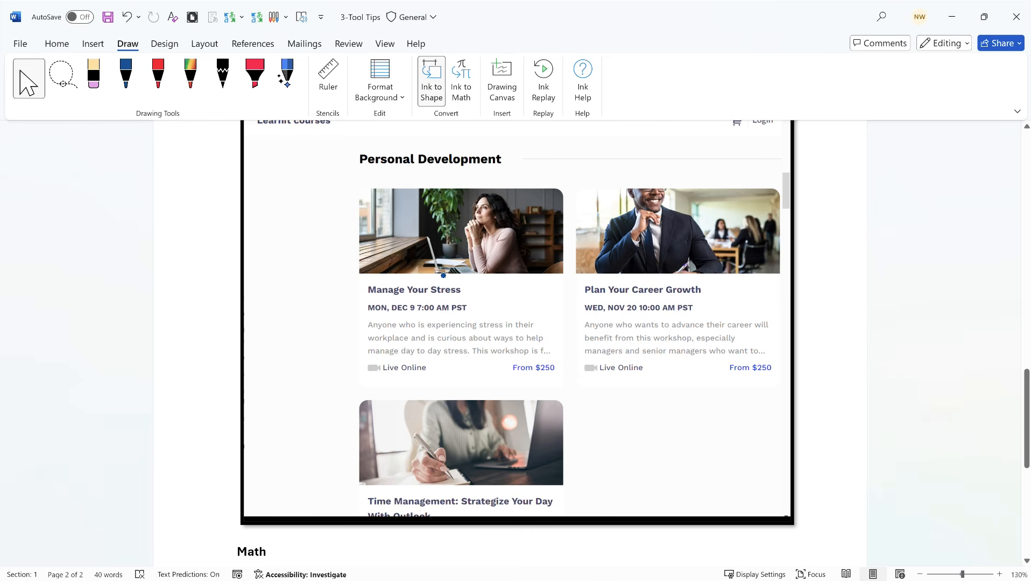
{"action": "scroll", "coordinate": [429, 284], "scroll_direction": "up", "scroll_amount": 10}
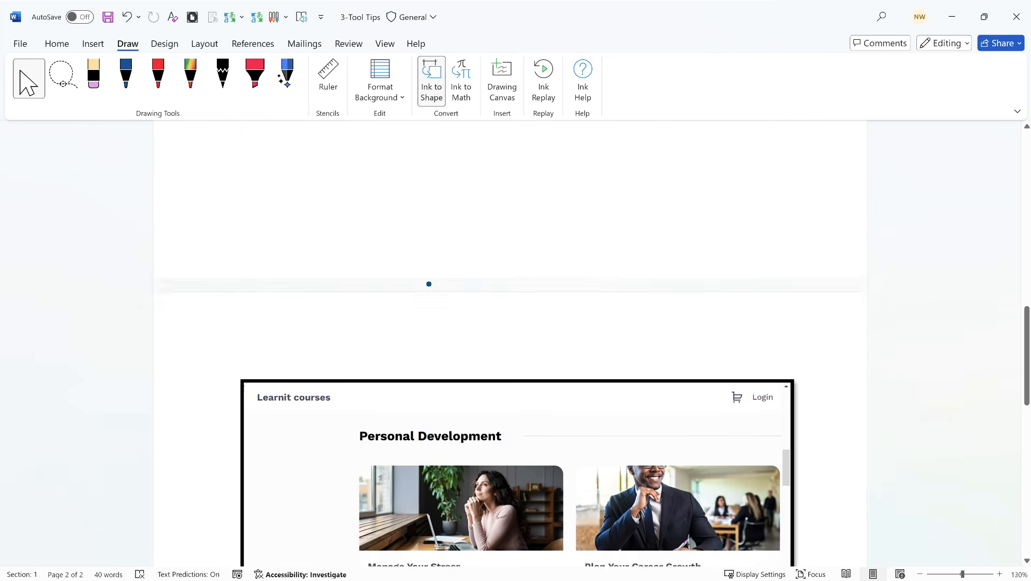
{"action": "scroll", "coordinate": [429, 284], "scroll_direction": "up", "scroll_amount": 5}
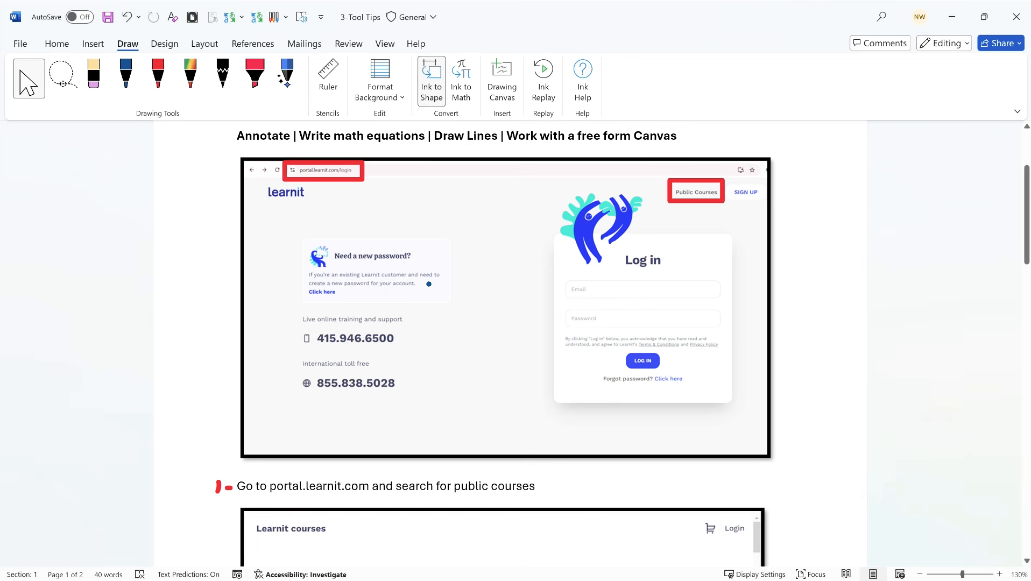
{"action": "scroll", "coordinate": [429, 284], "scroll_direction": "up", "scroll_amount": 2}
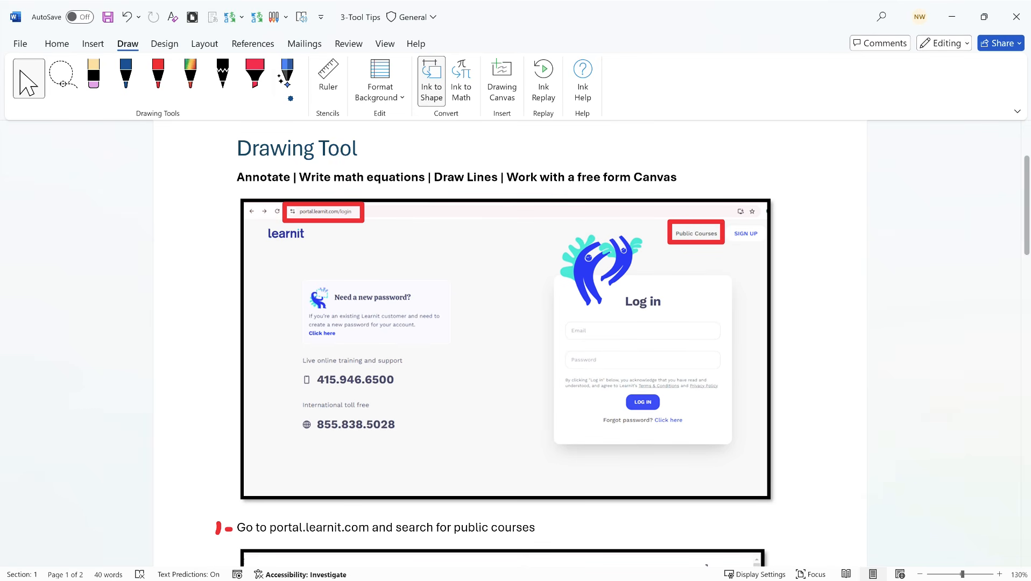
{"action": "scroll", "coordinate": [380, 281], "scroll_direction": "down", "scroll_amount": 10}
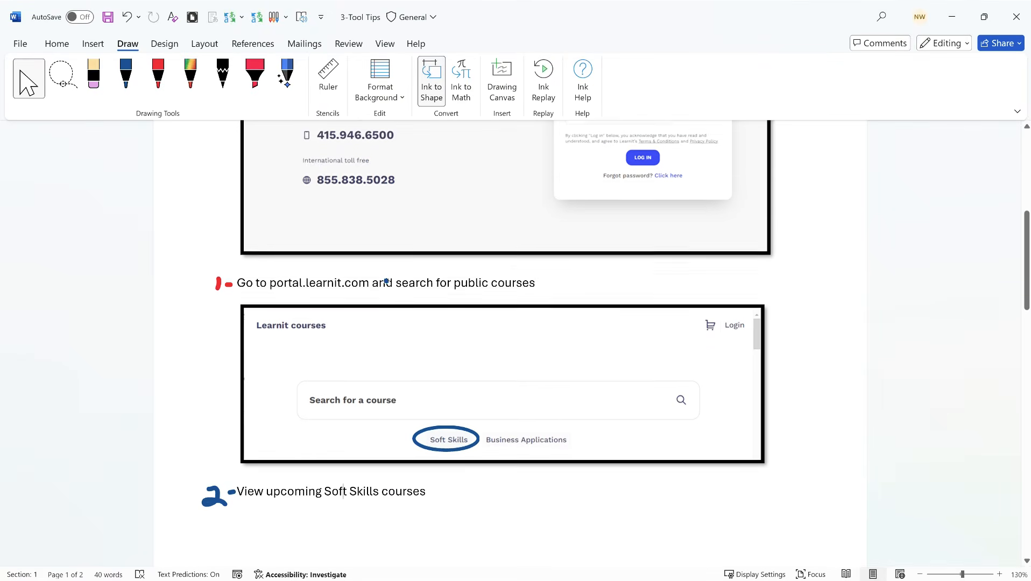
{"action": "scroll", "coordinate": [387, 280], "scroll_direction": "down", "scroll_amount": 4}
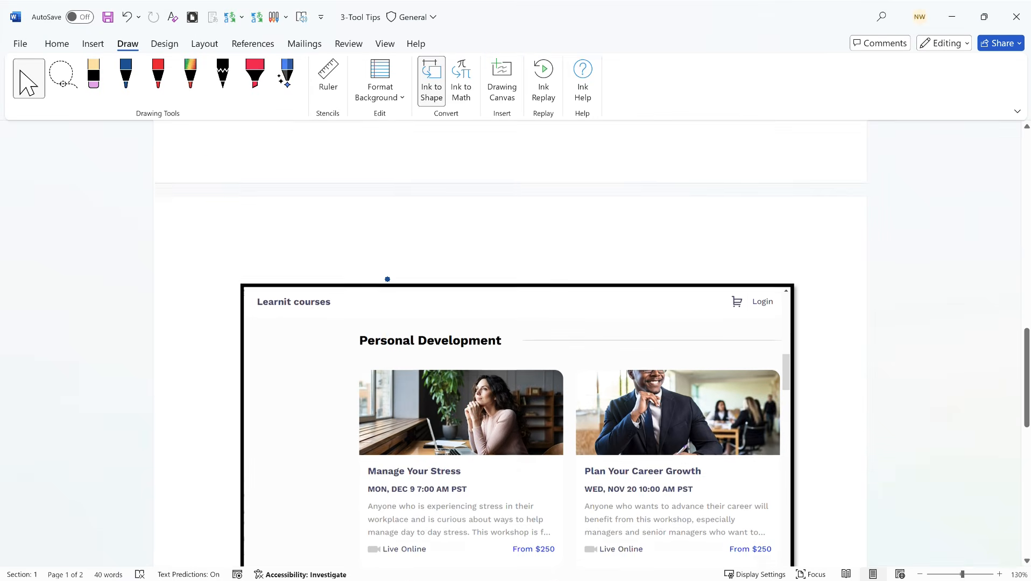
{"action": "left_click", "coordinate": [256, 81]}
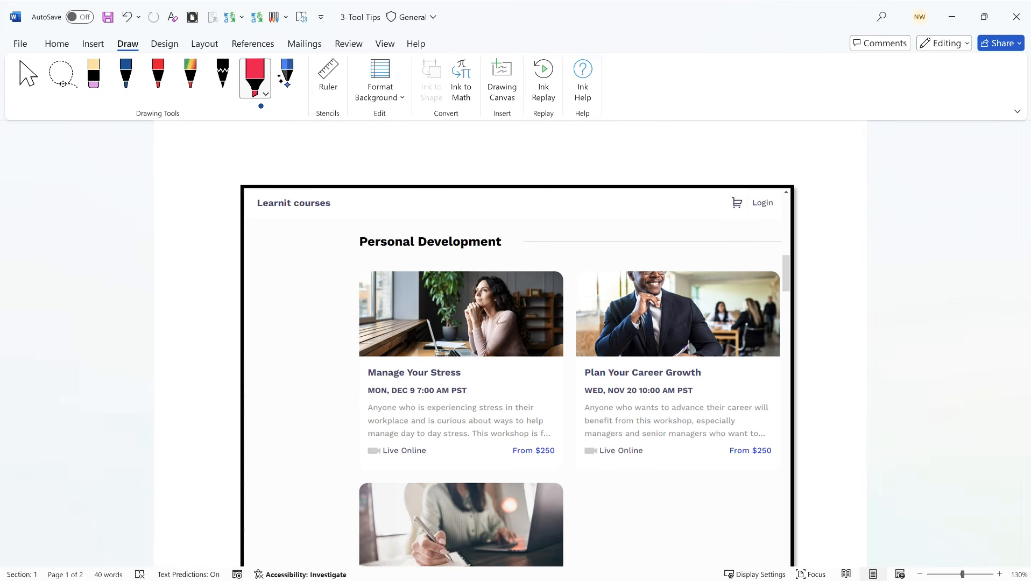
{"action": "left_click", "coordinate": [266, 94]}
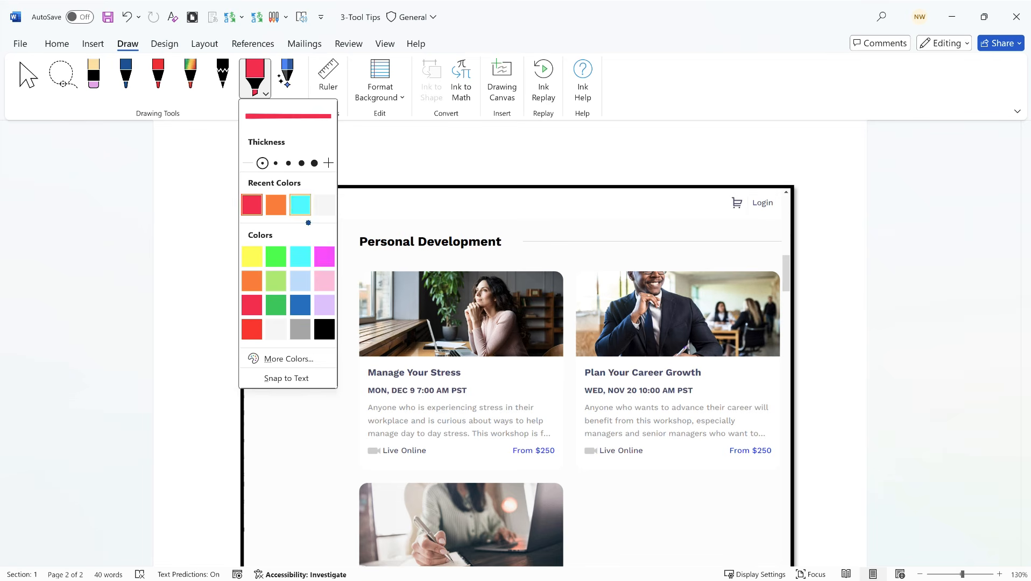
{"action": "left_click", "coordinate": [324, 258]}
{"action": "left_click_drag", "start_coordinate": [358, 244], "coordinate": [504, 242]}
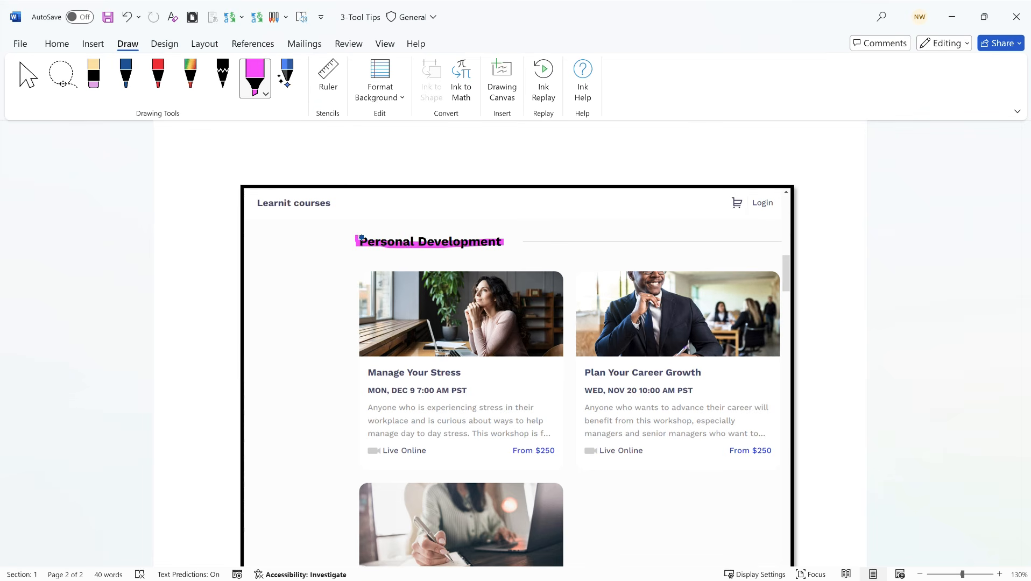
{"action": "left_click_drag", "start_coordinate": [356, 236], "coordinate": [501, 238]}
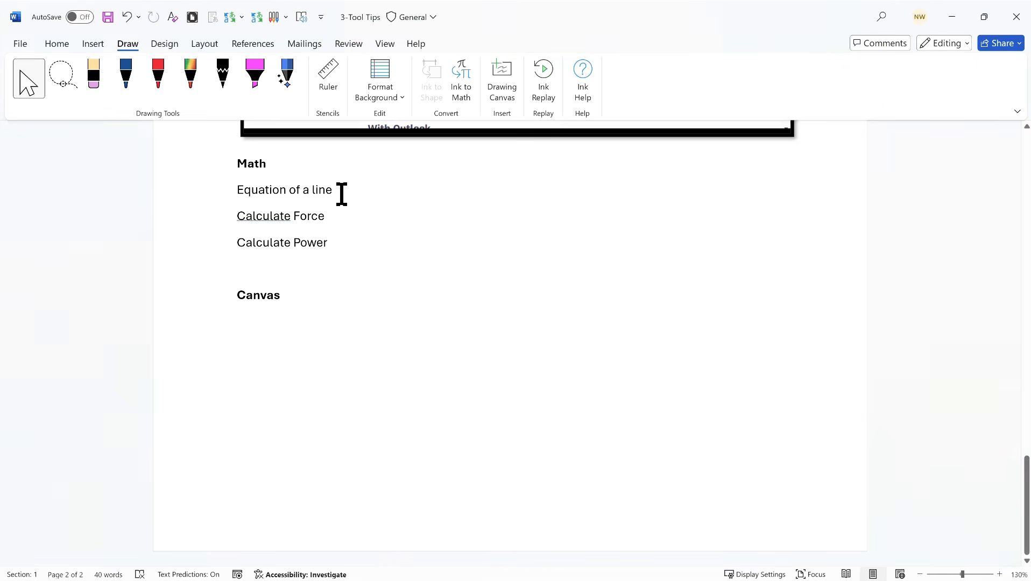
- Check the built-in equation gallery and the list of symbols available for insertion, and close them without inserting anything
{"action": "left_click", "coordinate": [93, 45]}
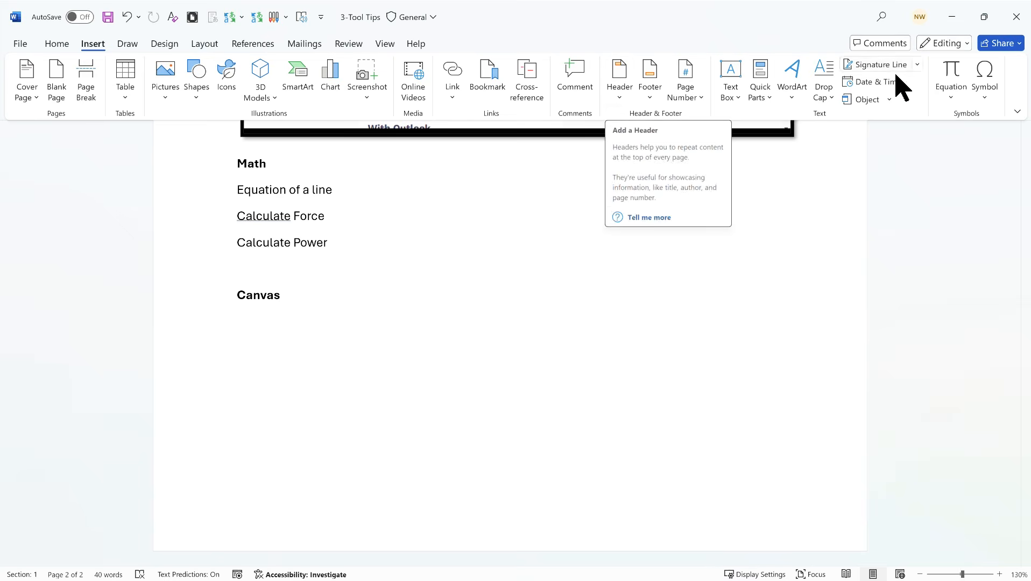
{"action": "left_click", "coordinate": [952, 88]}
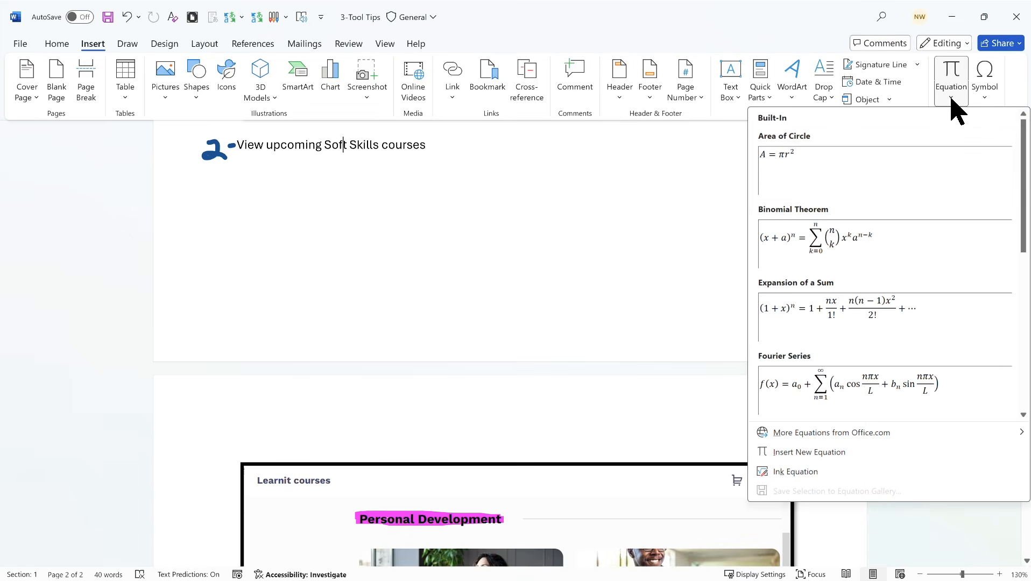
{"action": "left_click", "coordinate": [988, 98]}
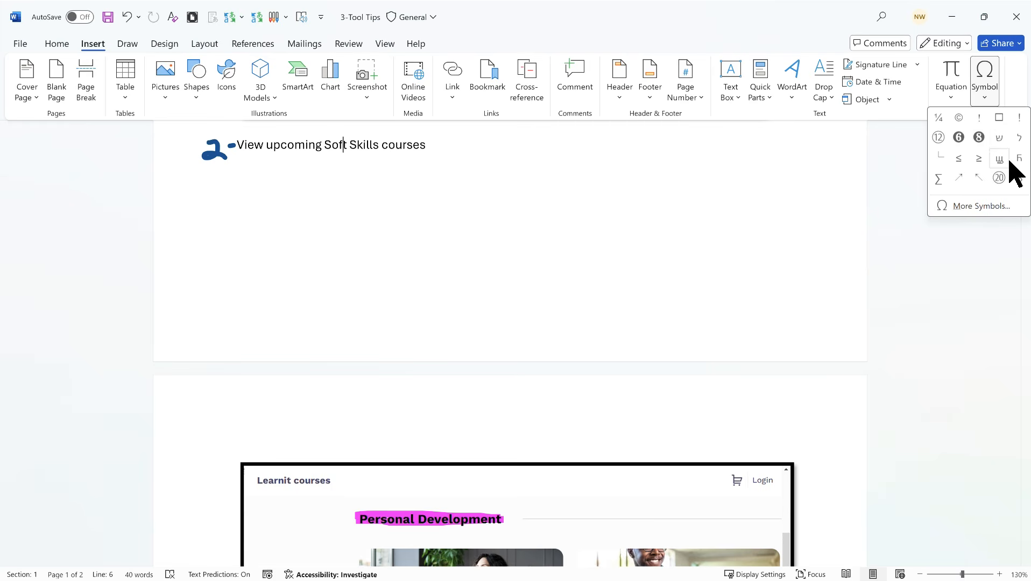
{"action": "left_click", "coordinate": [914, 356]}
- Use Ink to Math to handwrite y = mx + b and insert the equation after "Equation of a line"
{"action": "scroll", "coordinate": [783, 252], "scroll_direction": "down", "scroll_amount": 10}
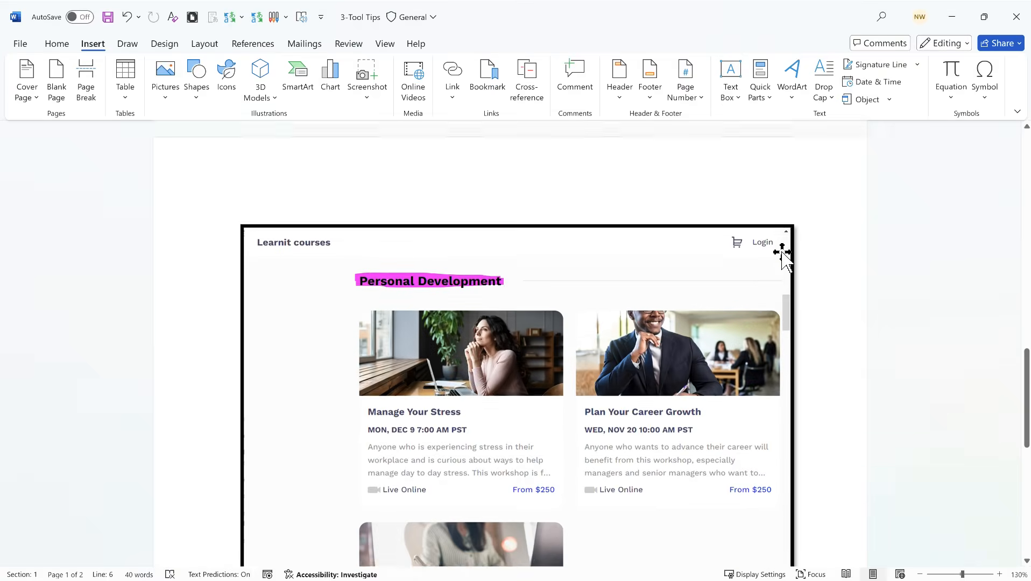
{"action": "left_click", "coordinate": [351, 279]}
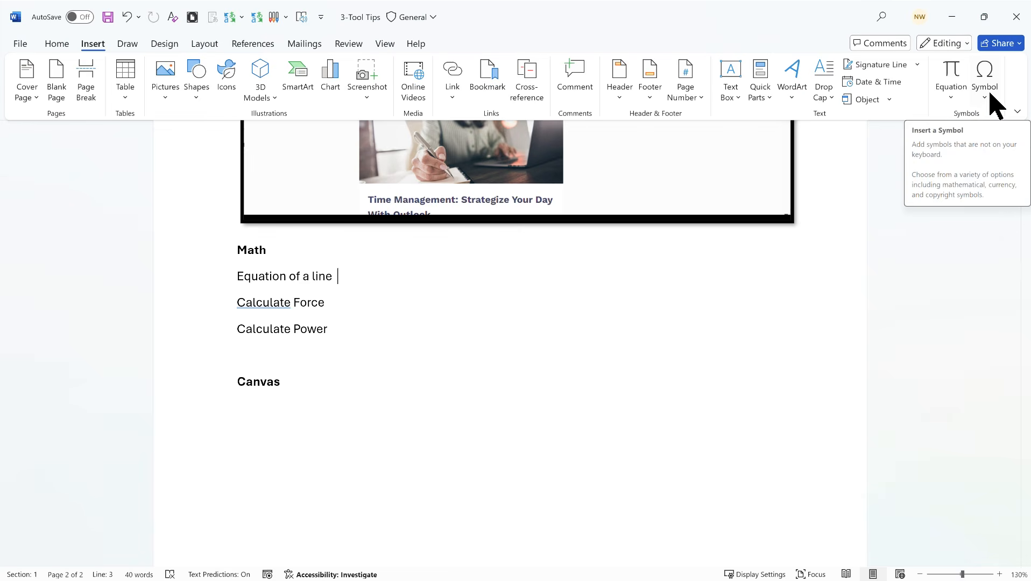
{"action": "left_click", "coordinate": [130, 47]}
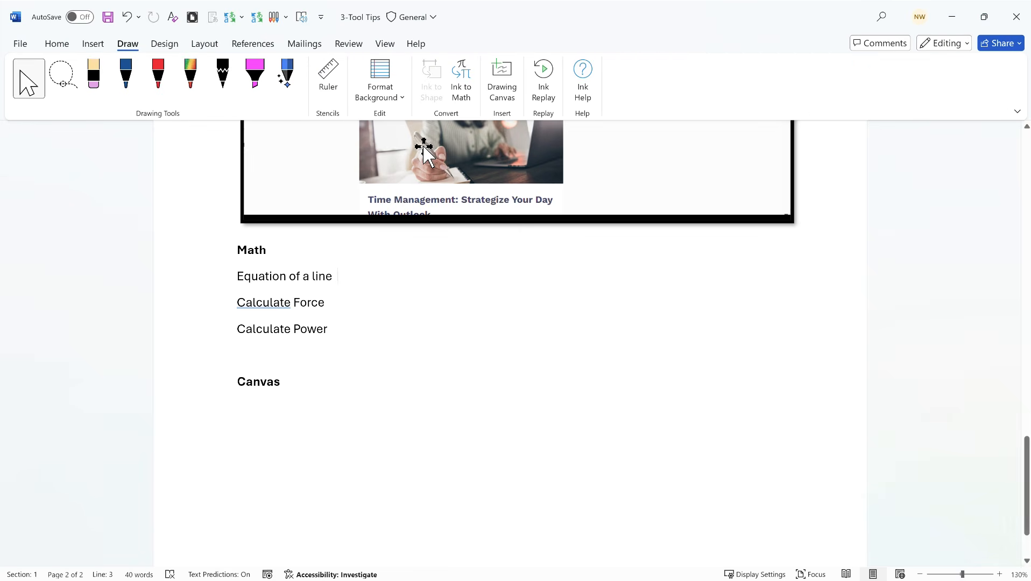
{"action": "left_click", "coordinate": [462, 84]}
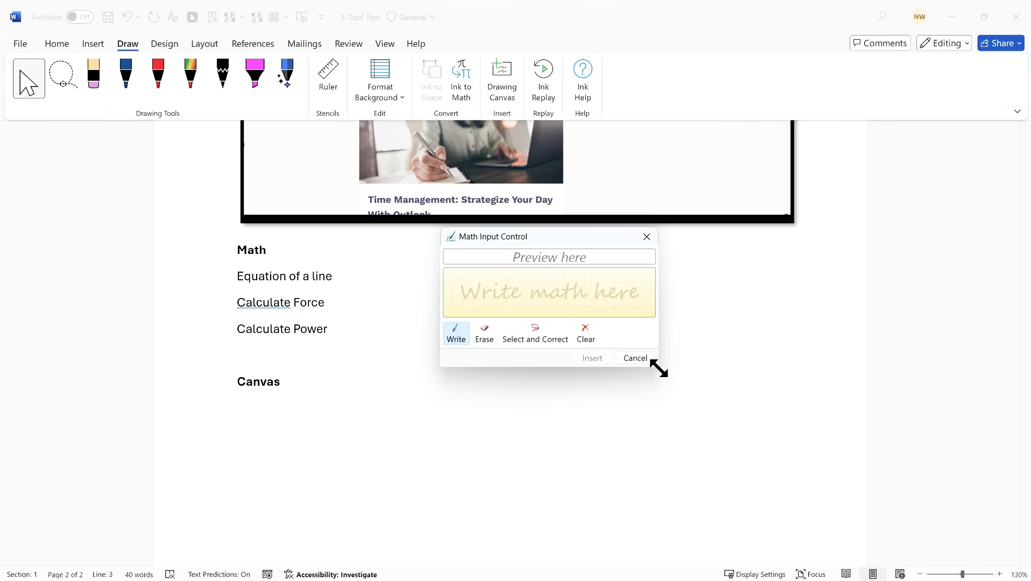
{"action": "left_click_drag", "start_coordinate": [660, 370], "coordinate": [809, 483]}
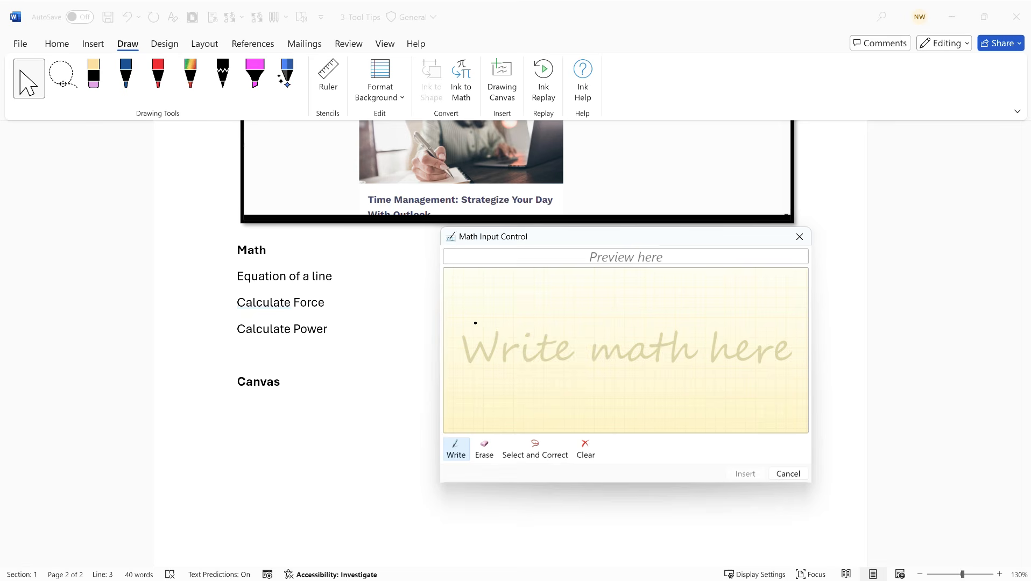
{"action": "mouse_move", "coordinate": [475, 323]}
{"action": "left_mouse_down"}
{"action": "mouse_move", "coordinate": [493, 324]}
{"action": "mouse_move", "coordinate": [489, 360]}
{"action": "mouse_move", "coordinate": [506, 346]}
{"action": "mouse_move", "coordinate": [588, 350]}
{"action": "mouse_move", "coordinate": [637, 338]}
{"action": "mouse_move", "coordinate": [647, 356]}
{"action": "left_mouse_up"}
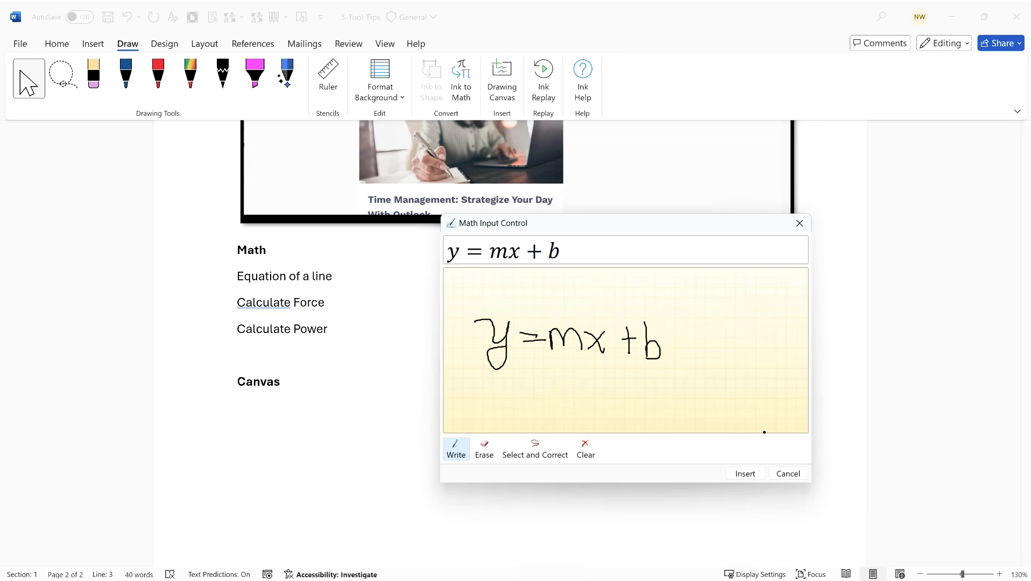
{"action": "left_click", "coordinate": [747, 474]}
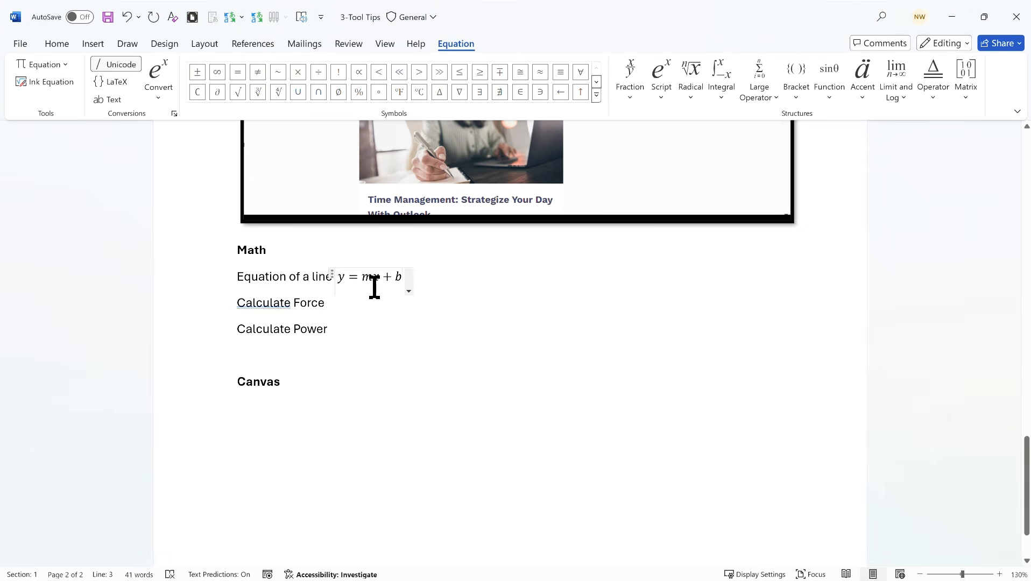
- Use Ink to Math to handwrite f = ma and insert the equation after "Calculate Force"
{"action": "left_click", "coordinate": [353, 305]}
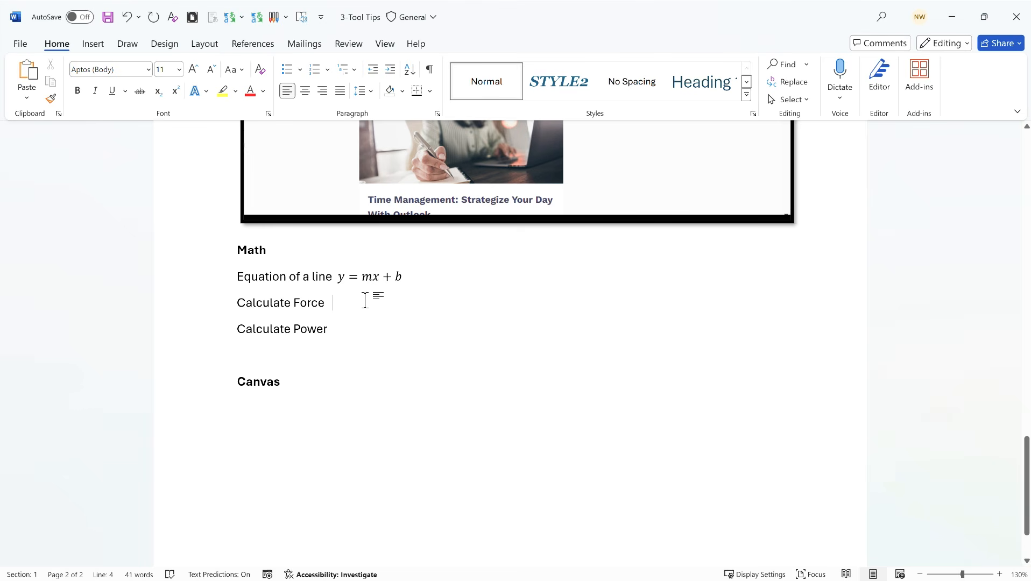
{"action": "left_click", "coordinate": [127, 44]}
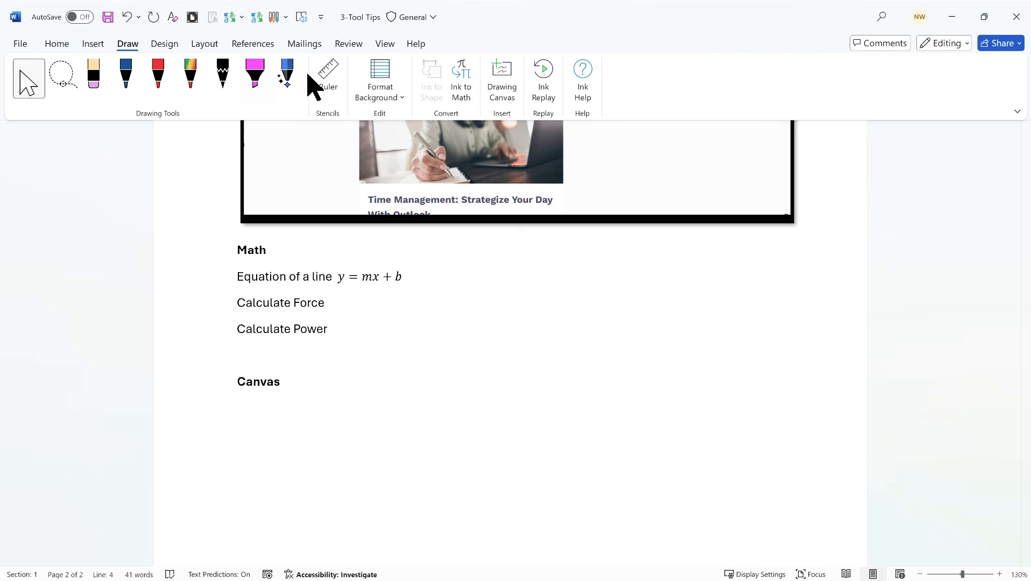
{"action": "left_click", "coordinate": [505, 81]}
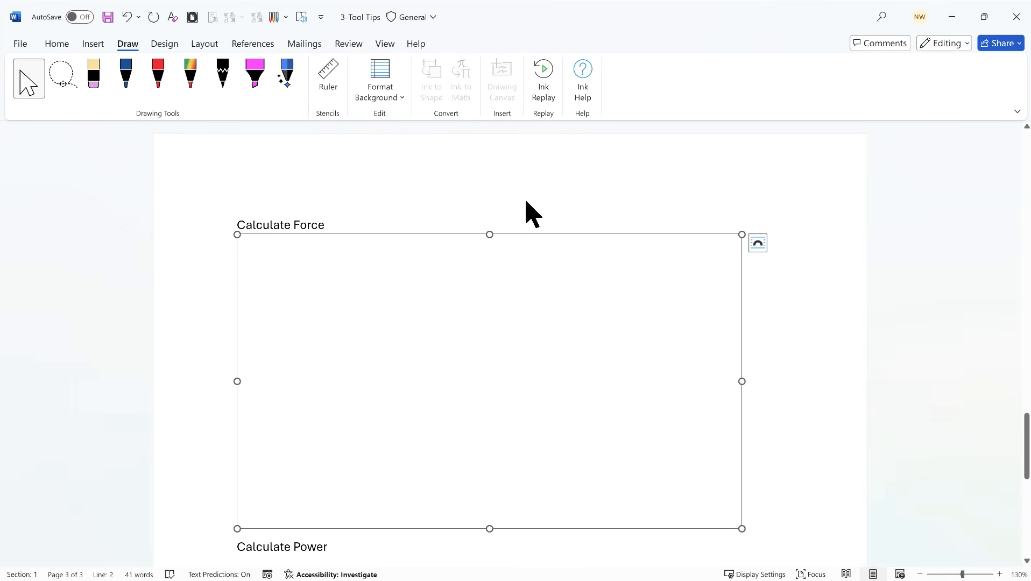
{"action": "key", "text": "ctrl+z"}
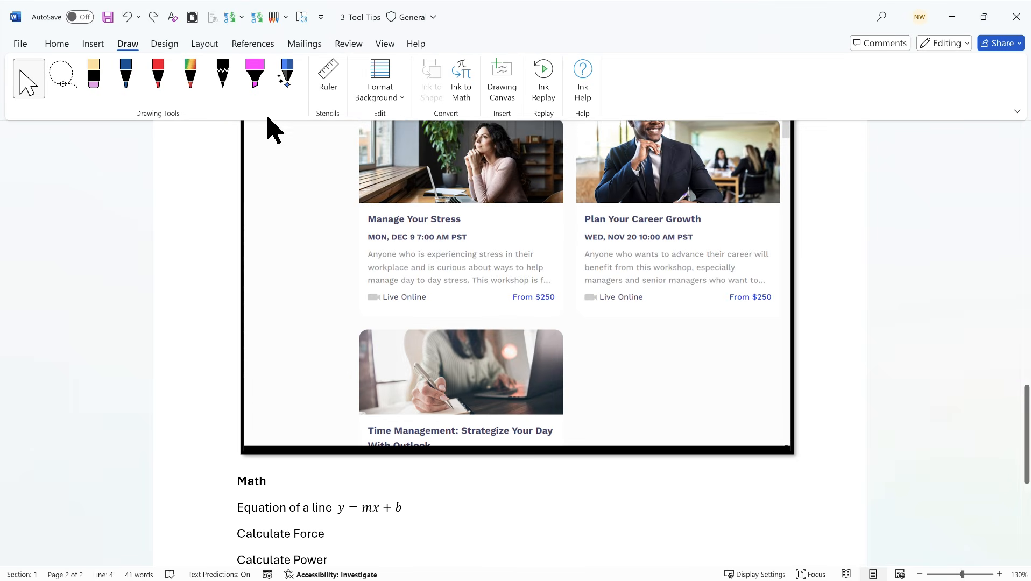
{"action": "left_click", "coordinate": [468, 81]}
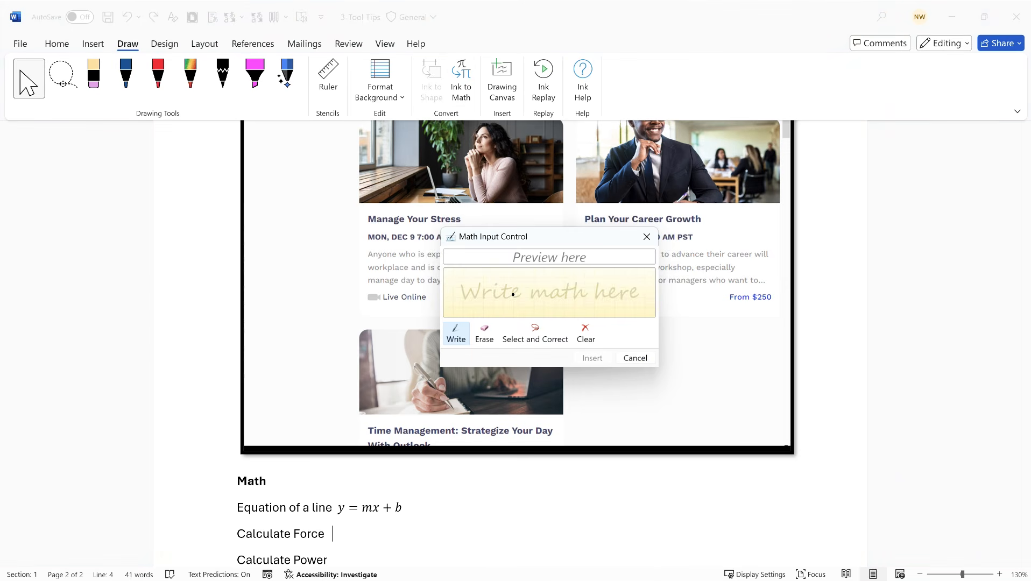
{"action": "mouse_move", "coordinate": [504, 279]}
{"action": "left_mouse_down"}
{"action": "mouse_move", "coordinate": [494, 301]}
{"action": "mouse_move", "coordinate": [505, 288]}
{"action": "mouse_move", "coordinate": [584, 300]}
{"action": "left_mouse_up"}
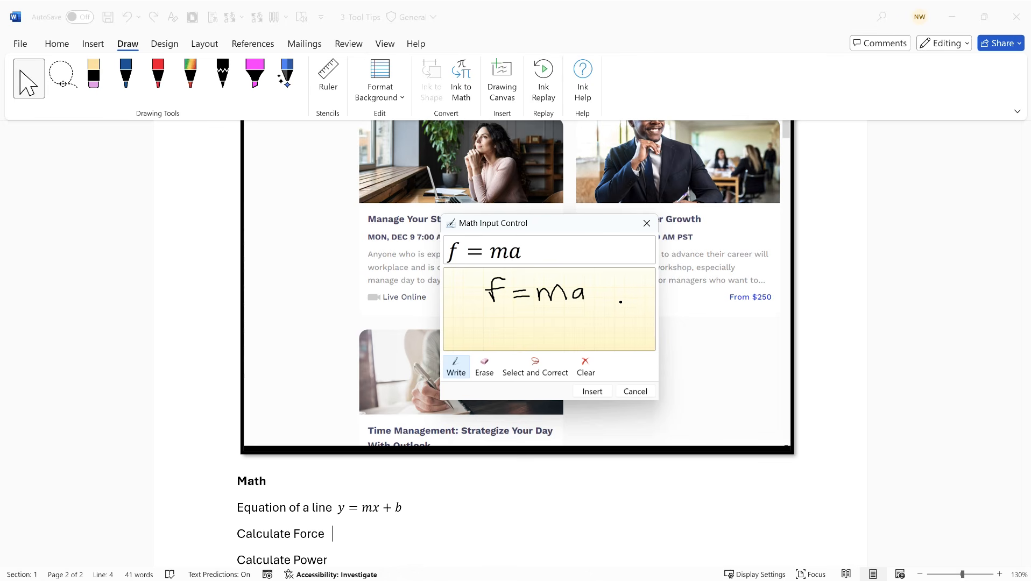
{"action": "left_click", "coordinate": [592, 391]}
{"action": "scroll", "coordinate": [517, 305], "scroll_direction": "down", "scroll_amount": 3}
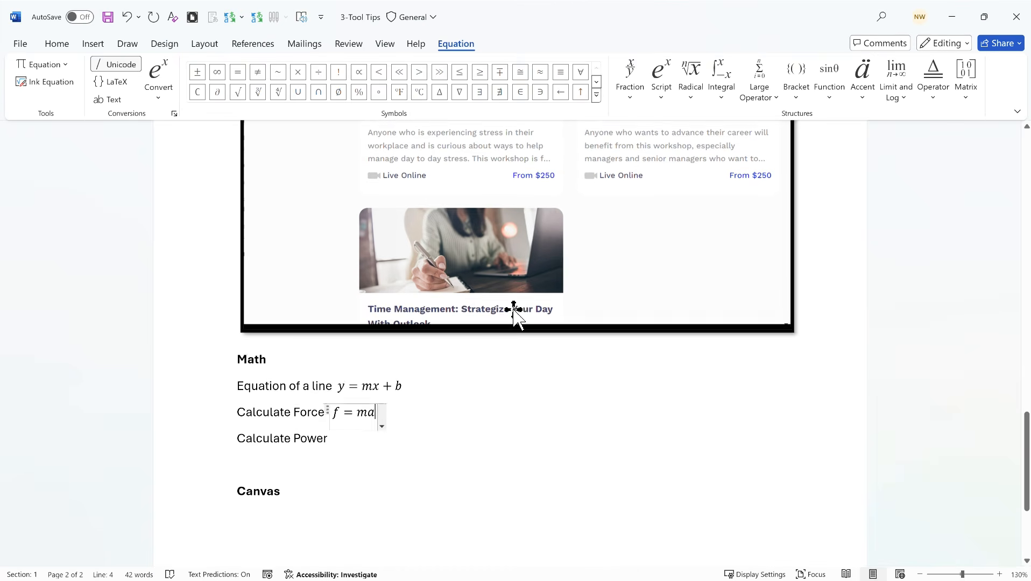
- Place the cursor after "Calculate Power" and handwrite P = IV in the Ink to Math input
{"action": "left_click", "coordinate": [386, 438]}
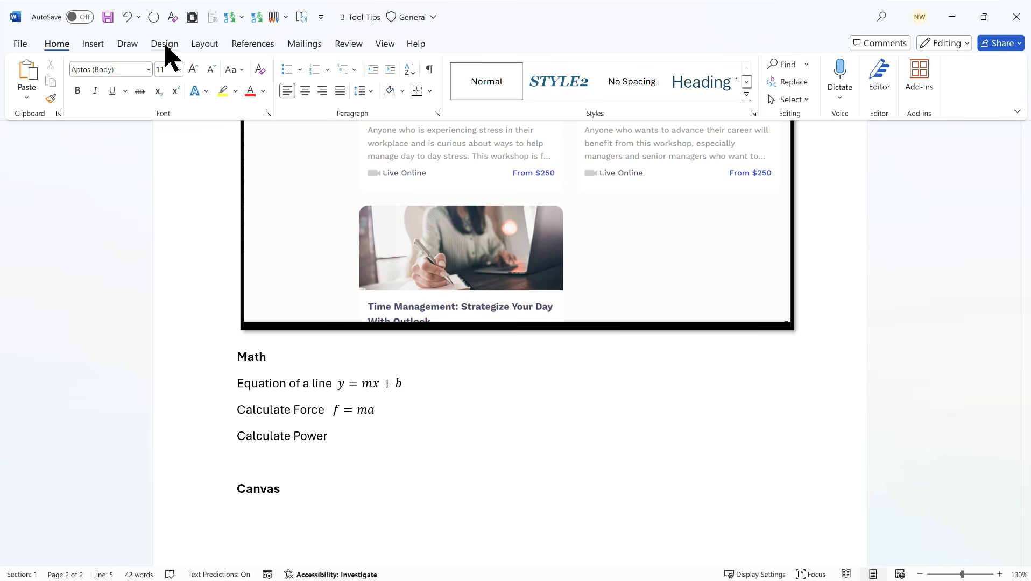
{"action": "left_click", "coordinate": [130, 46]}
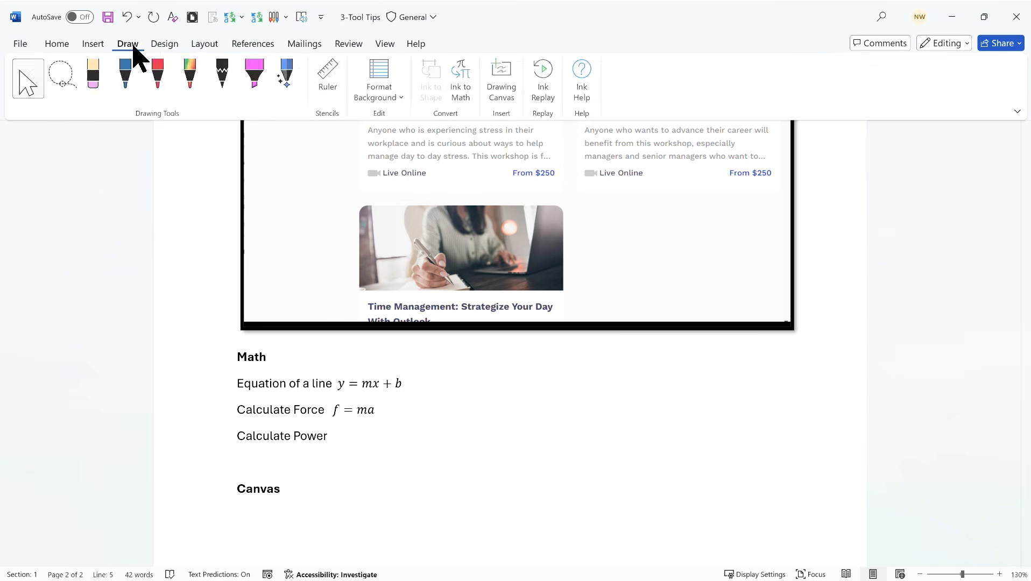
{"action": "left_click", "coordinate": [501, 86]}
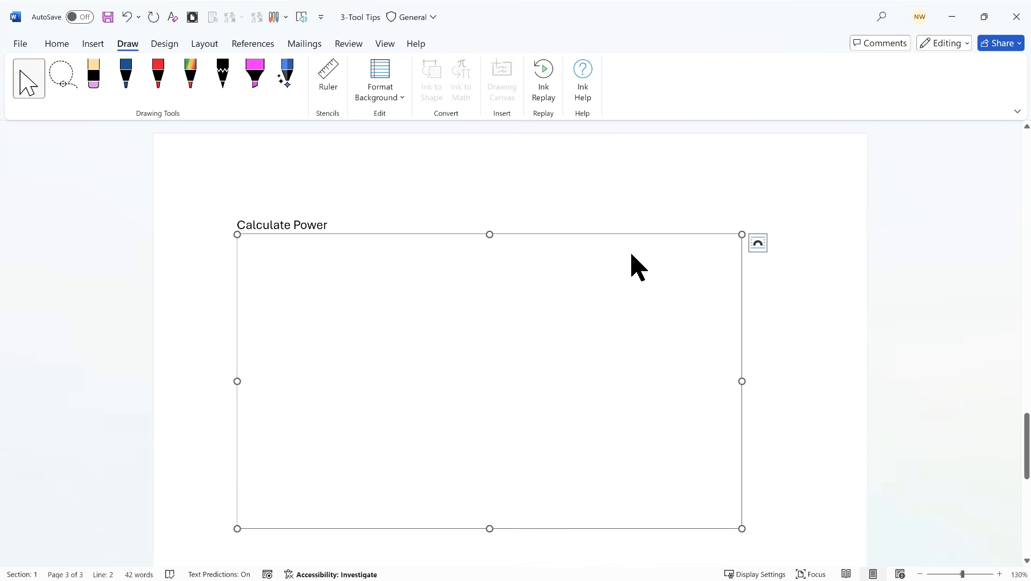
{"action": "key", "text": "ctrl+z"}
{"action": "scroll", "coordinate": [631, 269], "scroll_direction": "up", "scroll_amount": 4}
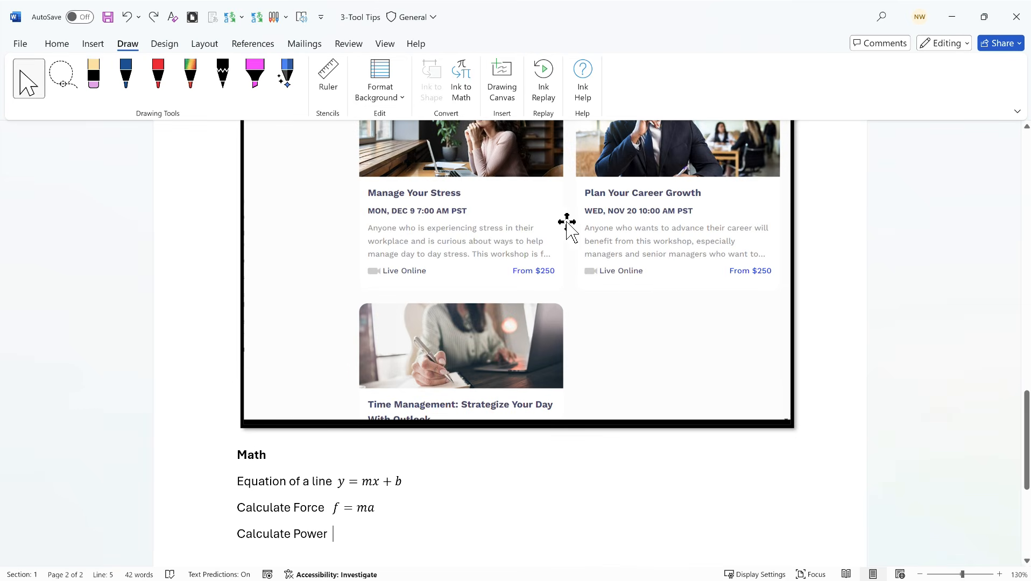
{"action": "left_click", "coordinate": [460, 81]}
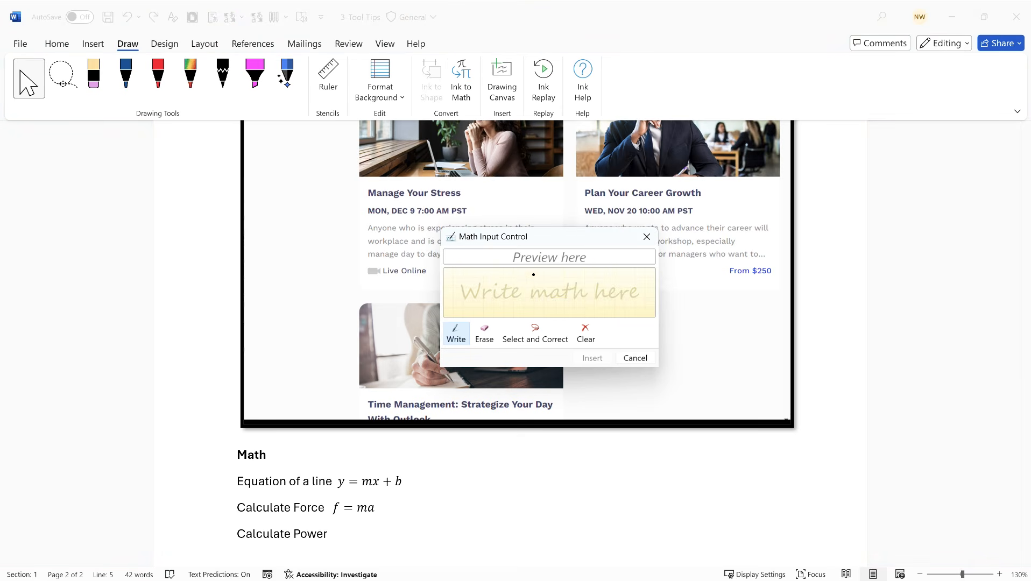
{"action": "left_click_drag", "start_coordinate": [497, 283], "coordinate": [498, 299]}
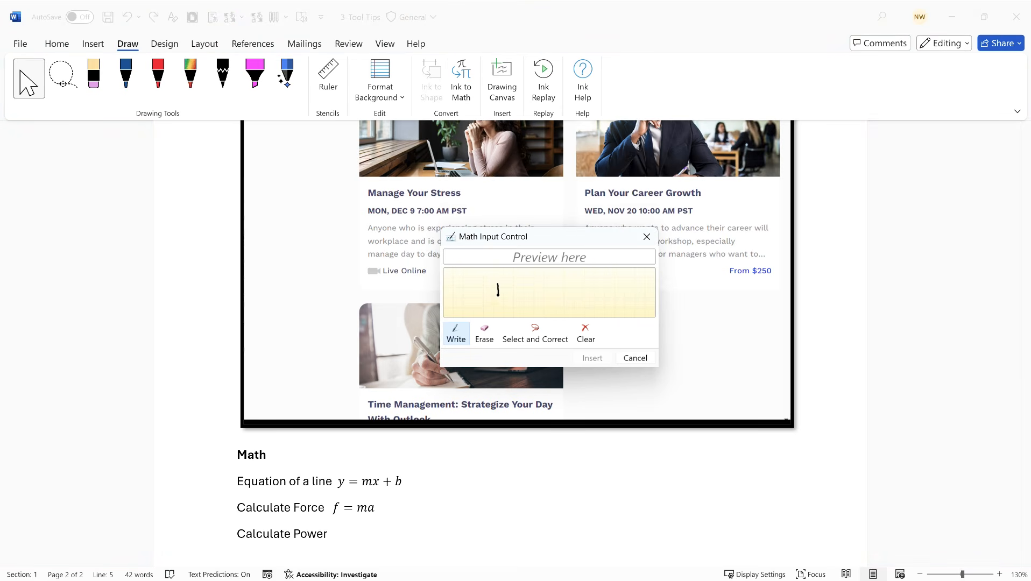
{"action": "left_click", "coordinate": [521, 289]}
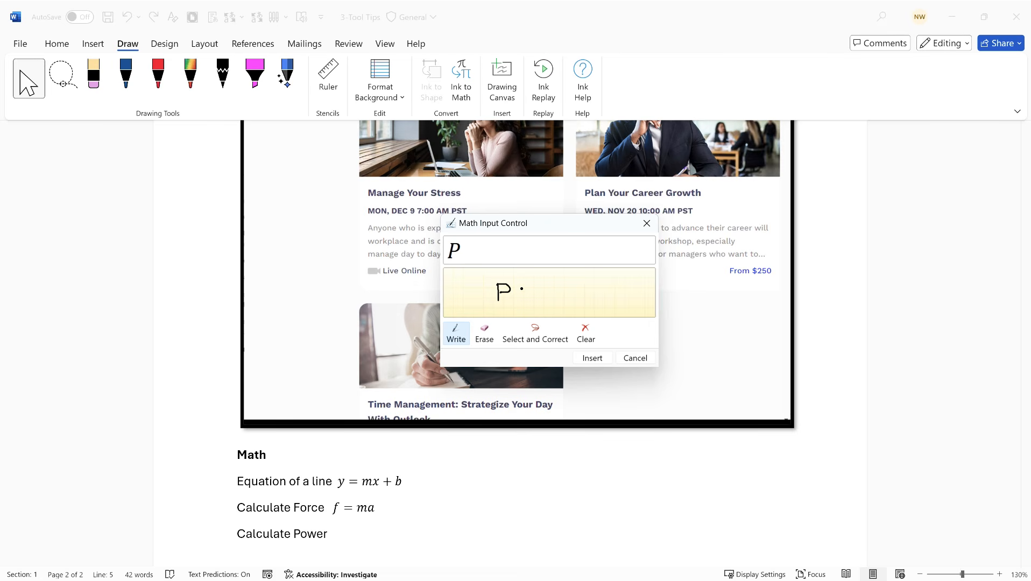
{"action": "left_click_drag", "start_coordinate": [520, 295], "coordinate": [540, 294]}
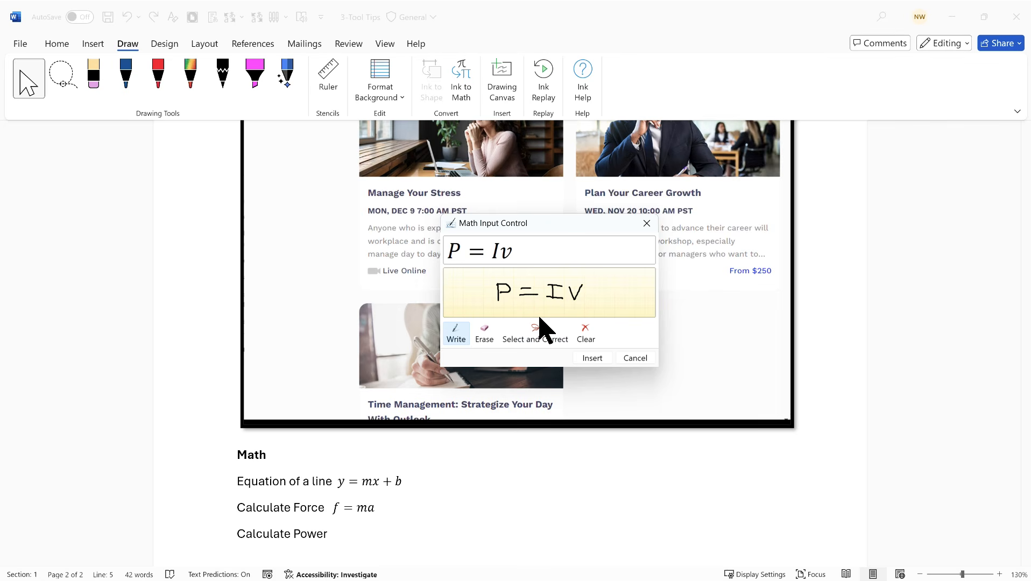
- Correct the handwritten v to the Latin capital letter V and insert the power equation
{"action": "left_click", "coordinate": [526, 336]}
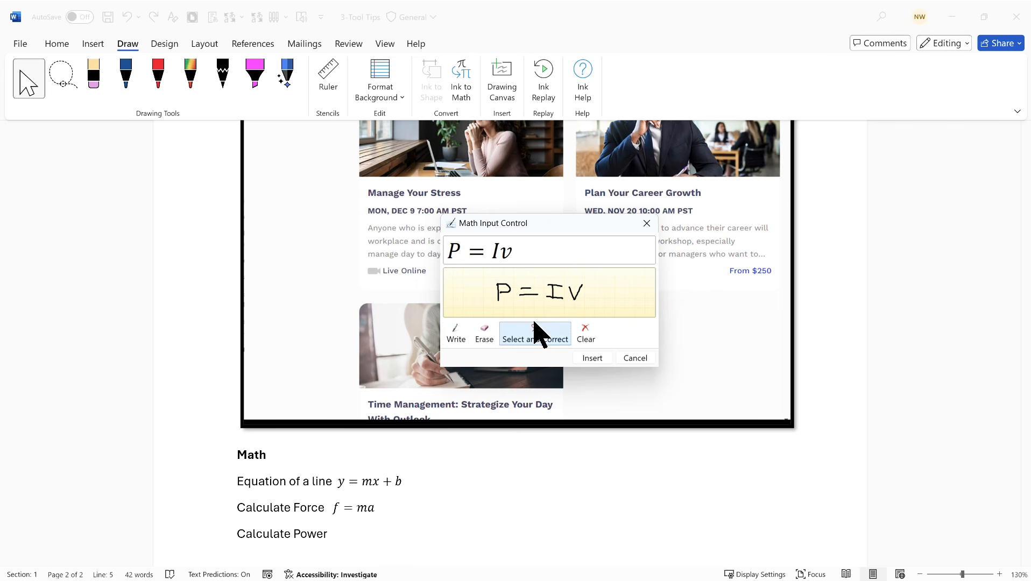
{"action": "left_click", "coordinate": [577, 294]}
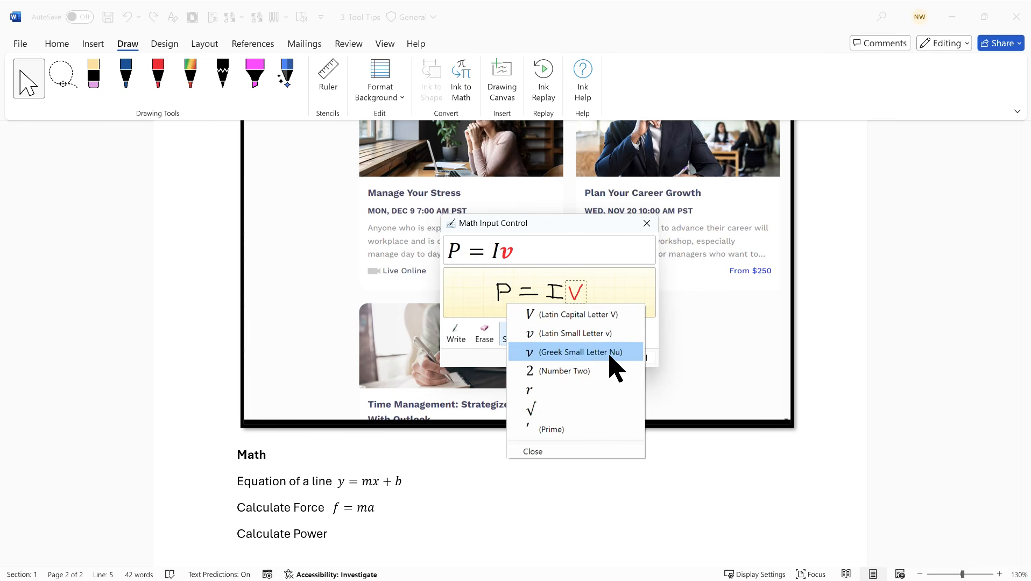
{"action": "left_click", "coordinate": [577, 314]}
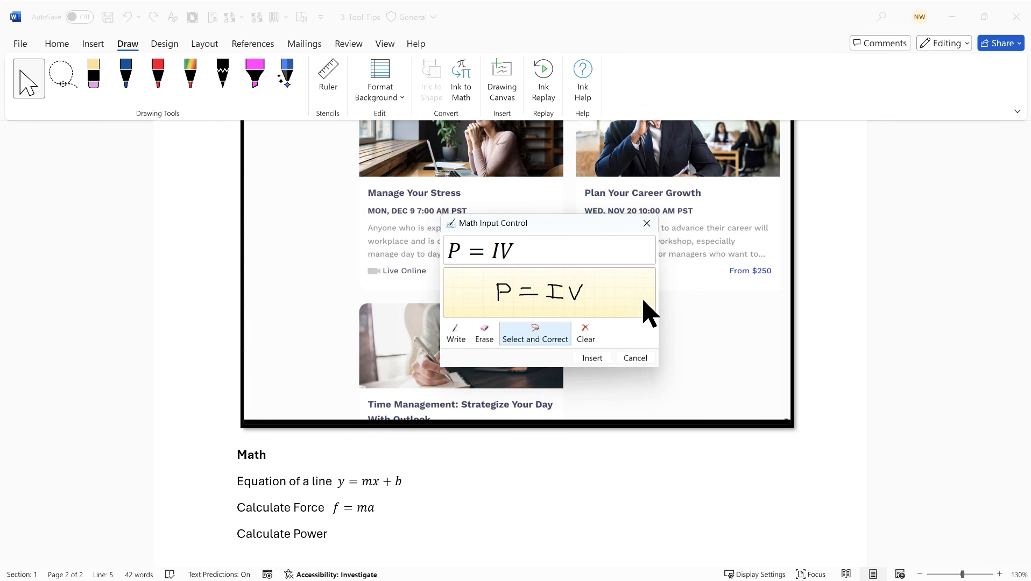
{"action": "left_click", "coordinate": [600, 362]}
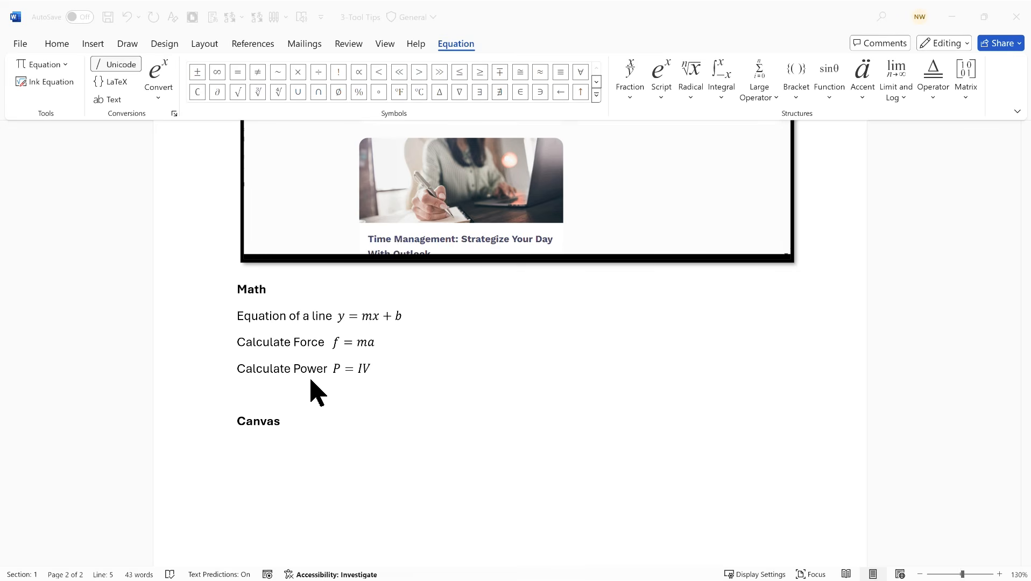
- Add a new line below the Canvas heading and insert a drawing canvas there
{"action": "scroll", "coordinate": [331, 296], "scroll_direction": "down", "scroll_amount": 3}
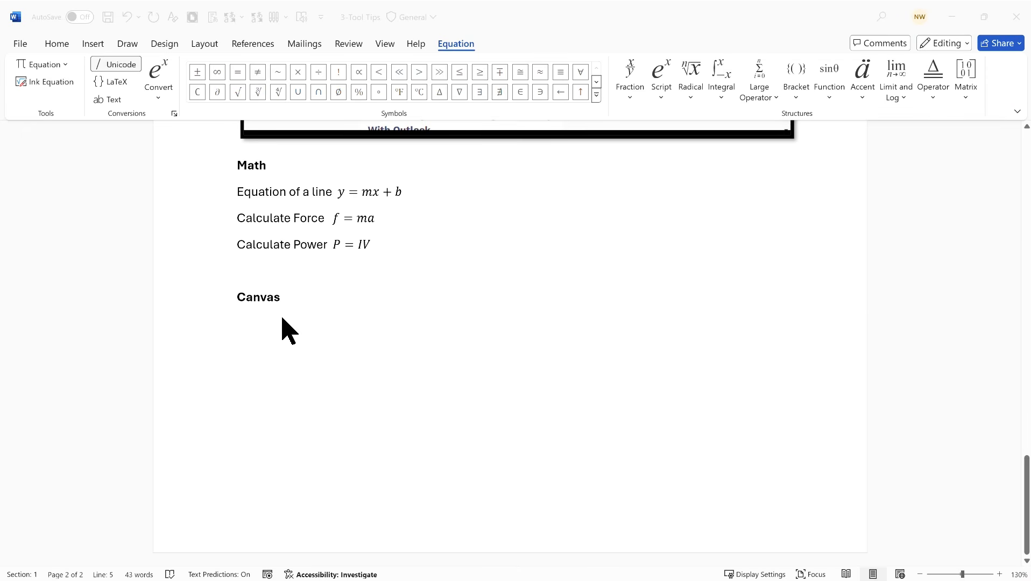
{"action": "left_click", "coordinate": [299, 307]}
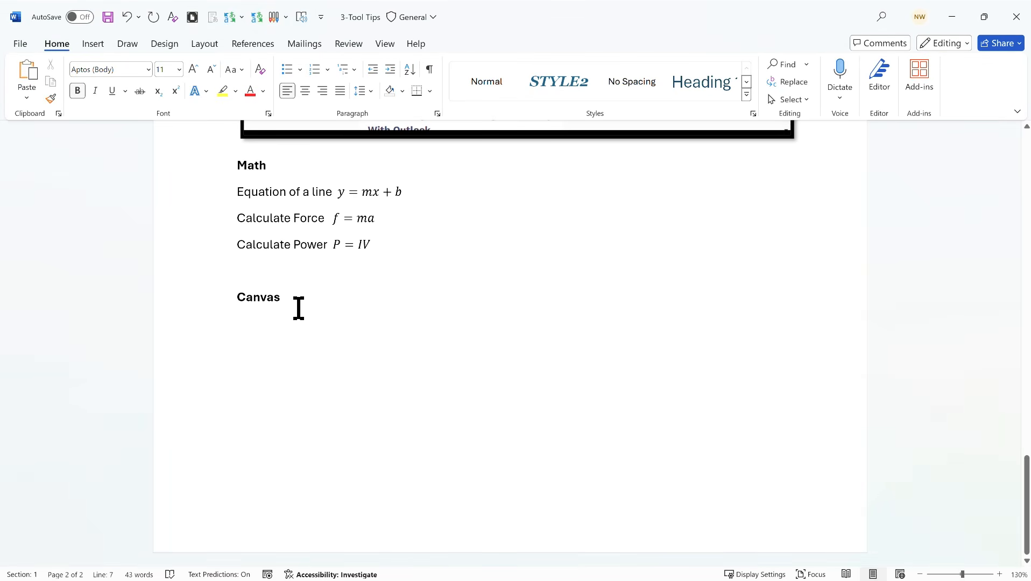
{"action": "key", "text": "Return"}
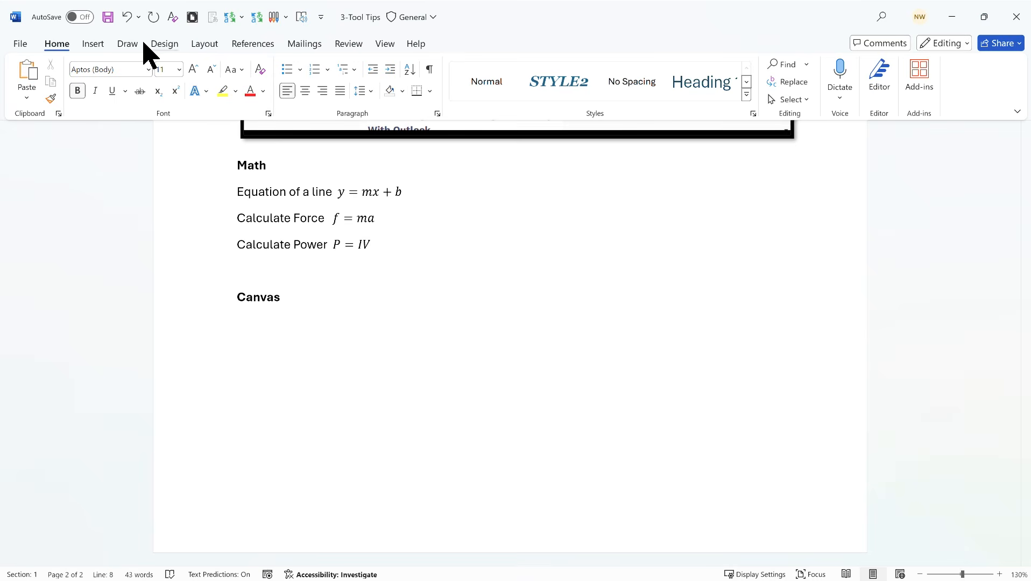
{"action": "left_click", "coordinate": [128, 44]}
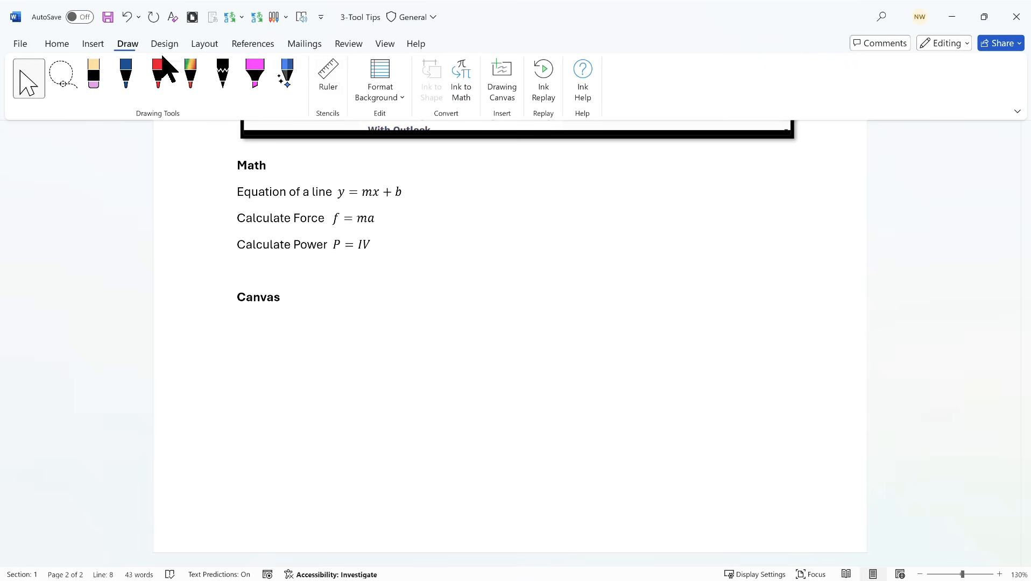
{"action": "left_click", "coordinate": [503, 91]}
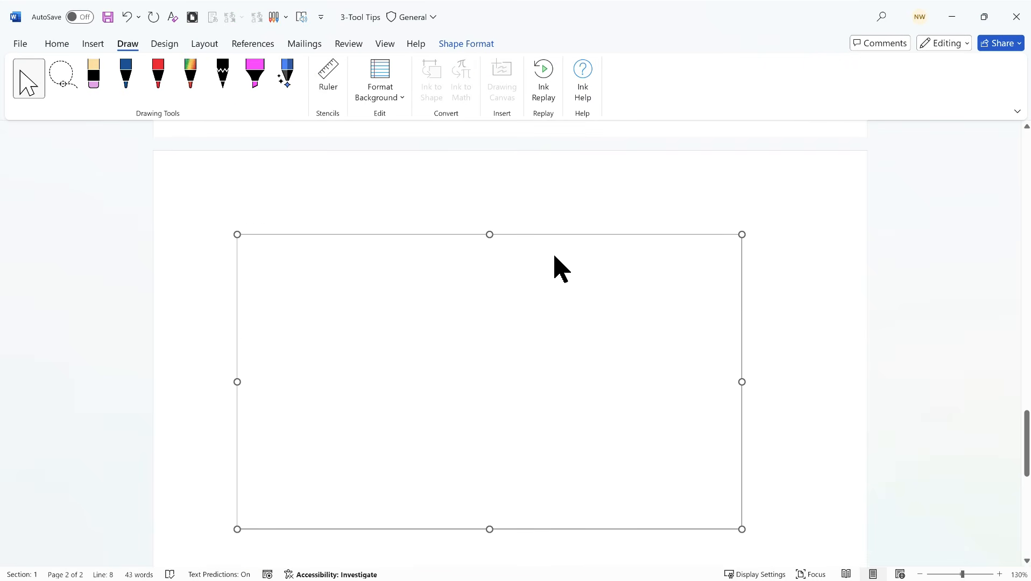
{"action": "scroll", "coordinate": [555, 257], "scroll_direction": "down", "scroll_amount": 8}
{"action": "scroll", "coordinate": [555, 257], "scroll_direction": "up", "scroll_amount": 4}
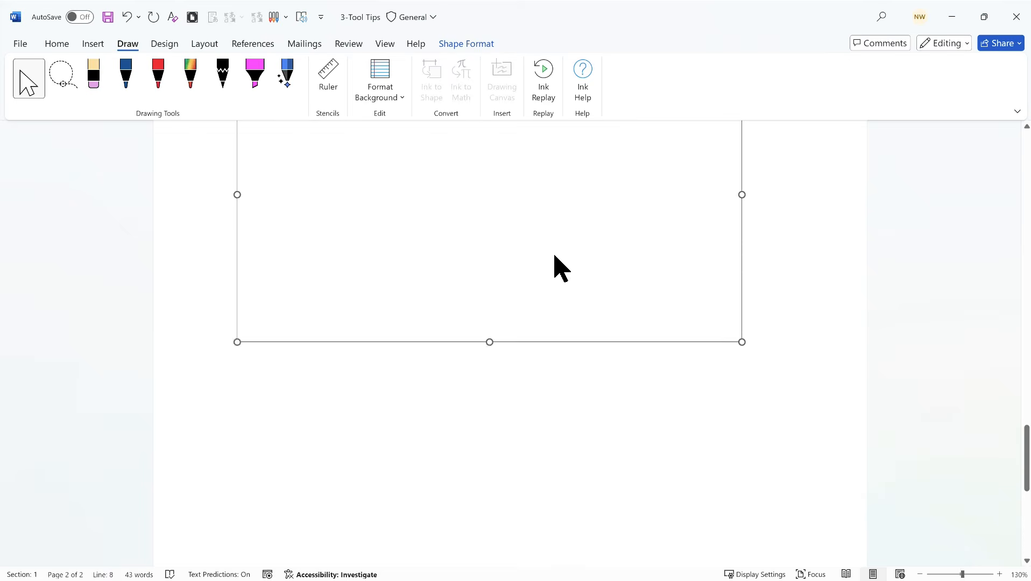
{"action": "scroll", "coordinate": [555, 258], "scroll_direction": "up", "scroll_amount": 2}
{"action": "scroll", "coordinate": [476, 269], "scroll_direction": "up", "scroll_amount": 3}
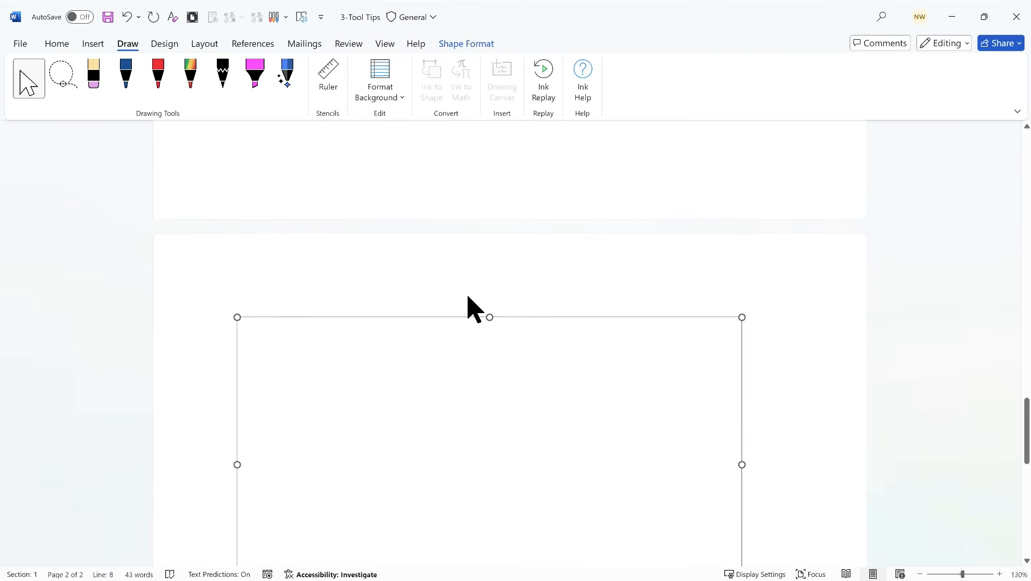
{"action": "scroll", "coordinate": [468, 297], "scroll_direction": "up", "scroll_amount": 5}
{"action": "scroll", "coordinate": [468, 297], "scroll_direction": "down", "scroll_amount": 3}
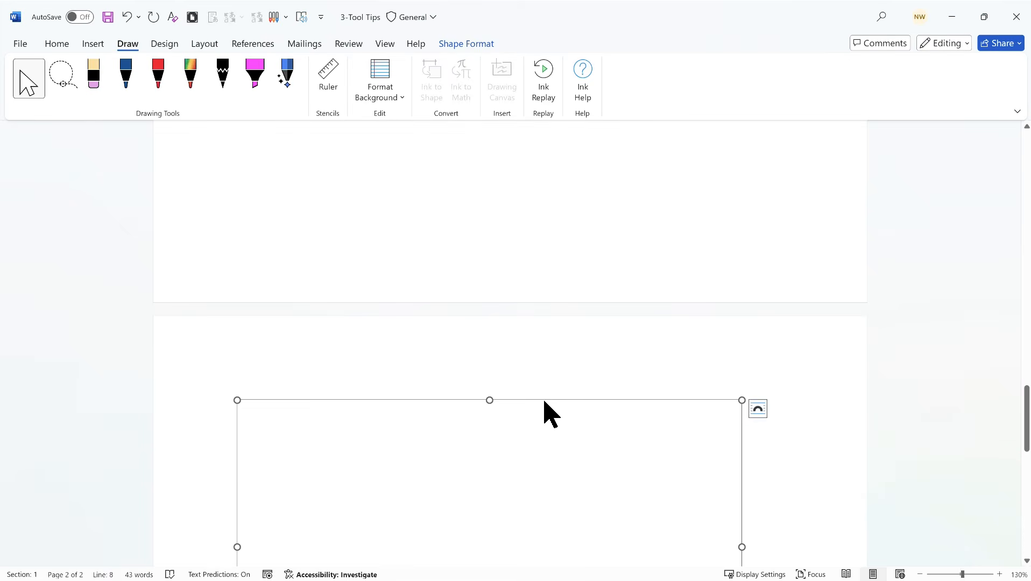
{"action": "scroll", "coordinate": [624, 353], "scroll_direction": "down", "scroll_amount": 5}
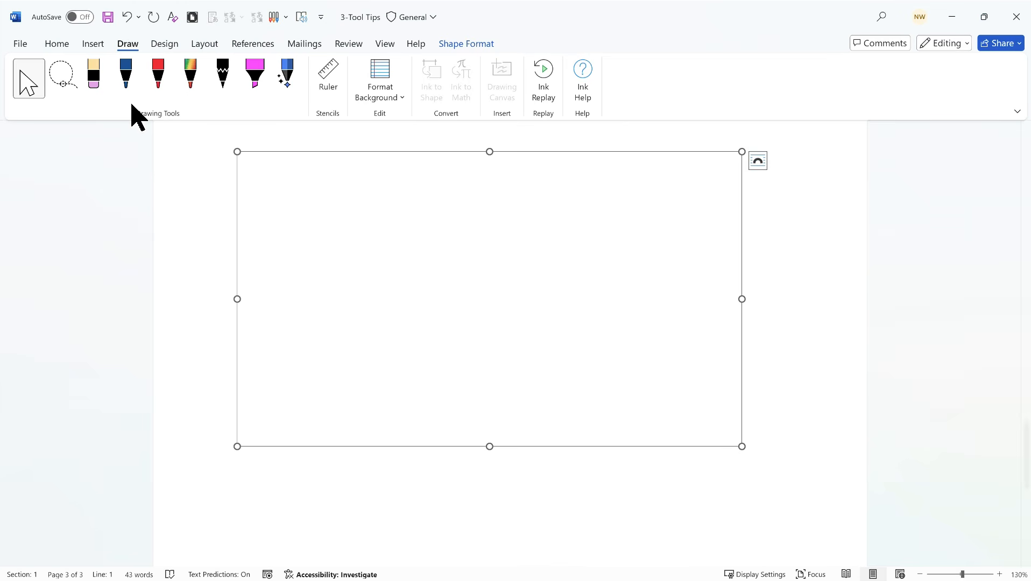
- Draw a football formation with the red pen in the canvas: a row of circles with a crossed centre, a square and two backfield circles
{"action": "left_click", "coordinate": [163, 87]}
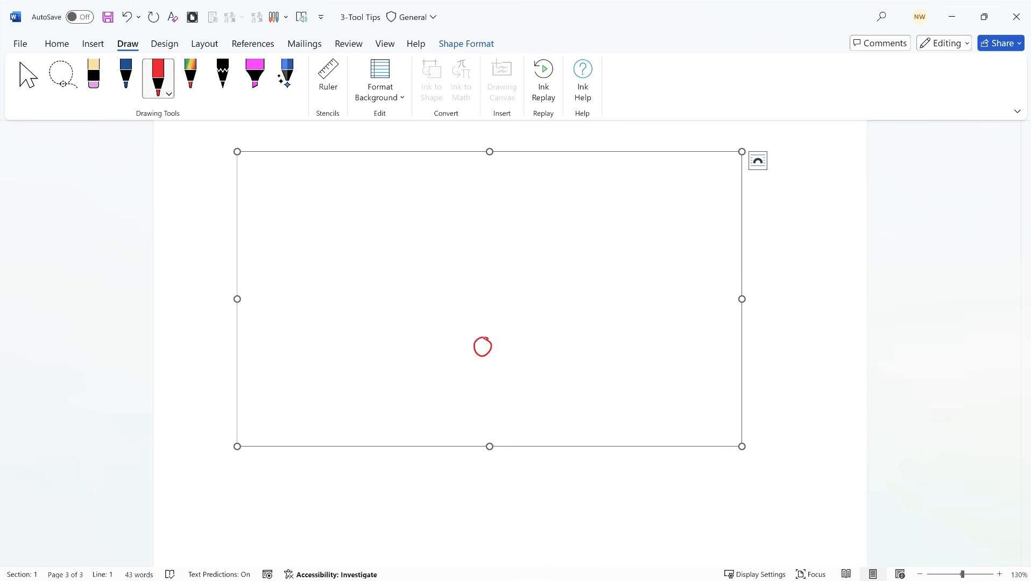
{"action": "mouse_move", "coordinate": [478, 340]}
{"action": "left_mouse_down"}
{"action": "mouse_move", "coordinate": [485, 348]}
{"action": "mouse_move", "coordinate": [466, 342]}
{"action": "mouse_move", "coordinate": [431, 351]}
{"action": "mouse_move", "coordinate": [446, 342]}
{"action": "mouse_move", "coordinate": [494, 353]}
{"action": "mouse_move", "coordinate": [506, 342]}
{"action": "mouse_move", "coordinate": [546, 360]}
{"action": "mouse_move", "coordinate": [540, 343]}
{"action": "mouse_move", "coordinate": [551, 365]}
{"action": "left_mouse_up"}
{"action": "mouse_move", "coordinate": [637, 345]}
{"action": "left_mouse_down"}
{"action": "mouse_move", "coordinate": [645, 357]}
{"action": "mouse_move", "coordinate": [638, 346]}
{"action": "left_mouse_up"}
{"action": "left_click_drag", "start_coordinate": [356, 354], "coordinate": [367, 340]}
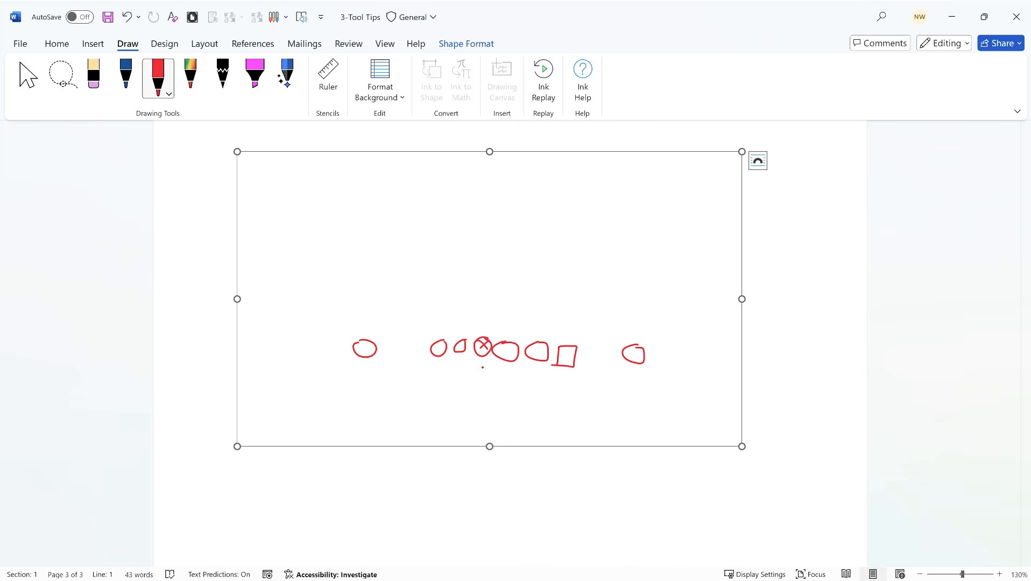
{"action": "left_click_drag", "start_coordinate": [483, 367], "coordinate": [484, 384]}
- Add arrowed routes to both wide players and the square player, plus a blocking line from the rear back, and stop inking
{"action": "mouse_move", "coordinate": [367, 341]}
{"action": "left_mouse_down"}
{"action": "mouse_move", "coordinate": [368, 288]}
{"action": "mouse_move", "coordinate": [398, 267]}
{"action": "mouse_move", "coordinate": [391, 262]}
{"action": "left_mouse_up"}
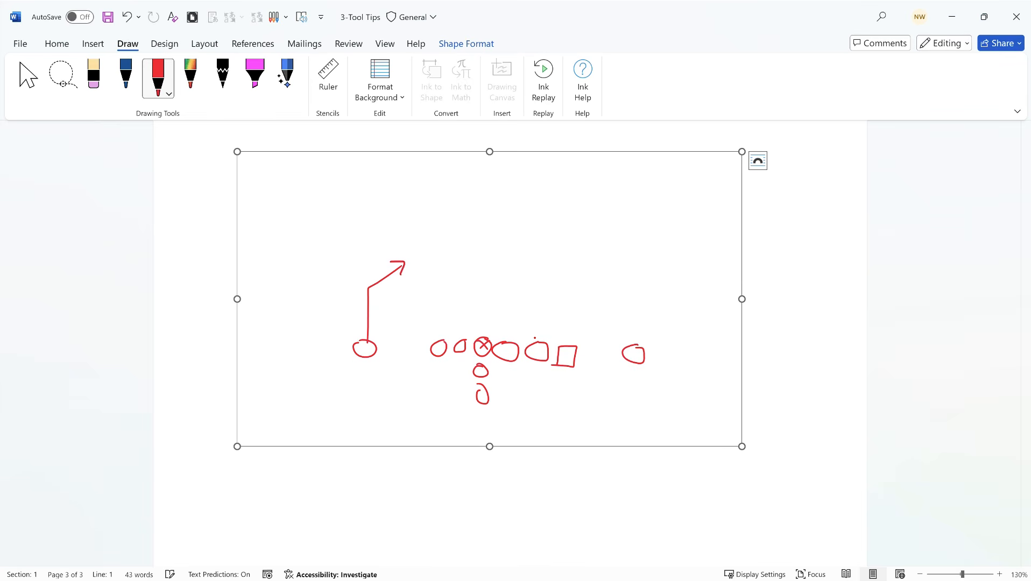
{"action": "mouse_move", "coordinate": [570, 347]}
{"action": "left_mouse_down"}
{"action": "mouse_move", "coordinate": [569, 306]}
{"action": "mouse_move", "coordinate": [535, 305]}
{"action": "left_mouse_up"}
{"action": "left_click_drag", "start_coordinate": [635, 345], "coordinate": [641, 296]}
{"action": "left_click_drag", "start_coordinate": [494, 396], "coordinate": [532, 375]}
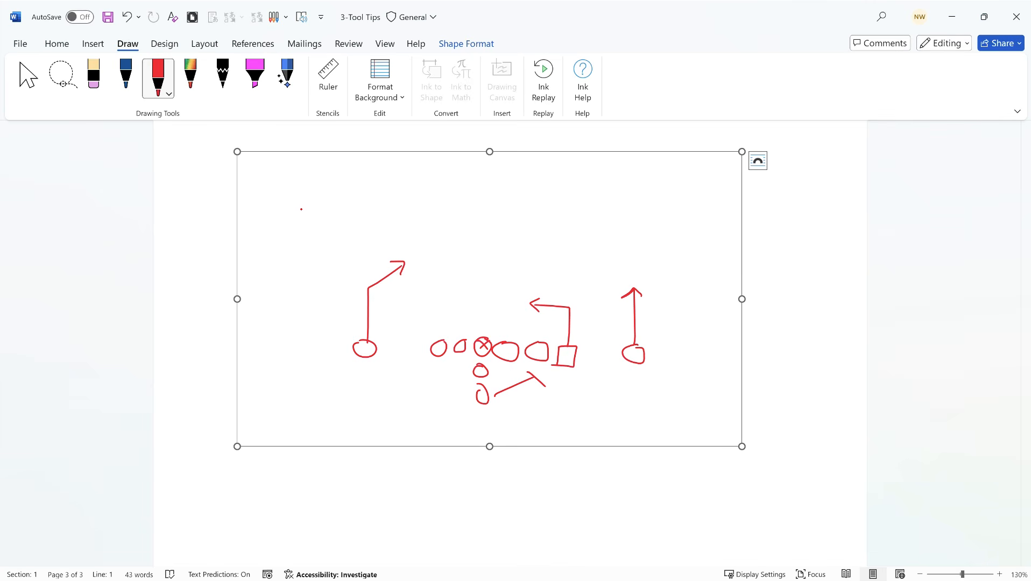
{"action": "key", "text": "Escape"}
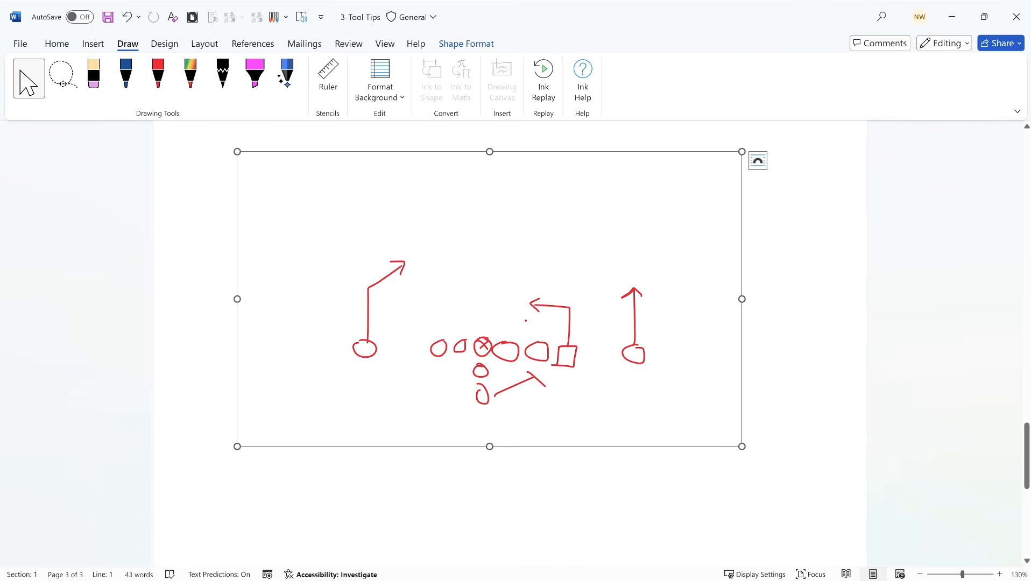
- Shrink the drawing canvas from its lower-right corner so it fits more closely around the football play
{"action": "scroll", "coordinate": [749, 300], "scroll_direction": "down", "scroll_amount": 1}
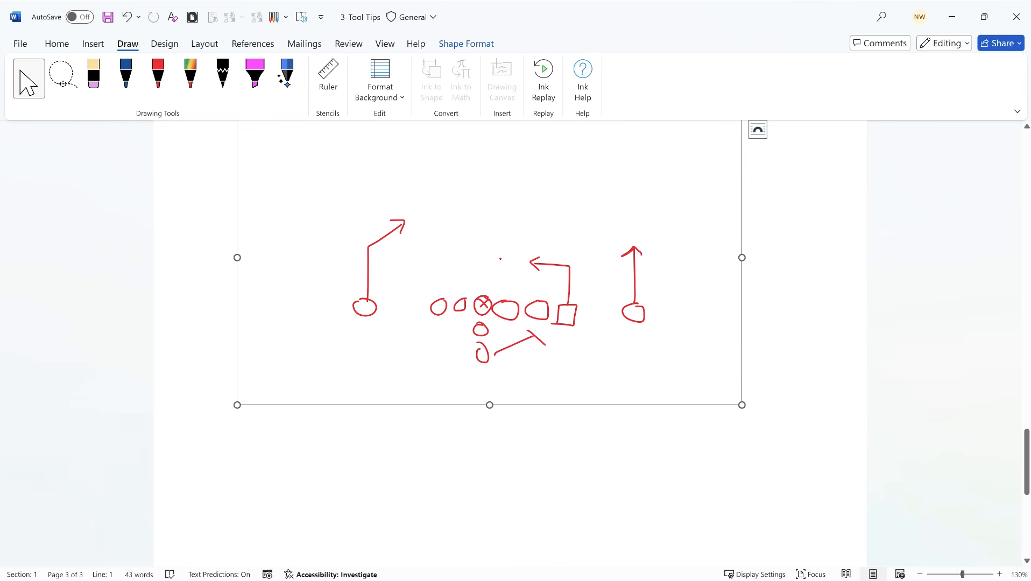
{"action": "scroll", "coordinate": [547, 354], "scroll_direction": "up", "scroll_amount": 2}
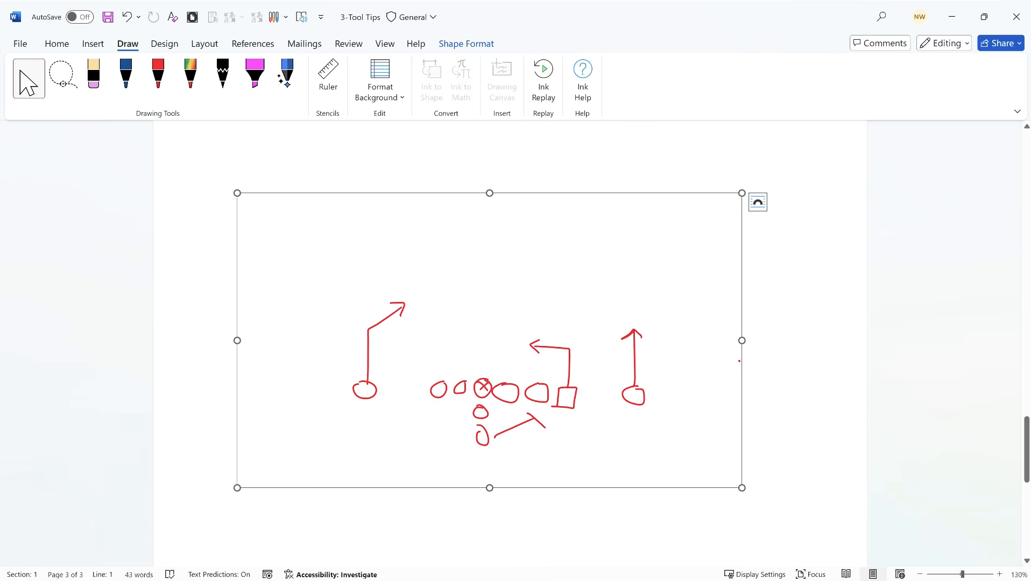
{"action": "left_click_drag", "start_coordinate": [742, 488], "coordinate": [587, 398]}
{"action": "left_click_drag", "start_coordinate": [611, 415], "coordinate": [651, 420]}
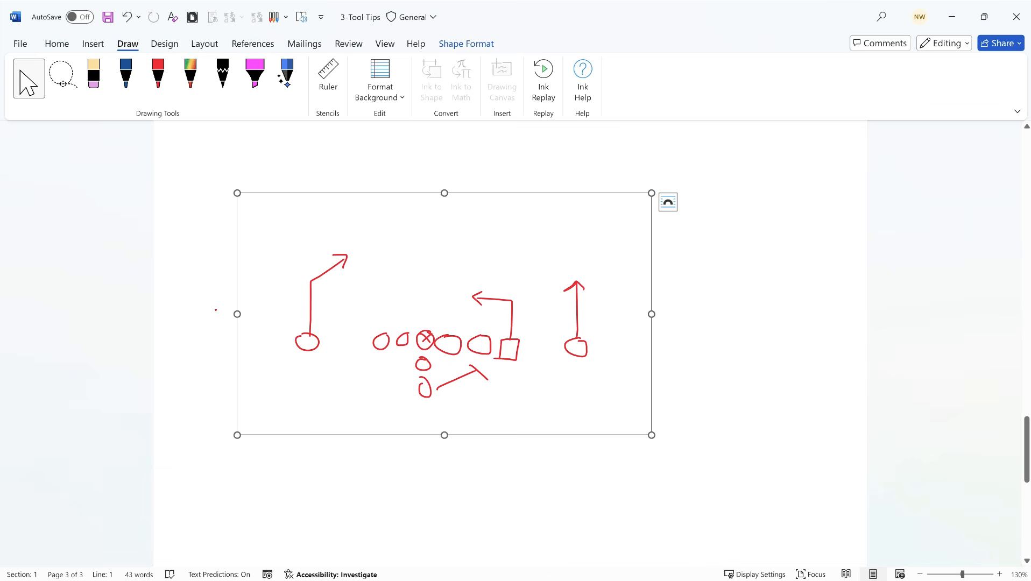
- Add two paragraphs of sample text below the canvas, starting with "Video provides a powerful way to help you prove your point."
{"action": "scroll", "coordinate": [216, 310], "scroll_direction": "up", "scroll_amount": 3}
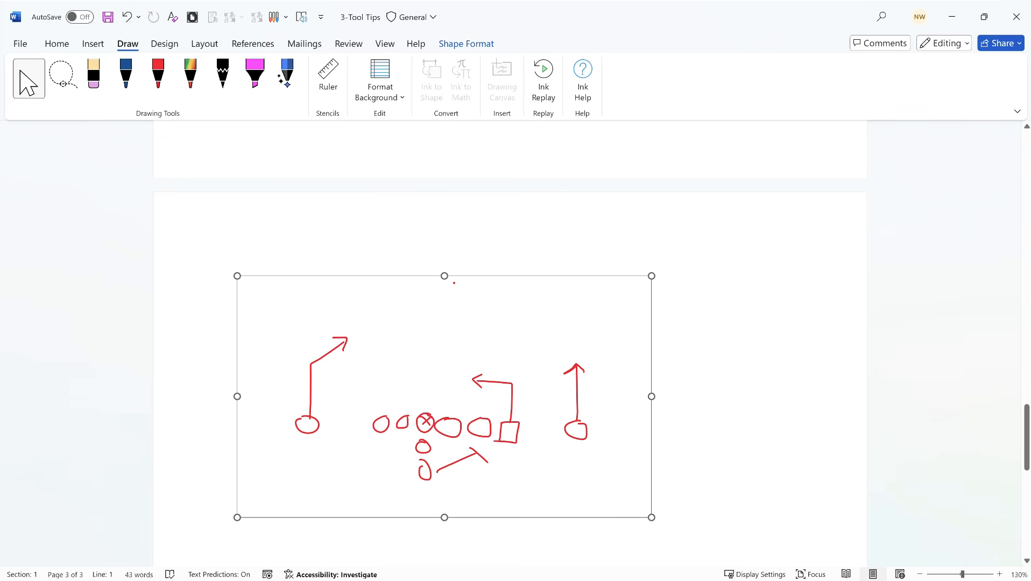
{"action": "scroll", "coordinate": [453, 286], "scroll_direction": "down", "scroll_amount": 3}
{"action": "scroll", "coordinate": [457, 282], "scroll_direction": "down", "scroll_amount": 6}
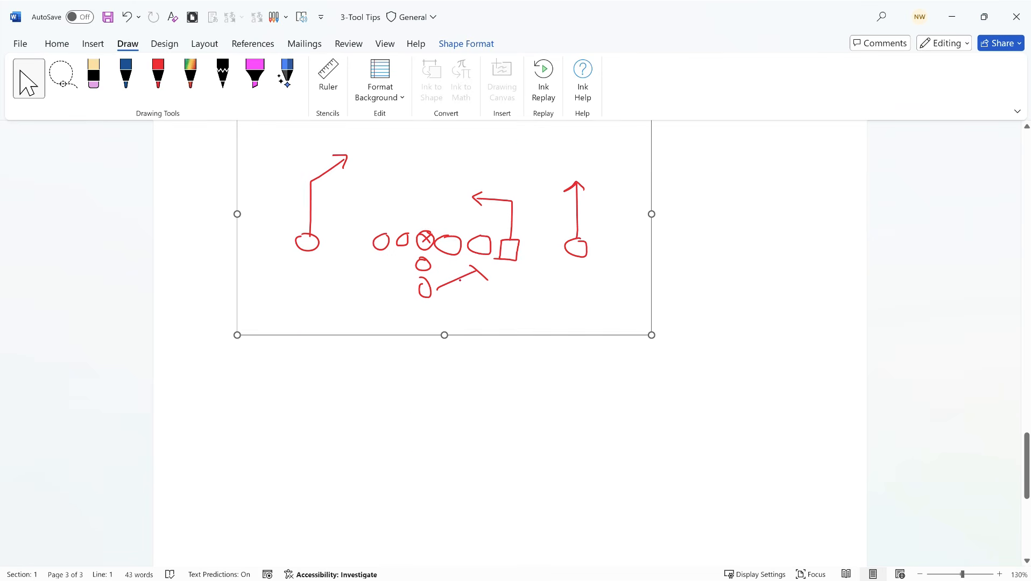
{"action": "left_click", "coordinate": [273, 315]}
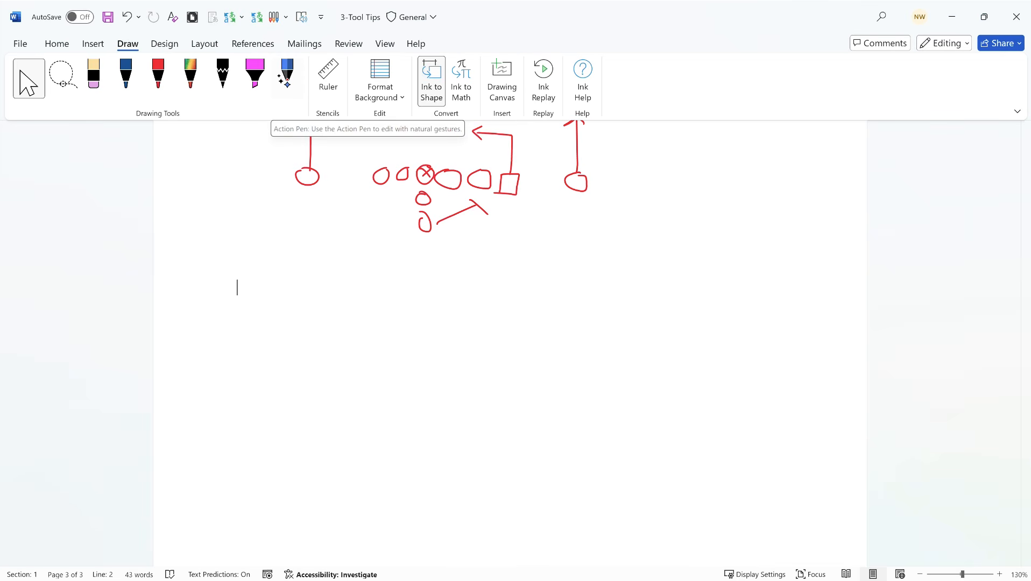
{"action": "type", "text": "Video provides a powerful way to help you prove your point. When you click Online Video, you can paste in the embed code for the video you want to add. You can also type a keyword to search online for the video that best fits your document. To make your document look professionally produced, Word provides header, footer, cover page, and text box designs that complement each other. For example, you can add a matching cover page, header, and sidebar. Click Insert and then choose the elements you want from the different galleries."}
- Open the Action Pen's Ink Gesture Help and scratch out the word "Online" before "Video" in the first paragraph
{"action": "left_click", "coordinate": [290, 81]}
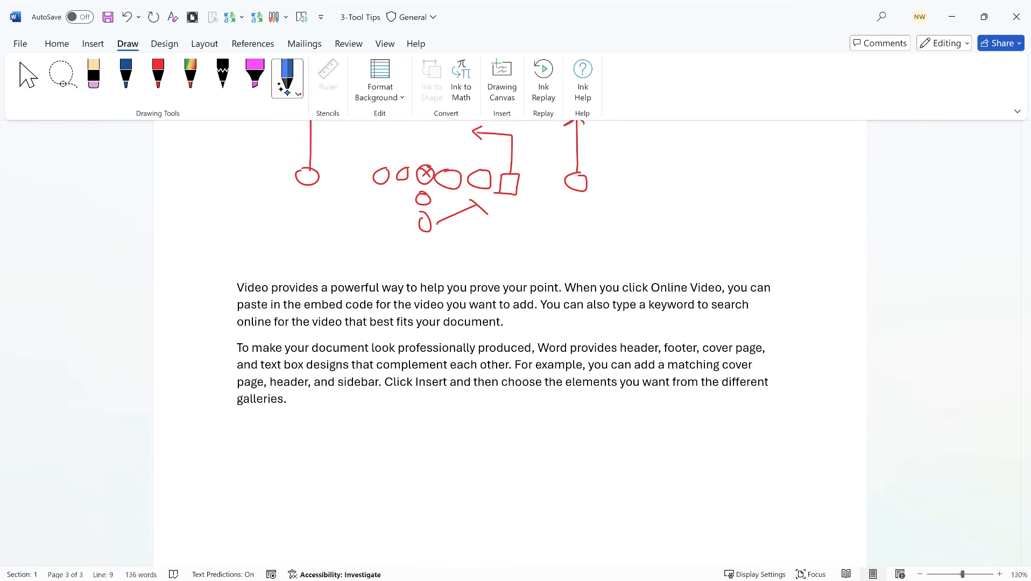
{"action": "left_click", "coordinate": [295, 89]}
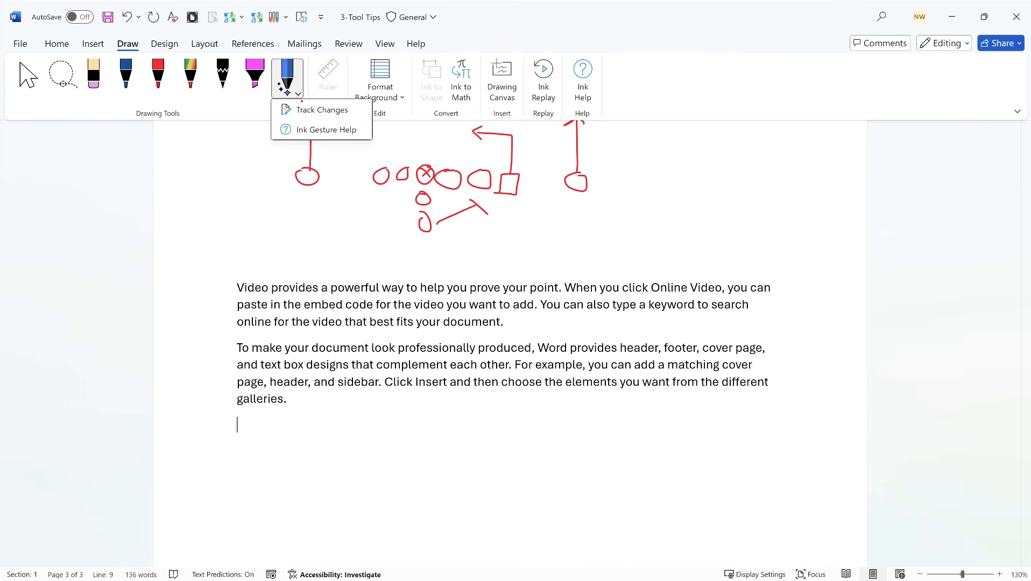
{"action": "left_click", "coordinate": [313, 130]}
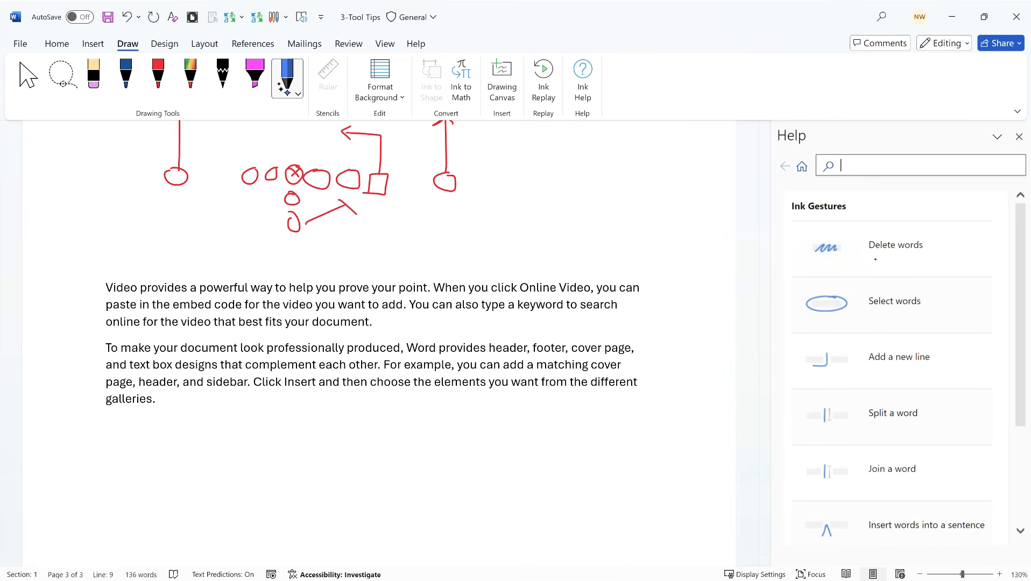
{"action": "mouse_move", "coordinate": [1018, 222]}
{"action": "left_mouse_down"}
{"action": "mouse_move", "coordinate": [1022, 295]}
{"action": "mouse_move", "coordinate": [1023, 219]}
{"action": "left_mouse_up"}
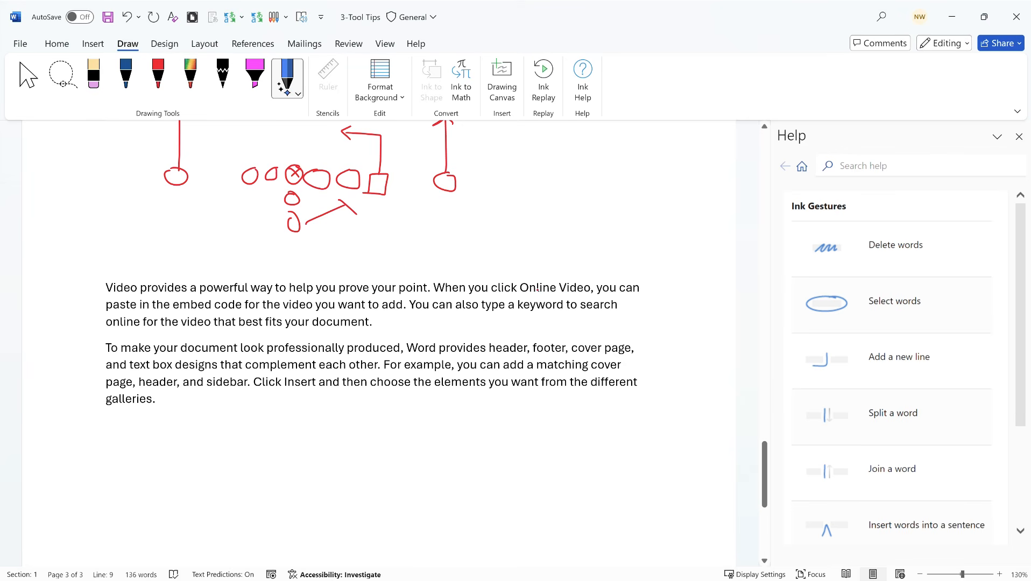
{"action": "left_click_drag", "start_coordinate": [521, 287], "coordinate": [554, 287]}
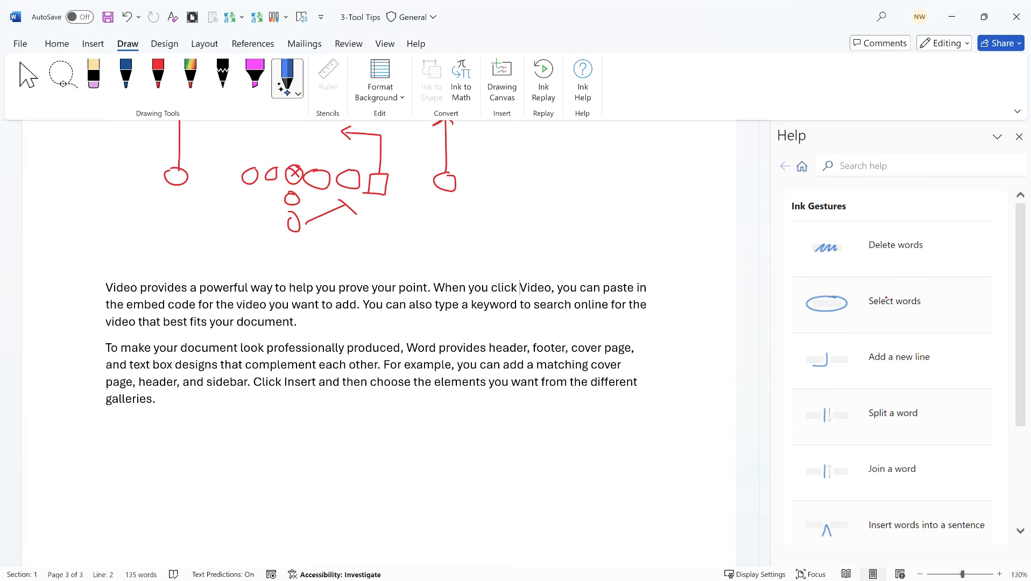
- Circle "Video," with the Action Pen to select it and format it in bold with the purple theme font color
{"action": "mouse_move", "coordinate": [543, 280]}
{"action": "left_mouse_down"}
{"action": "mouse_move", "coordinate": [512, 285]}
{"action": "mouse_move", "coordinate": [560, 297]}
{"action": "mouse_move", "coordinate": [541, 281]}
{"action": "left_mouse_up"}
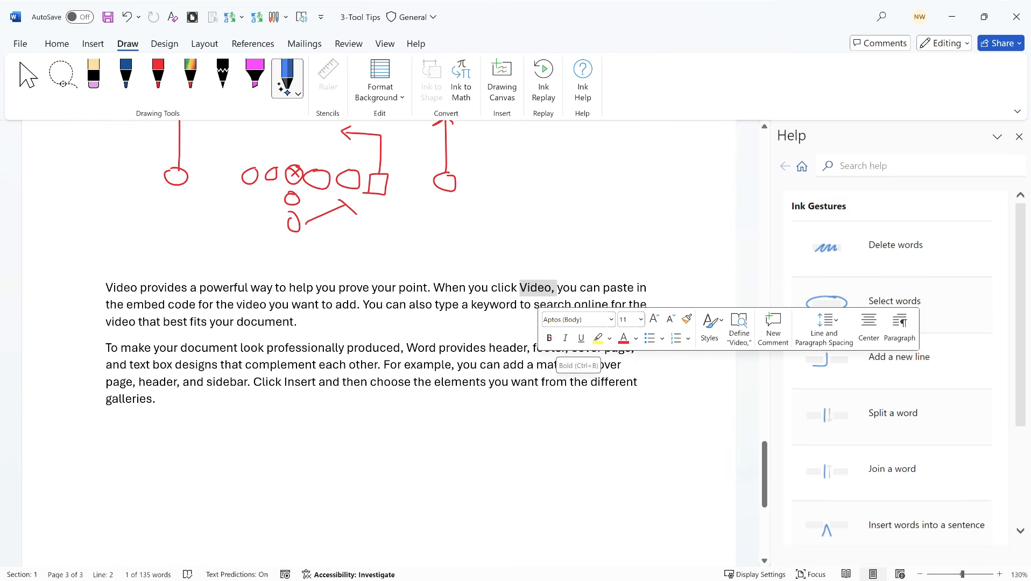
{"action": "left_click", "coordinate": [549, 337]}
{"action": "left_click", "coordinate": [636, 338]}
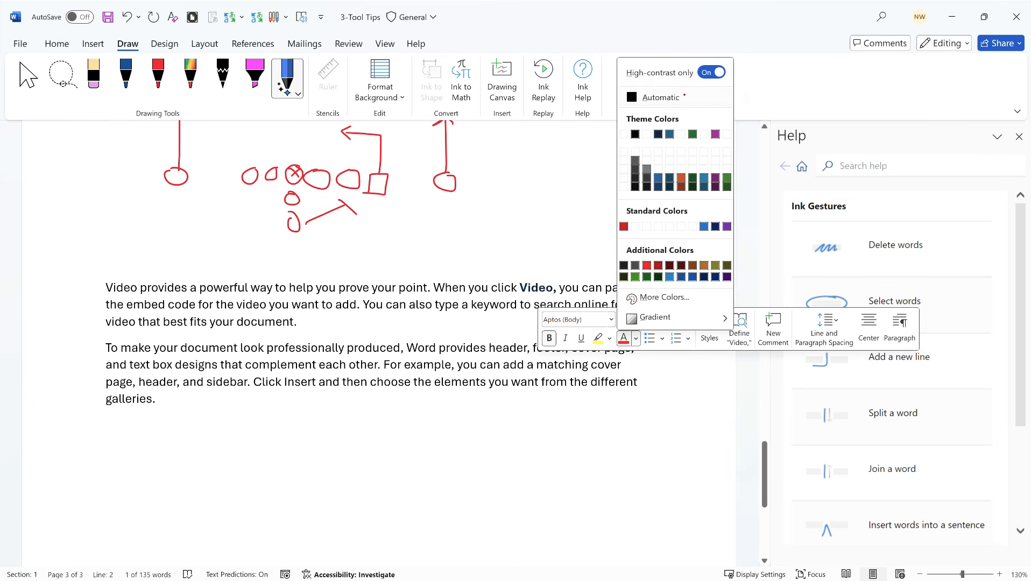
{"action": "left_click", "coordinate": [715, 134]}
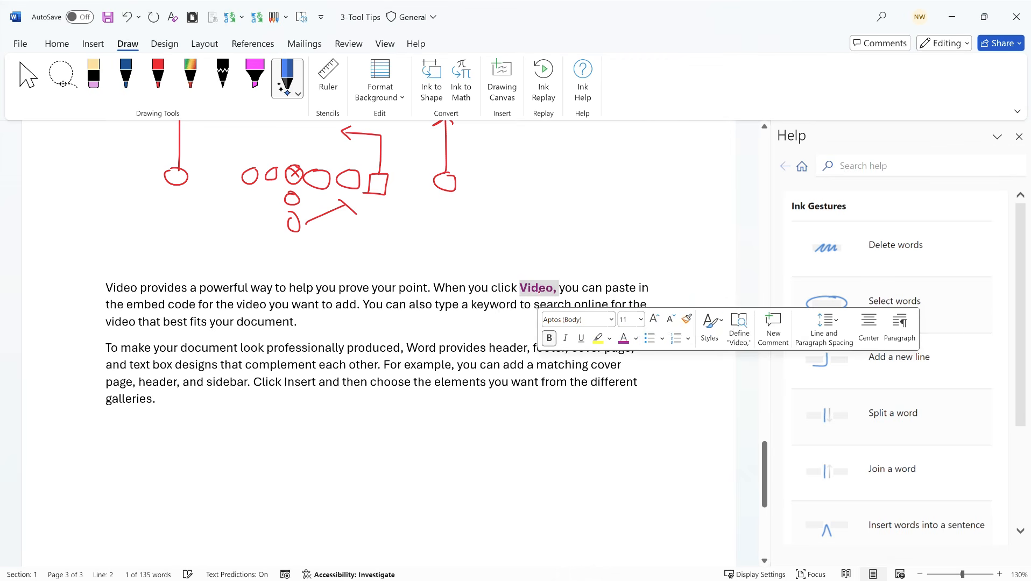
{"action": "left_click", "coordinate": [499, 305]}
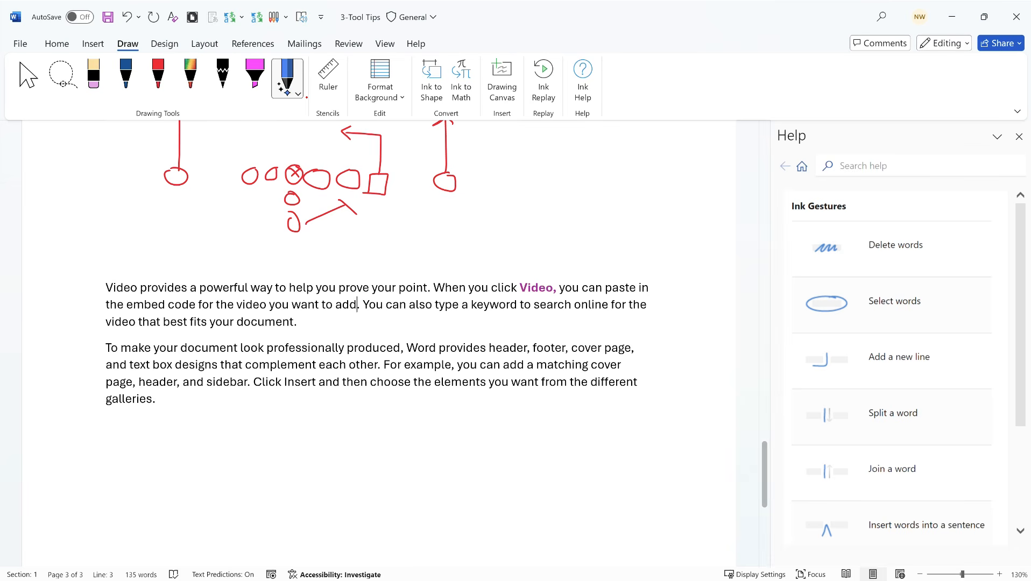
- Use the Action Pen's new-line gesture to move "You can also type a keyword" onto its own line
{"action": "left_click", "coordinate": [297, 93]}
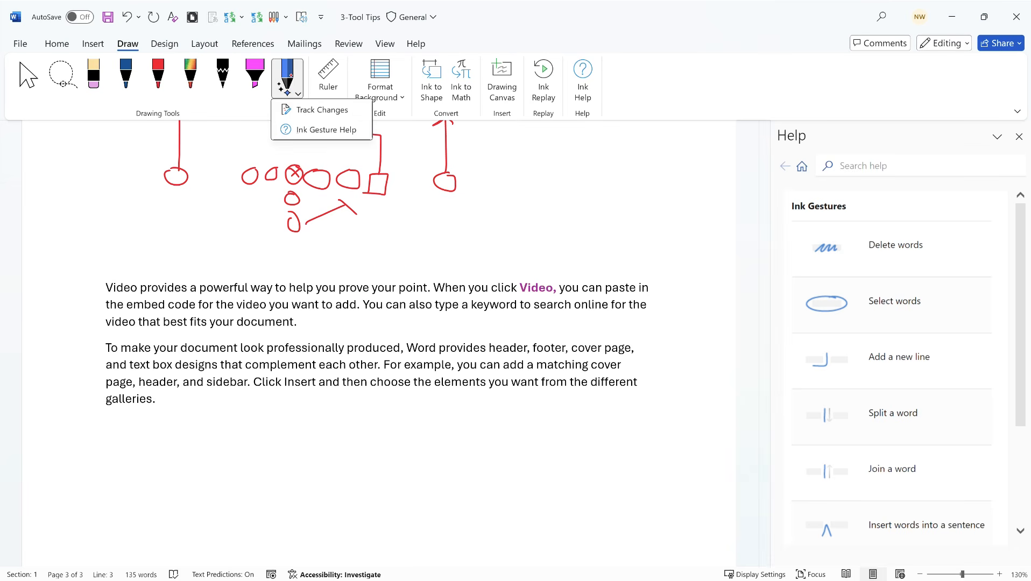
{"action": "left_click", "coordinate": [293, 73]}
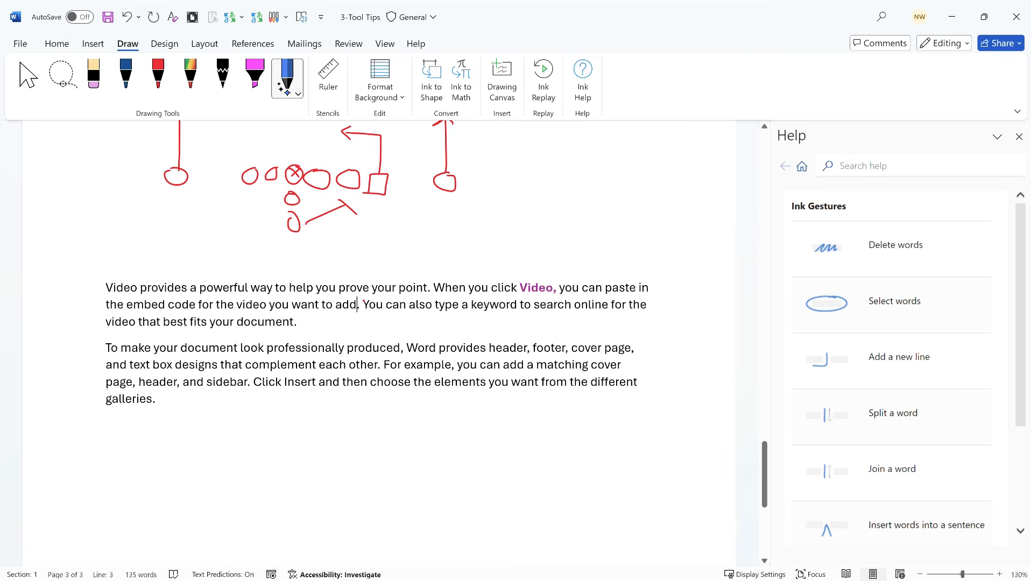
{"action": "key", "text": "Escape"}
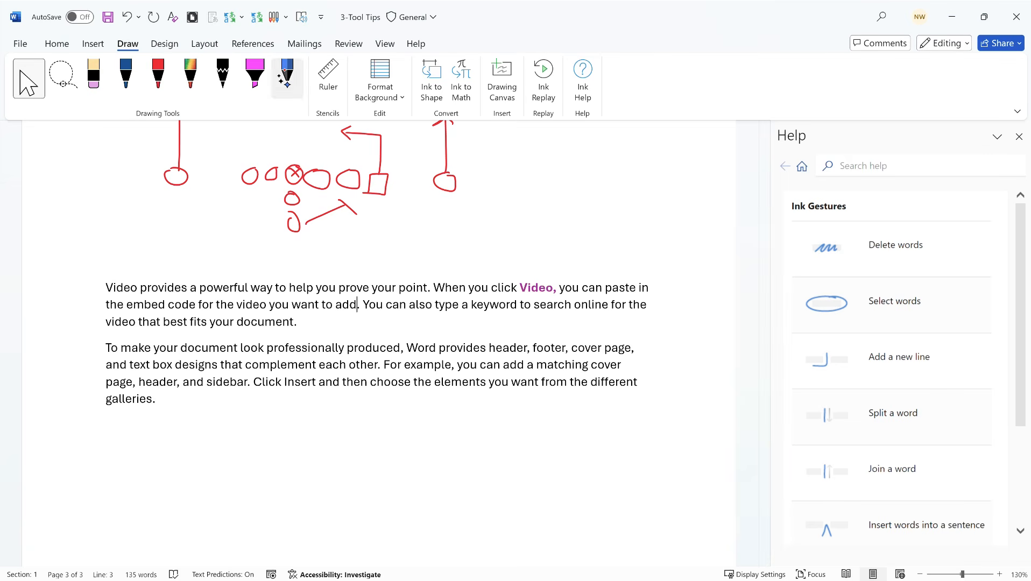
{"action": "left_click", "coordinate": [285, 71]}
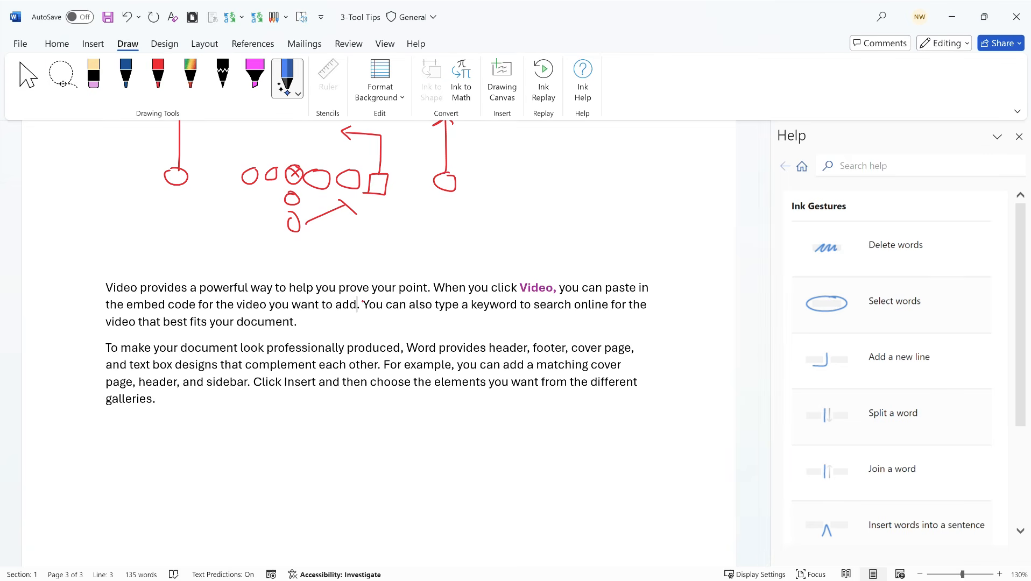
{"action": "mouse_move", "coordinate": [362, 300]}
{"action": "left_mouse_down"}
{"action": "mouse_move", "coordinate": [363, 314]}
{"action": "mouse_move", "coordinate": [348, 318]}
{"action": "left_mouse_up"}
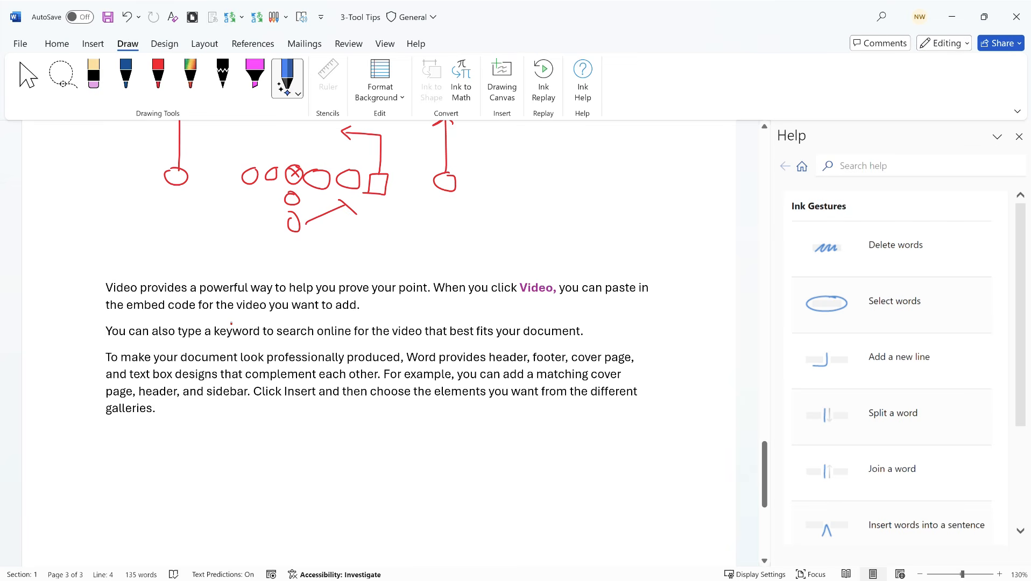
- Split "keyword" into "key word" with a vertical Action Pen stroke and join it again with a second stroke
{"action": "left_click", "coordinate": [232, 323]}
{"action": "left_click_drag", "start_coordinate": [232, 322], "coordinate": [232, 340]}
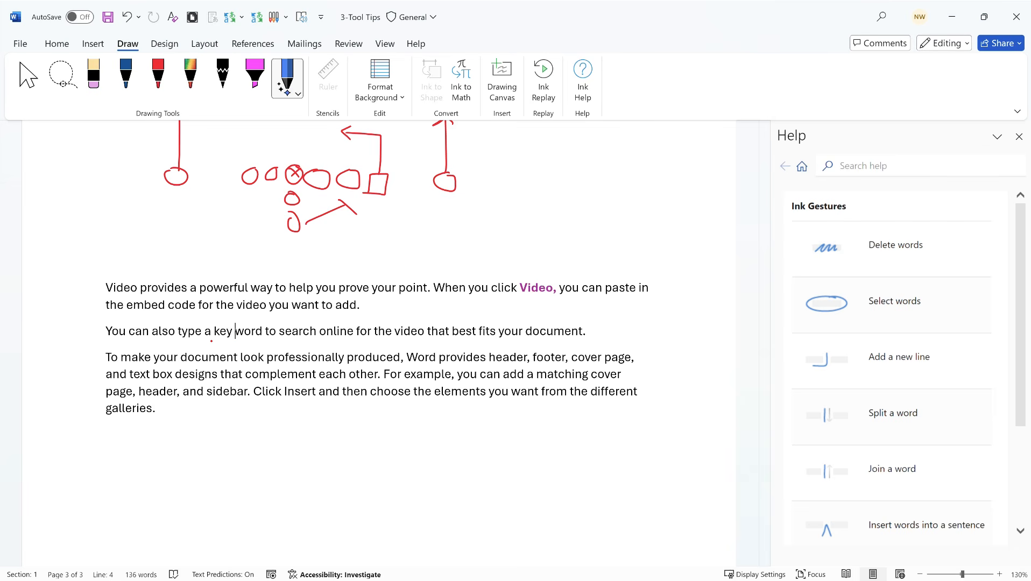
{"action": "left_click_drag", "start_coordinate": [233, 340], "coordinate": [232, 323]}
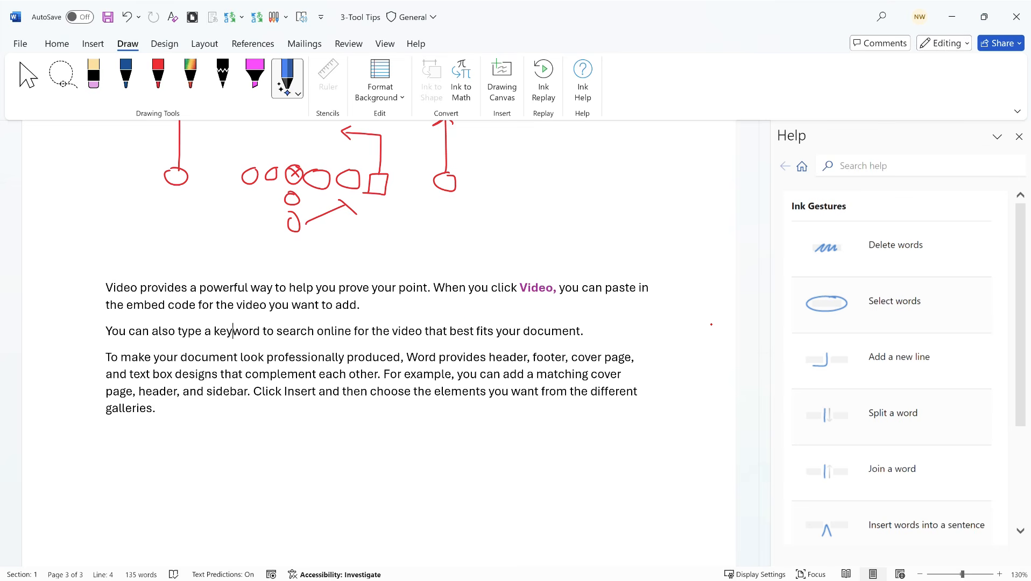
- Try the Action Pen's insert-words gesture between "fits" and "your document"
{"action": "scroll", "coordinate": [926, 391], "scroll_direction": "down", "scroll_amount": 3}
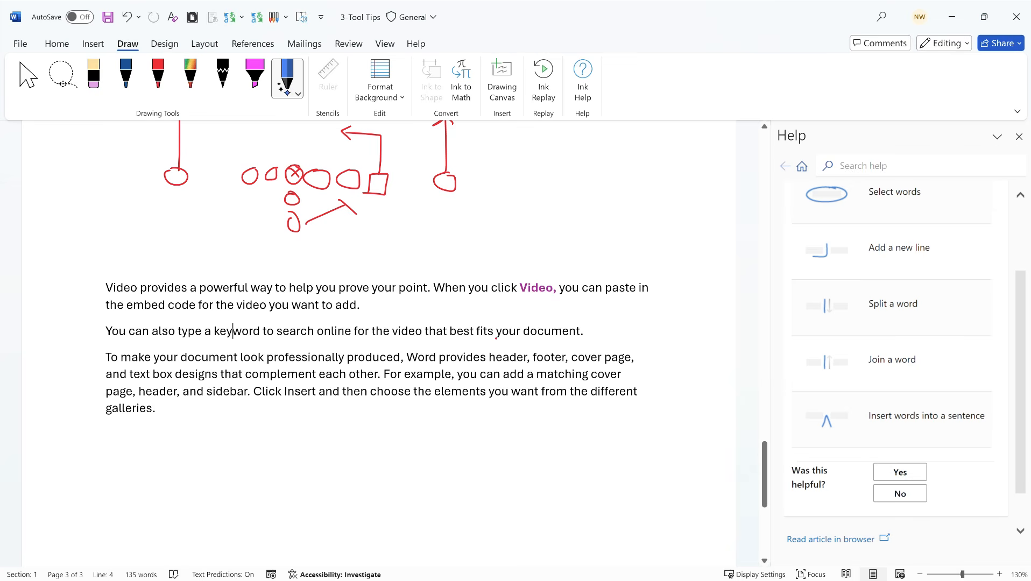
{"action": "left_click_drag", "start_coordinate": [492, 340], "coordinate": [504, 341]}
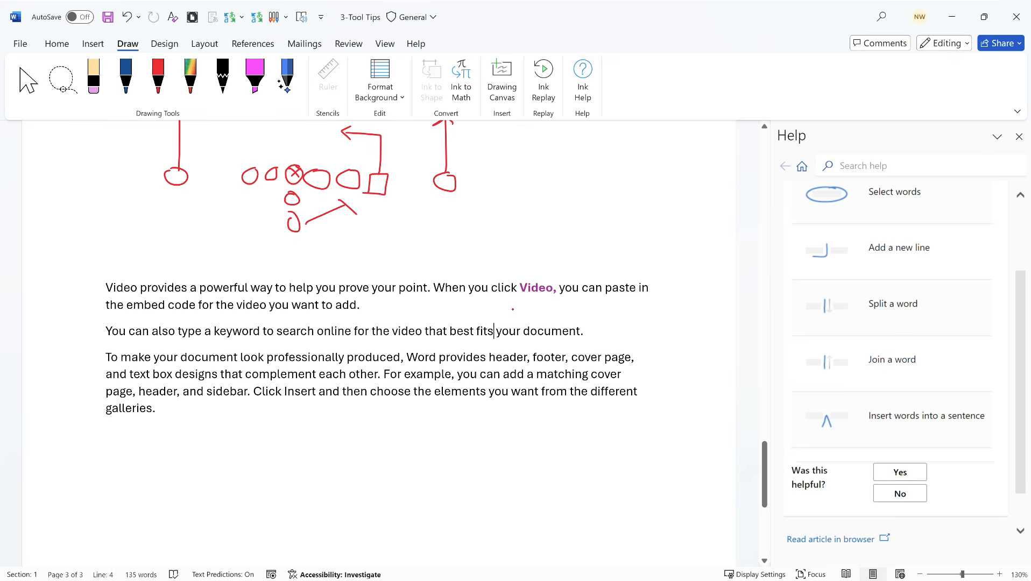
- Shade a T-shaped mark with the black pencil above the football play, keeping the pencil's current thickness and color
{"action": "scroll", "coordinate": [482, 282], "scroll_direction": "up", "scroll_amount": 4}
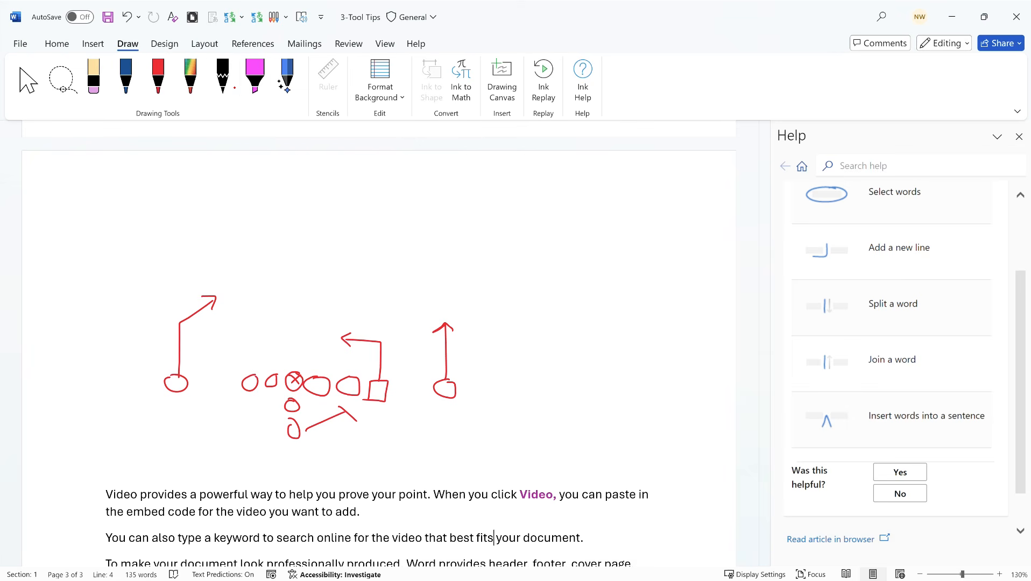
{"action": "left_click", "coordinate": [223, 85]}
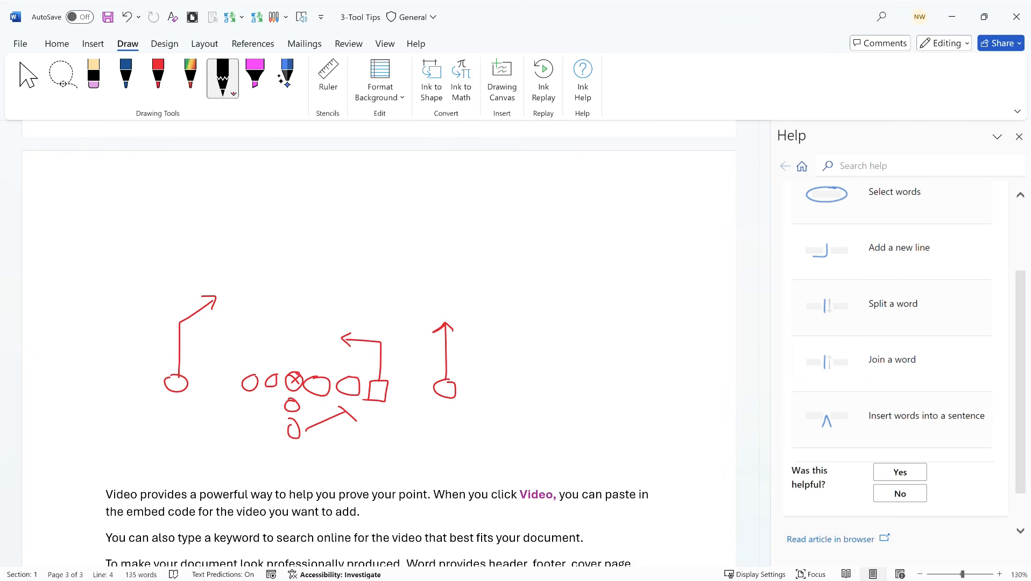
{"action": "left_click", "coordinate": [223, 81]}
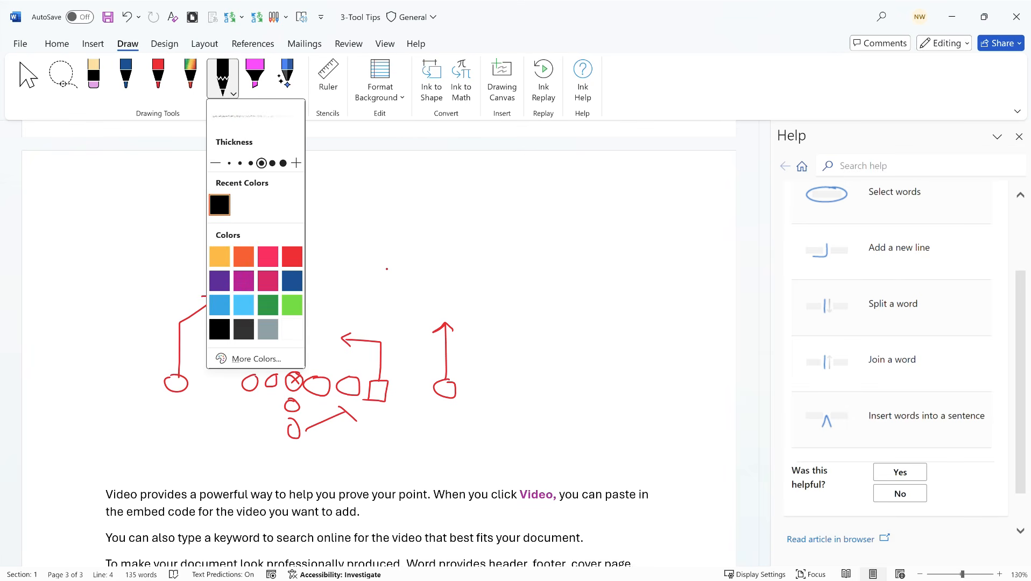
{"action": "left_click", "coordinate": [406, 276]}
{"action": "left_click_drag", "start_coordinate": [366, 268], "coordinate": [462, 267]}
{"action": "mouse_move", "coordinate": [385, 269]}
{"action": "left_mouse_down"}
{"action": "mouse_move", "coordinate": [462, 266]}
{"action": "mouse_move", "coordinate": [399, 274]}
{"action": "mouse_move", "coordinate": [430, 274]}
{"action": "mouse_move", "coordinate": [409, 281]}
{"action": "mouse_move", "coordinate": [416, 312]}
{"action": "left_mouse_up"}
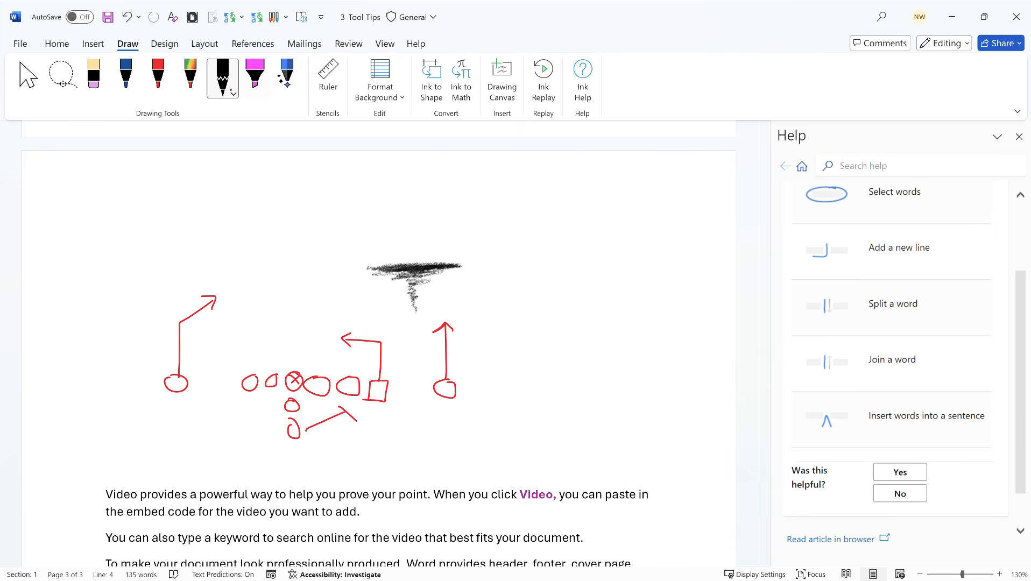
- Change the rainbow pen's color to the silver glitter effect and draw a vertical zigzag beside the black pencil mark
{"action": "left_click", "coordinate": [190, 75]}
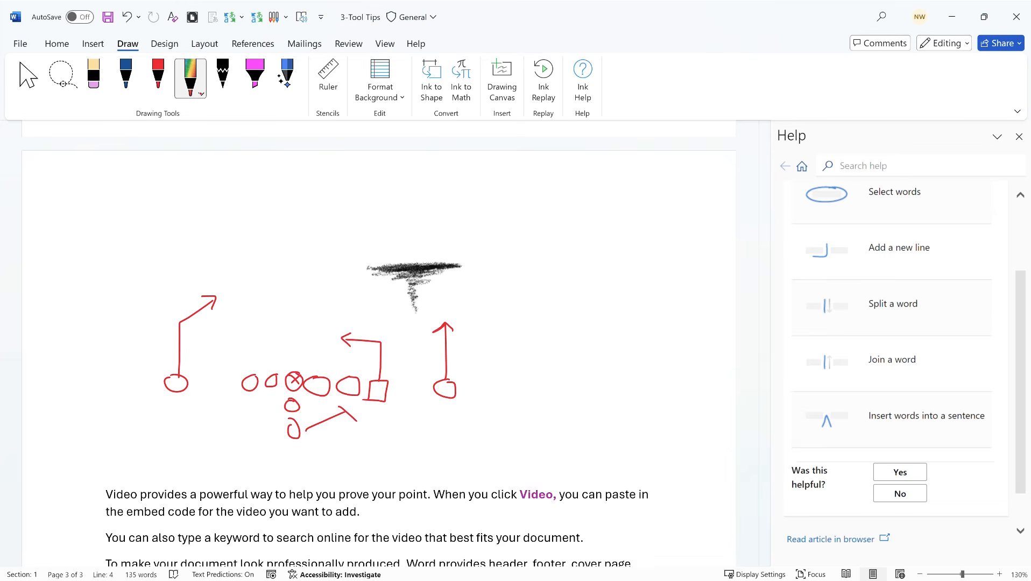
{"action": "left_click", "coordinate": [190, 75]}
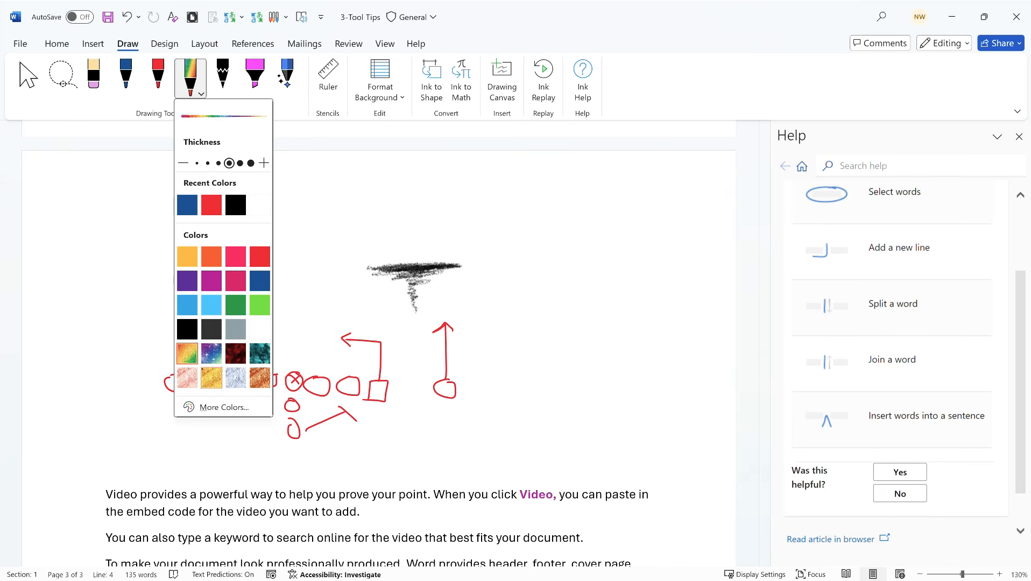
{"action": "left_click", "coordinate": [235, 378]}
{"action": "left_click", "coordinate": [320, 269]}
{"action": "mouse_move", "coordinate": [322, 266]}
{"action": "left_mouse_down"}
{"action": "mouse_move", "coordinate": [319, 289]}
{"action": "mouse_move", "coordinate": [336, 318]}
{"action": "left_mouse_up"}
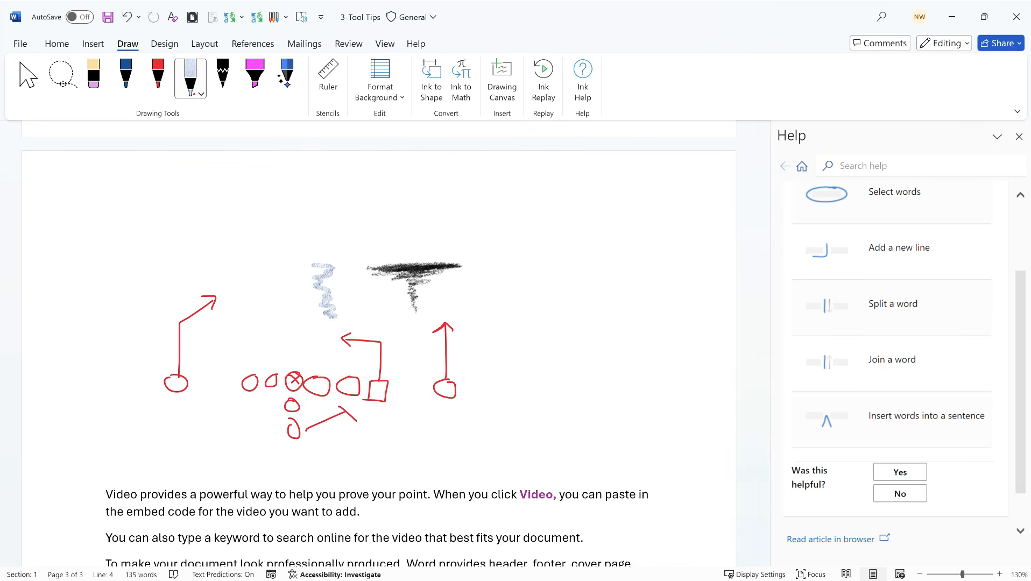
- Change the glitter pen to the galaxy effect, draw a vertical zigzag beside the silver one, and close the Help pane
{"action": "left_click", "coordinate": [191, 81]}
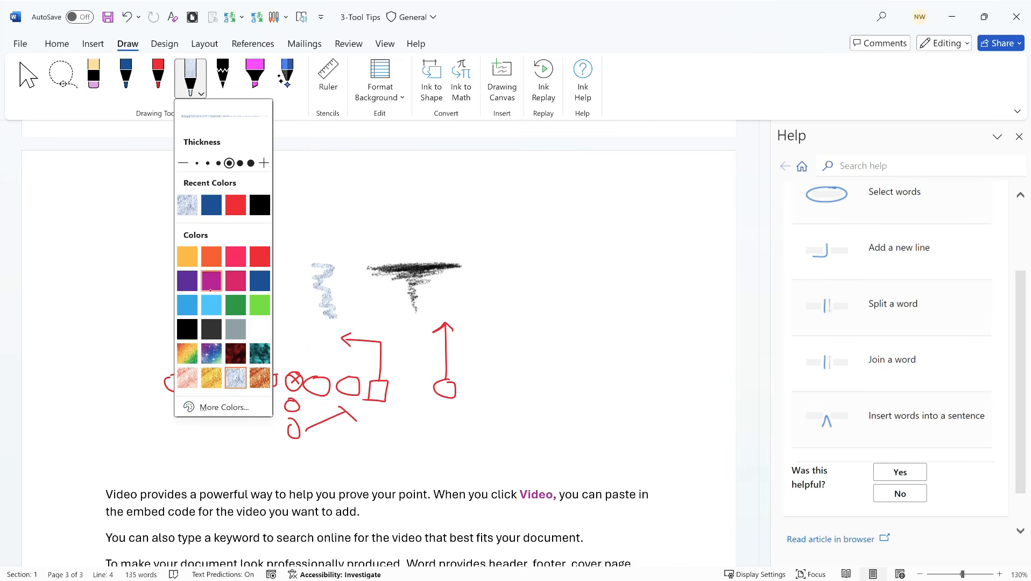
{"action": "left_click", "coordinate": [214, 356]}
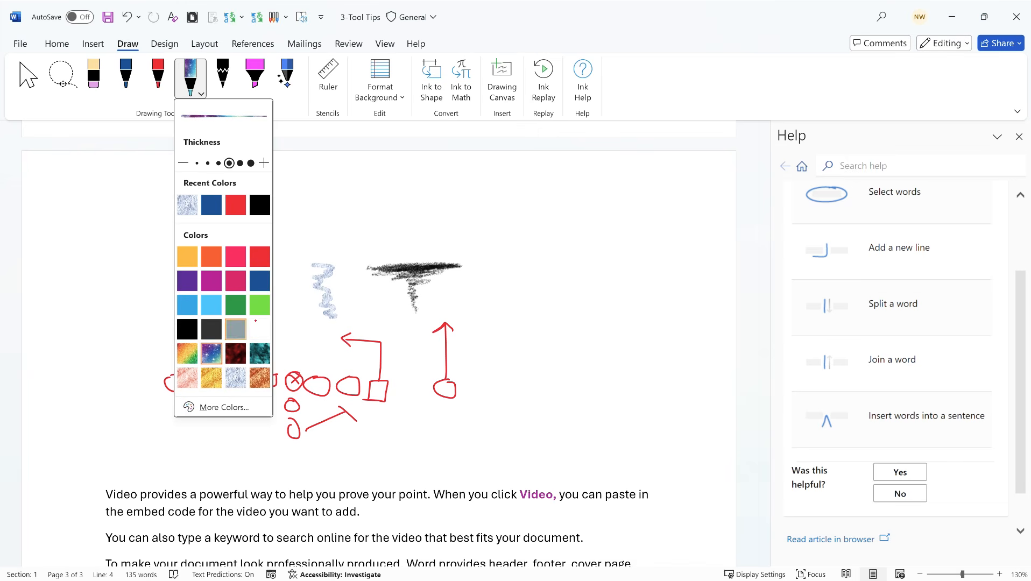
{"action": "left_click", "coordinate": [277, 267]}
{"action": "left_click_drag", "start_coordinate": [278, 267], "coordinate": [280, 325]}
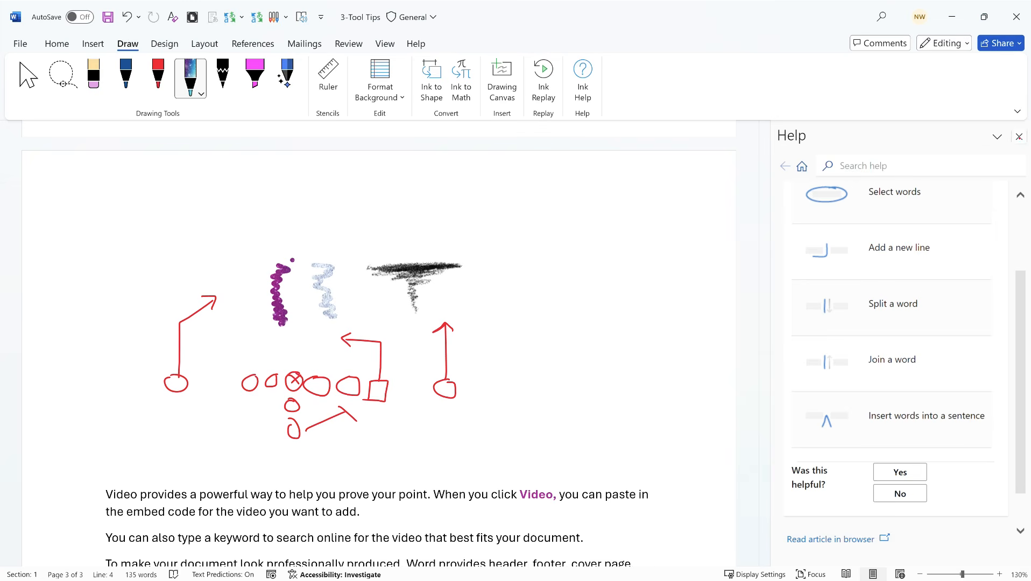
{"action": "left_click", "coordinate": [1018, 136]}
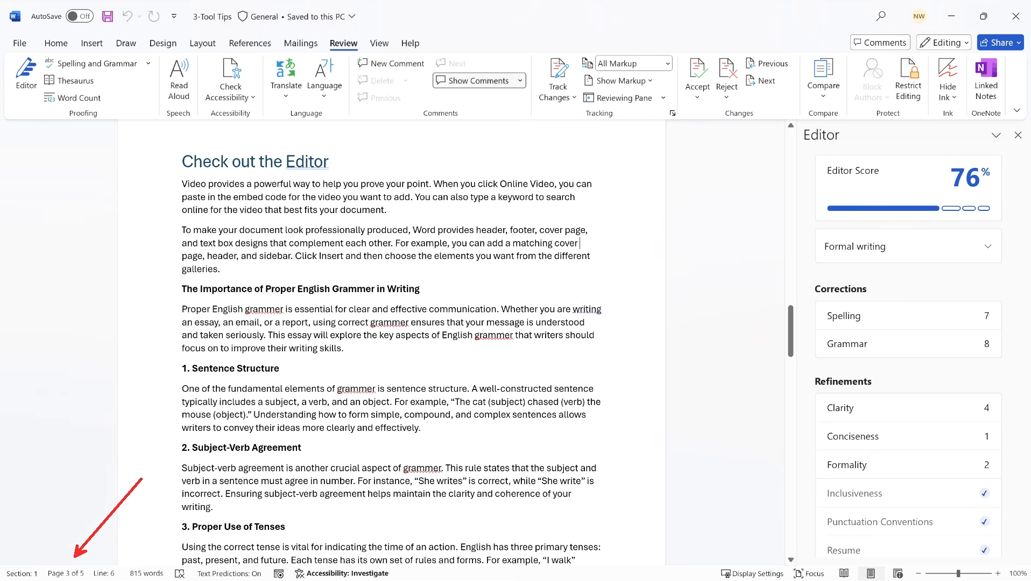
- Reopen the Editor for the document and set its writing style to Professional
{"action": "left_click", "coordinate": [1018, 135]}
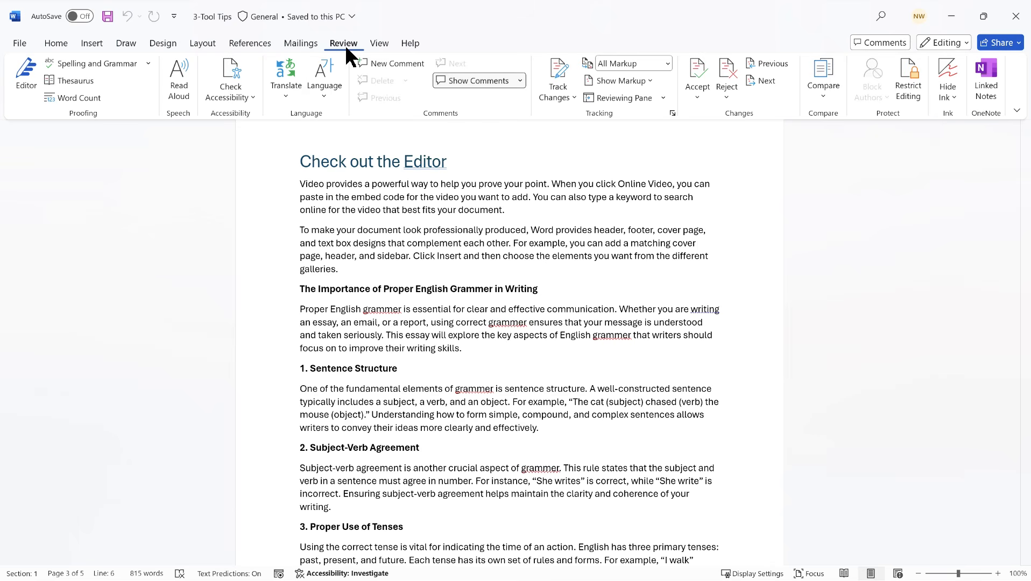
{"action": "left_click", "coordinate": [25, 80]}
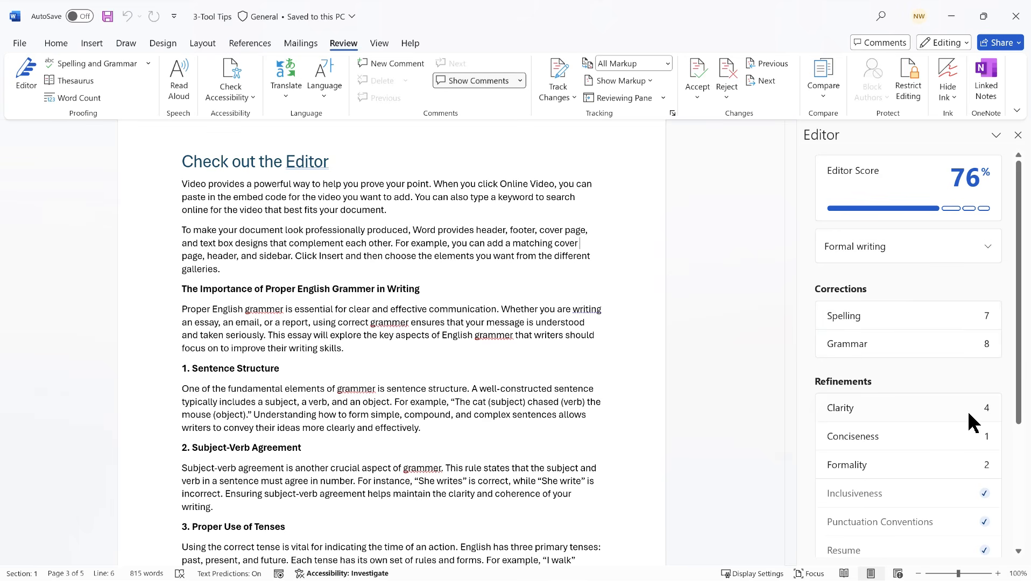
{"action": "left_click", "coordinate": [989, 246]}
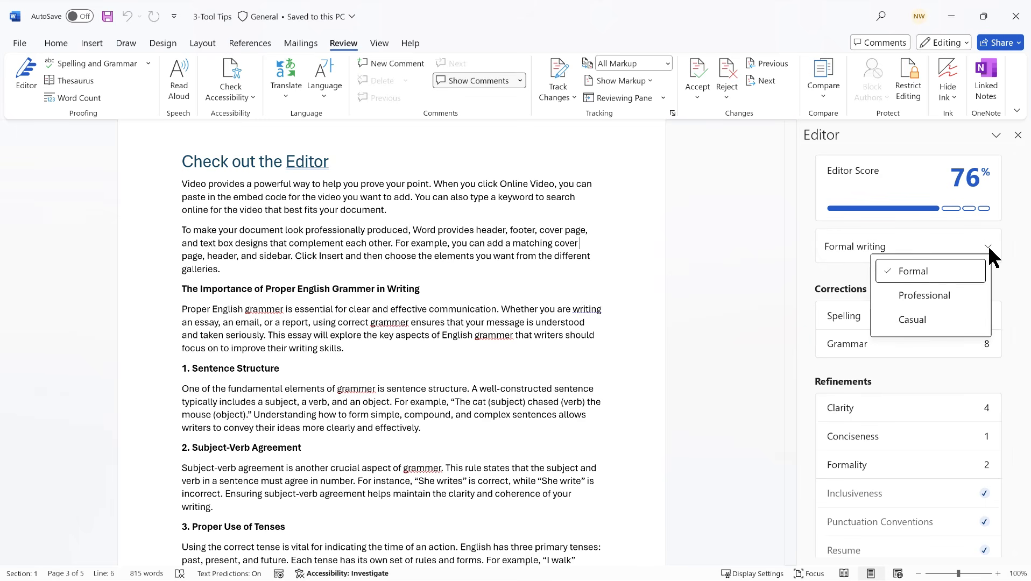
{"action": "left_click", "coordinate": [941, 295]}
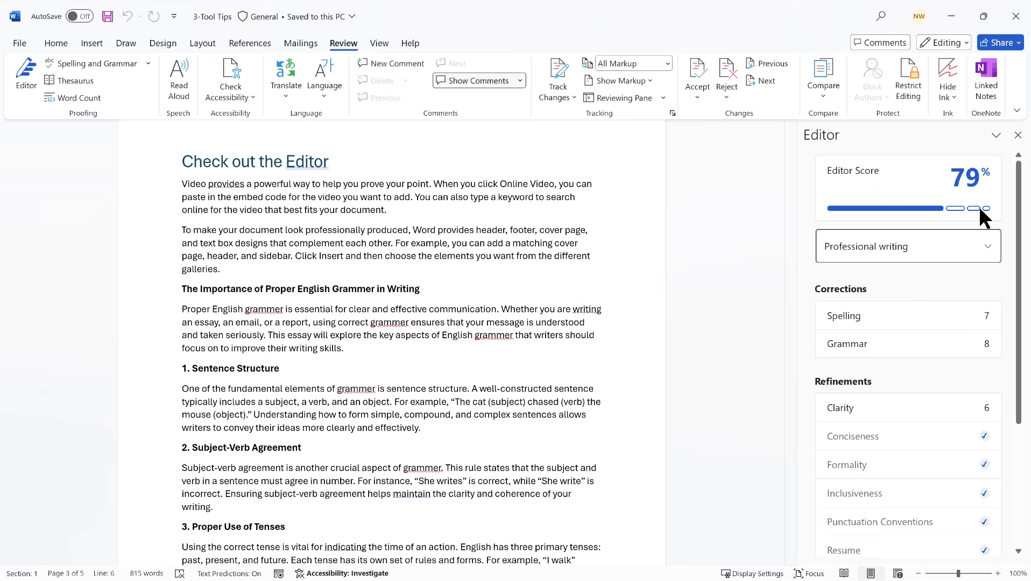
- Switch the Editor's writing style to Casual and back to Professional to compare the scores
{"action": "mouse_move", "coordinate": [971, 183]}
{"action": "left_click", "coordinate": [987, 246]}
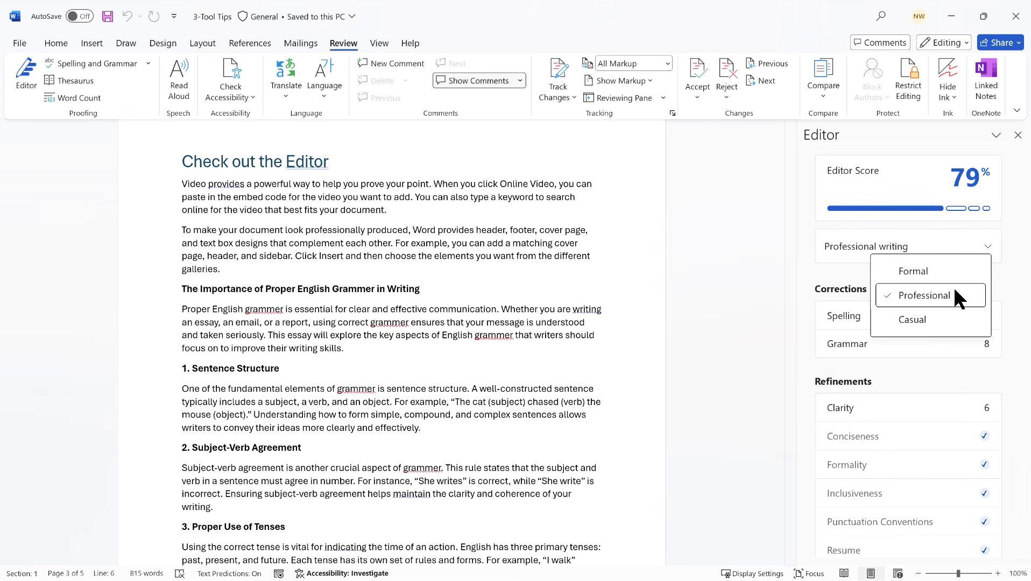
{"action": "left_click", "coordinate": [930, 319]}
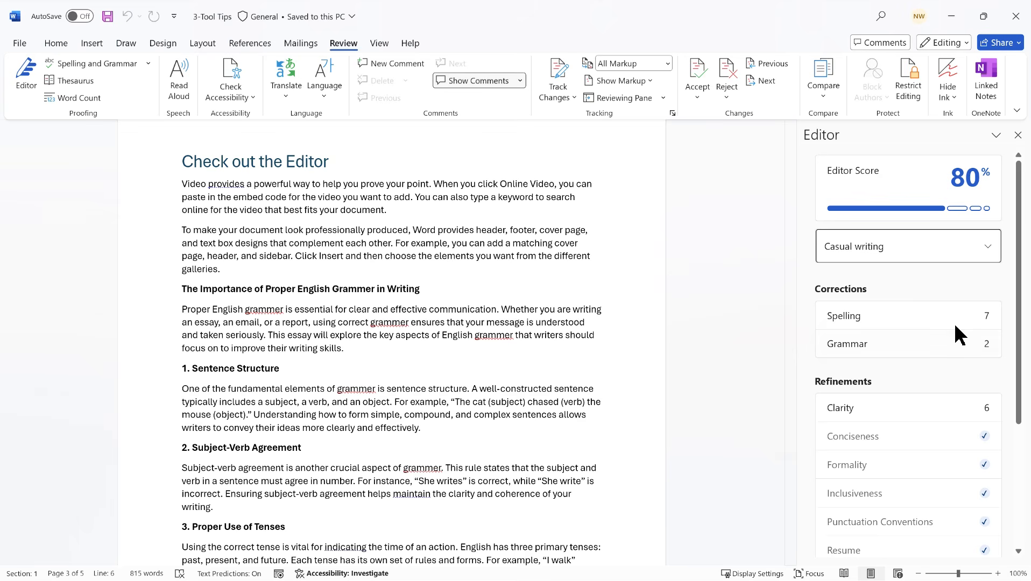
{"action": "left_click", "coordinate": [988, 246]}
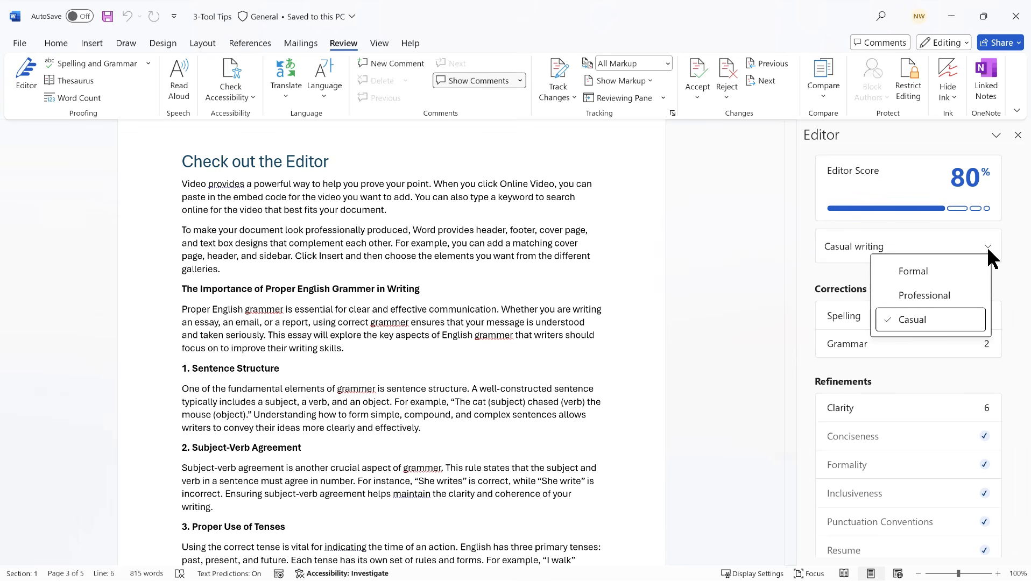
{"action": "left_click", "coordinate": [942, 295]}
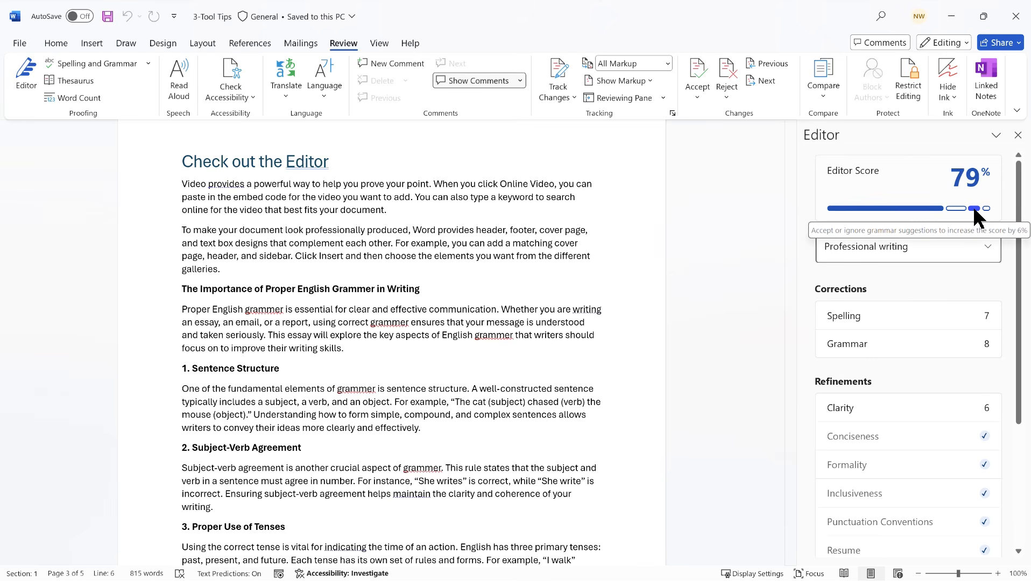
- Review the Editor's spelling corrections and replace each flagged "grammer" with "grammar"
{"action": "mouse_move", "coordinate": [960, 216]}
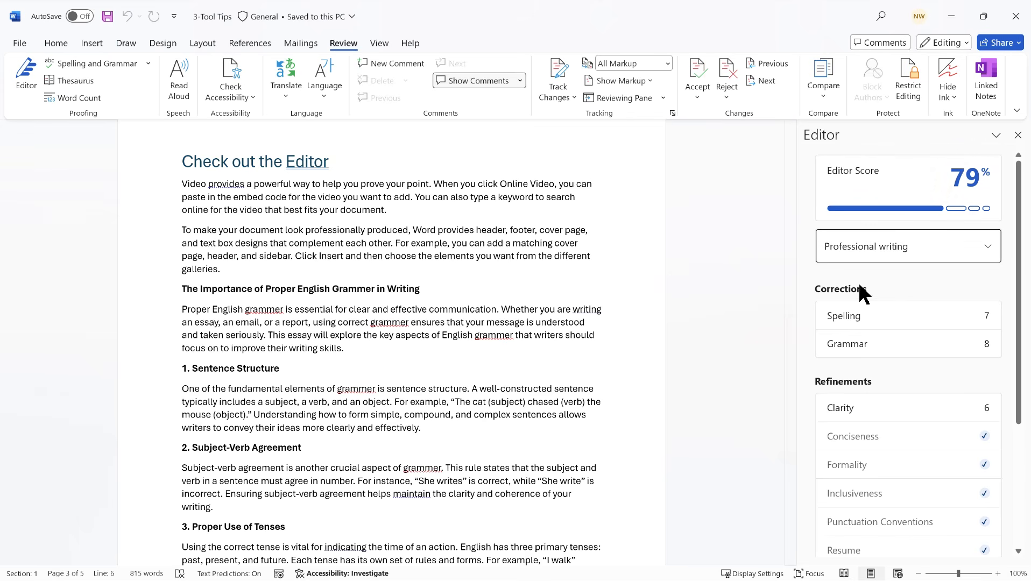
{"action": "scroll", "coordinate": [931, 364], "scroll_direction": "down", "scroll_amount": 3}
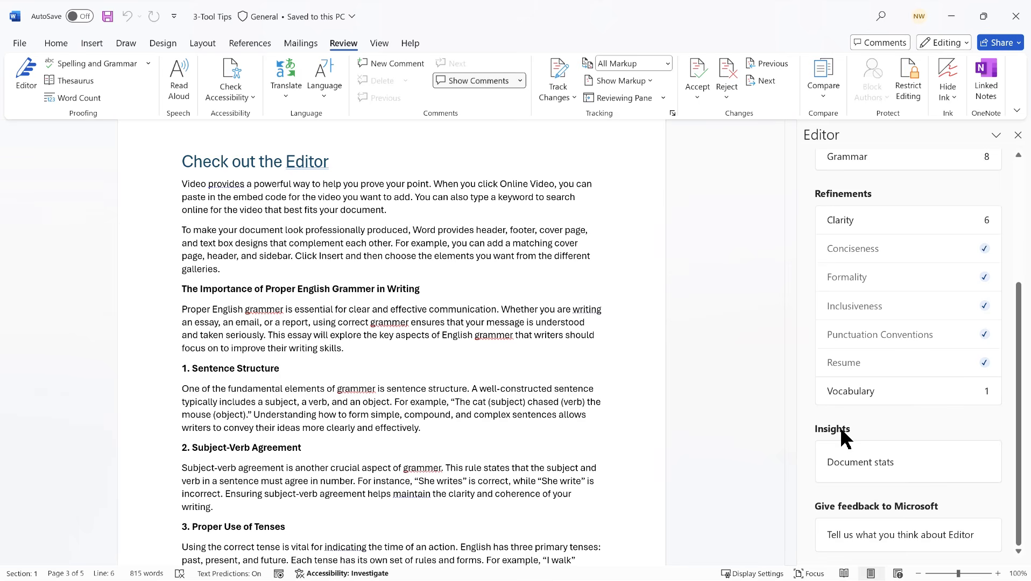
{"action": "scroll", "coordinate": [882, 415], "scroll_direction": "up", "scroll_amount": 3}
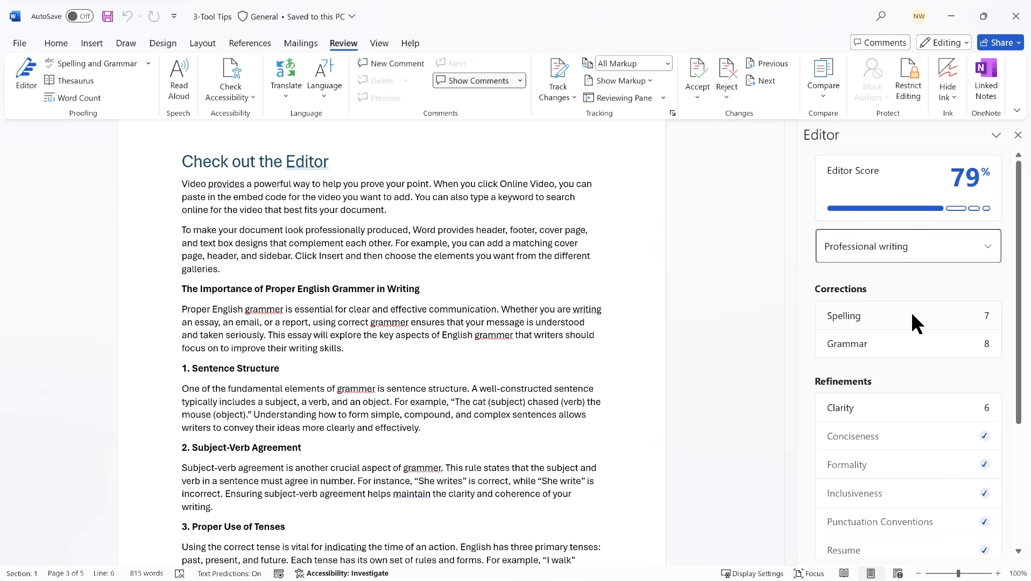
{"action": "left_click", "coordinate": [912, 315]}
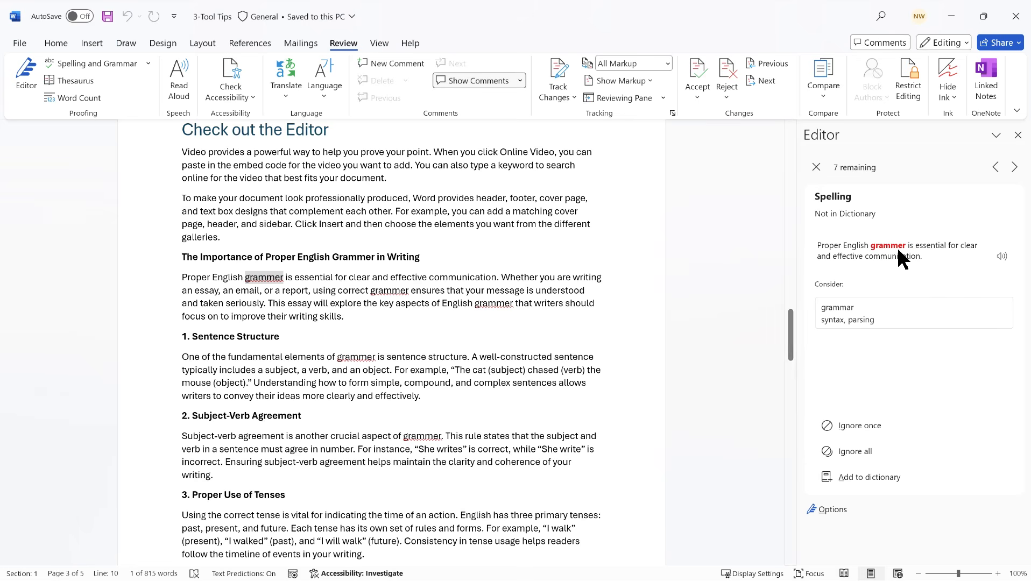
{"action": "left_click", "coordinate": [847, 312]}
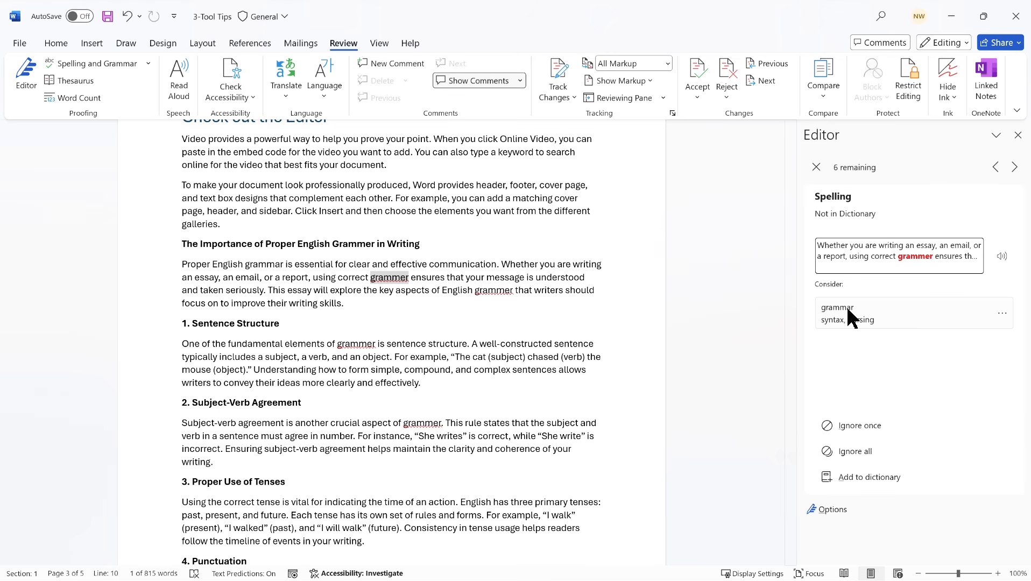
{"action": "left_click", "coordinate": [848, 311]}
{"action": "left_click", "coordinate": [844, 308]}
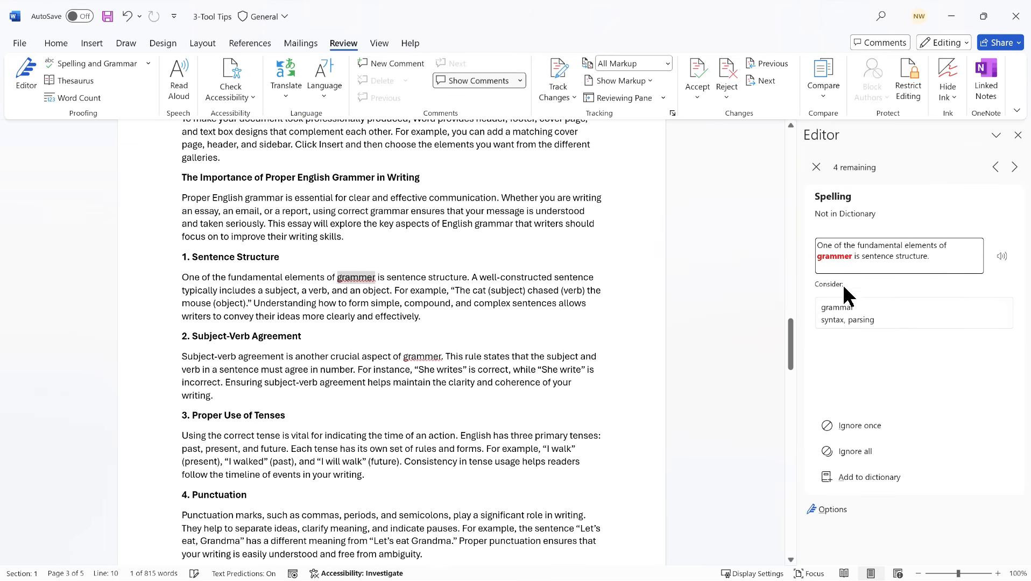
{"action": "left_click", "coordinate": [844, 310]}
{"action": "left_click", "coordinate": [845, 308]}
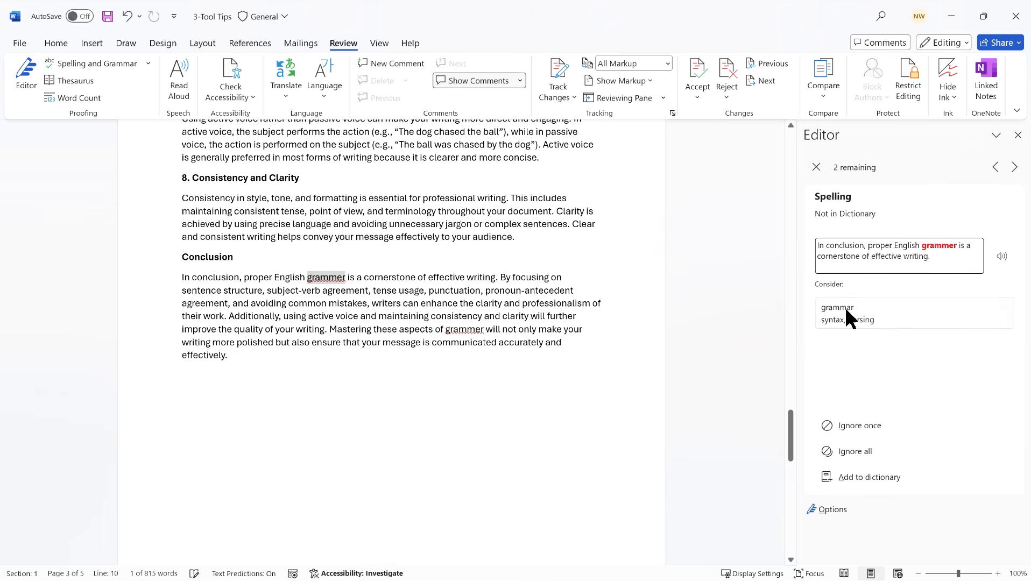
{"action": "left_click", "coordinate": [845, 308]}
{"action": "left_click", "coordinate": [845, 306]}
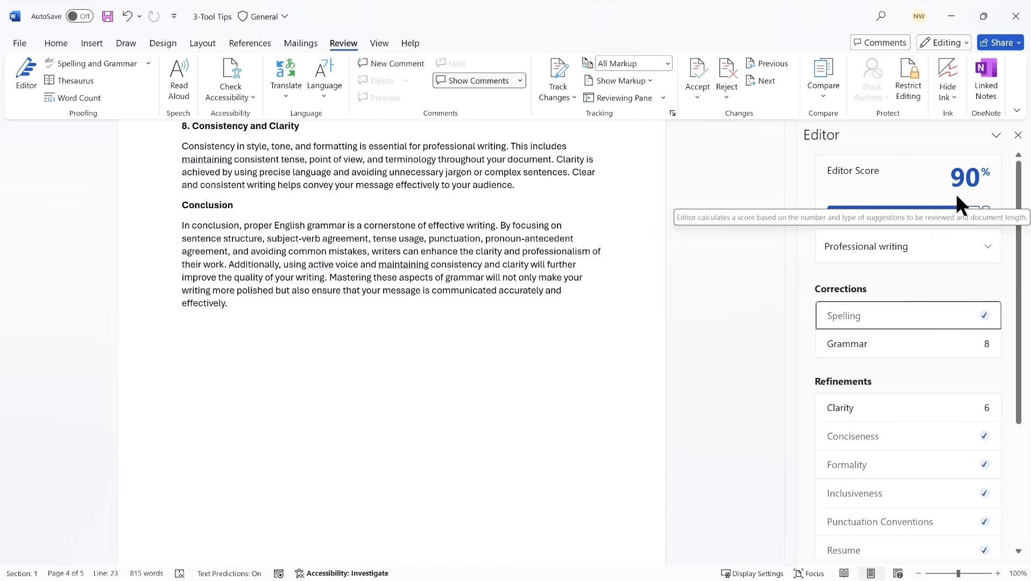
- In the grammar corrections, end the "Canvas", both "courses" and "Check out the Editor" lines with periods, ignoring the "Calculate Force" suggestion once
{"action": "left_click", "coordinate": [860, 338]}
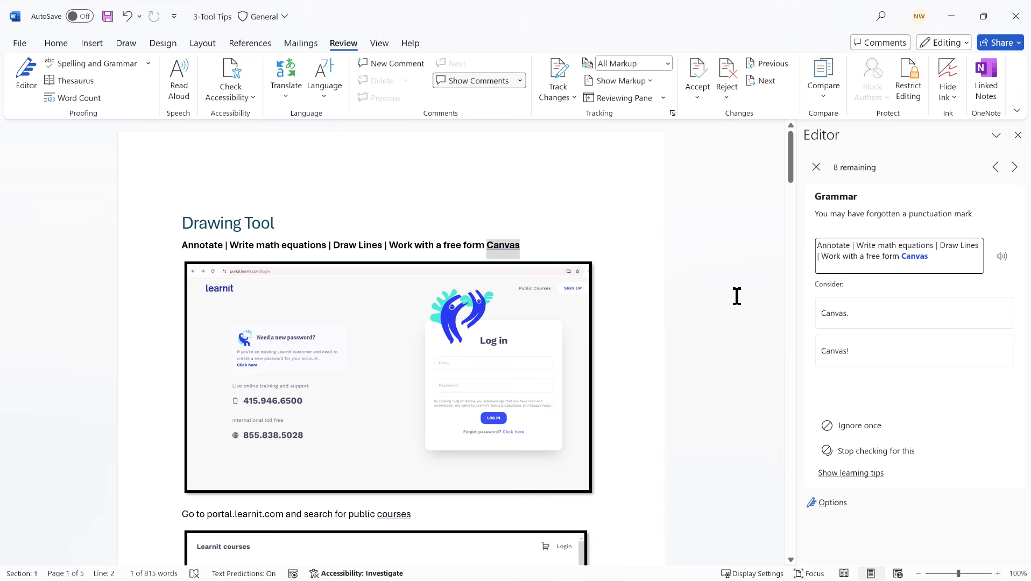
{"action": "left_click", "coordinate": [845, 313]}
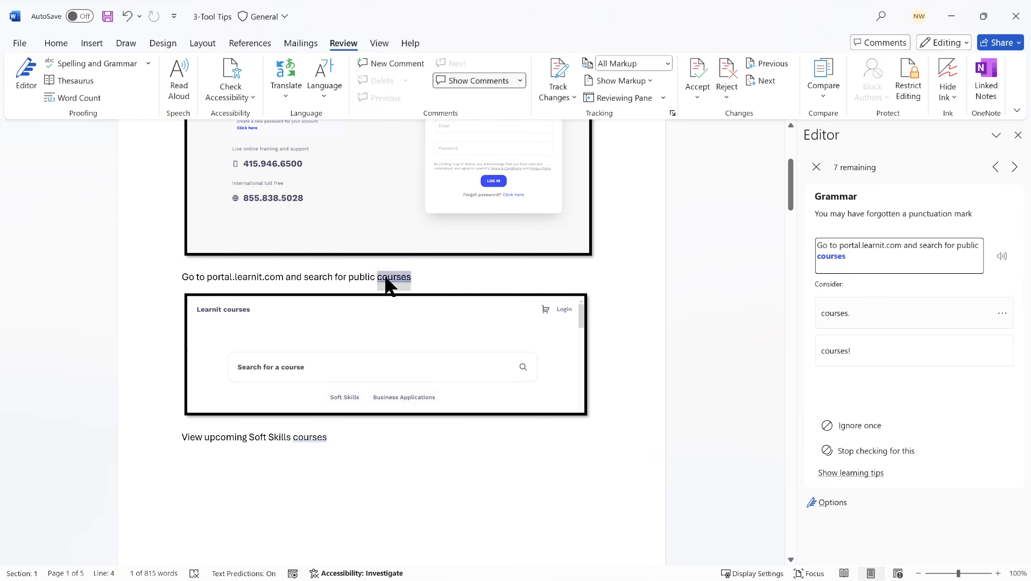
{"action": "left_click", "coordinate": [867, 312]}
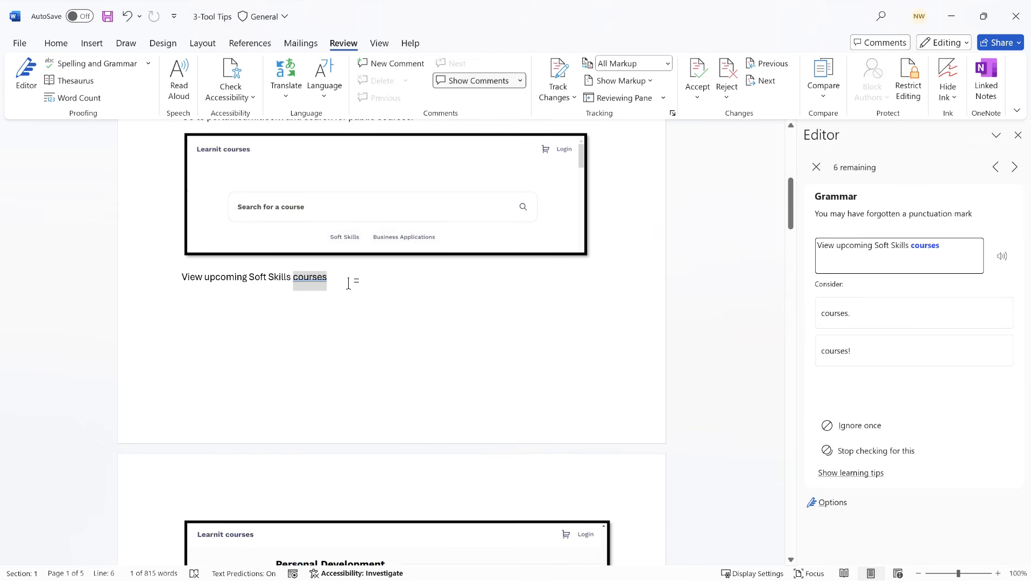
{"action": "left_click", "coordinate": [862, 307]}
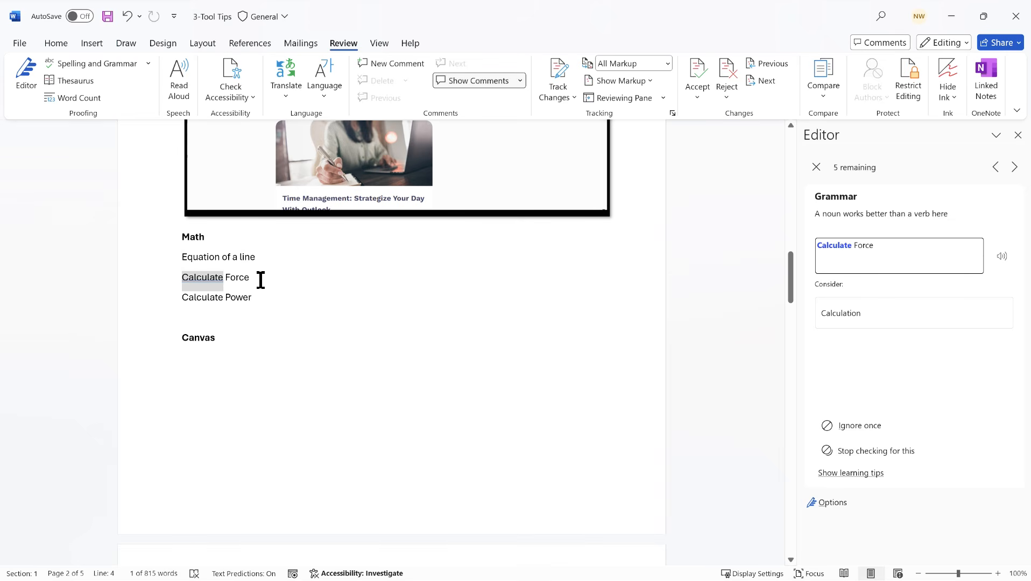
{"action": "left_click", "coordinate": [864, 426]}
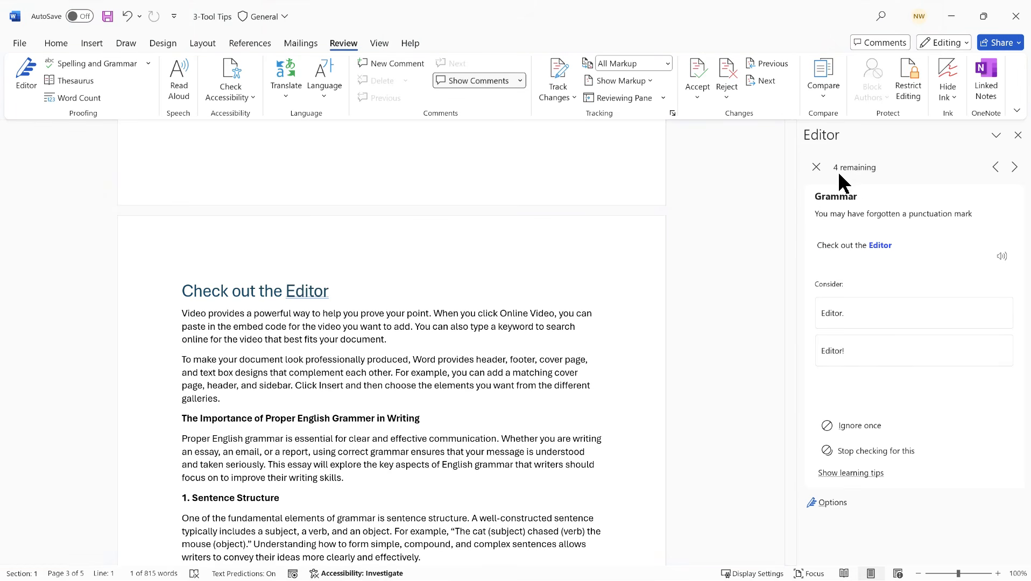
{"action": "left_click", "coordinate": [843, 310]}
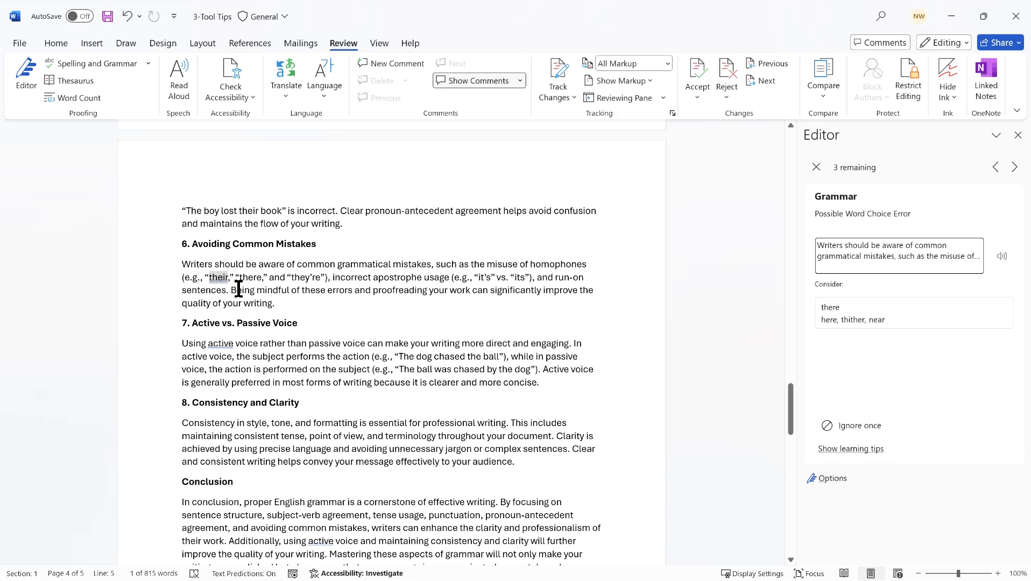
- Accept the grammar suggestions "there" for "their" in section 6 and "an active" for "active" in section 7 and the Conclusion
{"action": "left_click", "coordinate": [845, 317]}
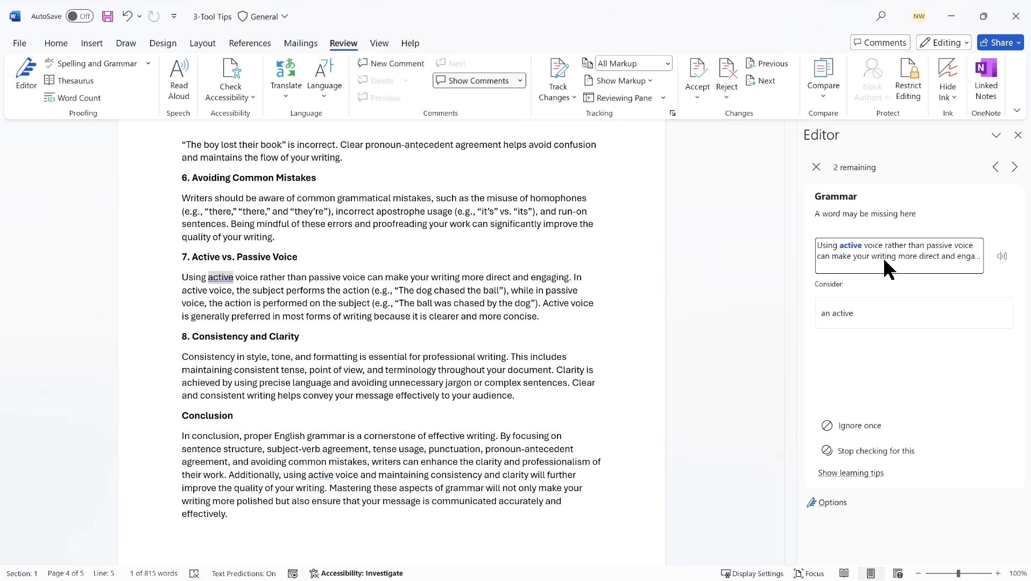
{"action": "left_click", "coordinate": [854, 312]}
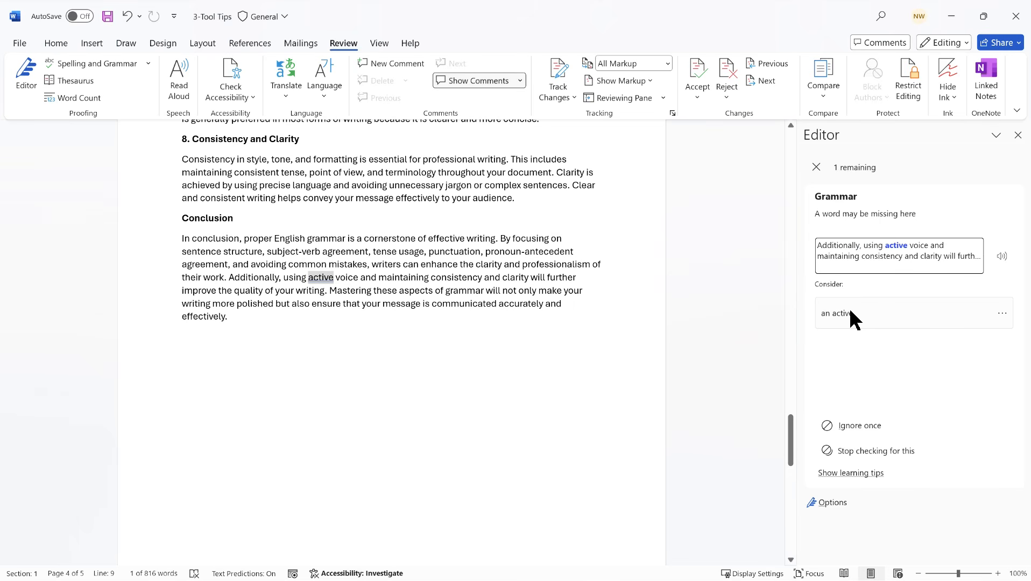
{"action": "left_click", "coordinate": [850, 308]}
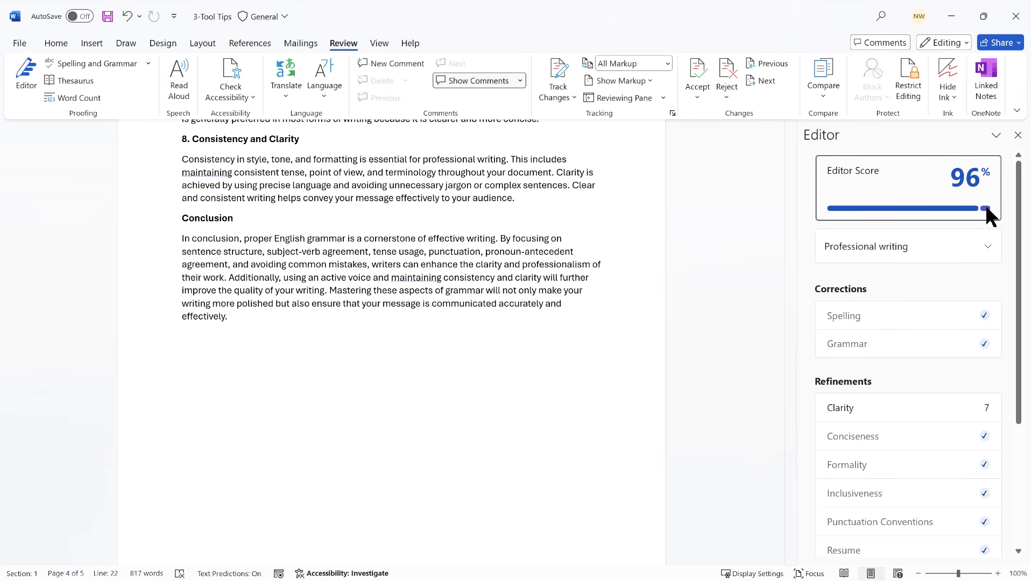
- Open the Clarity refinements and replace "maintaining" in the Conclusion with "keeping"
{"action": "mouse_move", "coordinate": [960, 193]}
{"action": "scroll", "coordinate": [914, 409], "scroll_direction": "down", "scroll_amount": 1}
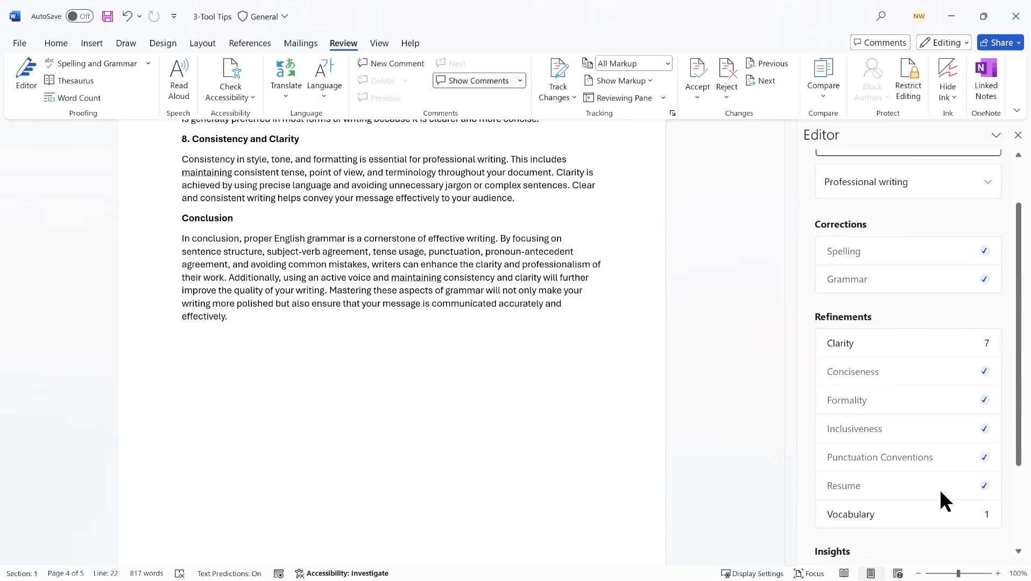
{"action": "left_click", "coordinate": [912, 342]}
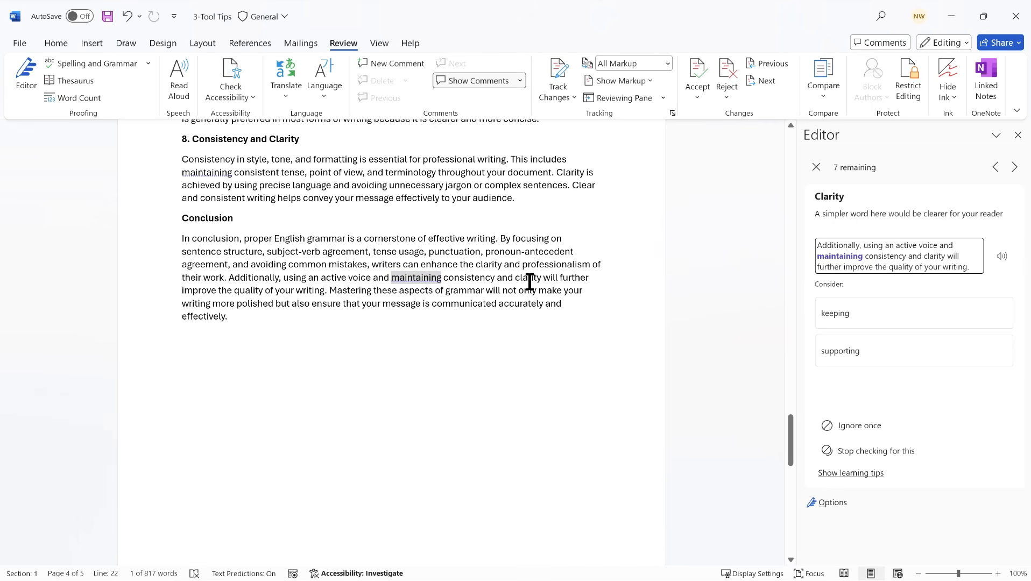
{"action": "left_click", "coordinate": [865, 314]}
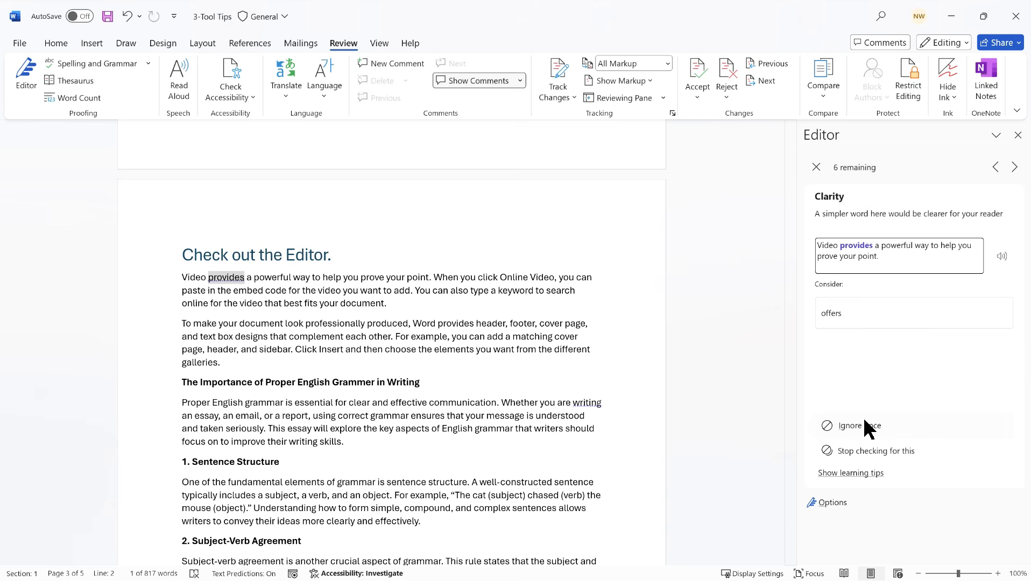
- Accept the clarity suggestions "offers", "keep" and "supports", and ignore once "indicating" in section 3, "indicate" in section 4 and "maintaining" in section 8
{"action": "left_click", "coordinate": [857, 311]}
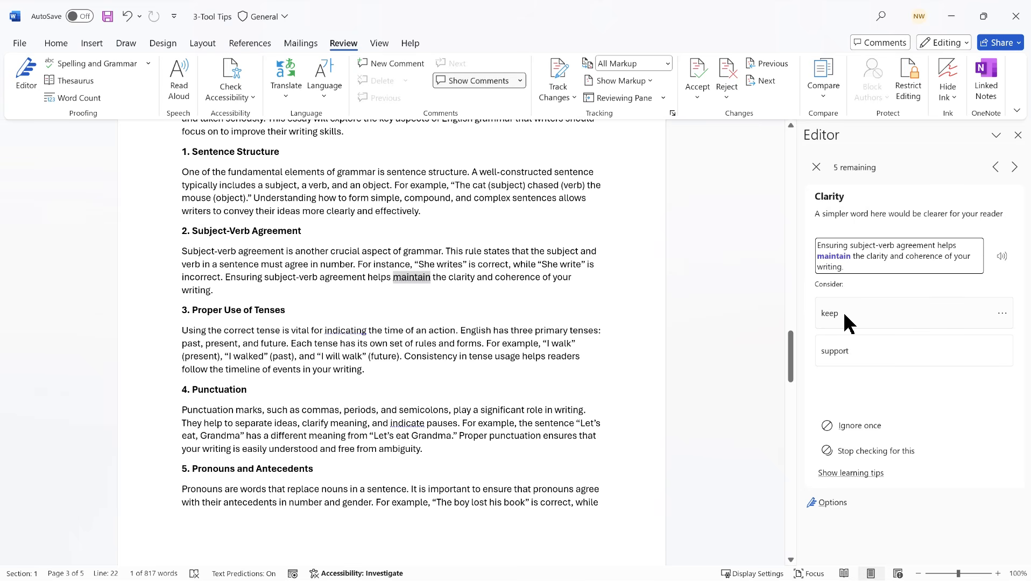
{"action": "left_click", "coordinate": [844, 312]}
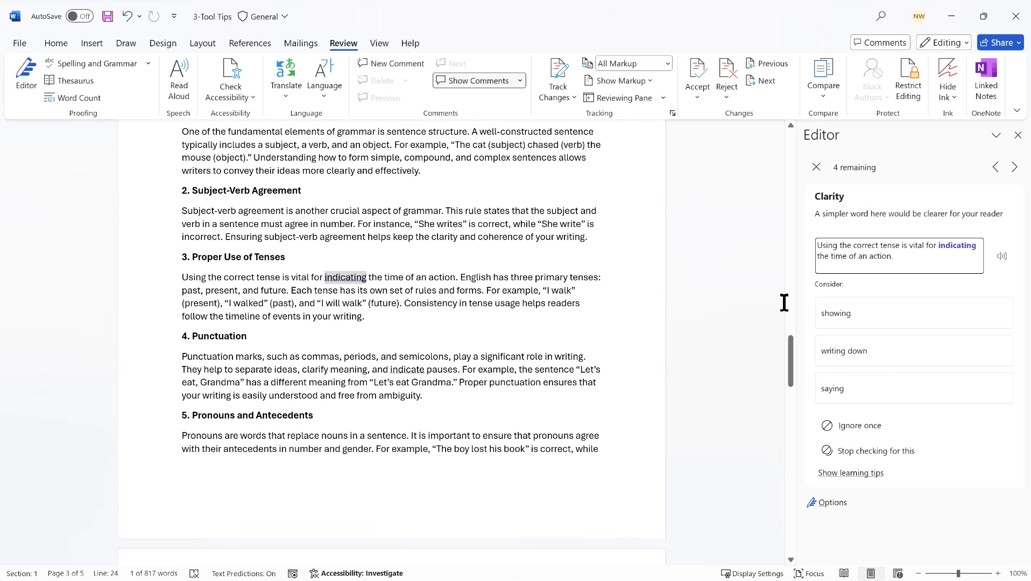
{"action": "left_click", "coordinate": [863, 427]}
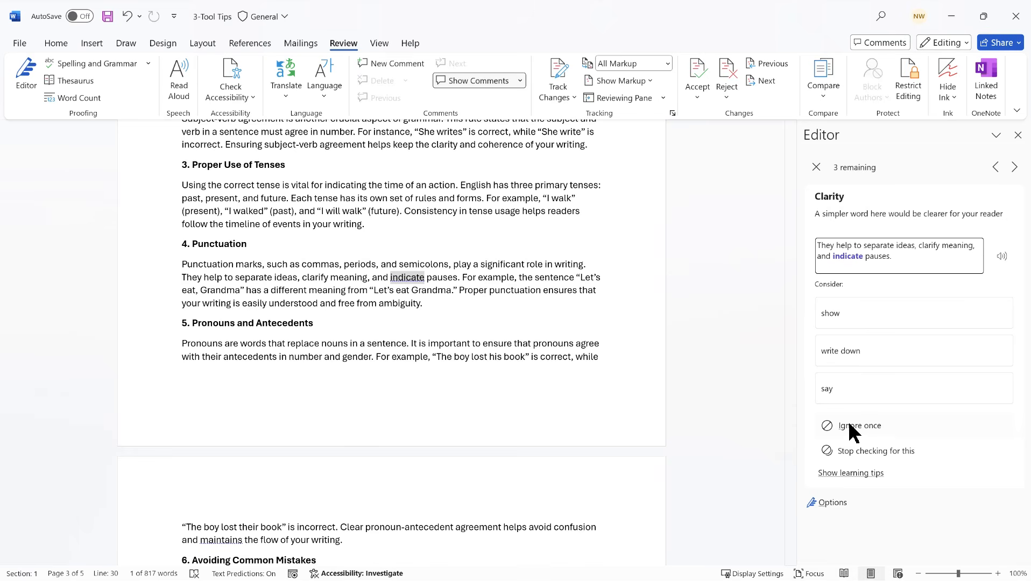
{"action": "left_click", "coordinate": [870, 425]}
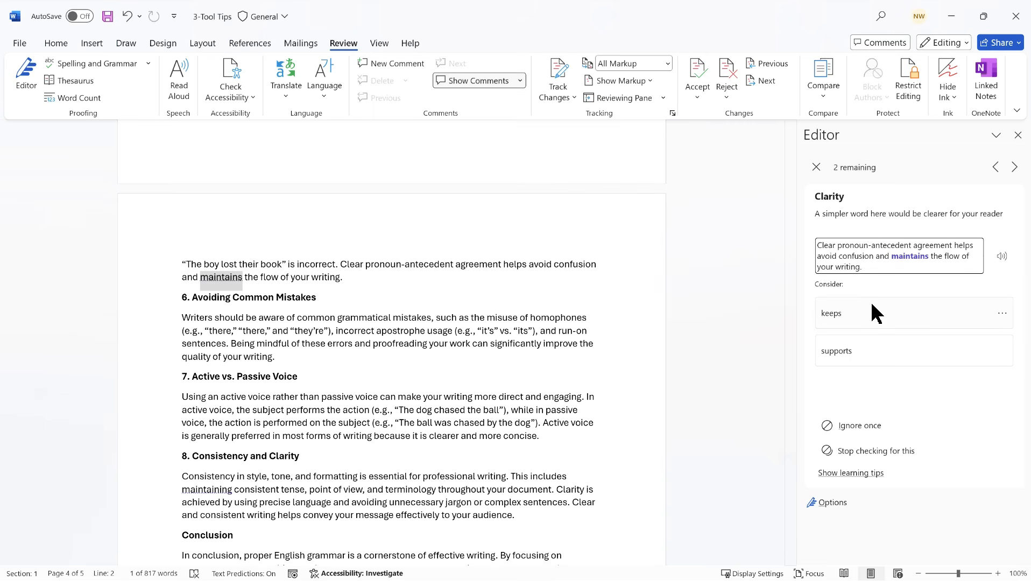
{"action": "left_click", "coordinate": [849, 349]}
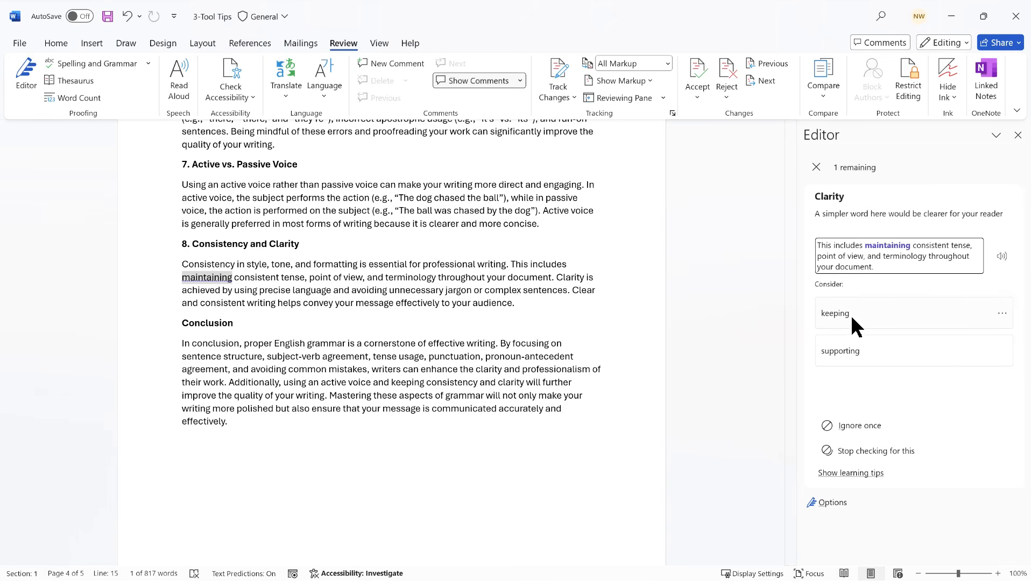
{"action": "left_click", "coordinate": [852, 416]}
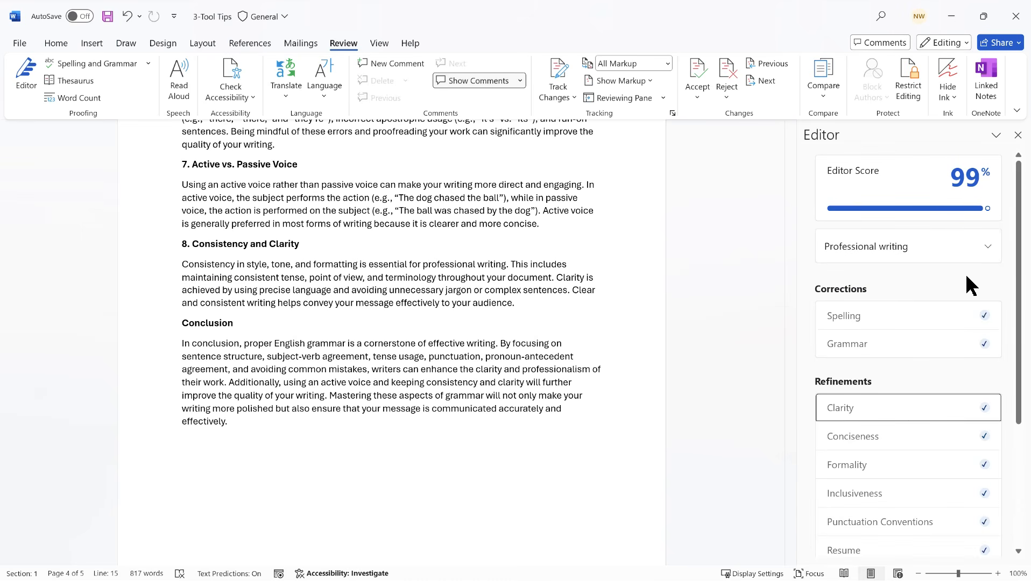
- Open the Vocabulary refinement and replace "writing" with "authoring" in the paragraph on proper English grammar
{"action": "scroll", "coordinate": [955, 263], "scroll_direction": "down", "scroll_amount": 3}
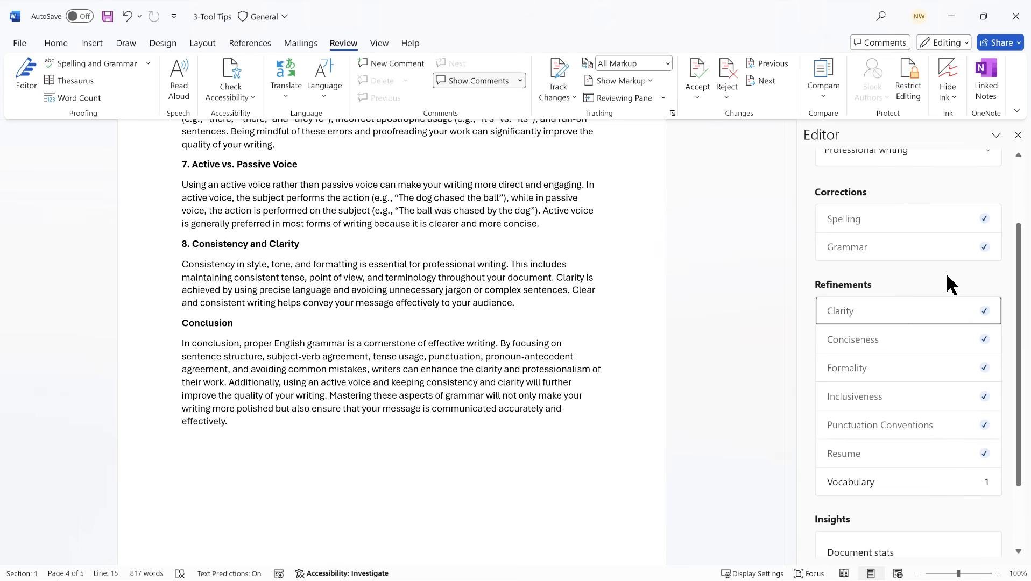
{"action": "left_click", "coordinate": [908, 479]}
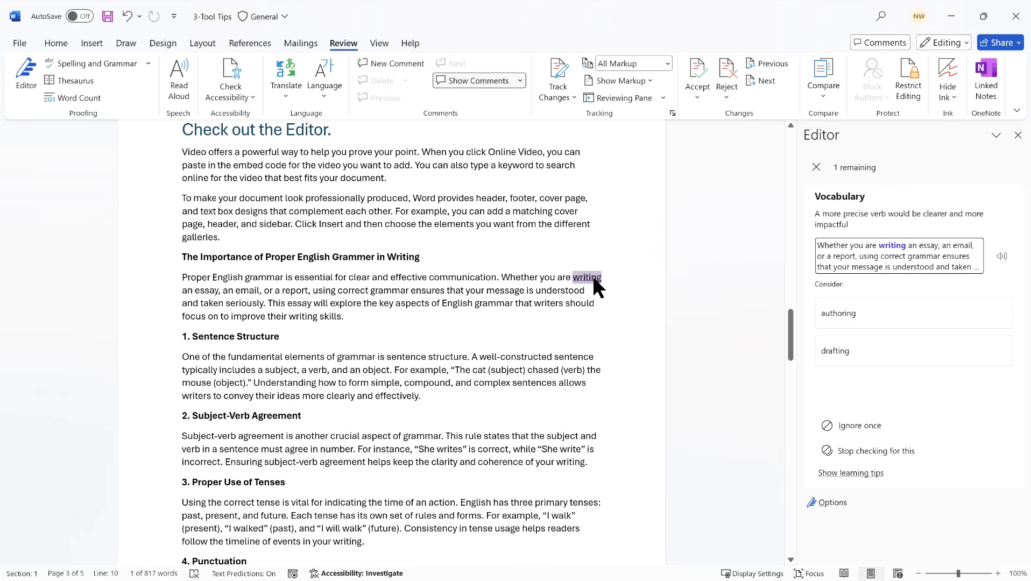
{"action": "left_click", "coordinate": [868, 308]}
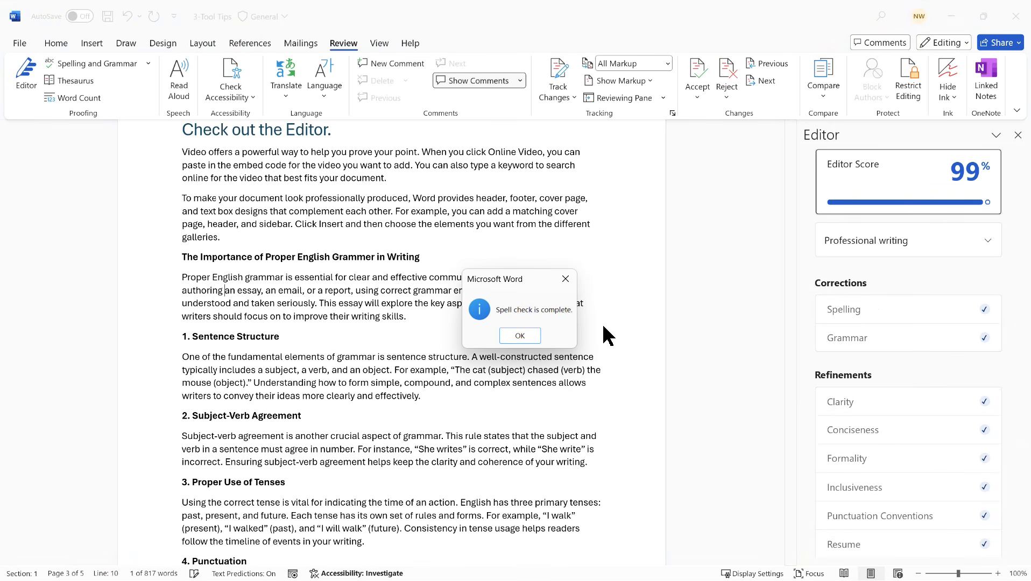
{"action": "left_click", "coordinate": [520, 335]}
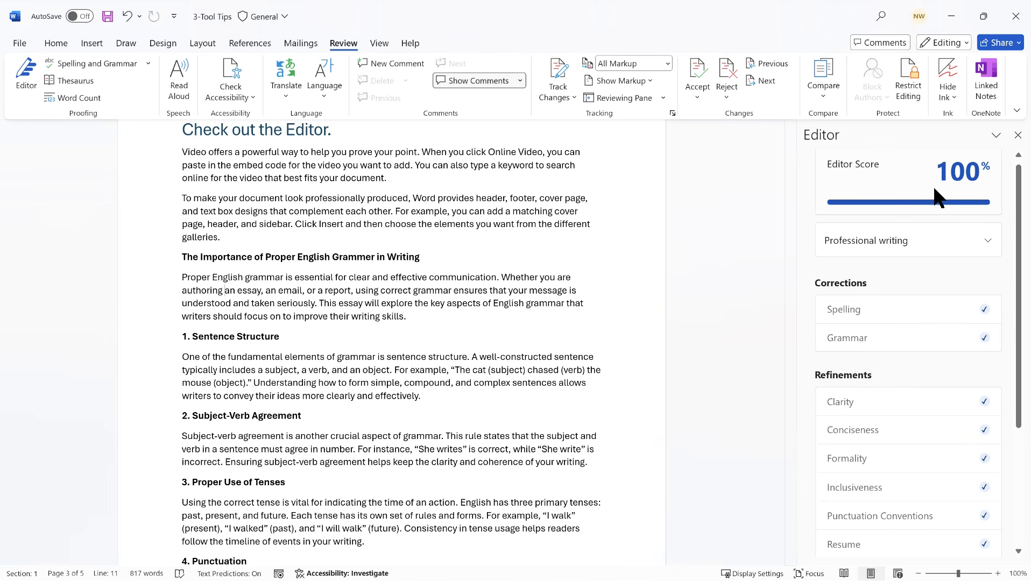
- Set the Editor's writing style to Casual and check the score and the refinement categories
{"action": "scroll", "coordinate": [929, 229], "scroll_direction": "down", "scroll_amount": 2}
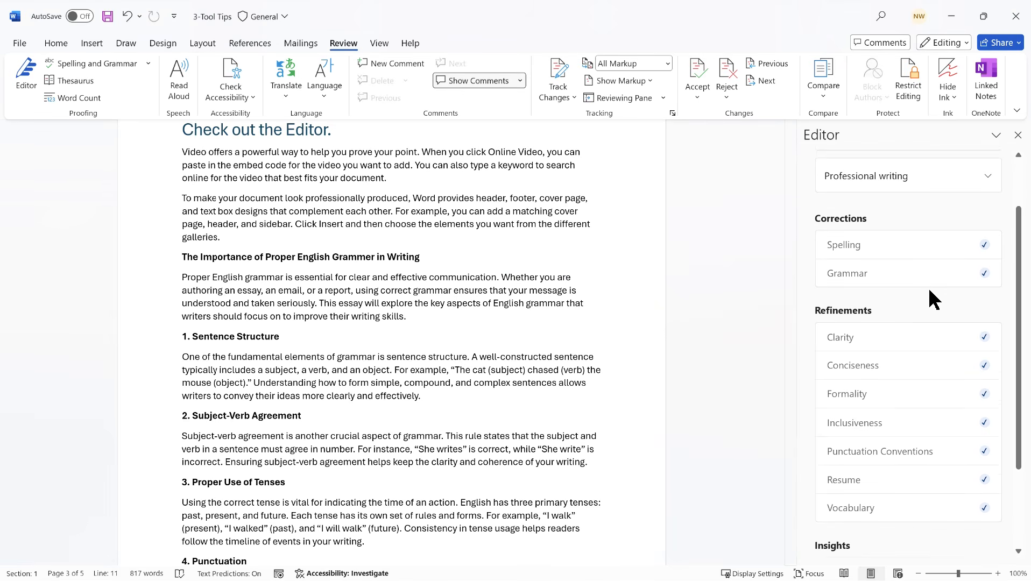
{"action": "scroll", "coordinate": [929, 290], "scroll_direction": "down", "scroll_amount": 2}
{"action": "scroll", "coordinate": [929, 290], "scroll_direction": "up", "scroll_amount": 4}
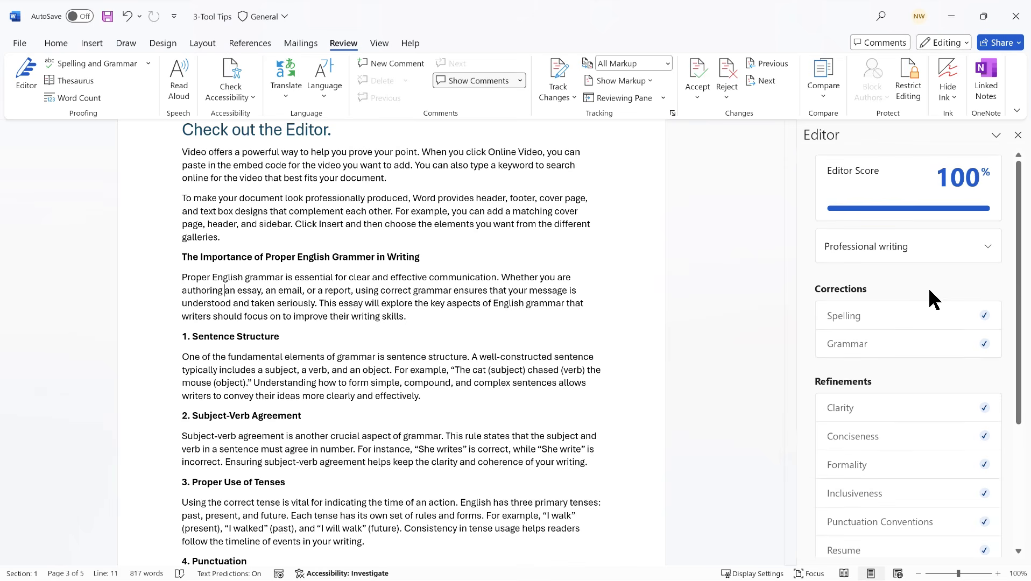
{"action": "left_click", "coordinate": [987, 245]}
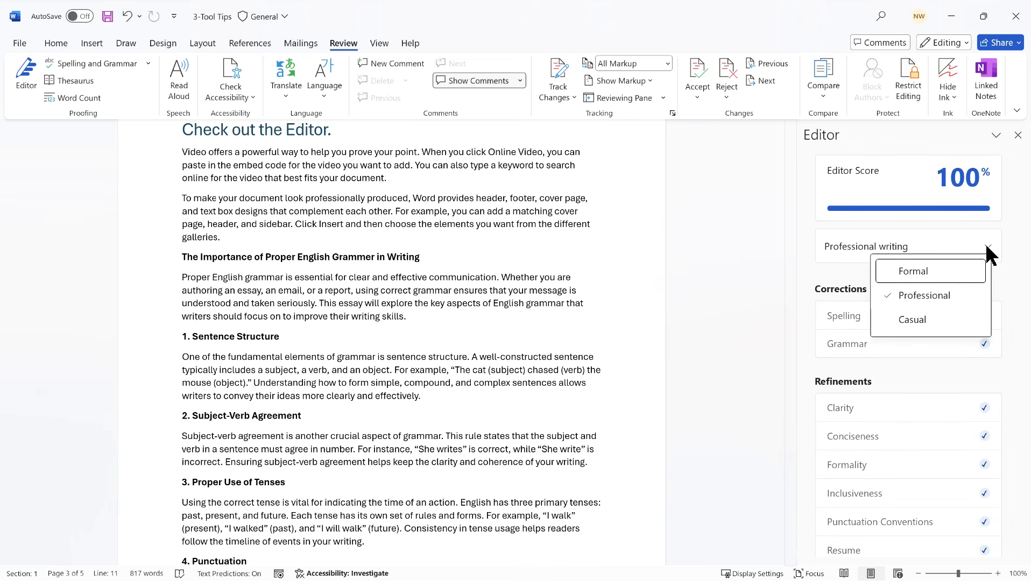
{"action": "left_click", "coordinate": [883, 319]}
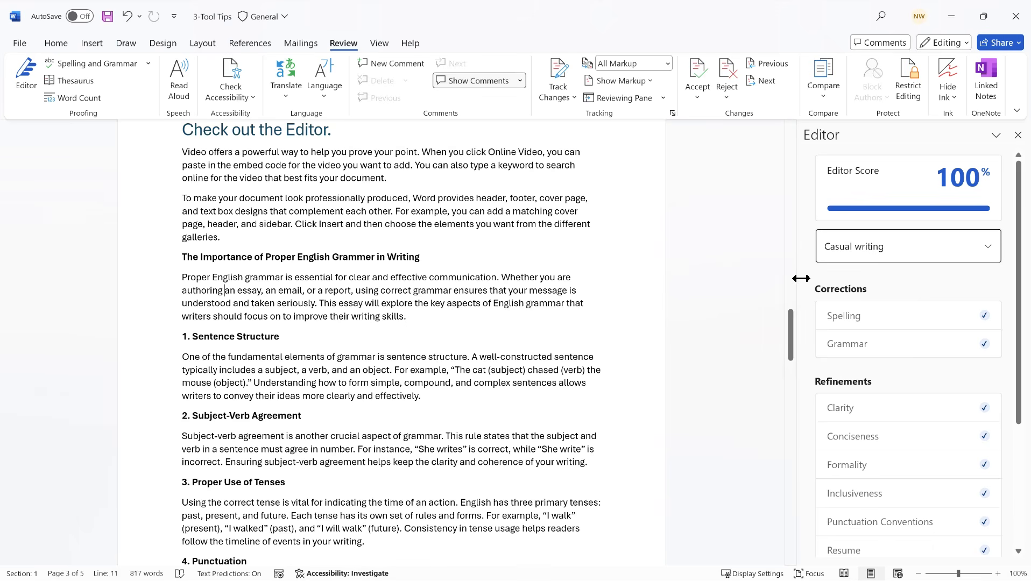
{"action": "mouse_move", "coordinate": [971, 160]}
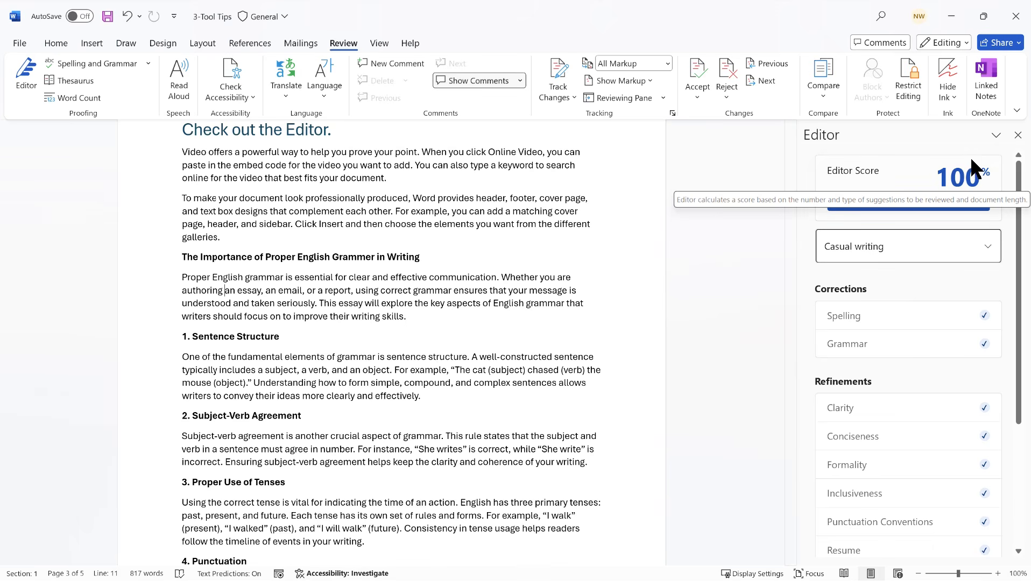
{"action": "scroll", "coordinate": [927, 307], "scroll_direction": "down", "scroll_amount": 4}
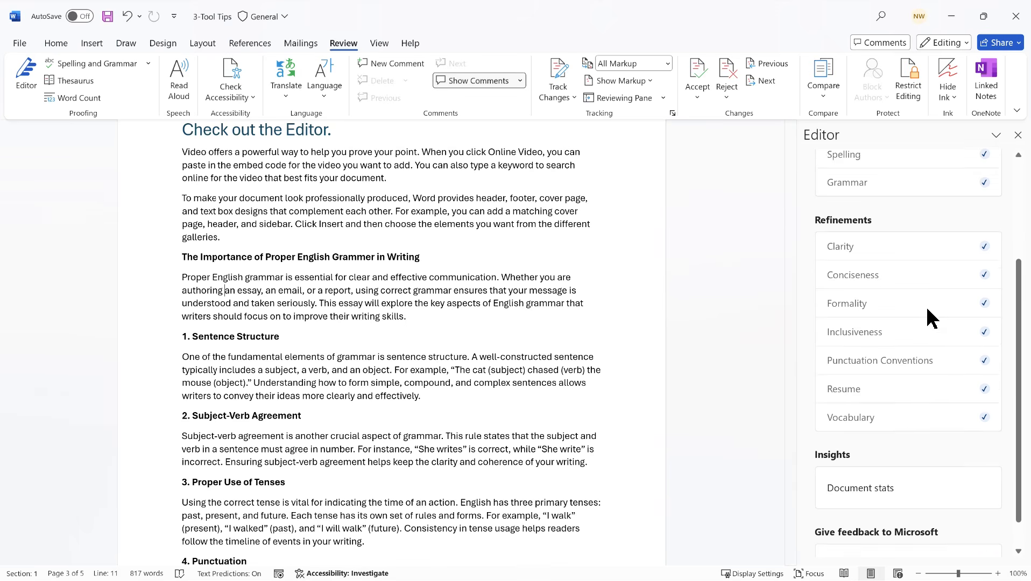
{"action": "scroll", "coordinate": [927, 310], "scroll_direction": "up", "scroll_amount": 4}
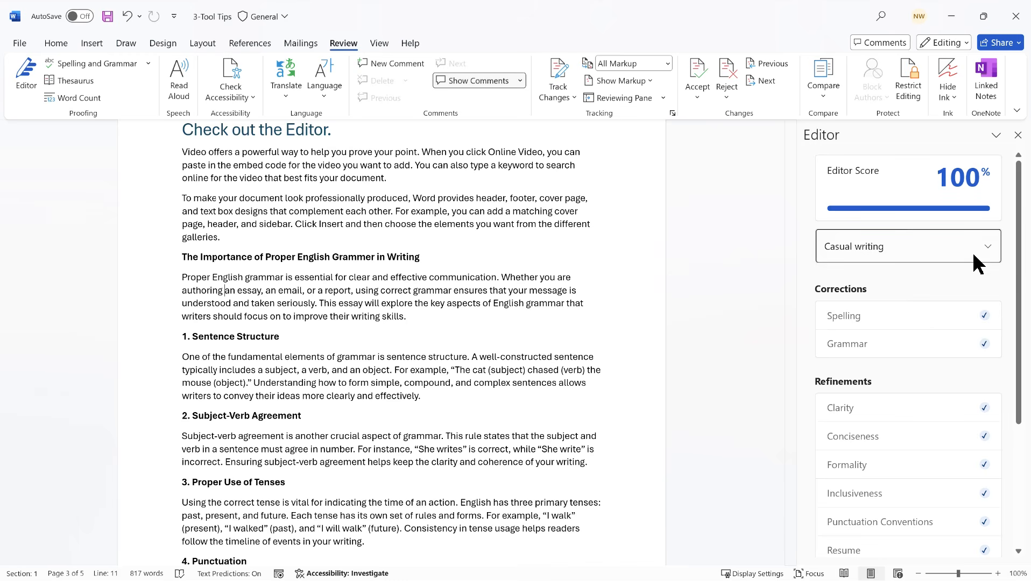
- Set the Editor's writing style to Formal and check the score and refinement categories
{"action": "left_click", "coordinate": [987, 246]}
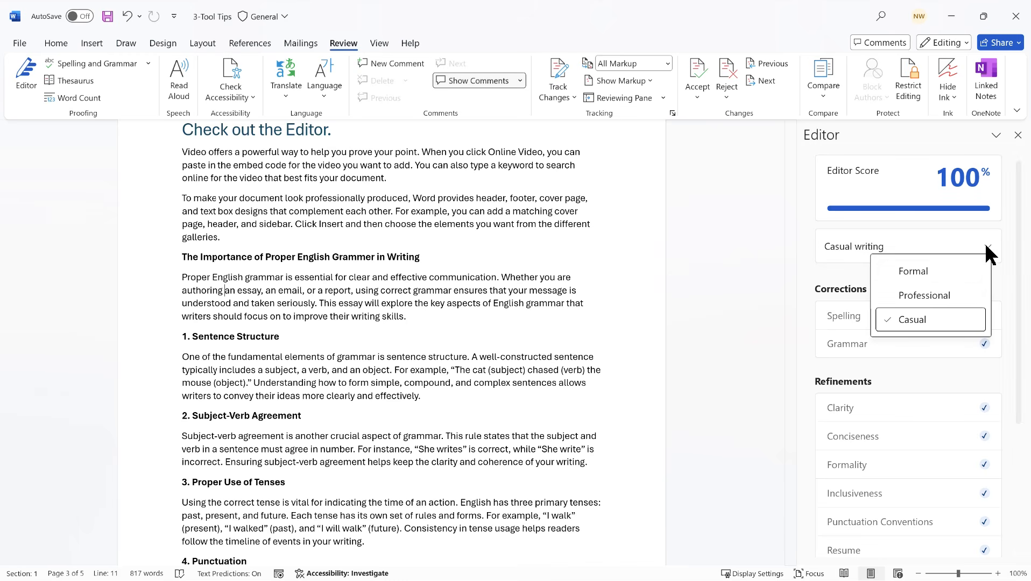
{"action": "left_click", "coordinate": [924, 272]}
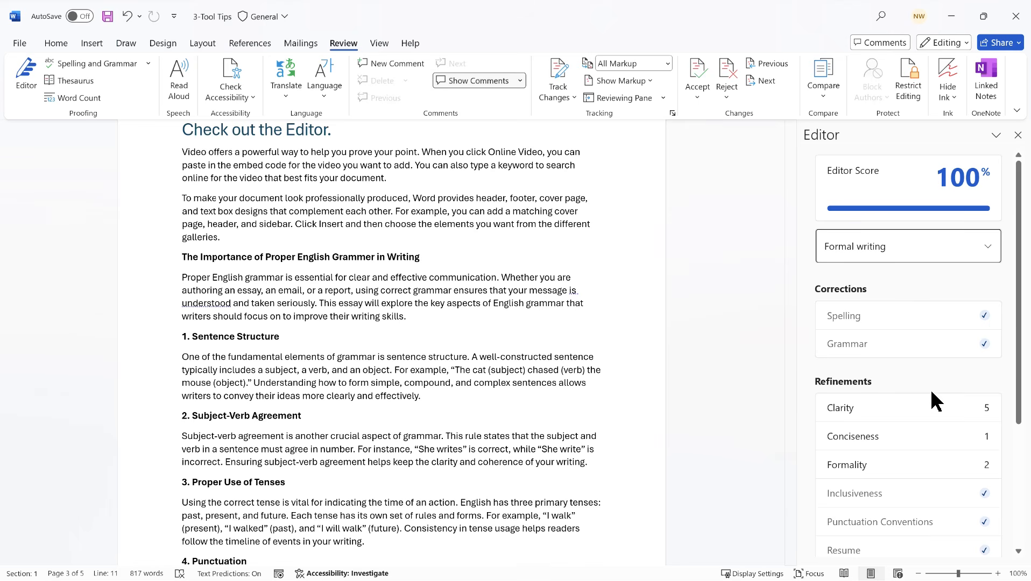
{"action": "scroll", "coordinate": [975, 315], "scroll_direction": "down", "scroll_amount": 1}
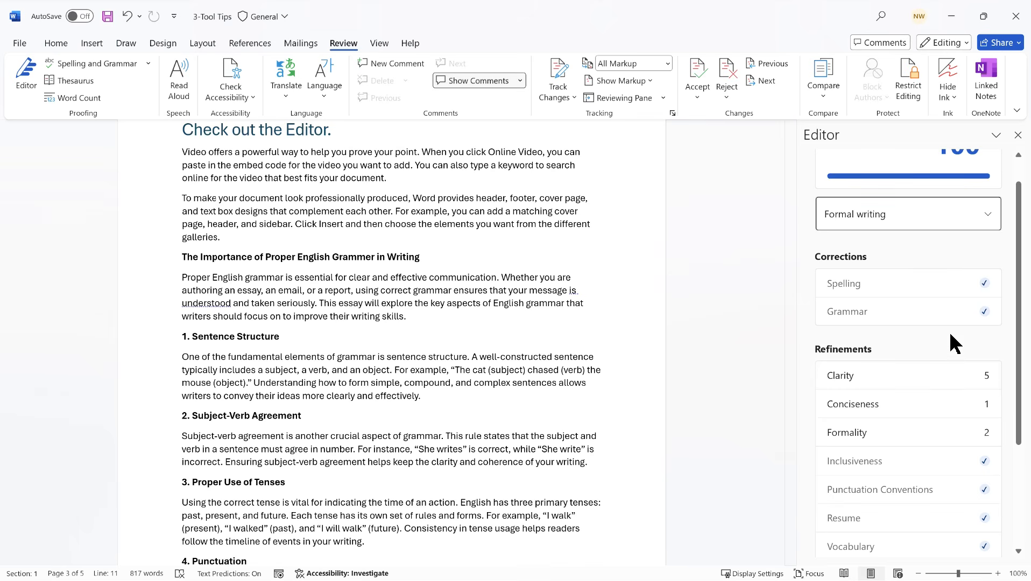
{"action": "scroll", "coordinate": [952, 365], "scroll_direction": "up", "scroll_amount": 1}
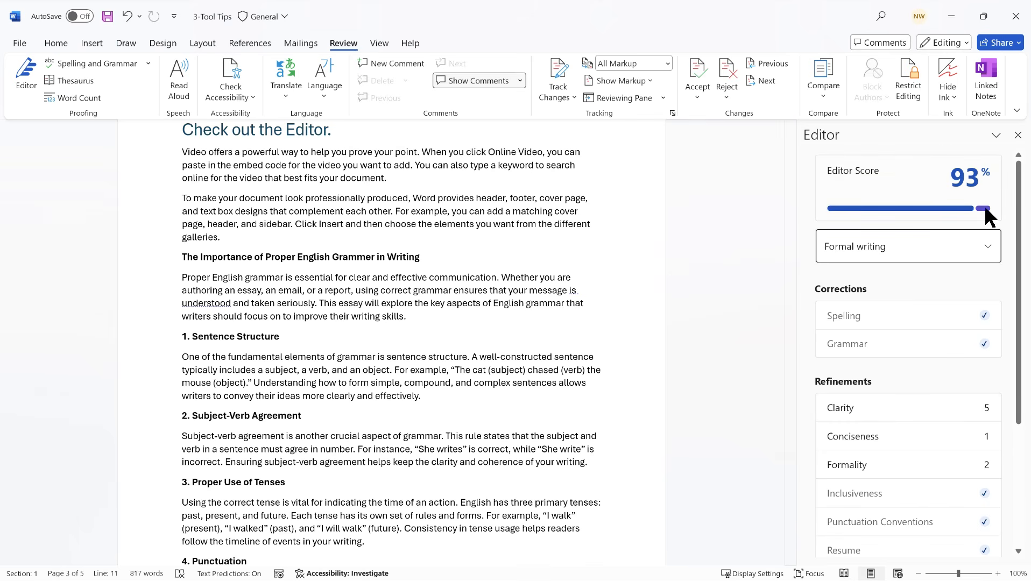
{"action": "mouse_move", "coordinate": [984, 205]}
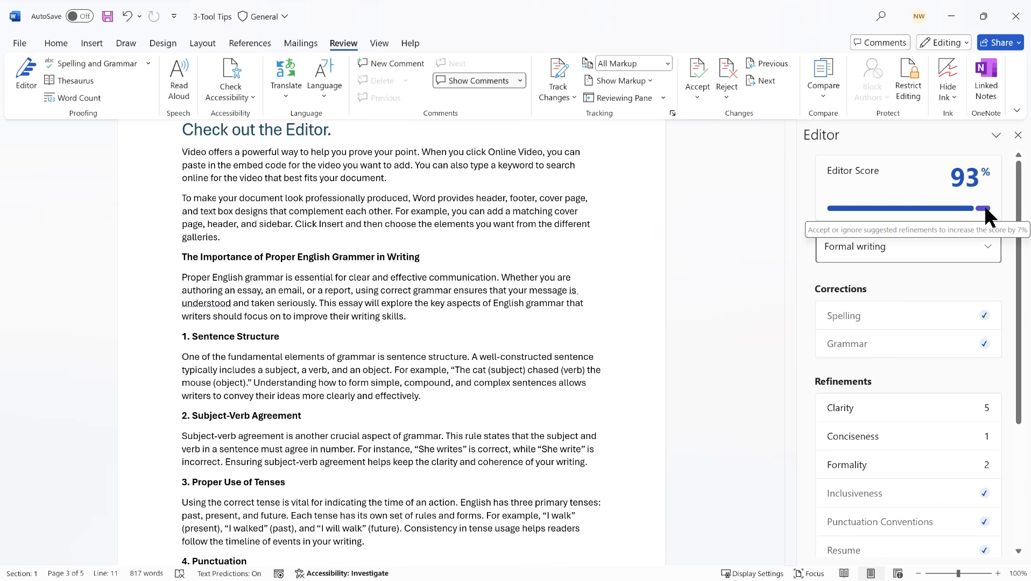
- Open the suggested refinements, stop checking for the "is understood" clarity issue, and replace "generally preferred" in section 7 with "preferred"
{"action": "left_click", "coordinate": [984, 206]}
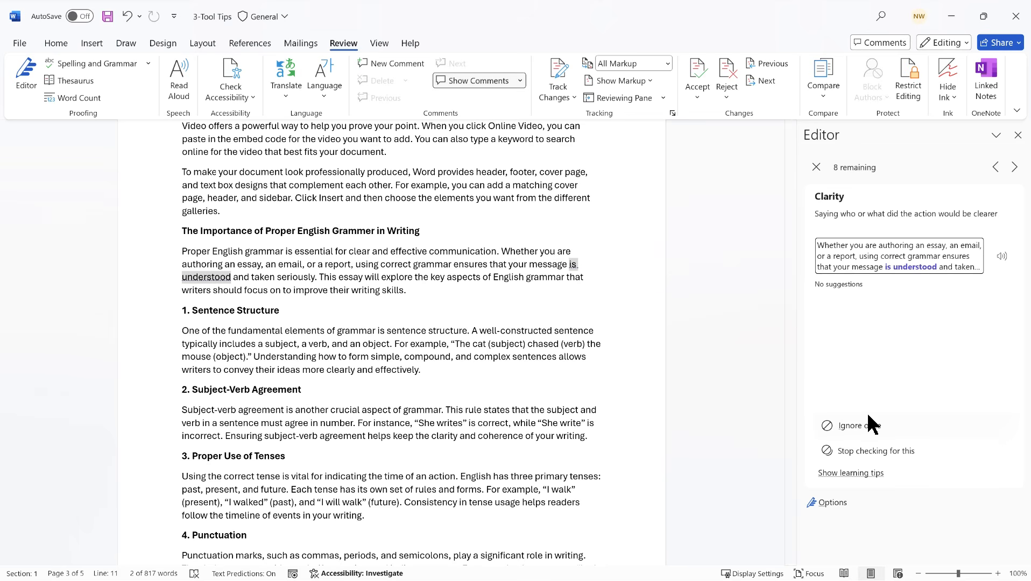
{"action": "left_click", "coordinate": [867, 449]}
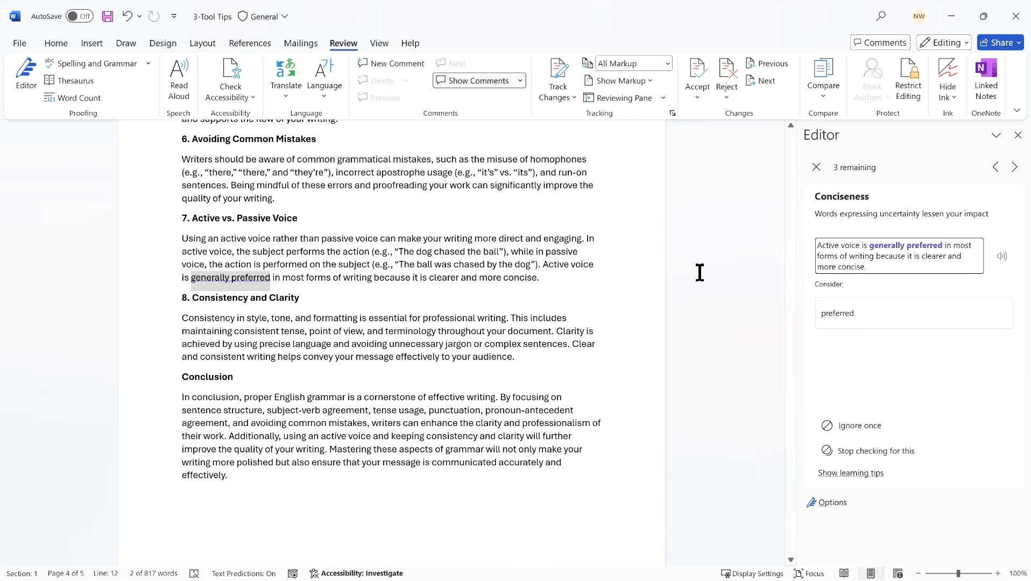
{"action": "left_click", "coordinate": [862, 314]}
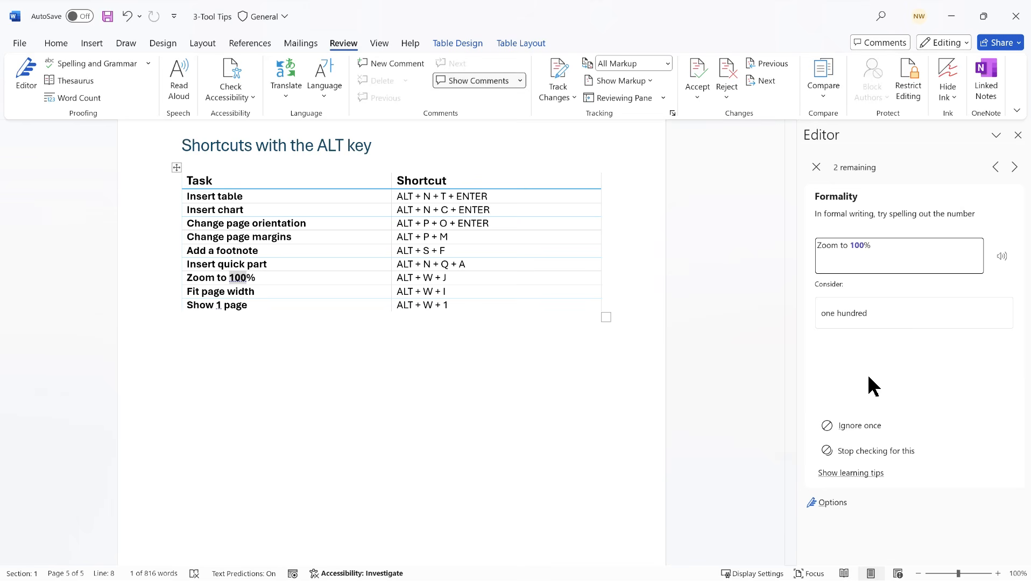
- Accept the formality suggestions "one hundred" for "100" and "one" for "1" in the ALT shortcuts table, and close the Editor
{"action": "left_click", "coordinate": [853, 311]}
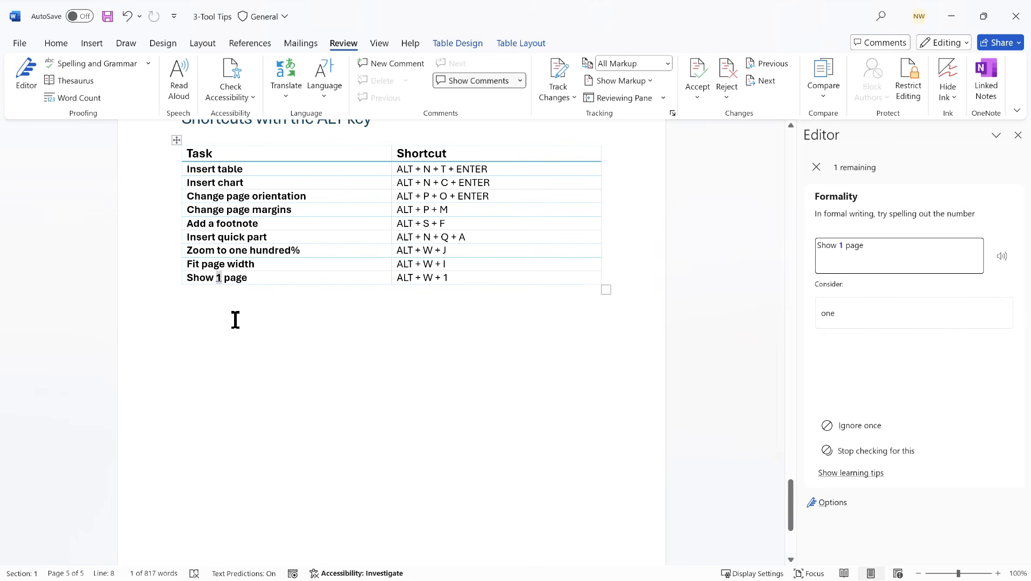
{"action": "left_click", "coordinate": [845, 307]}
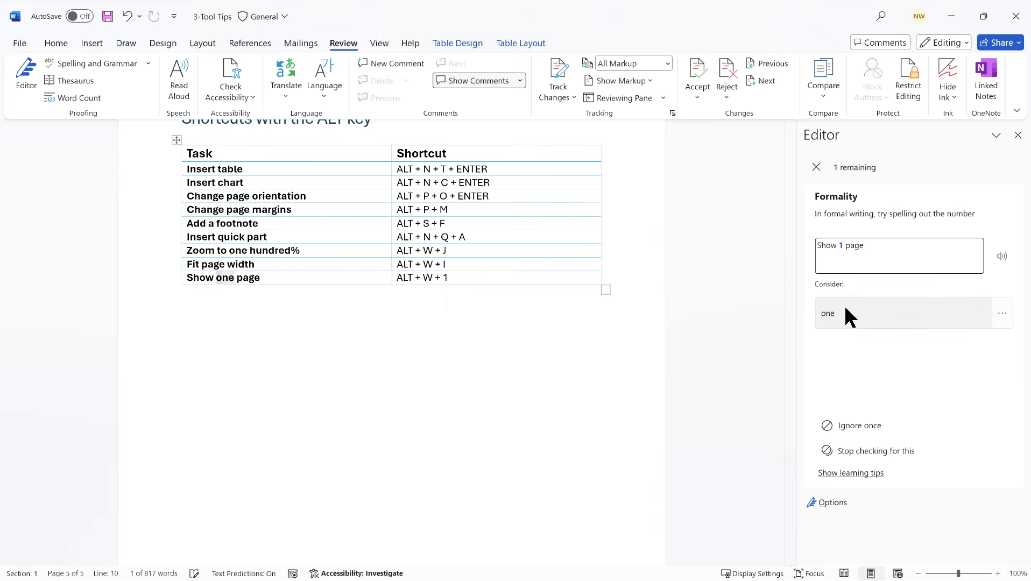
{"action": "left_click", "coordinate": [533, 337]}
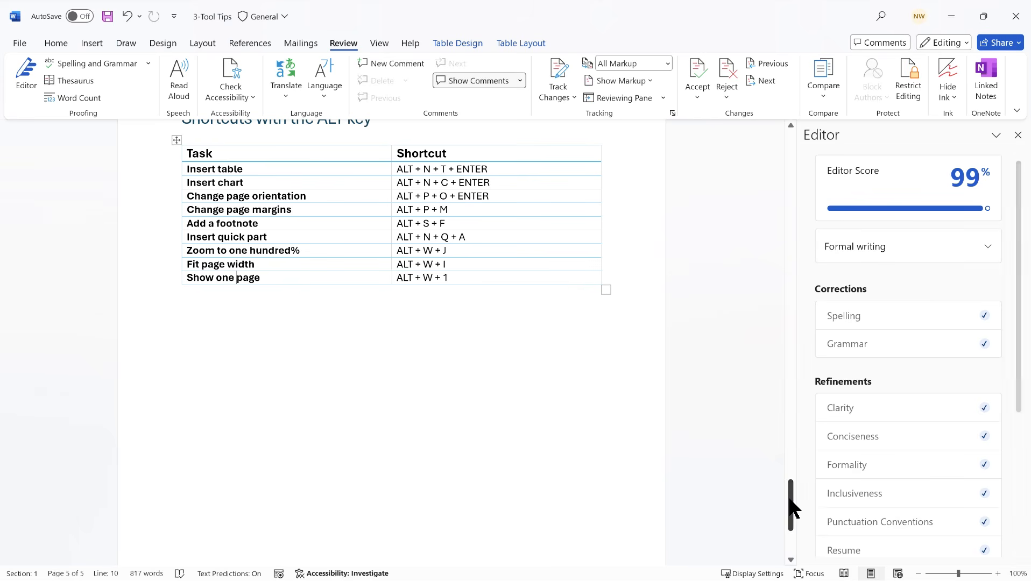
{"action": "left_click_drag", "start_coordinate": [790, 508], "coordinate": [789, 155]}
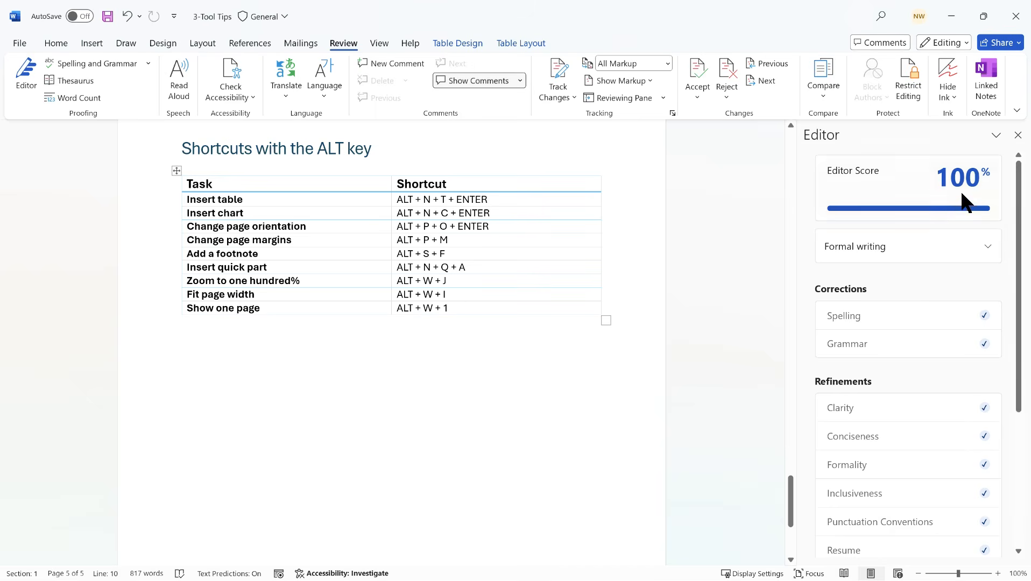
{"action": "left_click", "coordinate": [1018, 135]}
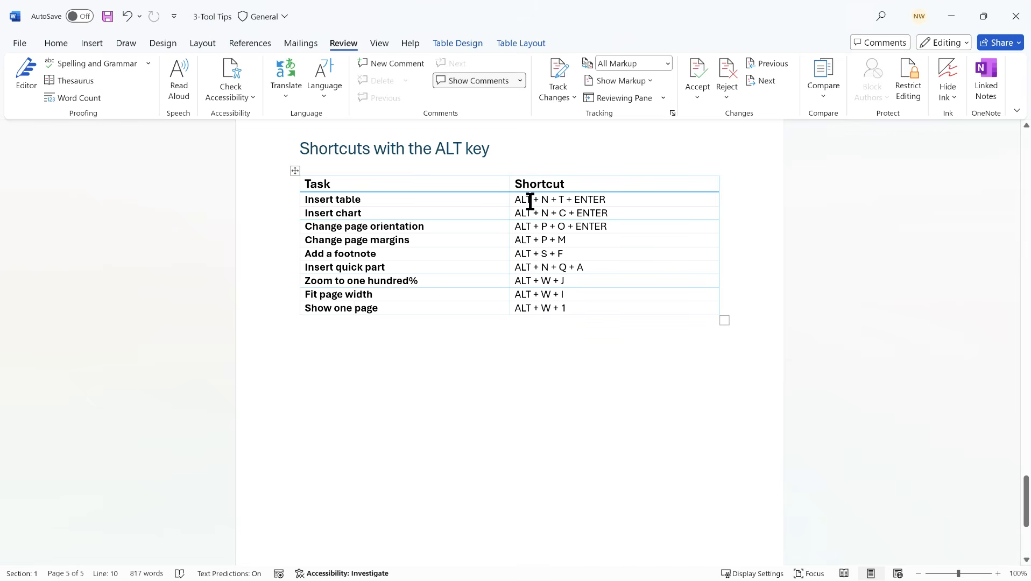
- Insert a 1x1 table in the blank area below the ALT shortcuts table
{"action": "left_click", "coordinate": [490, 379]}
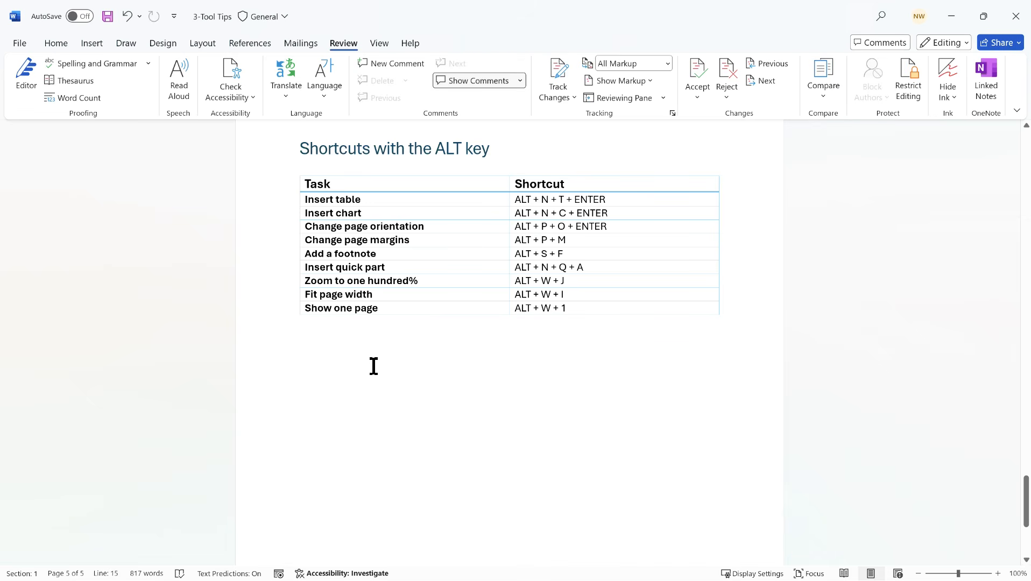
{"action": "key", "text": "alt"}
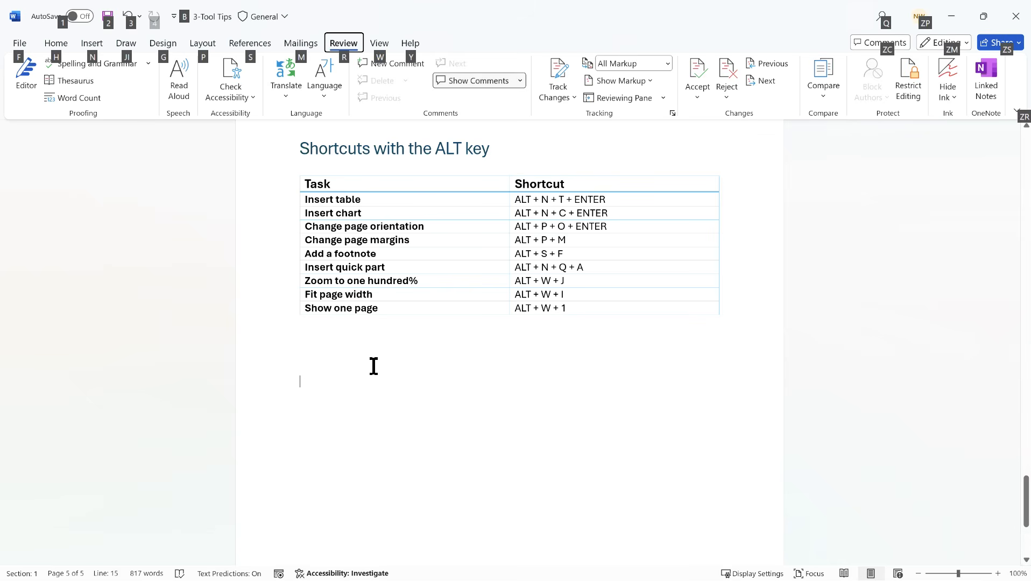
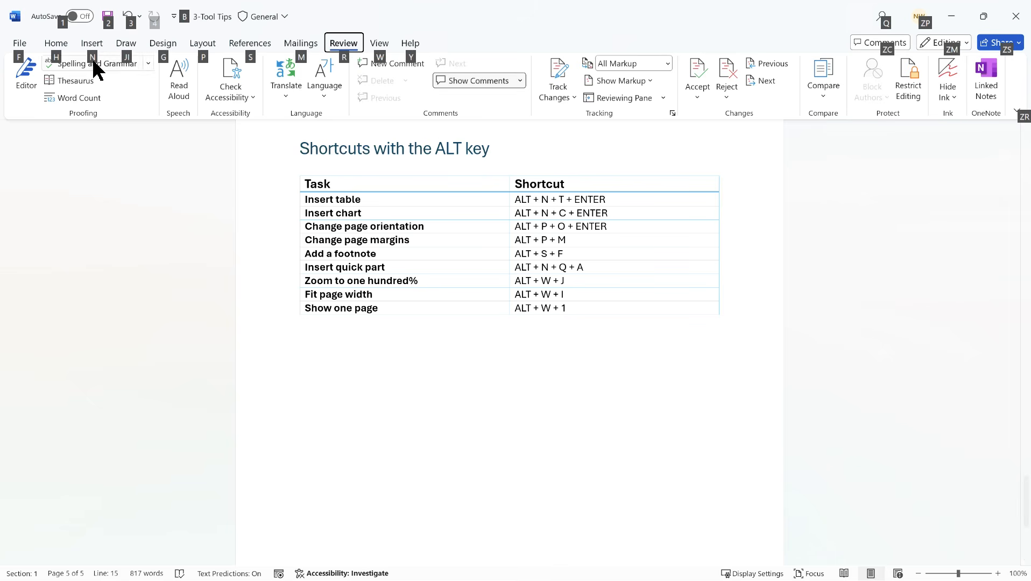
{"action": "key", "text": "n"}
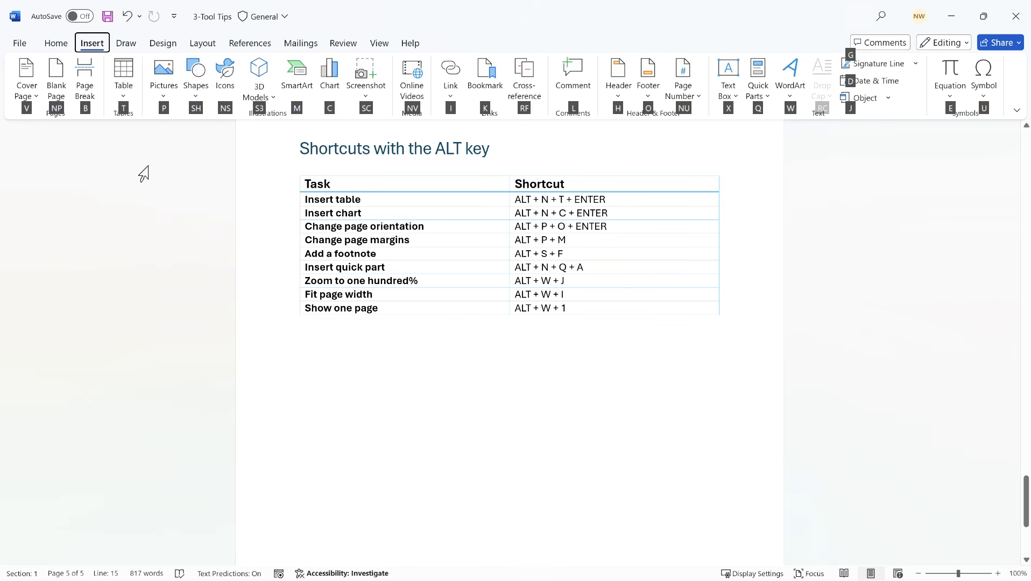
{"action": "key", "text": "t"}
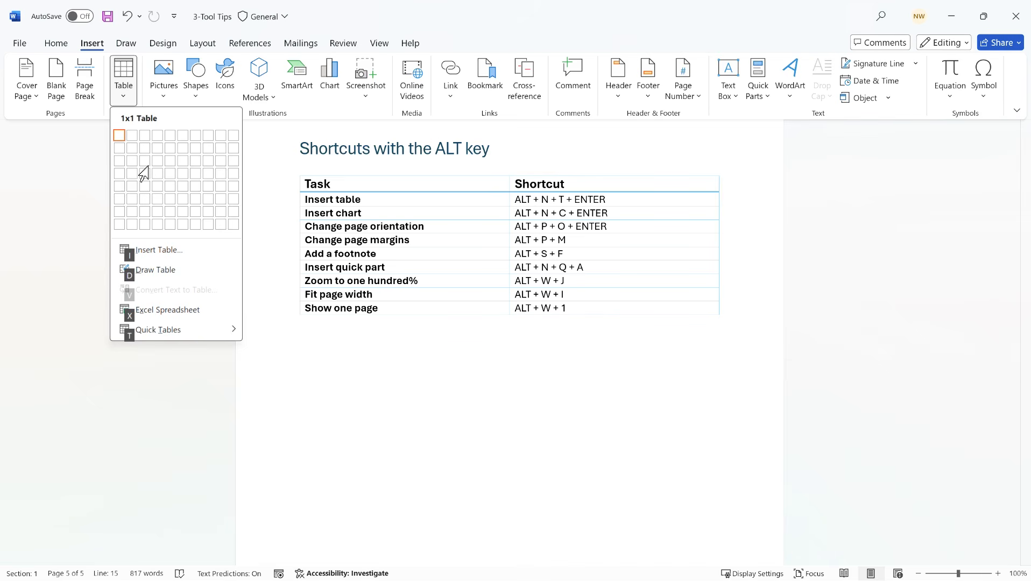
{"action": "key", "text": "Return"}
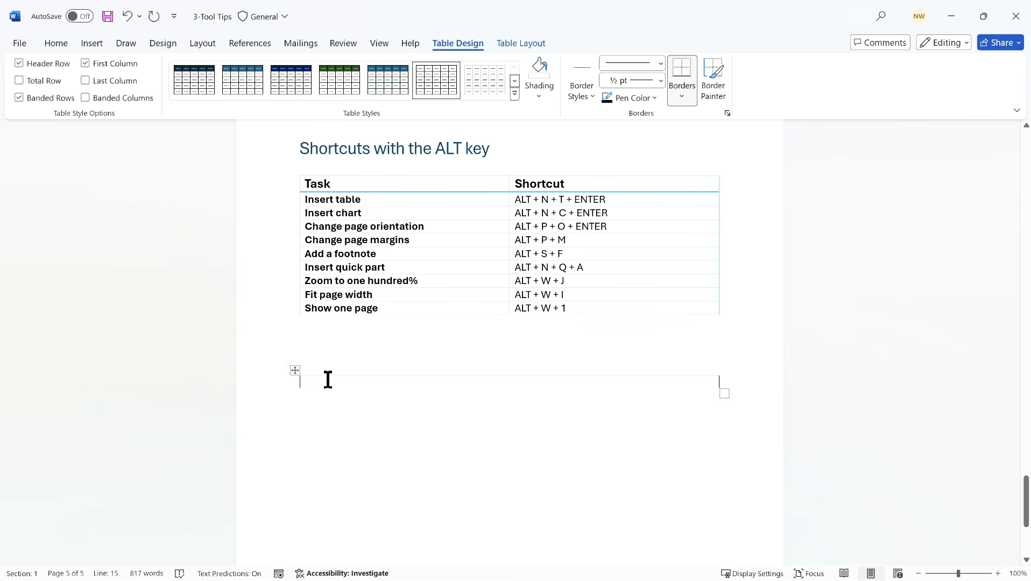
- Delete the single-cell table below the ALT shortcuts table
{"action": "left_click", "coordinate": [295, 372]}
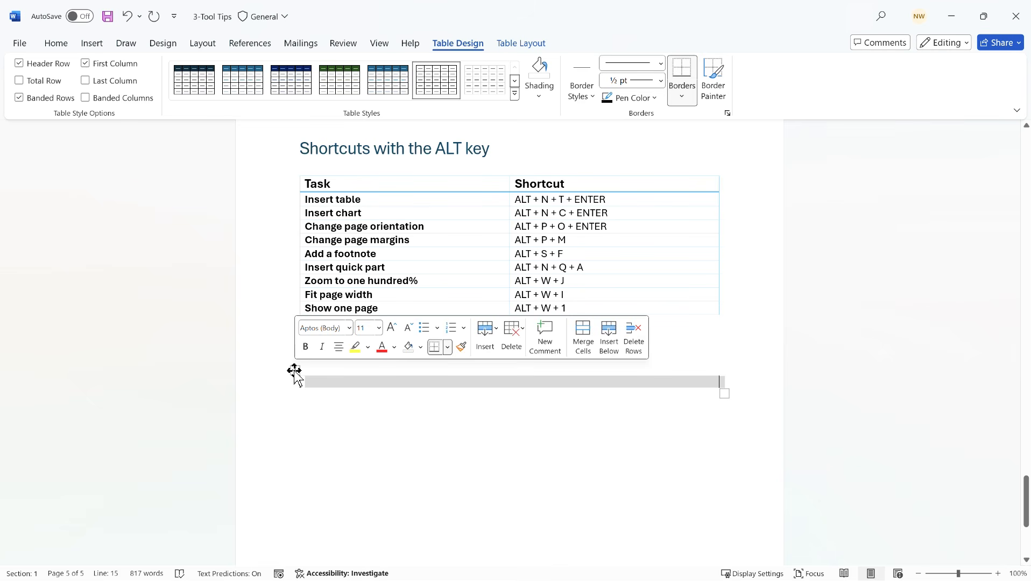
{"action": "left_click", "coordinate": [342, 379]}
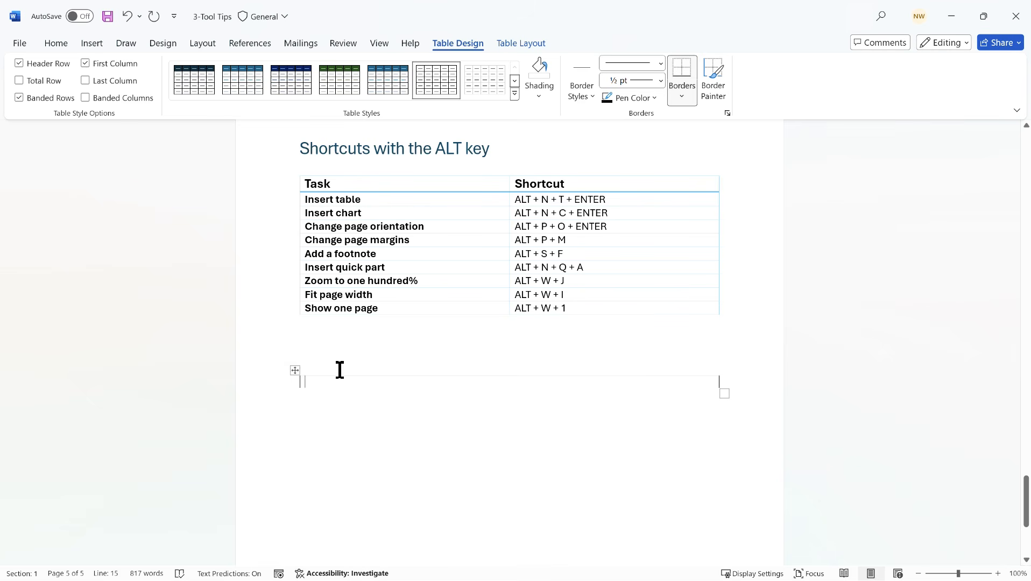
{"action": "left_click", "coordinate": [530, 44]}
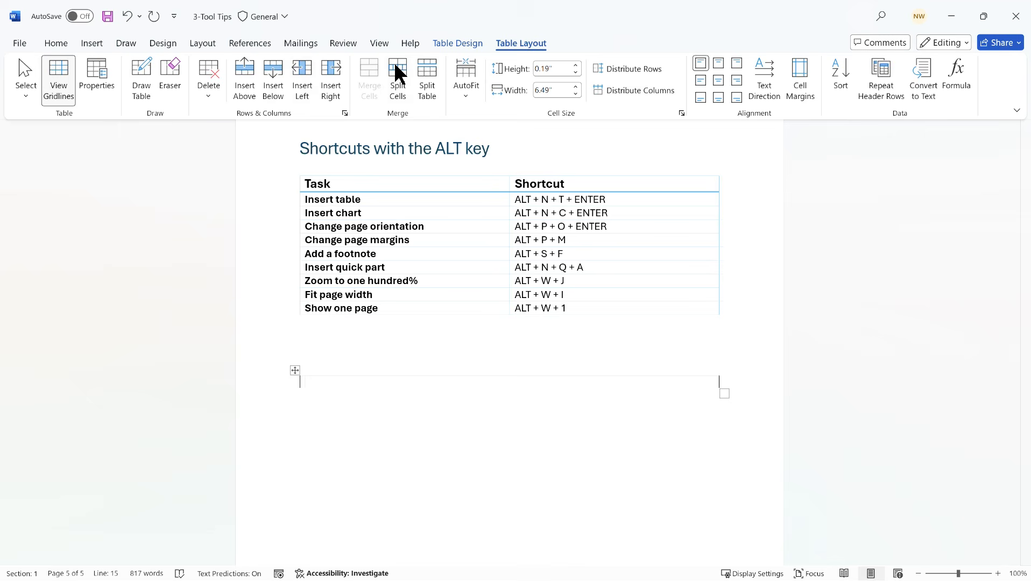
{"action": "left_click", "coordinate": [210, 100]}
{"action": "left_click", "coordinate": [240, 179]}
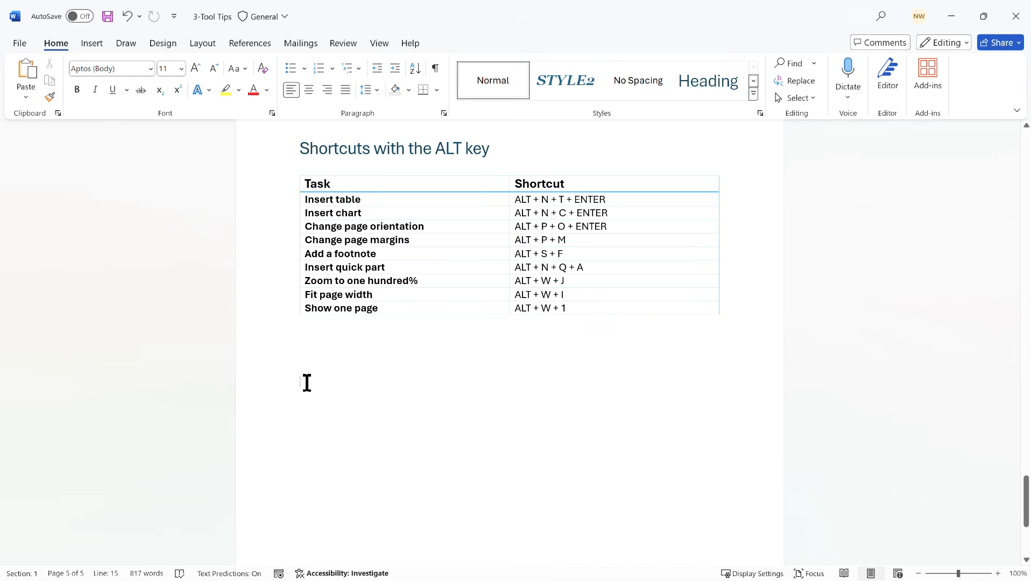
- Insert a 1x1 table again below the ALT shortcuts table and add a second row to it
{"action": "key", "text": "alt"}
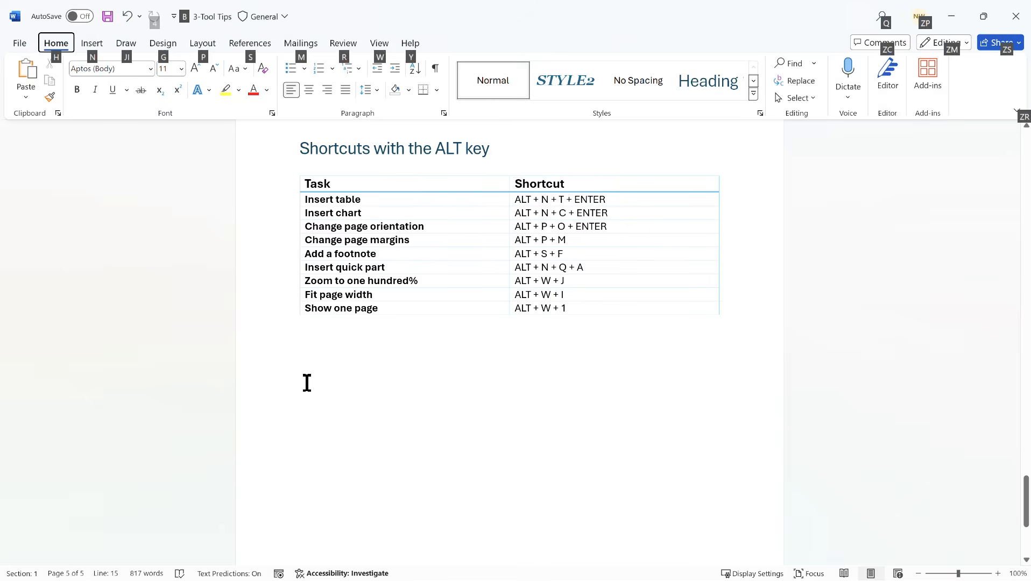
{"action": "key", "text": "n"}
{"action": "key", "text": "t"}
{"action": "key", "text": "Return"}
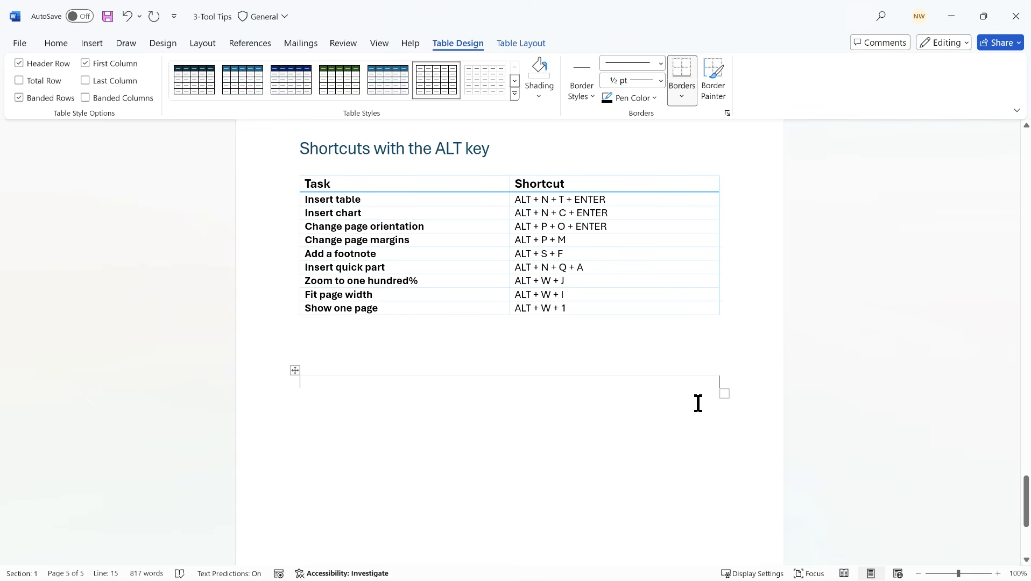
{"action": "key", "text": "Tab"}
- Add four more rows to the new table and undo those four additions
{"action": "key", "text": "Tab"}
{"action": "key", "text": "Tab"}
{"action": "key", "text": "Tab"}
{"action": "key", "text": "Tab"}
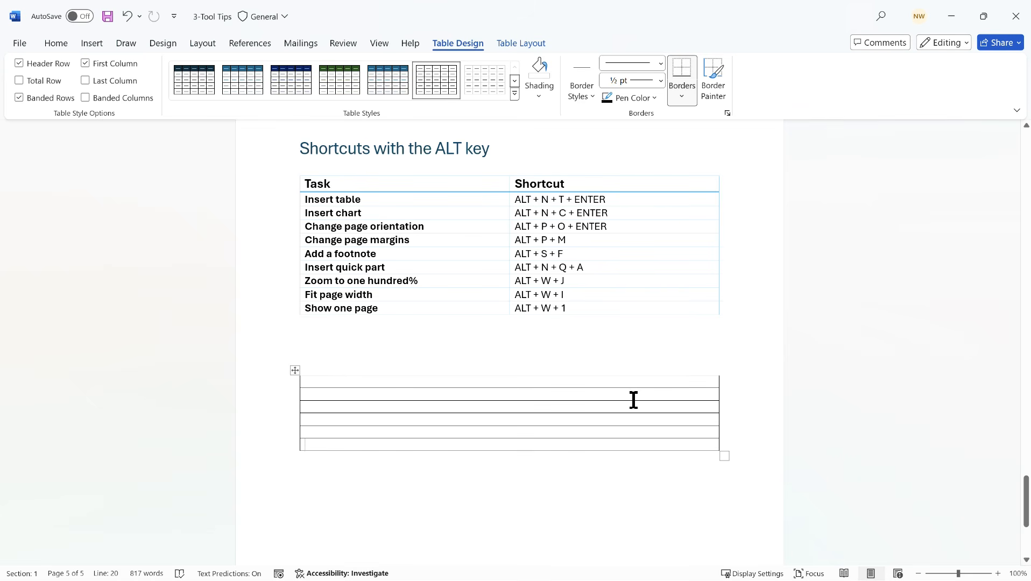
{"action": "key", "text": "ctrl+z"}
{"action": "key", "text": "ctrl+z"}
{"action": "key", "text": "ctrl+z"}
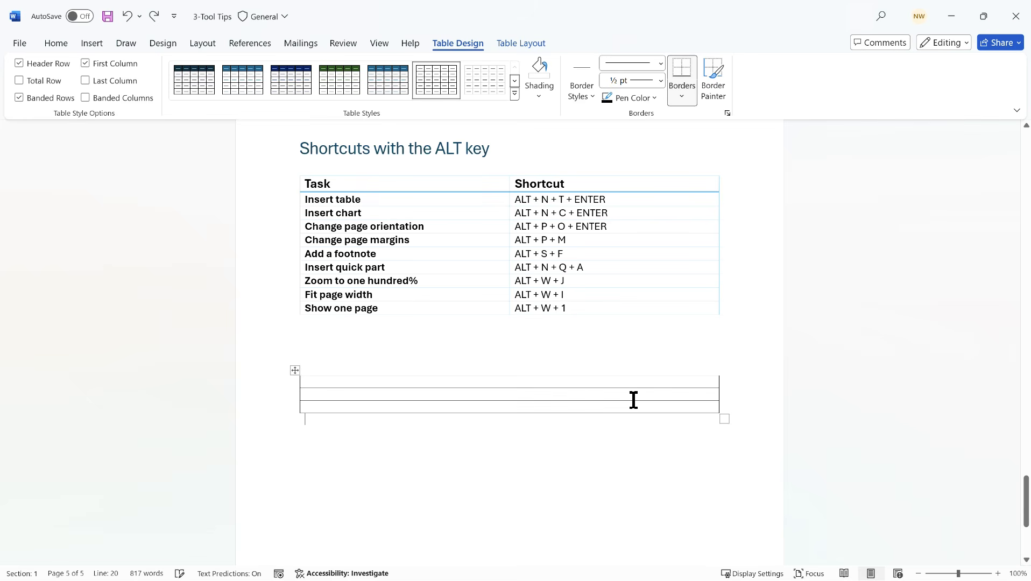
{"action": "key", "text": "ctrl+z"}
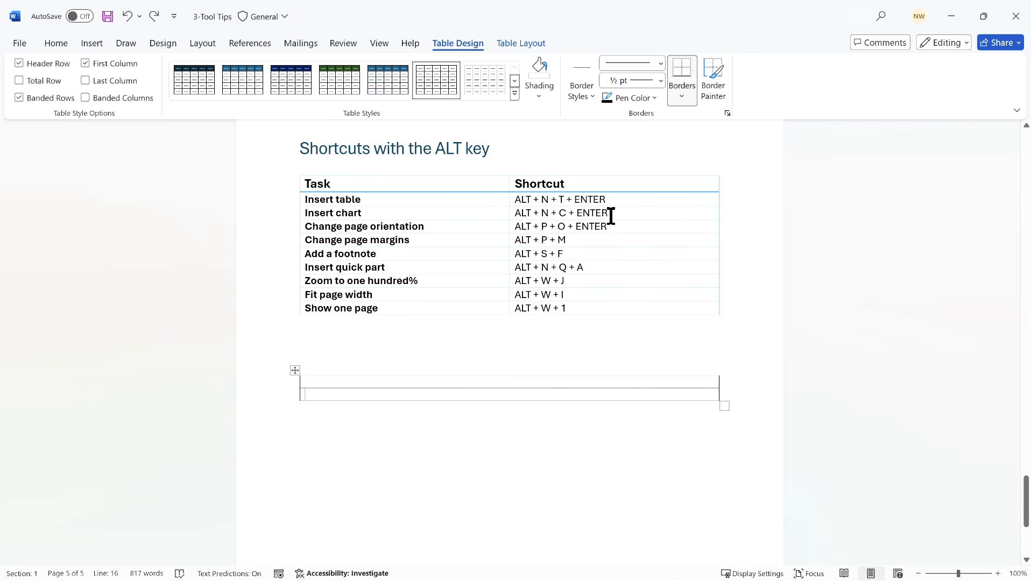
- Add an empty paragraph beneath the new two-row table
{"action": "left_click", "coordinate": [488, 365]}
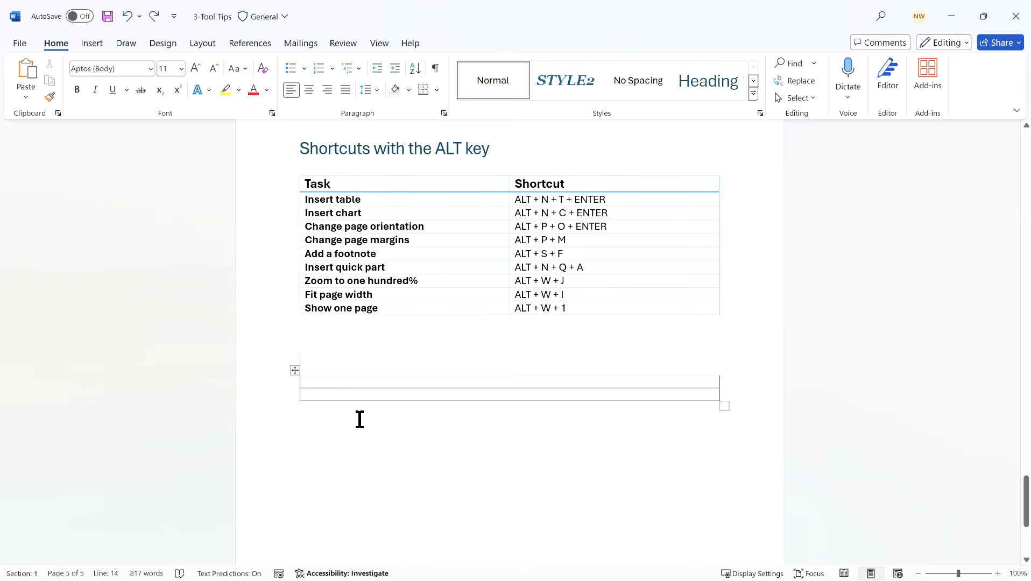
{"action": "left_click", "coordinate": [325, 416]}
{"action": "key", "text": "Return"}
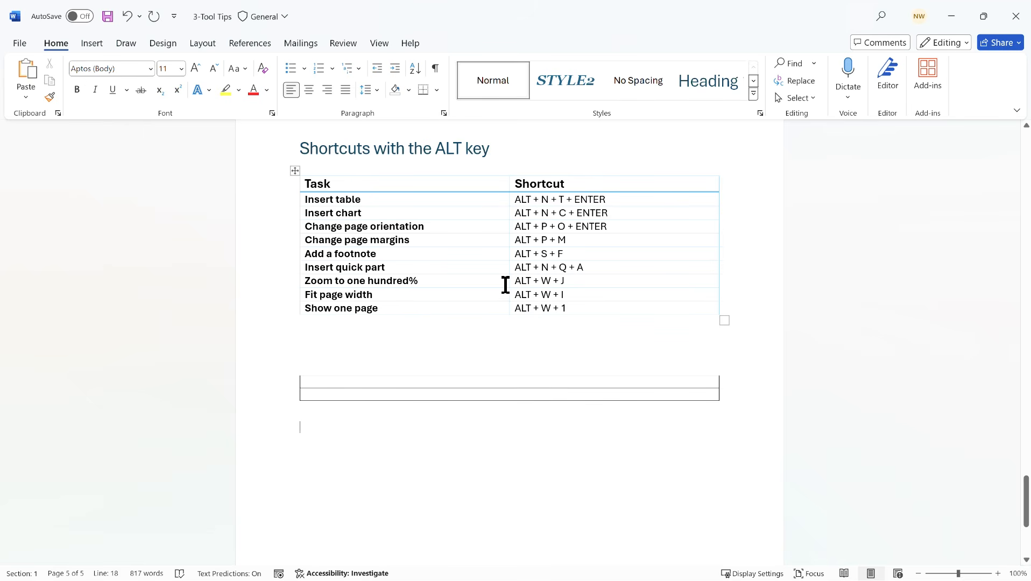
{"action": "left_click", "coordinate": [93, 47]}
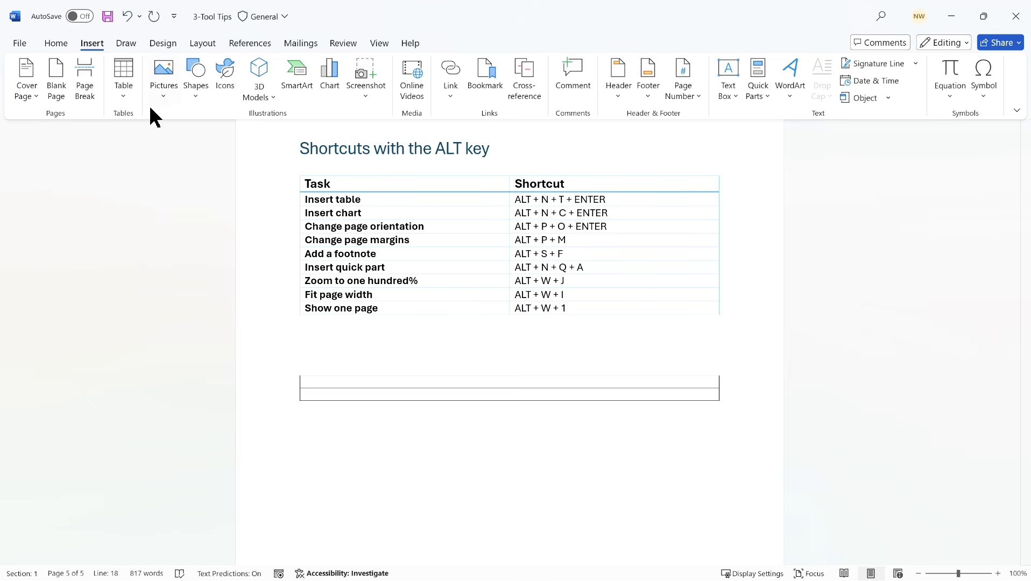
{"action": "left_click", "coordinate": [332, 73]}
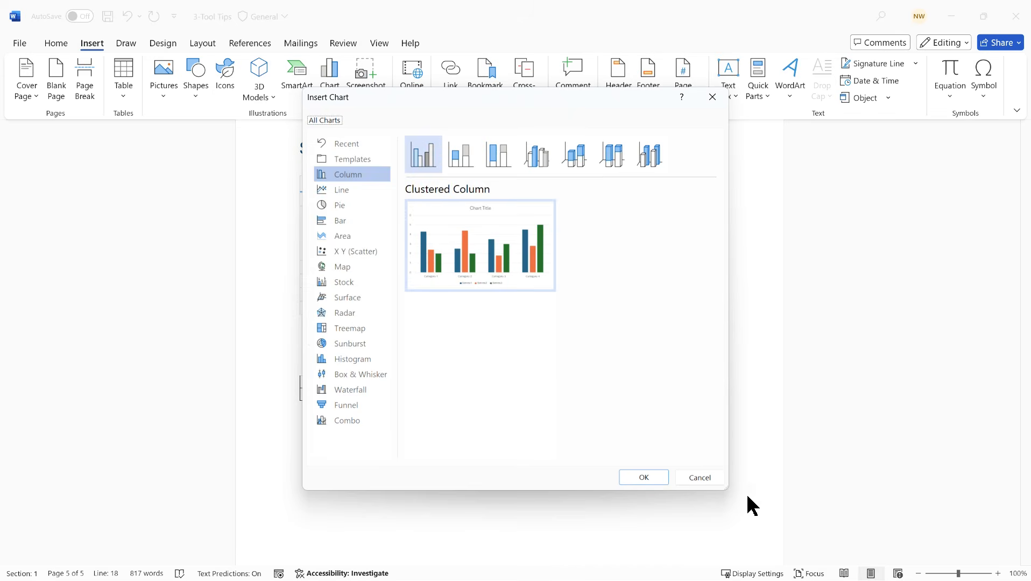
{"action": "left_click", "coordinate": [702, 477]}
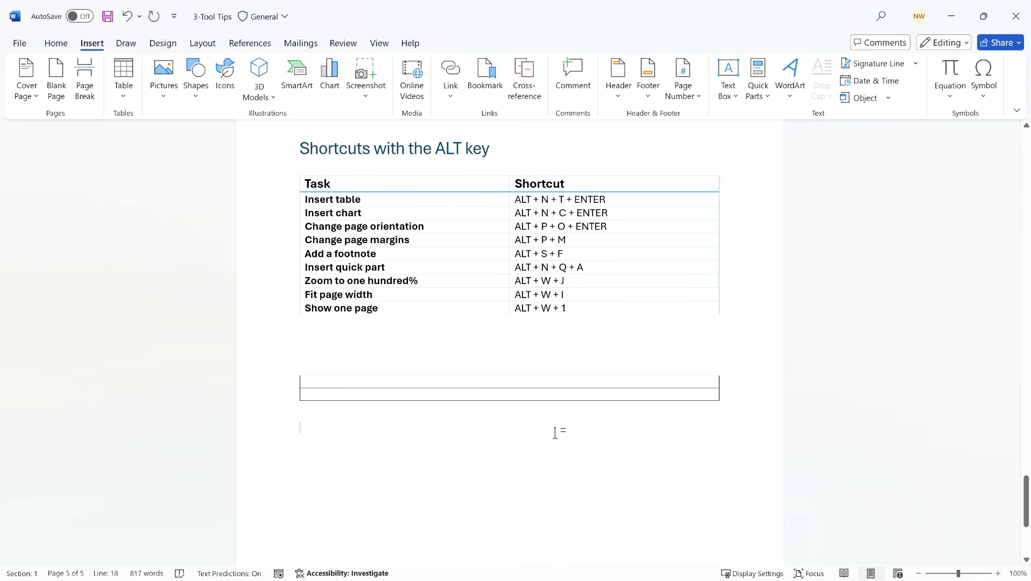
{"action": "key", "text": "alt"}
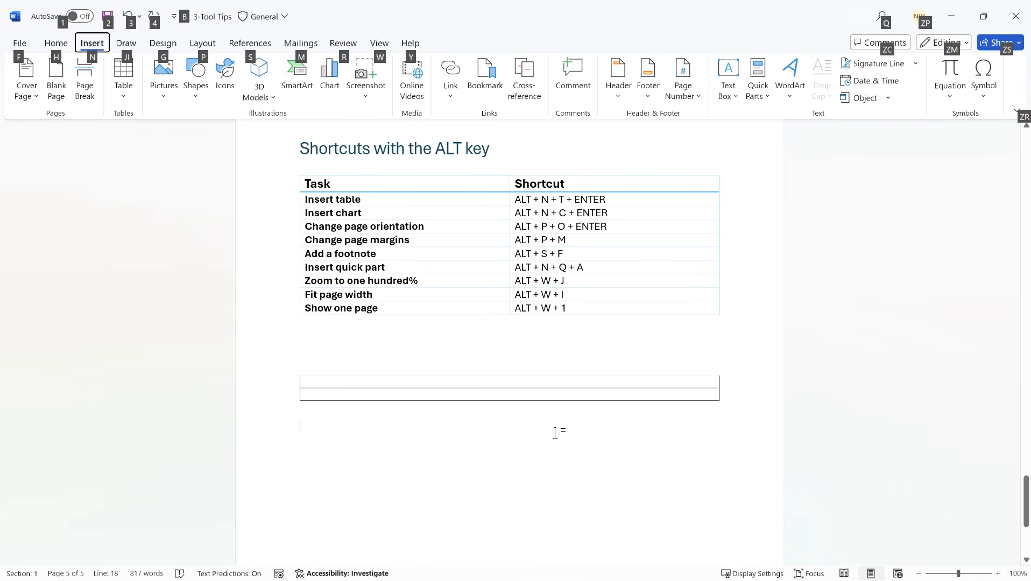
{"action": "key", "text": "n"}
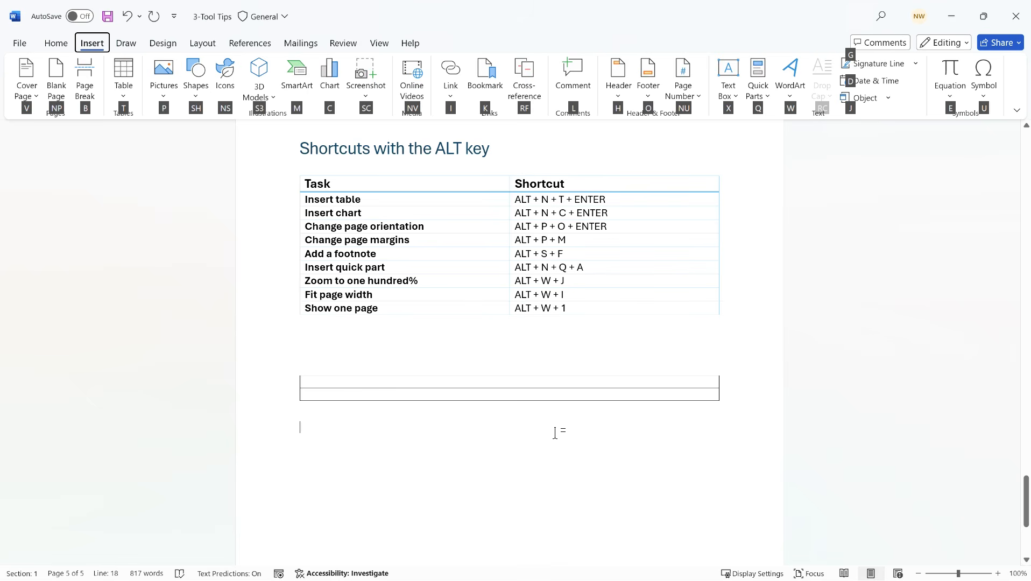
{"action": "key", "text": "c"}
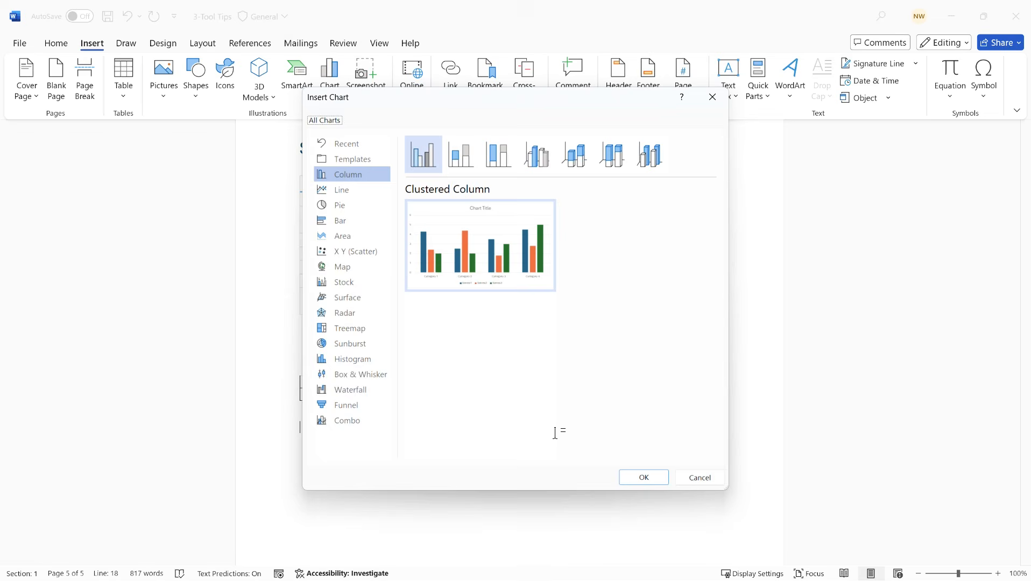
{"action": "key", "text": "Return"}
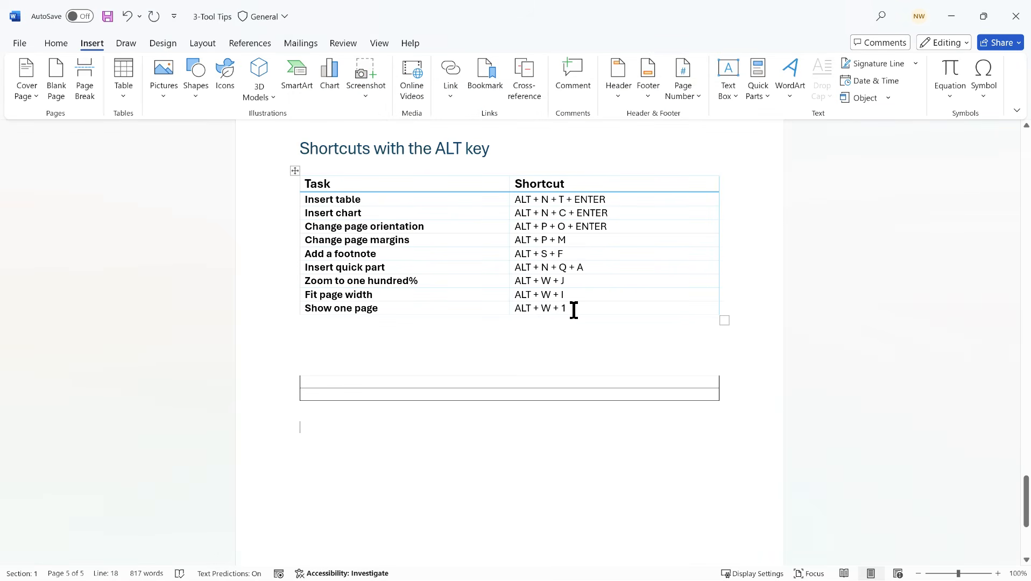
- Insert a Clustered Column chart with the default data beneath the two-row table and close its data sheet
{"action": "key", "text": "alt+n"}
{"action": "key", "text": "c"}
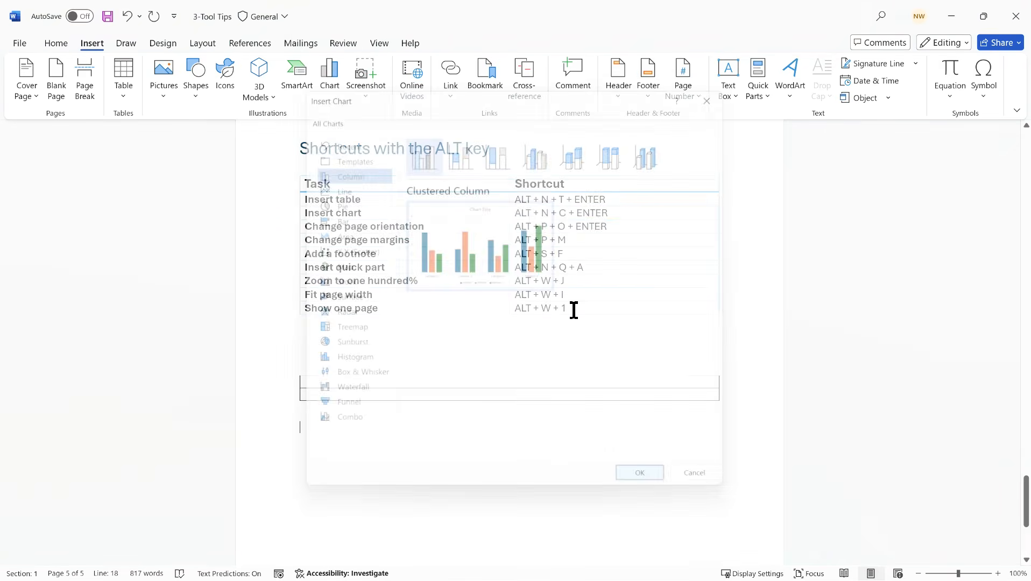
{"action": "key", "text": "Return"}
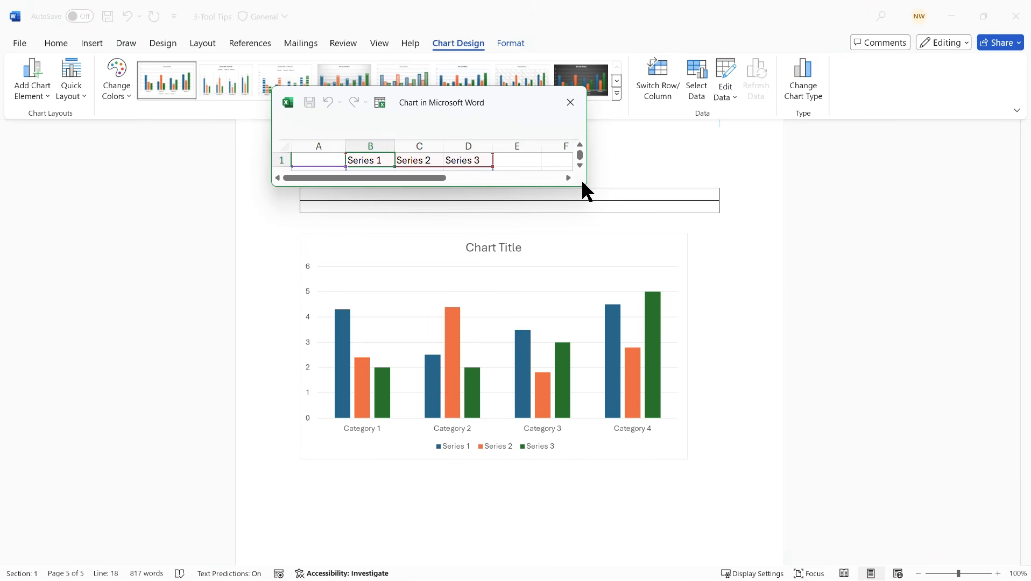
{"action": "left_click", "coordinate": [571, 103]}
{"action": "scroll", "coordinate": [538, 271], "scroll_direction": "up", "scroll_amount": 5}
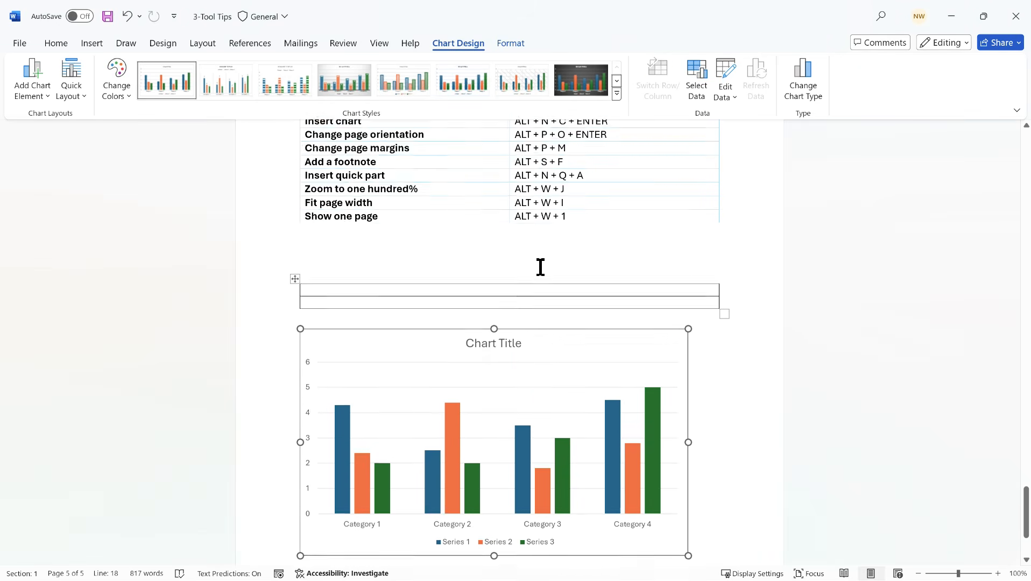
{"action": "scroll", "coordinate": [540, 267], "scroll_direction": "up", "scroll_amount": 1}
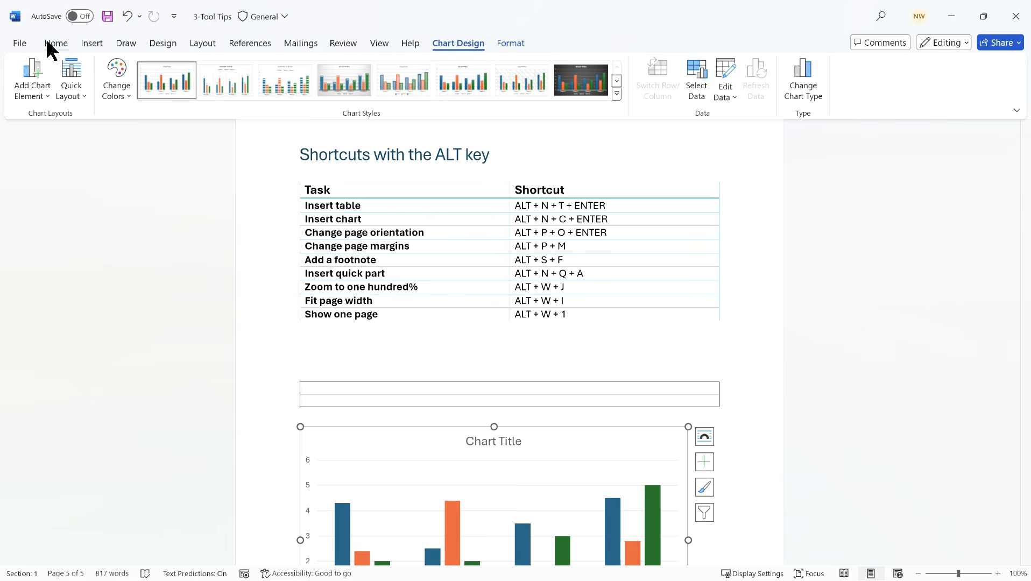
{"action": "left_click", "coordinate": [203, 46]}
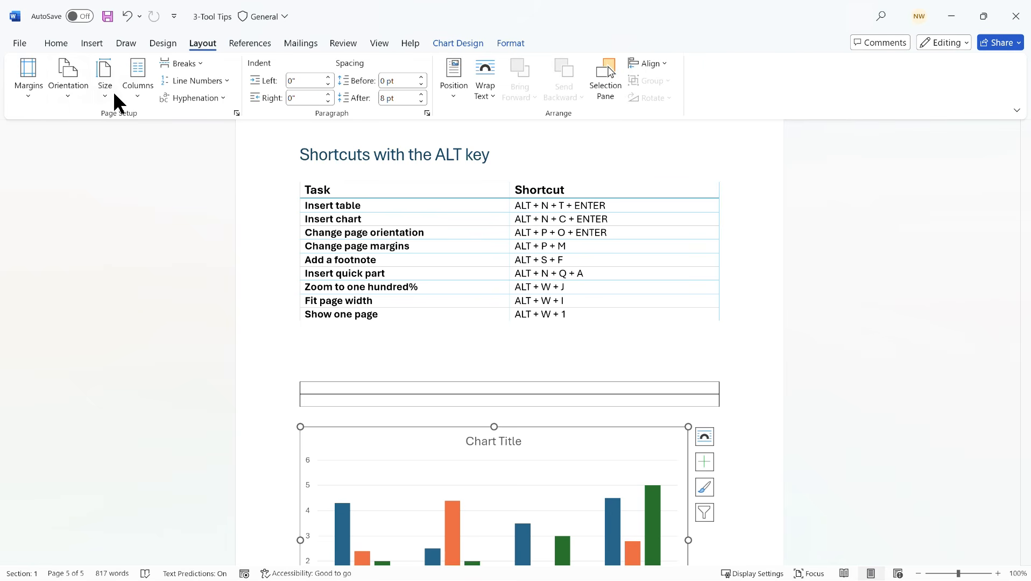
{"action": "left_click", "coordinate": [69, 96]}
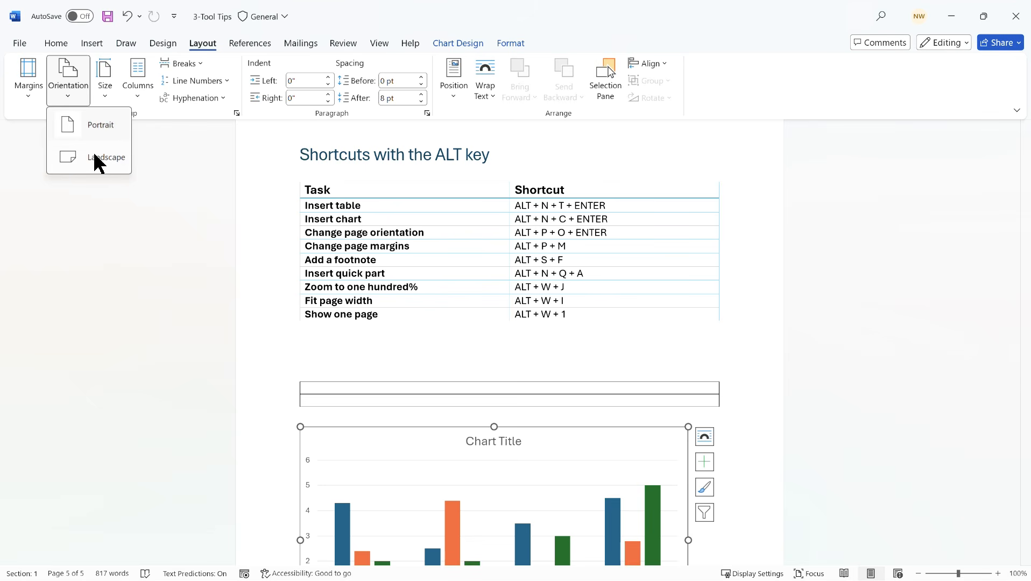
{"action": "left_click", "coordinate": [340, 353]}
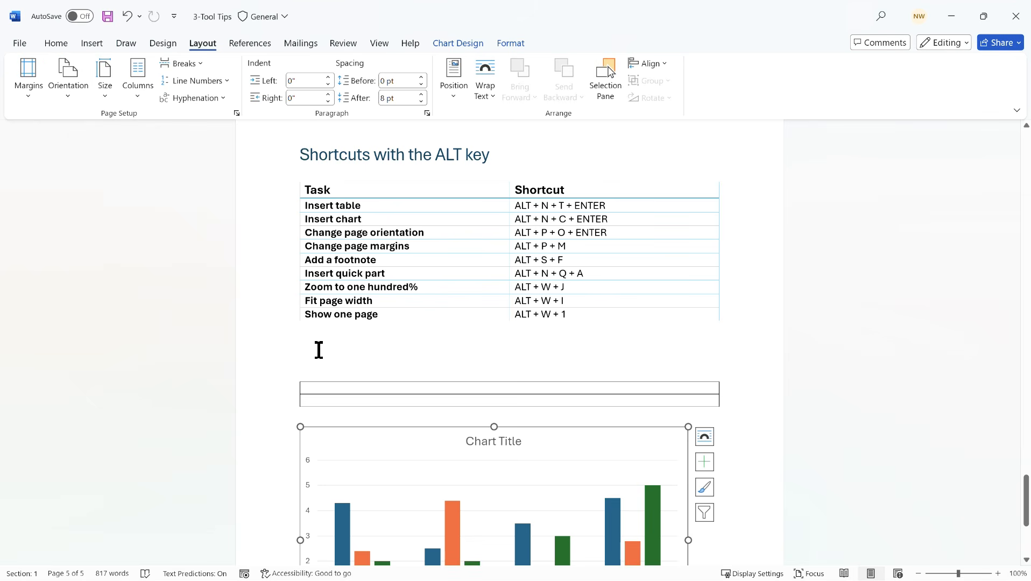
{"action": "left_click", "coordinate": [317, 350]}
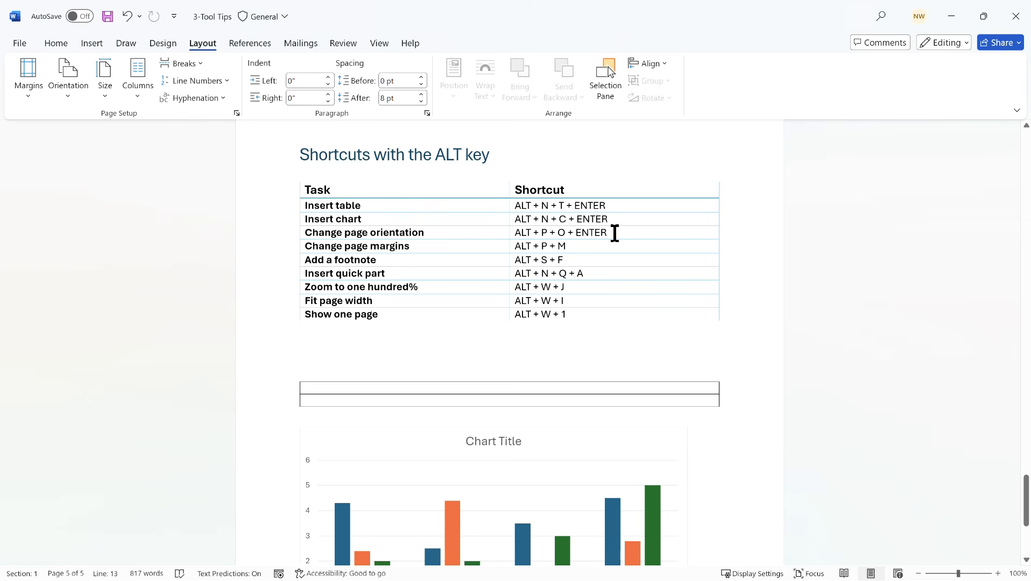
- Change the page orientation to Landscape and set it back to Portrait
{"action": "left_click_drag", "start_coordinate": [614, 232], "coordinate": [517, 232]}
{"action": "left_click", "coordinate": [332, 350]}
{"action": "key", "text": "alt"}
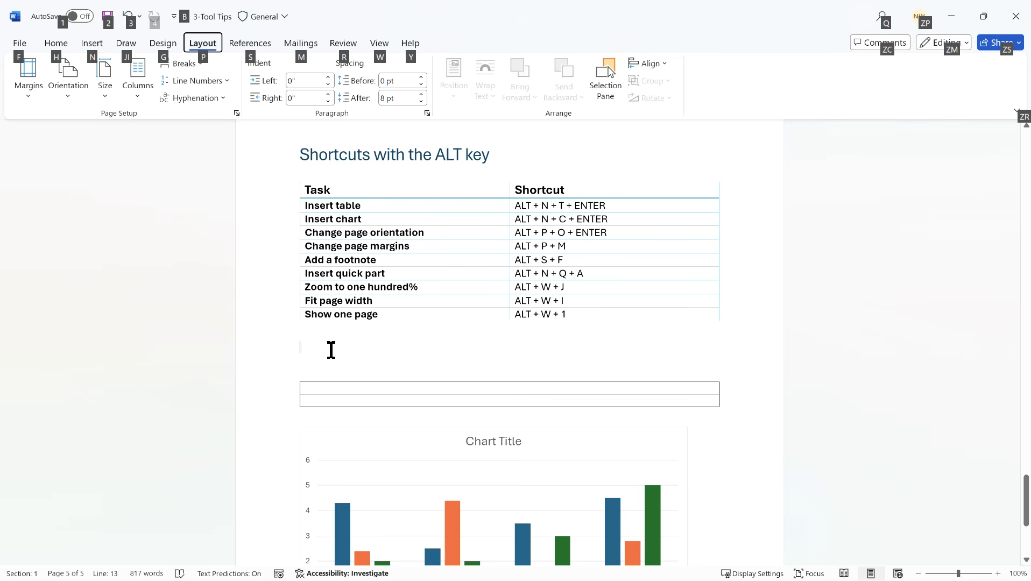
{"action": "key", "text": "p"}
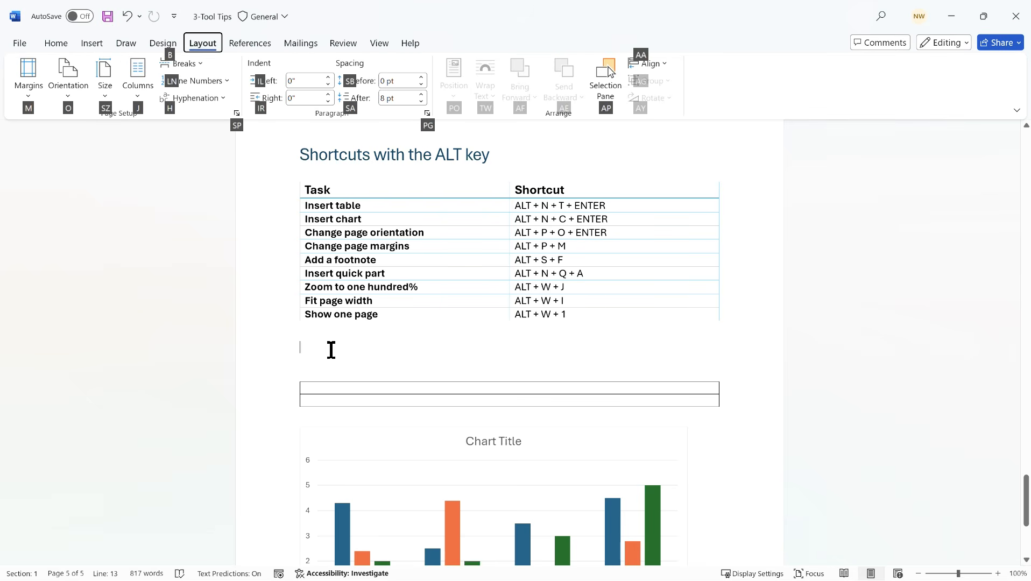
{"action": "key", "text": "o"}
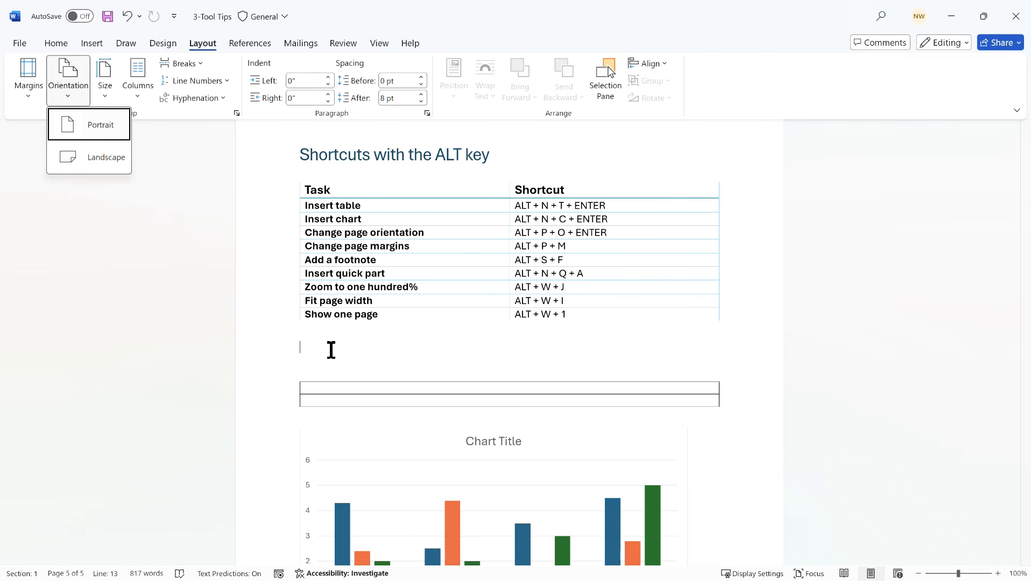
{"action": "key", "text": "Down"}
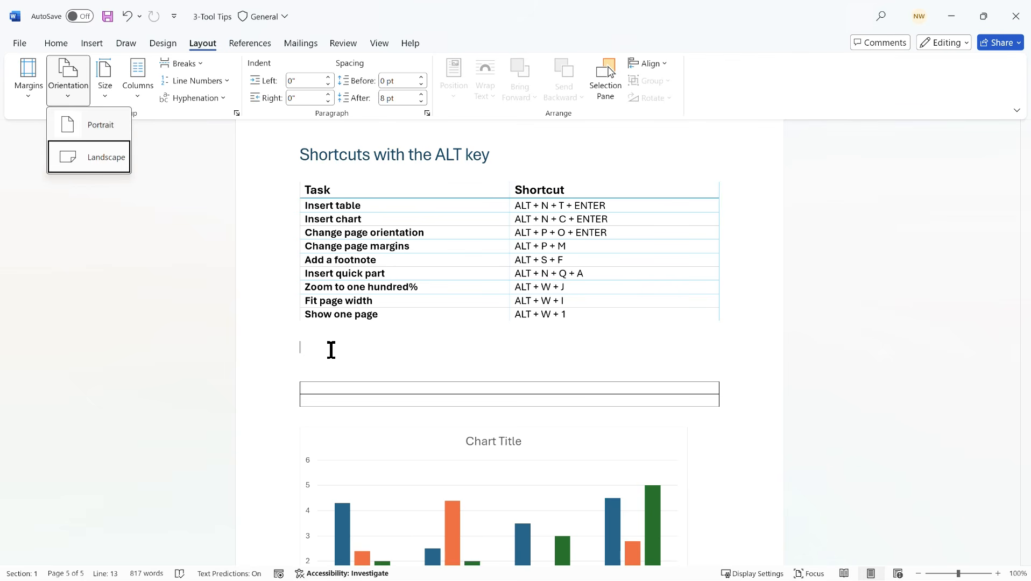
{"action": "key", "text": "Return"}
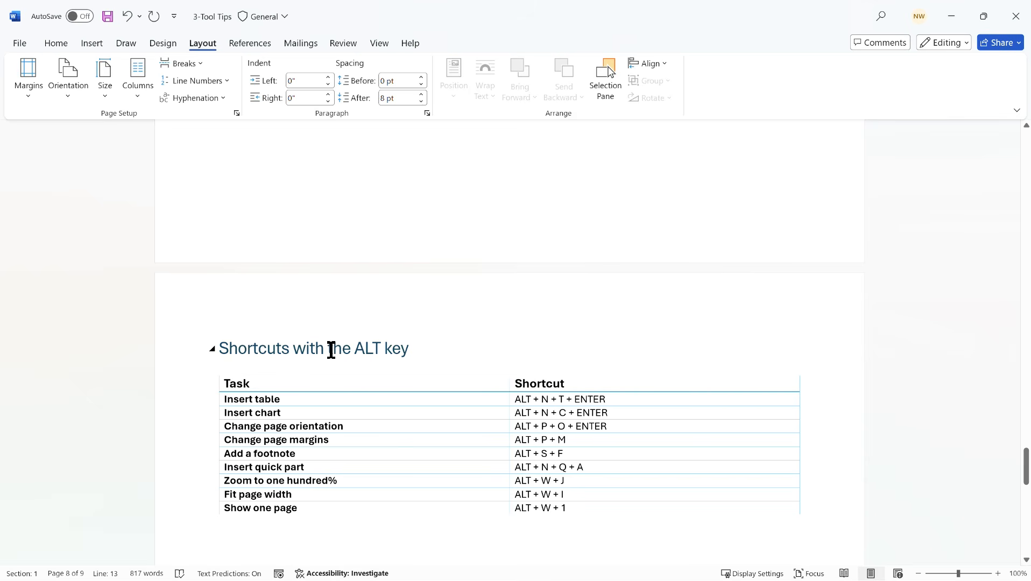
{"action": "scroll", "coordinate": [421, 308], "scroll_direction": "down", "scroll_amount": 5}
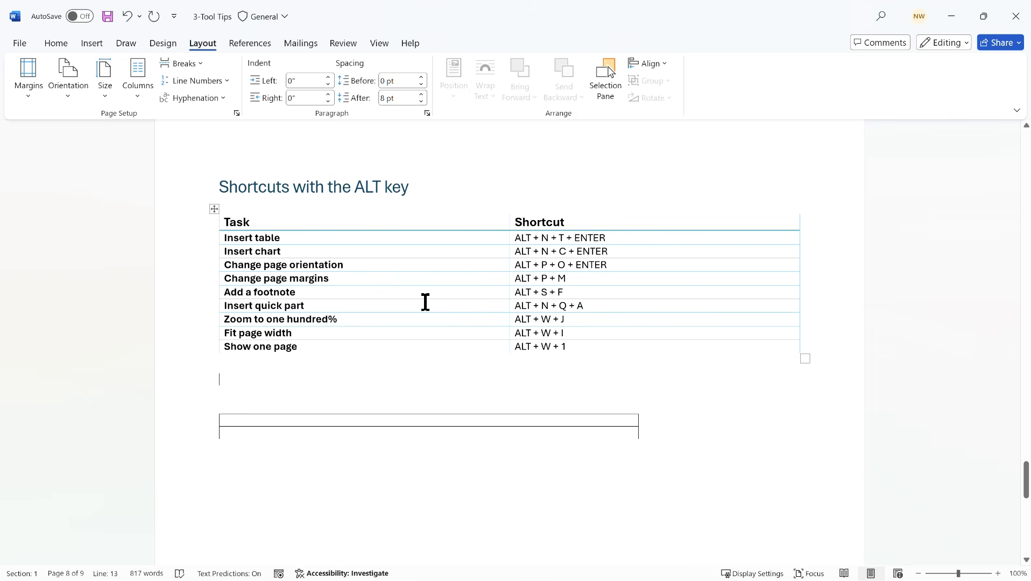
{"action": "scroll", "coordinate": [400, 287], "scroll_direction": "up", "scroll_amount": 1}
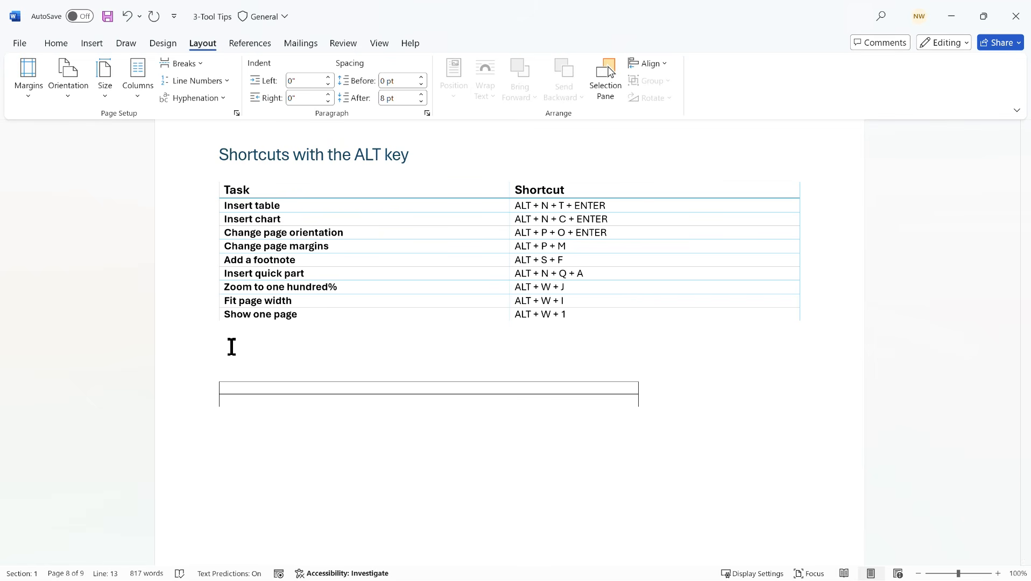
{"action": "key", "text": "alt"}
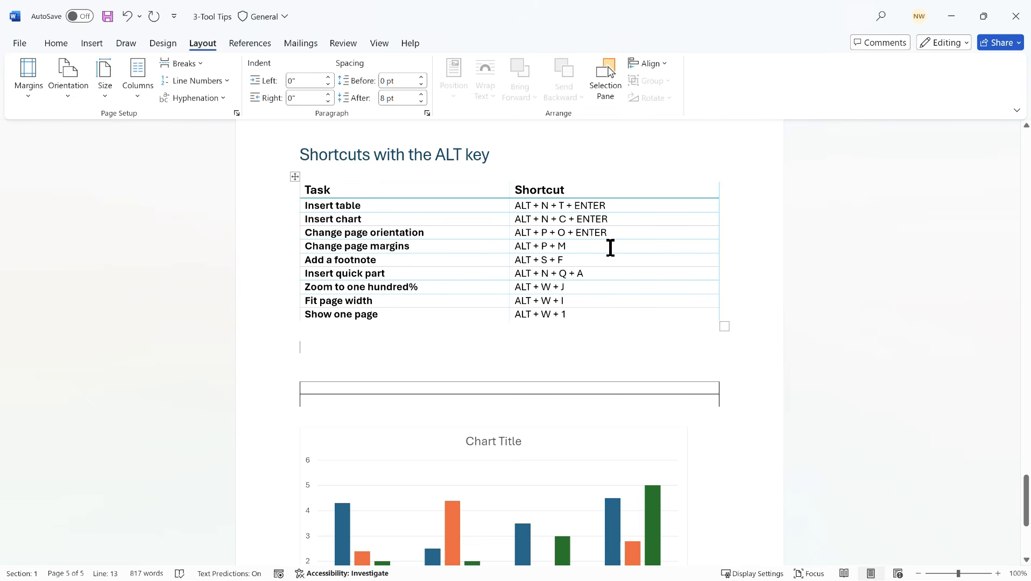
- Add an empty row at the end of the ALT shortcuts table, below "Show one page"
{"action": "key", "text": "alt"}
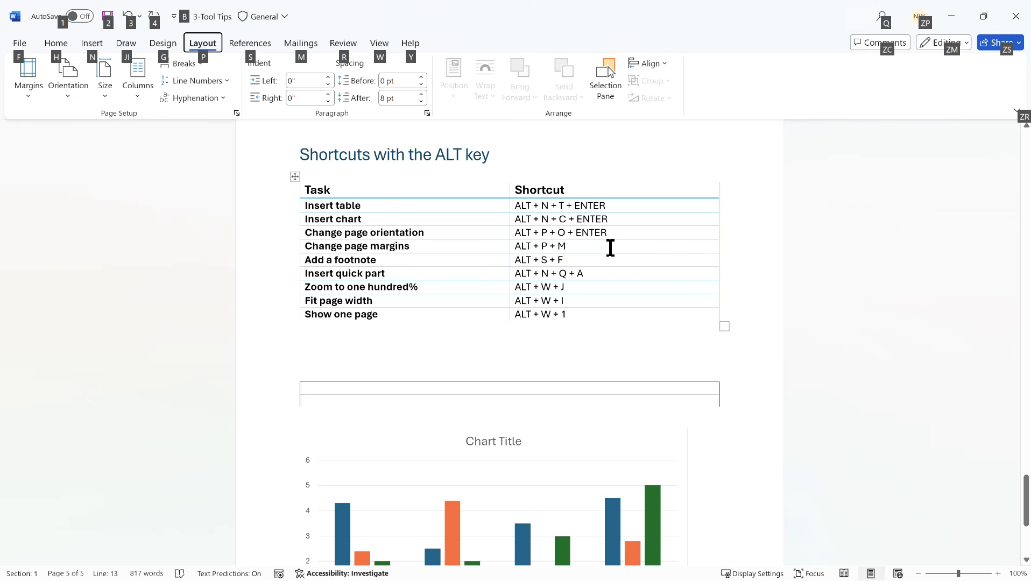
{"action": "key", "text": "s"}
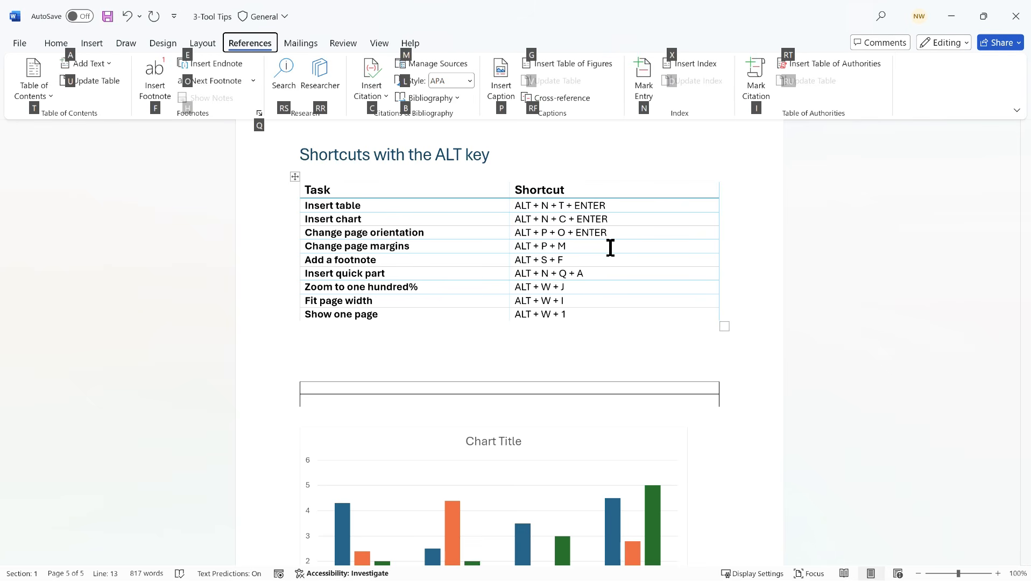
{"action": "left_click", "coordinate": [690, 311]}
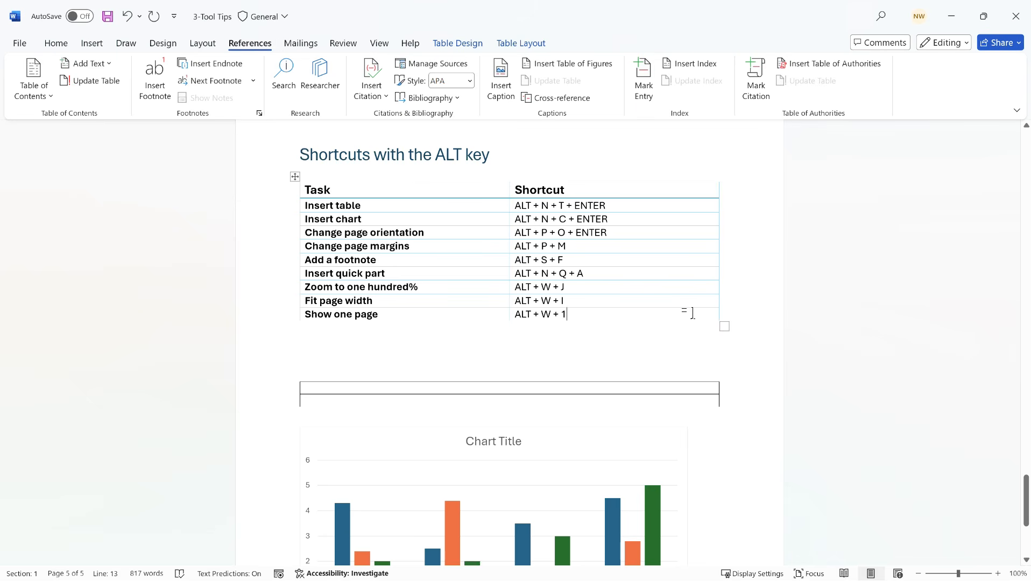
{"action": "key", "text": "Tab"}
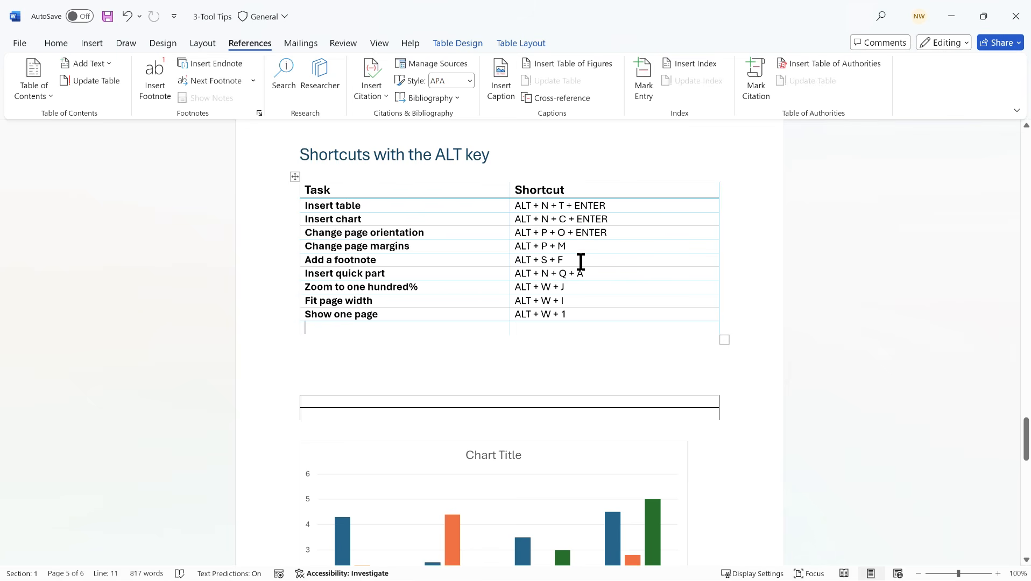
- Insert a footnote after "Add a footnote" in the shortcuts table, reading "Footnotes appear at the end of the current page"
{"action": "left_click", "coordinate": [391, 260]}
{"action": "key", "text": "alt"}
{"action": "key", "text": "s"}
{"action": "key", "text": "f"}
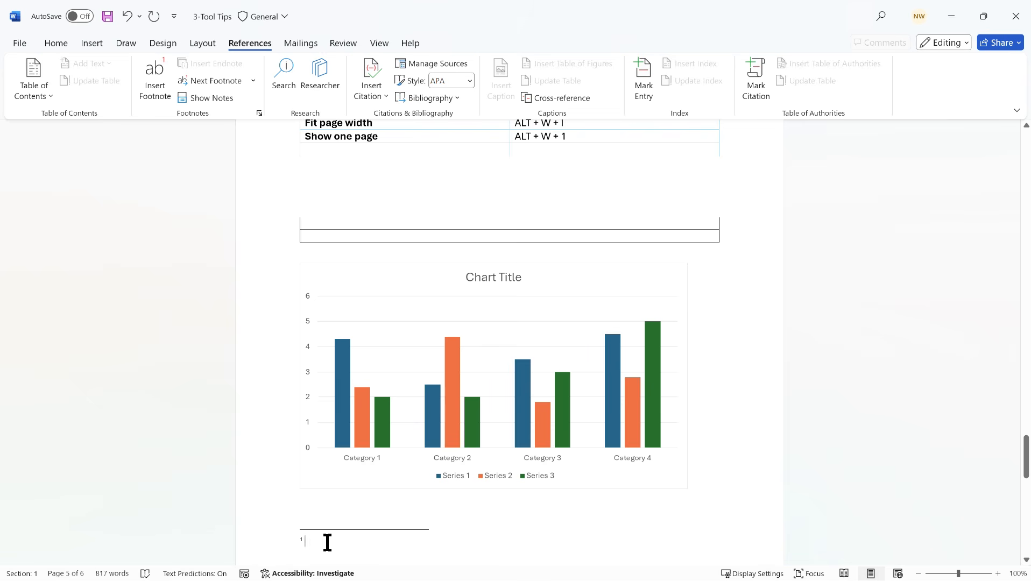
{"action": "type", "text": "Footnotes appear at"}
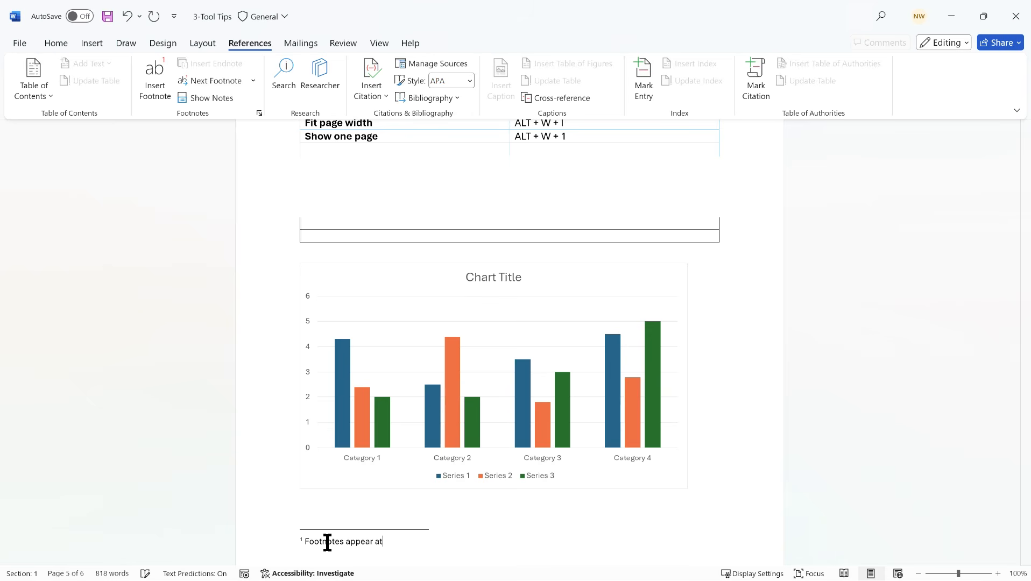
{"action": "type", "text": " the end of the current page"}
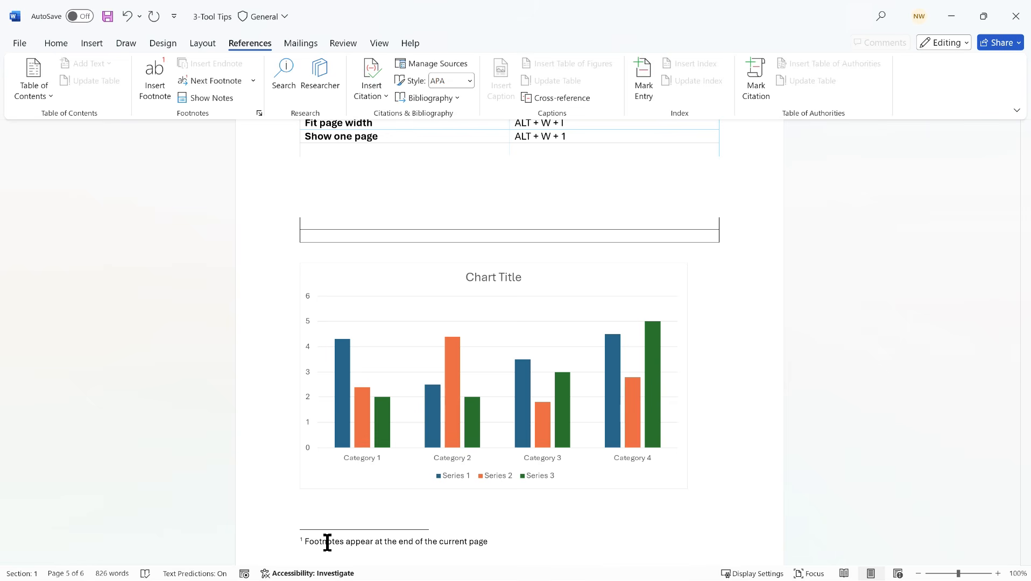
{"action": "scroll", "coordinate": [428, 457], "scroll_direction": "up", "scroll_amount": 4}
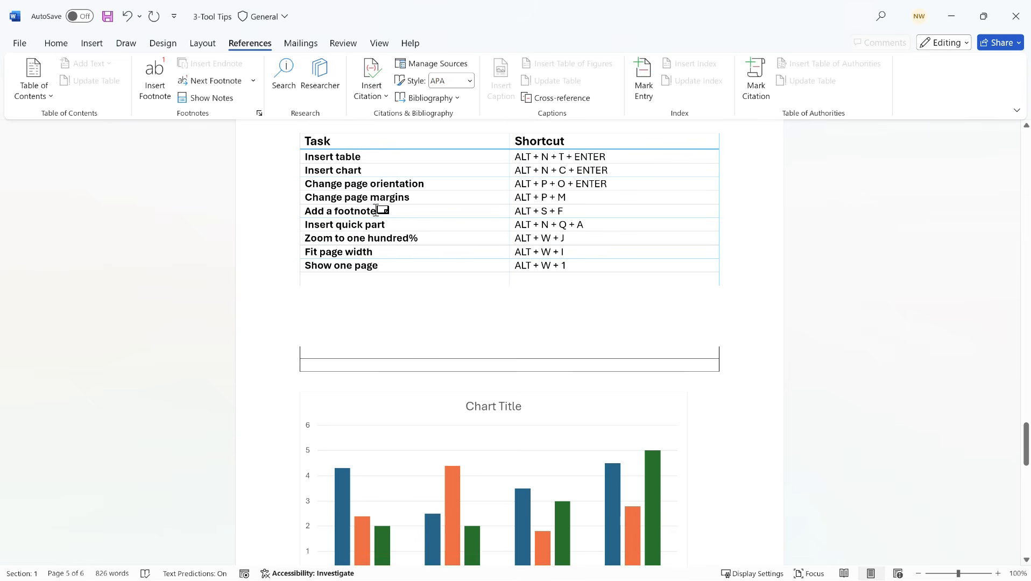
{"action": "mouse_move", "coordinate": [377, 211]}
- Look through the Quick Parts choices, including AutoText and Document Property, without inserting anything
{"action": "left_click", "coordinate": [595, 224]}
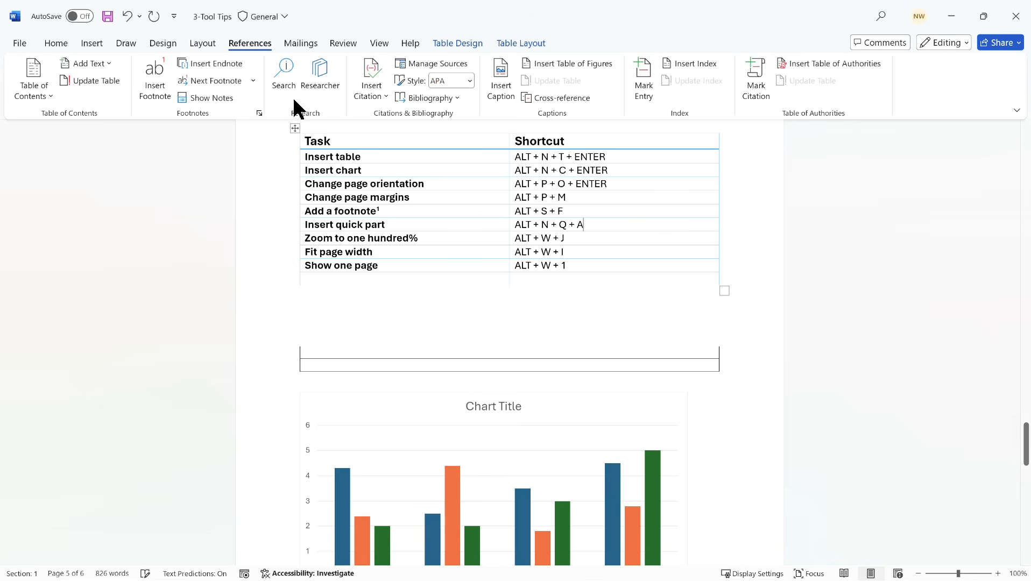
{"action": "left_click", "coordinate": [92, 44]}
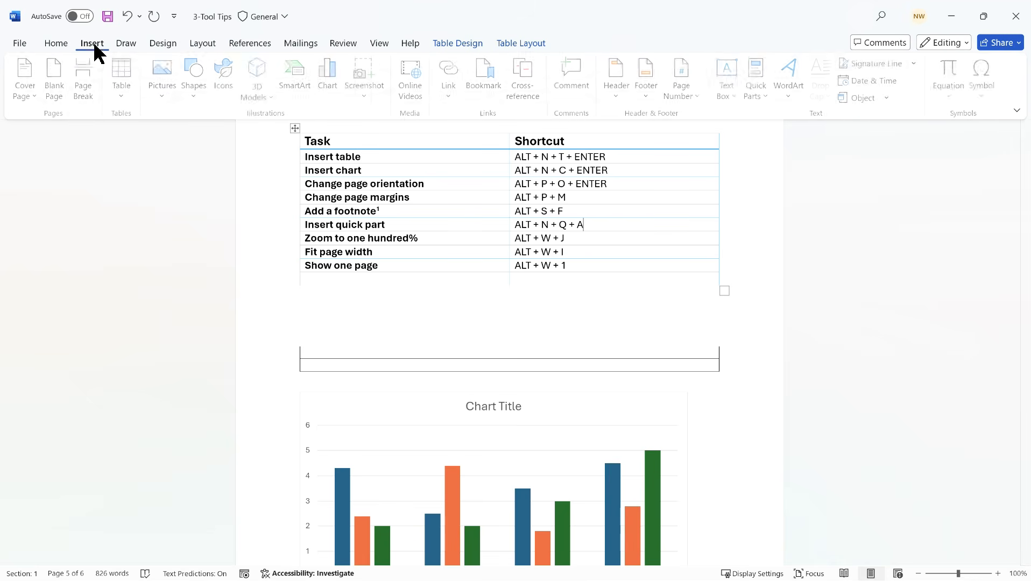
{"action": "left_click", "coordinate": [766, 96]}
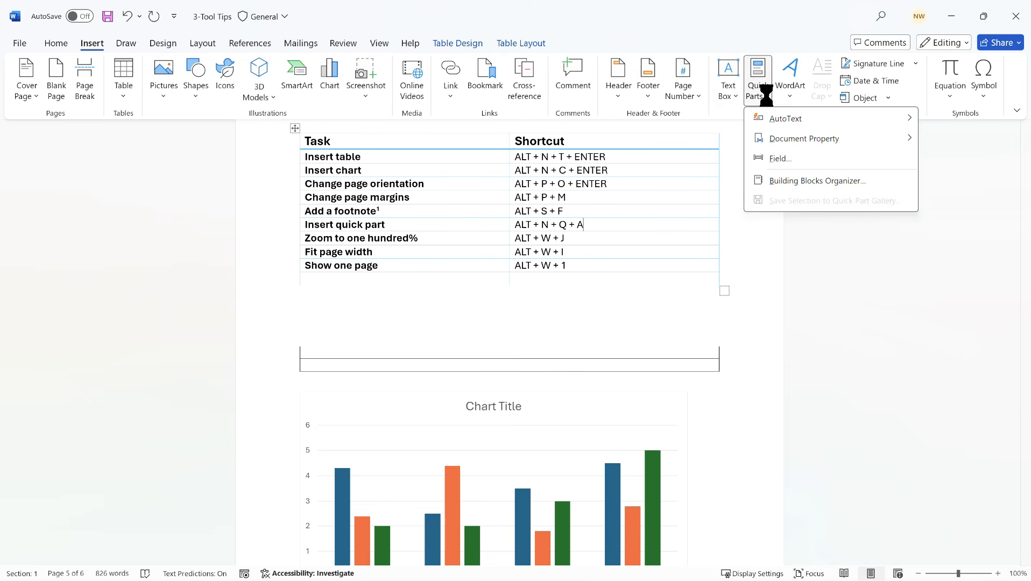
{"action": "mouse_move", "coordinate": [782, 122]}
{"action": "mouse_move", "coordinate": [742, 136]}
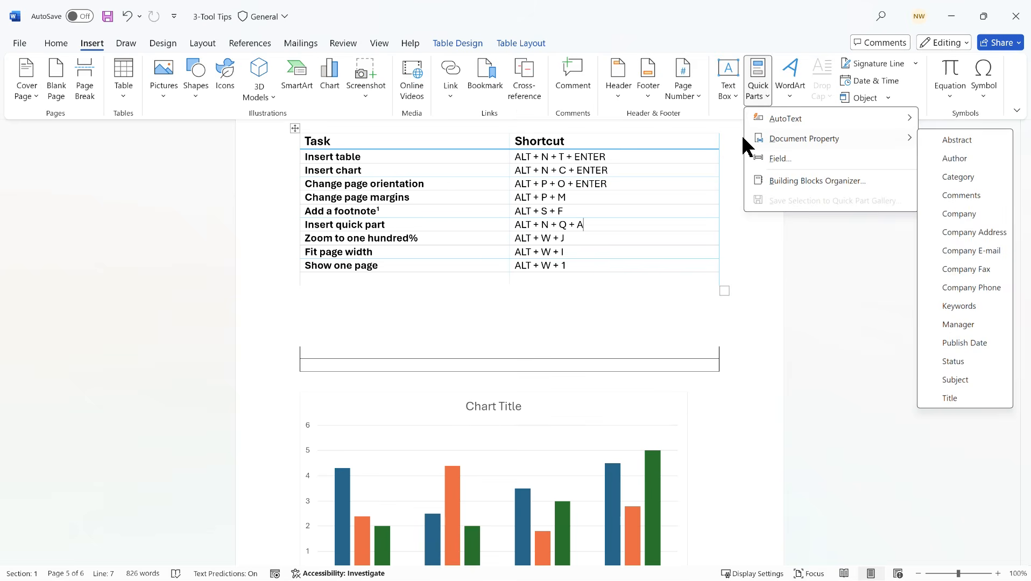
{"action": "mouse_move", "coordinate": [738, 119]}
{"action": "left_mouse_down"}
{"action": "mouse_move", "coordinate": [729, 294]}
{"action": "mouse_move", "coordinate": [730, 124]}
{"action": "left_mouse_up"}
{"action": "left_click", "coordinate": [350, 305]}
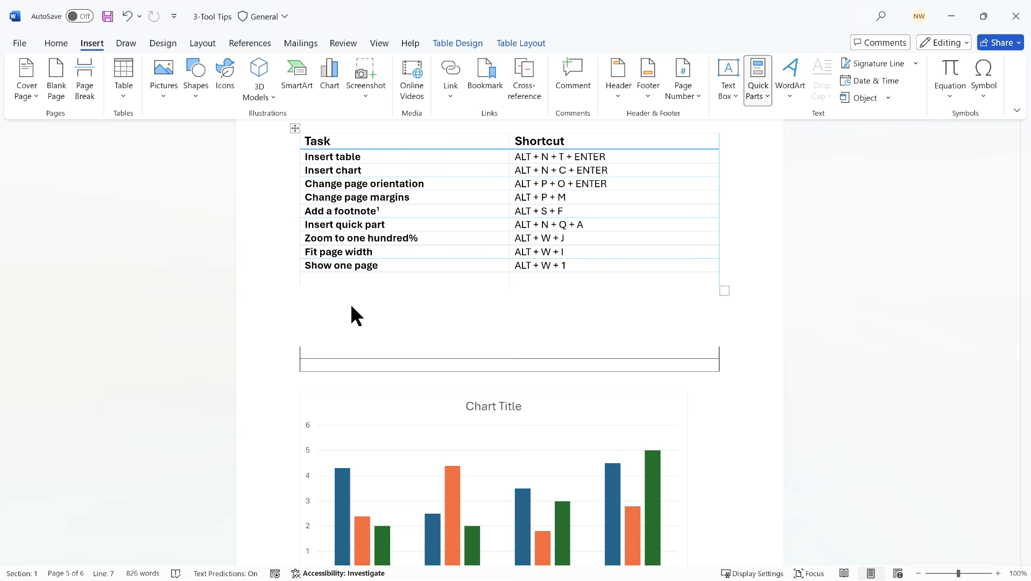
- Insert the MySignature AutoText entry in the empty paragraph directly below the ALT shortcuts table
{"action": "left_click", "coordinate": [327, 311]}
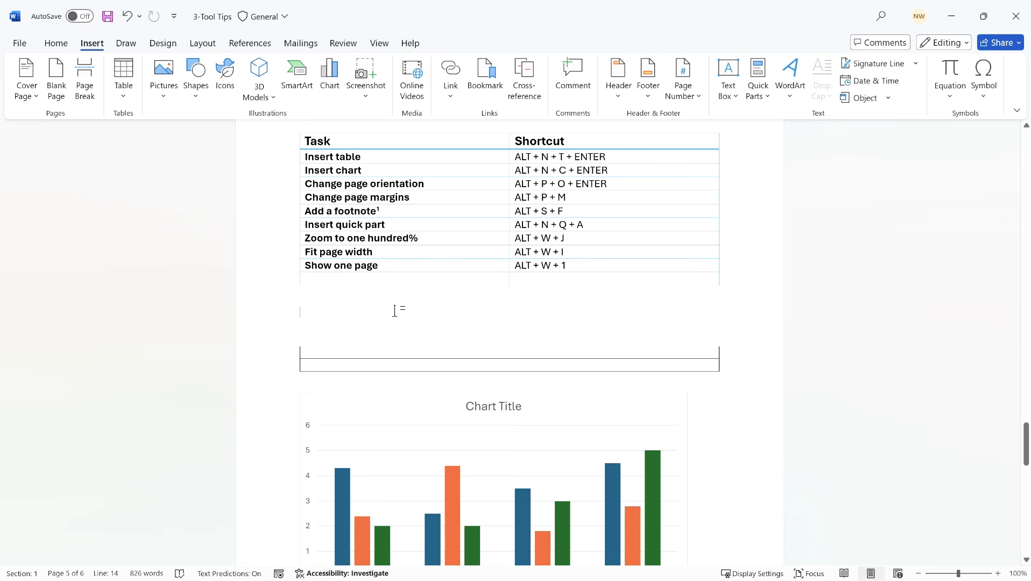
{"action": "key", "text": "alt"}
{"action": "key", "text": "n"}
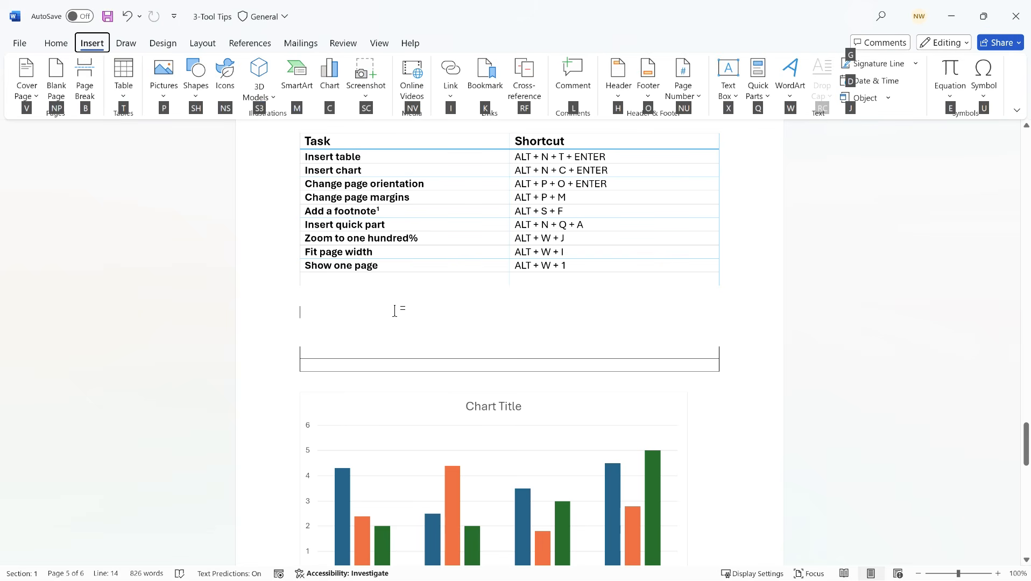
{"action": "key", "text": "q"}
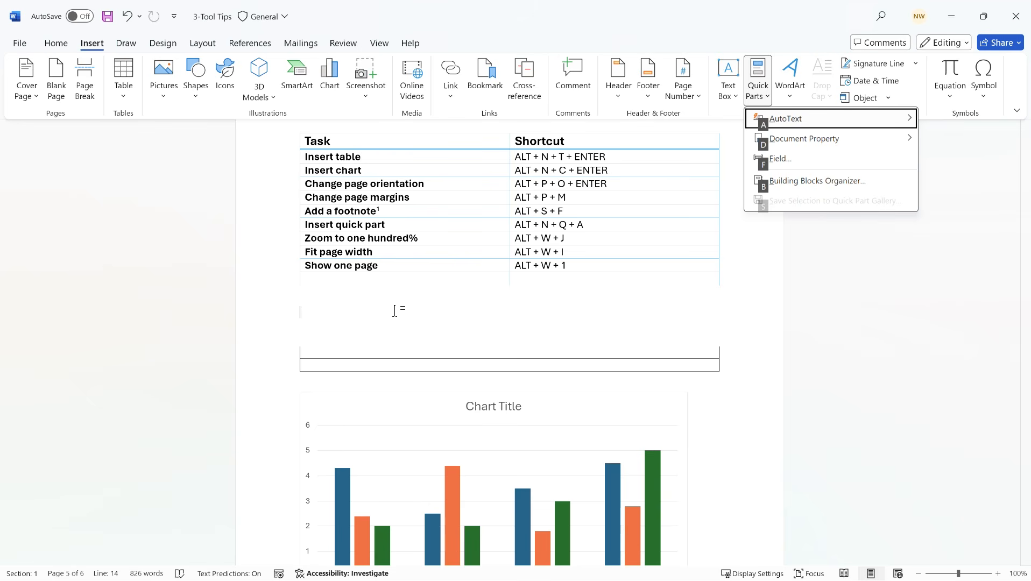
{"action": "key", "text": "a"}
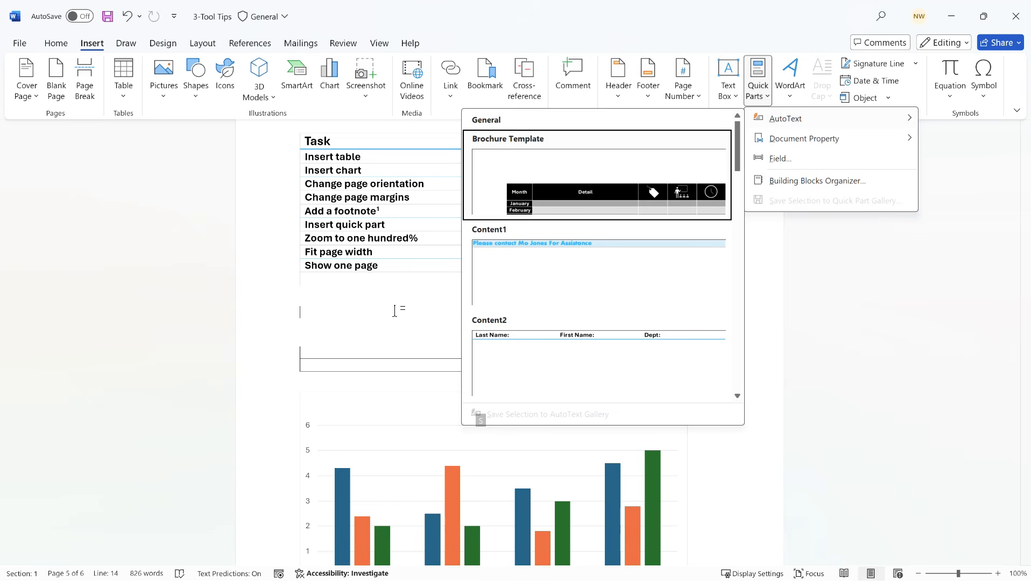
{"action": "key", "text": "Down"}
{"action": "key", "text": "Down"}
{"action": "key", "text": "Down"}
{"action": "key", "text": "Down"}
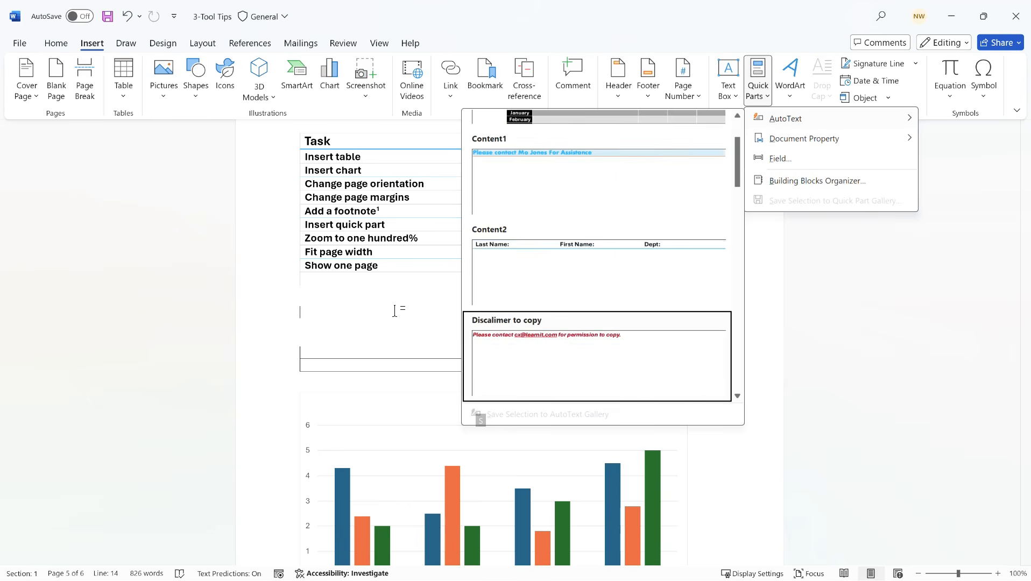
{"action": "key", "text": "Down"}
{"action": "key", "text": "Down"}
{"action": "key", "text": "Down"}
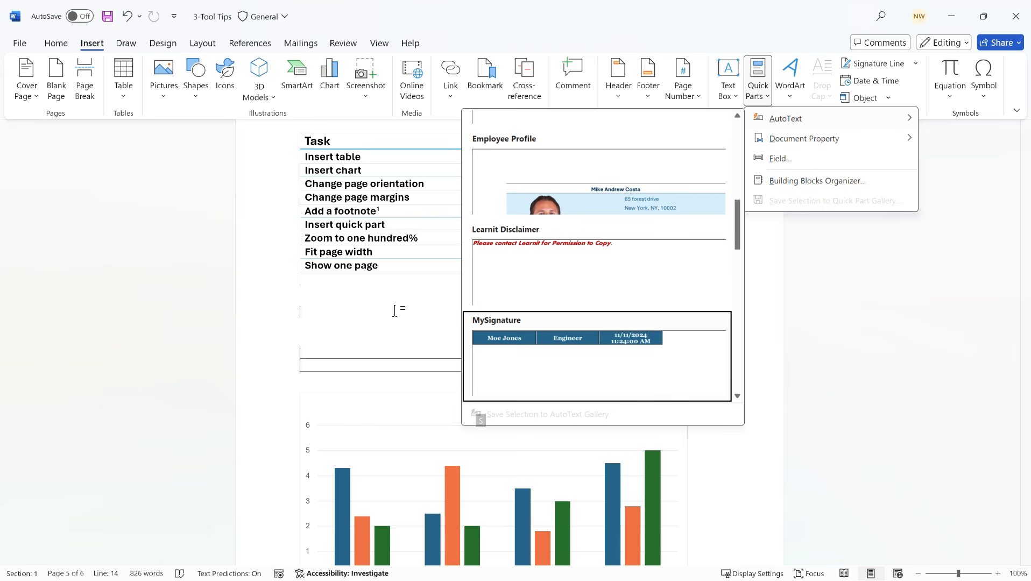
{"action": "key", "text": "Return"}
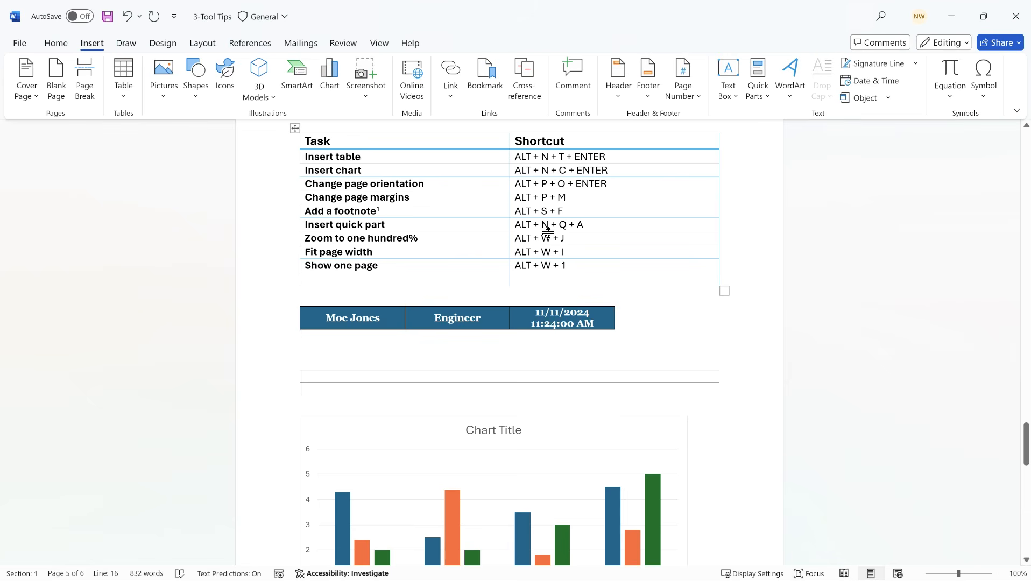
- Zoom the document in to 140% and bring it back down to 100%
{"action": "left_click", "coordinate": [574, 238]}
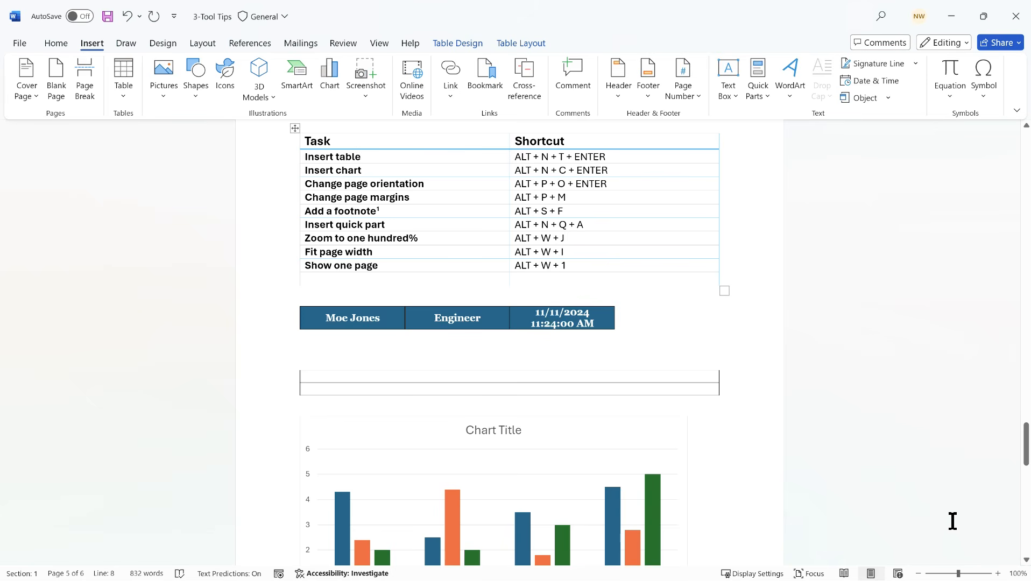
{"action": "left_click", "coordinate": [998, 574]}
{"action": "left_click", "coordinate": [997, 574]}
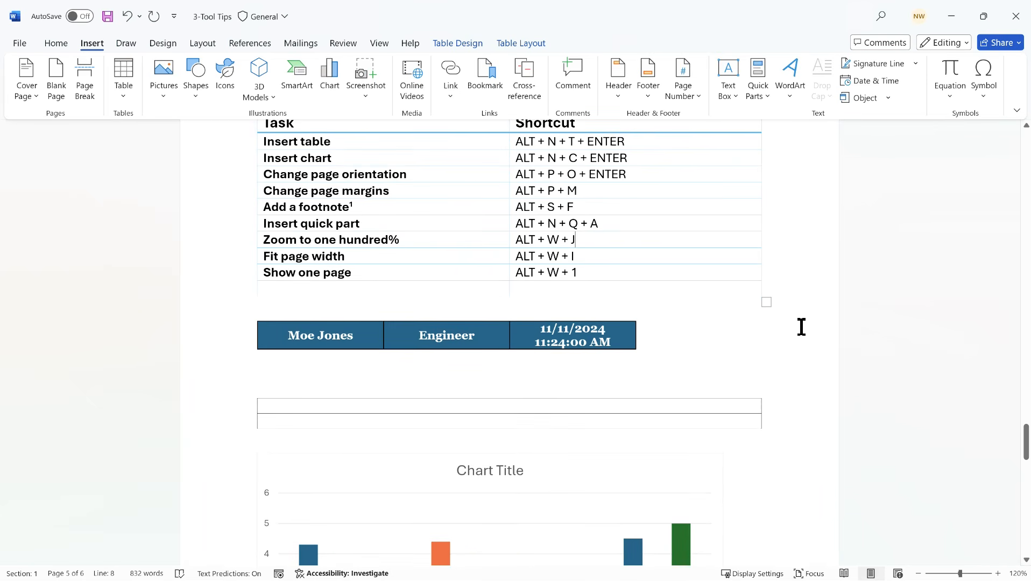
{"action": "scroll", "coordinate": [802, 318], "scroll_direction": "up", "scroll_amount": 4}
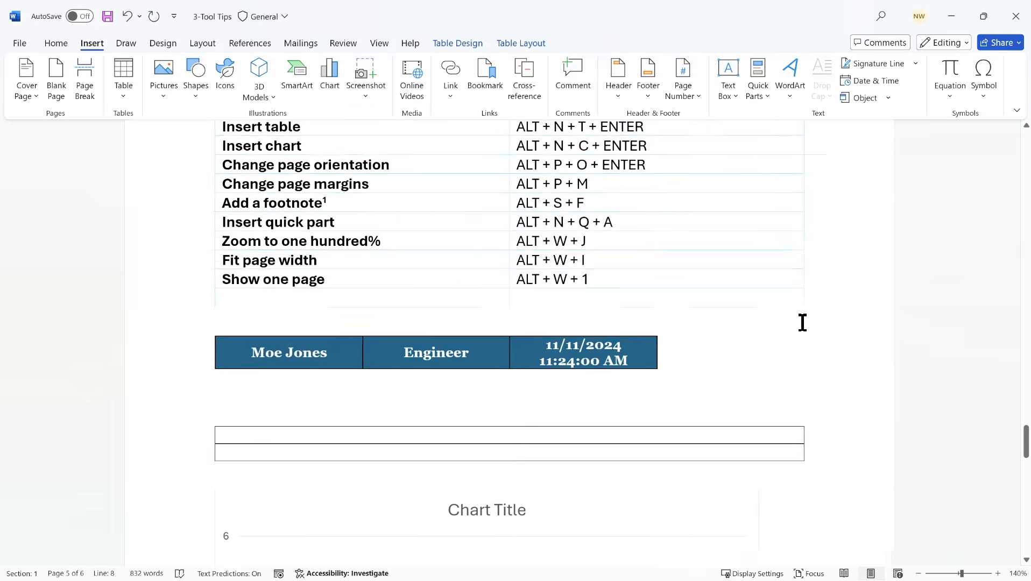
{"action": "scroll", "coordinate": [802, 322], "scroll_direction": "down", "scroll_amount": 6}
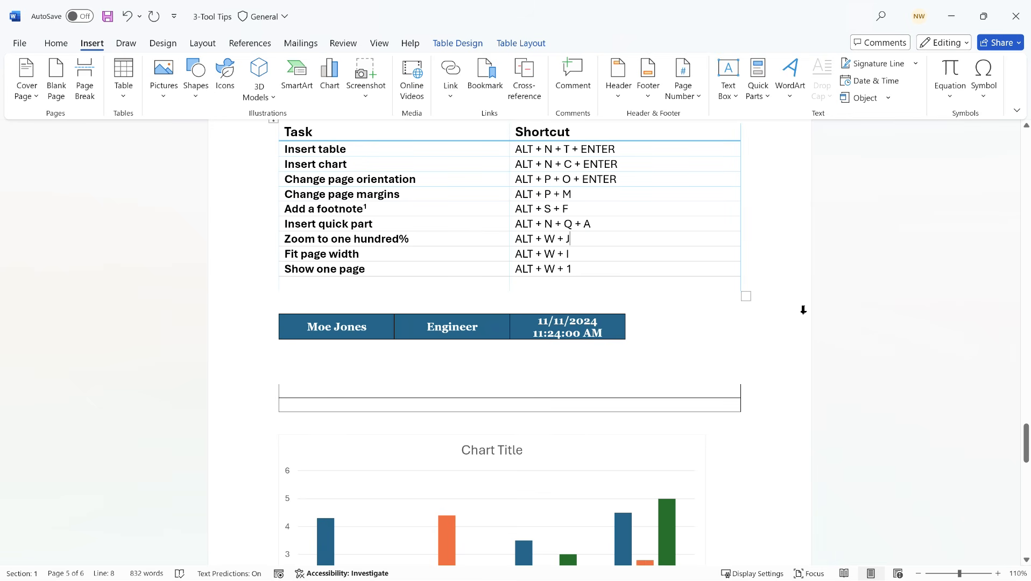
{"action": "scroll", "coordinate": [786, 301], "scroll_direction": "down", "scroll_amount": 1}
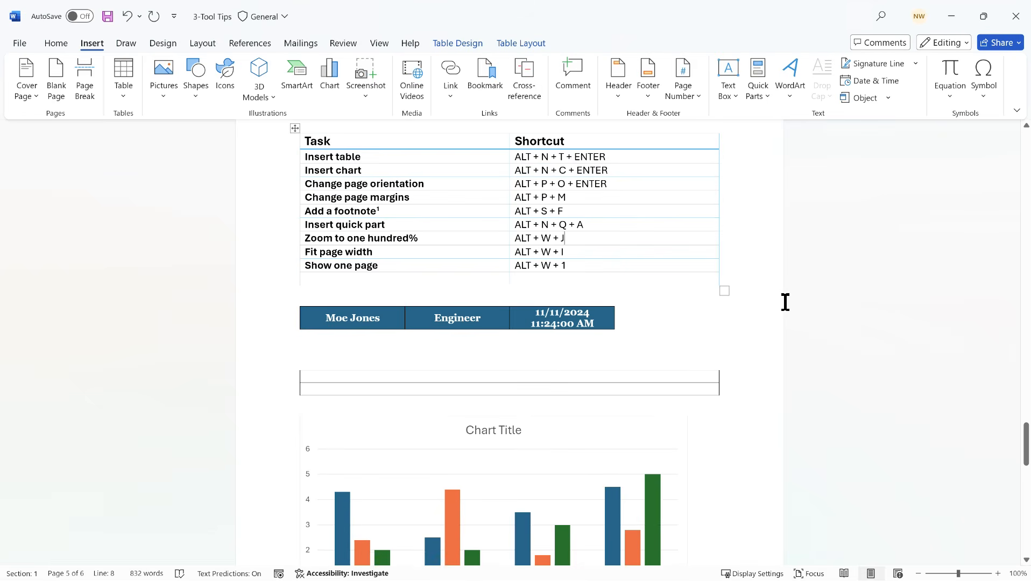
- Enlarge the document view to 130% and reset it with the 100% zoom command
{"action": "scroll", "coordinate": [785, 302], "scroll_direction": "up", "scroll_amount": 3}
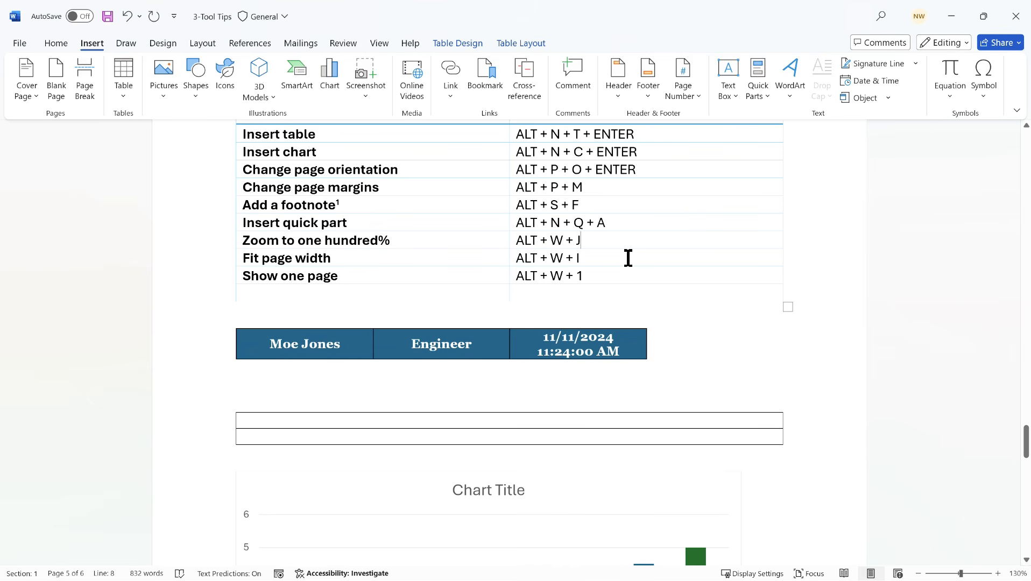
{"action": "key", "text": "alt"}
{"action": "key", "text": "w"}
{"action": "key", "text": "j"}
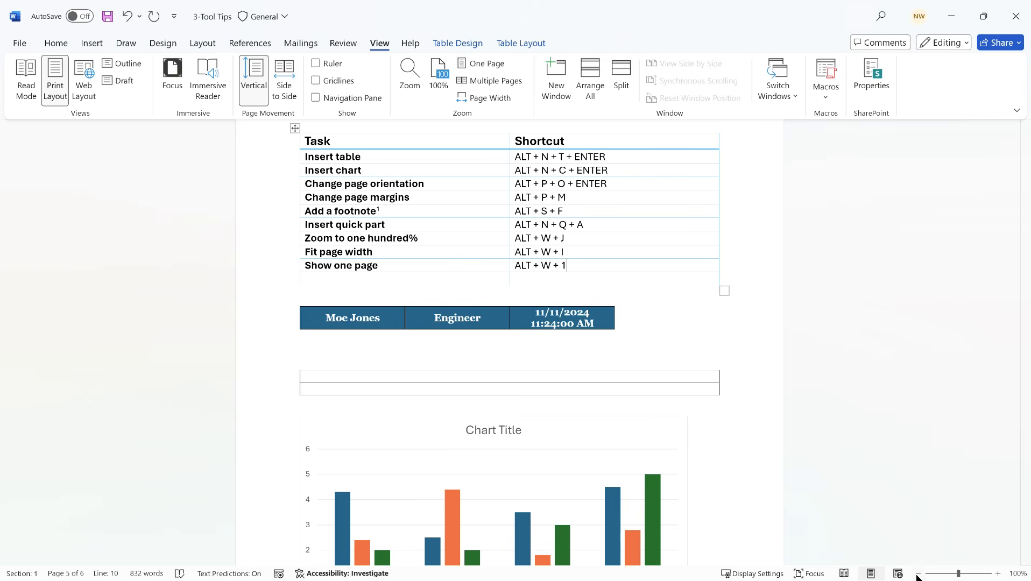
- Zoom the document in to 160% in steps and bring it back out to 110%
{"action": "left_click", "coordinate": [997, 574]}
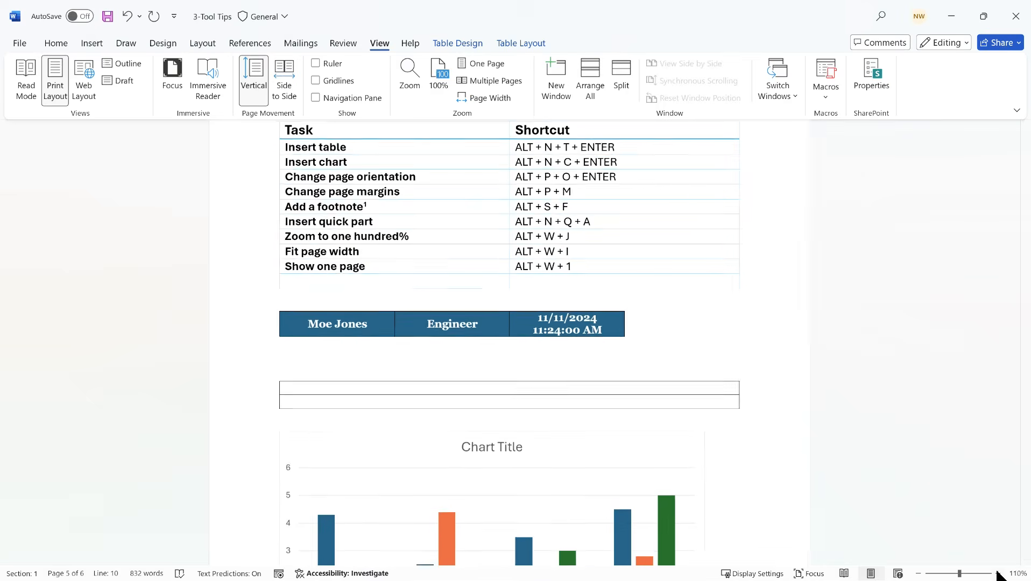
{"action": "left_click", "coordinate": [997, 574]}
{"action": "left_click", "coordinate": [997, 574]}
{"action": "left_click", "coordinate": [997, 574]}
{"action": "left_click", "coordinate": [997, 574]}
{"action": "left_click", "coordinate": [997, 574]}
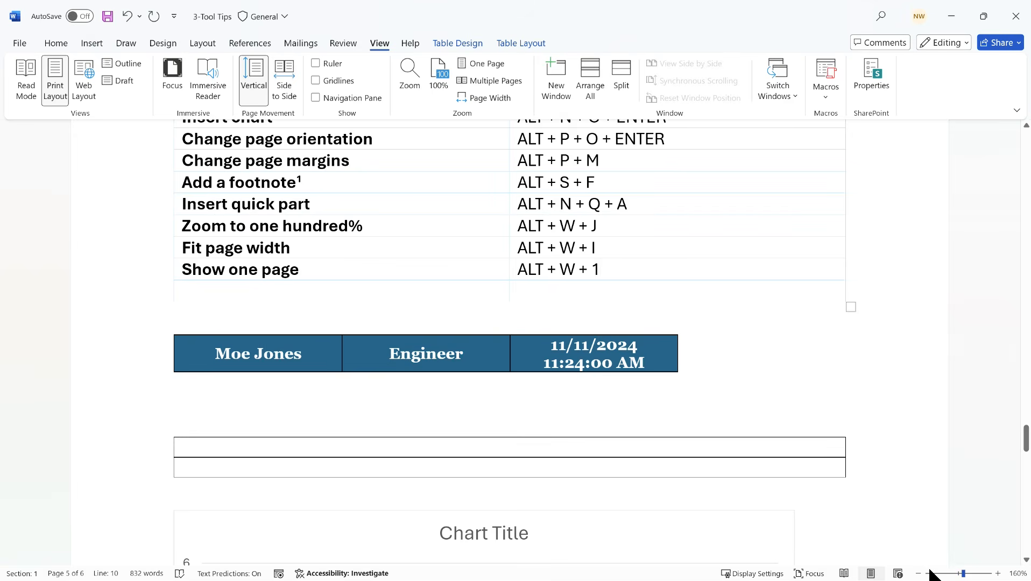
{"action": "left_click", "coordinate": [918, 573]}
{"action": "left_click", "coordinate": [918, 573]}
{"action": "left_click", "coordinate": [918, 573]}
{"action": "left_click", "coordinate": [918, 573]}
{"action": "left_click", "coordinate": [918, 573]}
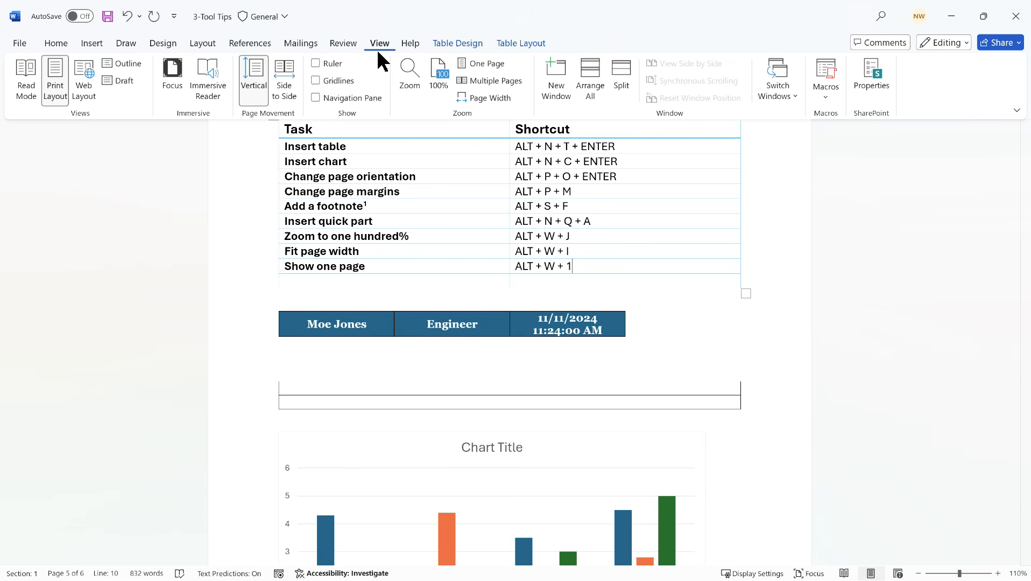
- Display the document in the Multiple Pages view and switch it to the One Page view
{"action": "left_click", "coordinate": [507, 79]}
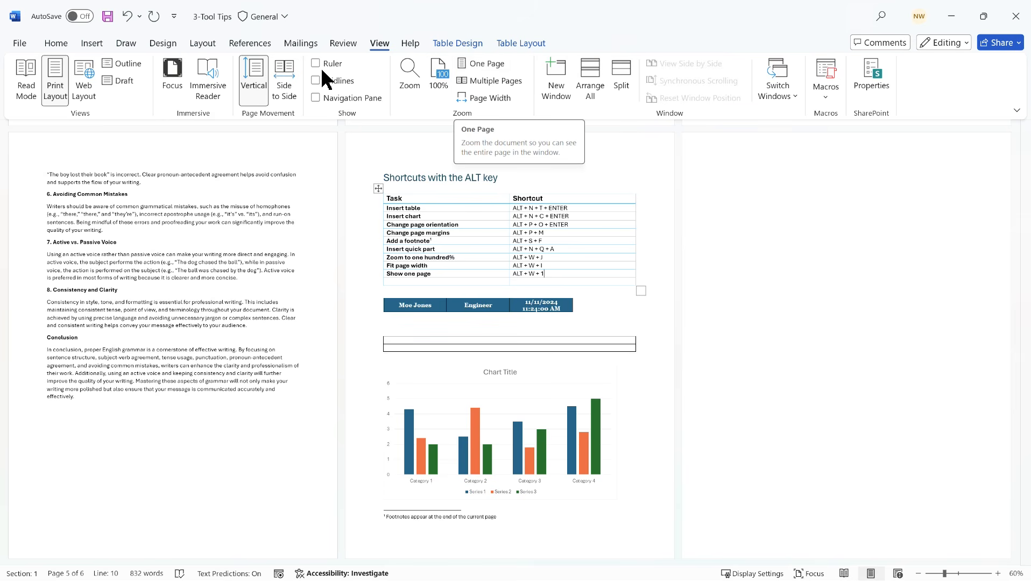
{"action": "left_click", "coordinate": [62, 43]}
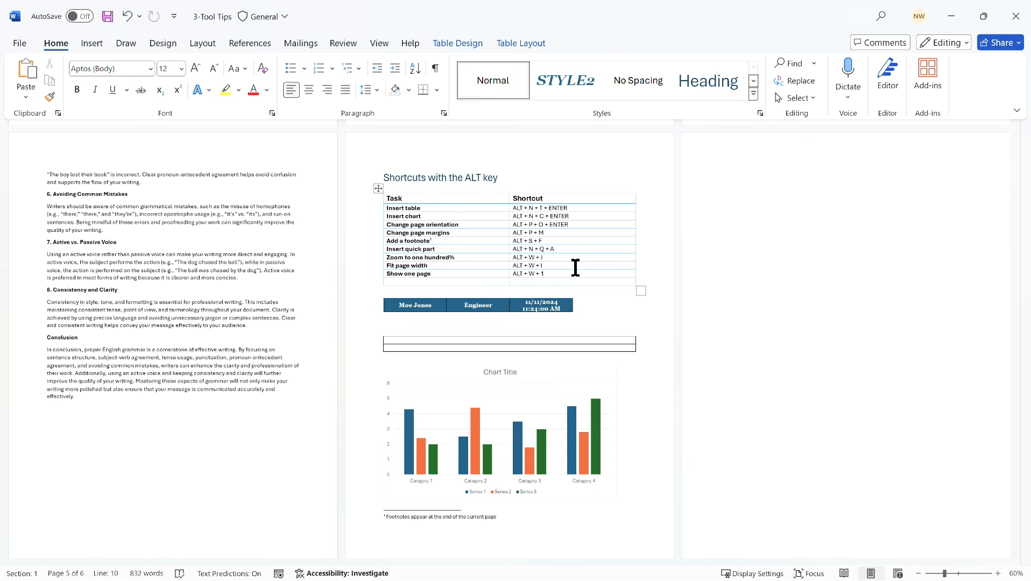
{"action": "key", "text": "alt"}
{"action": "key", "text": "w"}
{"action": "key", "text": "1"}
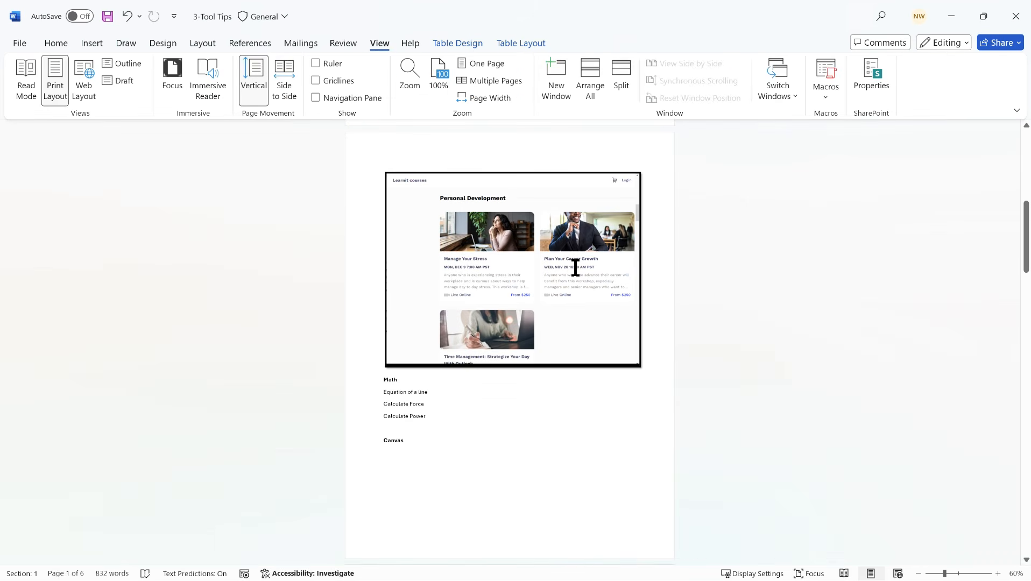
- Reset the zoom to 100% at the ALT shortcuts table and place the cursor after ALT + P + M
{"action": "scroll", "coordinate": [575, 267], "scroll_direction": "down", "scroll_amount": 6}
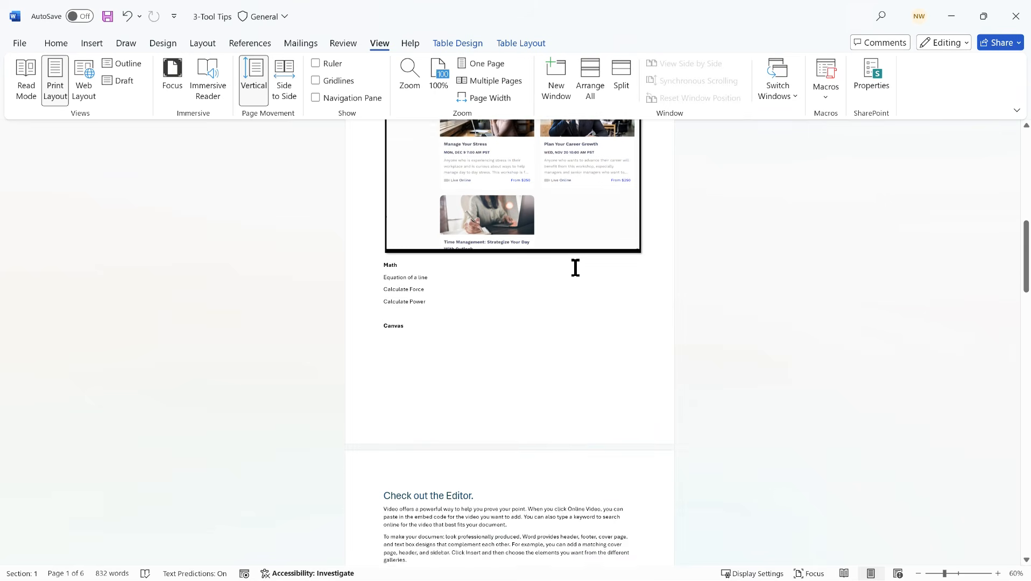
{"action": "scroll", "coordinate": [575, 269], "scroll_direction": "down", "scroll_amount": 12}
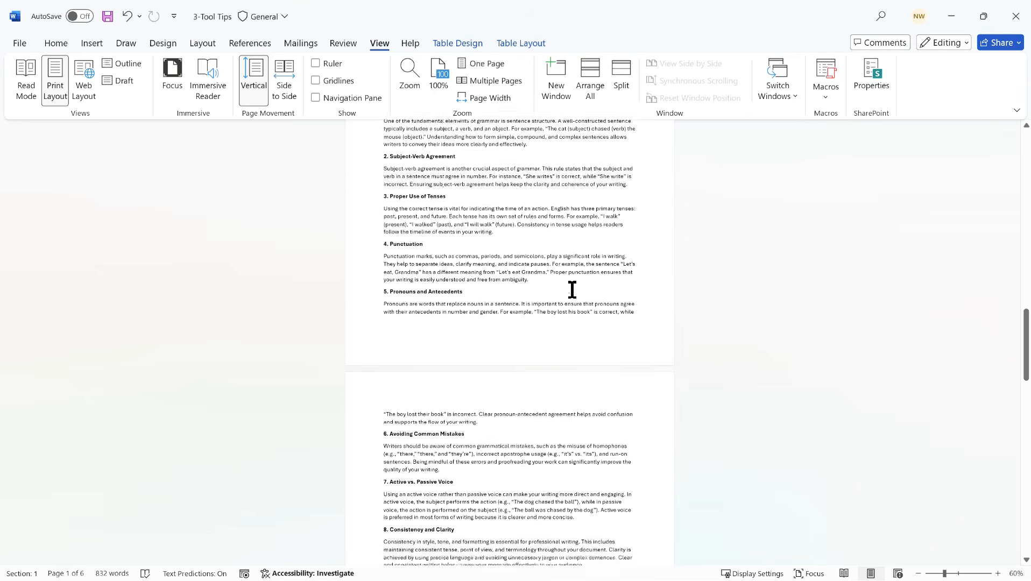
{"action": "scroll", "coordinate": [565, 343], "scroll_direction": "down", "scroll_amount": 4}
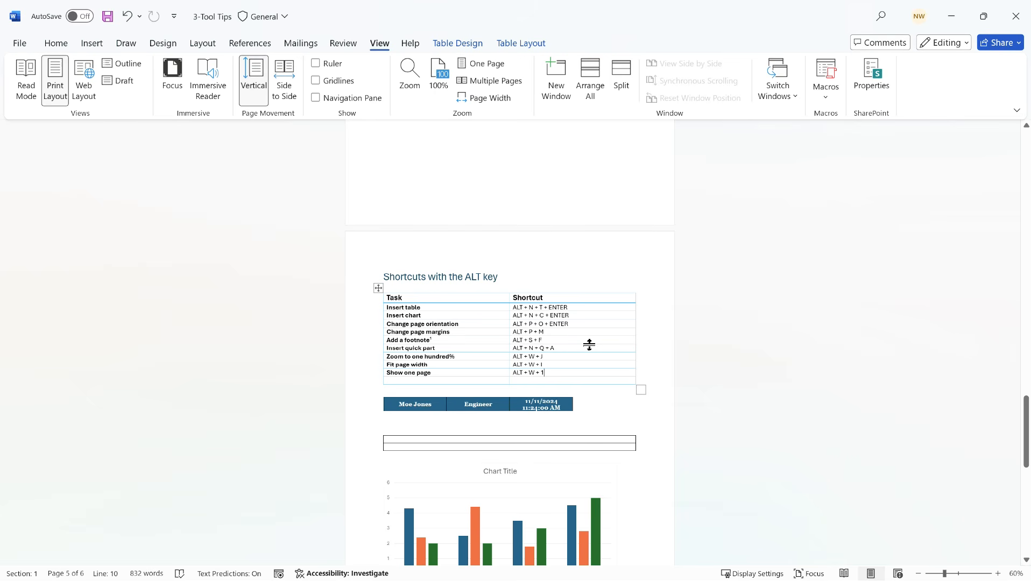
{"action": "key", "text": "alt"}
{"action": "key", "text": "w"}
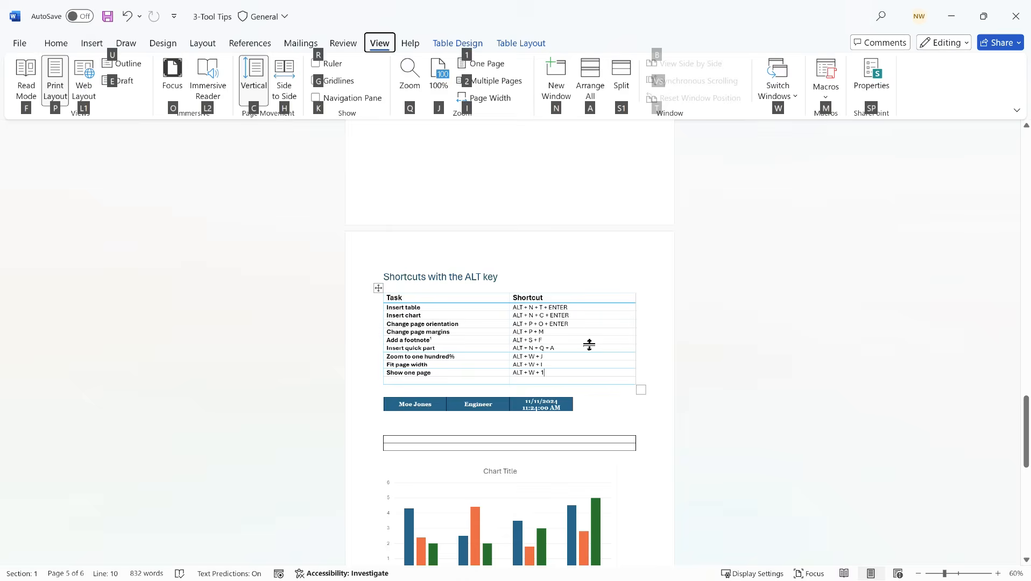
{"action": "key", "text": "j"}
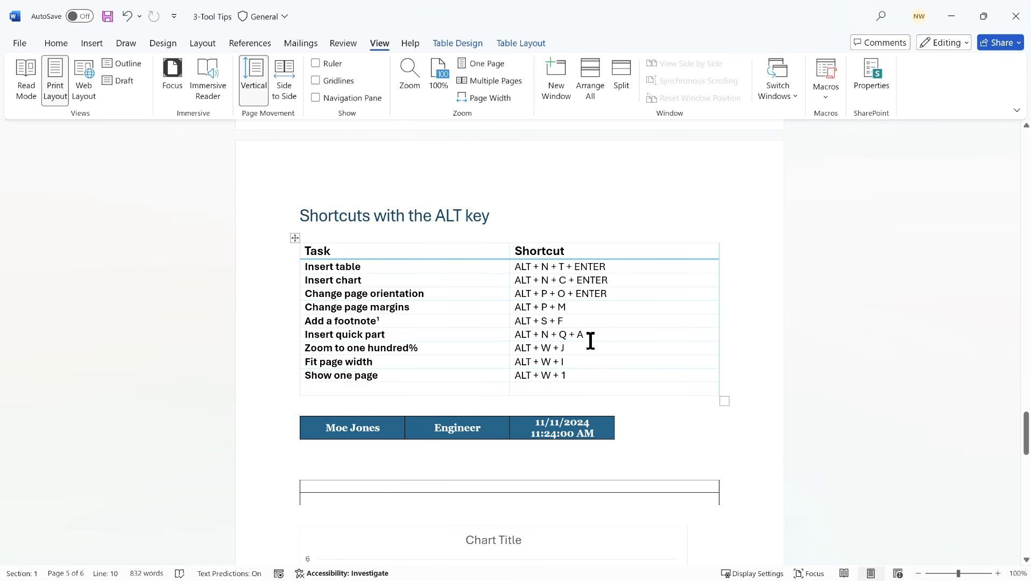
{"action": "key", "text": "alt"}
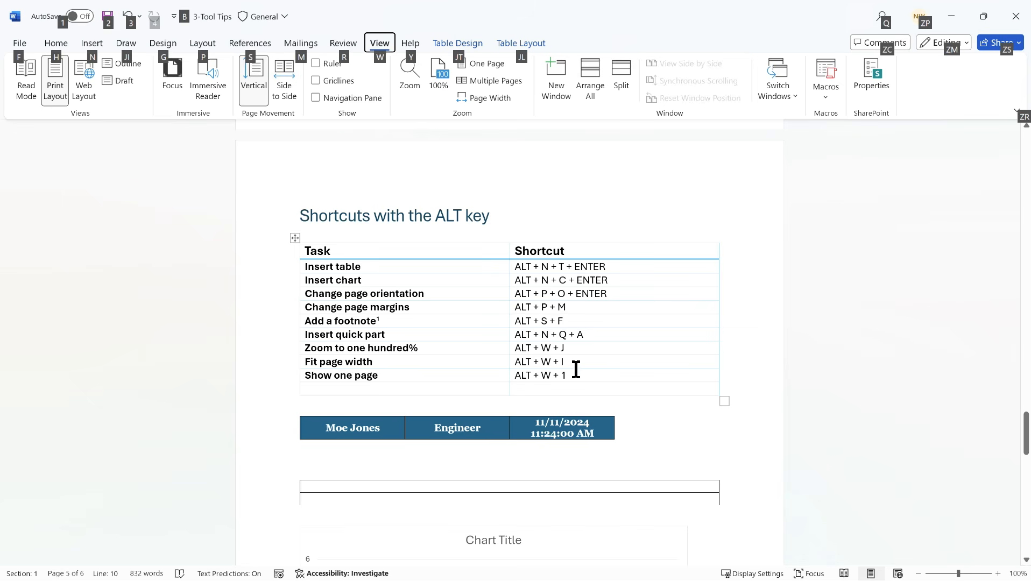
{"action": "left_click", "coordinate": [619, 310]}
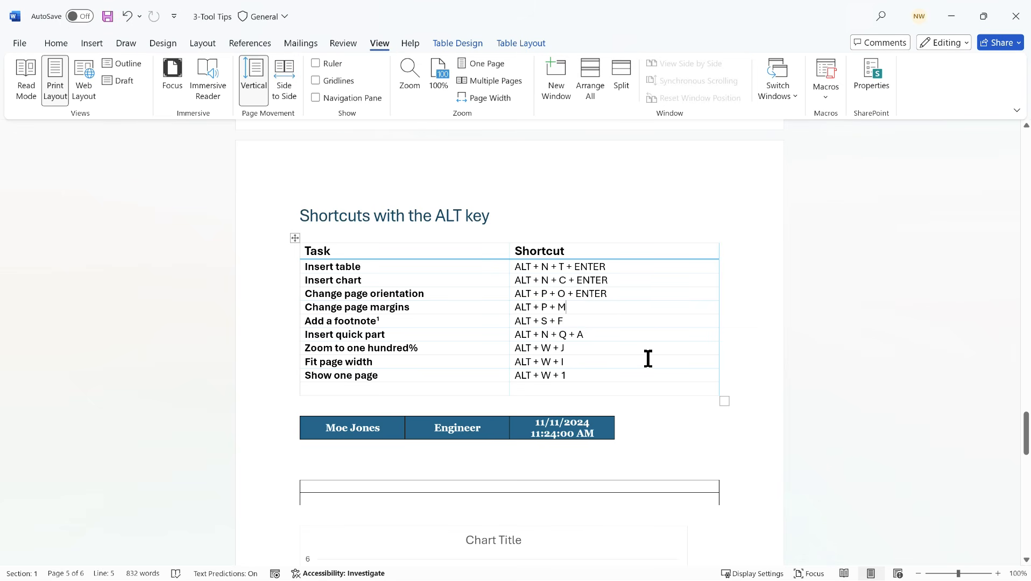